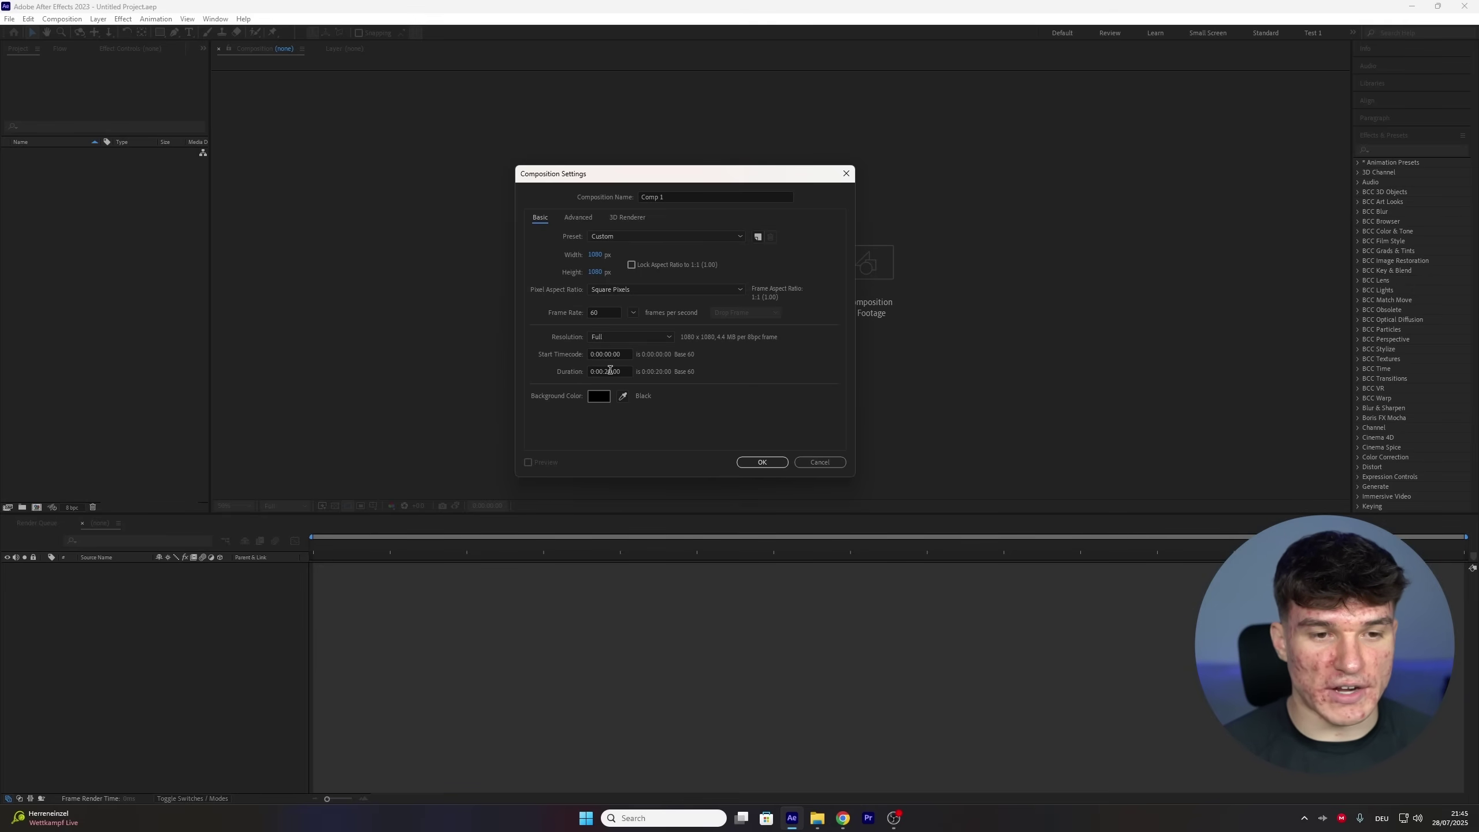
- Set the composition duration to 0:00:27:00 and create the composition
{"action": "type", "text": "7"}
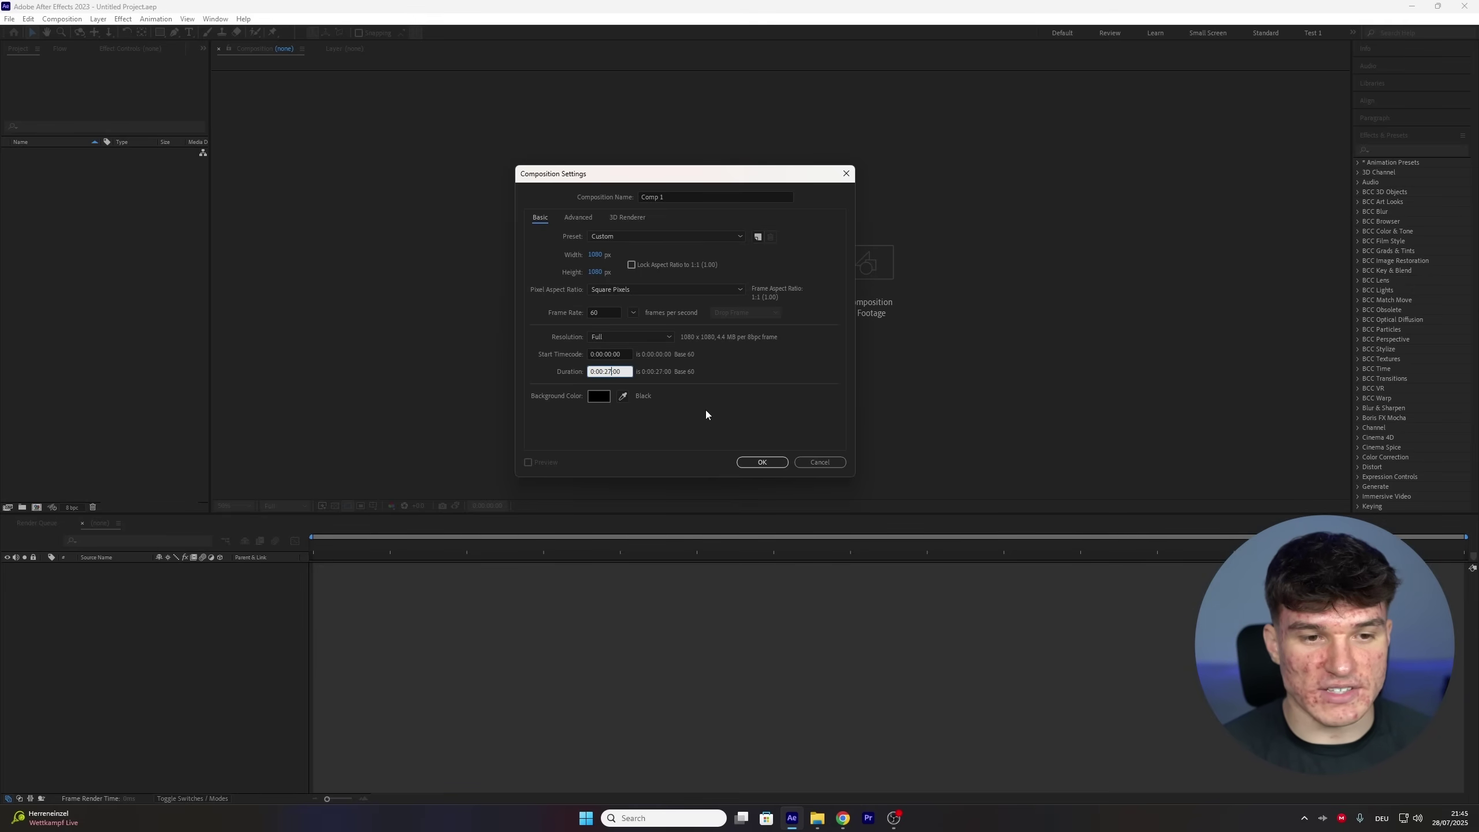
{"action": "left_click", "coordinate": [705, 409]}
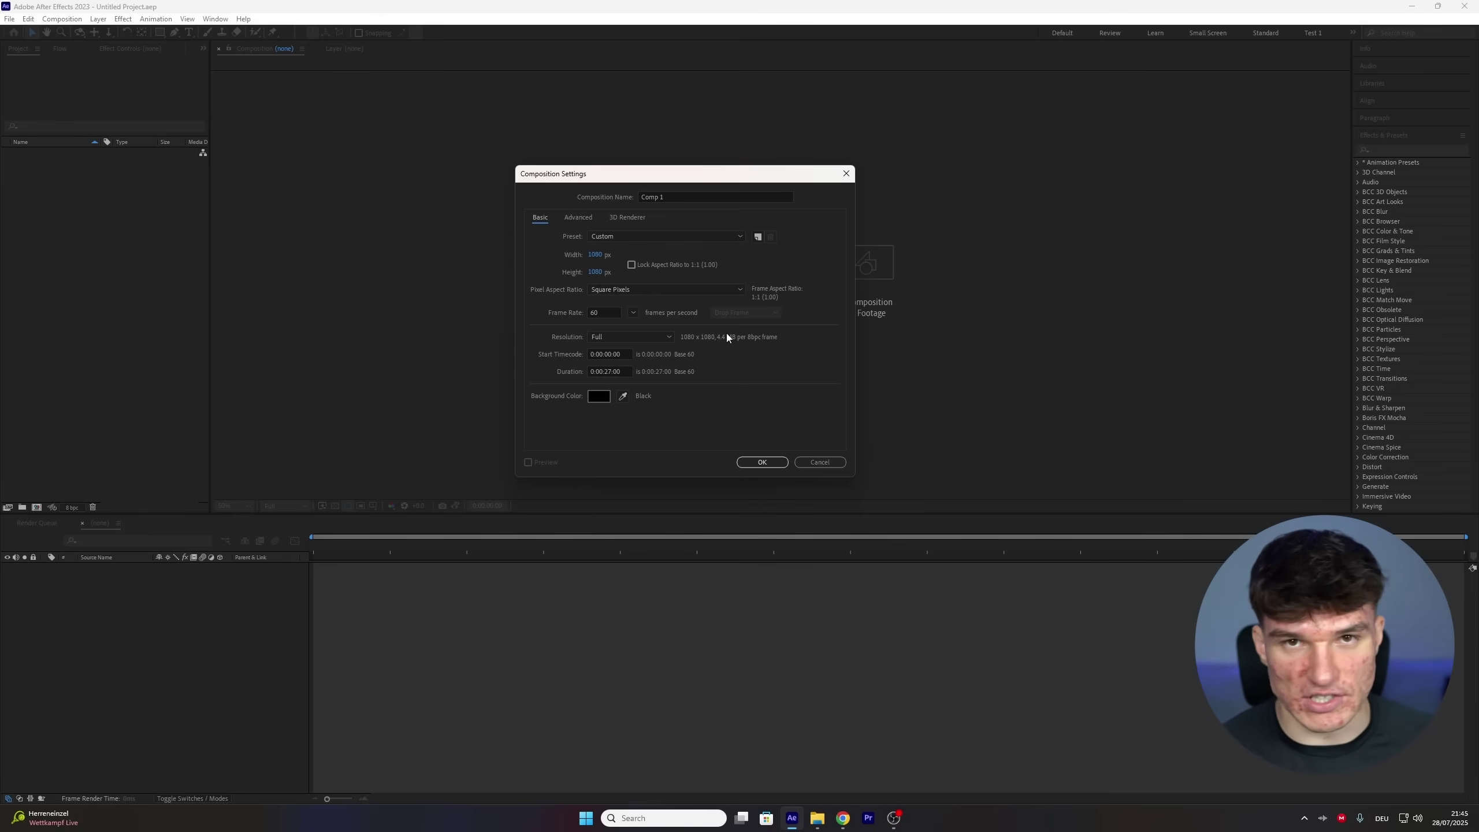
{"action": "left_click", "coordinate": [744, 460]}
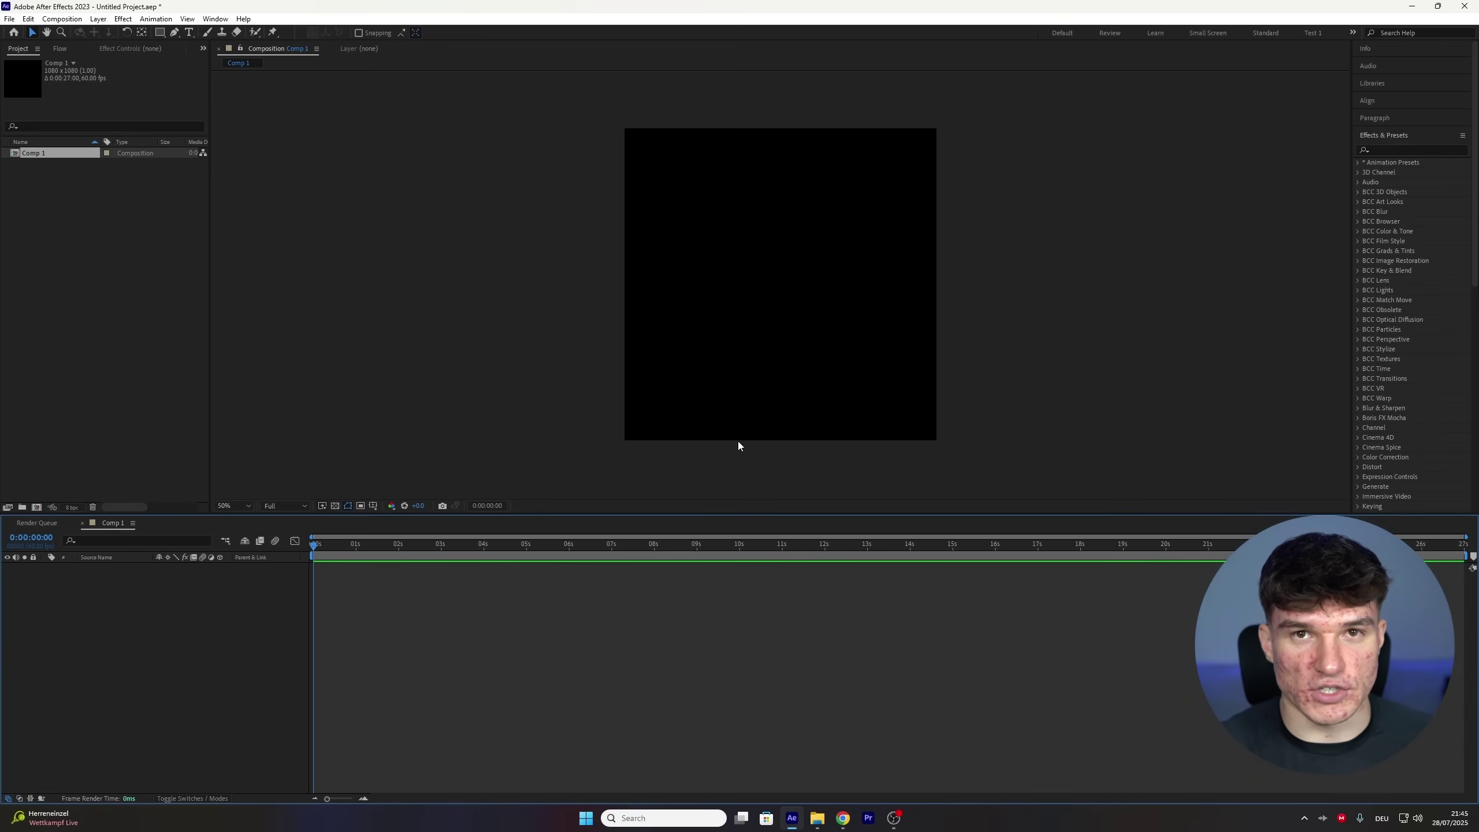
- Import the movie scenes video and Song.mp3 from the Dexter Resurraction Edit folder, and add the song to Comp 1's timeline
{"action": "left_click", "coordinate": [817, 819]}
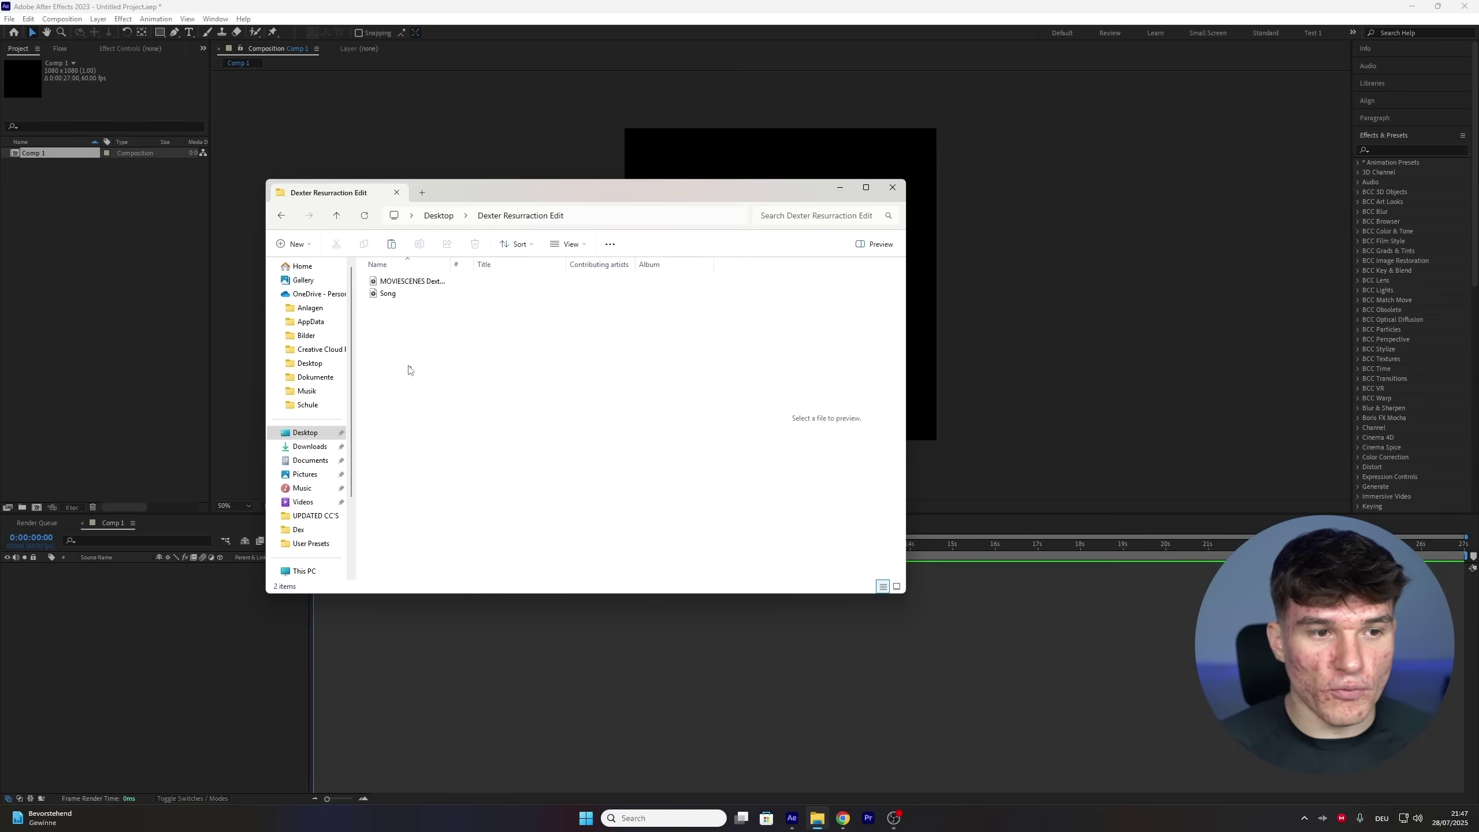
{"action": "left_click_drag", "start_coordinate": [410, 369], "coordinate": [117, 241]}
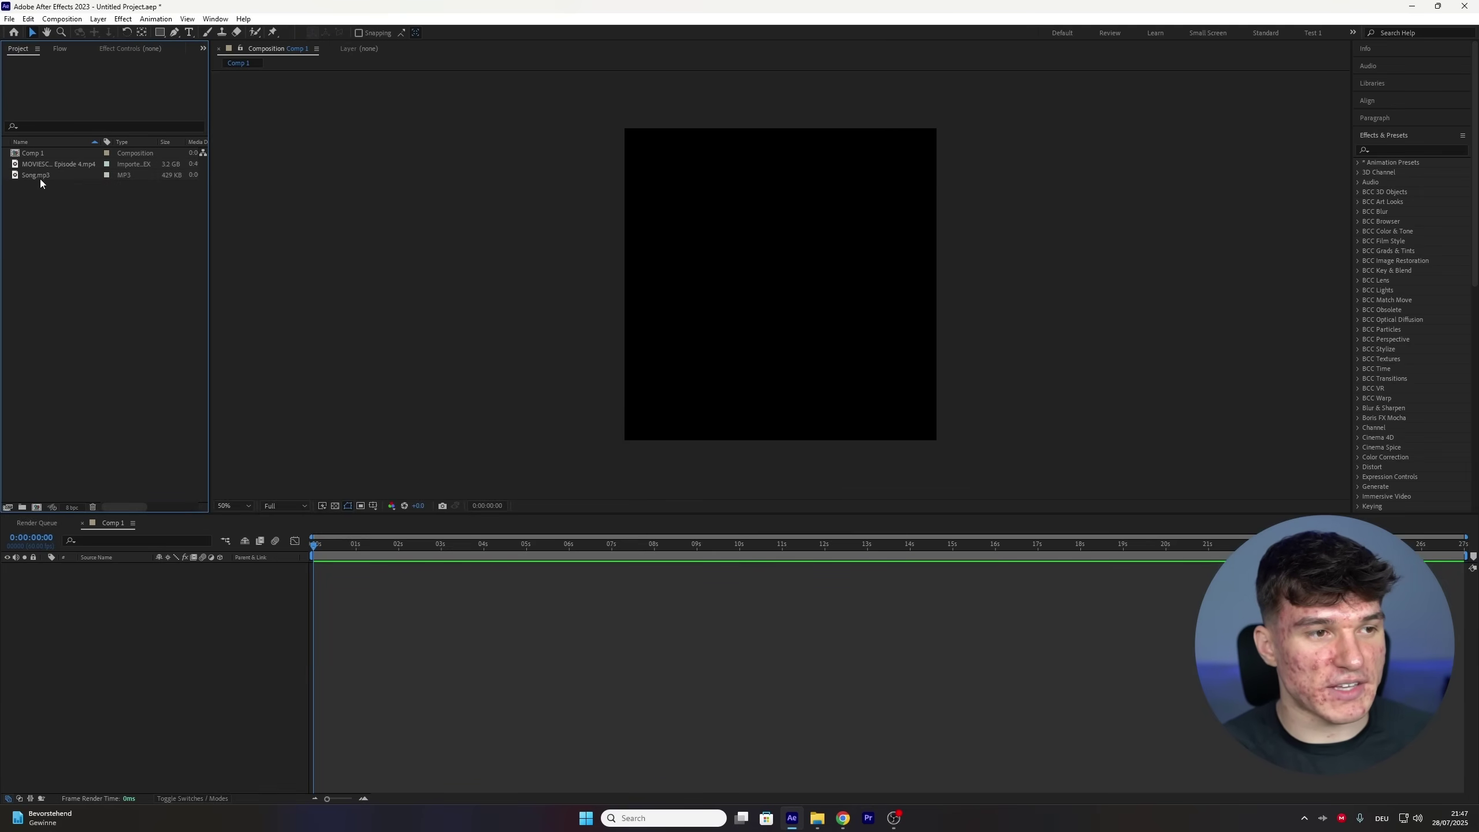
{"action": "left_click_drag", "start_coordinate": [34, 176], "coordinate": [212, 569]}
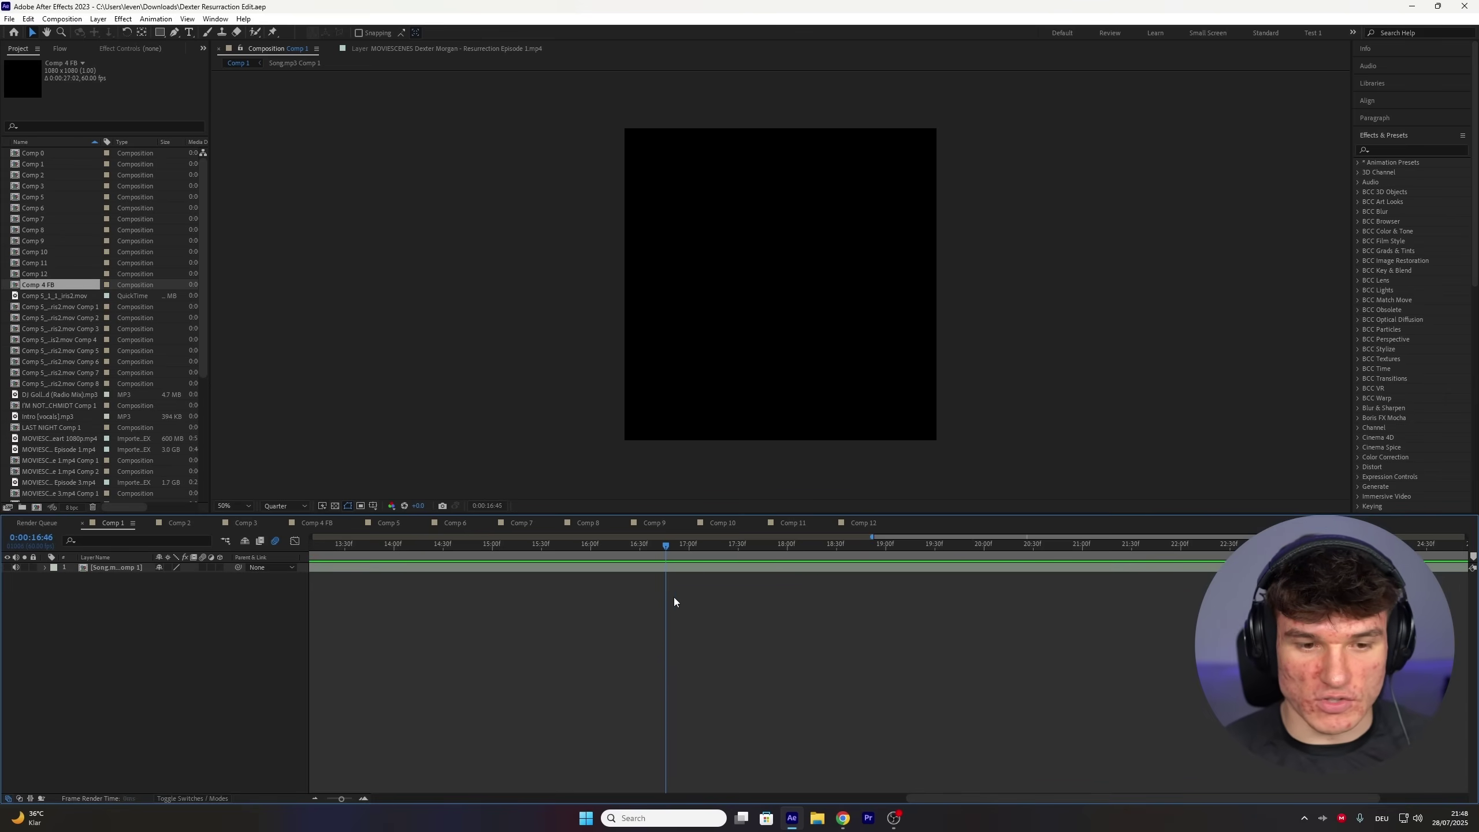
- Convert the song layer's audio to keyframes with the Keyframe Assistant
{"action": "right_click", "coordinate": [696, 570]}
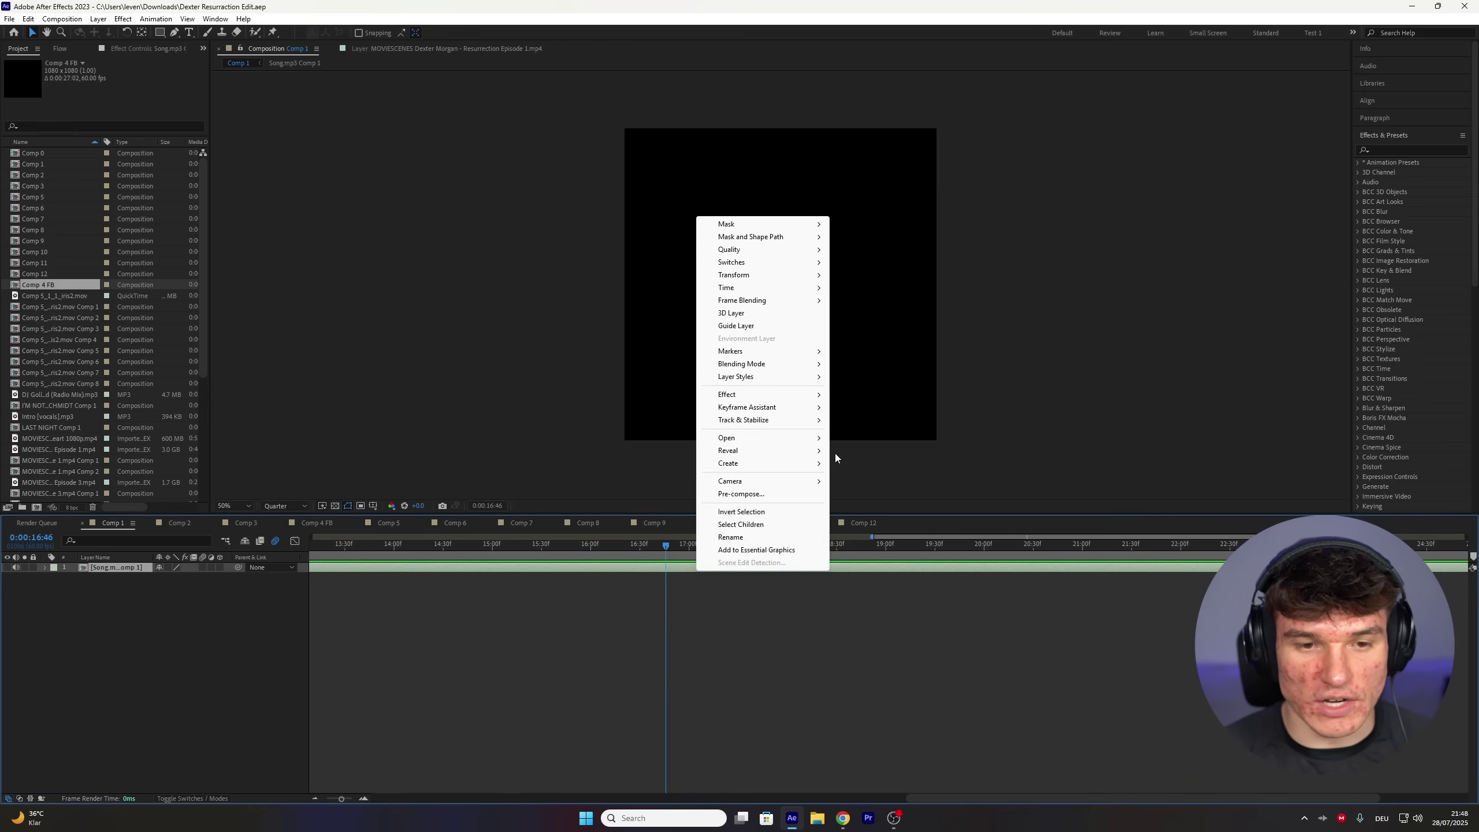
{"action": "mouse_move", "coordinate": [810, 410]}
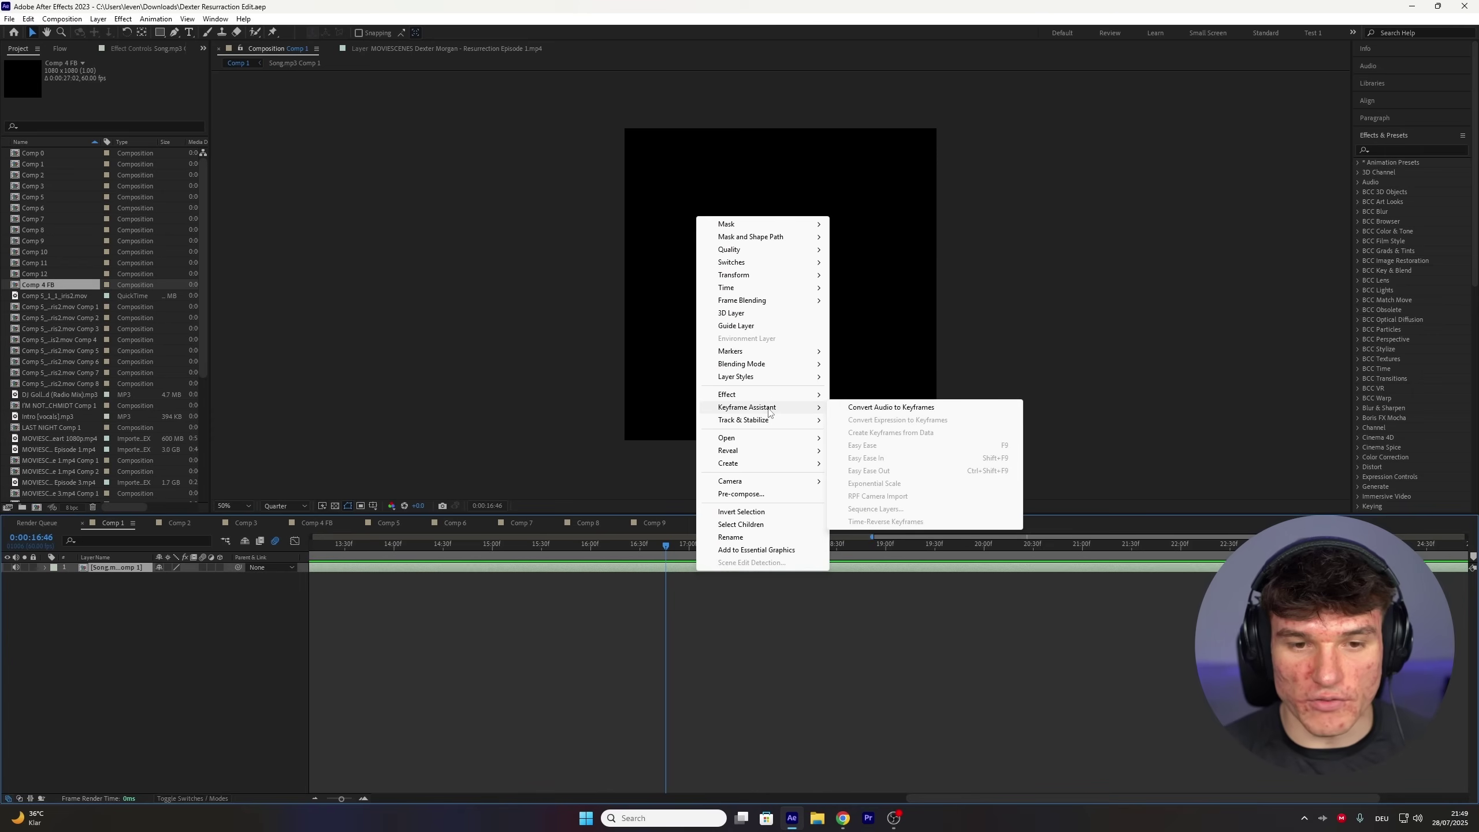
{"action": "left_click", "coordinate": [916, 408]}
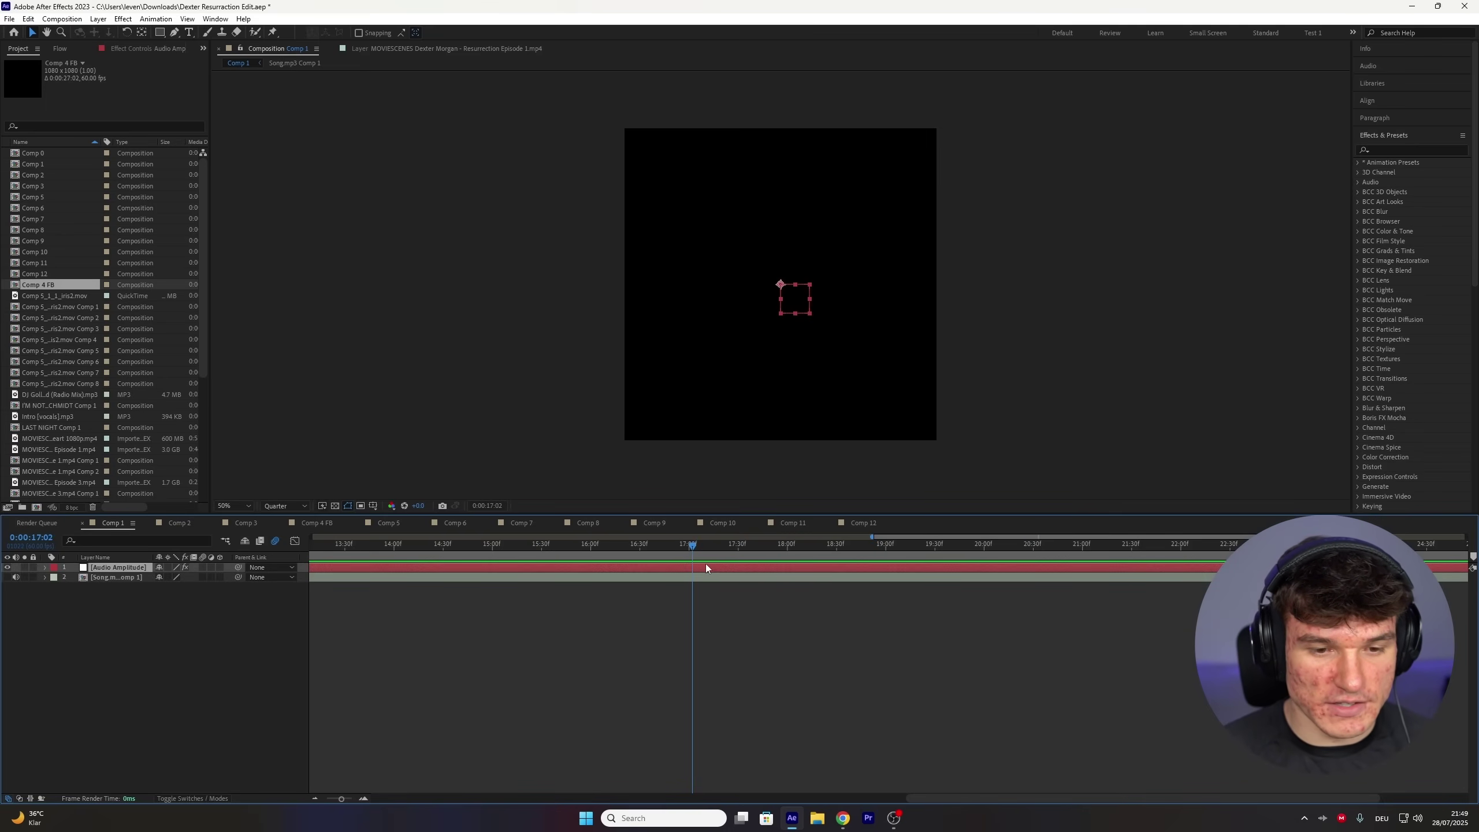
- Reveal the Audio Amplitude keyframes and show the Both Channels slider in the Graph Editor
{"action": "key", "text": "u"}
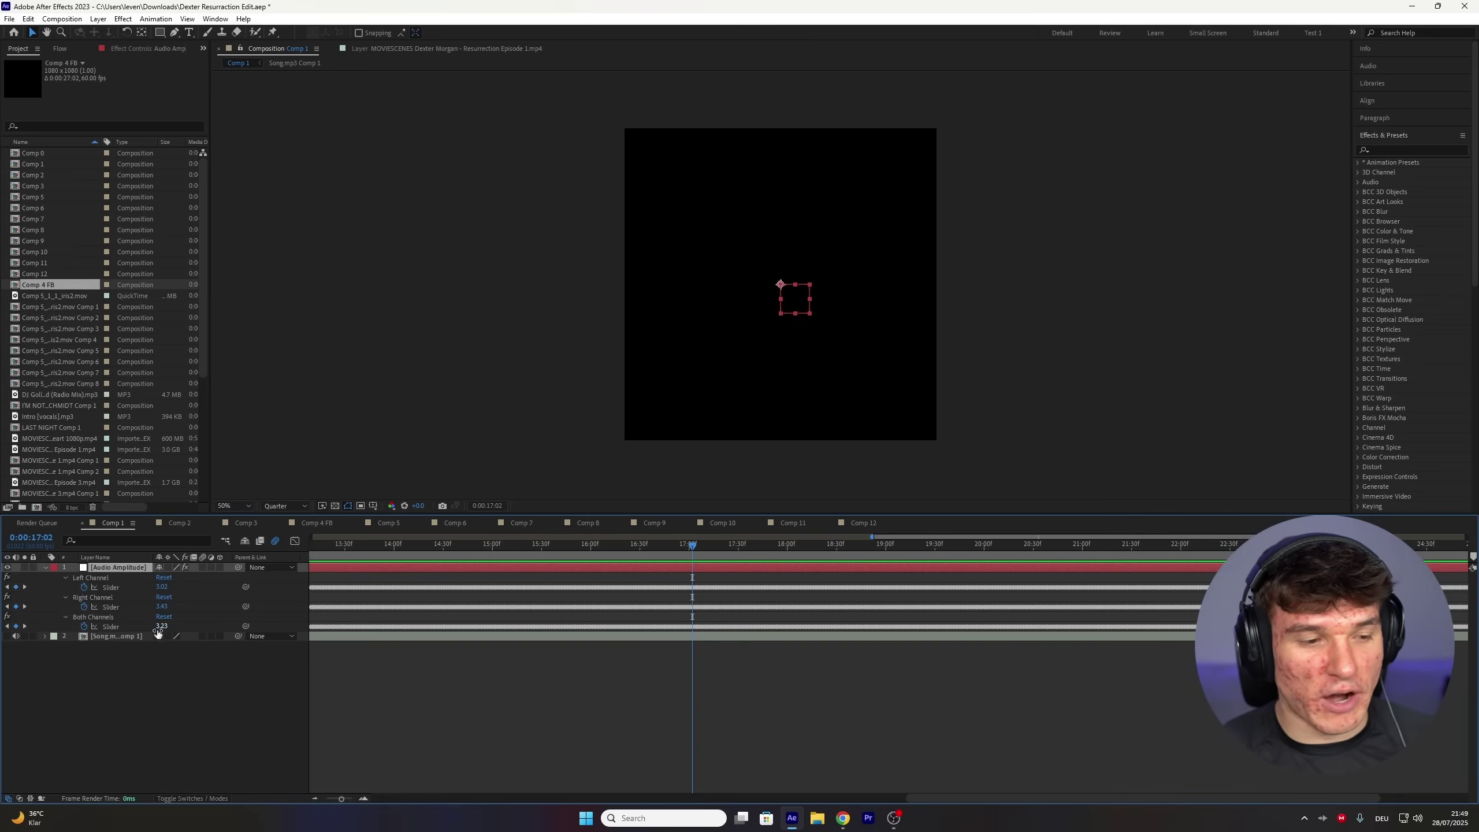
{"action": "left_click", "coordinate": [121, 627]}
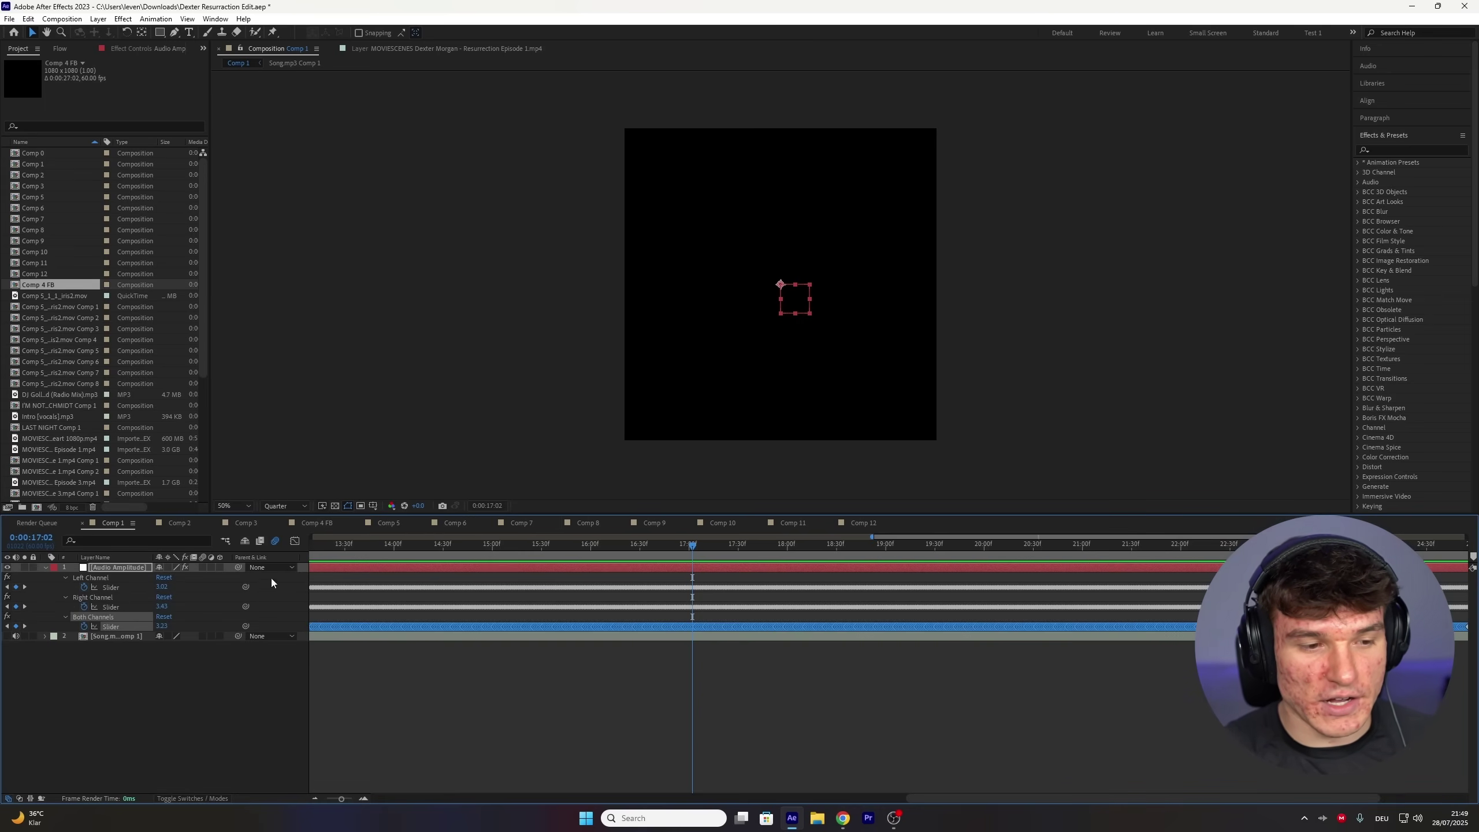
{"action": "left_click", "coordinate": [296, 541]}
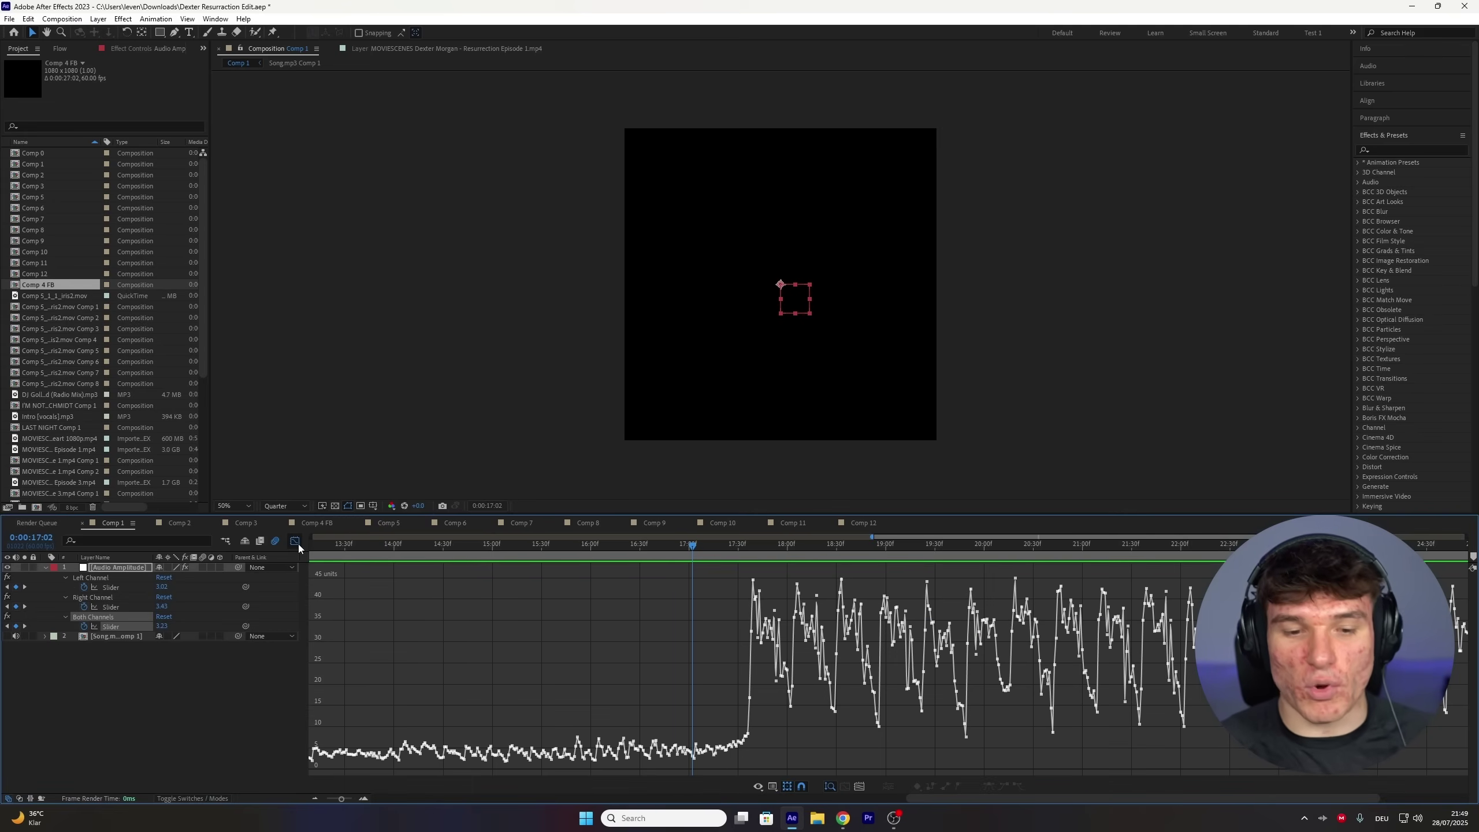
- Add a composition marker at the first beat peak at 0:00:17:39, and move the playhead to the following peak
{"action": "left_click", "coordinate": [743, 552]}
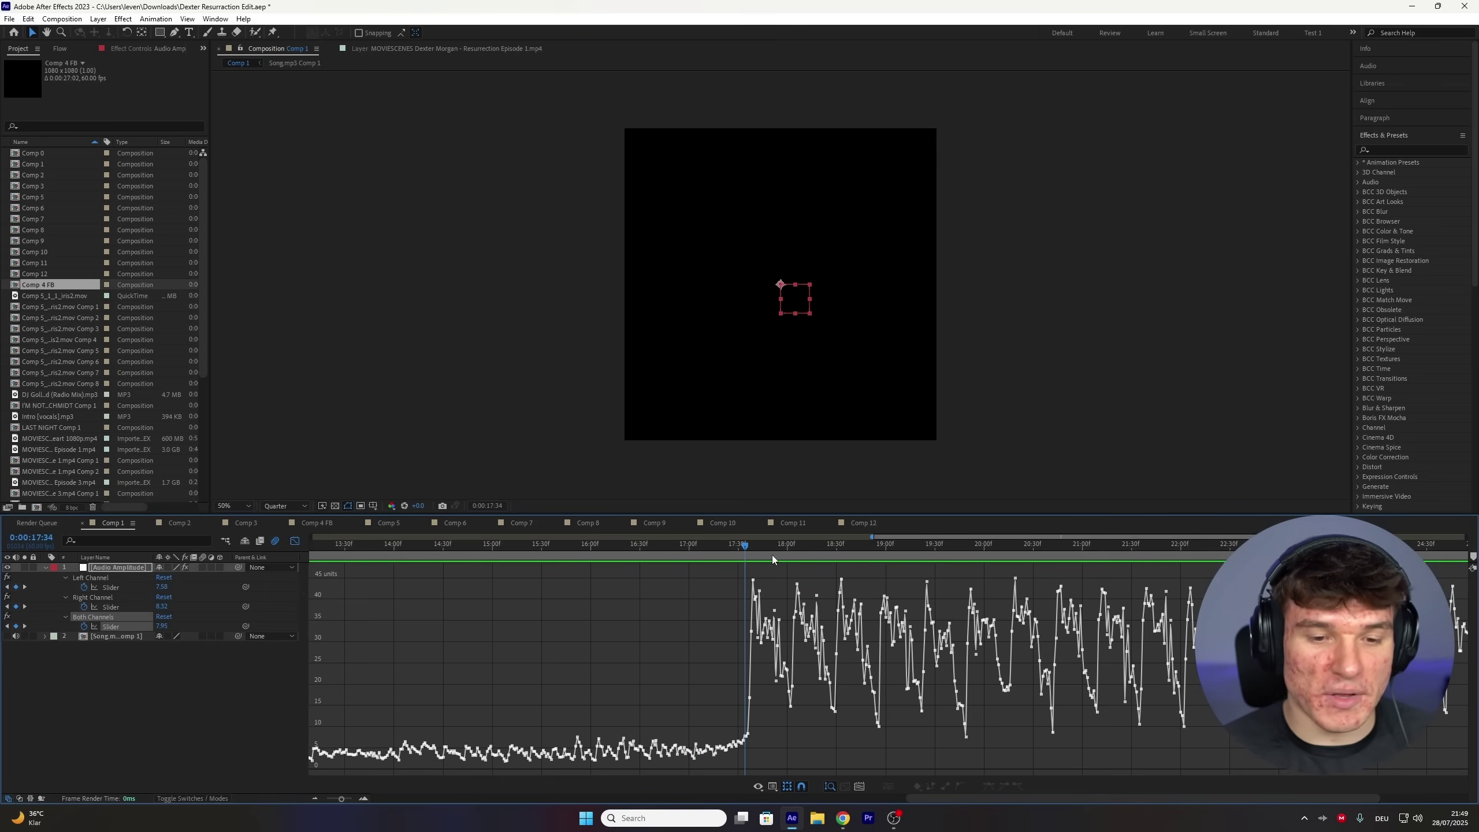
{"action": "left_click_drag", "start_coordinate": [742, 548], "coordinate": [754, 554]}
{"action": "left_click_drag", "start_coordinate": [342, 799], "coordinate": [351, 800]}
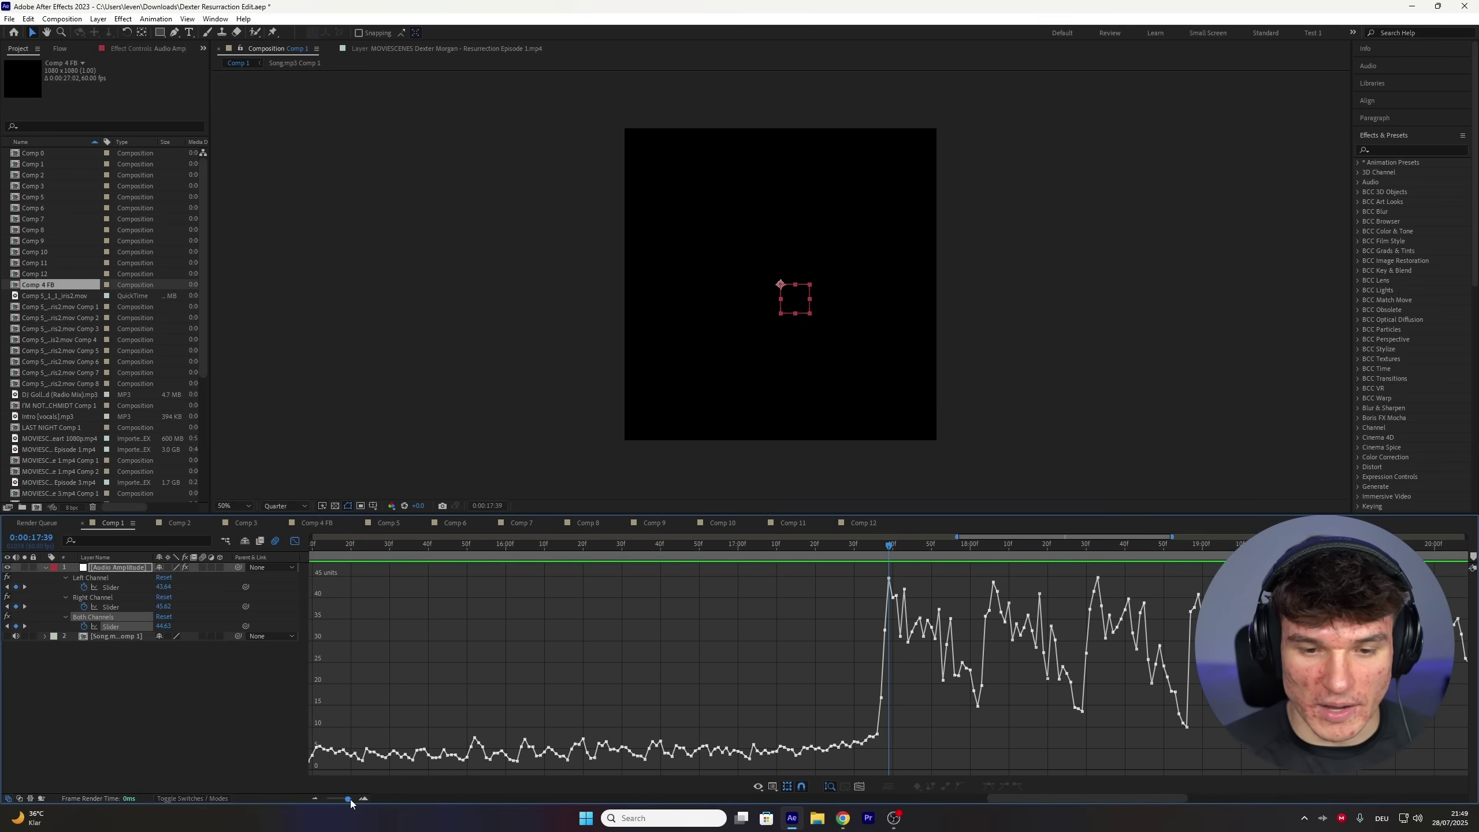
{"action": "left_click_drag", "start_coordinate": [1015, 797], "coordinate": [1060, 798]}
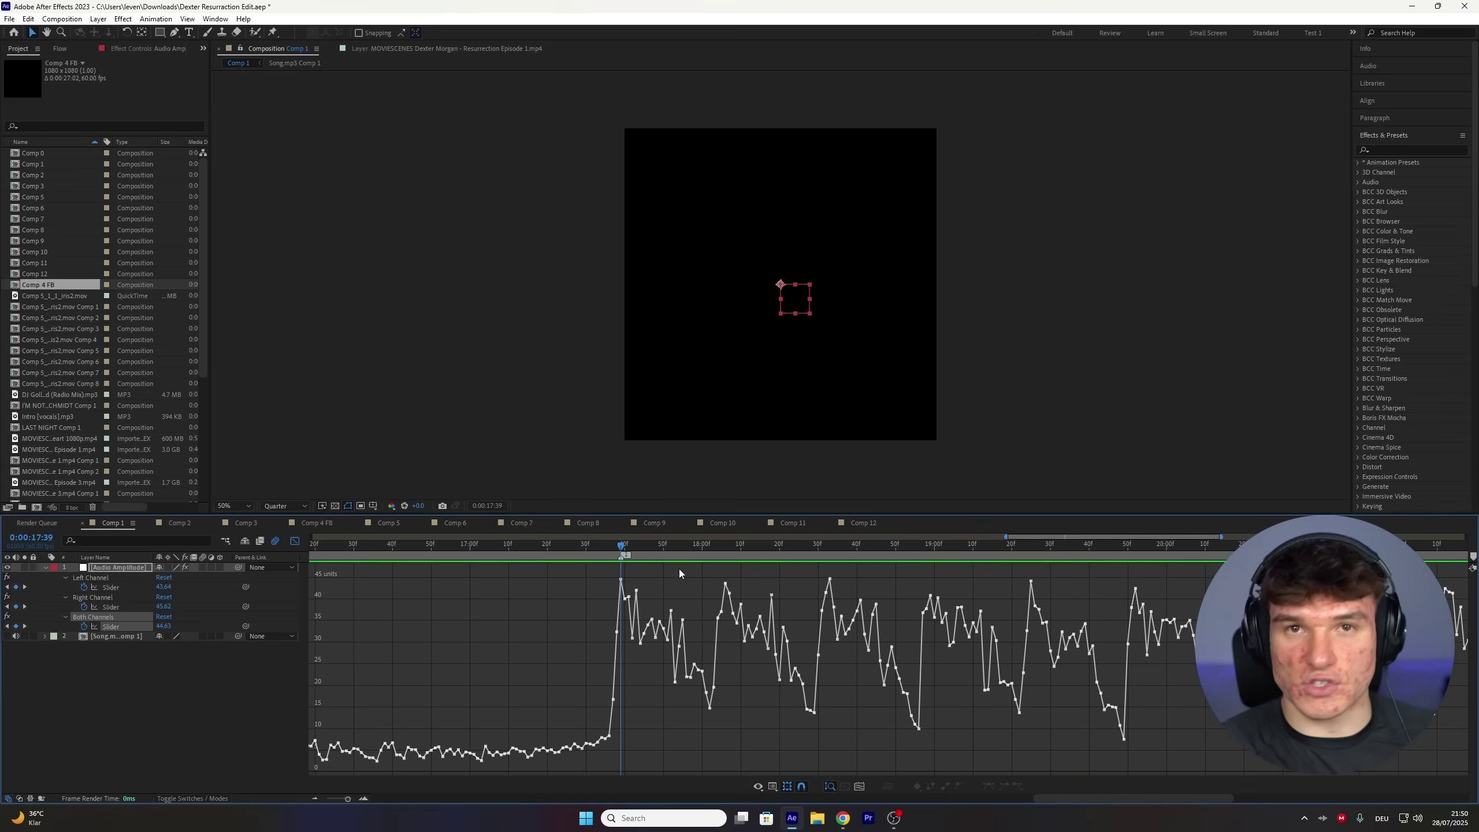
{"action": "left_click_drag", "start_coordinate": [708, 544], "coordinate": [739, 548]}
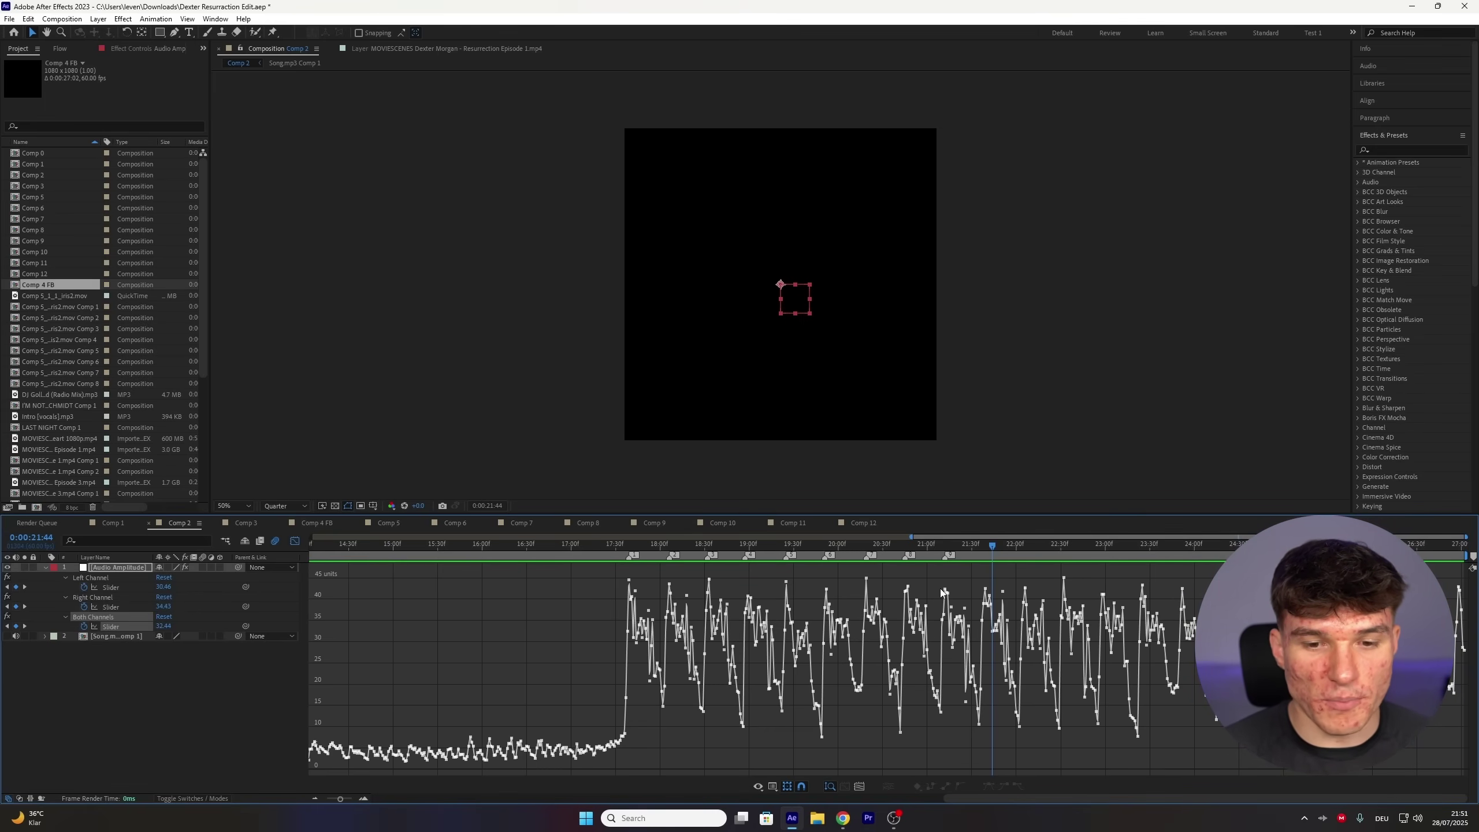
- Close the Graph Editor and delete the Audio Amplitude layer from Comp 2
{"action": "left_click", "coordinate": [295, 541]}
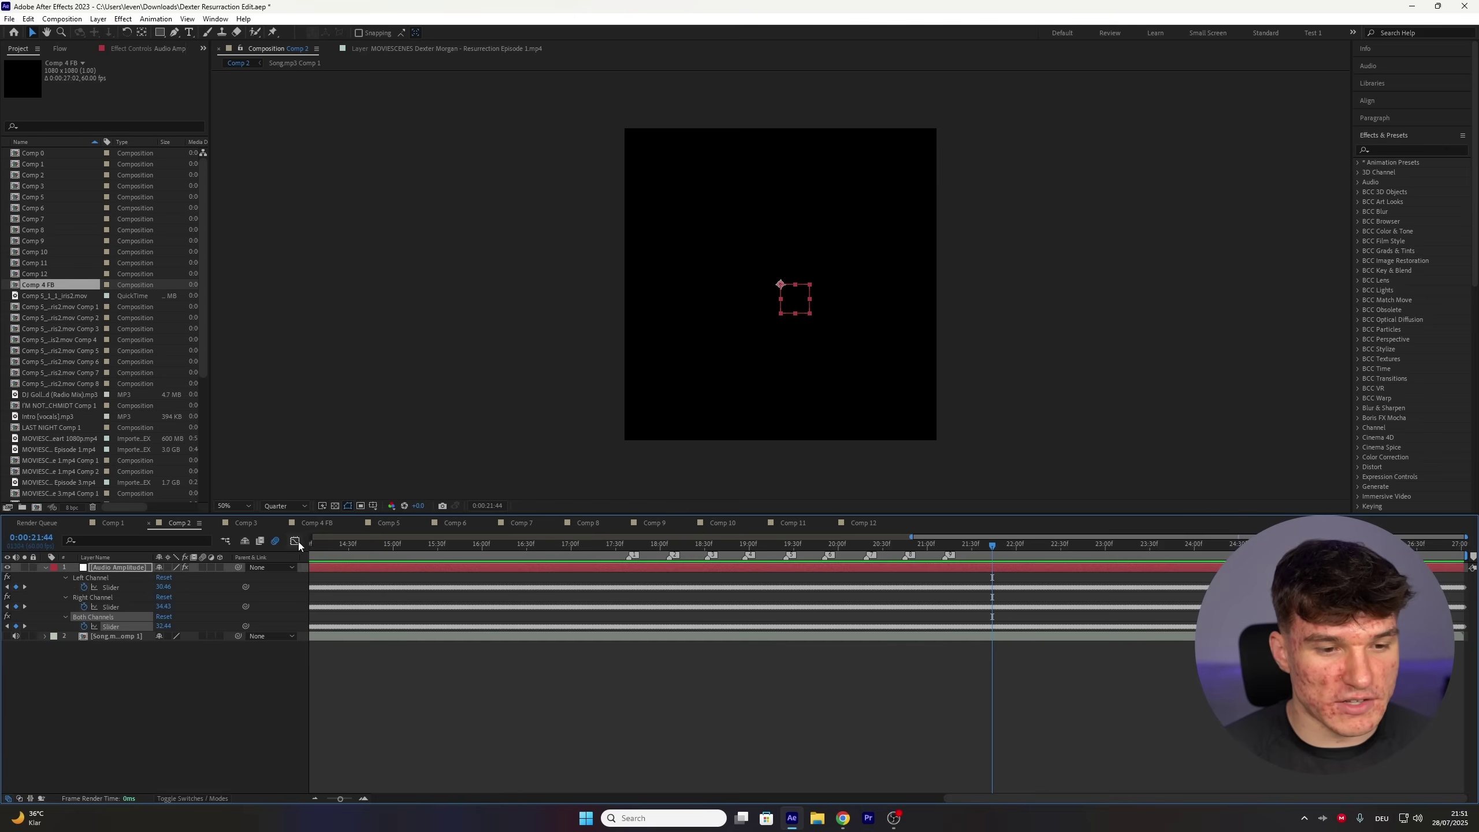
{"action": "left_click", "coordinate": [511, 569]}
{"action": "key", "text": "Delete"}
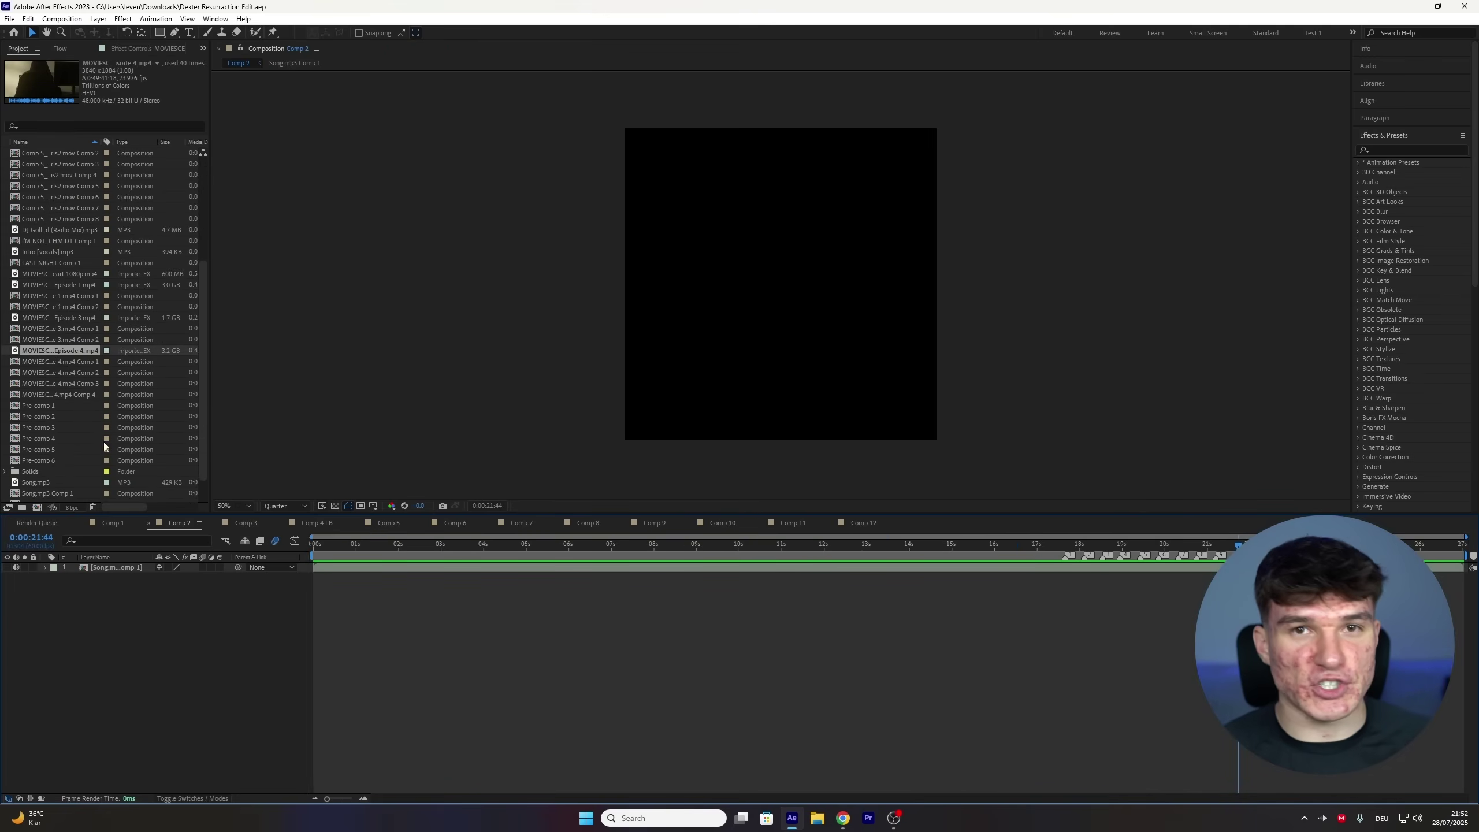
- Add the Episode 4 video above the song layer in Comp 2 and scale it to 58%
{"action": "left_click_drag", "start_coordinate": [70, 354], "coordinate": [96, 571]}
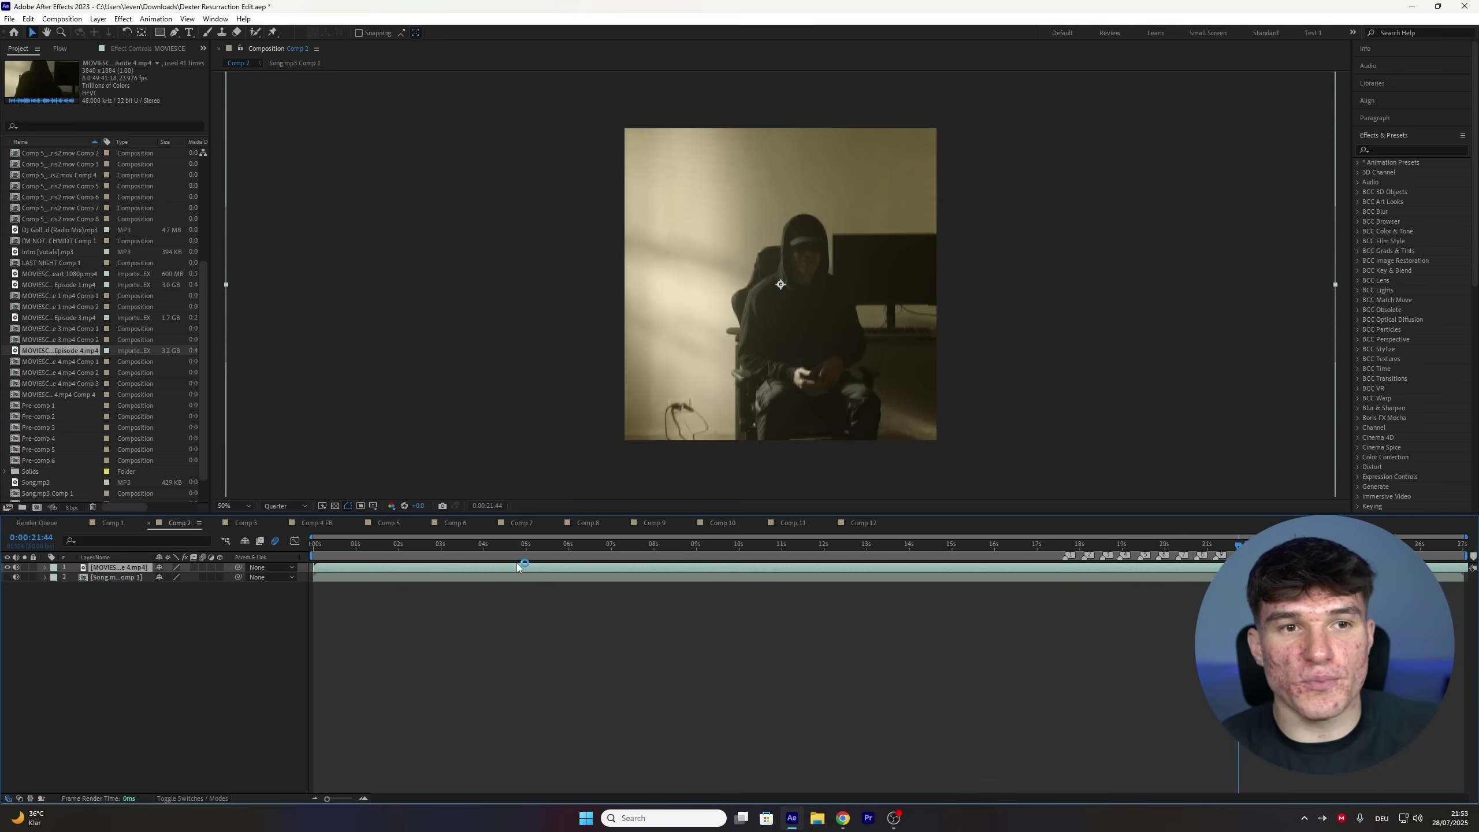
{"action": "scroll", "coordinate": [705, 396], "scroll_direction": "down", "scroll_amount": 2}
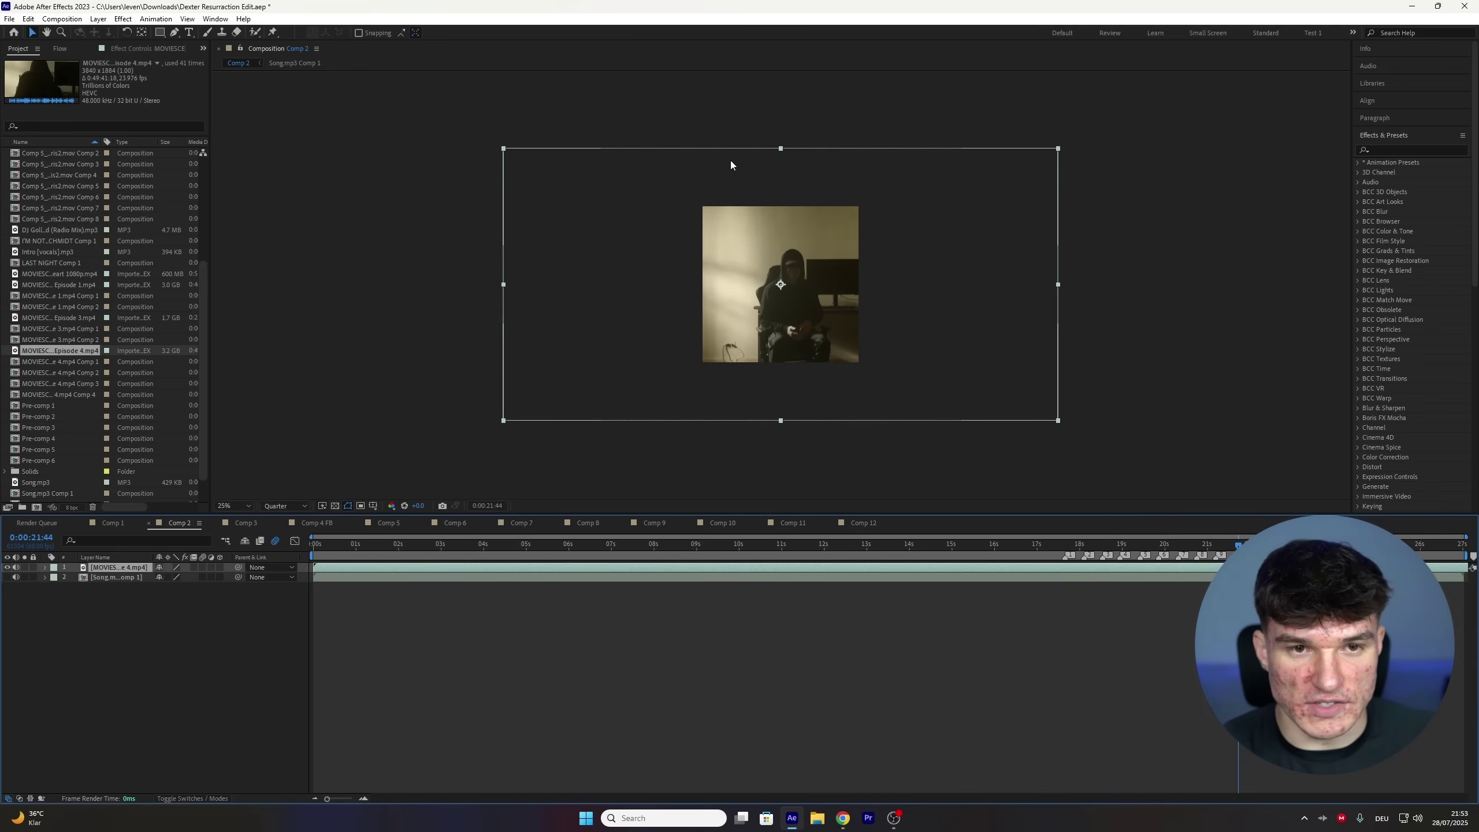
{"action": "scroll", "coordinate": [705, 172], "scroll_direction": "up", "scroll_amount": 2}
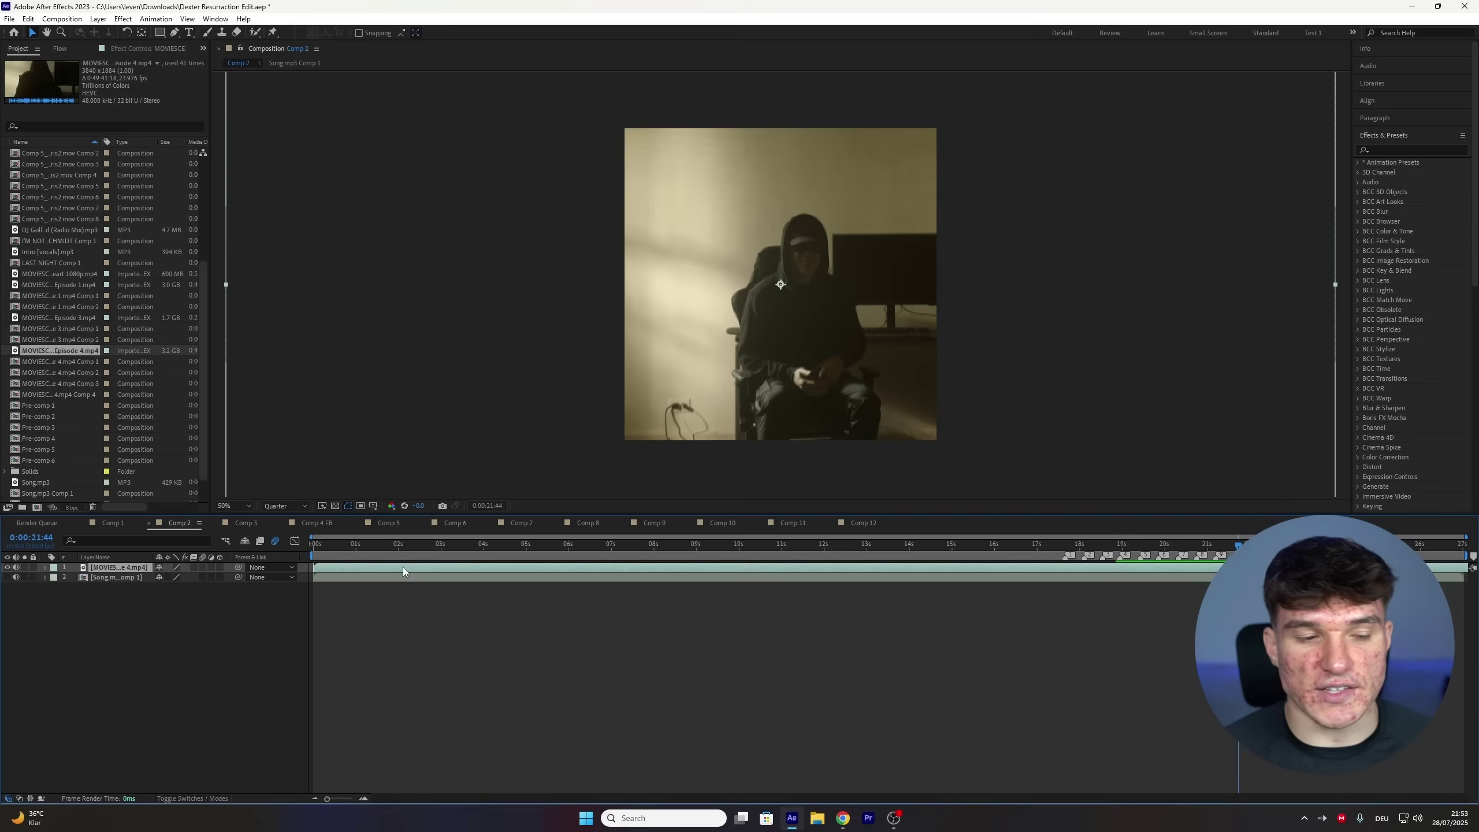
{"action": "key", "text": "s"}
{"action": "left_click_drag", "start_coordinate": [180, 578], "coordinate": [155, 585]}
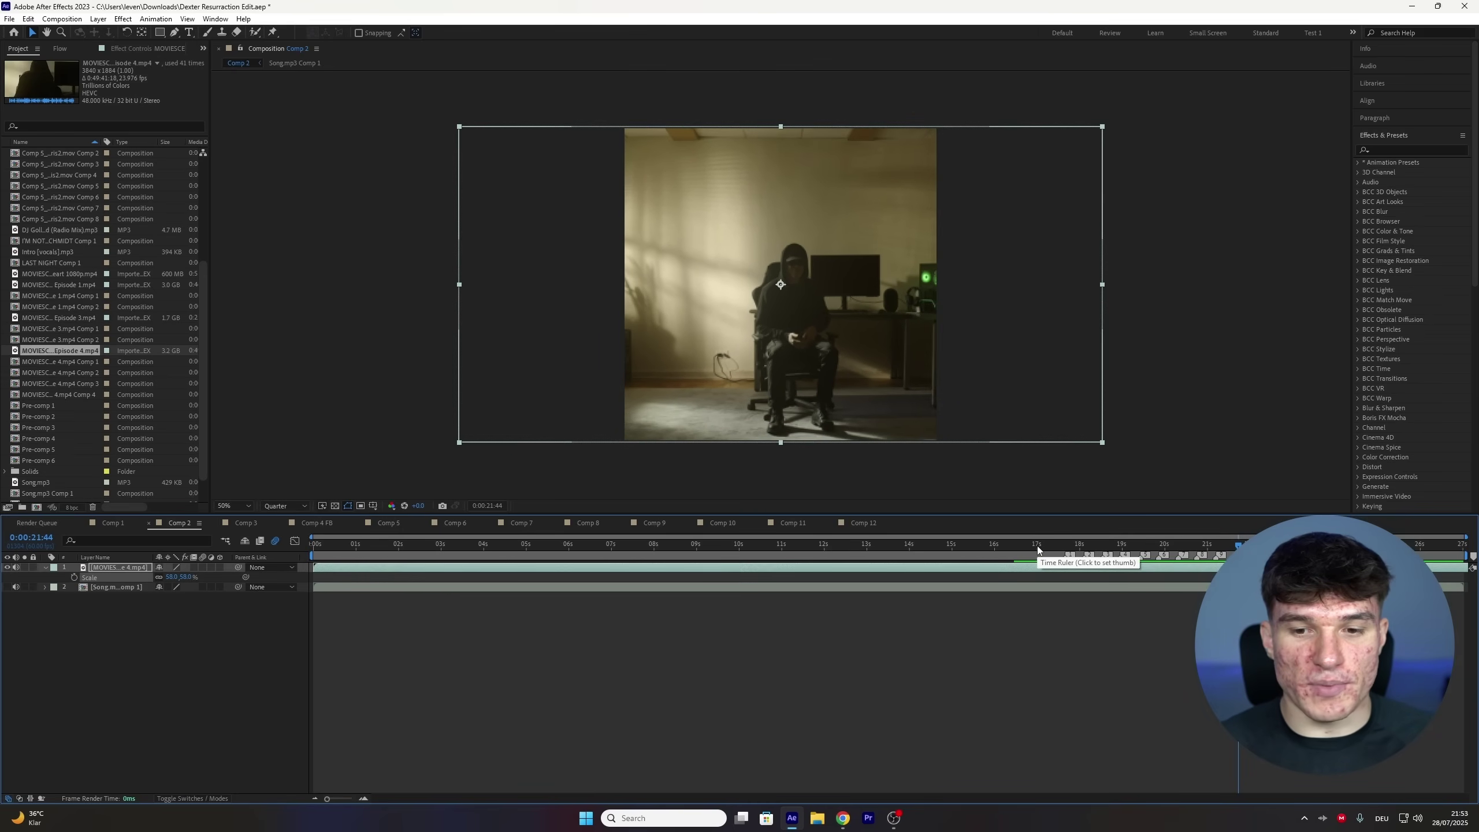
- Open the Episode 4 layer for trimming, find the scene at about 0:47:35, and set its In point there
{"action": "left_click_drag", "start_coordinate": [1000, 546], "coordinate": [1227, 547]}
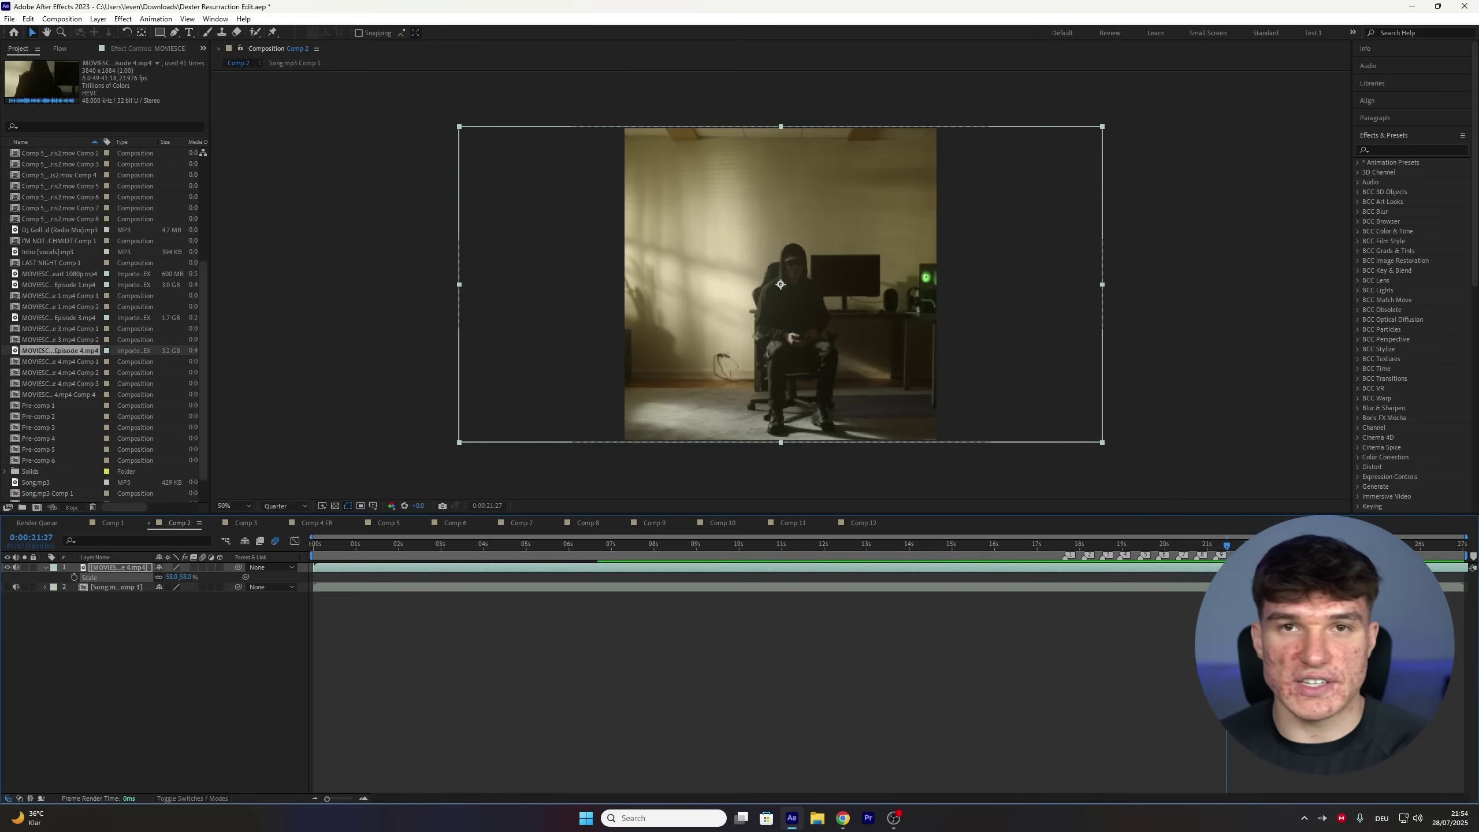
{"action": "double_click", "coordinate": [928, 567]}
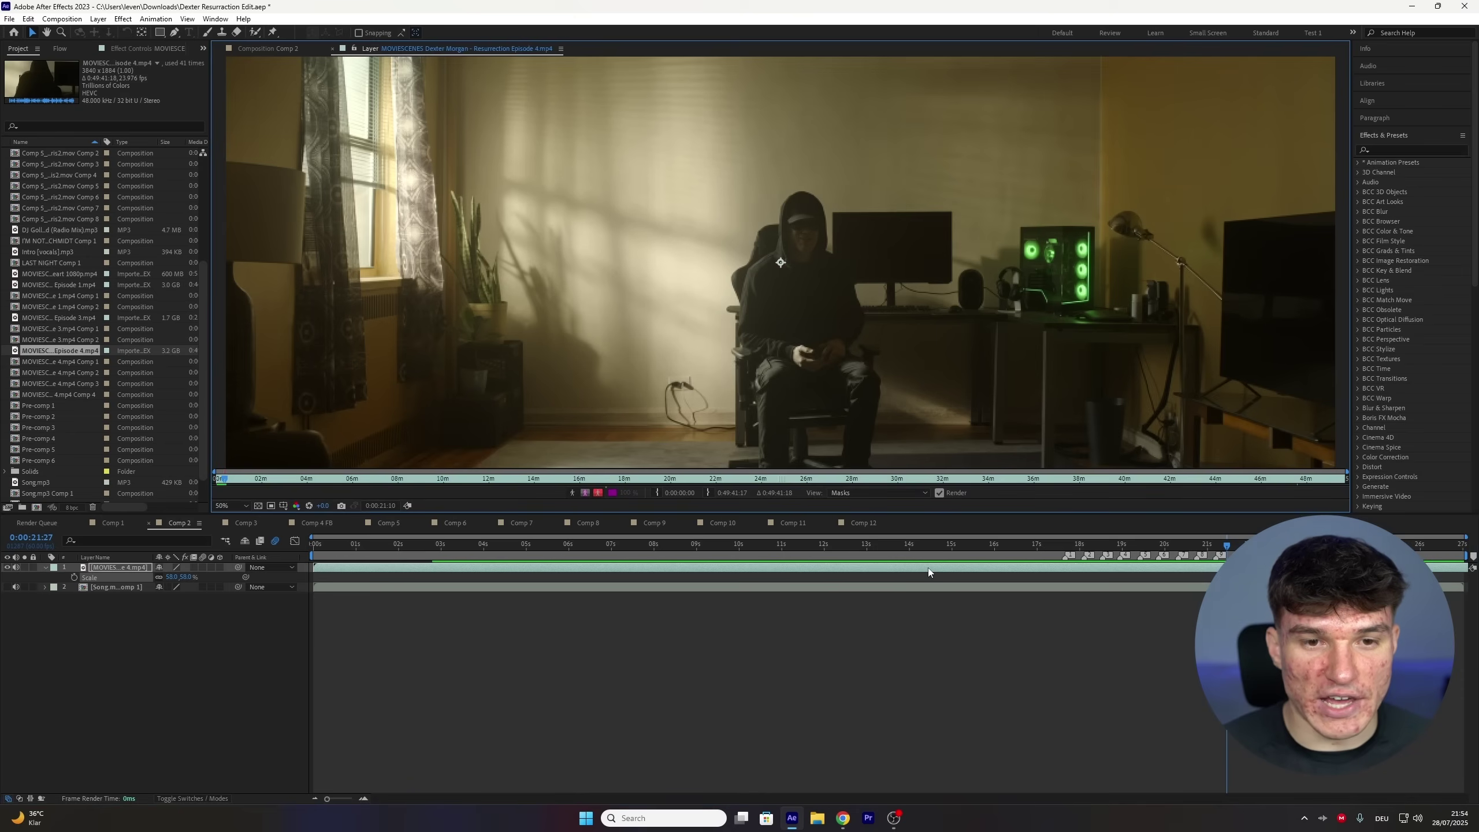
{"action": "scroll", "coordinate": [861, 205], "scroll_direction": "down", "scroll_amount": 2}
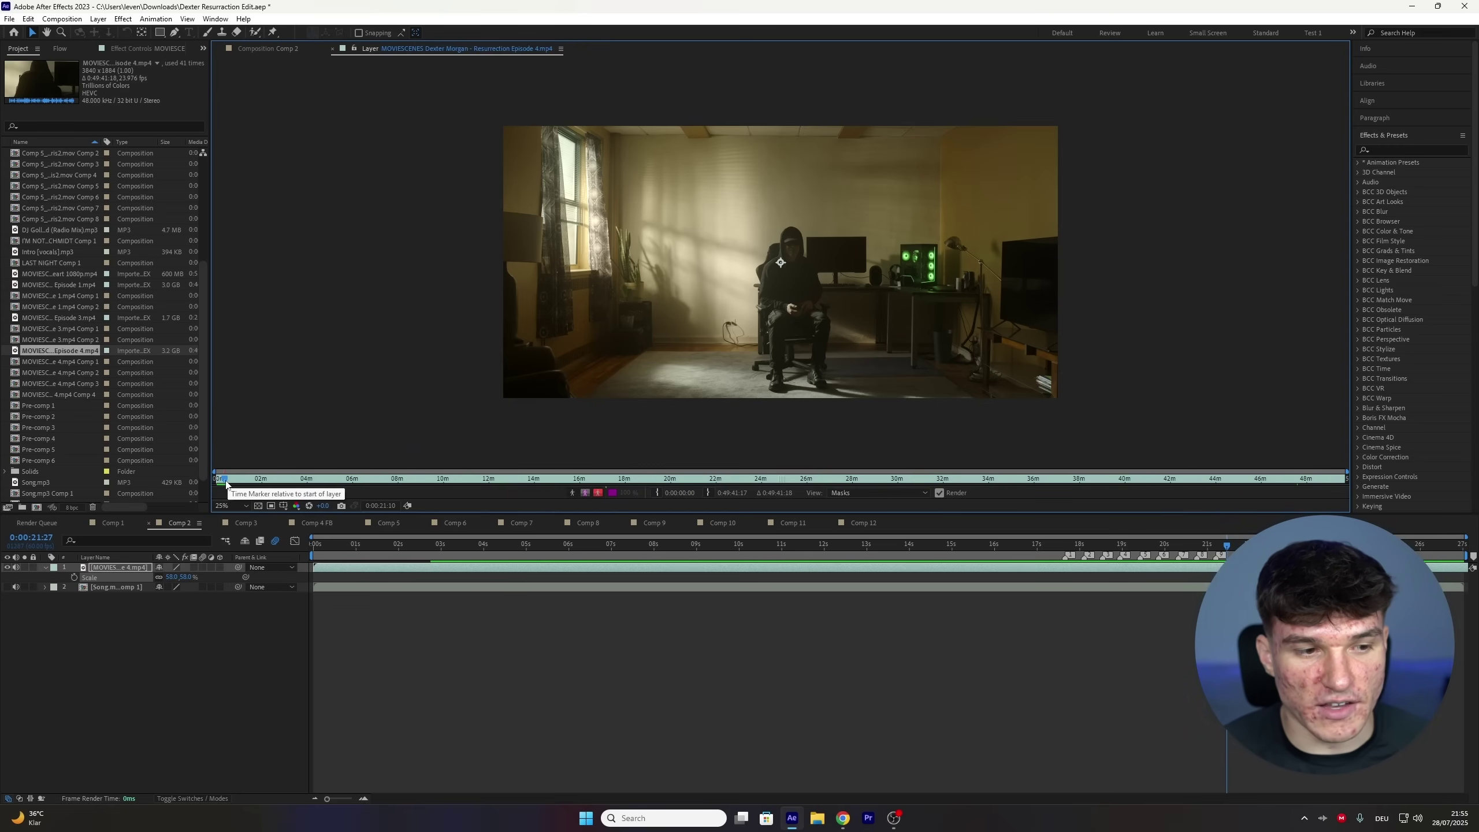
{"action": "left_click_drag", "start_coordinate": [226, 483], "coordinate": [248, 481]}
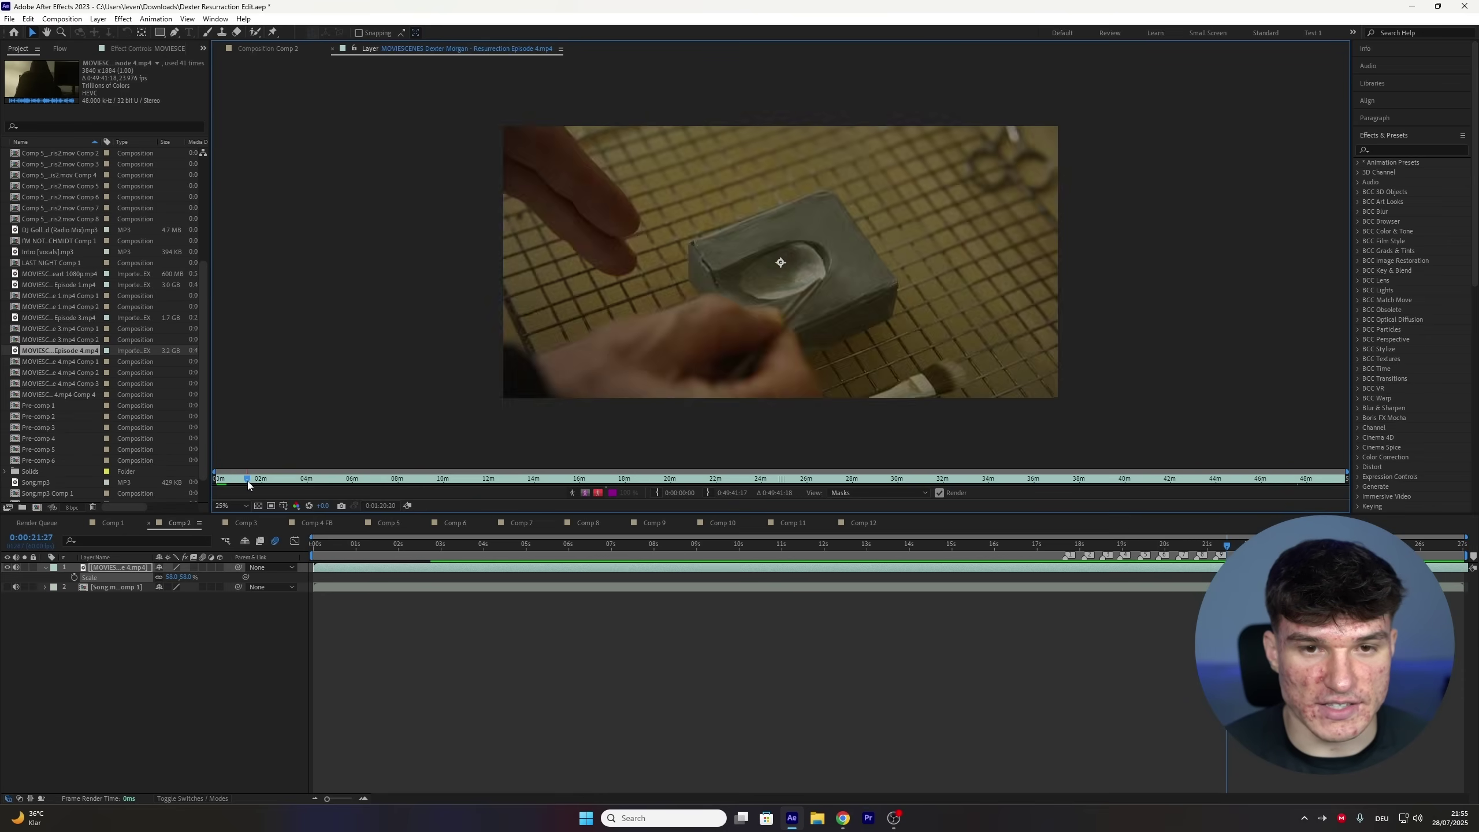
{"action": "left_click", "coordinate": [1299, 480]}
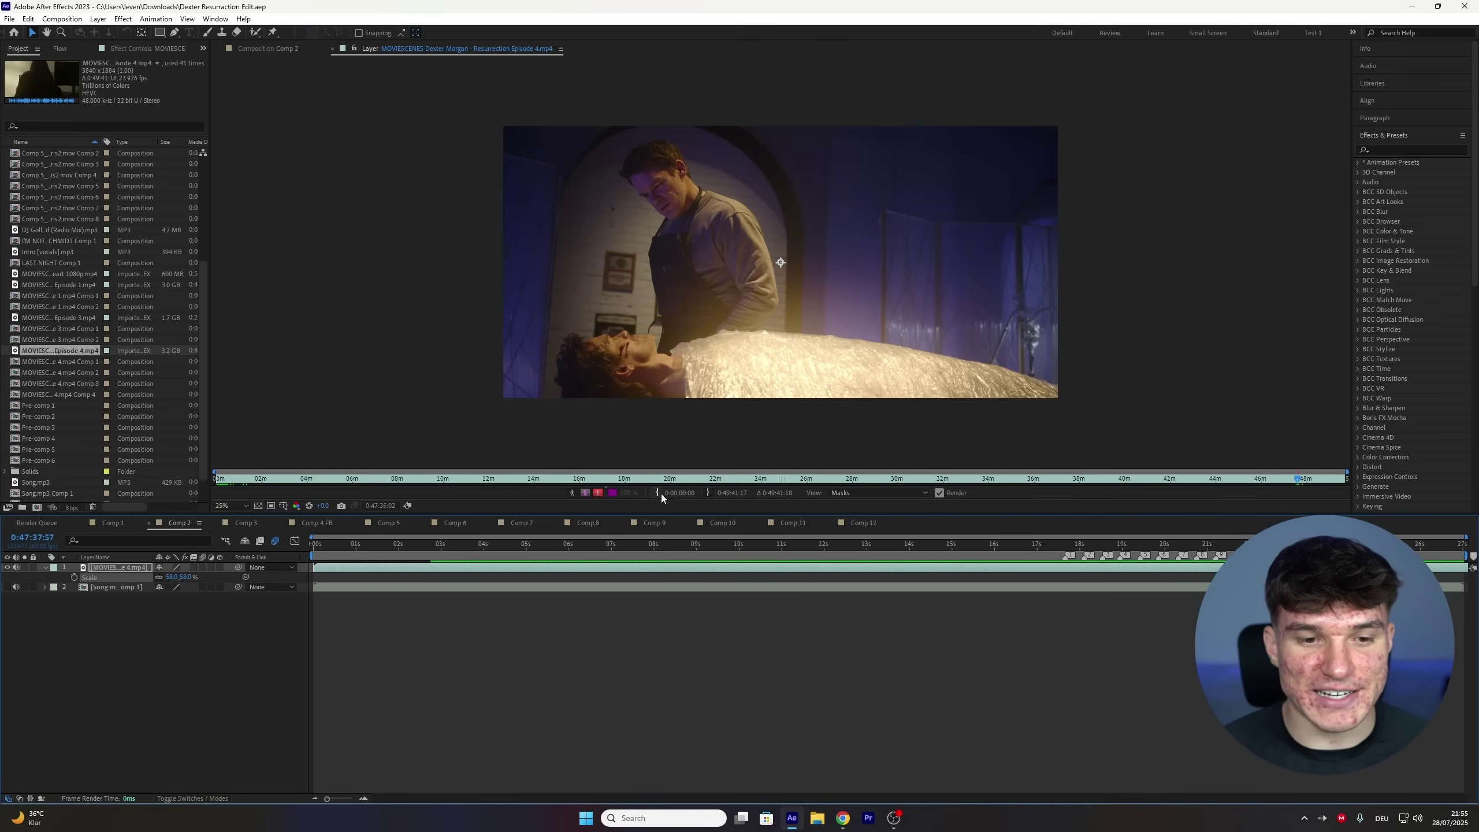
{"action": "left_click", "coordinate": [658, 492]}
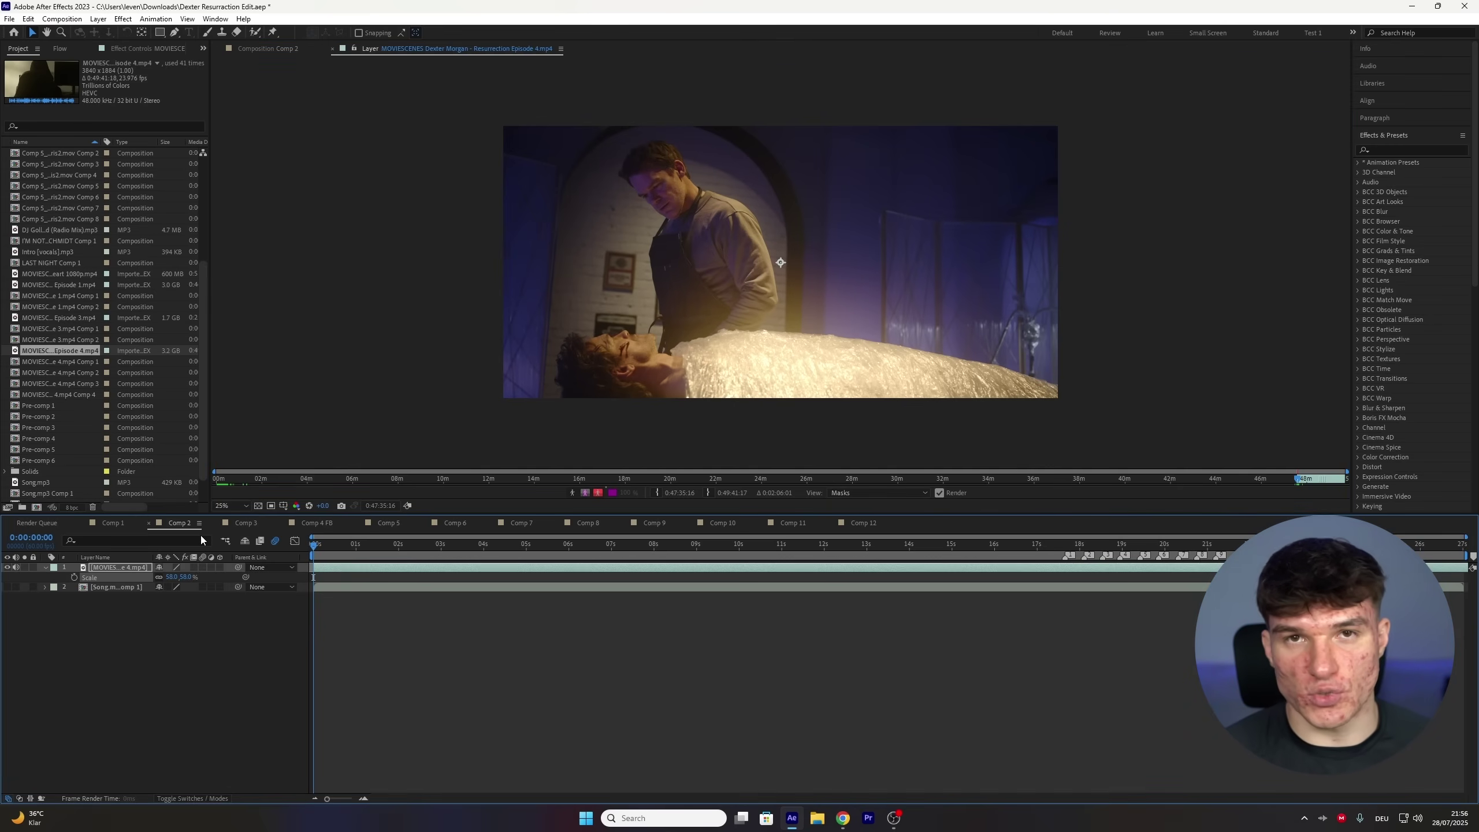
- Preview the opening scene, and split the Episode 4 layer at the first beat marker at 0:00:17:39
{"action": "key", "text": "space"}
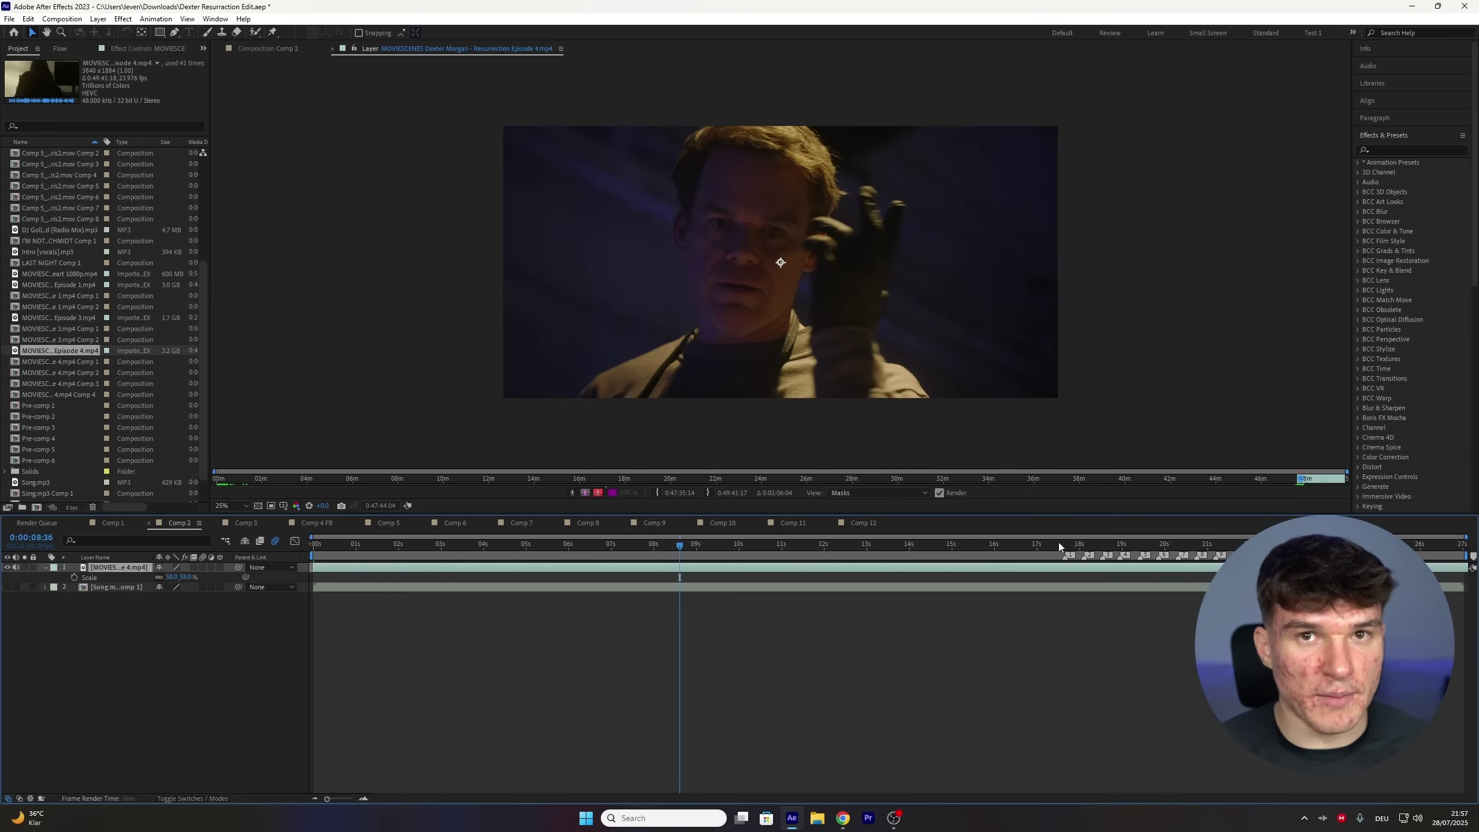
{"action": "left_click", "coordinate": [1064, 543]}
{"action": "left_click_drag", "start_coordinate": [1064, 543], "coordinate": [1065, 543]}
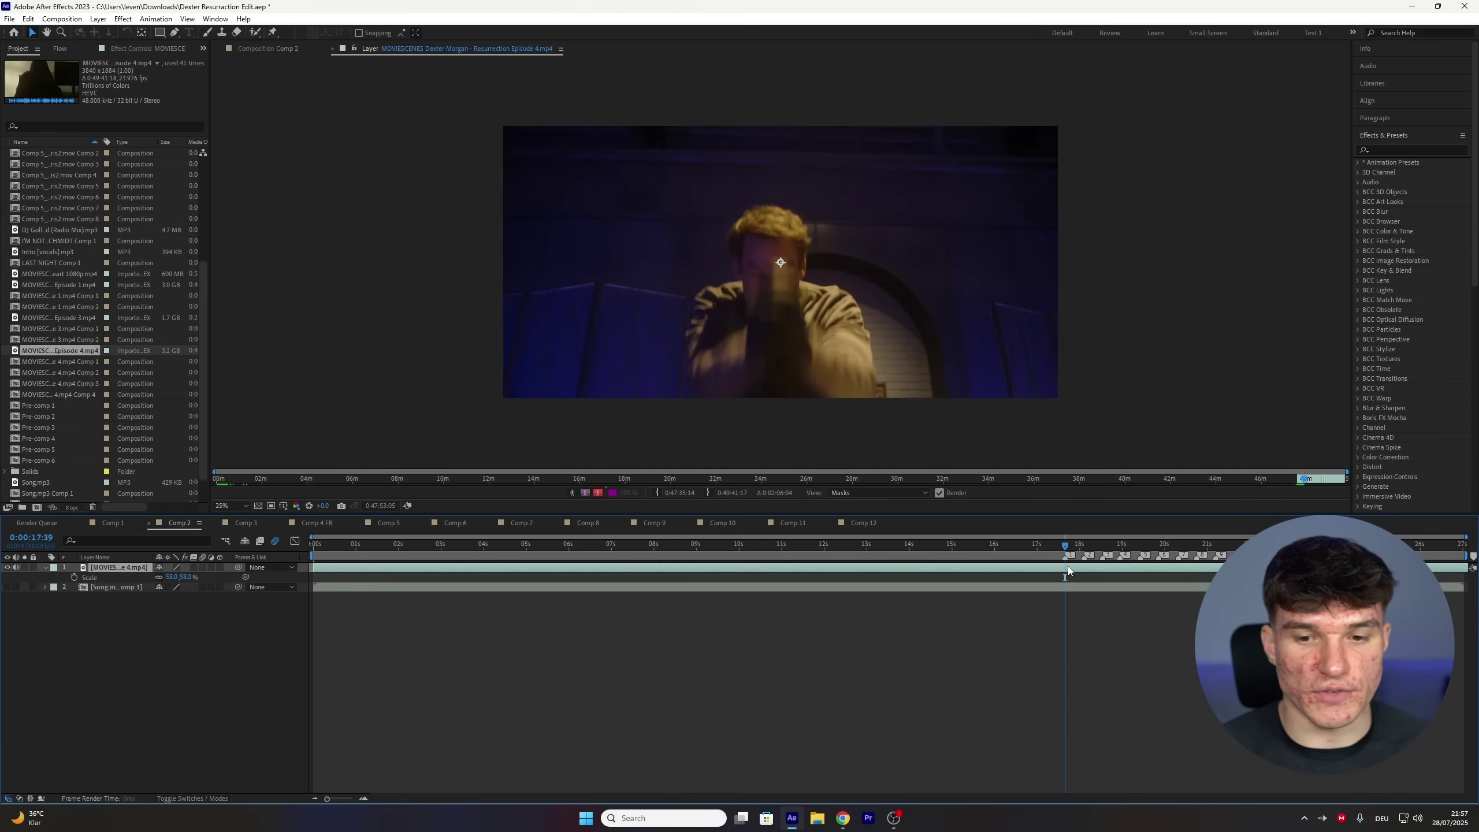
{"action": "key", "text": "ctrl+shift+d"}
{"action": "left_click", "coordinate": [1056, 579]}
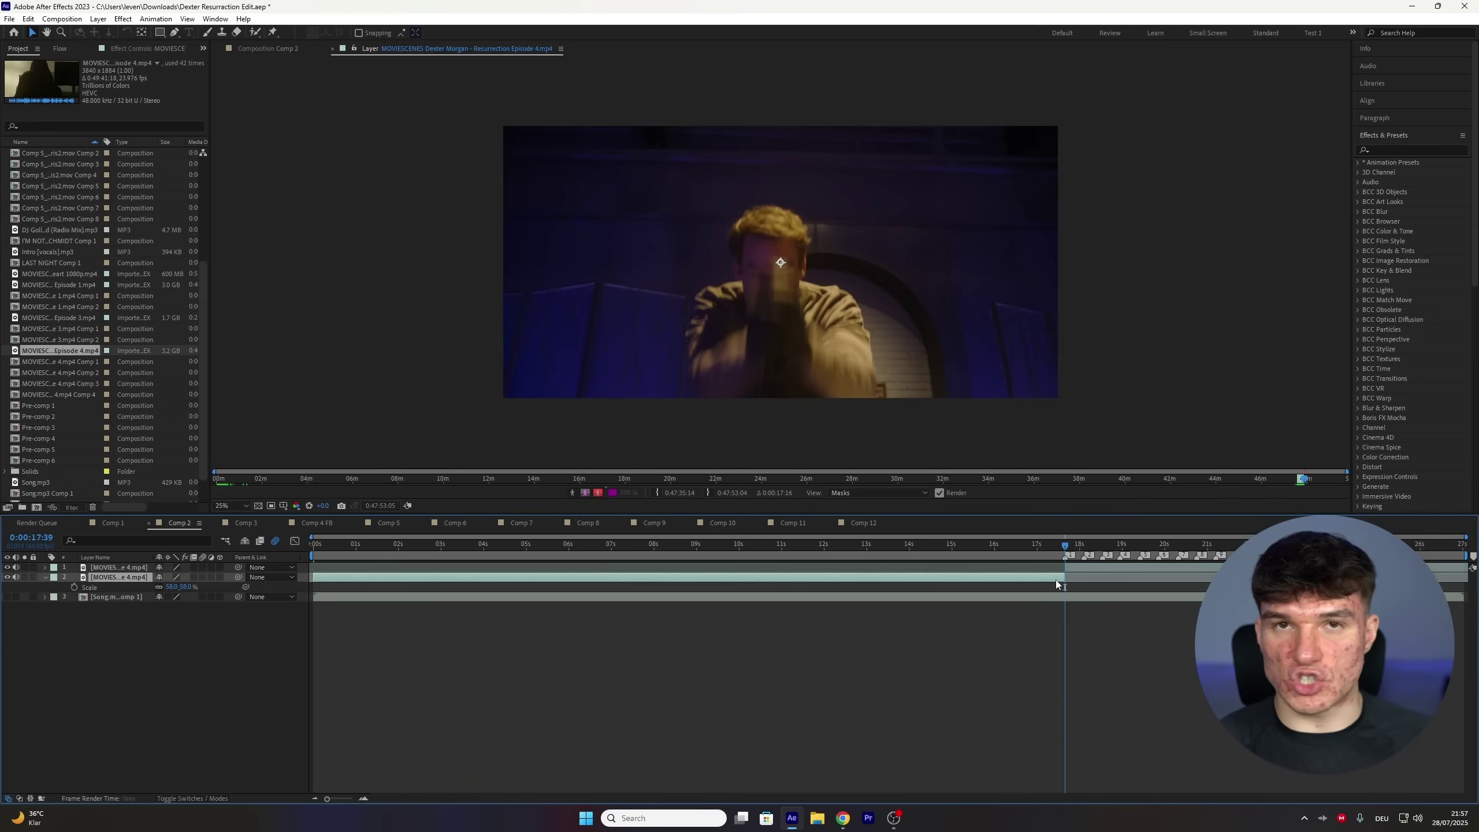
- Open the second half of the split clip and set its In point to the scene at about 0:46:47
{"action": "left_click", "coordinate": [1084, 565]}
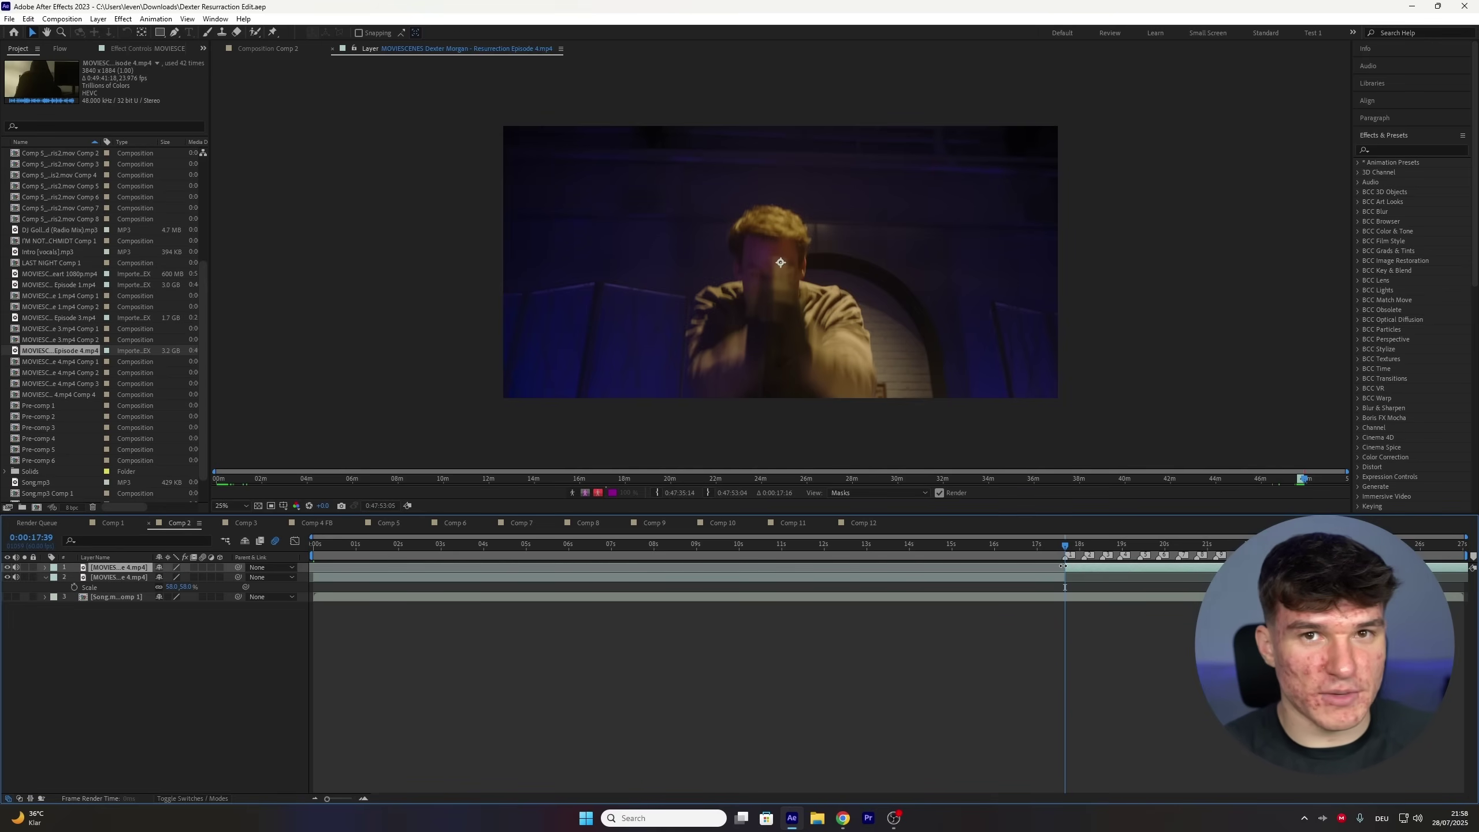
{"action": "double_click", "coordinate": [1081, 567]}
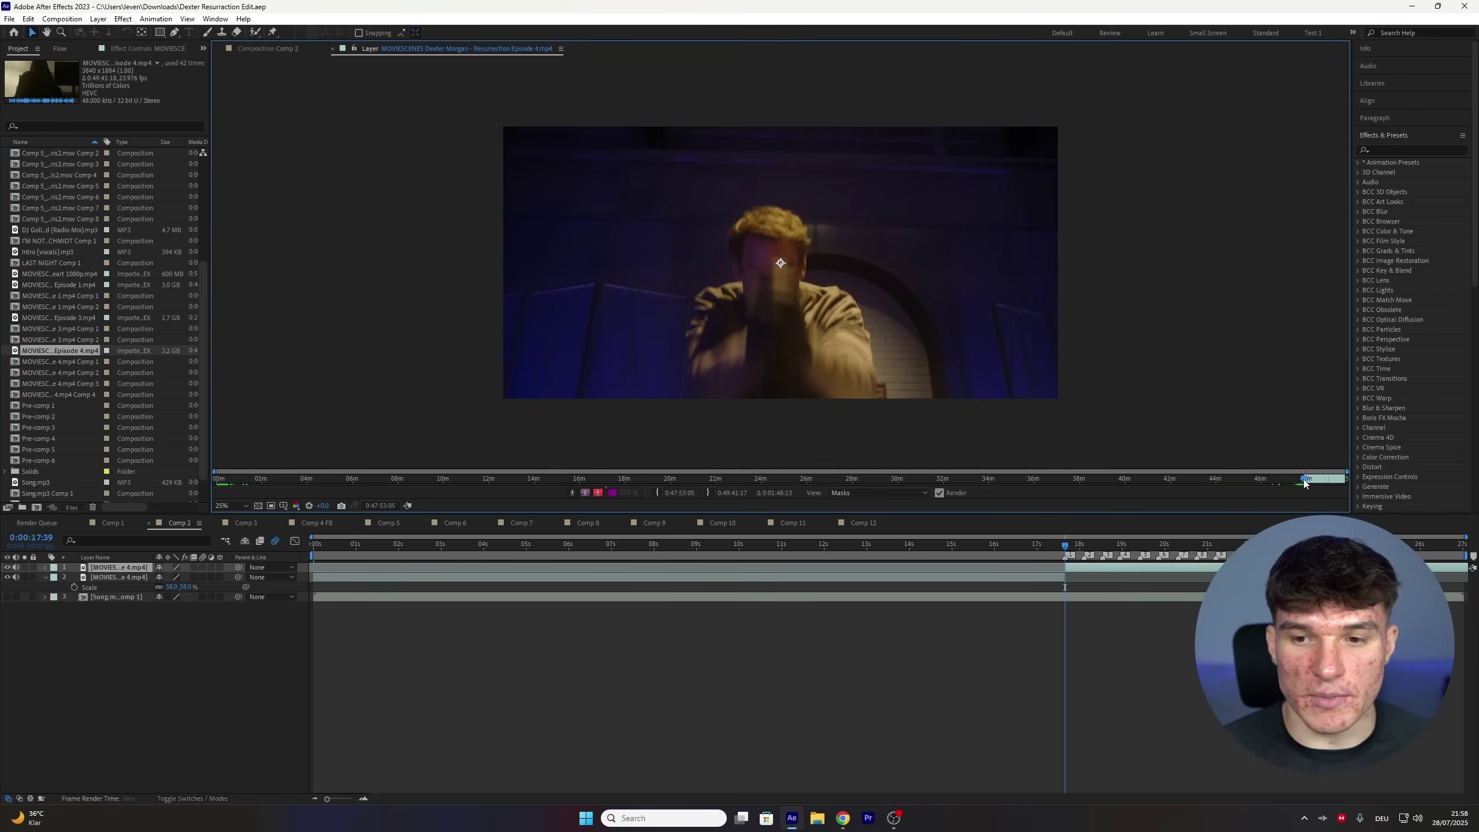
{"action": "left_click_drag", "start_coordinate": [1305, 479], "coordinate": [1278, 483]}
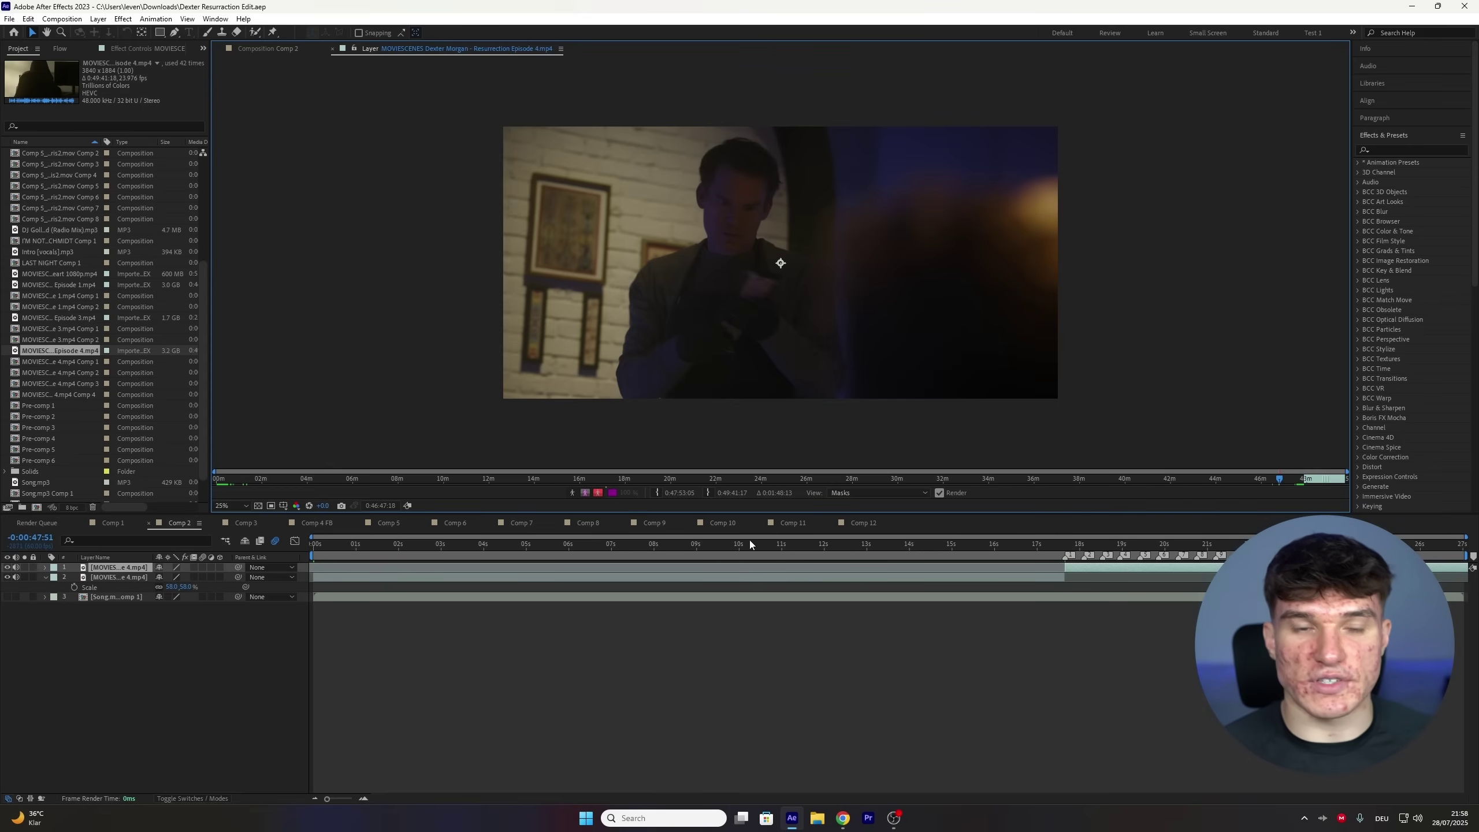
{"action": "left_click", "coordinate": [656, 491]}
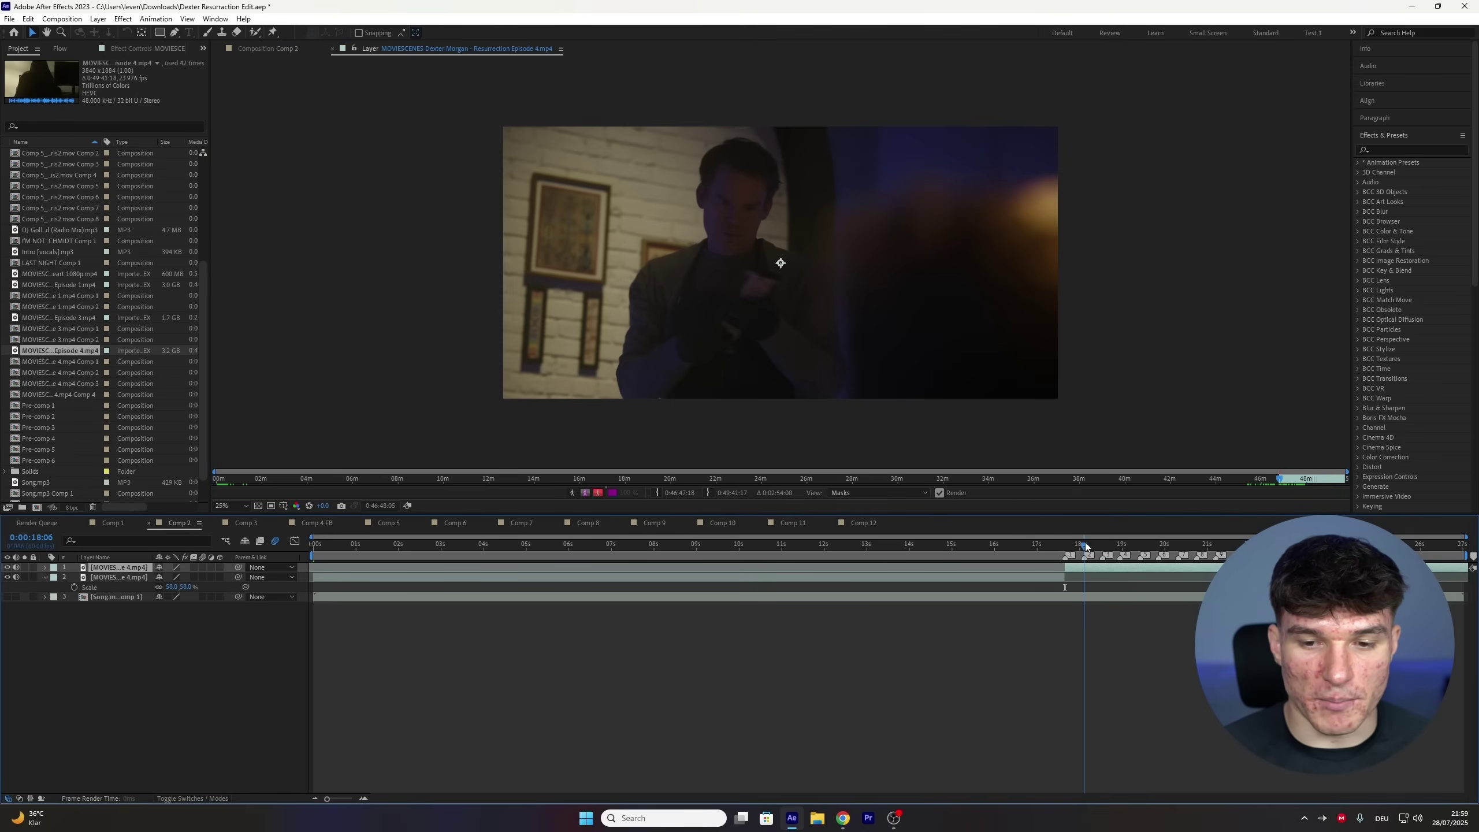
- Split the second Episode 4 clip at the beat marker at 0:00:18:06
{"action": "left_click", "coordinate": [1085, 543]}
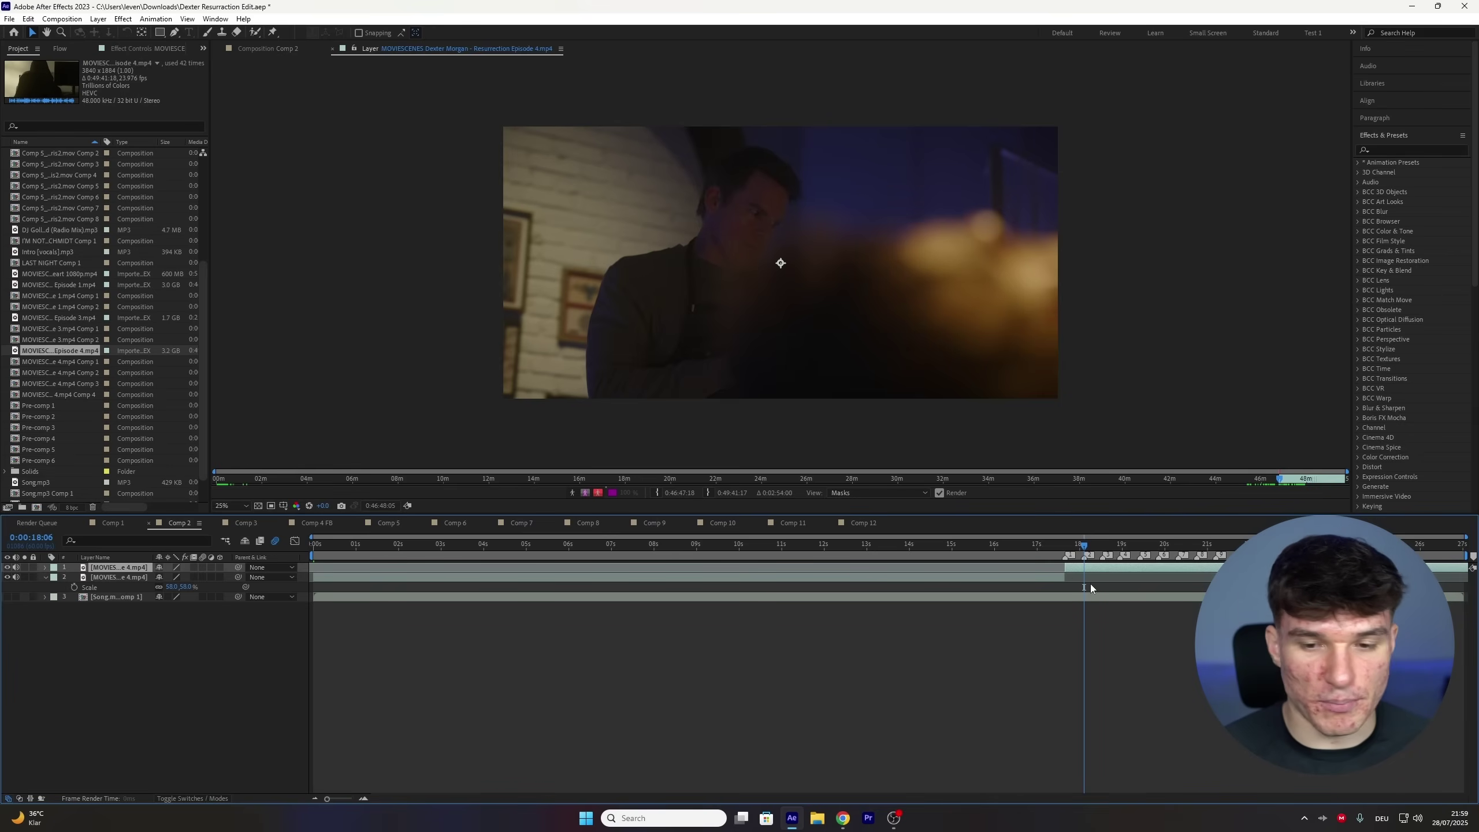
{"action": "key", "text": "ctrl+shift+d"}
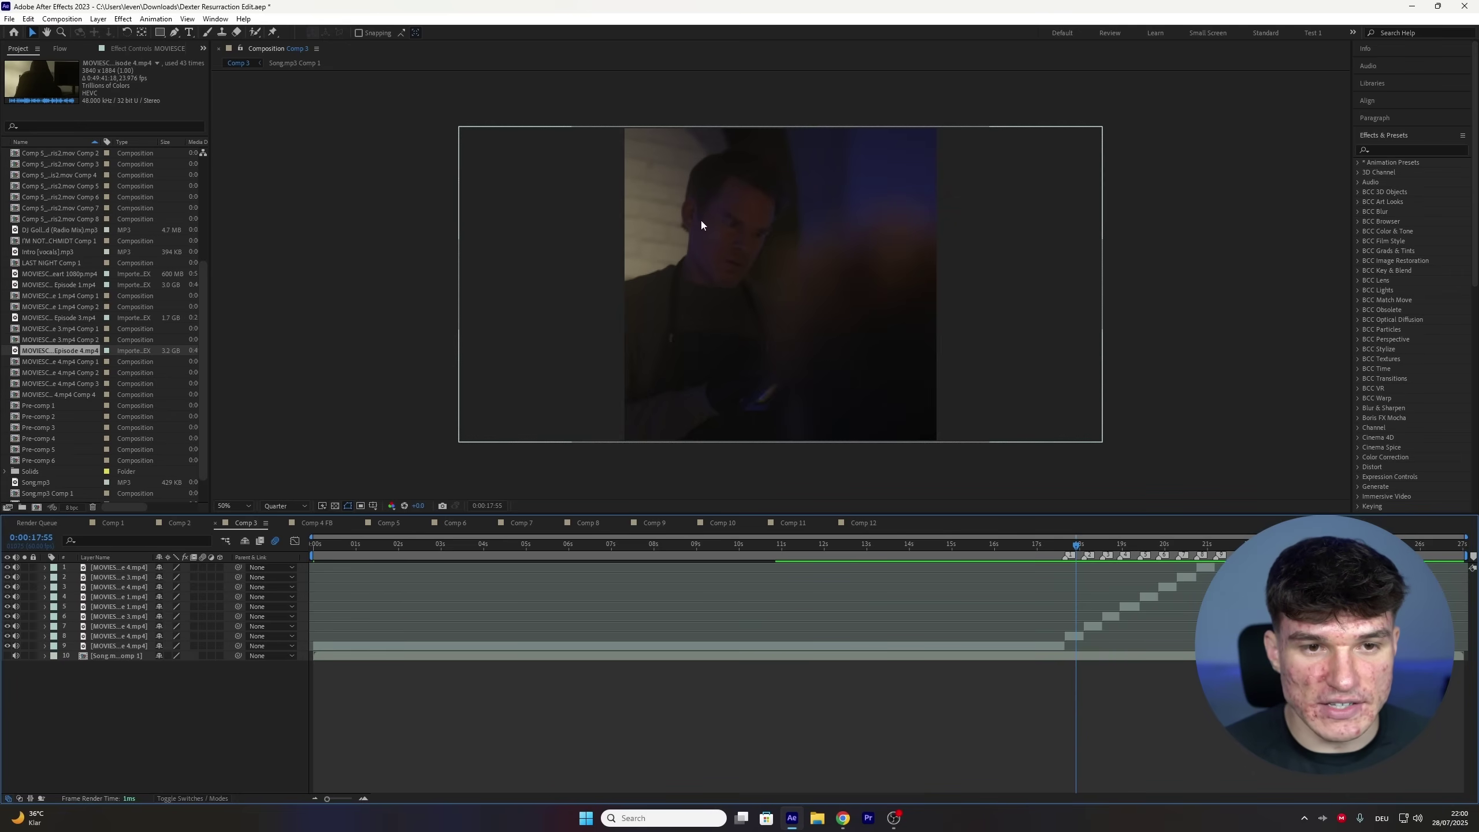
- In Comp 3, reframe the clip playing at 0:00:19:08 by shifting its horizontal position so the man sits inside the frame
{"action": "left_click", "coordinate": [1128, 545]}
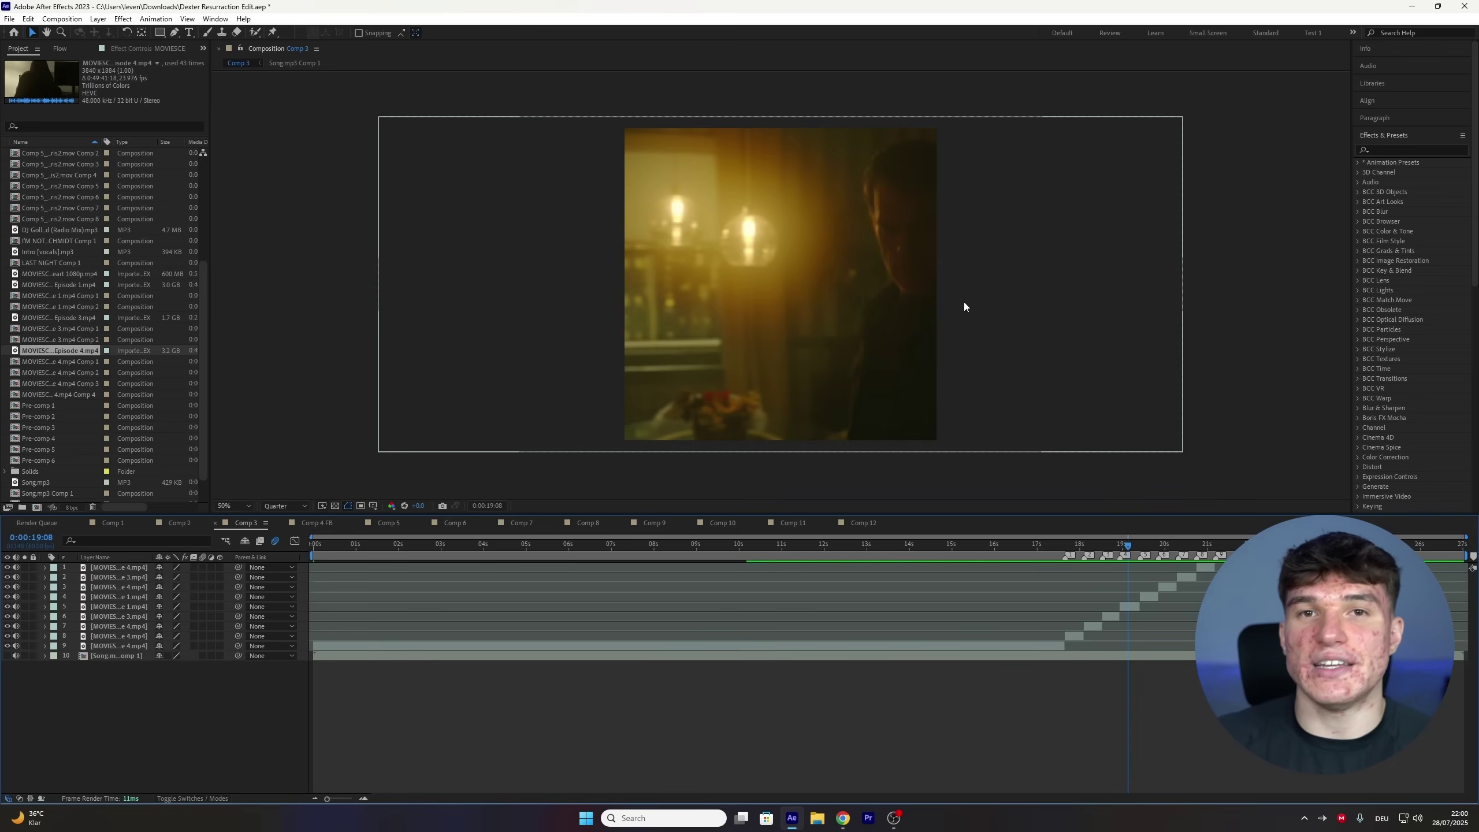
{"action": "left_click", "coordinate": [1125, 607]}
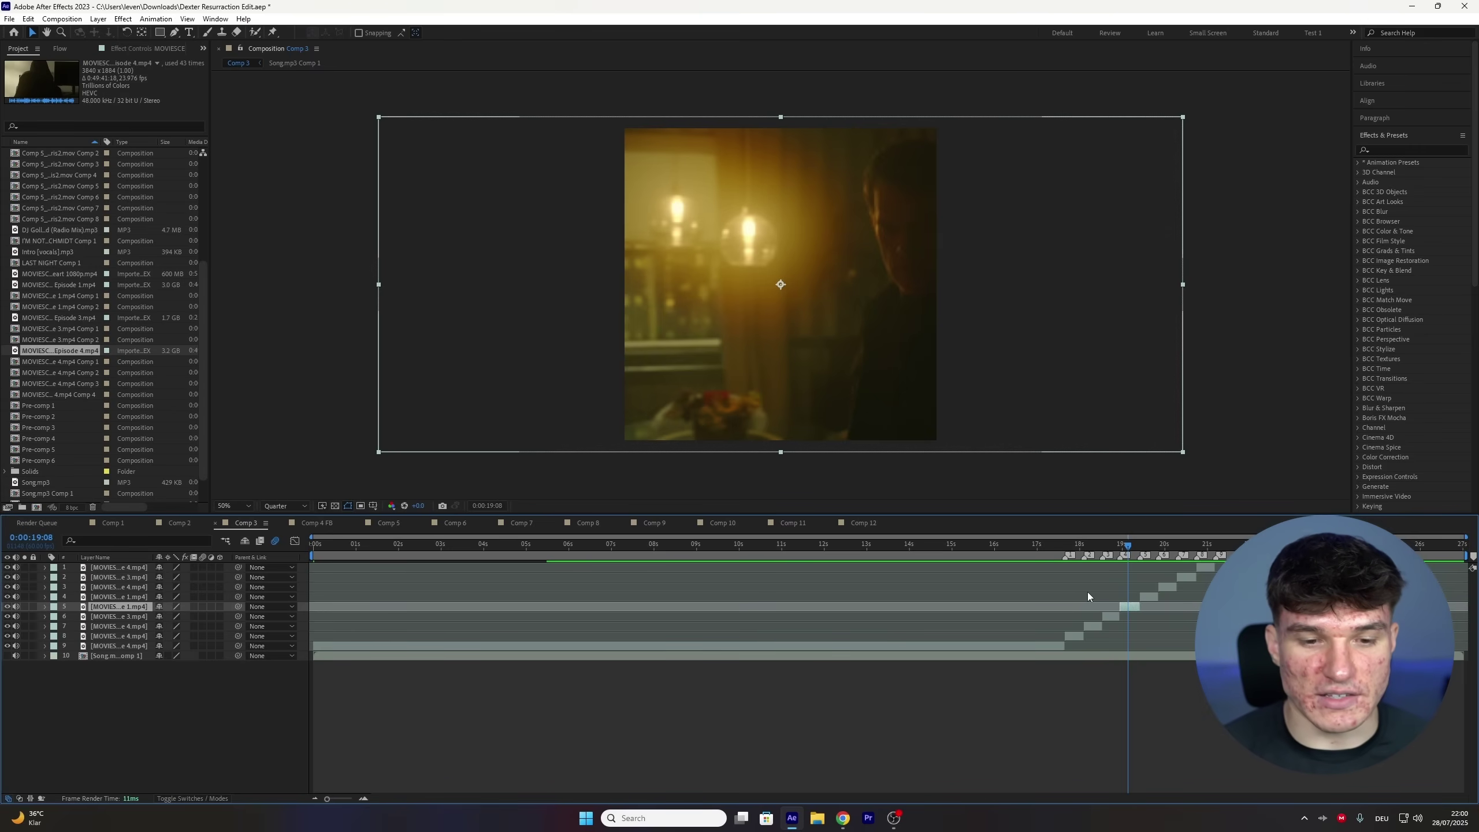
{"action": "key", "text": "p"}
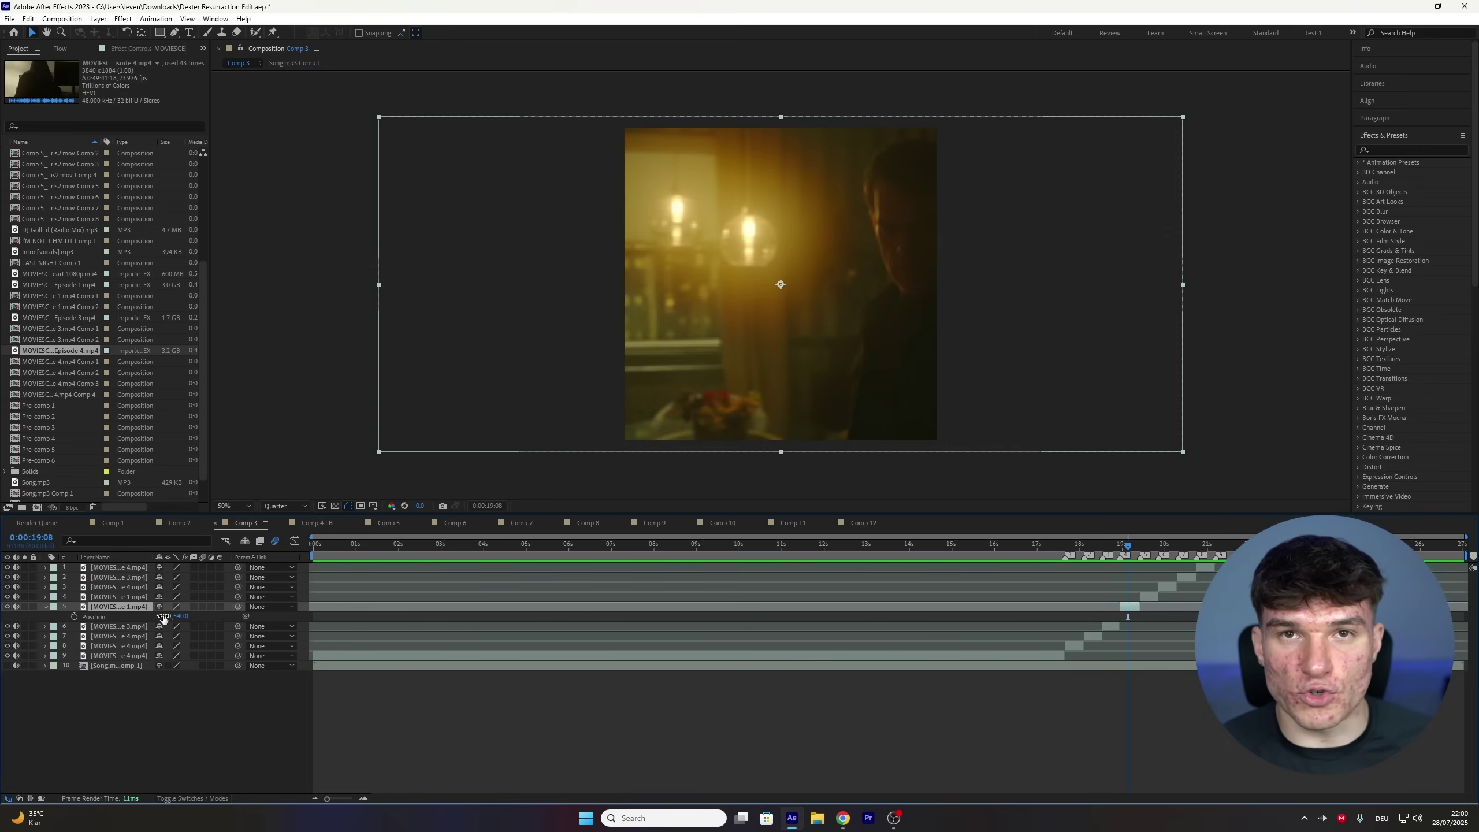
{"action": "left_click_drag", "start_coordinate": [163, 616], "coordinate": [3, 616]}
{"action": "left_click_drag", "start_coordinate": [1128, 617], "coordinate": [1071, 616]}
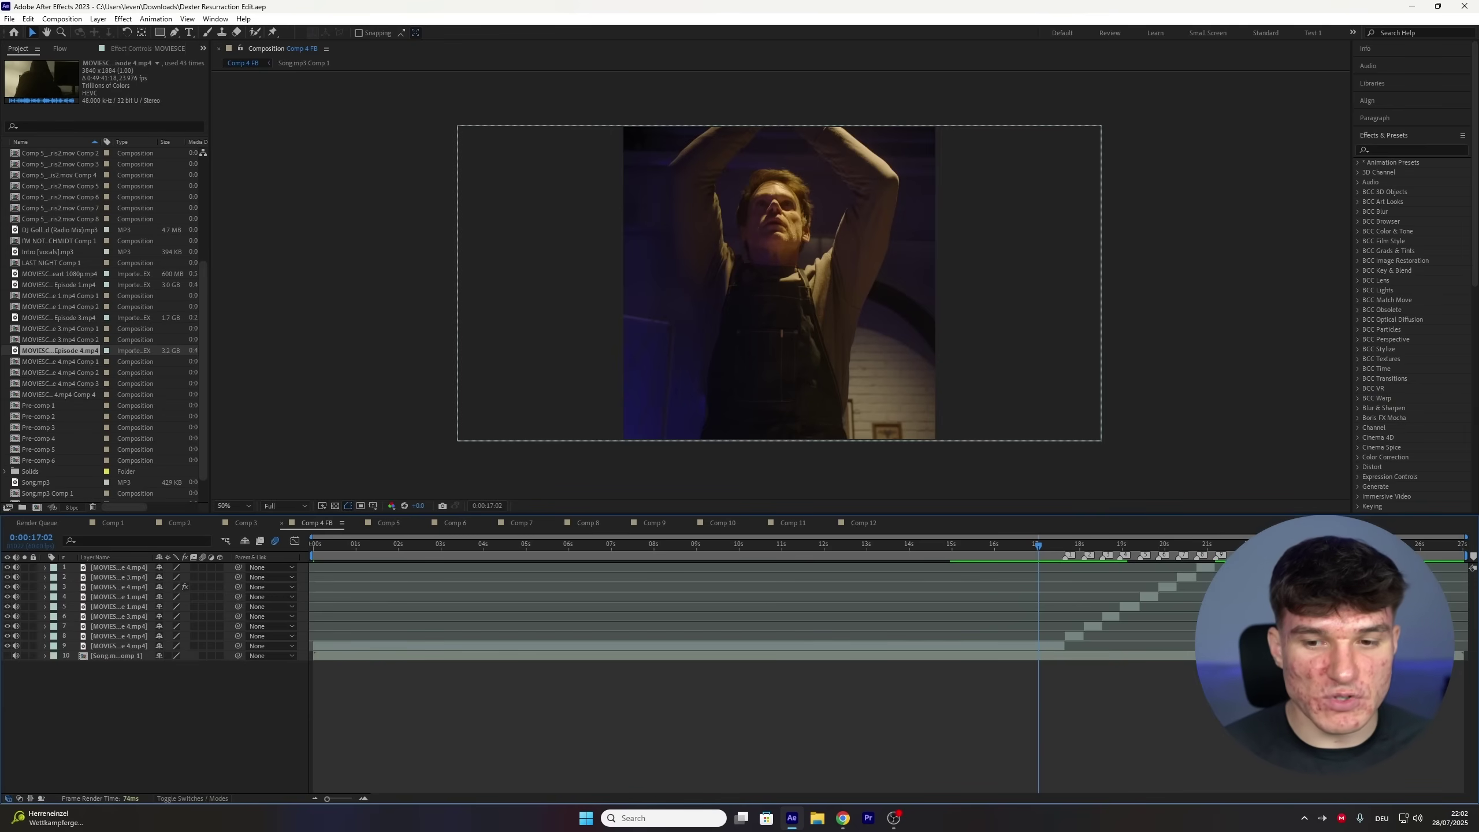
- Enable motion blur and frame blending on all nine video clips in Comp 4 FB, leaving out the song layer
{"action": "left_click", "coordinate": [1186, 576]}
{"action": "left_click", "coordinate": [1205, 567]}
{"action": "left_click", "coordinate": [838, 648], "text": "shift"}
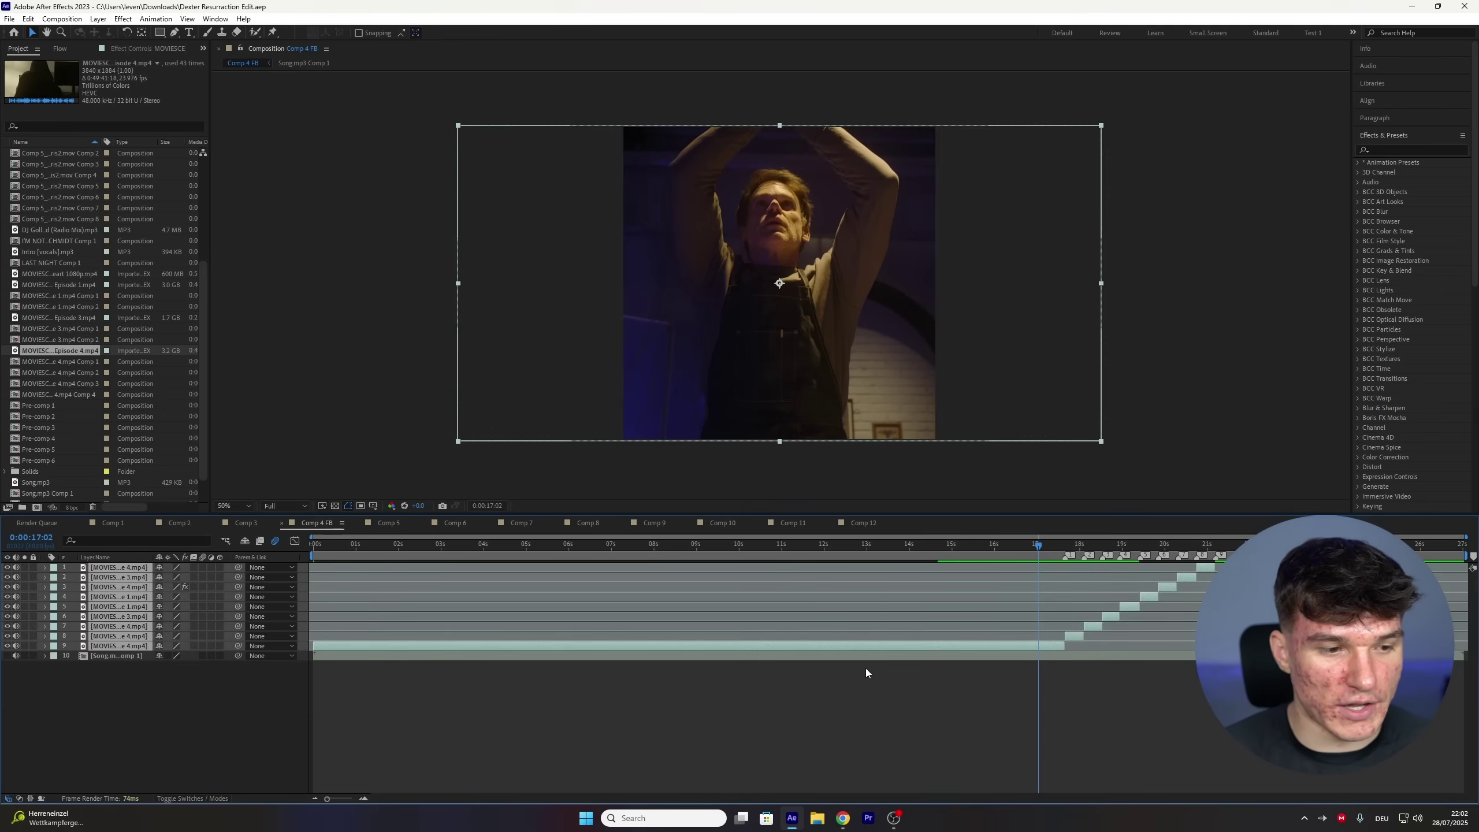
{"action": "left_click", "coordinate": [202, 567]}
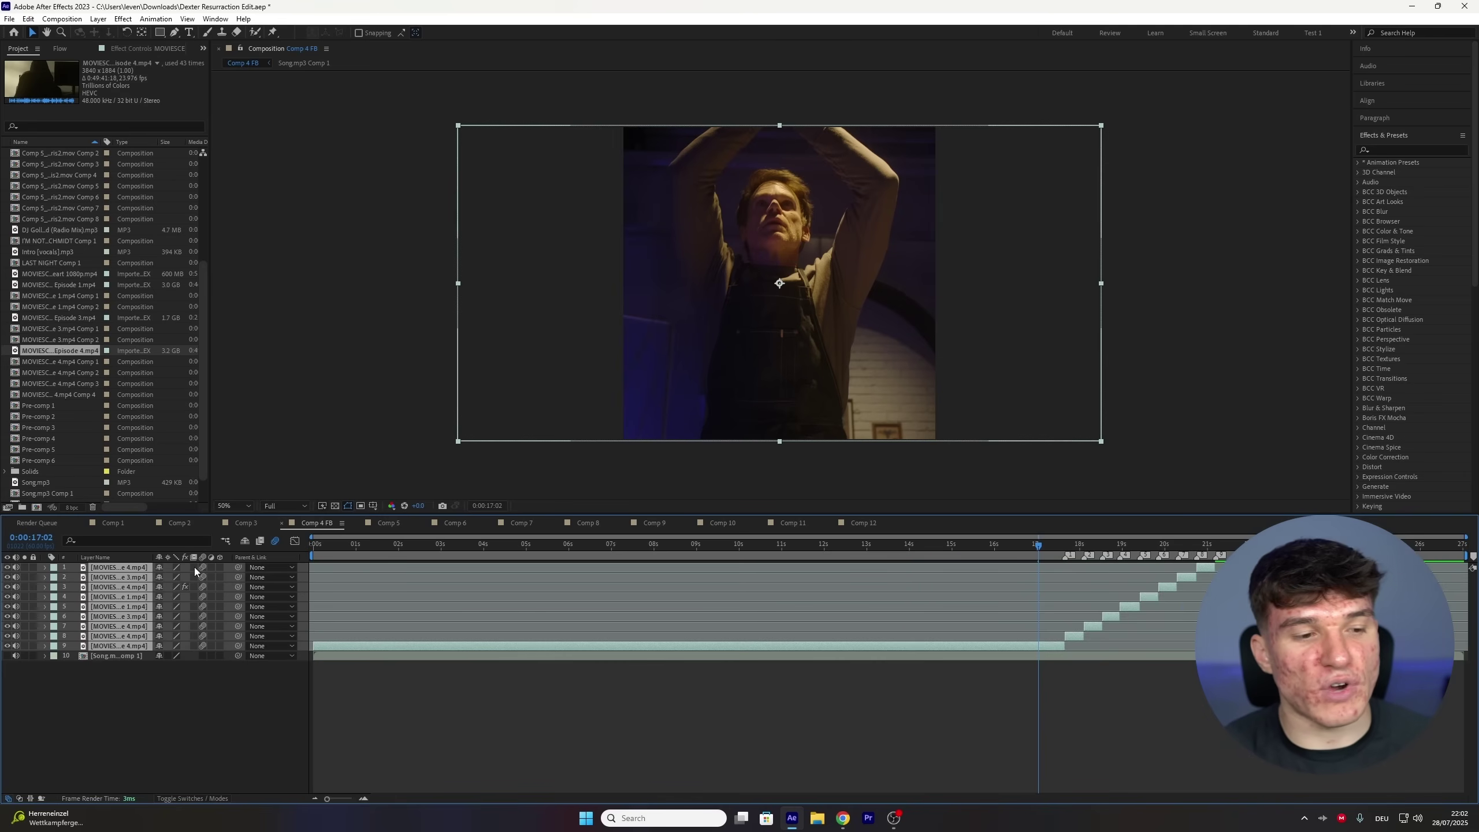
{"action": "left_click", "coordinate": [193, 566]}
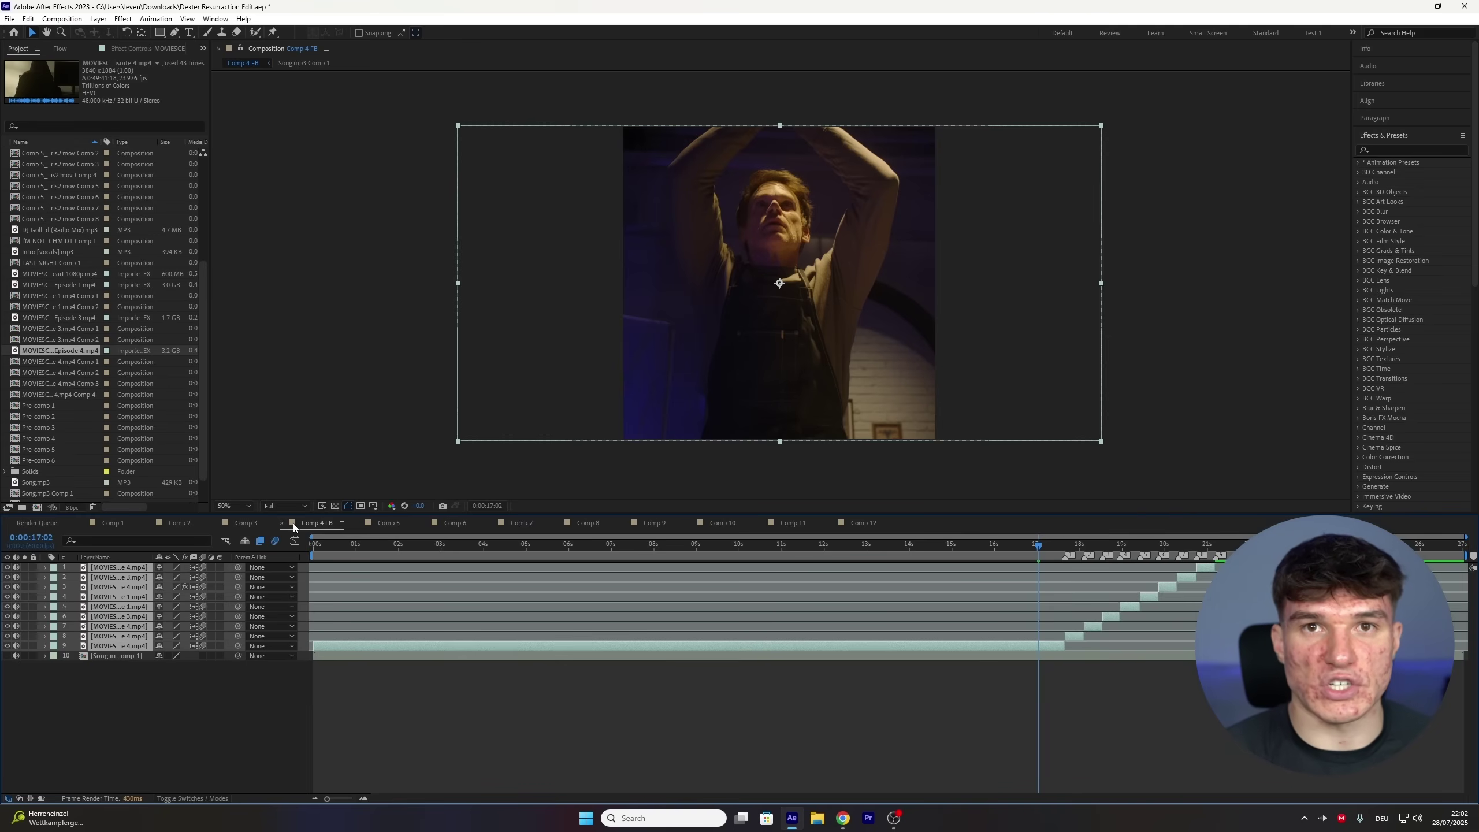
- Mute the audio of every video clip in Comp 4 FB except the long opening clip
{"action": "left_click", "coordinate": [1043, 644], "text": "ctrl"}
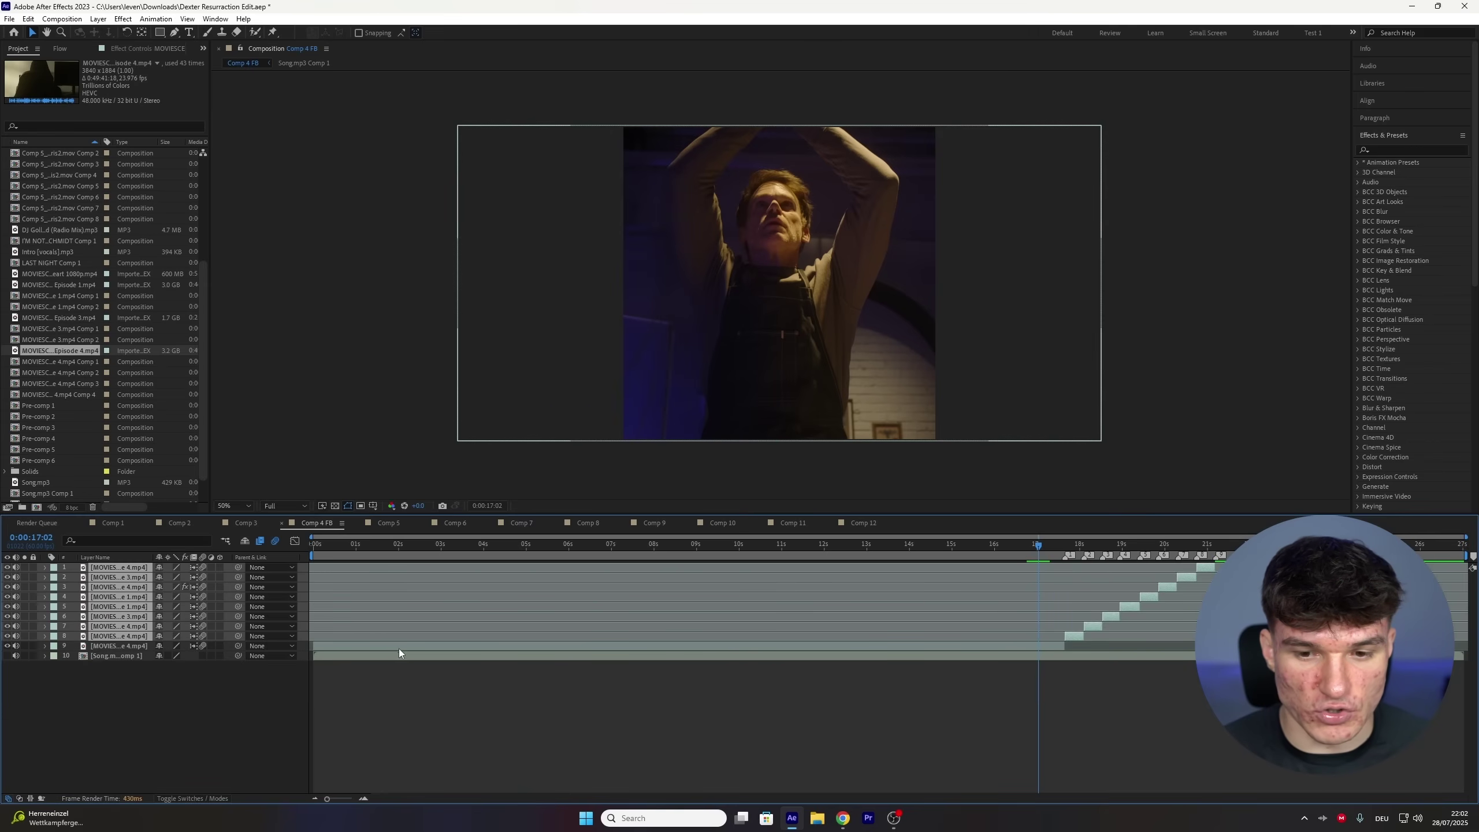
{"action": "left_click", "coordinate": [18, 570]}
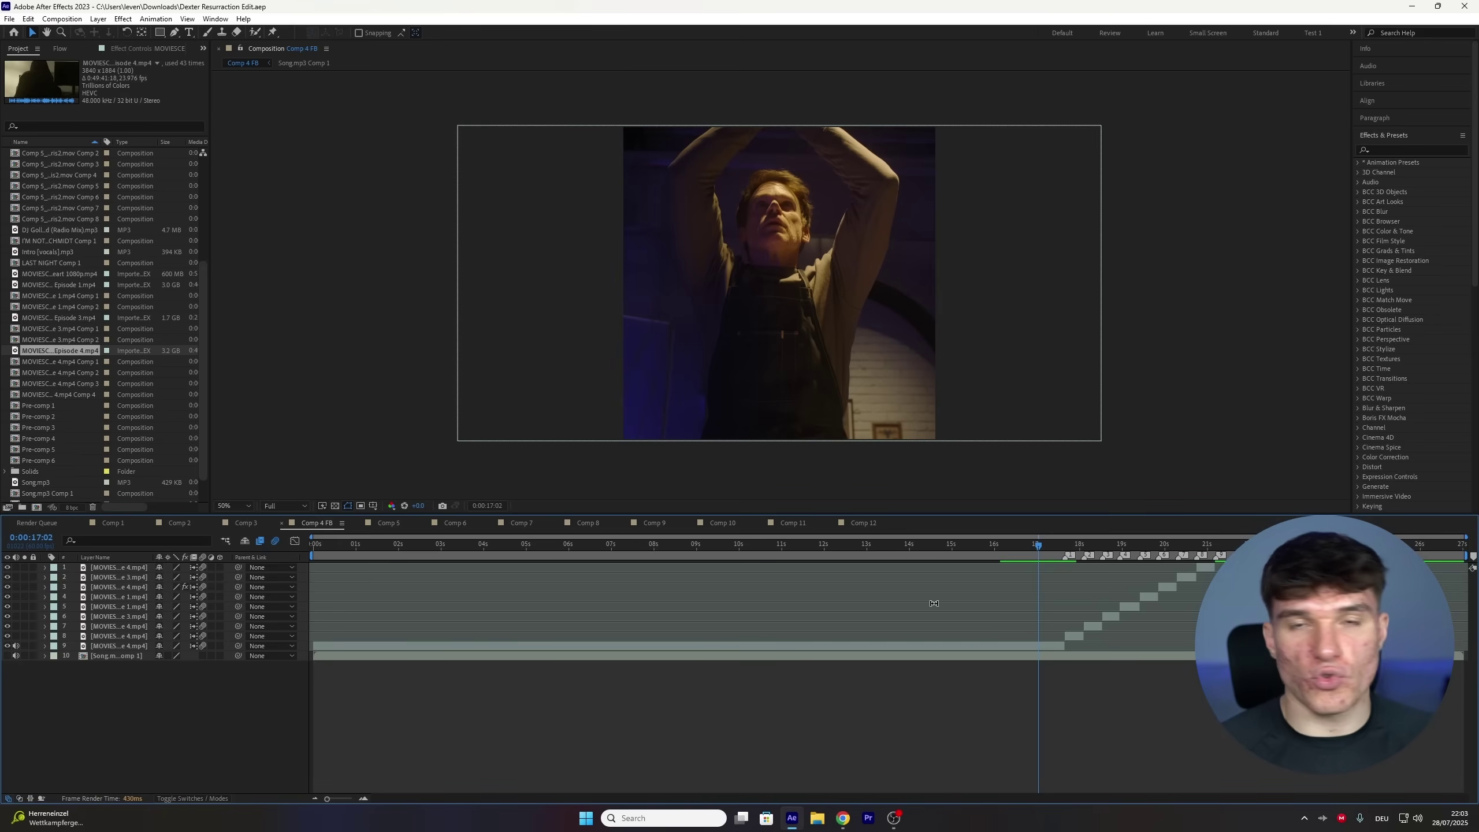
- Pre-compose the long opening clip, moving all attributes into the new composition and adjusting its duration to the layer's time span
{"action": "left_click", "coordinate": [944, 642]}
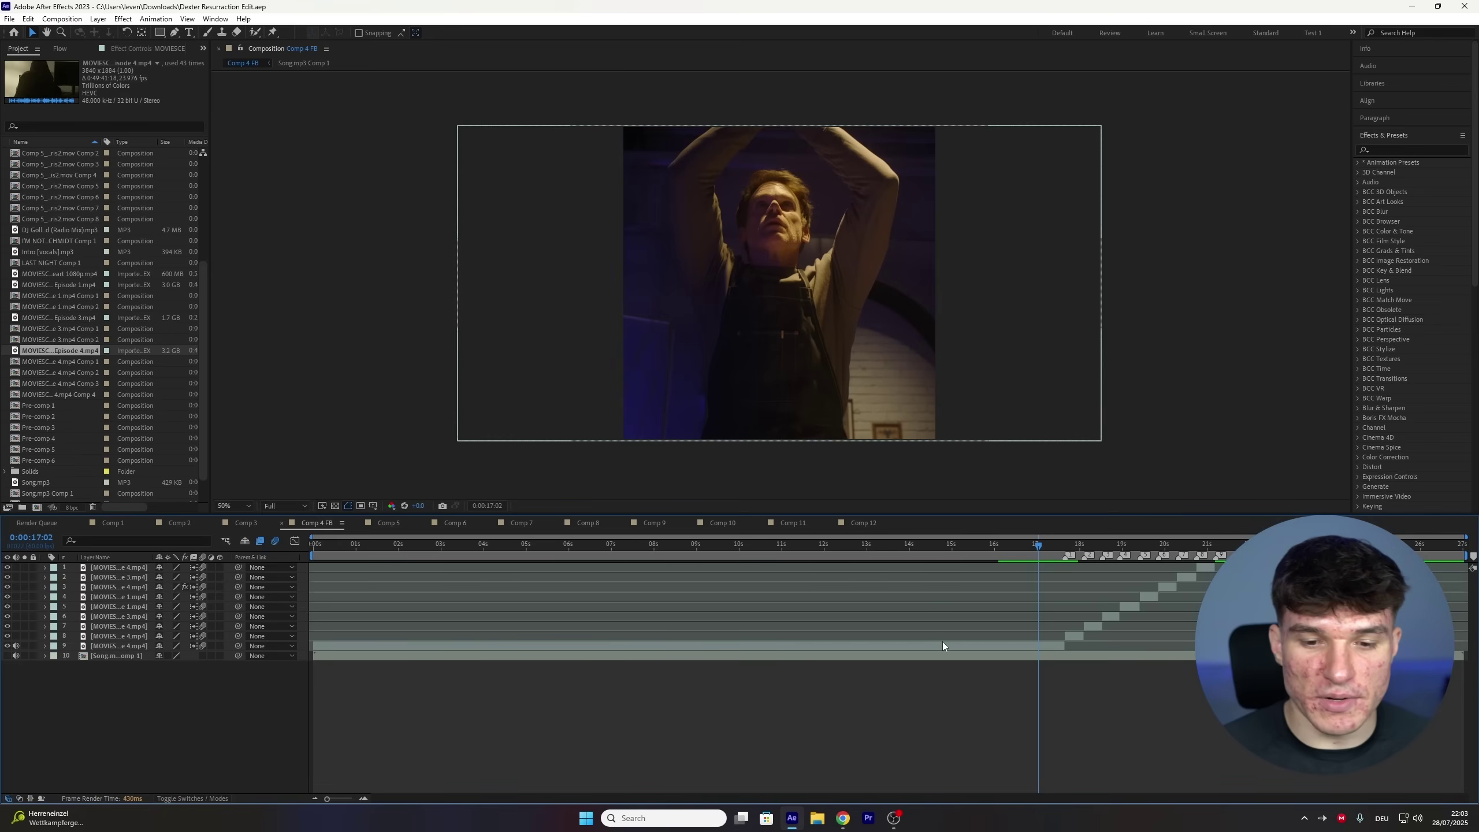
{"action": "right_click", "coordinate": [887, 645]}
{"action": "left_click", "coordinate": [931, 568]}
{"action": "left_click", "coordinate": [597, 491]}
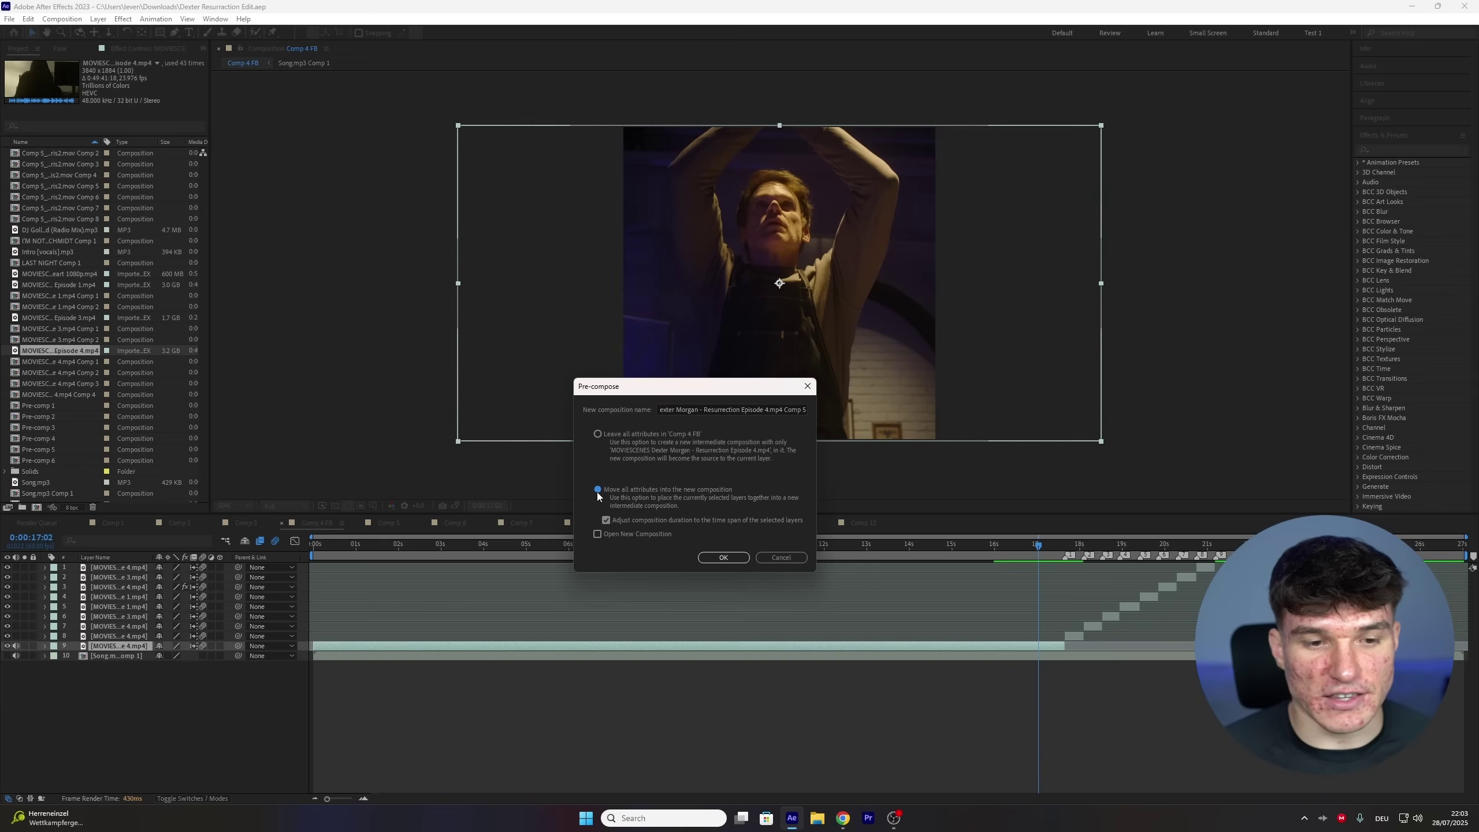
{"action": "left_click", "coordinate": [723, 557]}
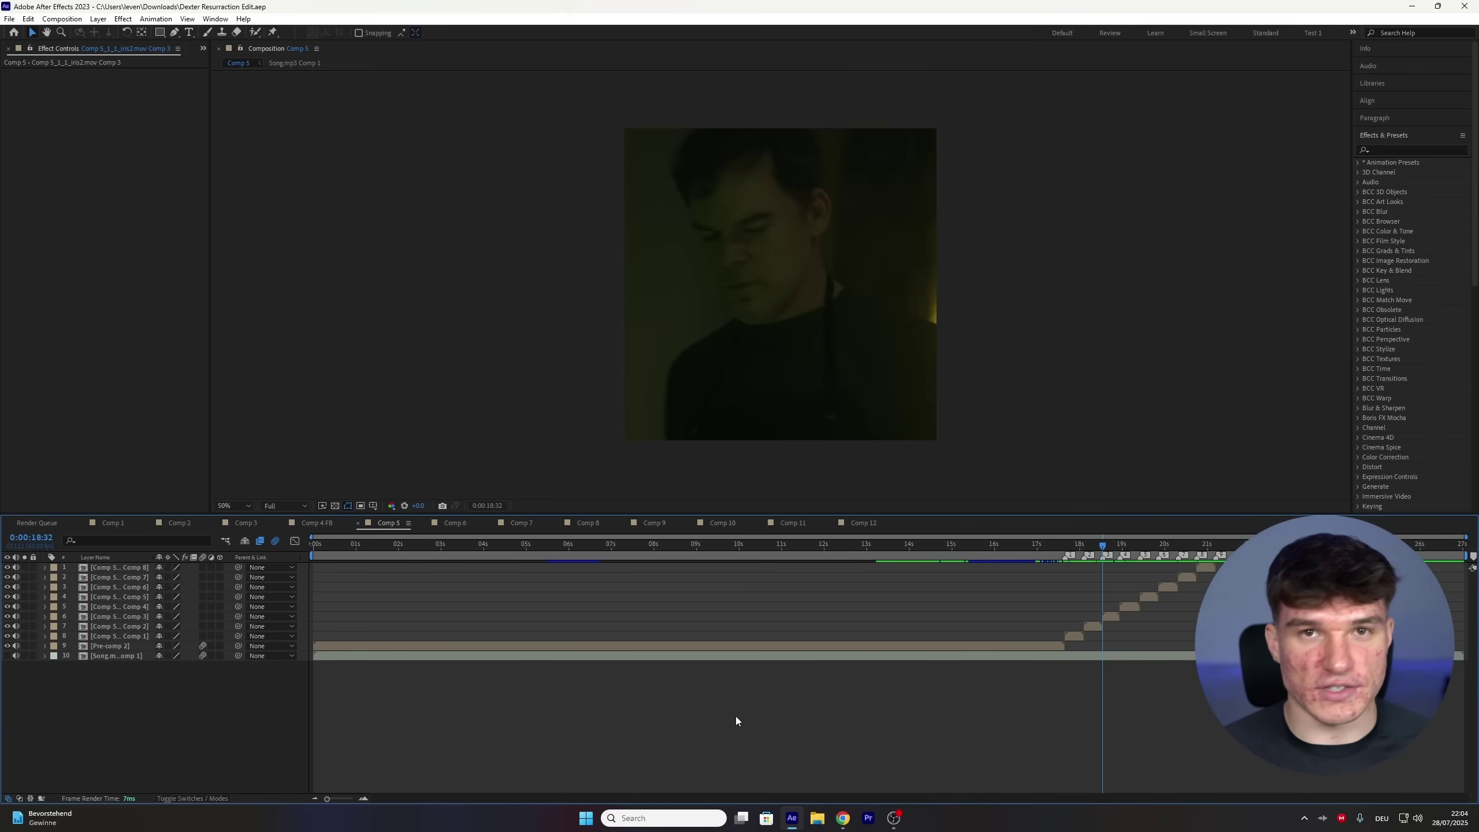
- Apply the Twixtor Pro effect to the Comp 5 clip that starts at the first beat marker, 0:00:17:39
{"action": "left_click_drag", "start_coordinate": [328, 799], "coordinate": [345, 799]}
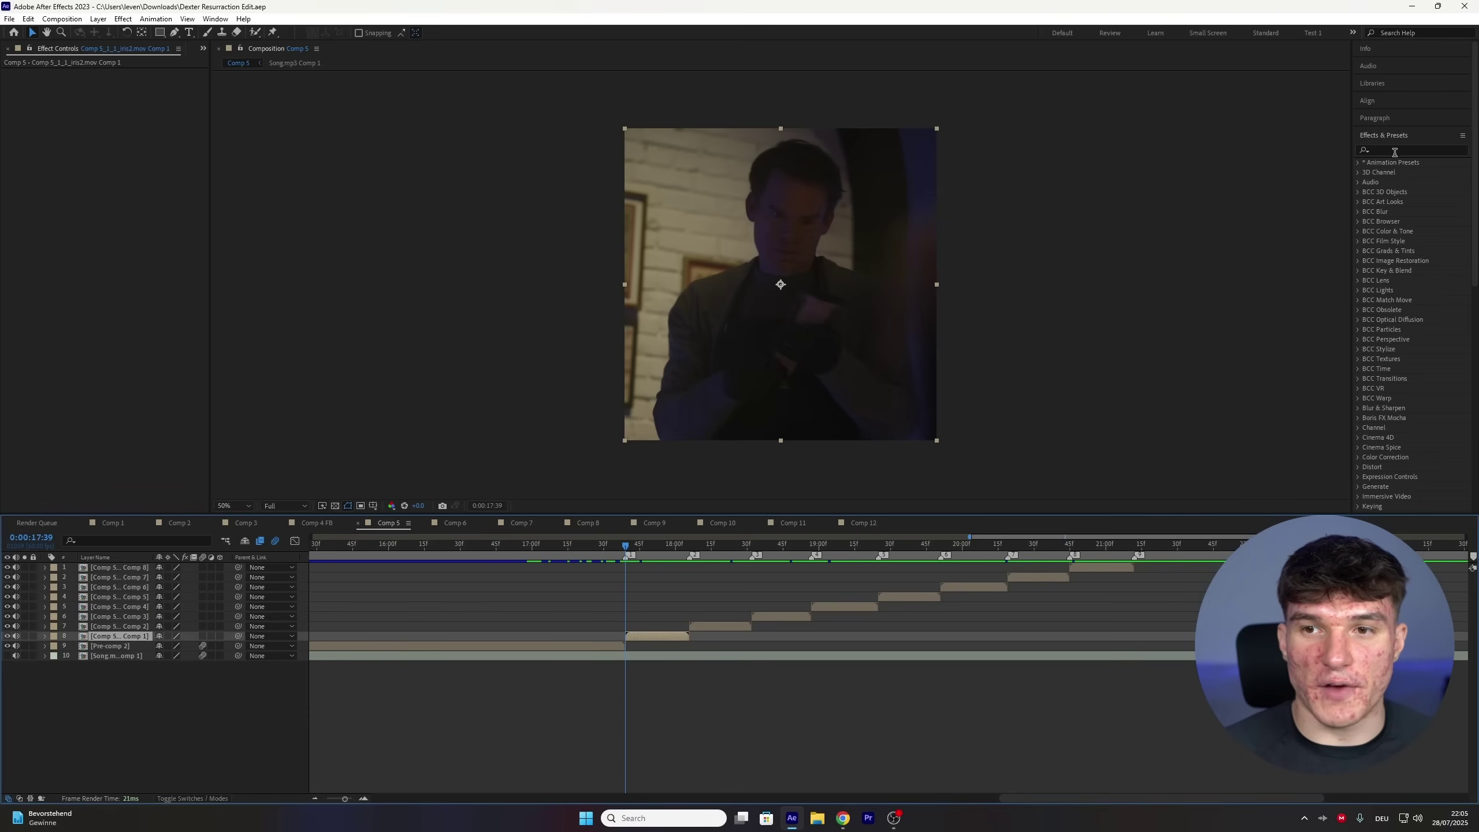
{"action": "left_click", "coordinate": [1395, 152]}
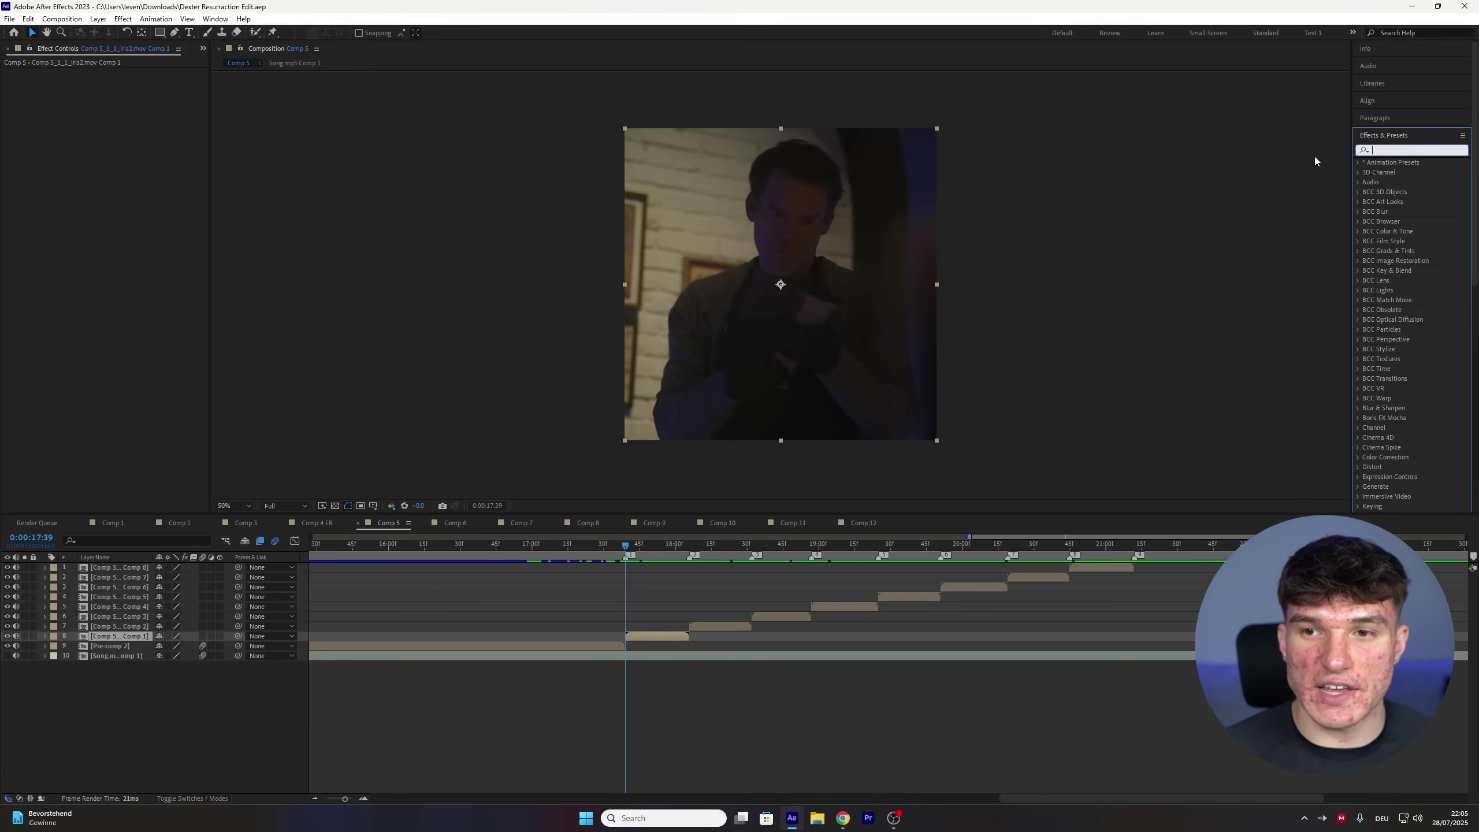
{"action": "type", "text": "twixtor pro"}
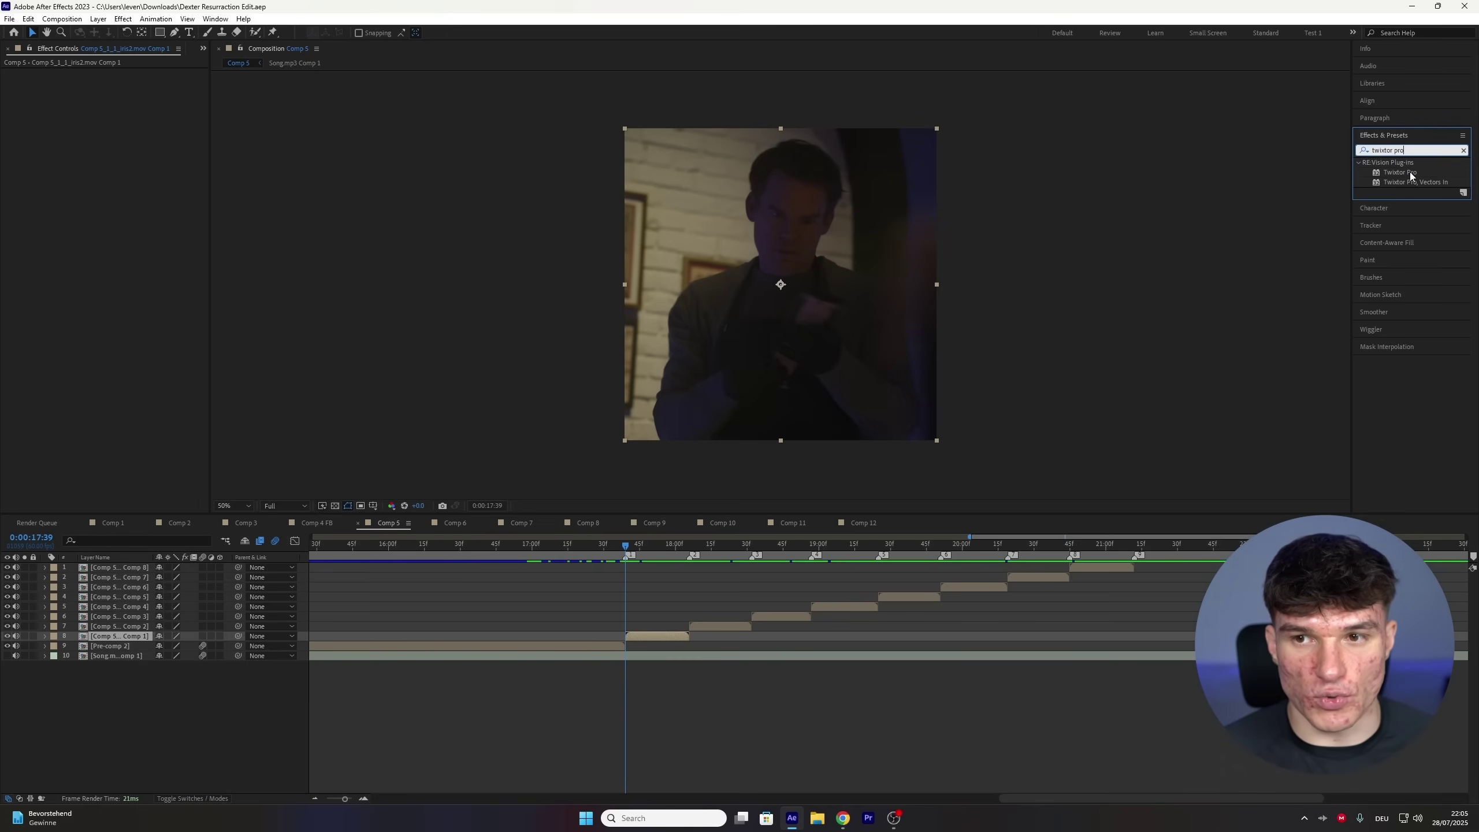
{"action": "left_click_drag", "start_coordinate": [1410, 173], "coordinate": [833, 455]}
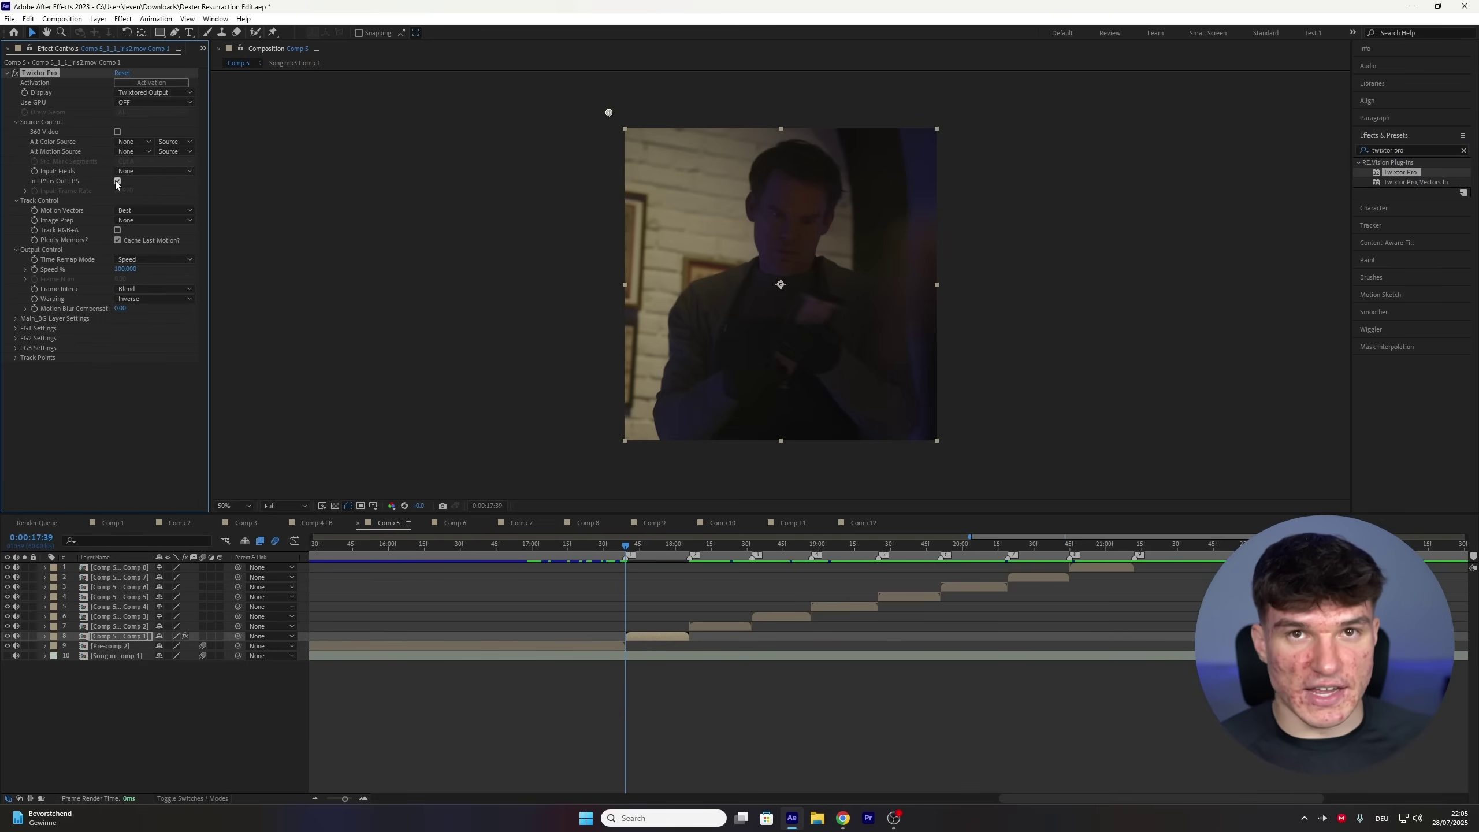
- Turn off Twixtor Pro's In FPS is Out FPS option and set the input frame rate to 60
{"action": "left_click", "coordinate": [118, 181]}
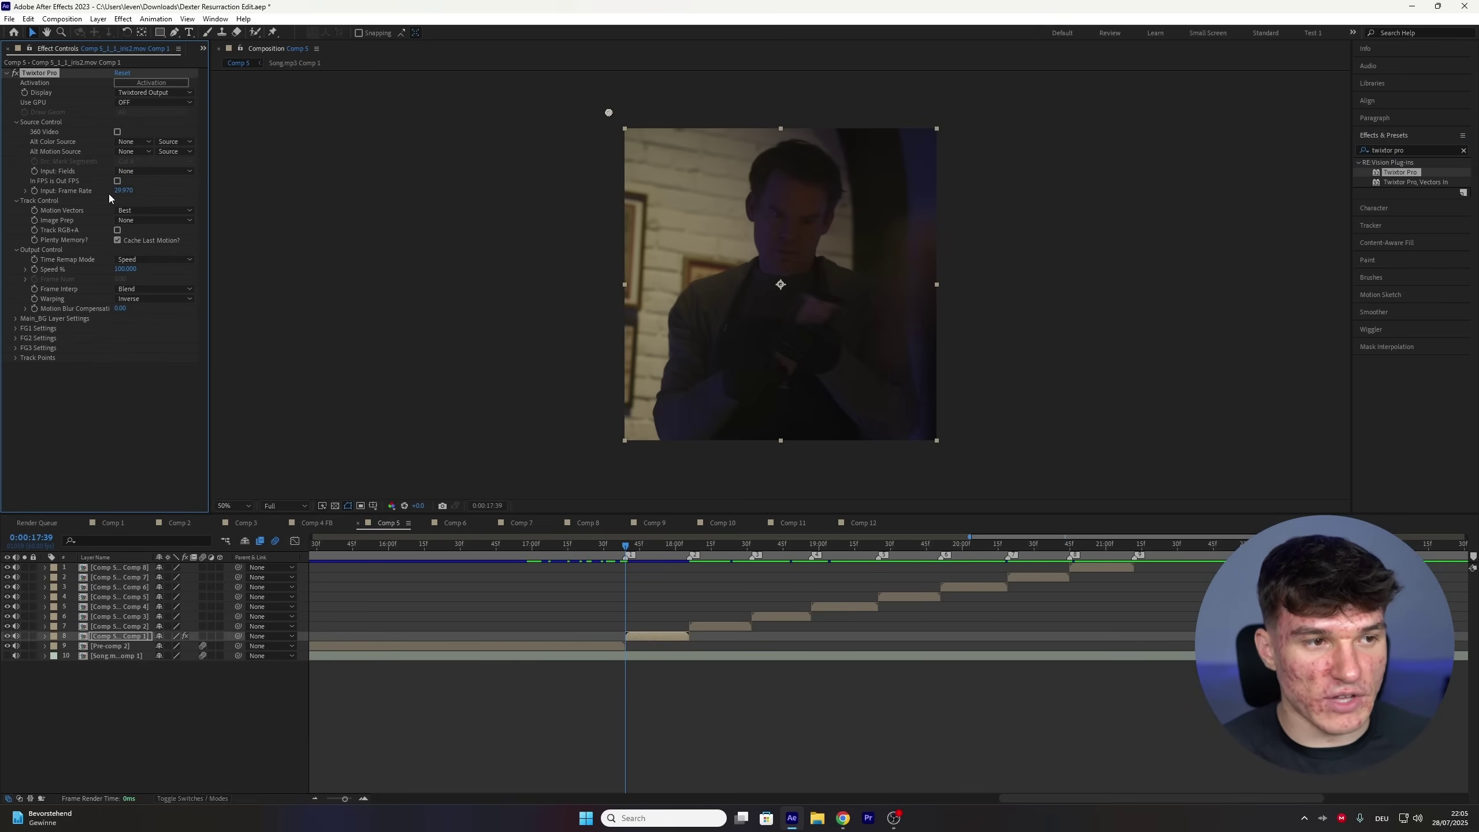
{"action": "left_click", "coordinate": [125, 191]}
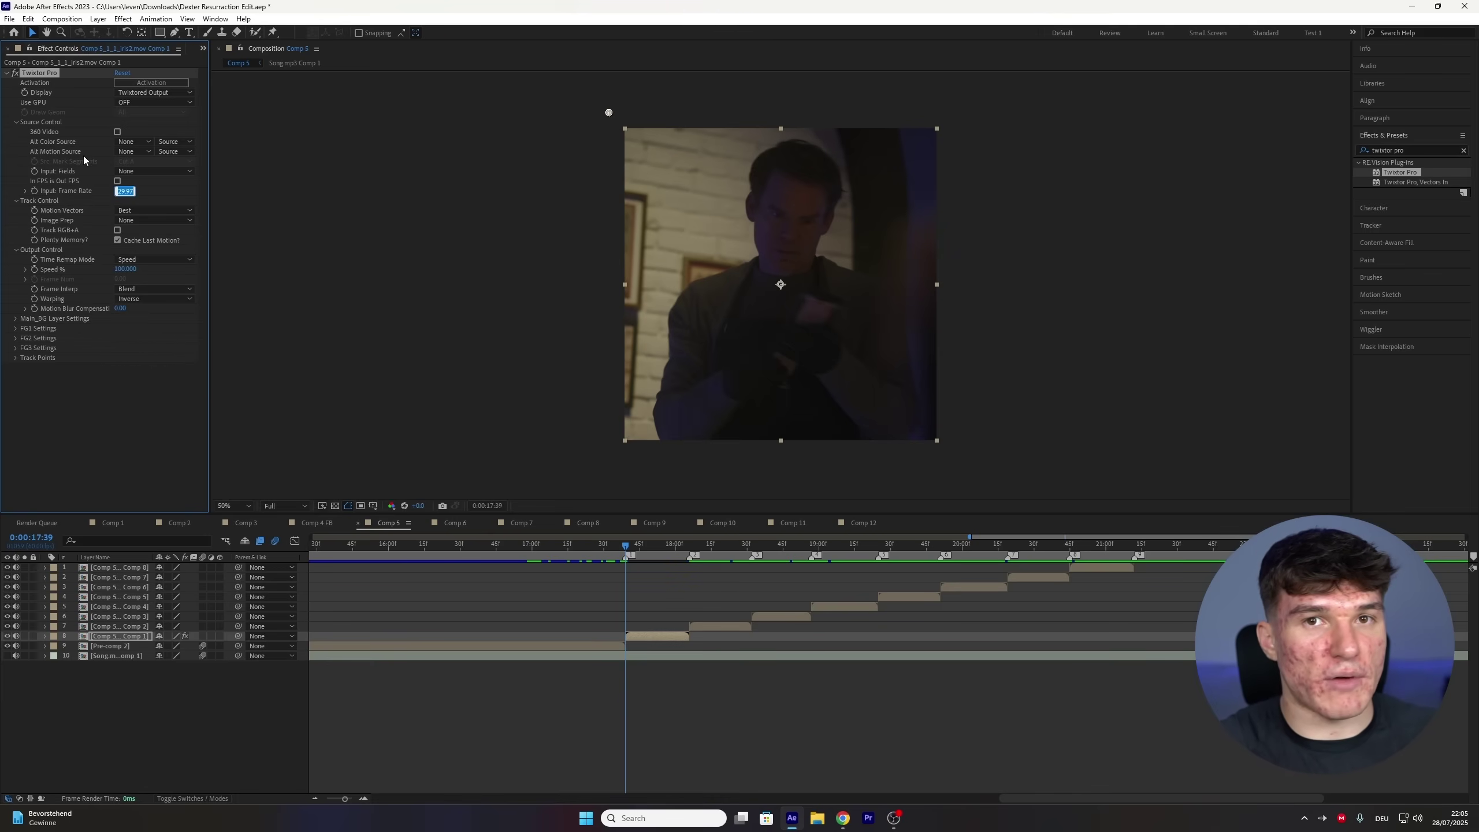
{"action": "type", "text": "60"}
{"action": "key", "text": "Return"}
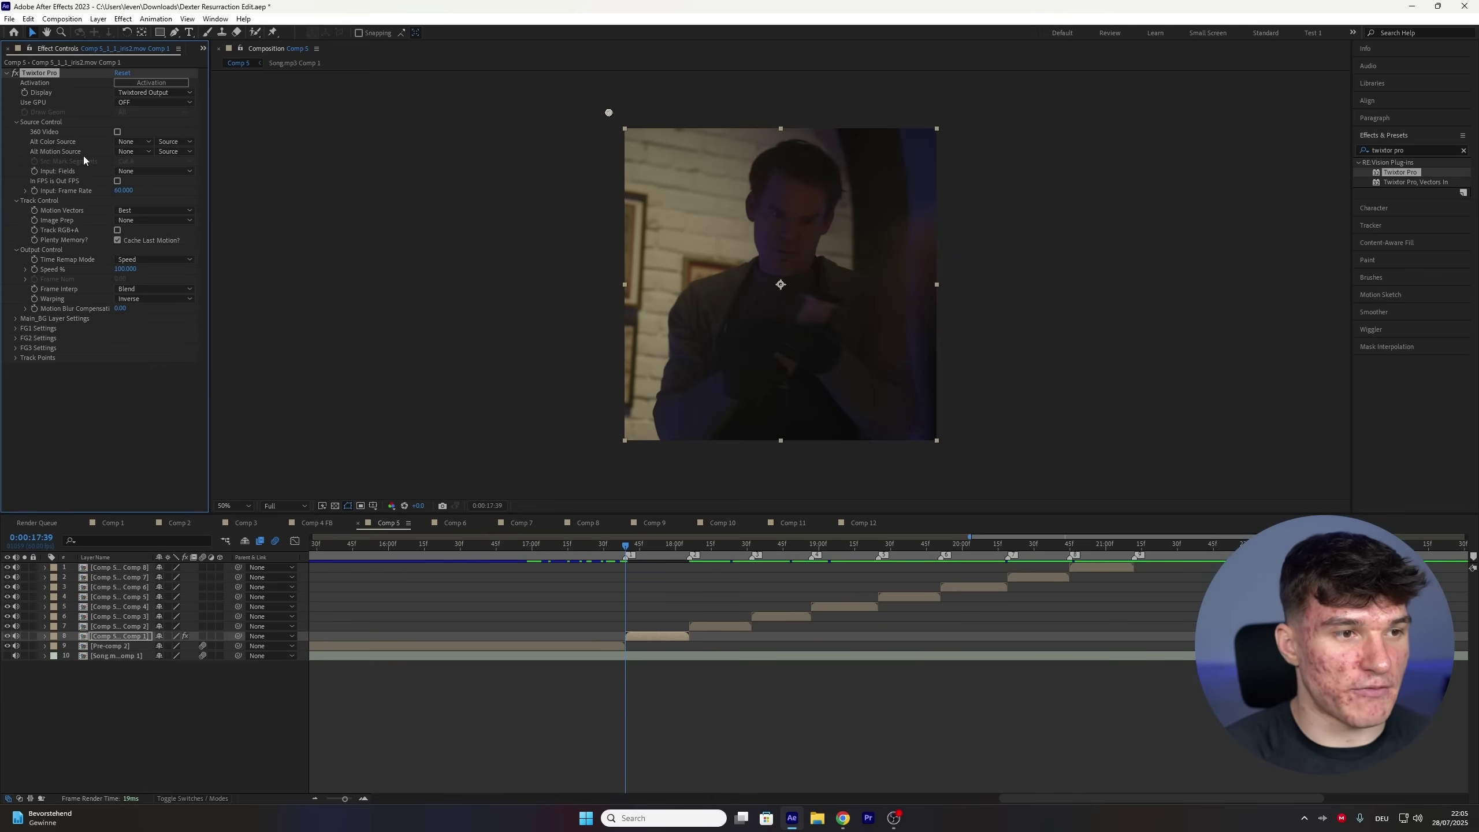
- Set Twixtor Pro's Image Prep to Contrast/Edge Enhance, Frame Interp to Motion Weighted Blend and Warping to Inverse w/ Smart Blend
{"action": "left_click", "coordinate": [130, 220]}
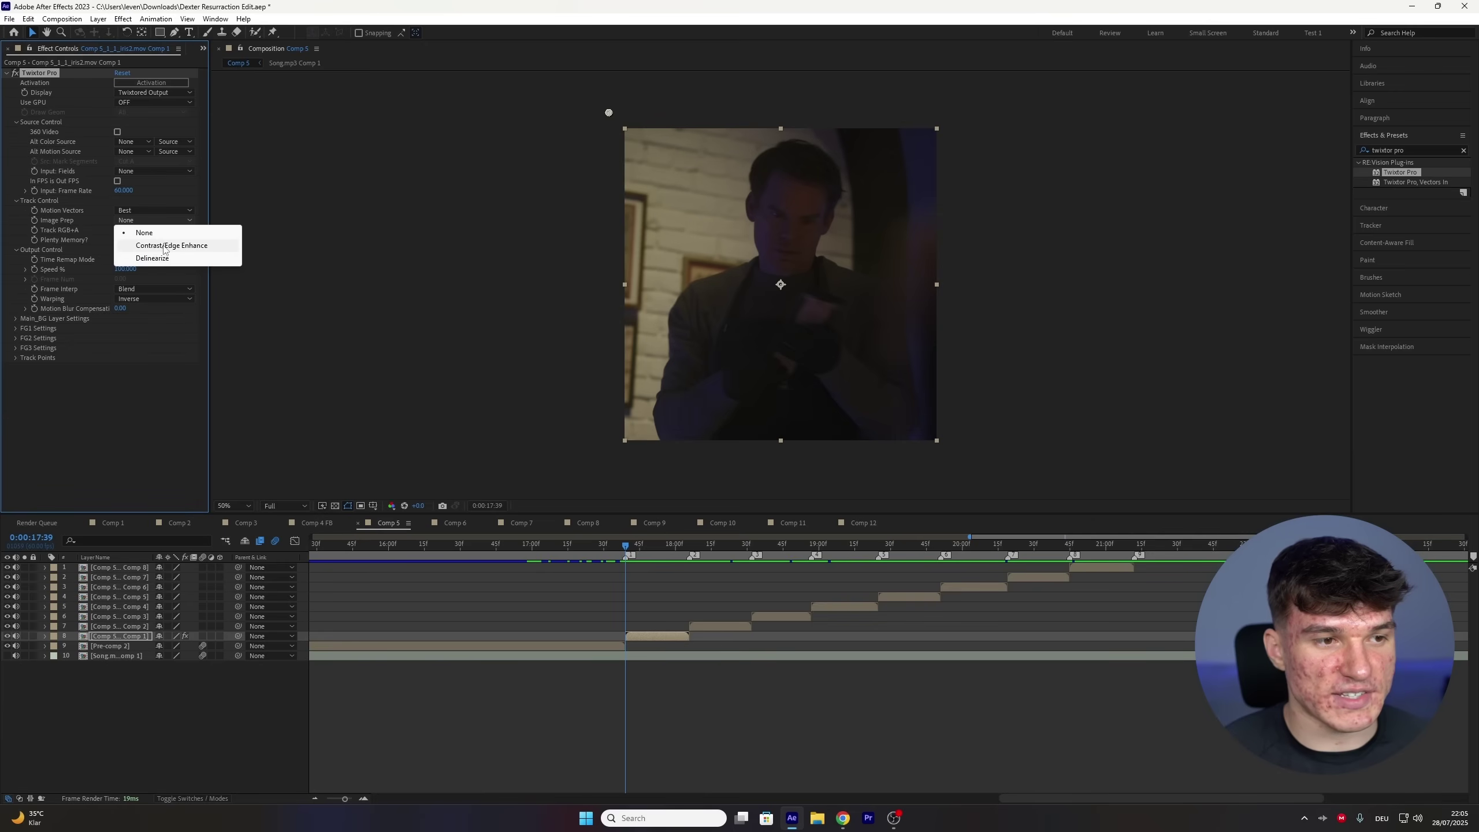
{"action": "left_click", "coordinate": [174, 251]}
{"action": "left_click", "coordinate": [154, 289]}
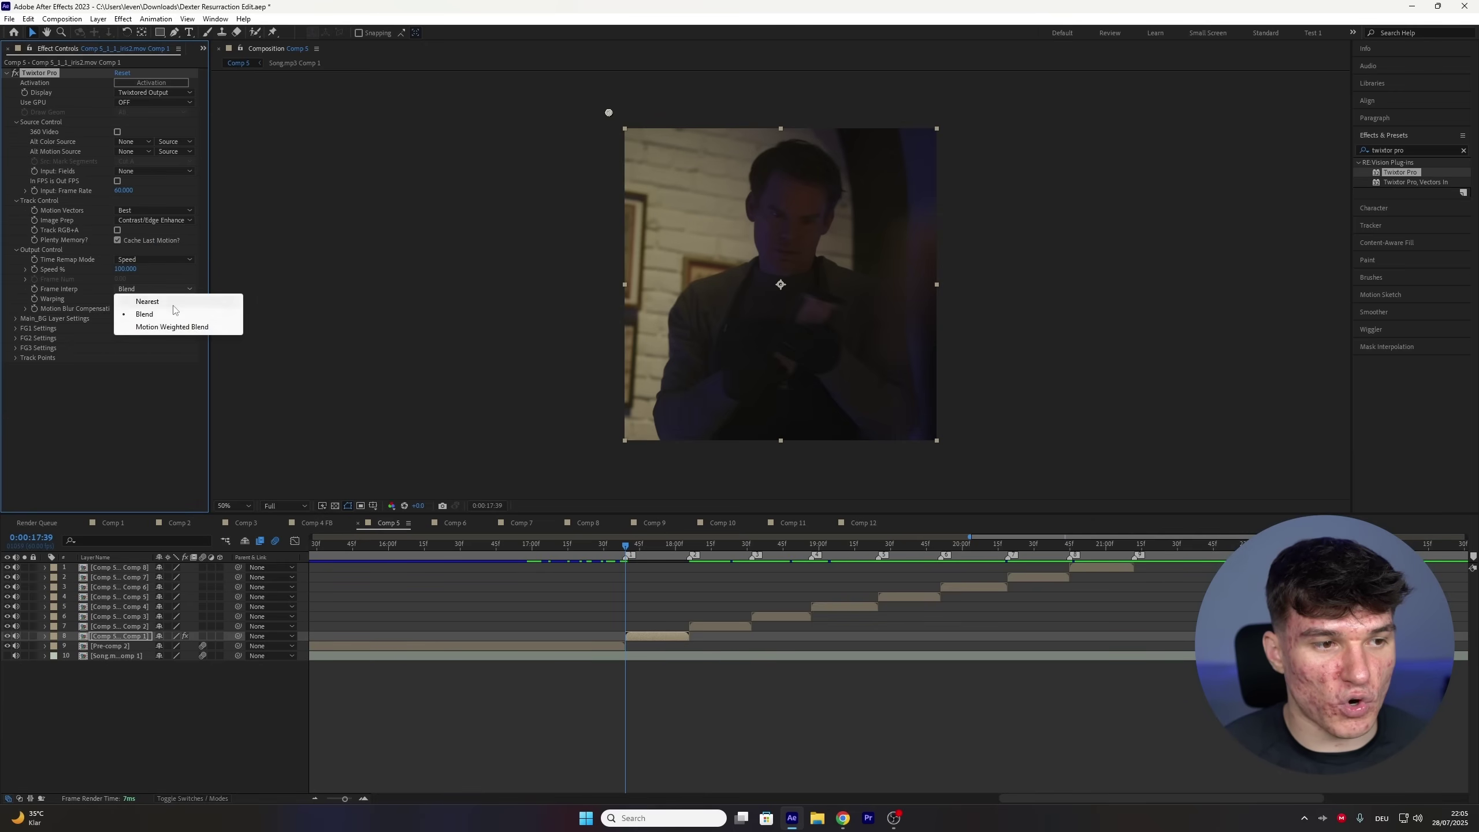
{"action": "left_click", "coordinate": [177, 327]}
{"action": "left_click", "coordinate": [153, 298]}
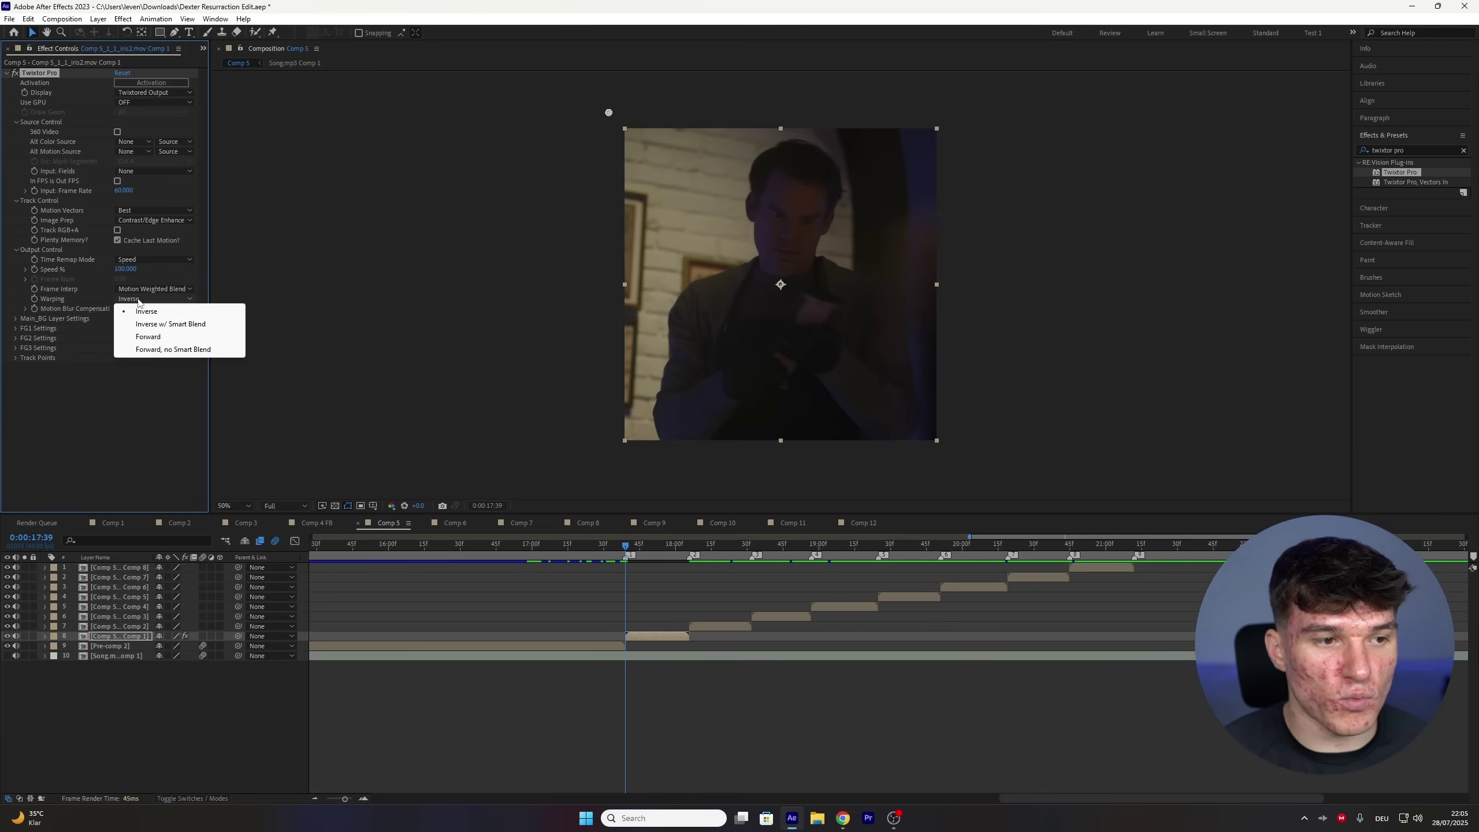
{"action": "left_click", "coordinate": [168, 325]}
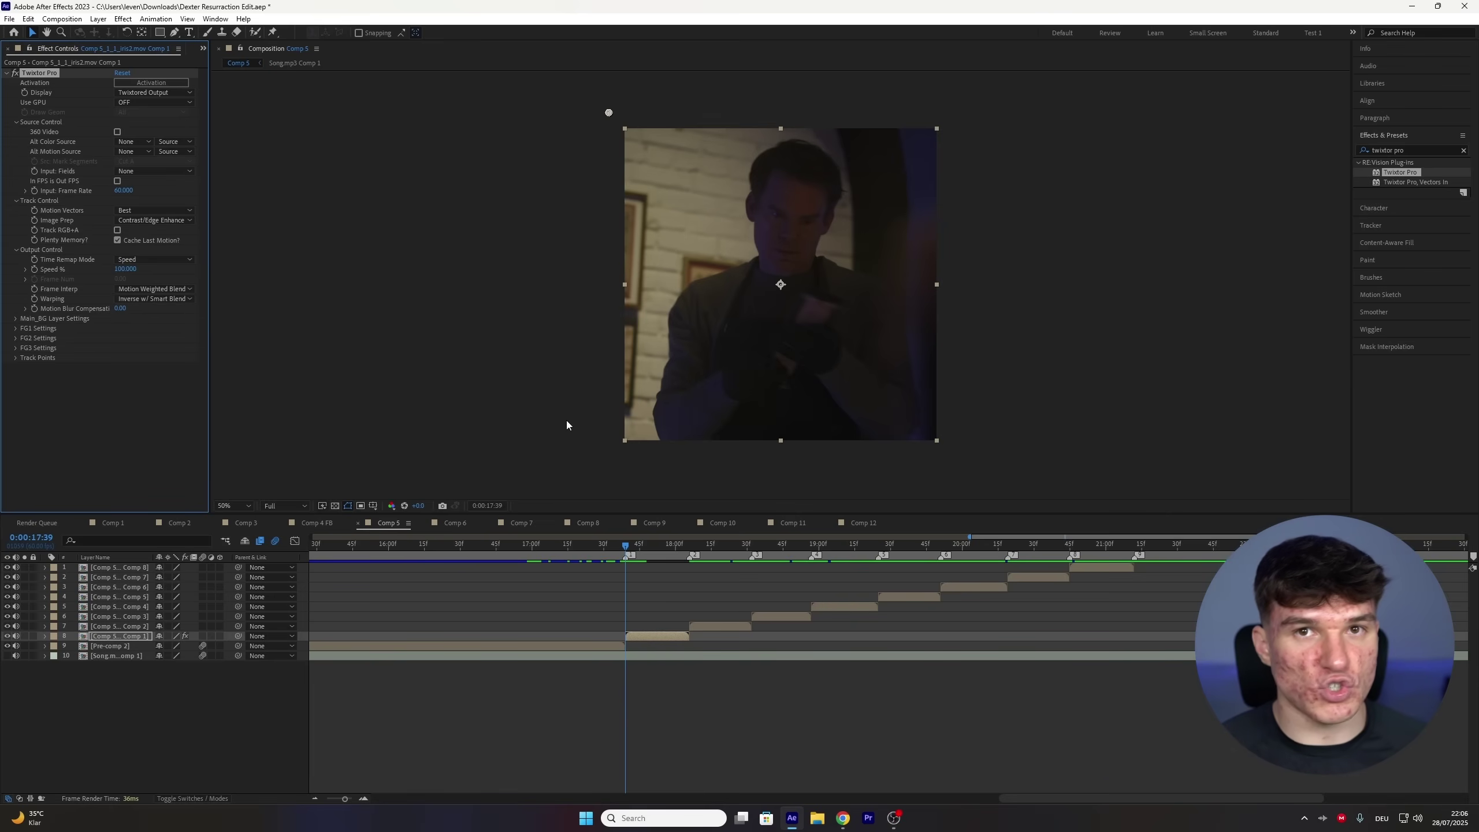
- Keyframe Twixtor Pro's Speed % at 250 at the clip's start and reveal the keyframes in the timeline
{"action": "left_click", "coordinate": [34, 269]}
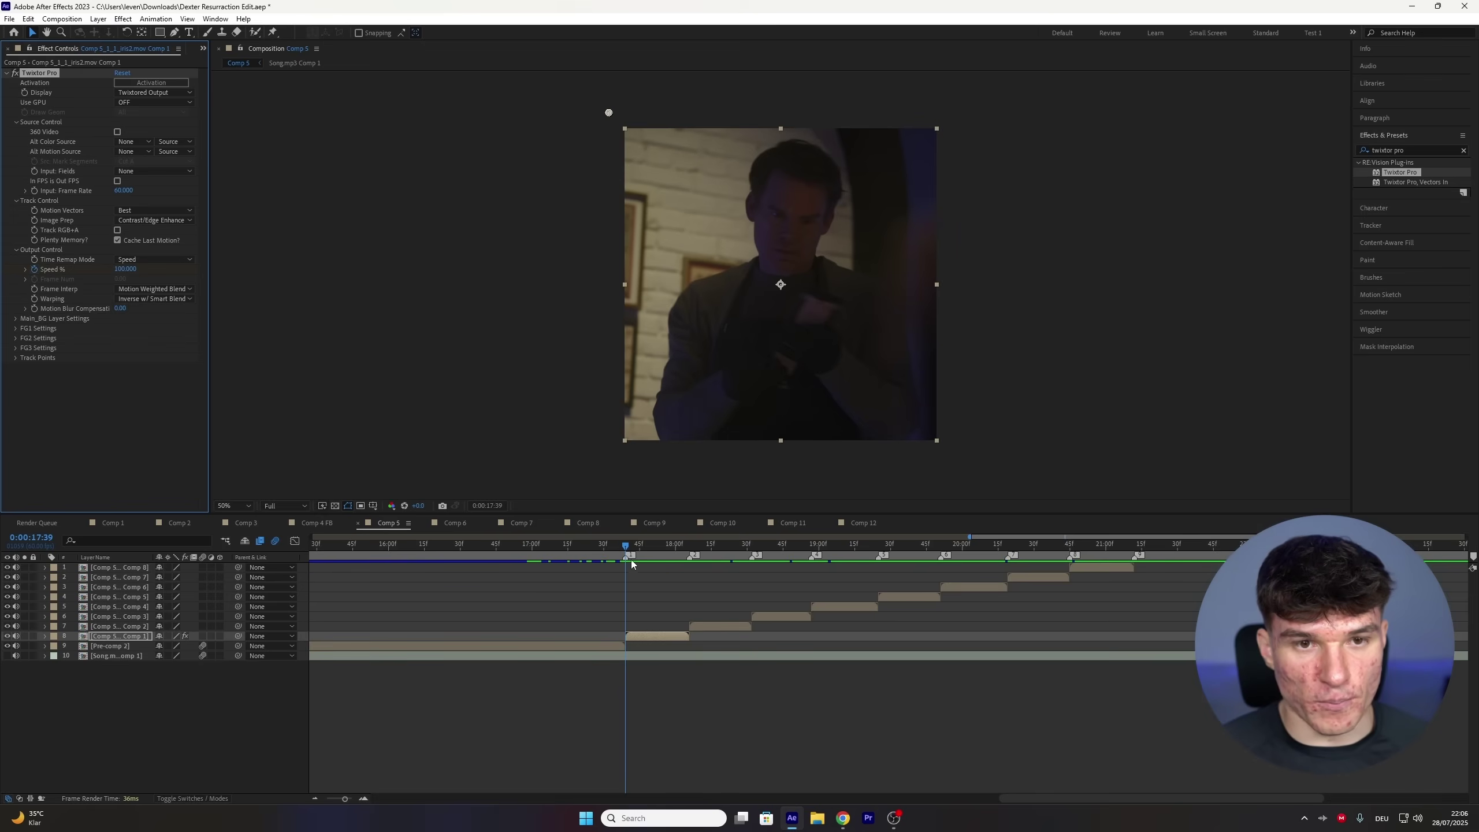
{"action": "left_click", "coordinate": [125, 270]}
{"action": "type", "text": "250"}
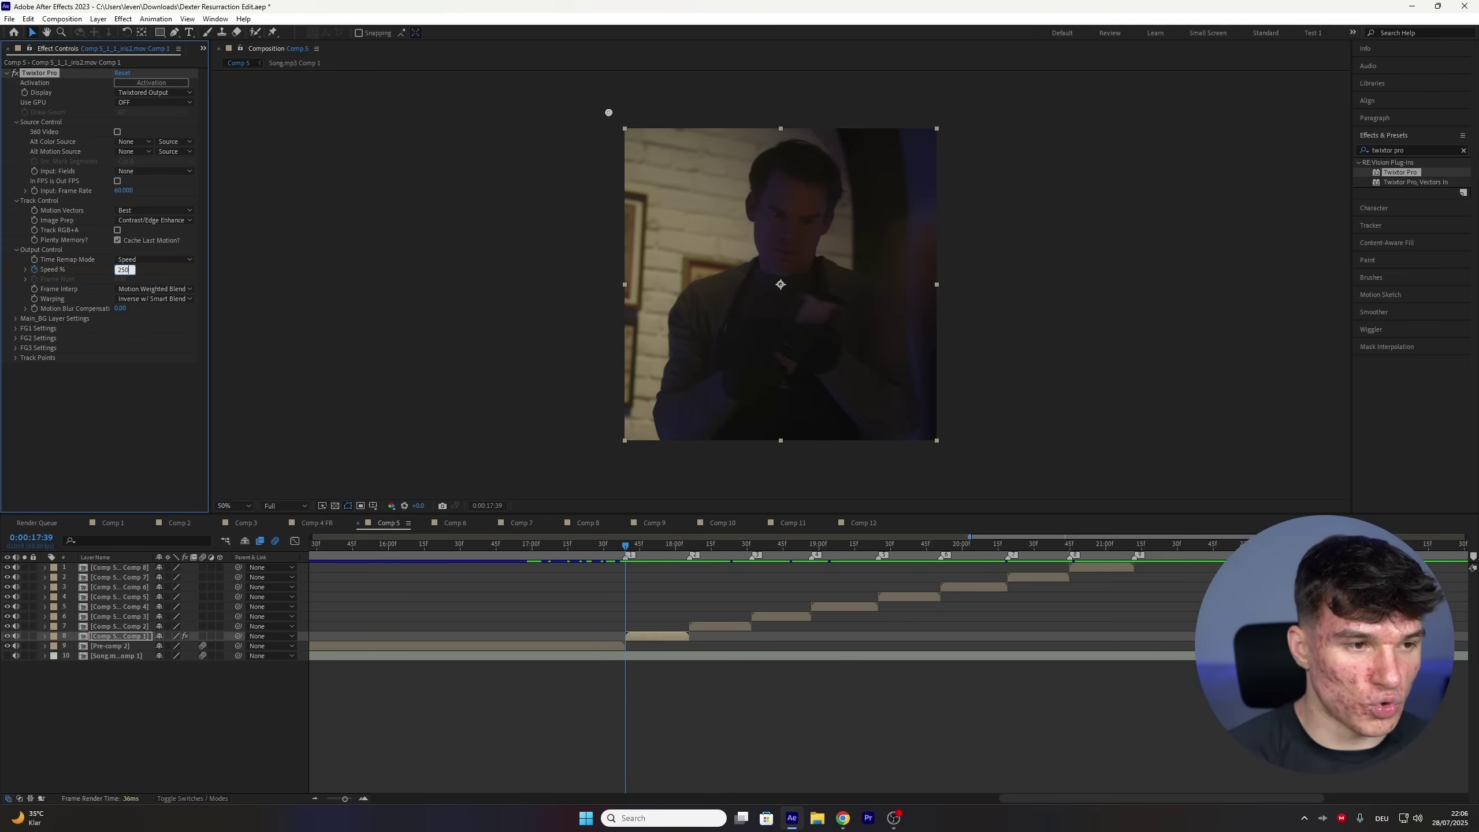
{"action": "key", "text": "Return"}
{"action": "key", "text": "u"}
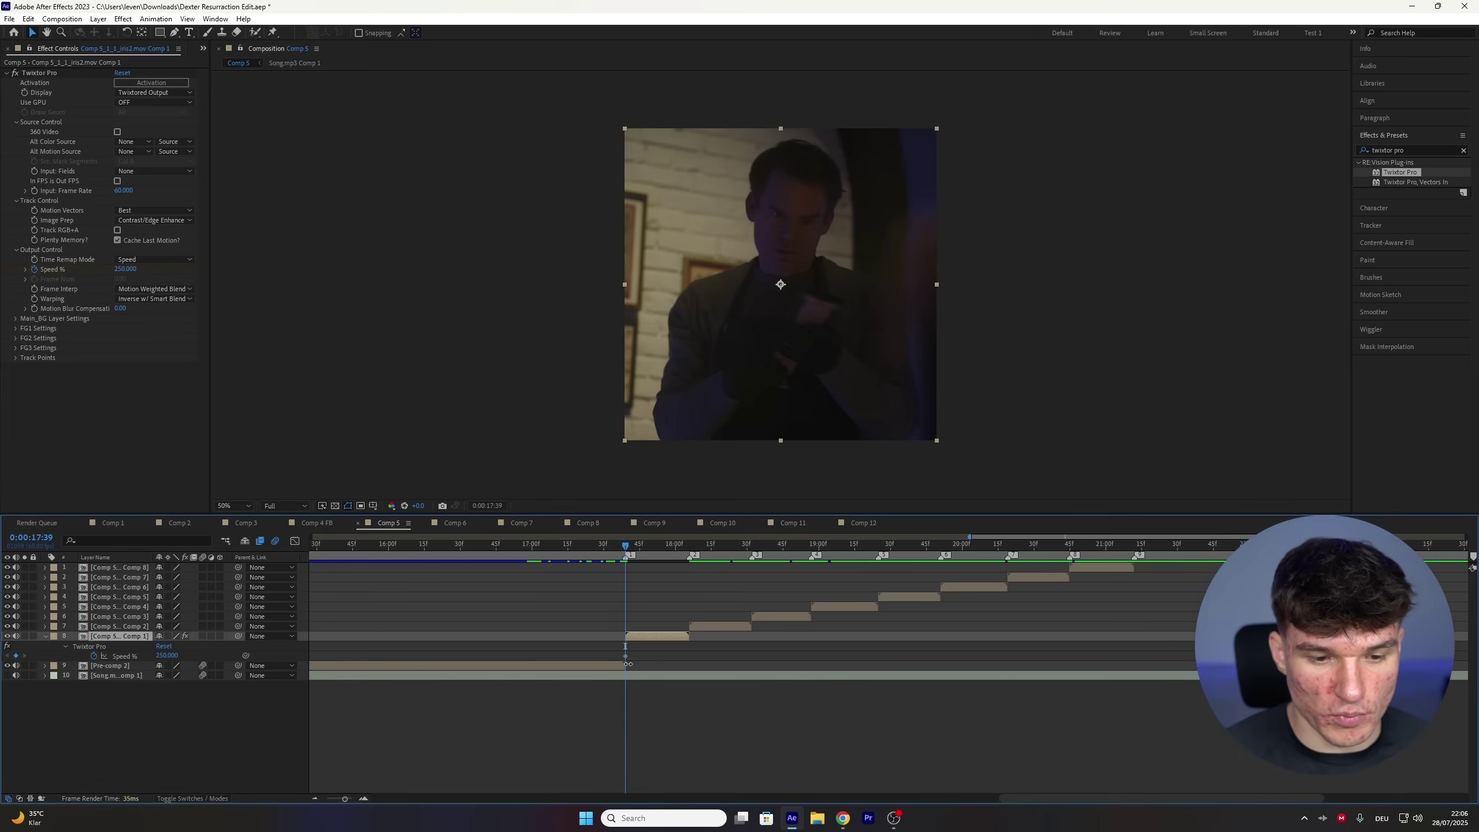
- Add a Speed % keyframe of 60 near the middle of the clip, at 0:00:17:52
{"action": "left_click_drag", "start_coordinate": [628, 548], "coordinate": [656, 549]}
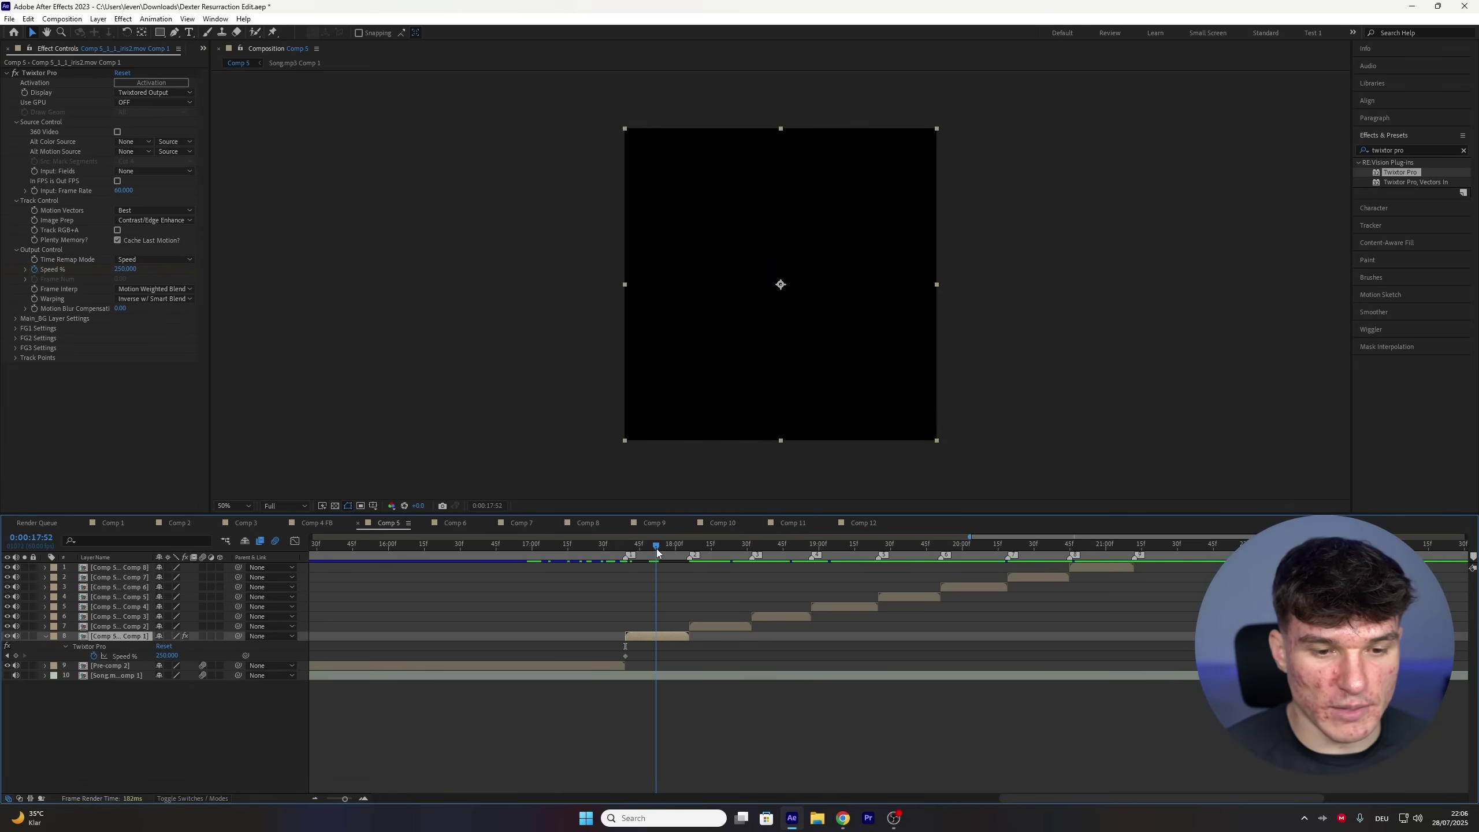
{"action": "left_click", "coordinate": [125, 270]}
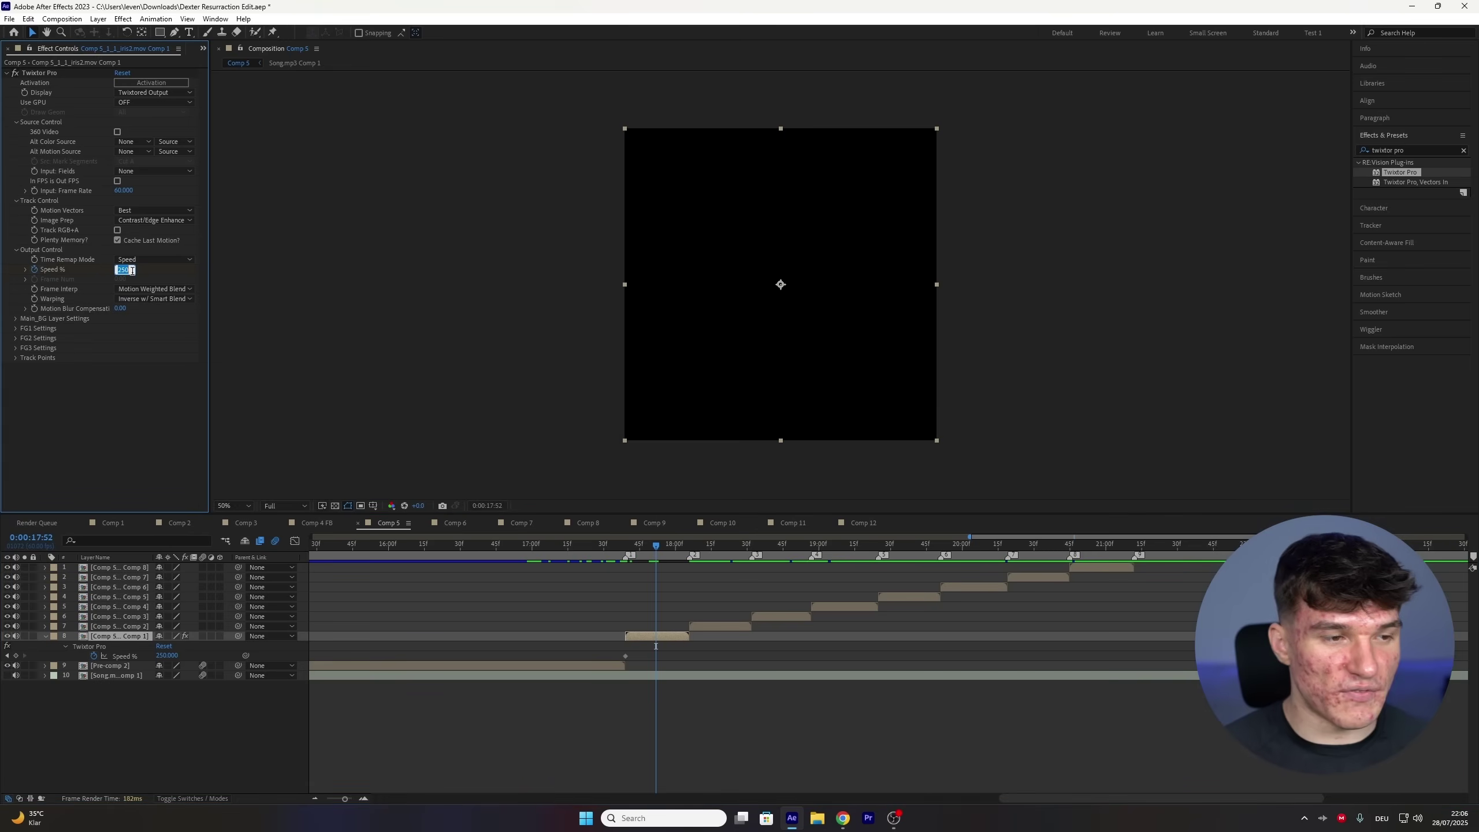
{"action": "type", "text": "60"}
{"action": "key", "text": "Return"}
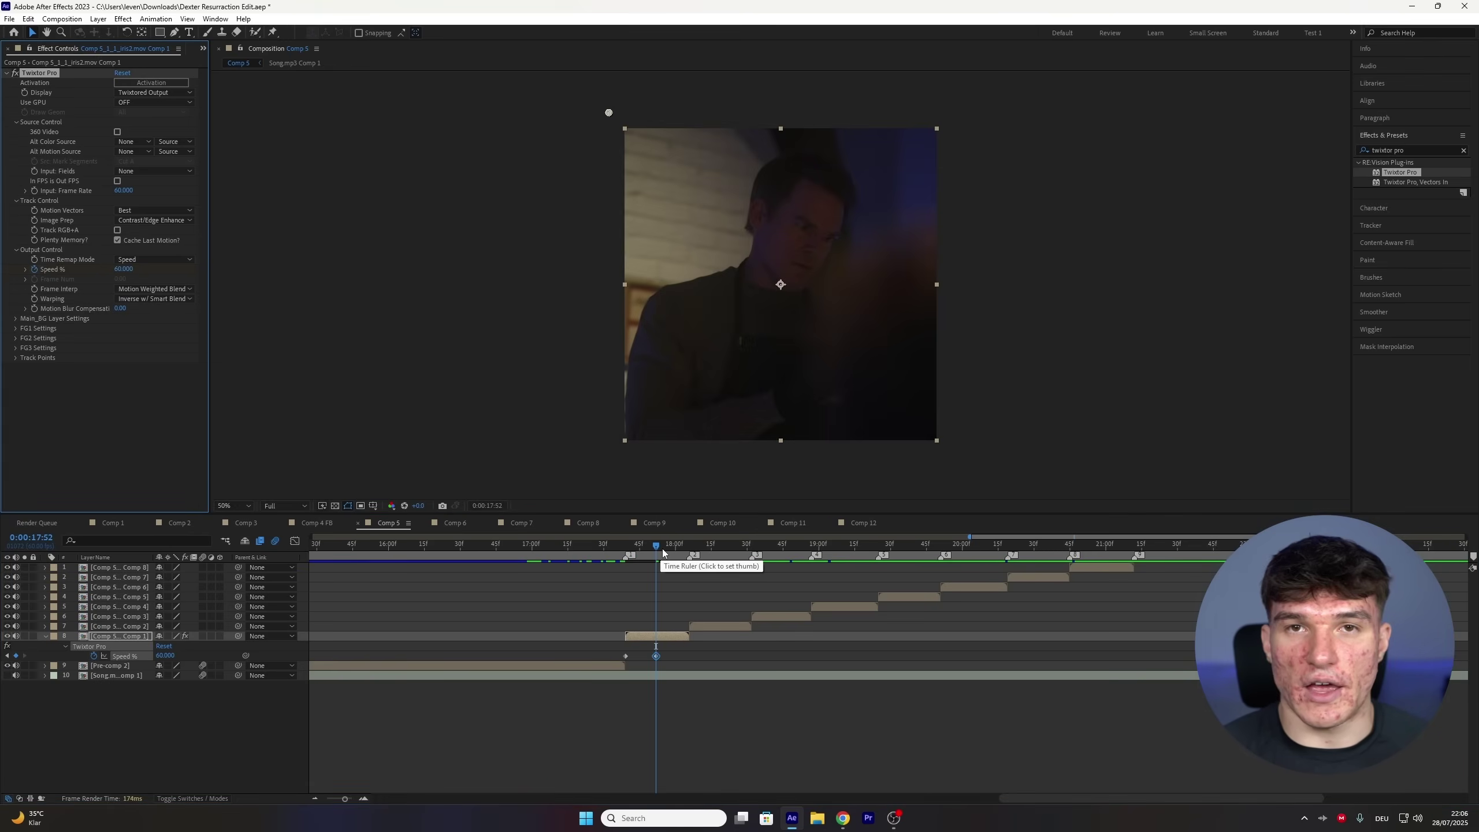
- Add a Speed % keyframe of 250 at the end of the clip, at 0:00:18:06
{"action": "left_click_drag", "start_coordinate": [657, 549], "coordinate": [690, 553]}
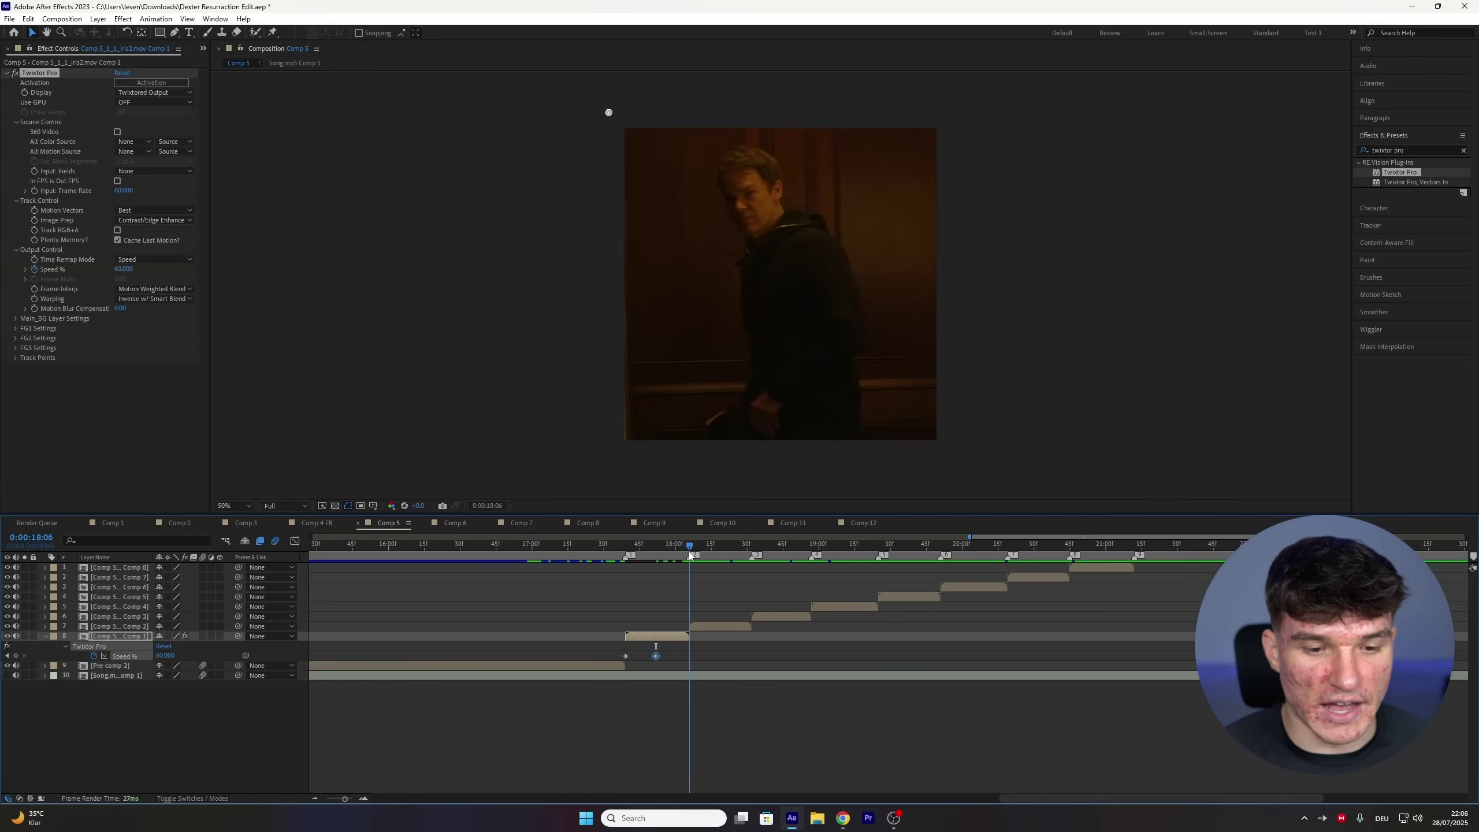
{"action": "left_click", "coordinate": [124, 269]}
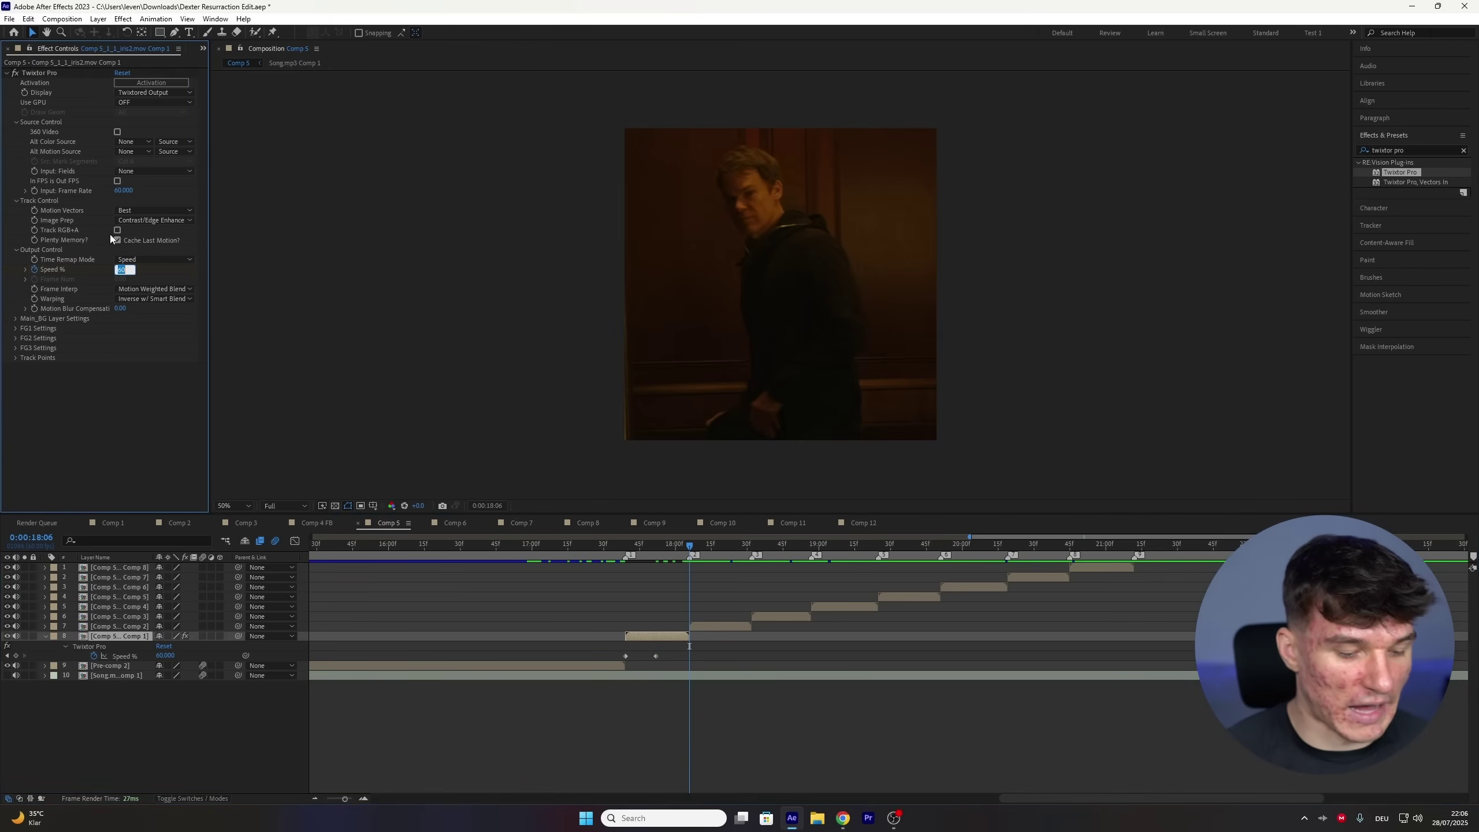
{"action": "type", "text": "25"}
{"action": "type", "text": "0"}
{"action": "key", "text": "Return"}
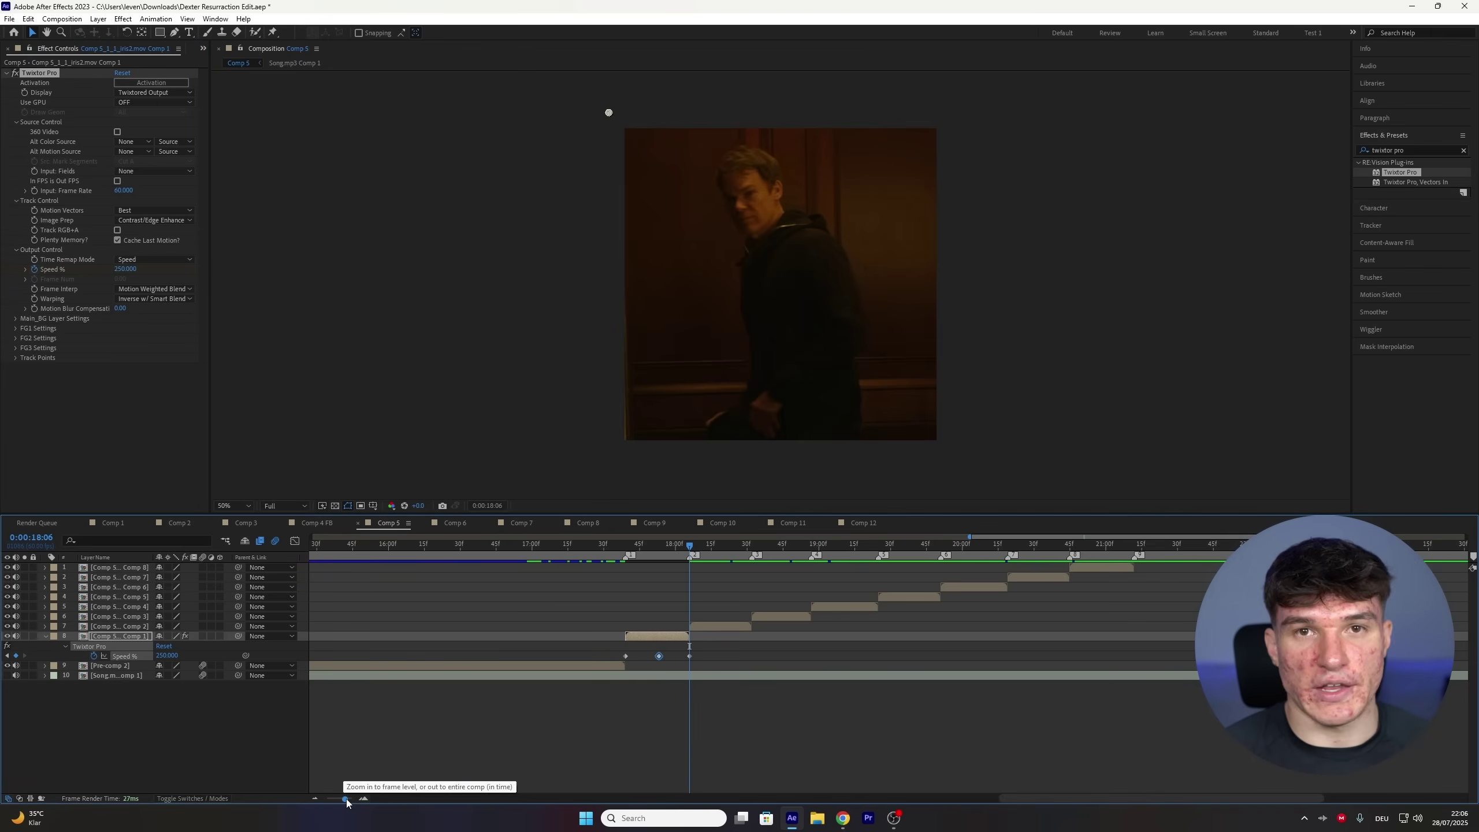
{"action": "left_click_drag", "start_coordinate": [345, 799], "coordinate": [349, 799]}
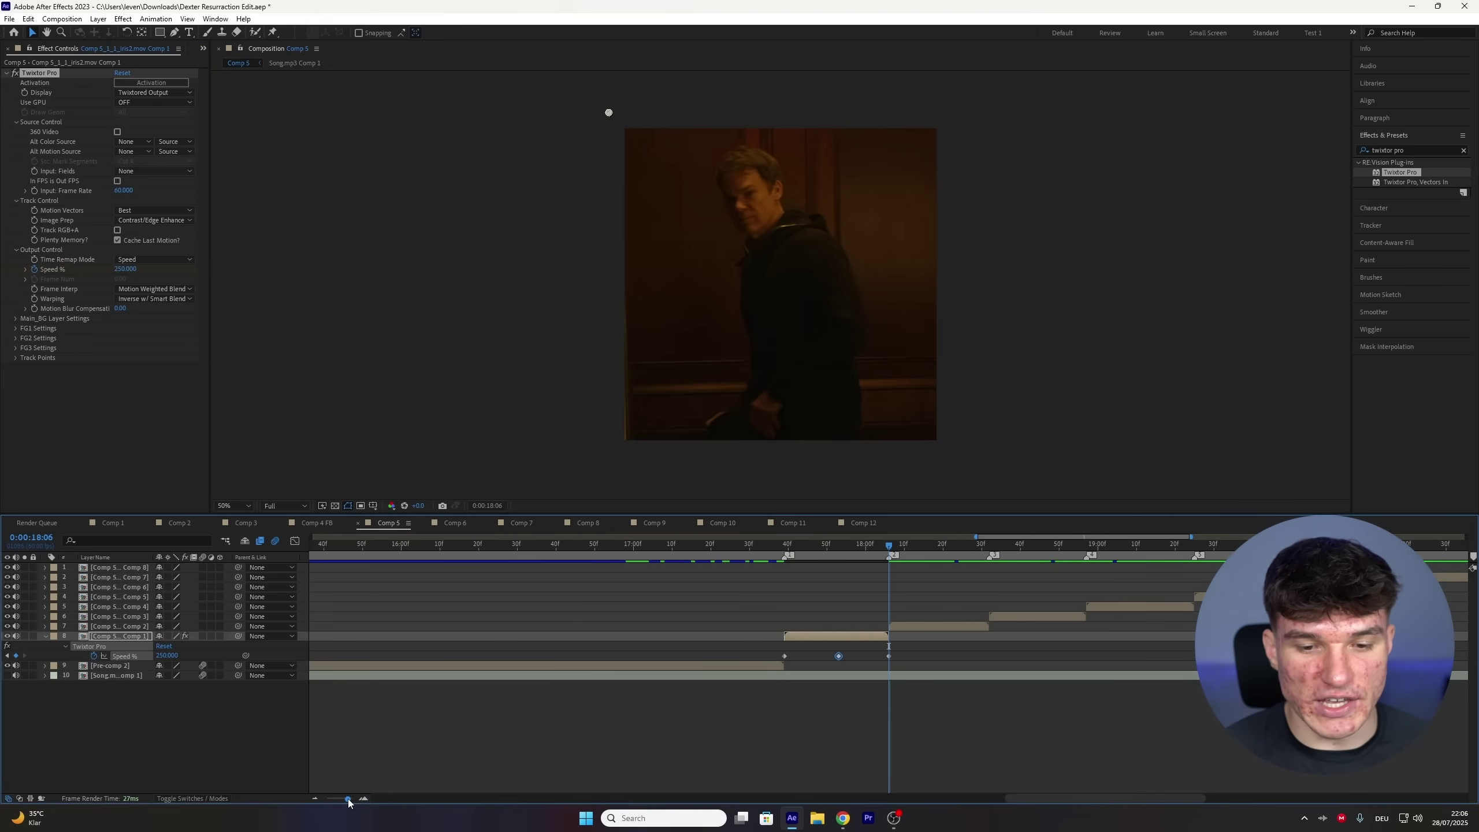
- Apply Easy Ease to all three Speed % keyframes on the first clip
{"action": "left_click_drag", "start_coordinate": [1059, 801], "coordinate": [1067, 801]}
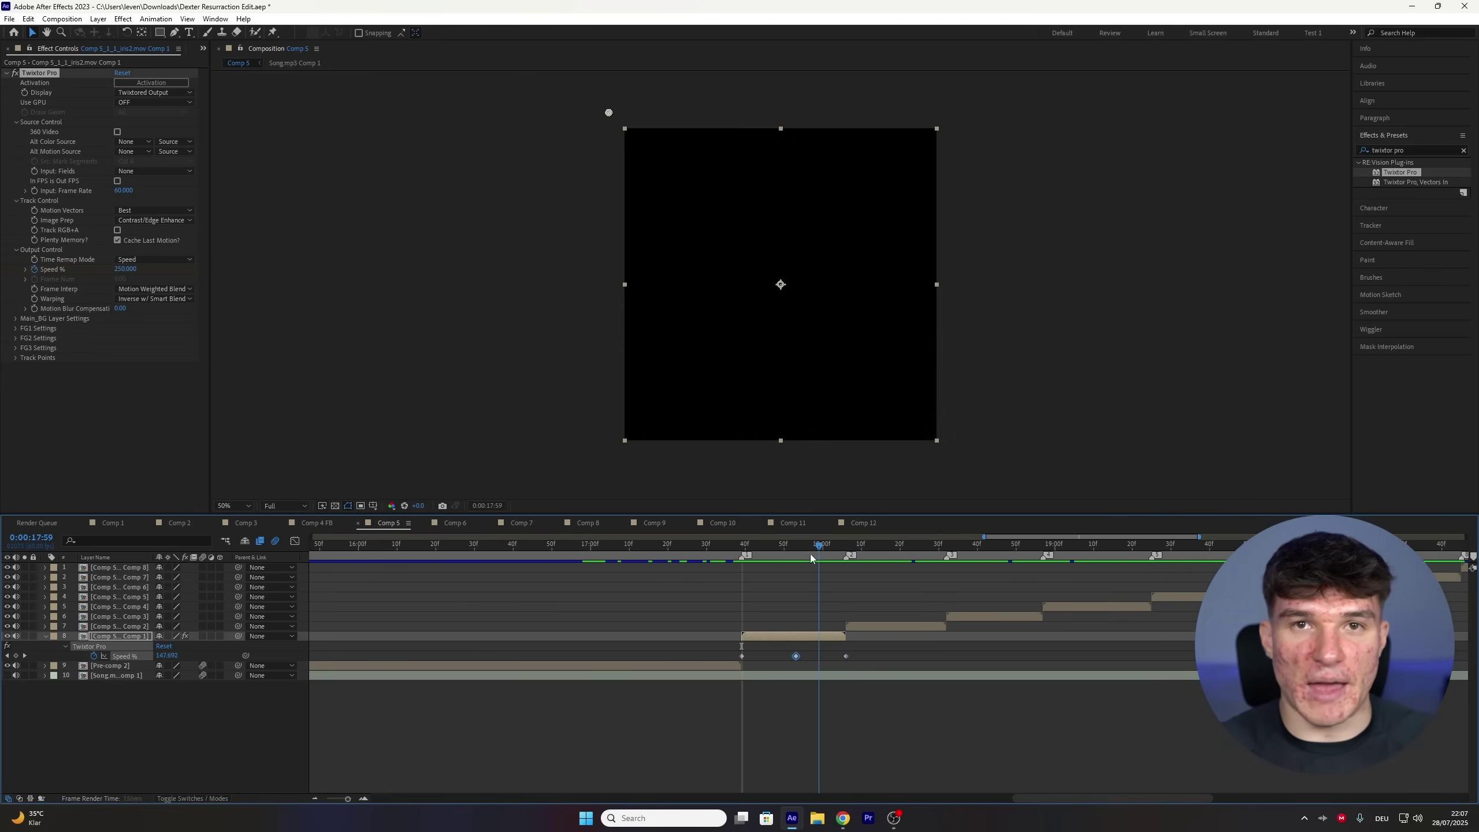
{"action": "left_click_drag", "start_coordinate": [812, 558], "coordinate": [742, 561]}
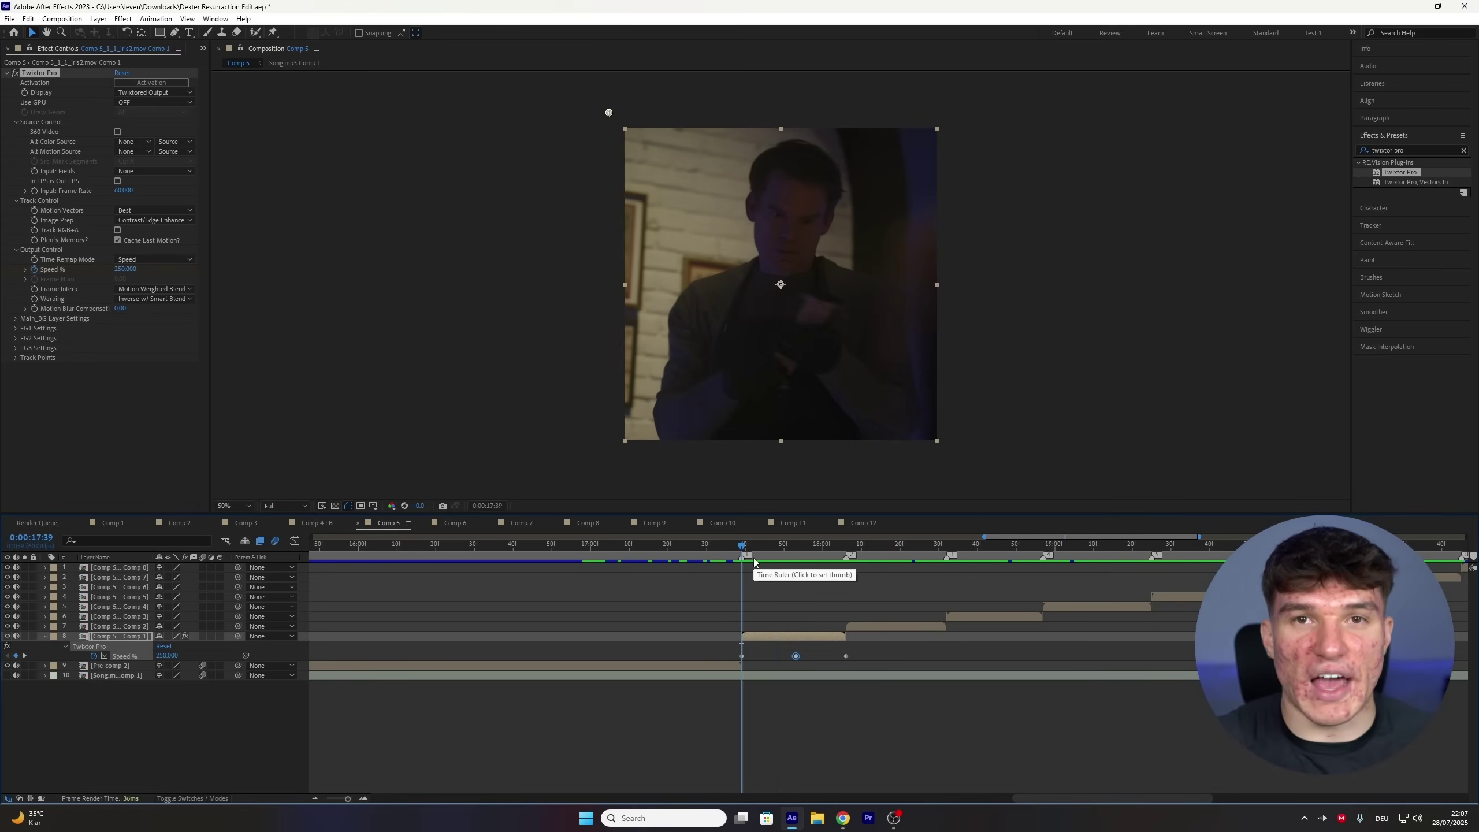
{"action": "left_click_drag", "start_coordinate": [862, 650], "coordinate": [735, 668]}
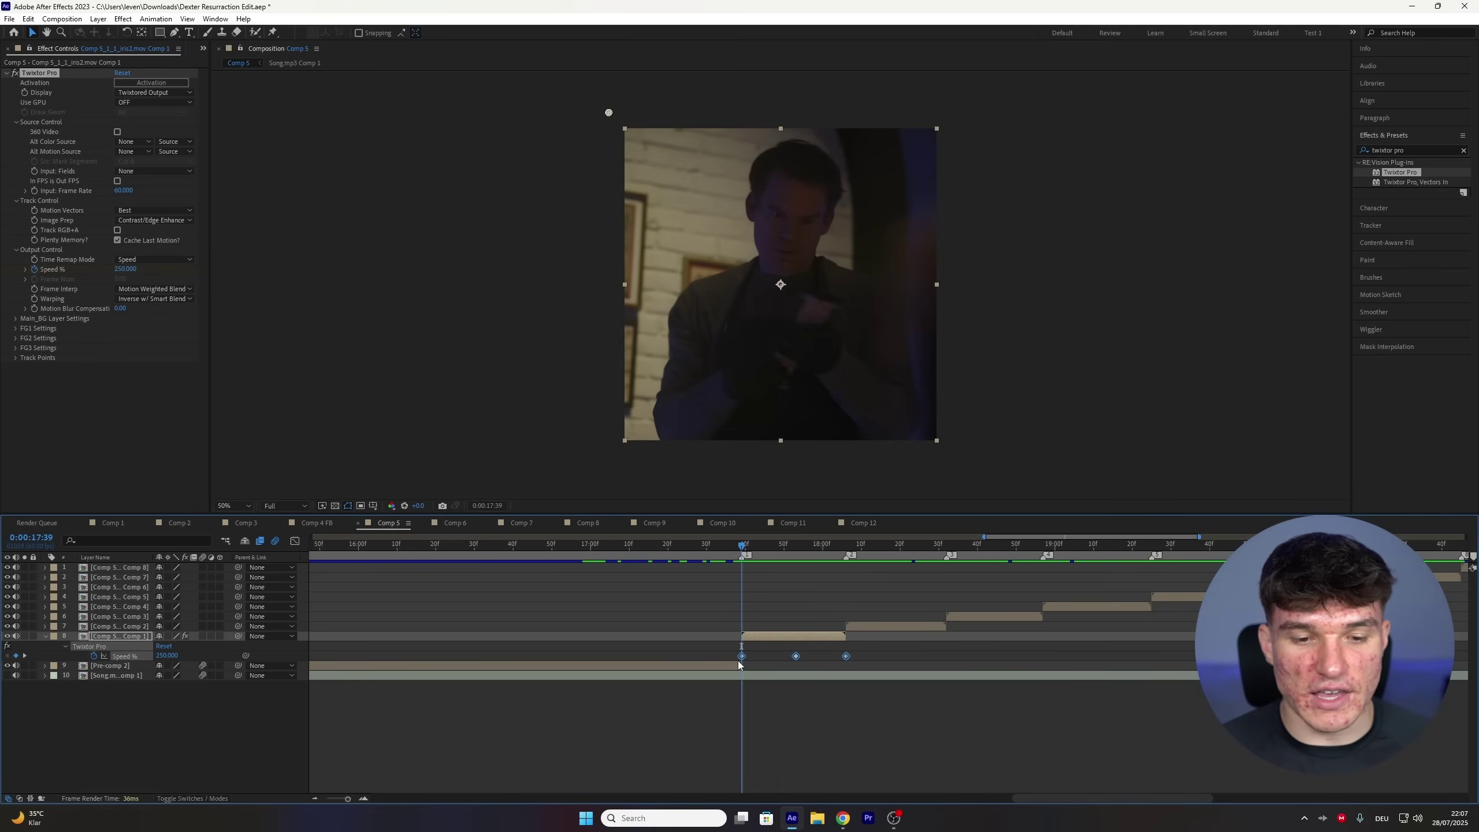
{"action": "right_click", "coordinate": [741, 656]}
{"action": "mouse_move", "coordinate": [787, 648]}
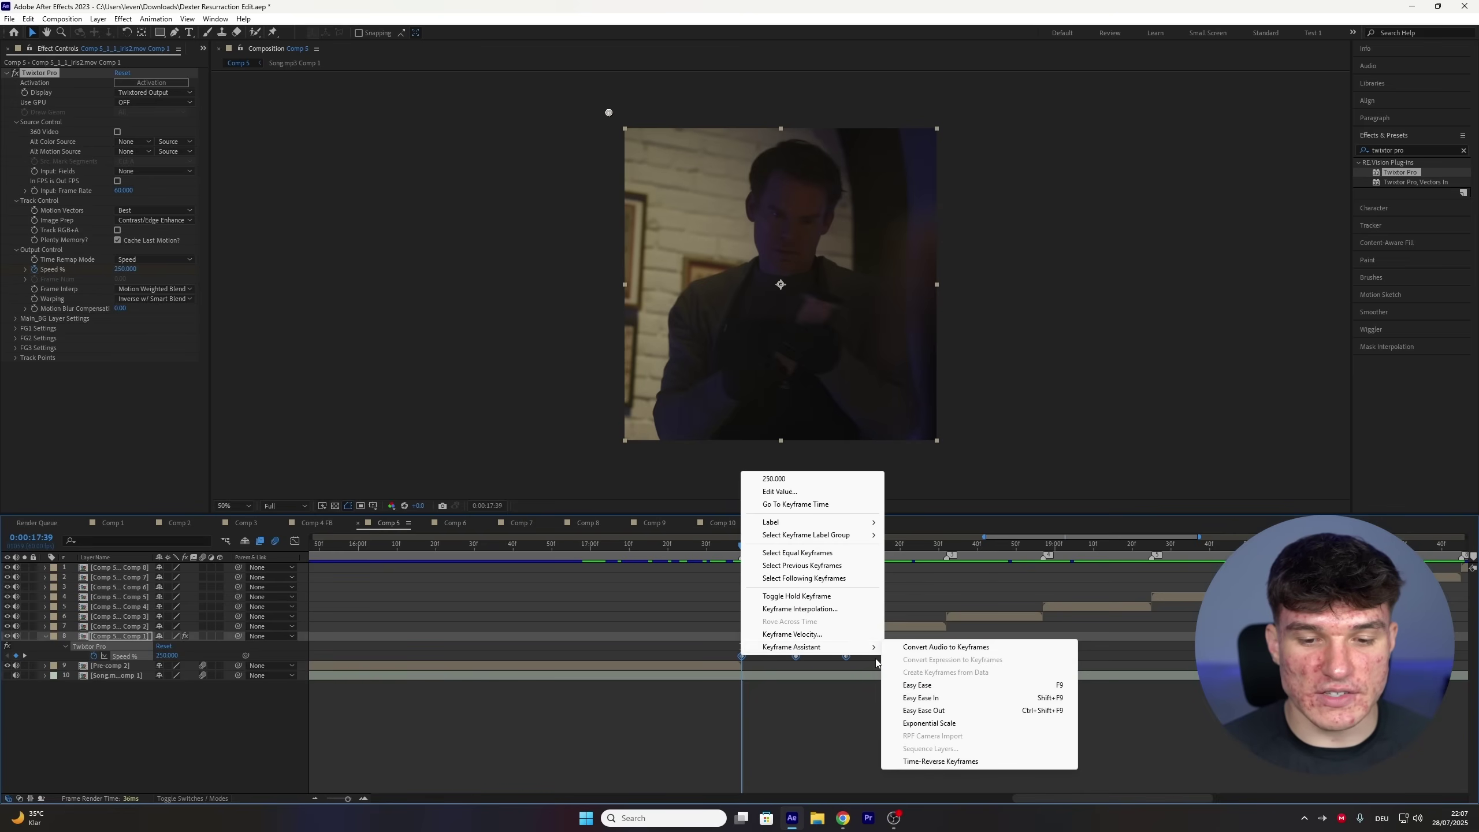
{"action": "left_click", "coordinate": [955, 685]}
- Shape the Speed % graph into a steep U curve that drops sharply at the clip's start and rises sharply at its end
{"action": "left_click", "coordinate": [294, 541]}
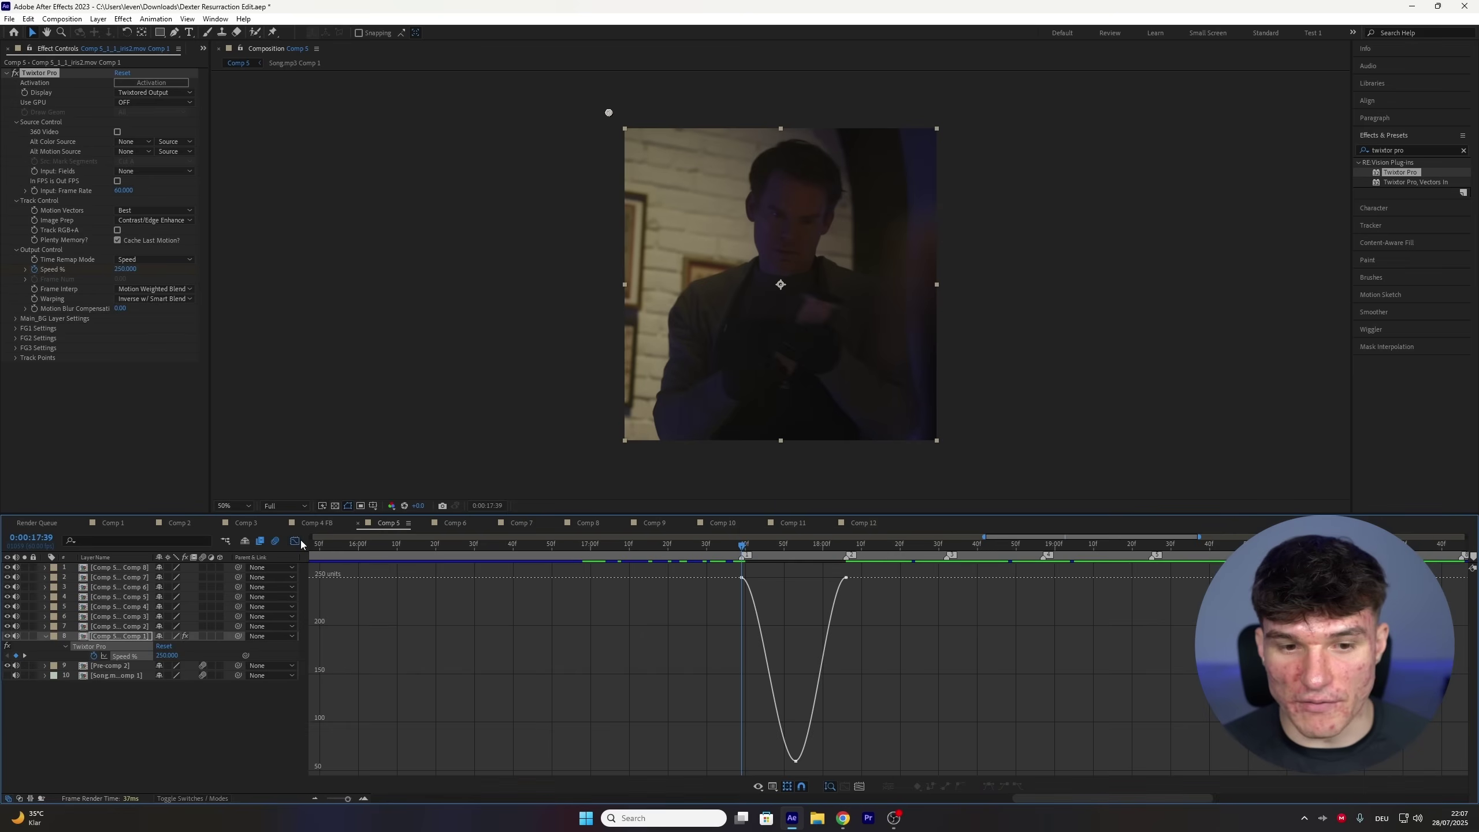
{"action": "left_click", "coordinate": [742, 577]}
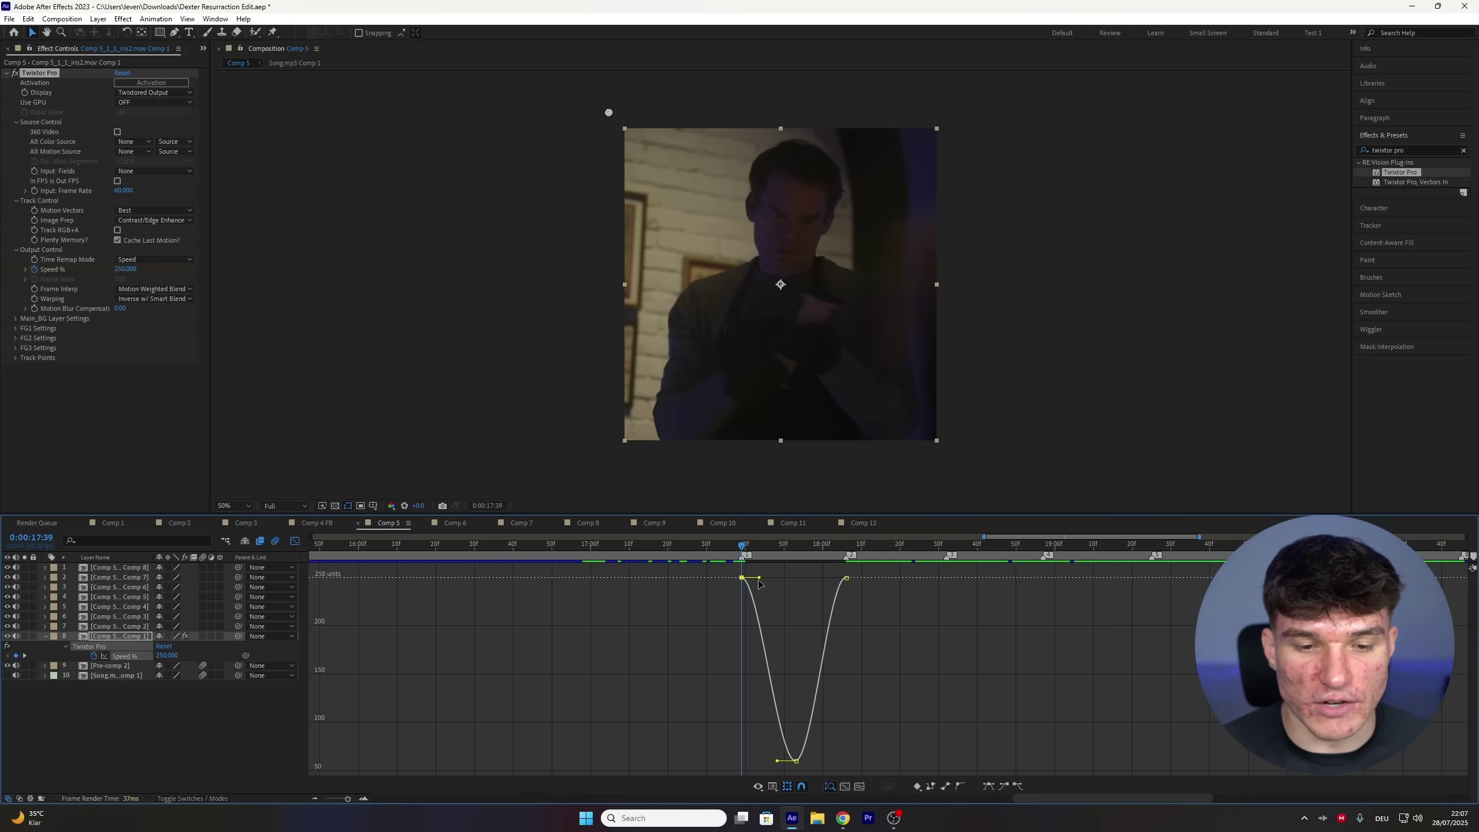
{"action": "left_click_drag", "start_coordinate": [759, 578], "coordinate": [747, 761]}
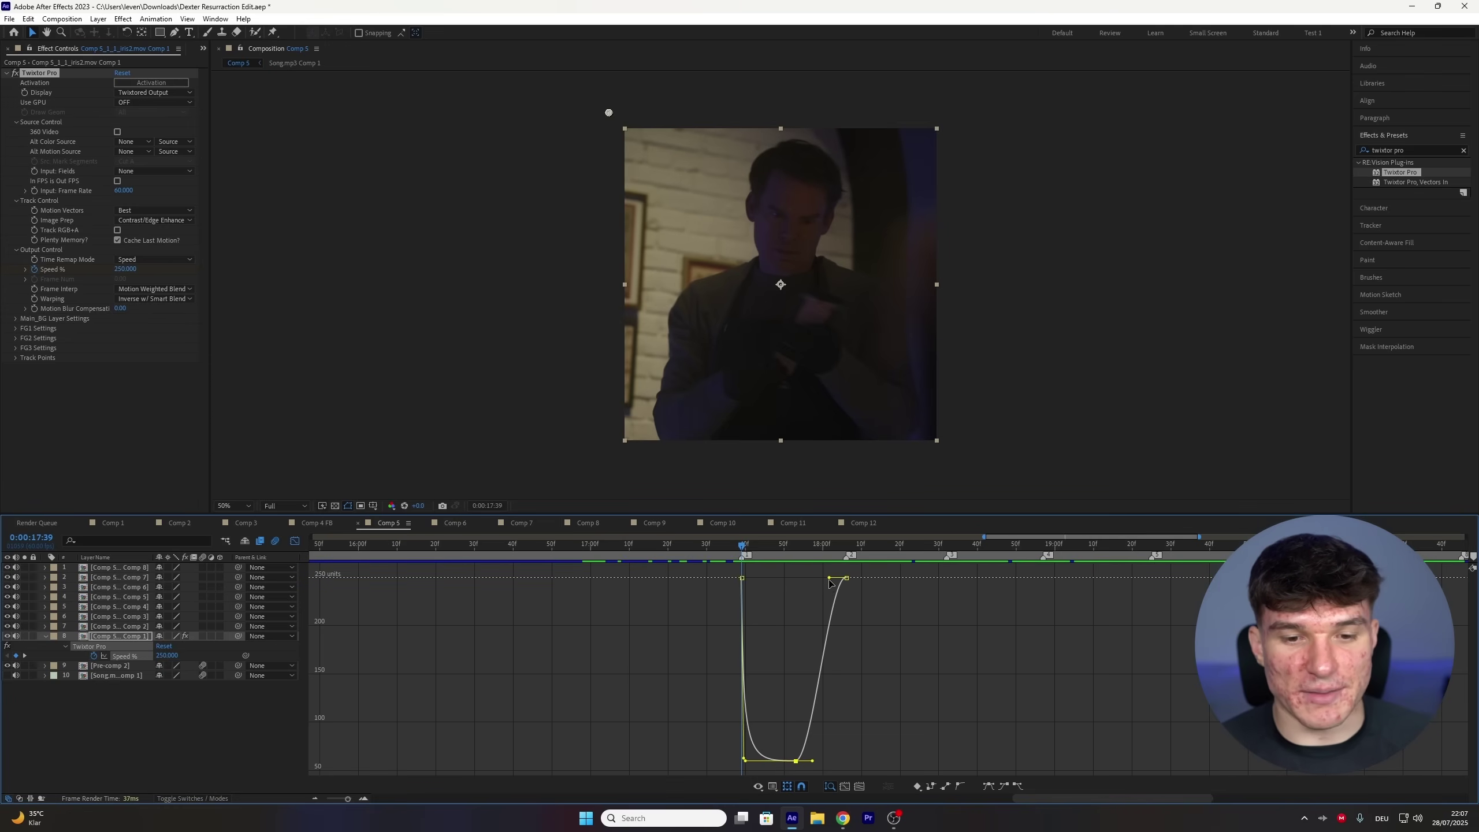
{"action": "left_click_drag", "start_coordinate": [829, 581], "coordinate": [839, 762]}
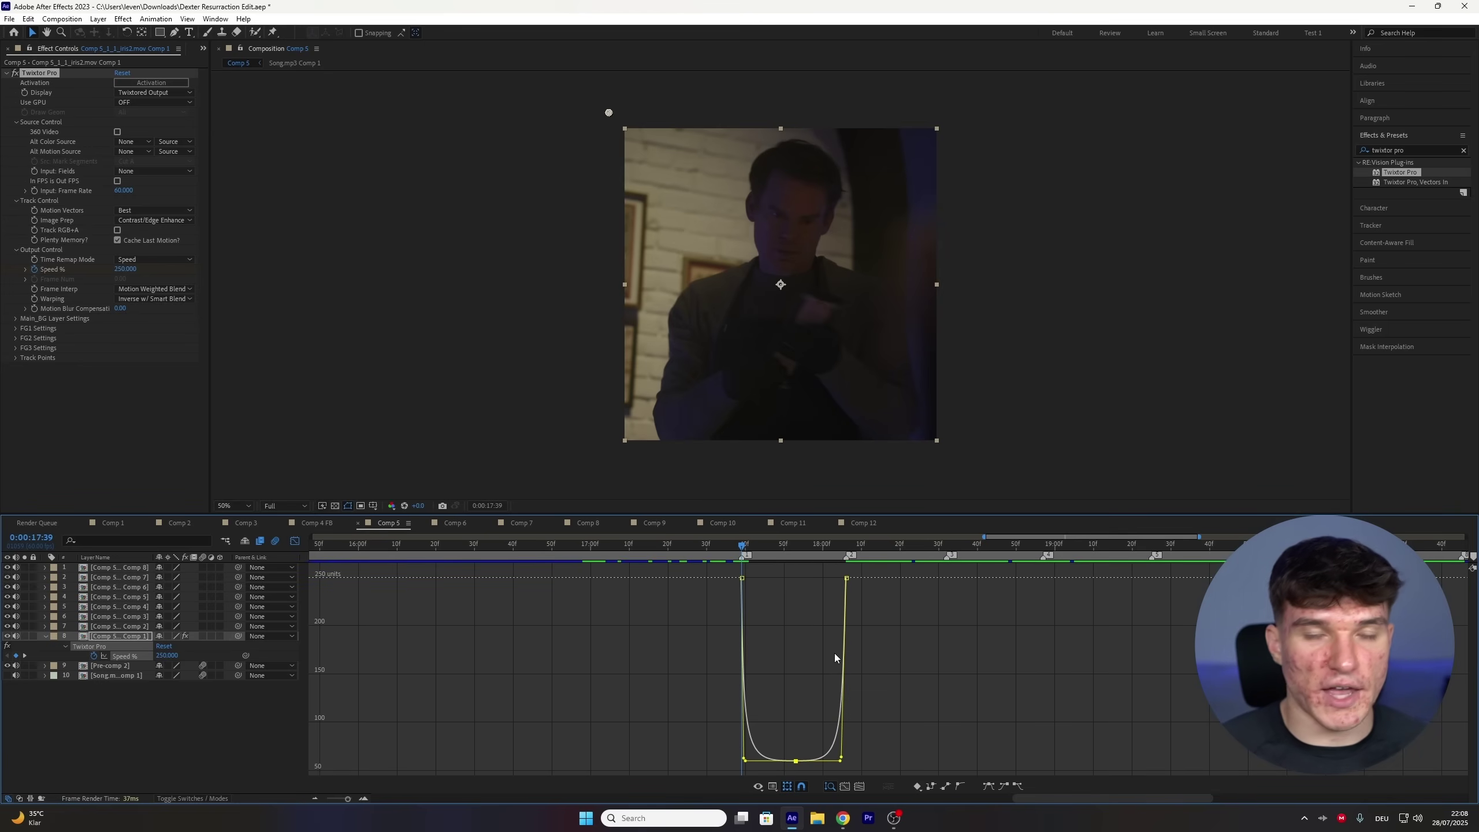
{"action": "left_click", "coordinate": [295, 542]}
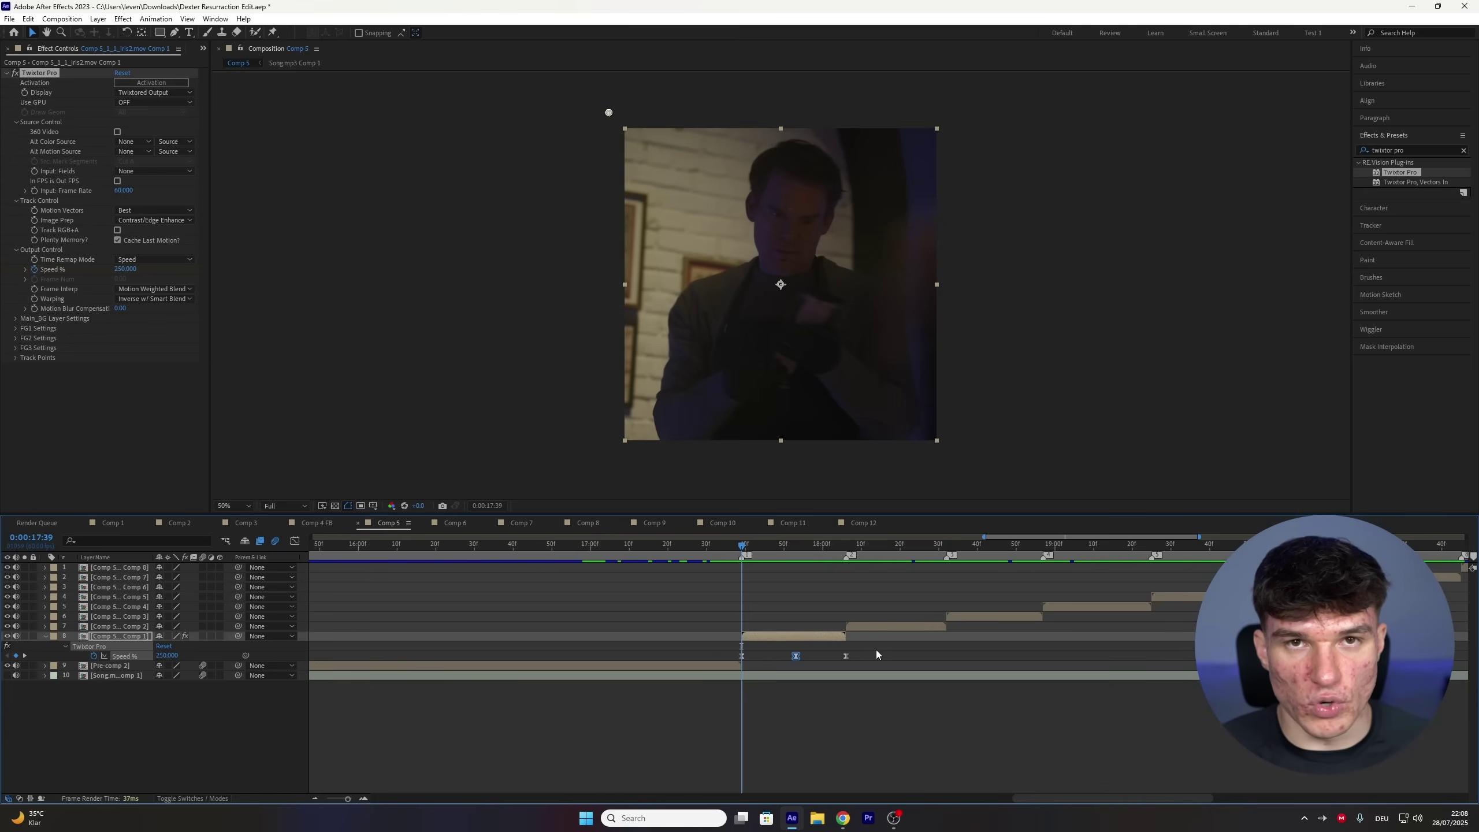
- Copy the first clip's keyframed Twixtor Pro effect onto the second clip at 0:00:18:06 and reveal its keyframes
{"action": "left_click_drag", "start_coordinate": [876, 650], "coordinate": [719, 672]}
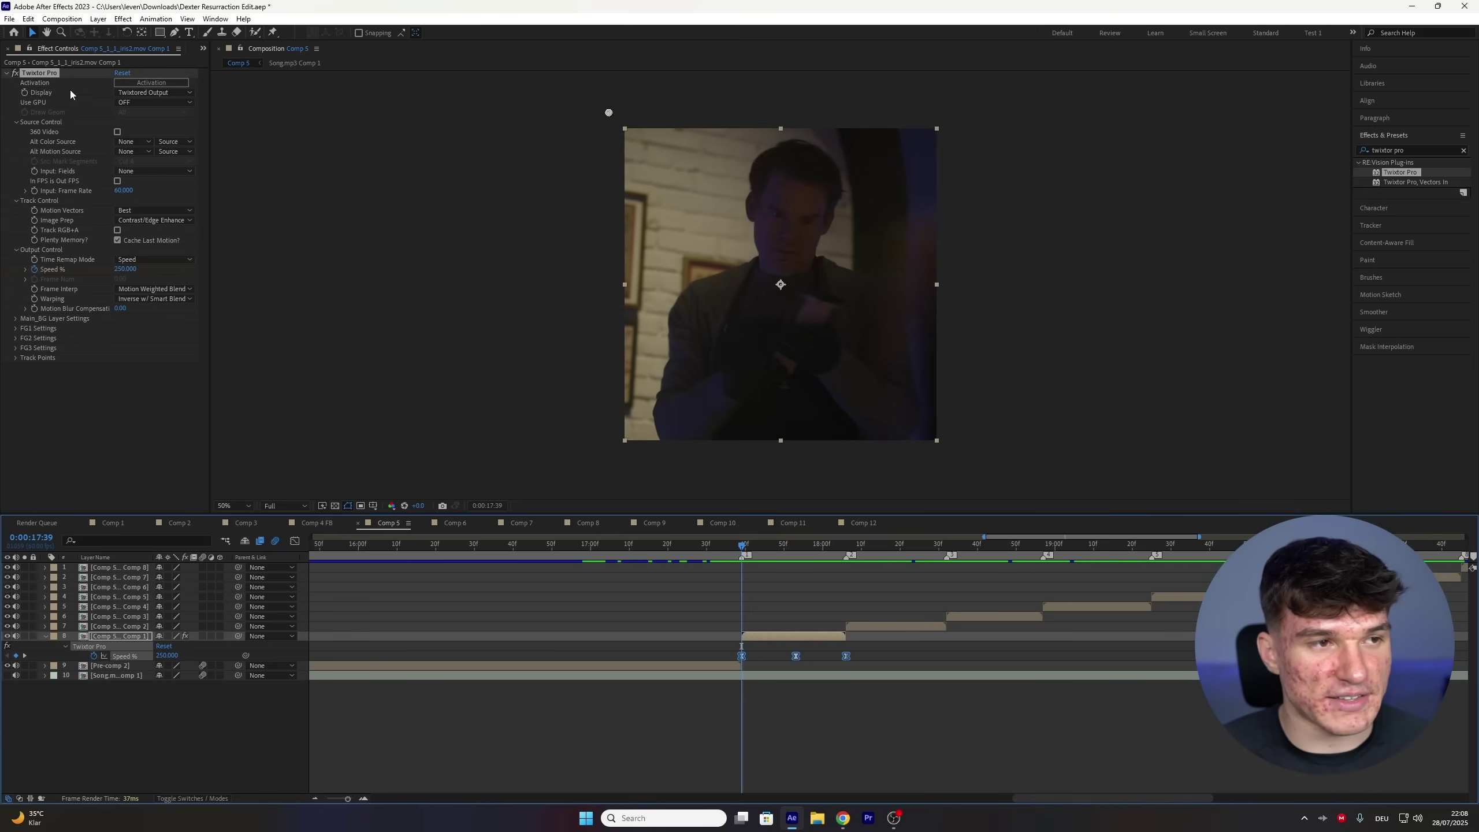
{"action": "left_click", "coordinate": [39, 73]}
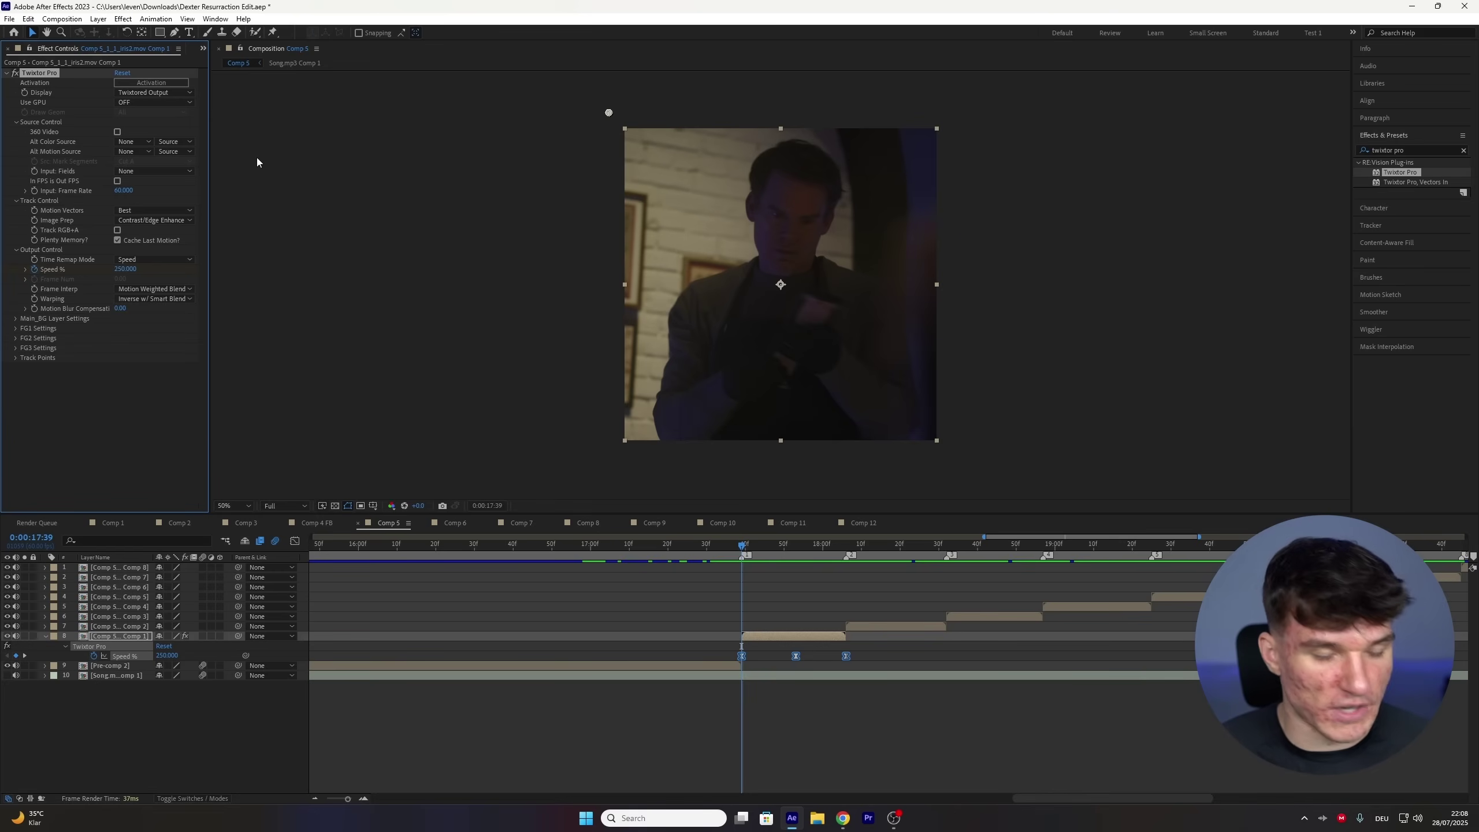
{"action": "left_click", "coordinate": [845, 546]}
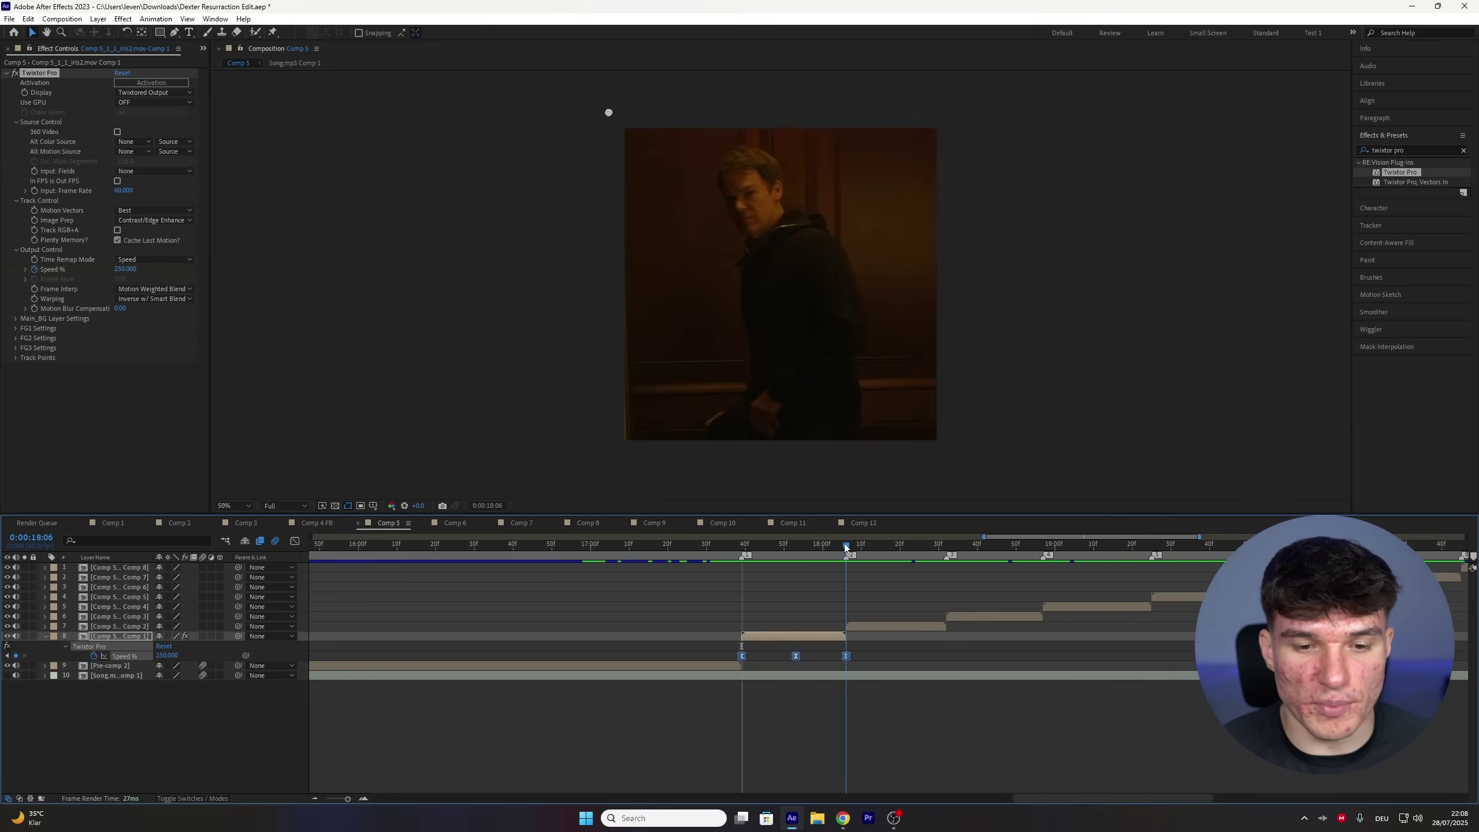
{"action": "left_click", "coordinate": [882, 627]}
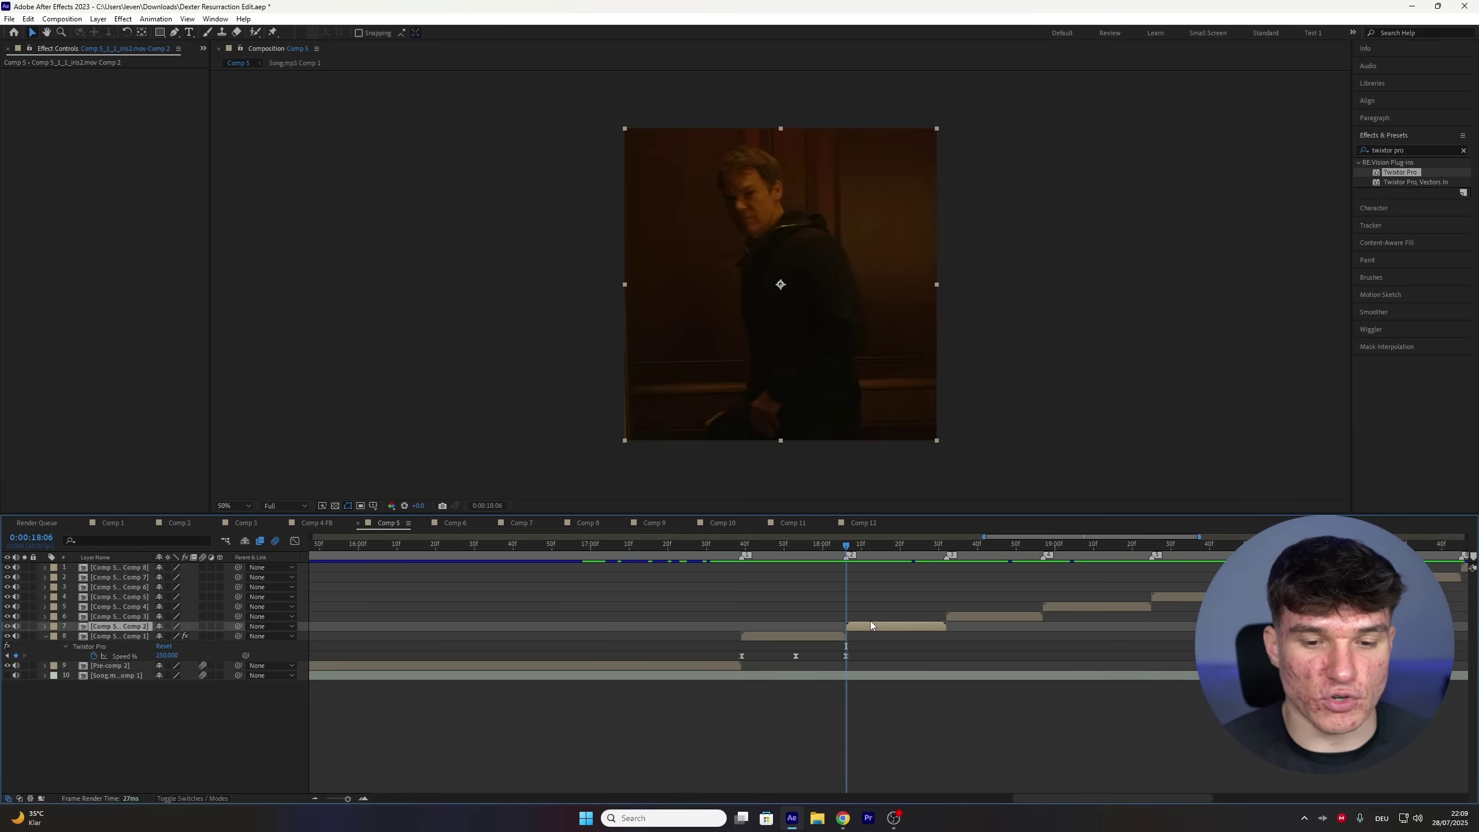
{"action": "key", "text": "ctrl+v"}
{"action": "key", "text": "u"}
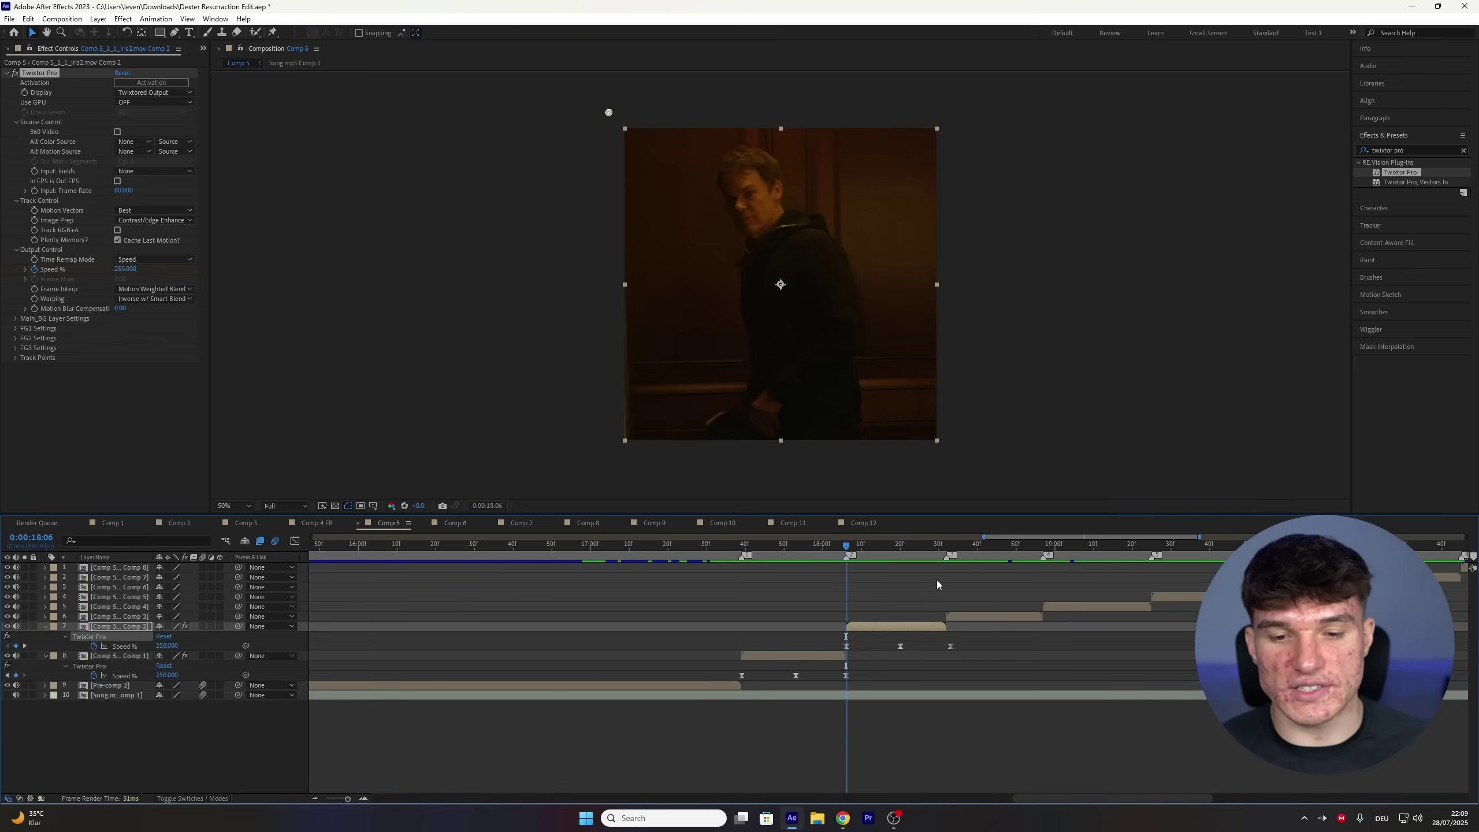
- Scale the second clip's Speed % keyframes together so the last one lines up with the end of the clip
{"action": "left_click", "coordinate": [944, 551]}
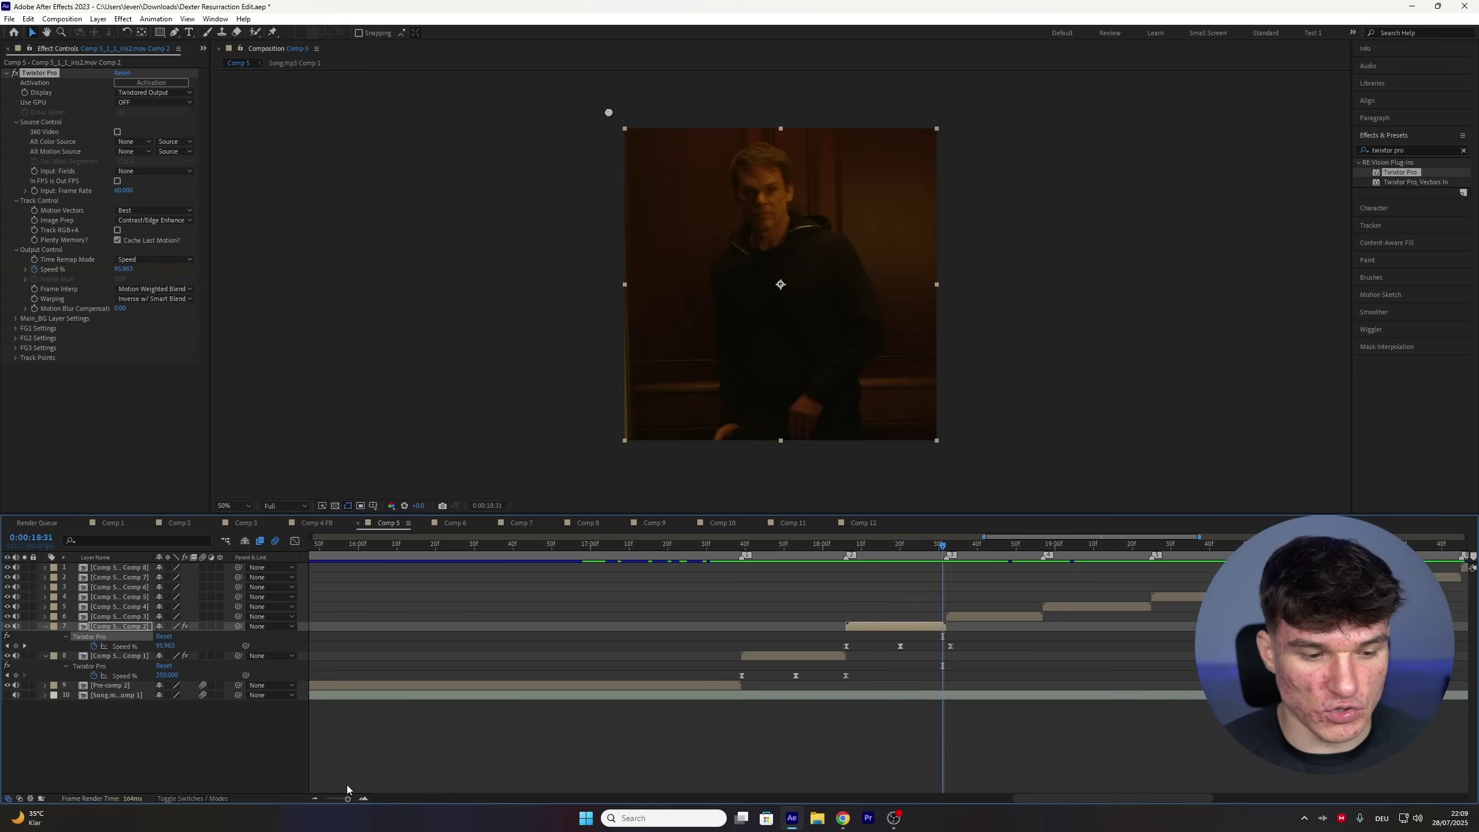
{"action": "left_click_drag", "start_coordinate": [348, 799], "coordinate": [350, 799]}
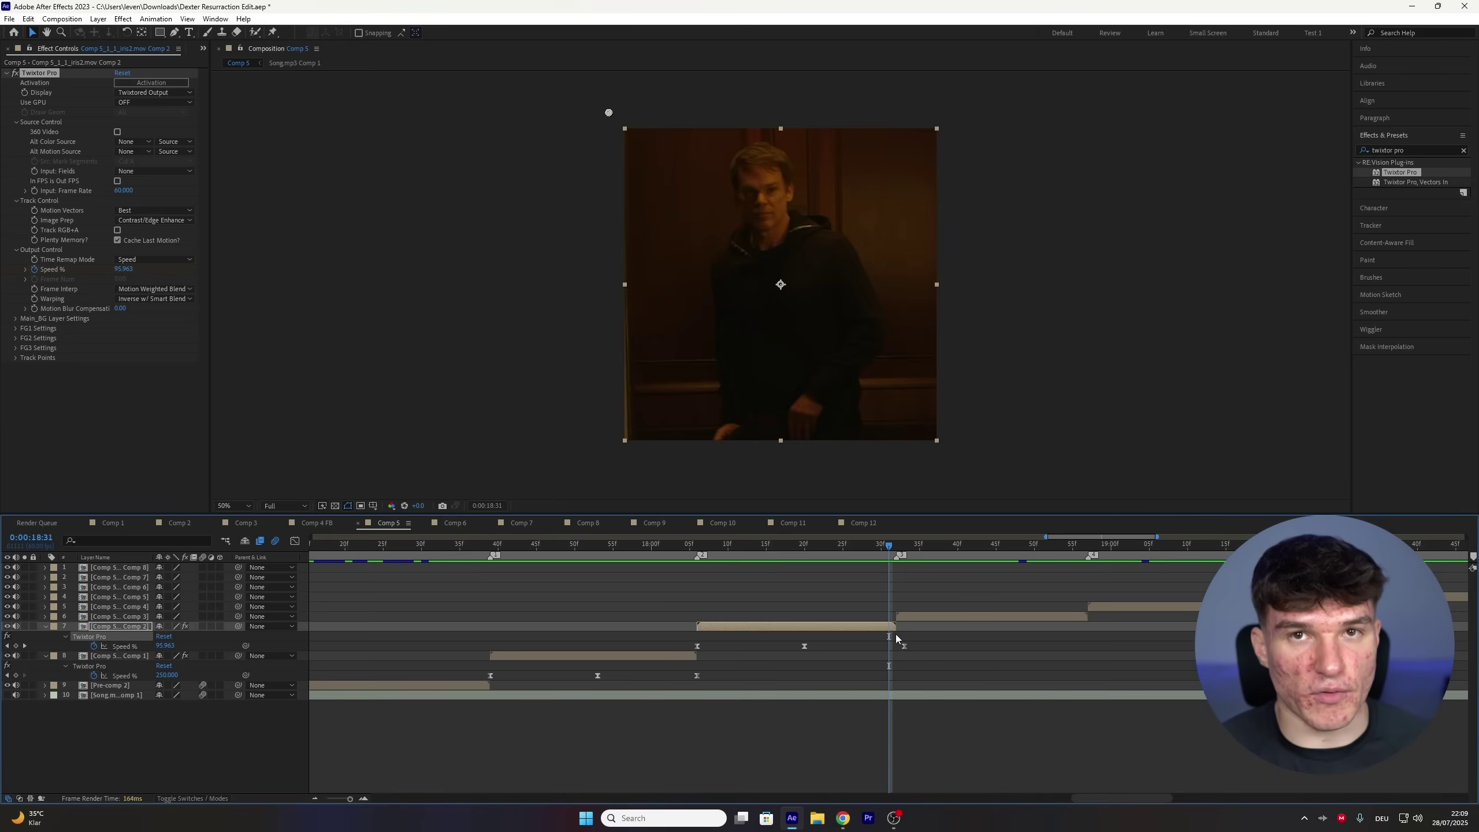
{"action": "left_click_drag", "start_coordinate": [921, 643], "coordinate": [708, 654]}
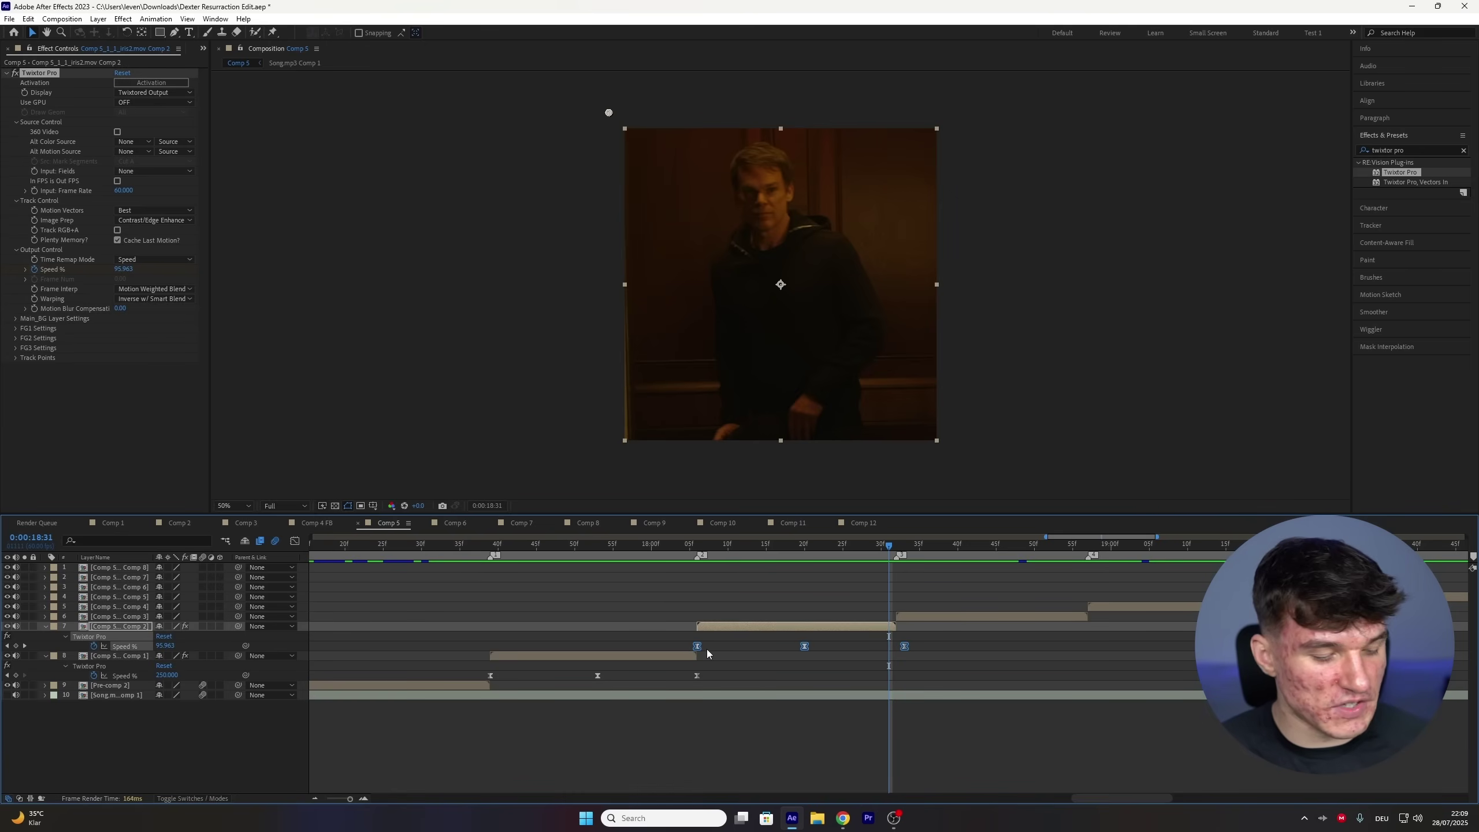
{"action": "left_click_drag", "start_coordinate": [906, 651], "coordinate": [897, 647]}
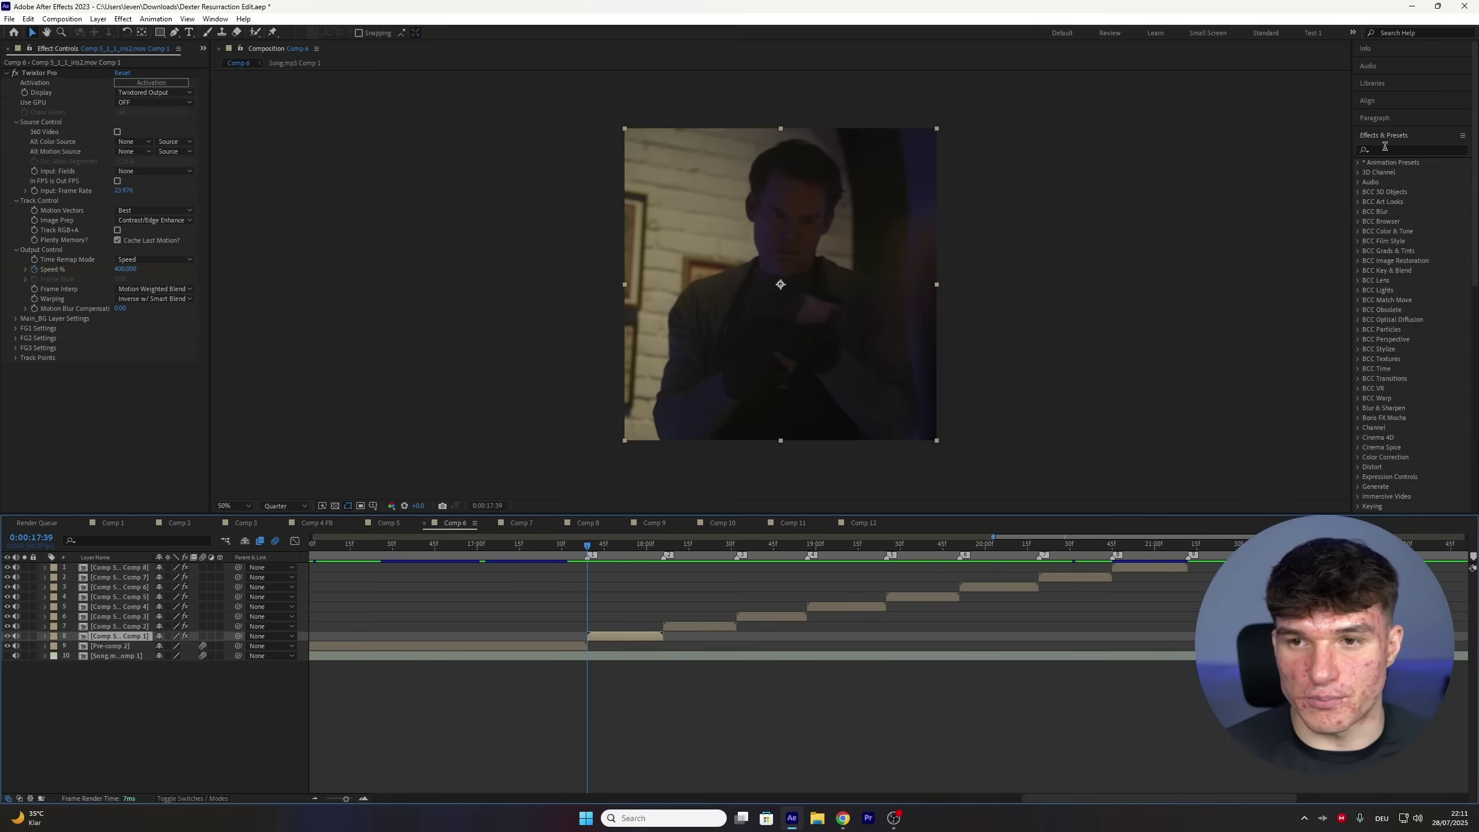
- Find the S_BlurMoCurves effect and apply it to the first clip after the pre-comp in Comp 6
{"action": "left_click", "coordinate": [1350, 149]}
{"action": "type", "text": "s_blurmocurves"}
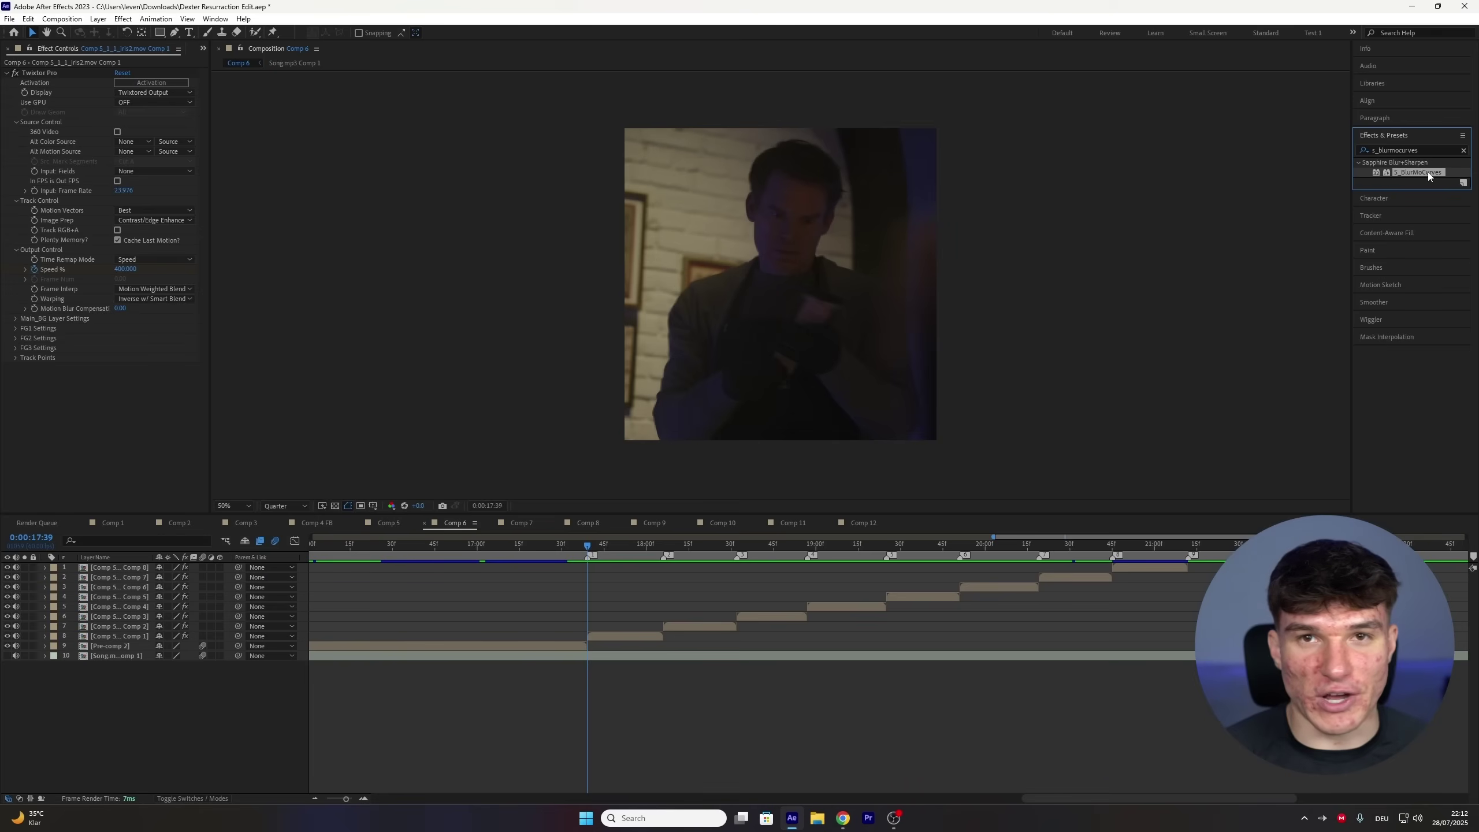
{"action": "left_click_drag", "start_coordinate": [1426, 172], "coordinate": [625, 635]}
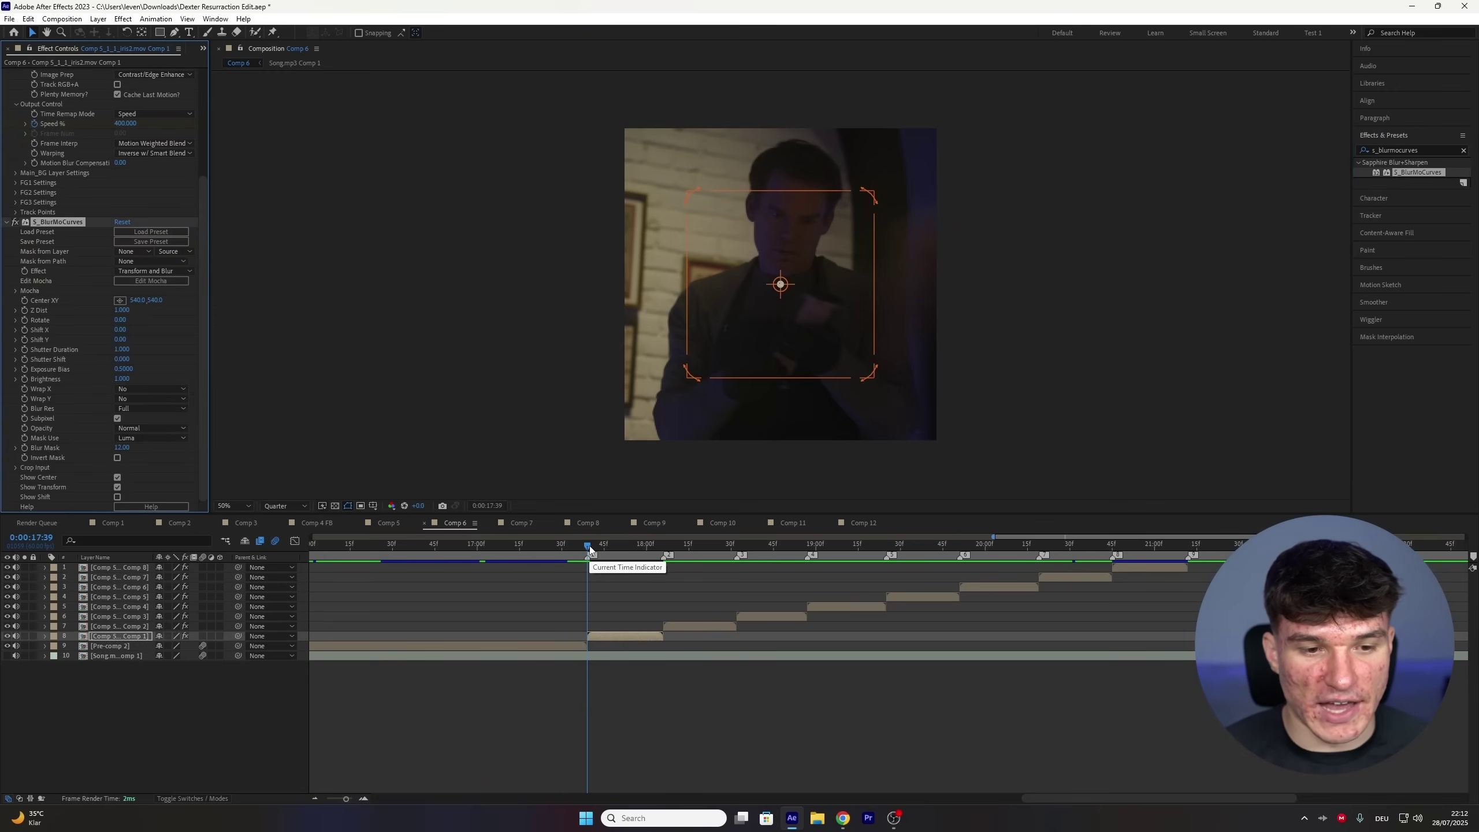
- Keyframe S_BlurMoCurves' Z Dist at 1.000 at the clip's start, 0:00:17:39, and reveal the keyframes in the timeline
{"action": "left_click_drag", "start_coordinate": [590, 550], "coordinate": [591, 552]}
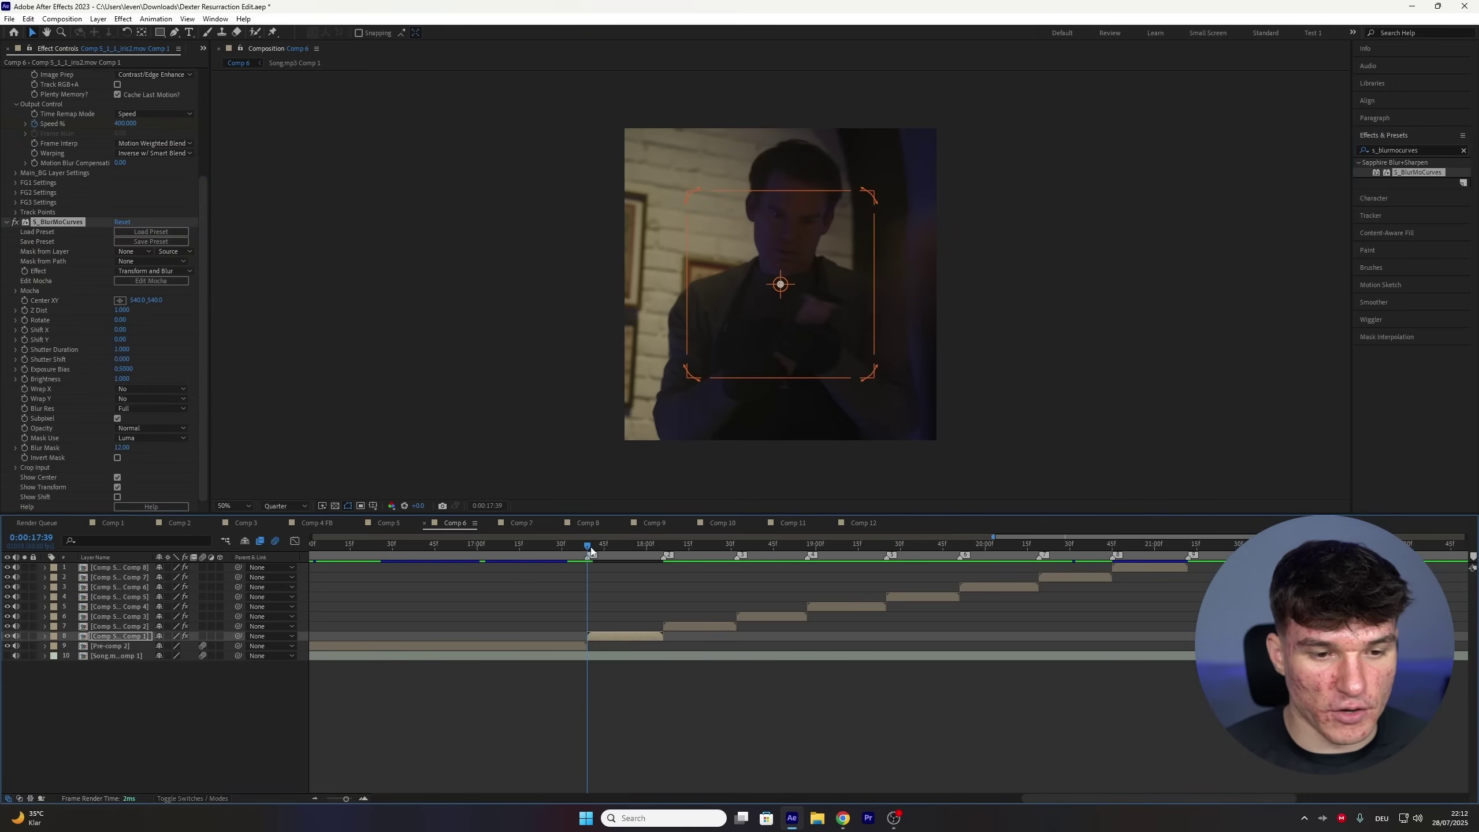
{"action": "left_click", "coordinate": [26, 313]}
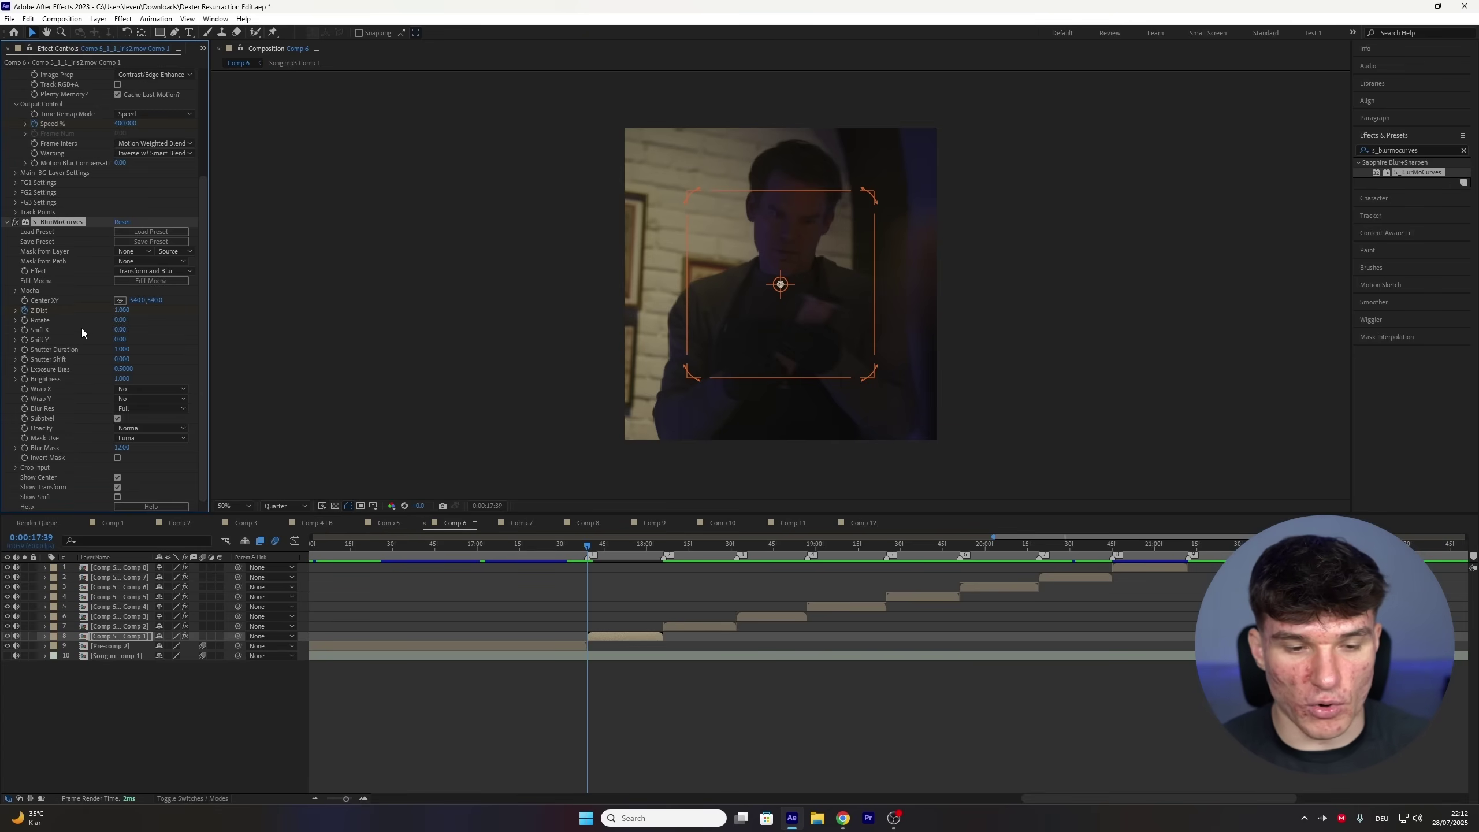
{"action": "left_click", "coordinate": [600, 635]}
{"action": "key", "text": "u"}
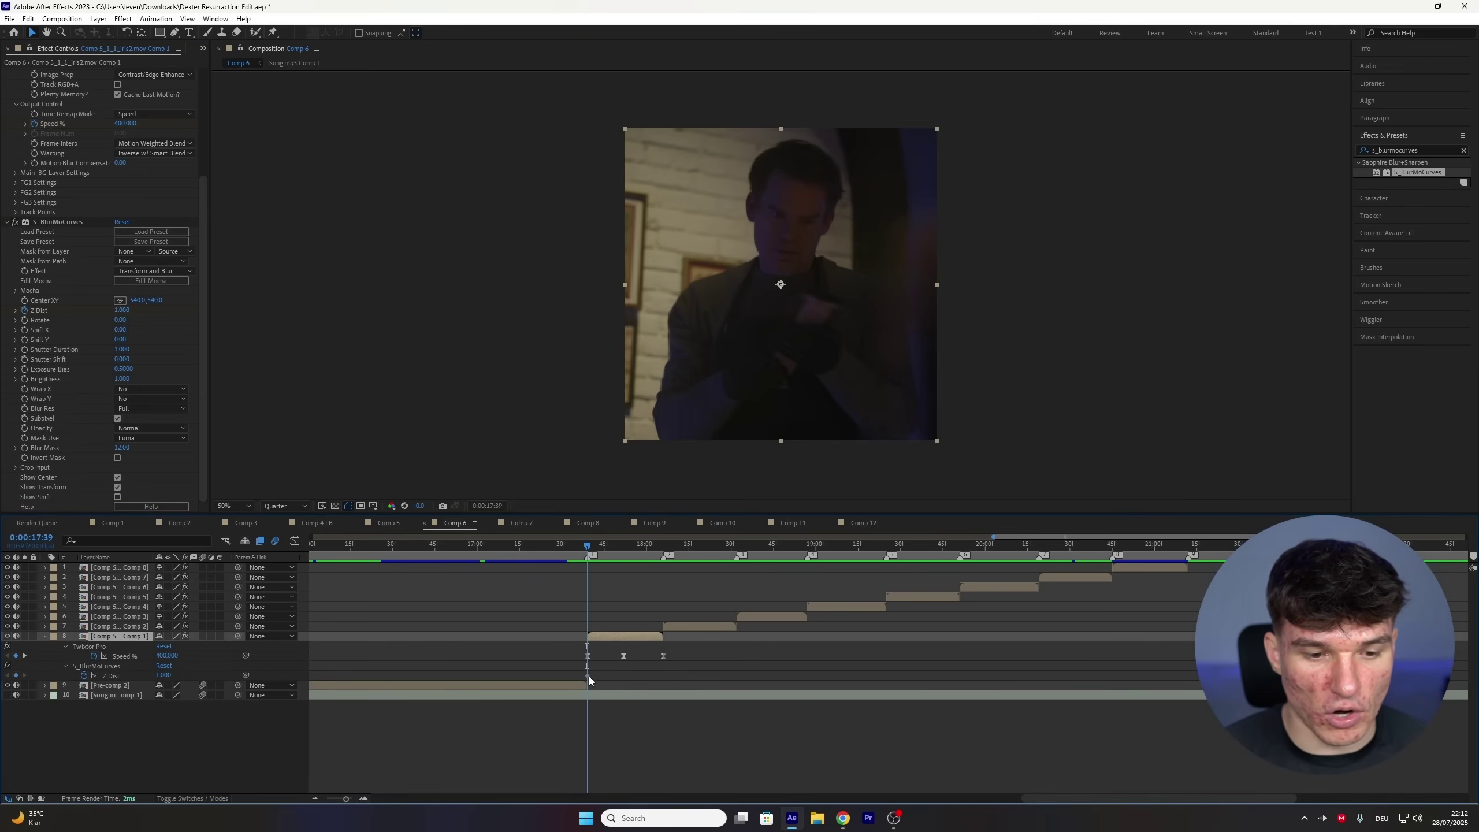
- Add a Z Dist keyframe of 0.6 on the clip's last frame, at 0:00:18:05
{"action": "left_click_drag", "start_coordinate": [656, 548], "coordinate": [663, 551]}
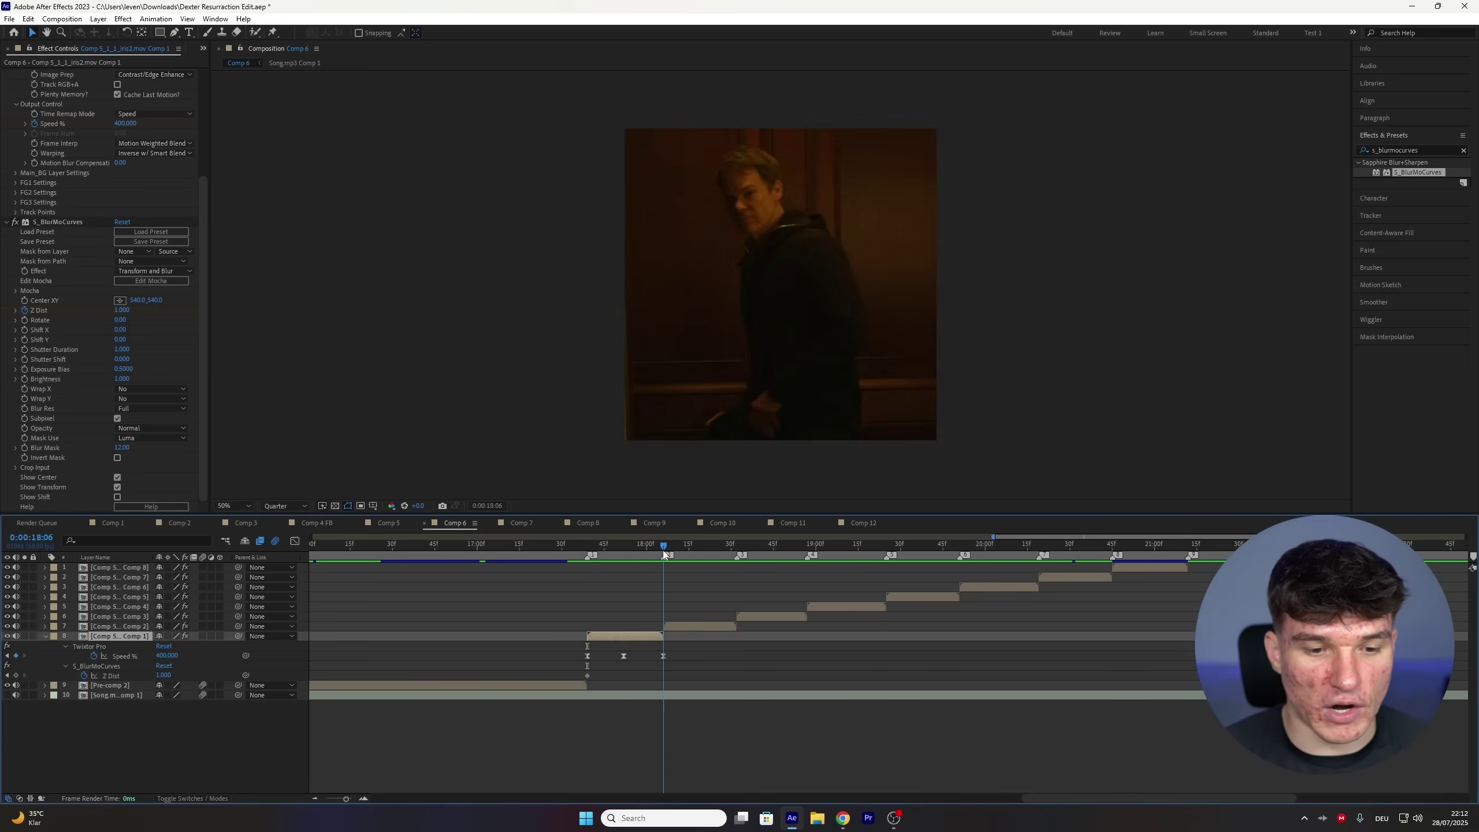
{"action": "key", "text": "Page_Up"}
{"action": "left_click", "coordinate": [123, 310]}
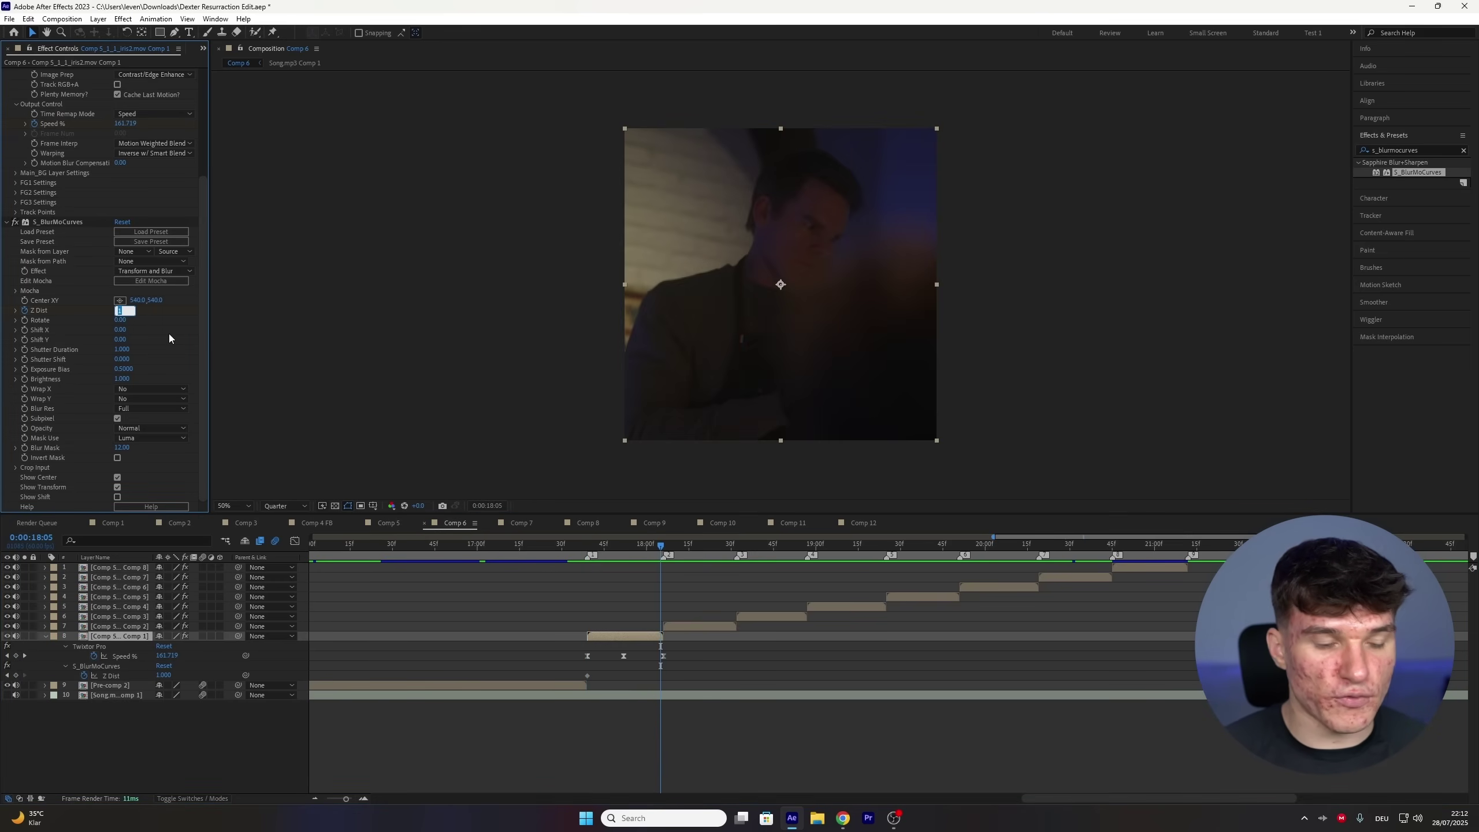
{"action": "type", "text": "0.6"}
{"action": "key", "text": "Return"}
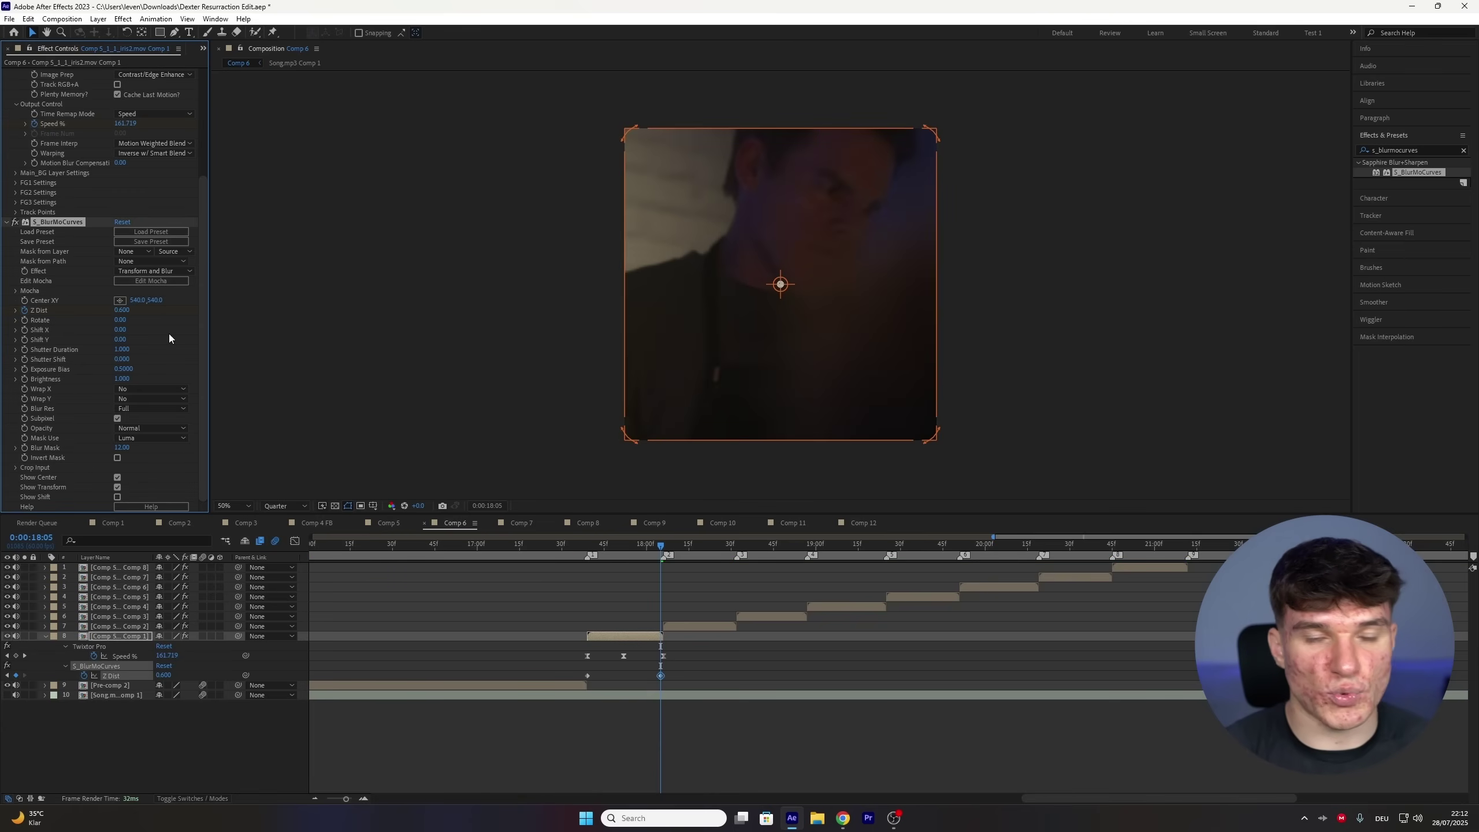
{"action": "left_click", "coordinate": [169, 333]}
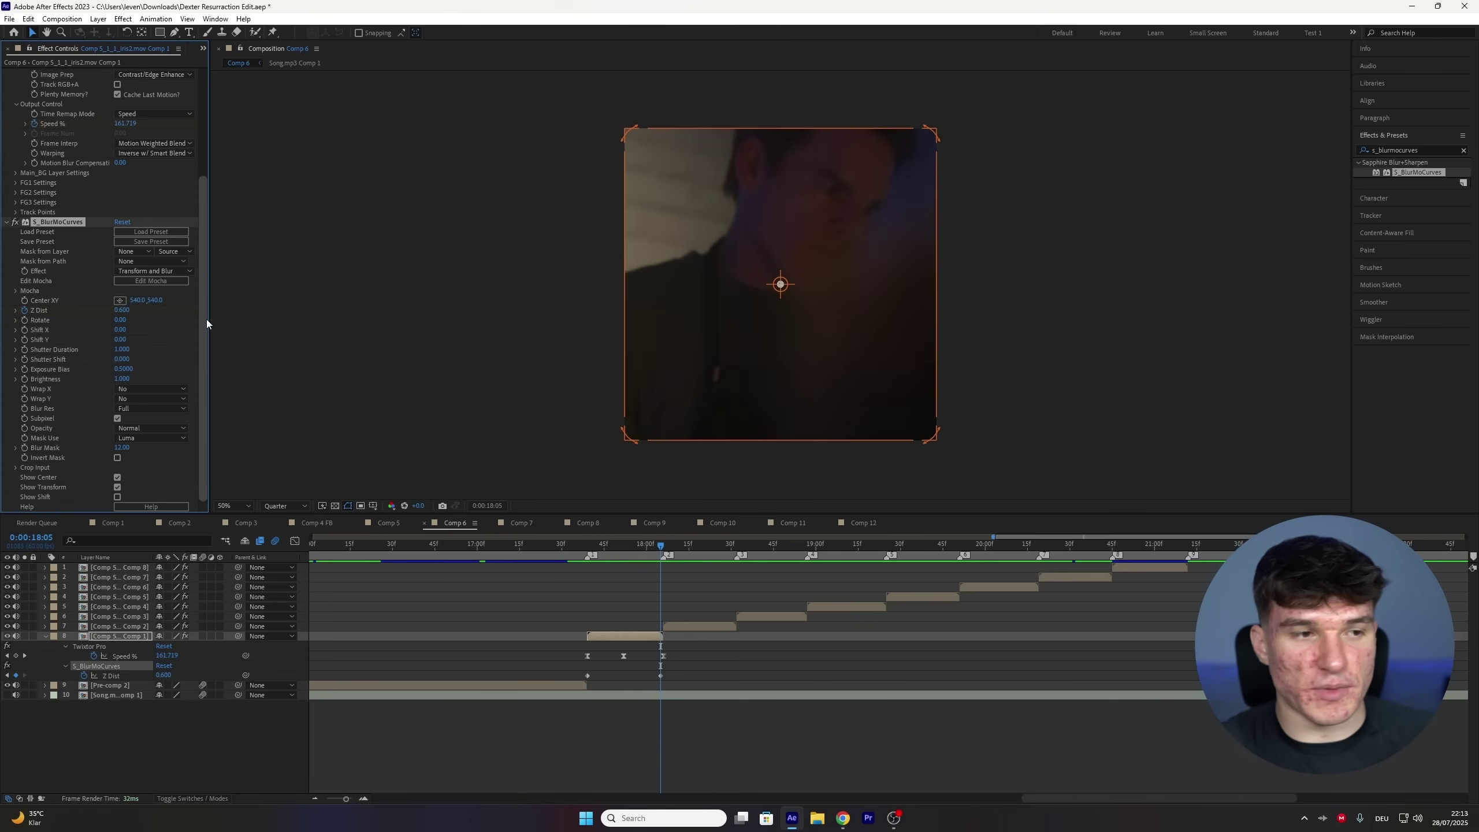
- Try a Z Dist of 0.8 for the end keyframe and undo the change
{"action": "left_click", "coordinate": [130, 311]}
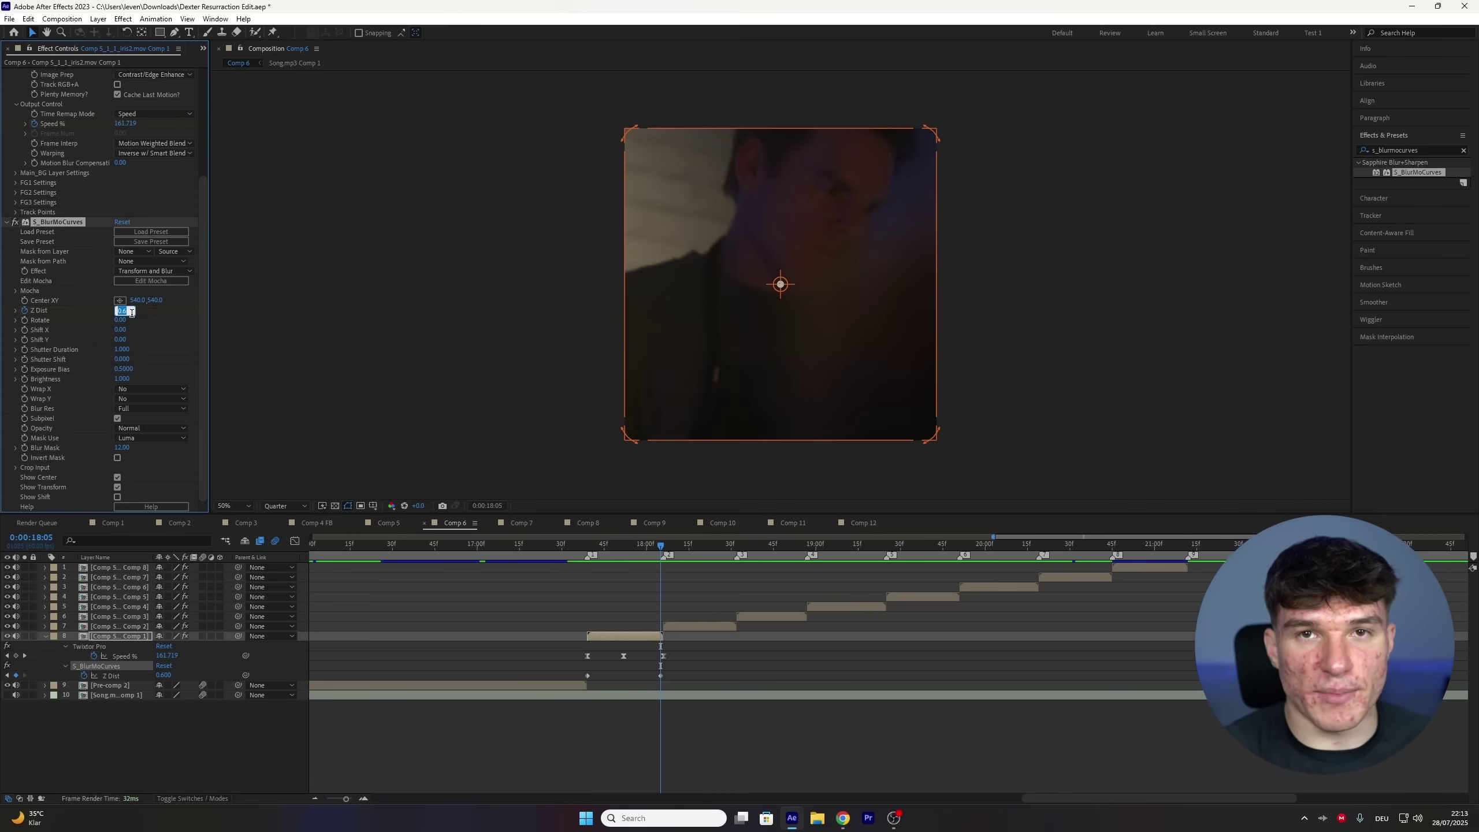
{"action": "type", "text": "0.8"}
{"action": "key", "text": "Return"}
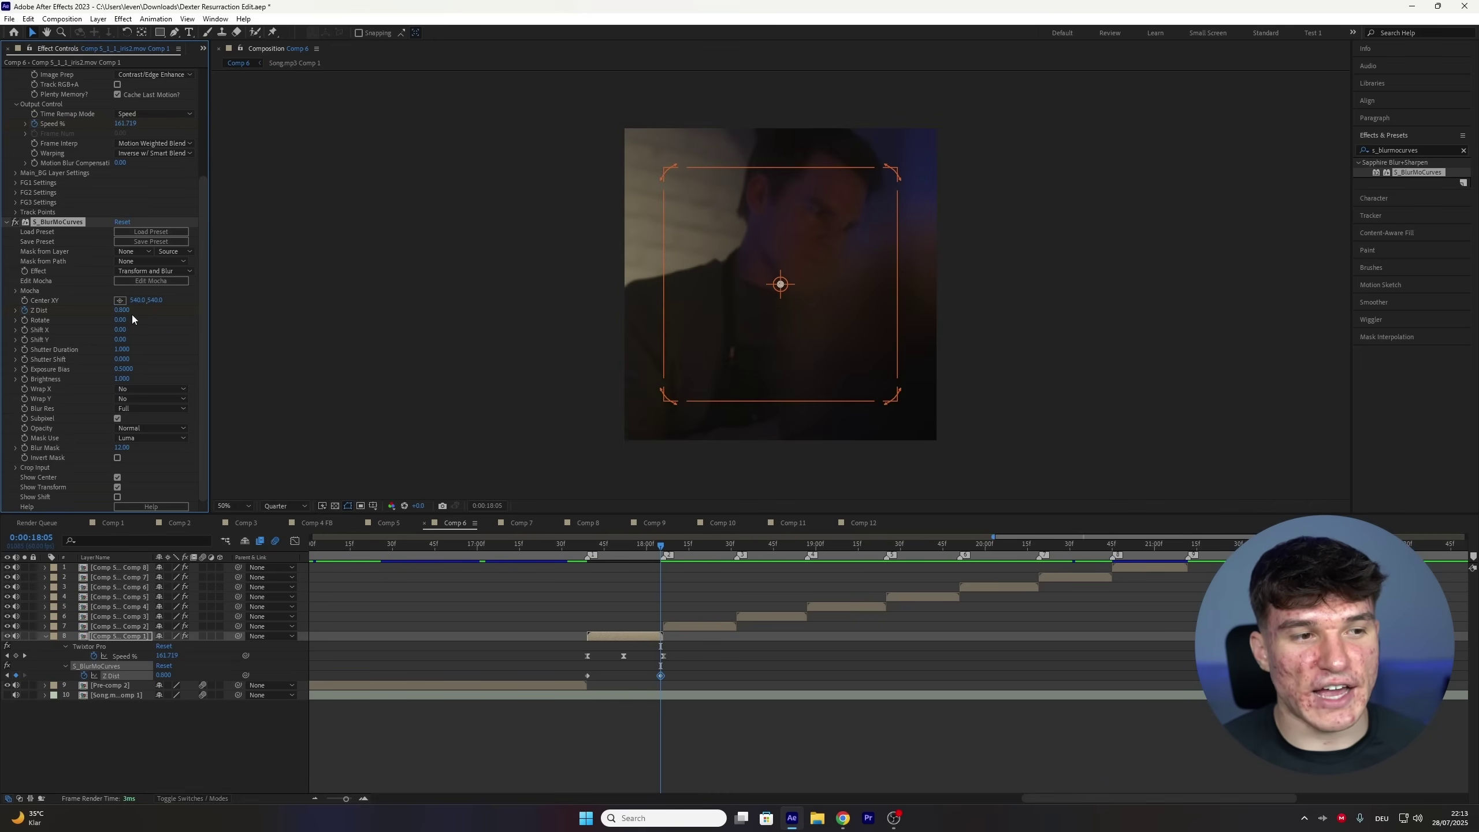
{"action": "key", "text": "ctrl+z"}
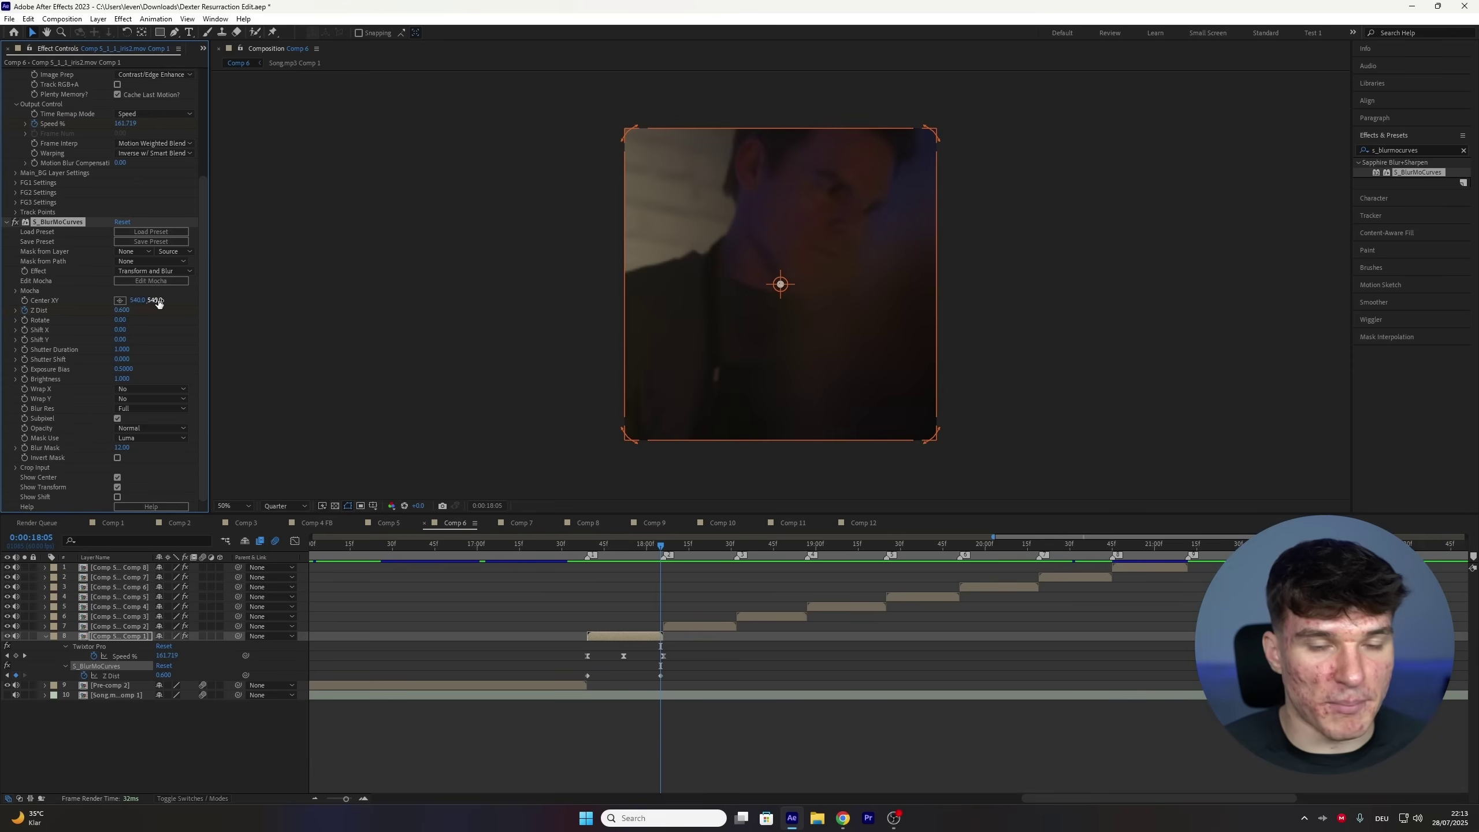
- Raise the zoom centre towards the face by setting the Y value of S_BlurMoCurves' Center XY to 230
{"action": "left_click_drag", "start_coordinate": [157, 304], "coordinate": [0, 317]}
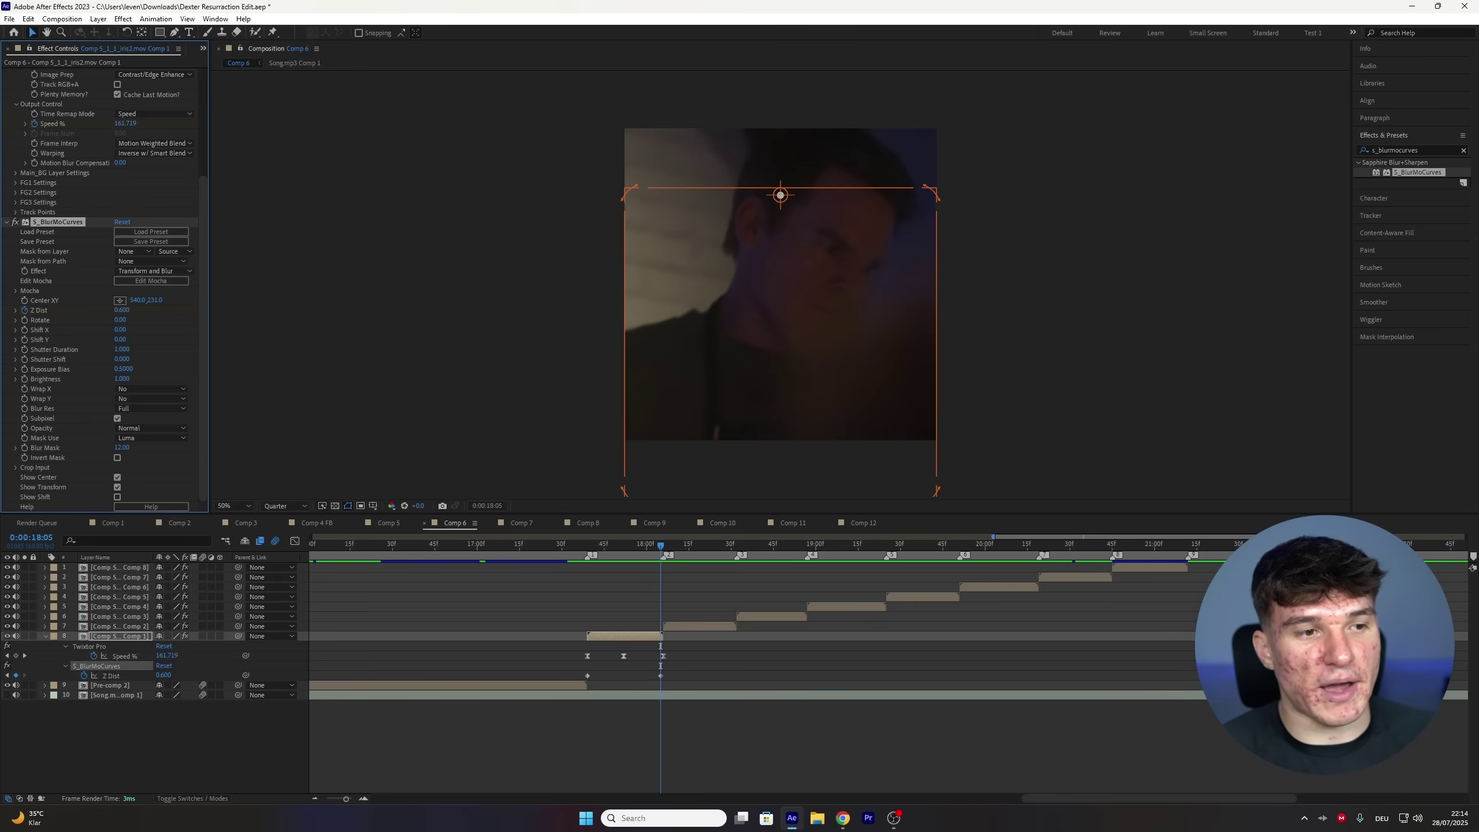
{"action": "left_click", "coordinate": [155, 301]}
{"action": "type", "text": "230"}
{"action": "key", "text": "Return"}
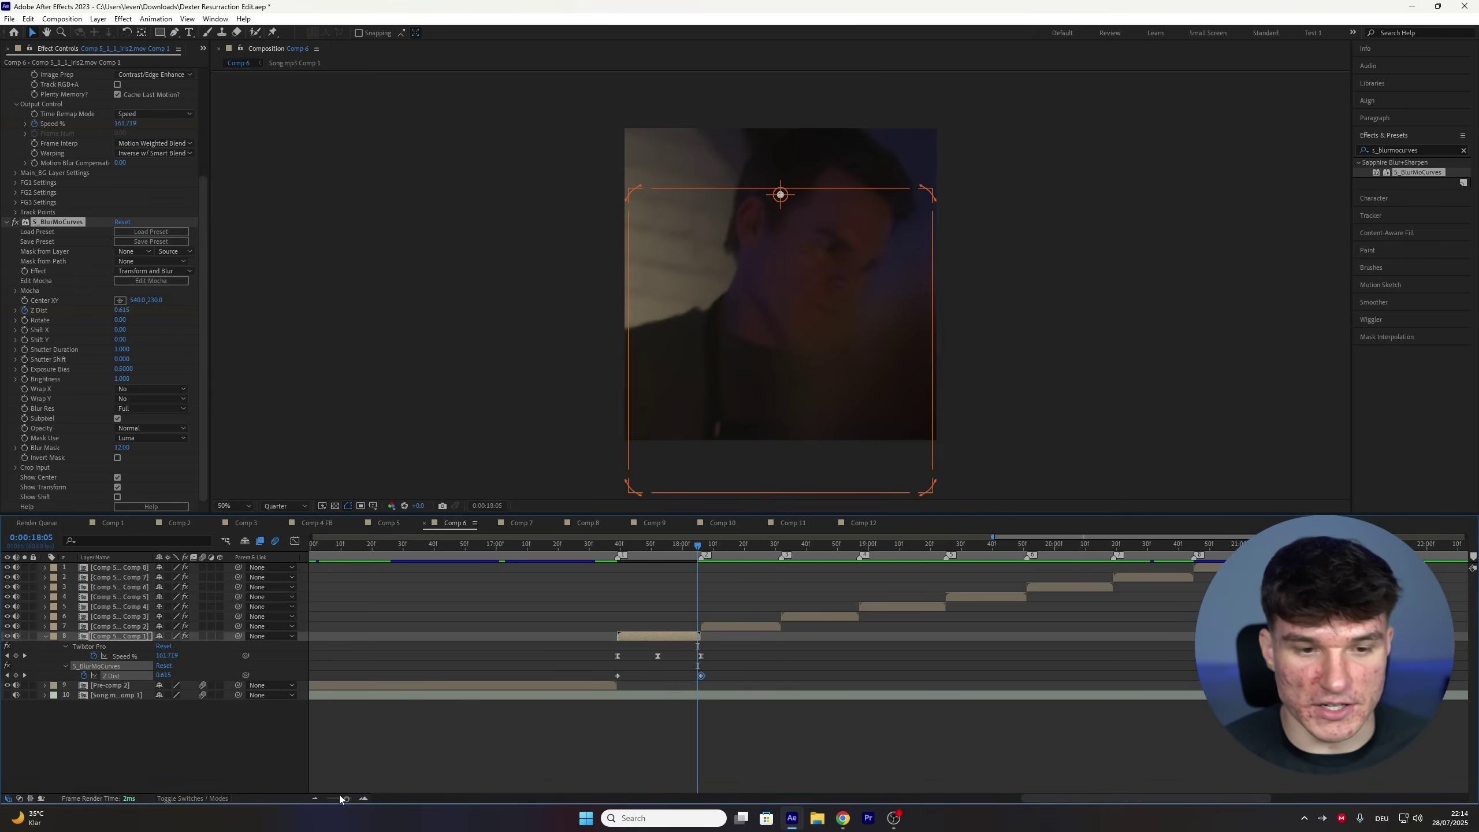
- Apply Easy Ease to both Z Dist keyframes of the clip
{"action": "left_click_drag", "start_coordinate": [346, 799], "coordinate": [351, 802]}
{"action": "left_click_drag", "start_coordinate": [952, 672], "coordinate": [645, 699]}
{"action": "right_click", "coordinate": [689, 676]}
{"action": "mouse_move", "coordinate": [758, 668]}
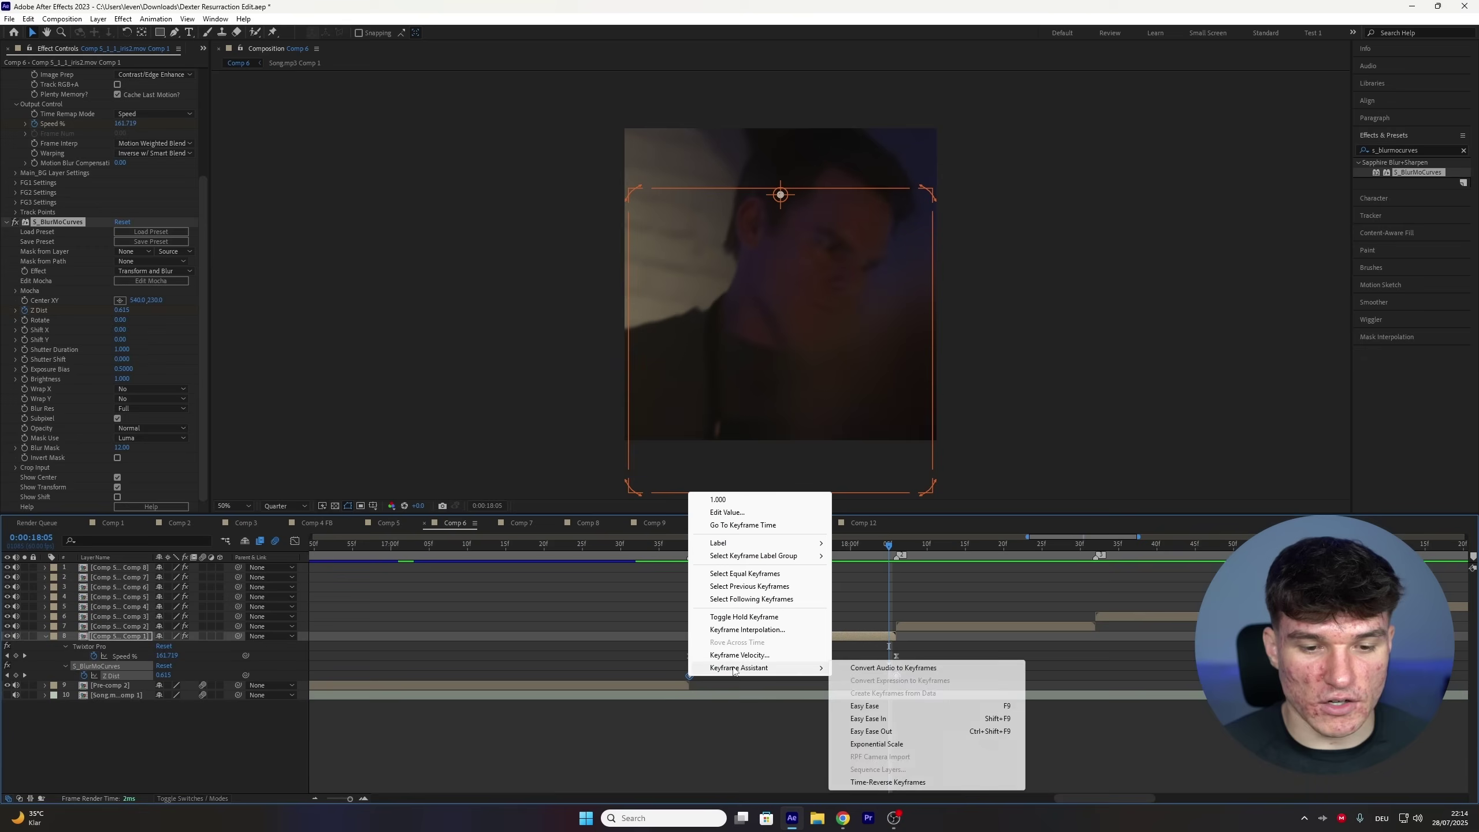
{"action": "left_click", "coordinate": [855, 700]}
- Reshape the clip's Z Dist value curve so the zoom moves fast at both keyframes and slows in the middle
{"action": "left_click", "coordinate": [295, 541]}
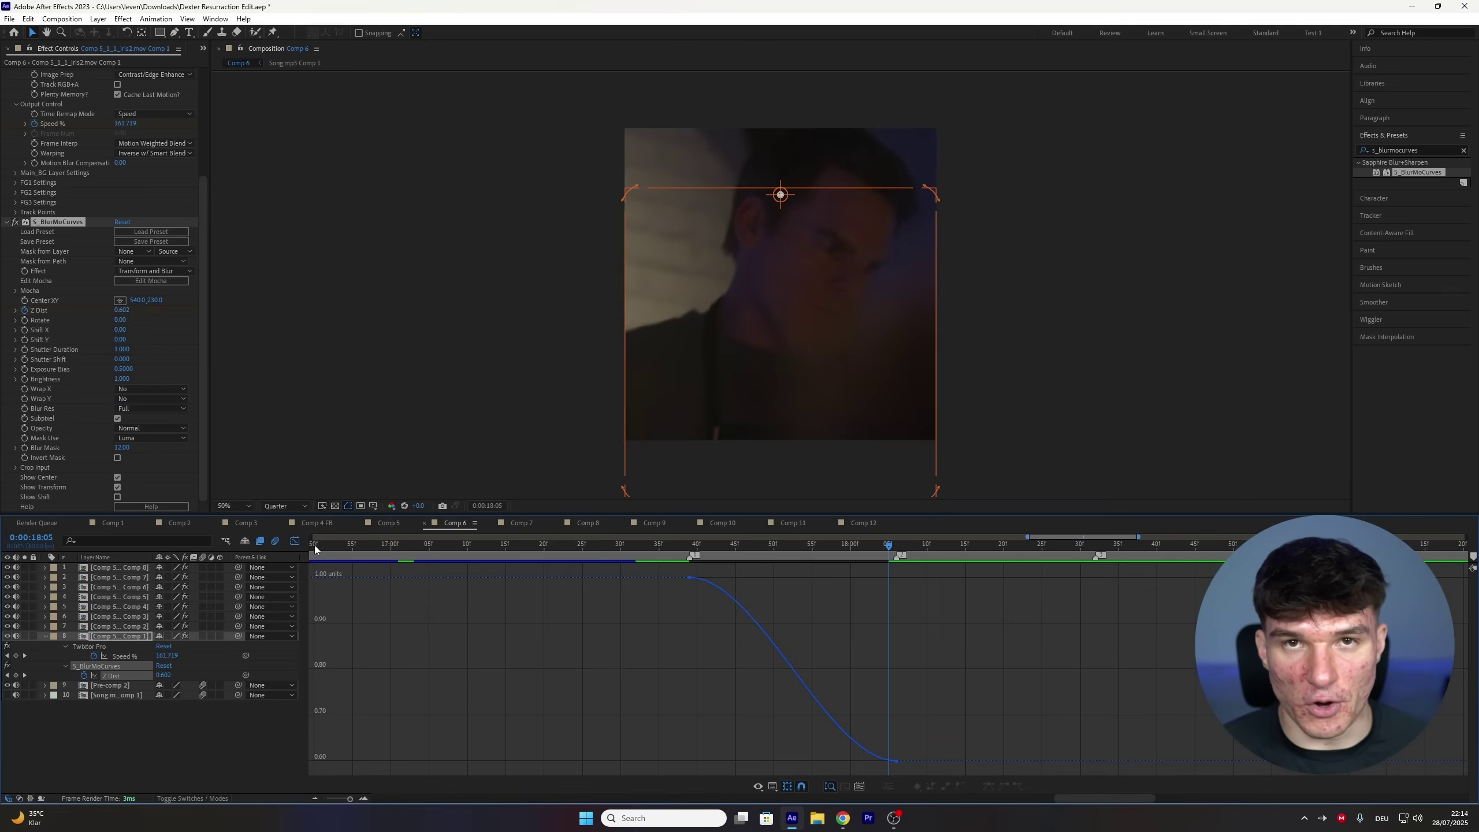
{"action": "left_click", "coordinate": [689, 577]}
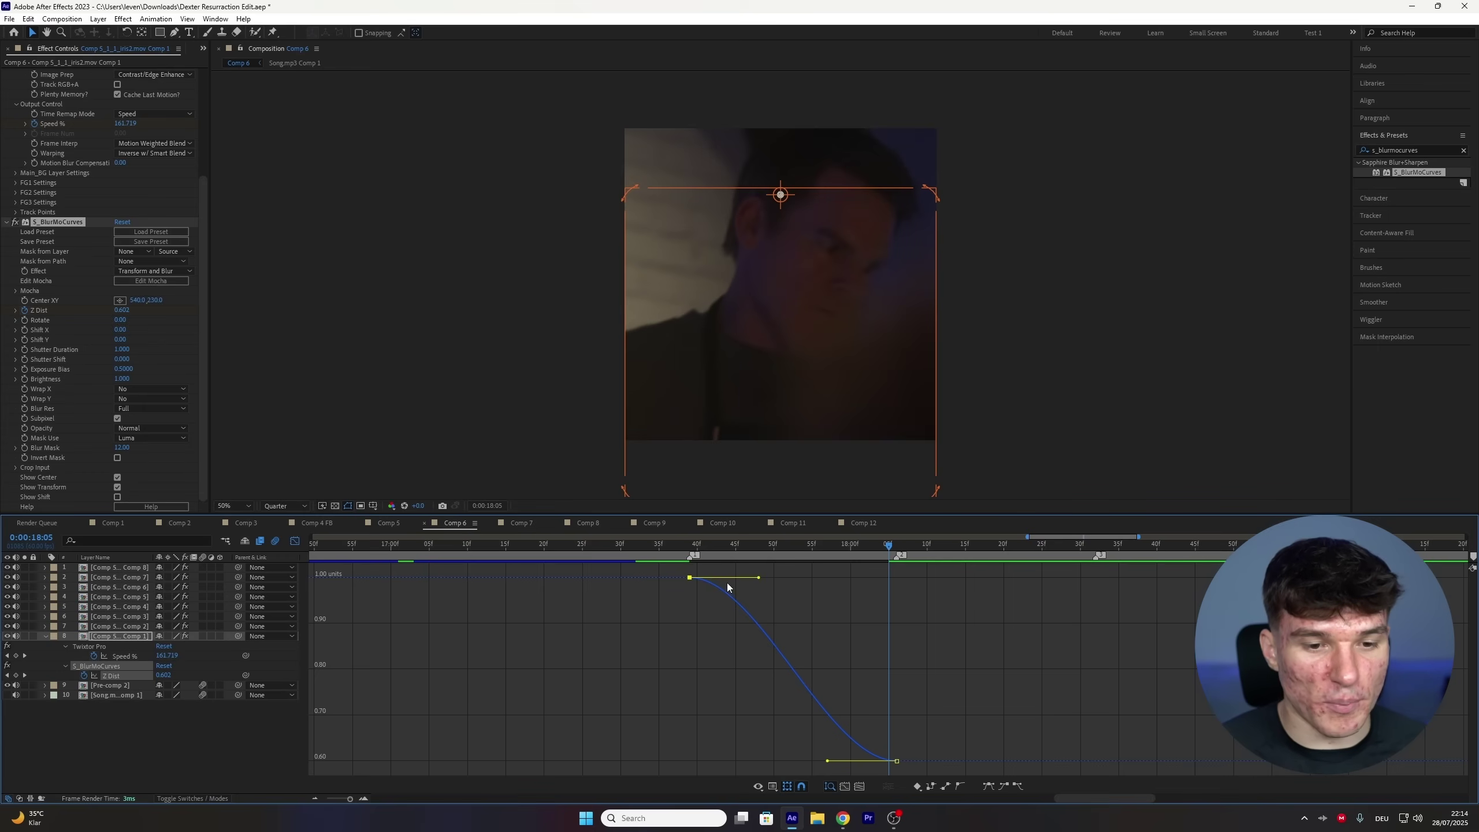
{"action": "left_click_drag", "start_coordinate": [759, 578], "coordinate": [733, 693]}
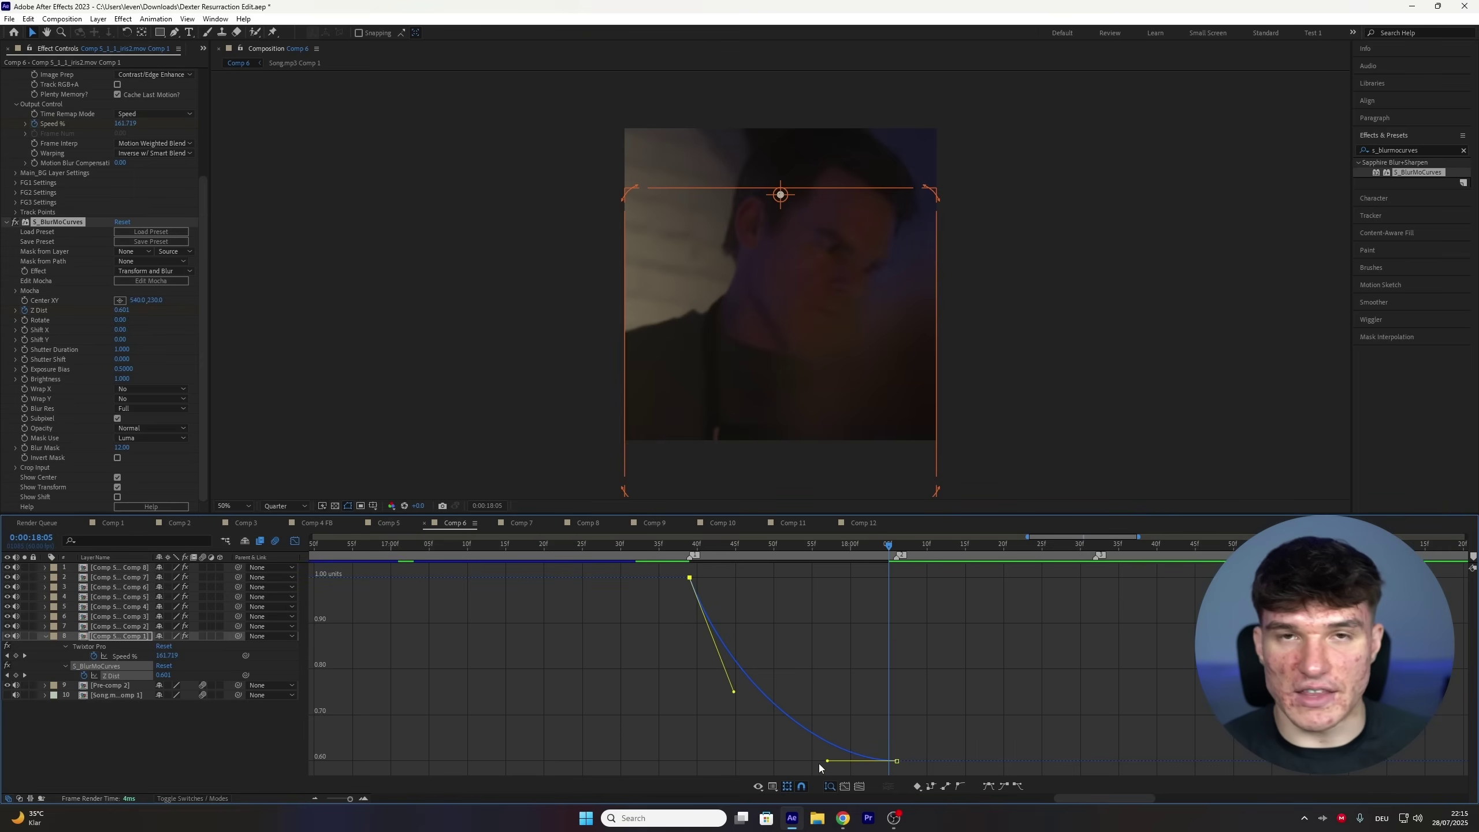
{"action": "left_click_drag", "start_coordinate": [826, 762], "coordinate": [852, 645]}
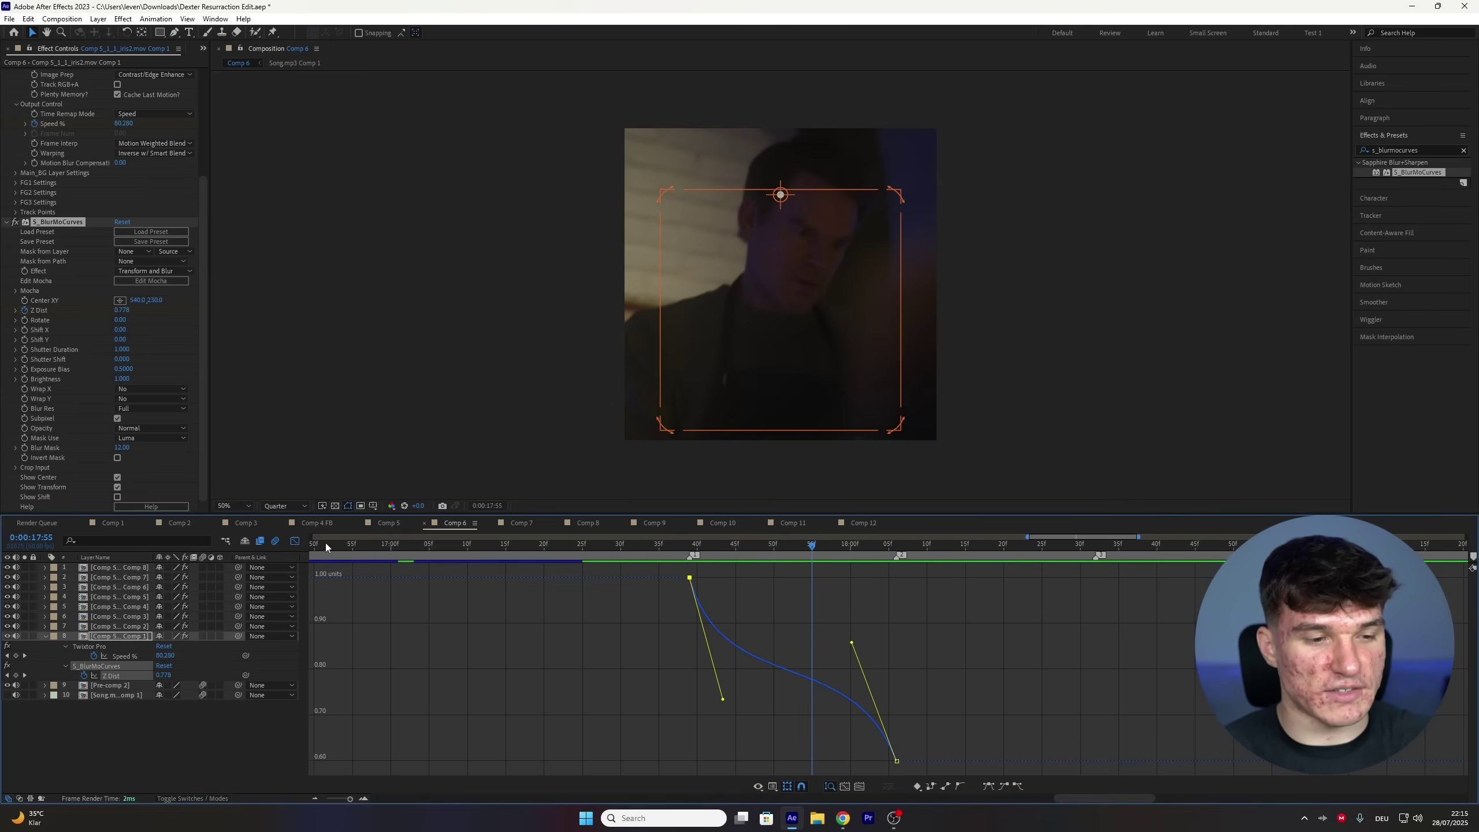
{"action": "left_click", "coordinate": [295, 542]}
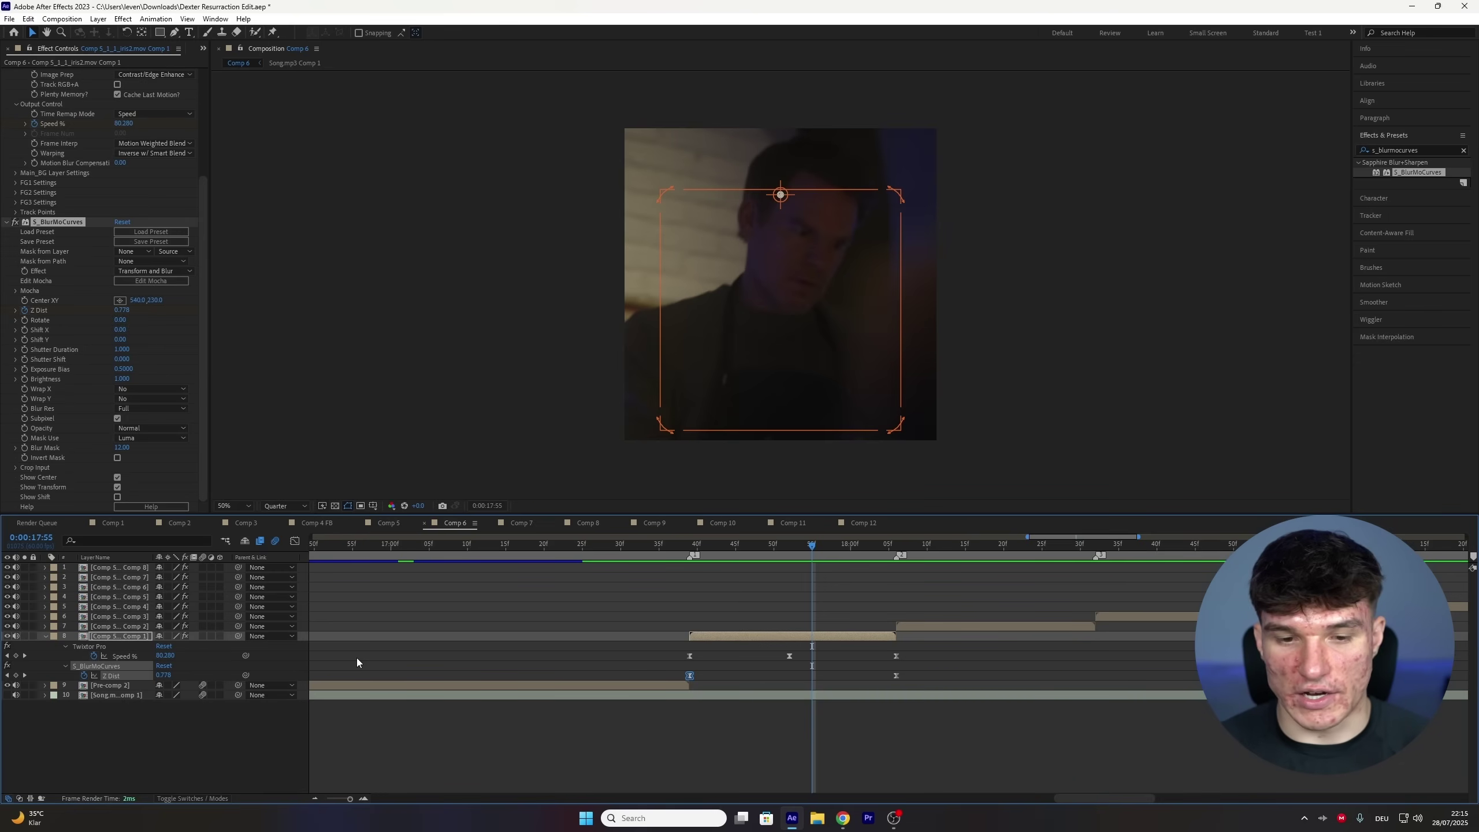
- Copy S_BlurMoCurves with its Z Dist keyframes onto the next clip, starting at 0:00:18:06, and reveal its keyframes
{"action": "left_click_drag", "start_coordinate": [918, 681], "coordinate": [678, 673]}
{"action": "left_click", "coordinate": [57, 225]}
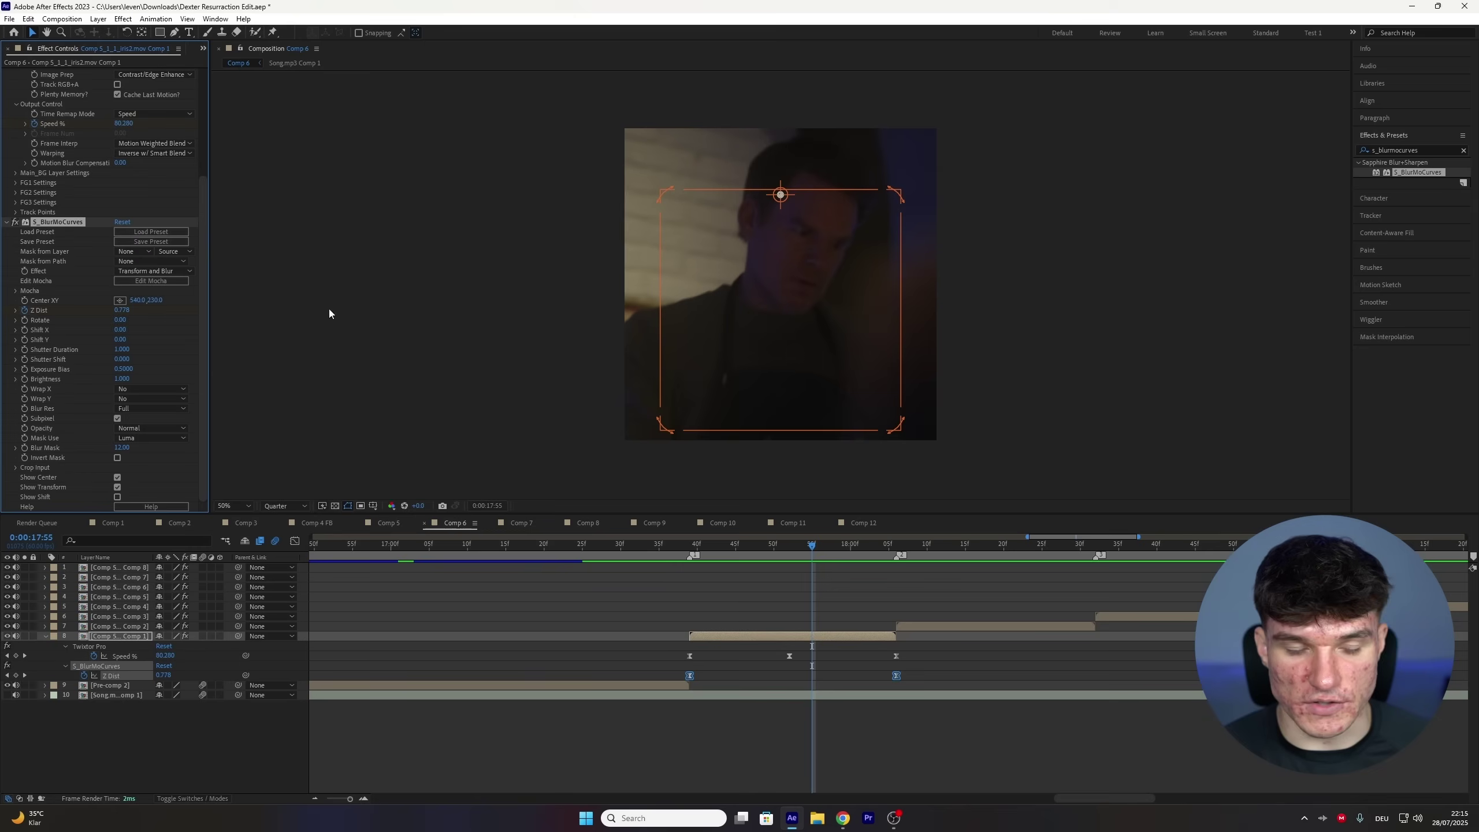
{"action": "left_click_drag", "start_coordinate": [813, 547], "coordinate": [897, 548]}
{"action": "left_click", "coordinate": [911, 625]}
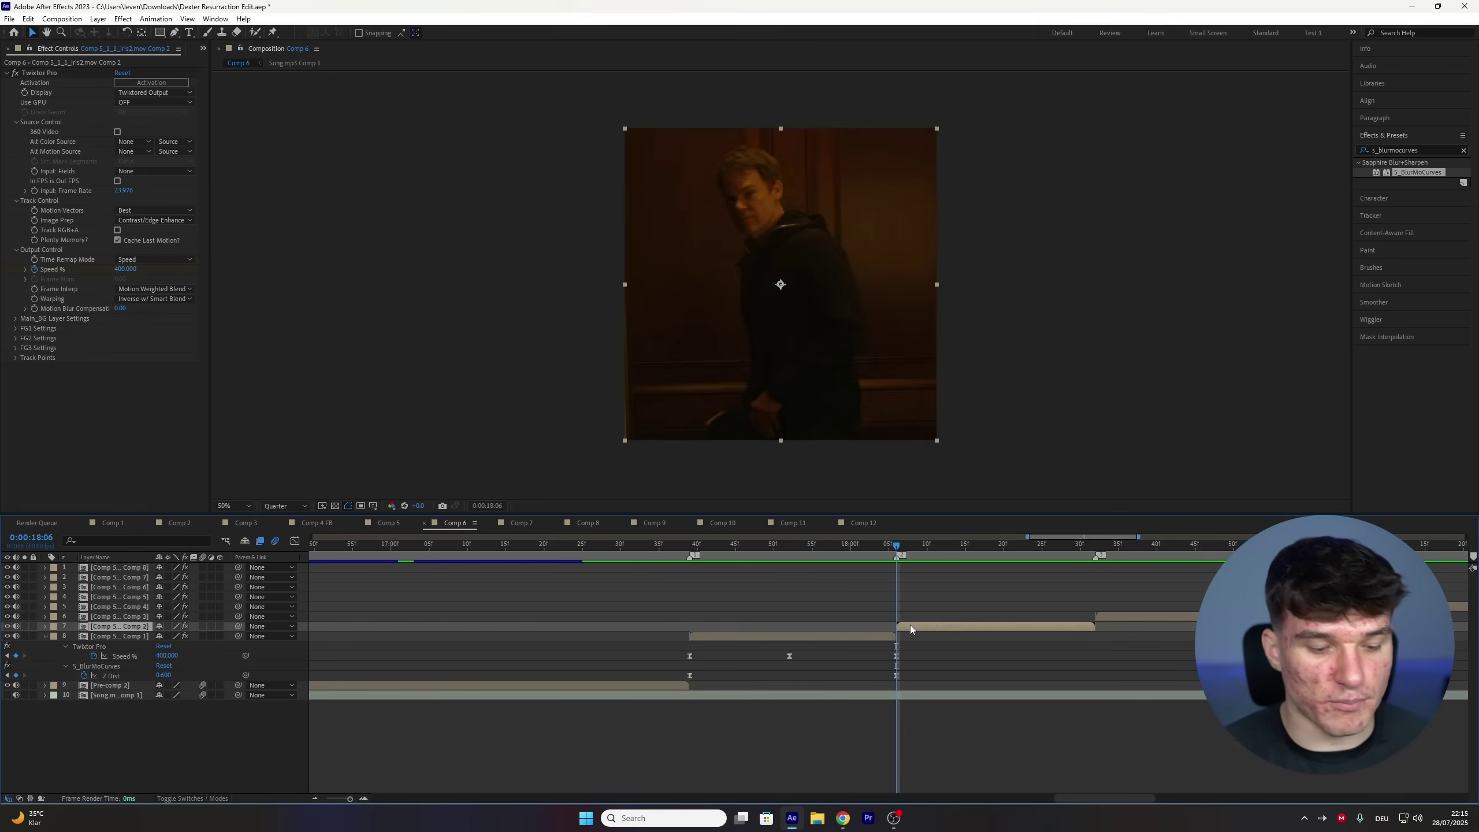
{"action": "key", "text": "u"}
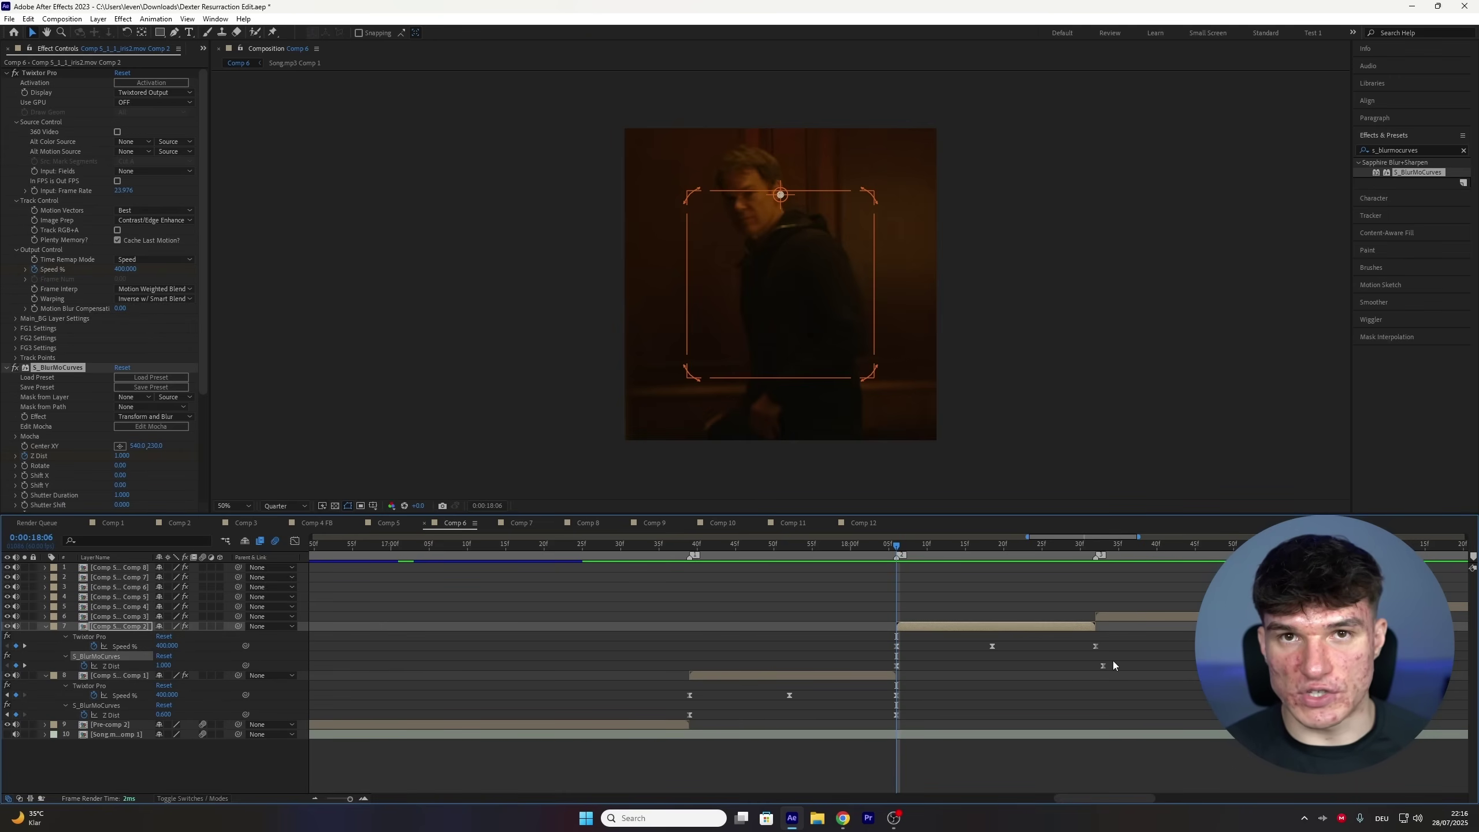
{"action": "left_click_drag", "start_coordinate": [1128, 660], "coordinate": [887, 678]}
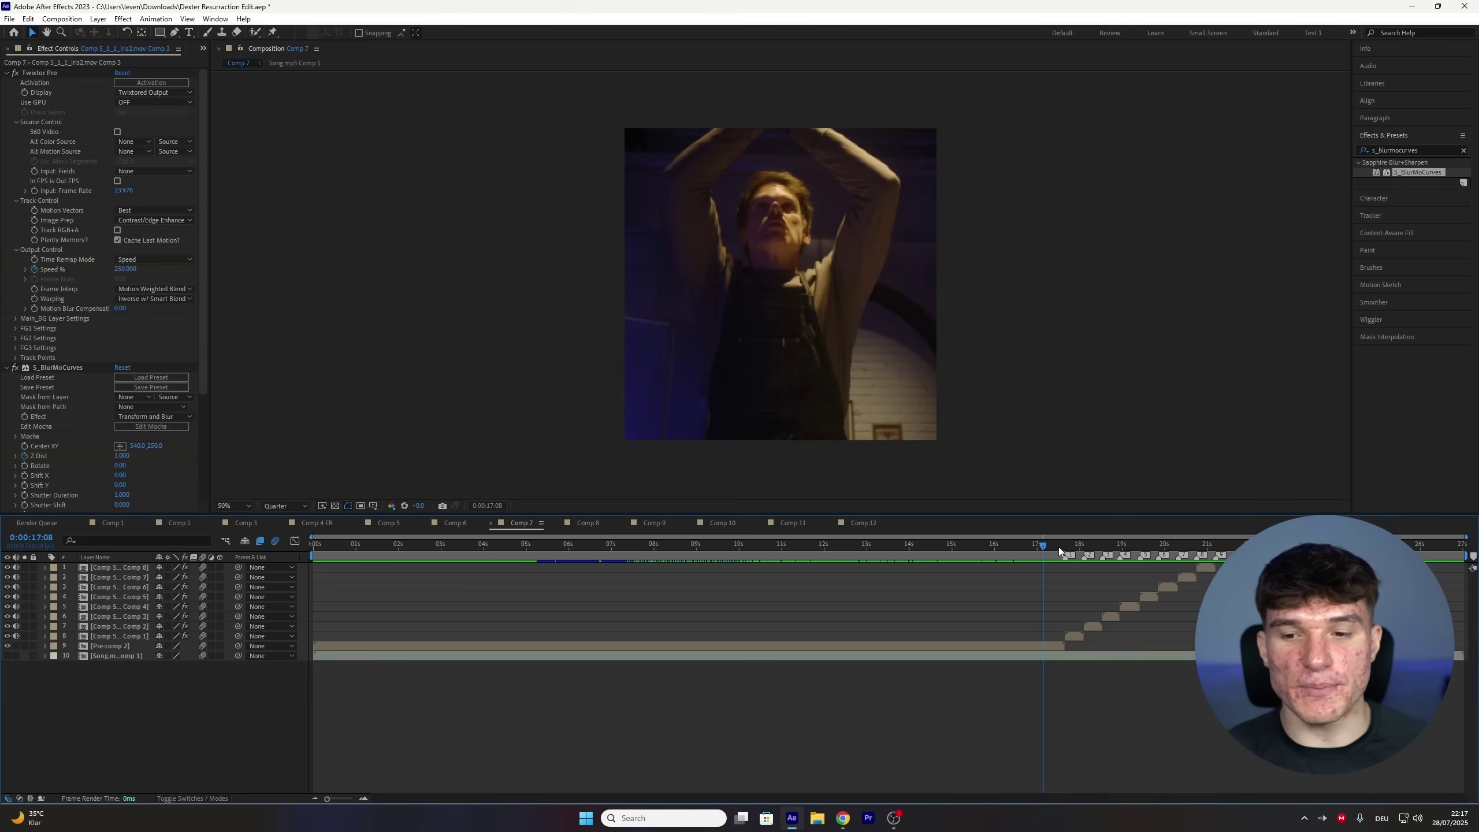
- Play back the zoom sequence in Comp 7 from 0:00:17:08 and again from 0:00:16:34
{"action": "key", "text": "space"}
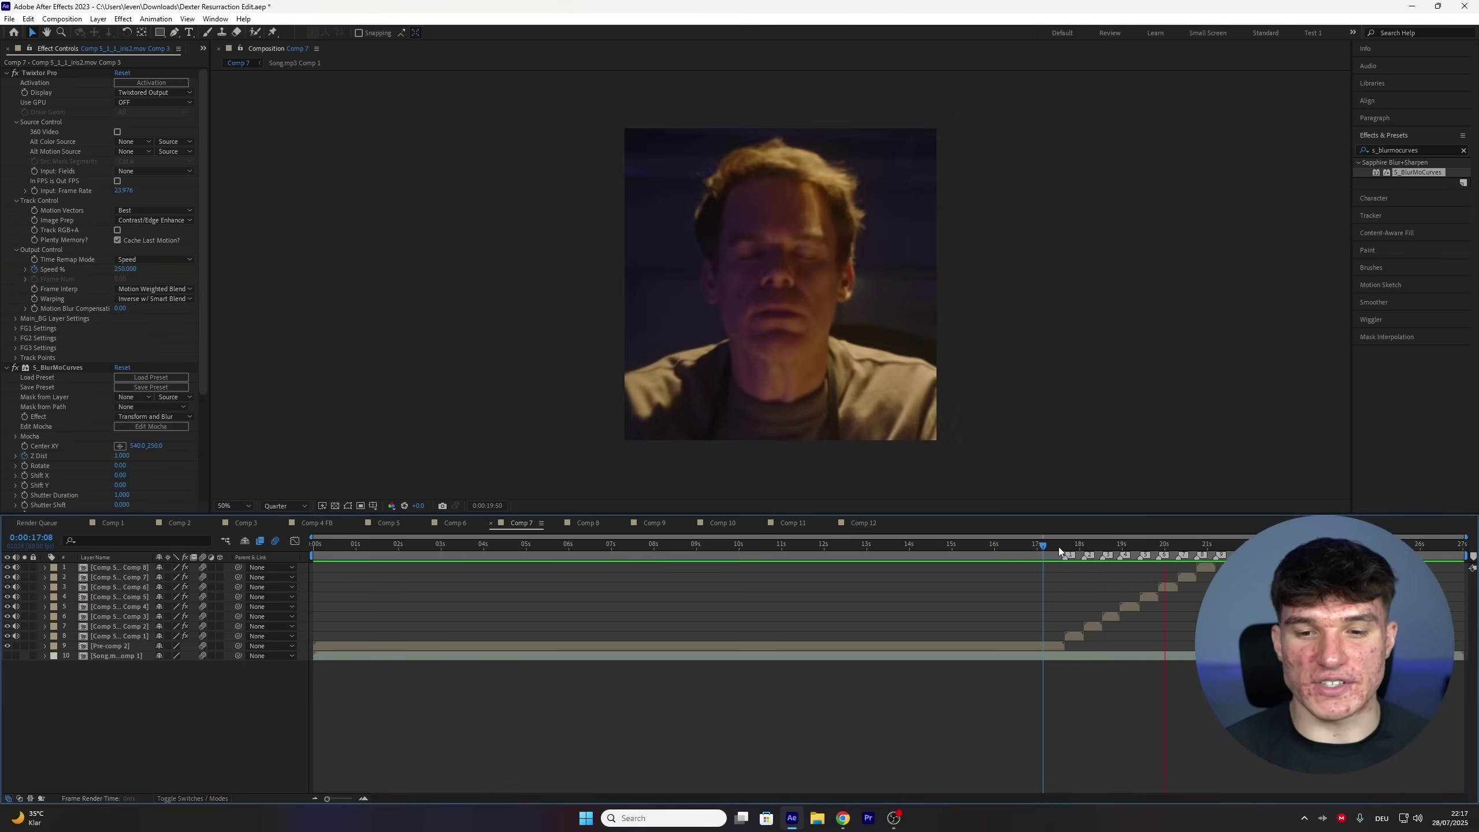
{"action": "key", "text": "space"}
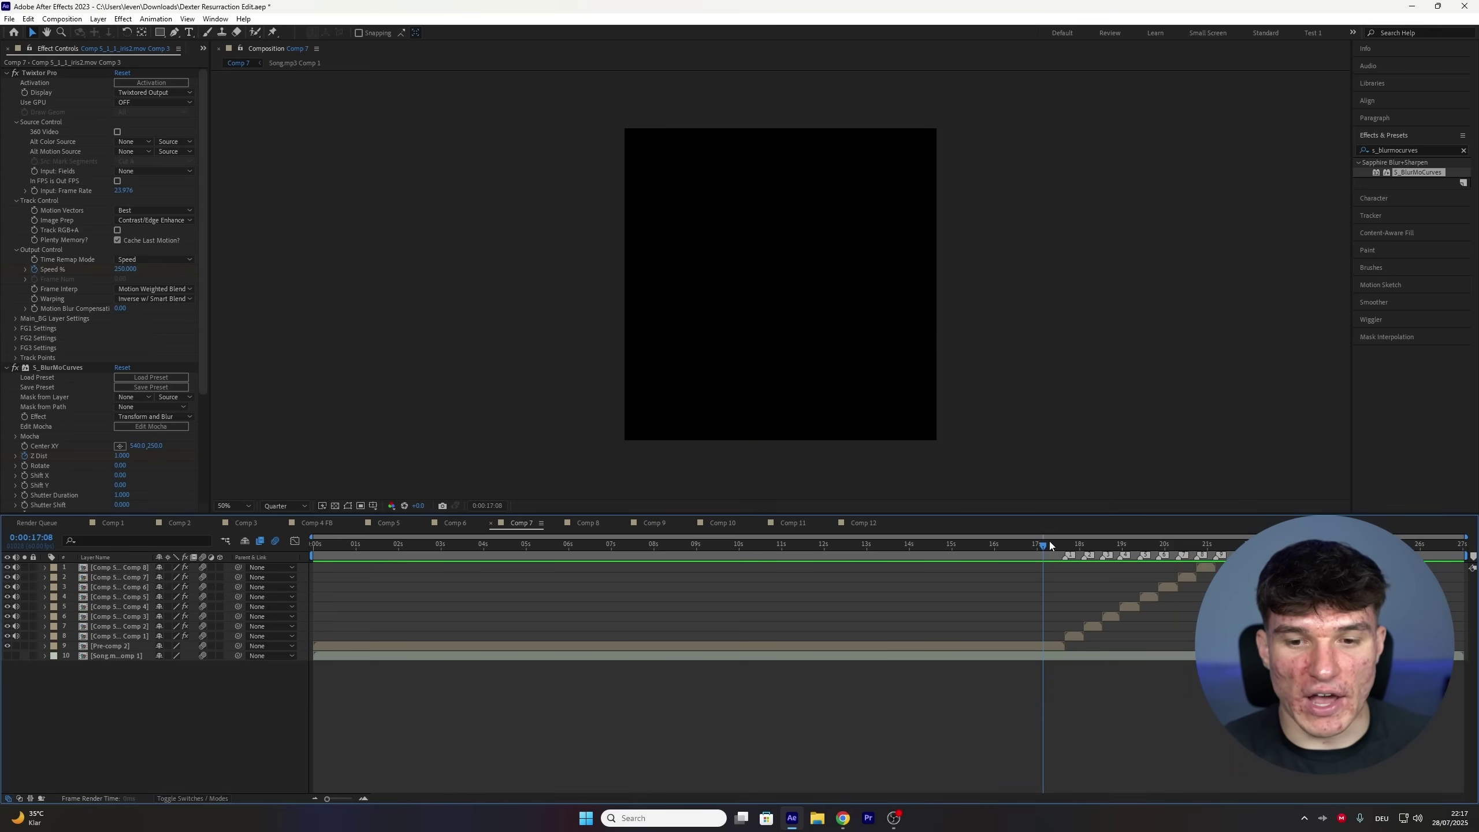
{"action": "left_click_drag", "start_coordinate": [1047, 543], "coordinate": [1019, 545]}
{"action": "key", "text": "space"}
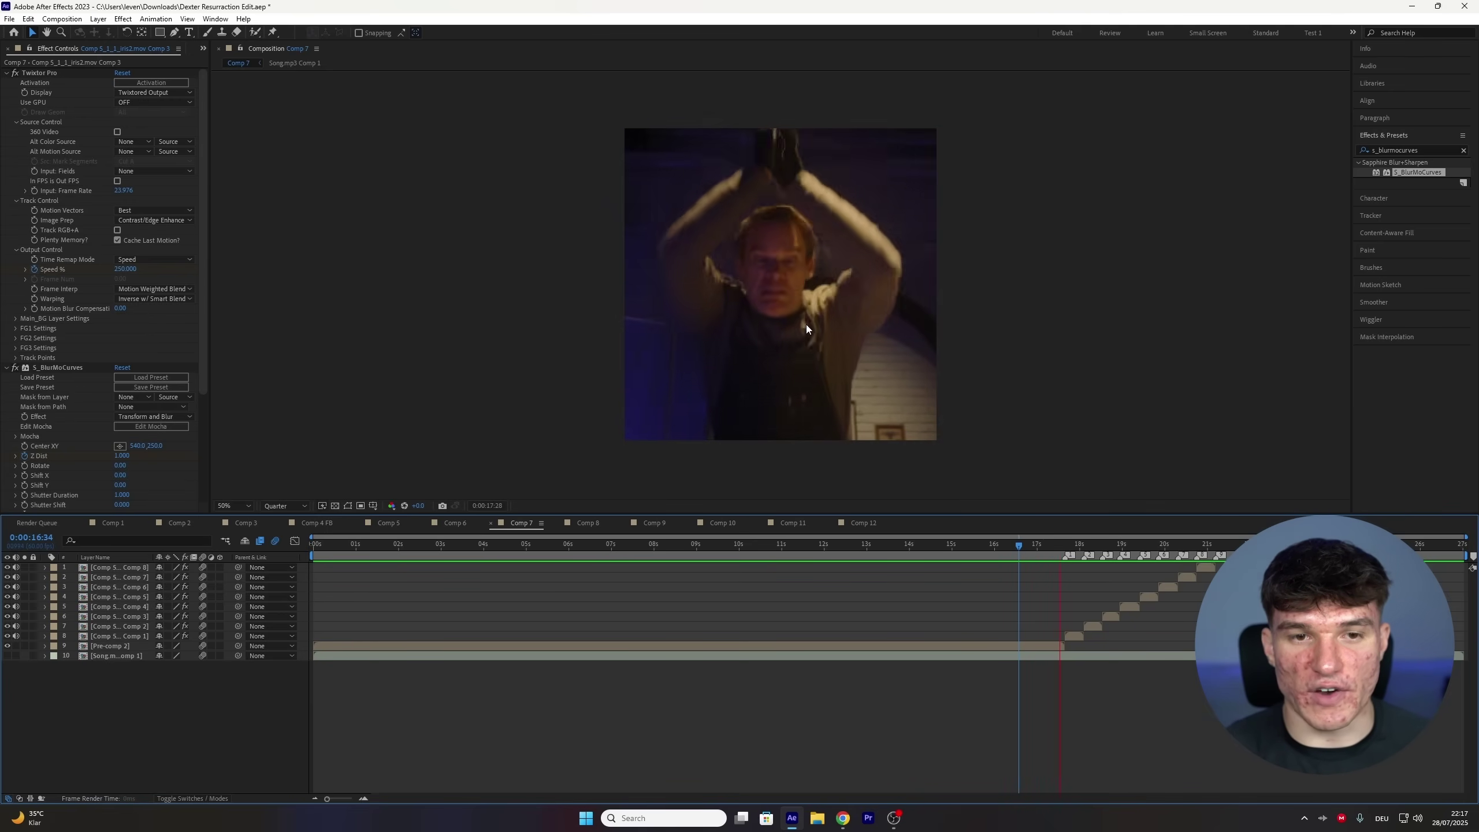
{"action": "key", "text": "space"}
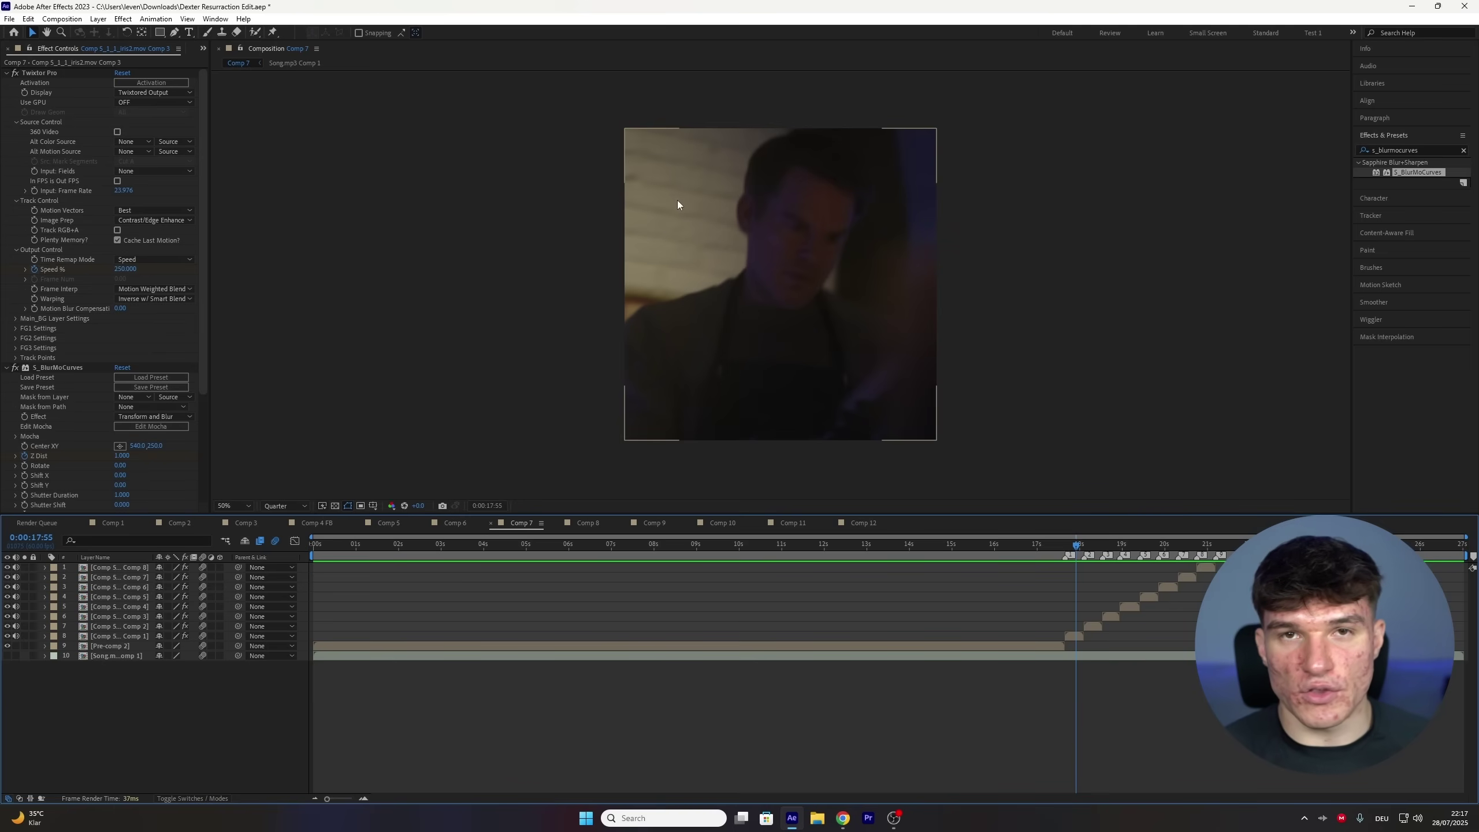
- Create a white solid at composition size above all clips in Comp 7
{"action": "left_click_drag", "start_coordinate": [327, 800], "coordinate": [348, 799]}
{"action": "left_click", "coordinate": [97, 18]}
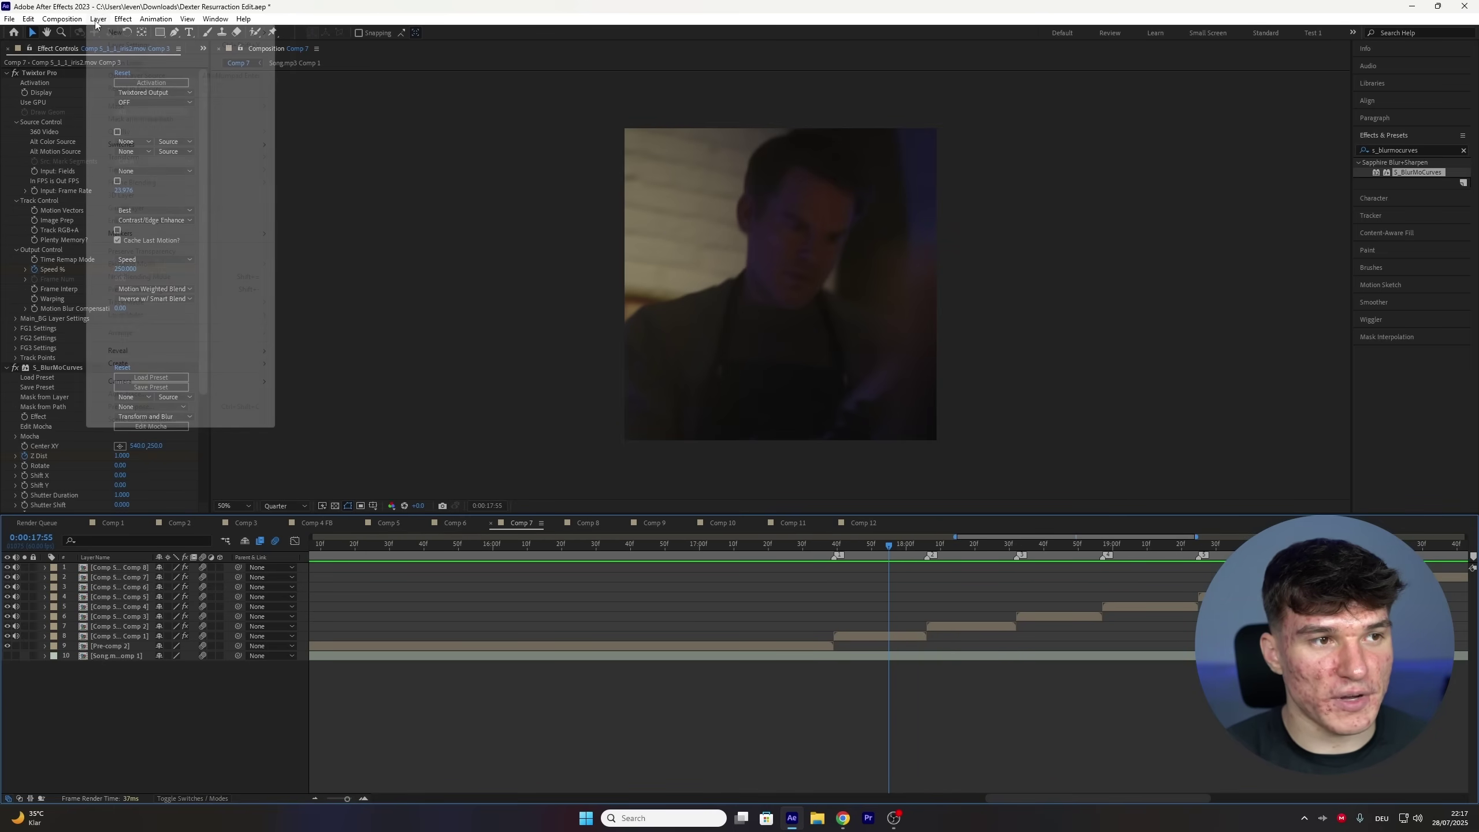
{"action": "mouse_move", "coordinate": [125, 33]}
{"action": "left_click", "coordinate": [304, 45]}
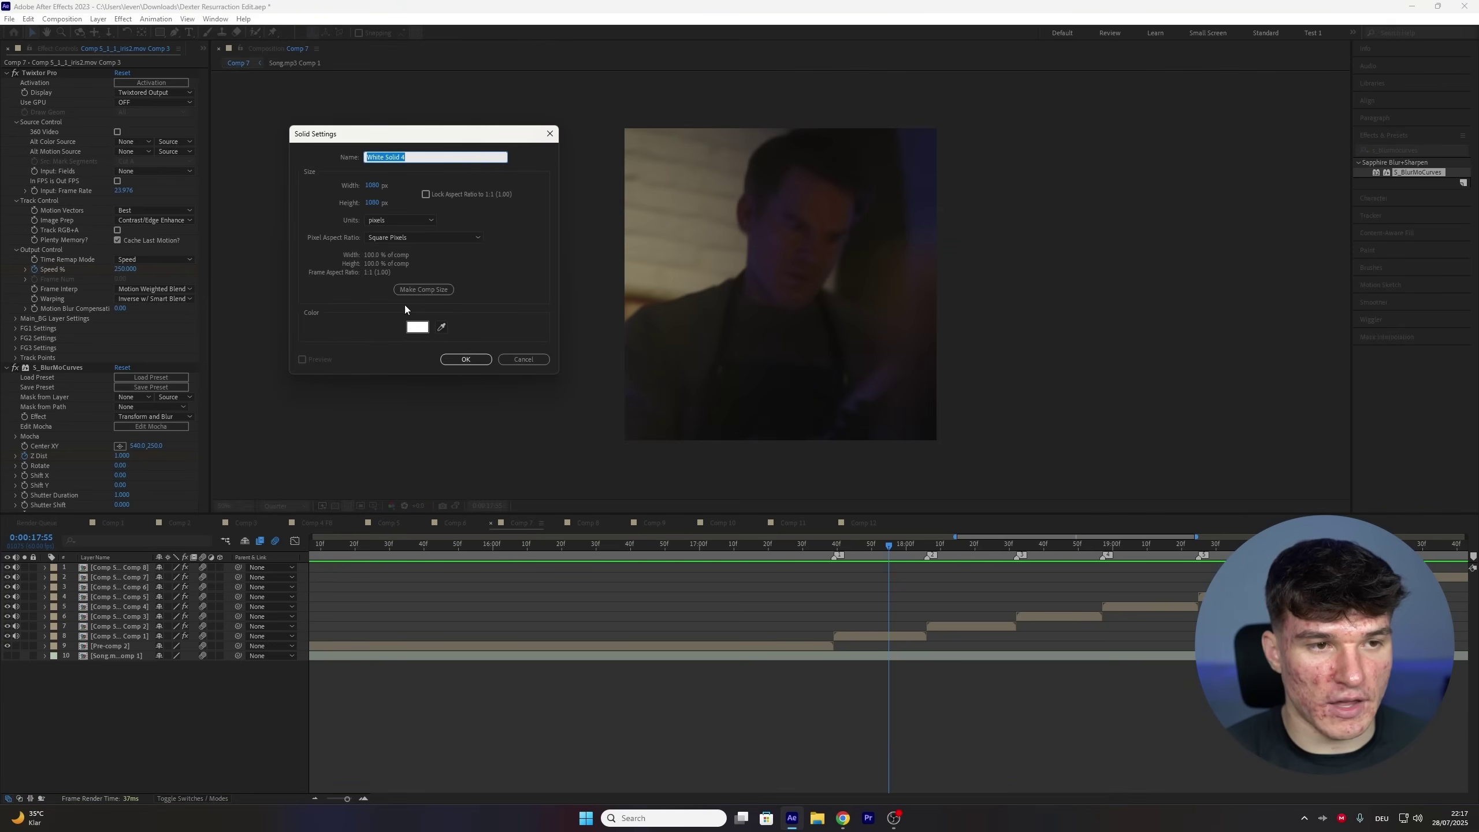
{"action": "left_click", "coordinate": [477, 359]}
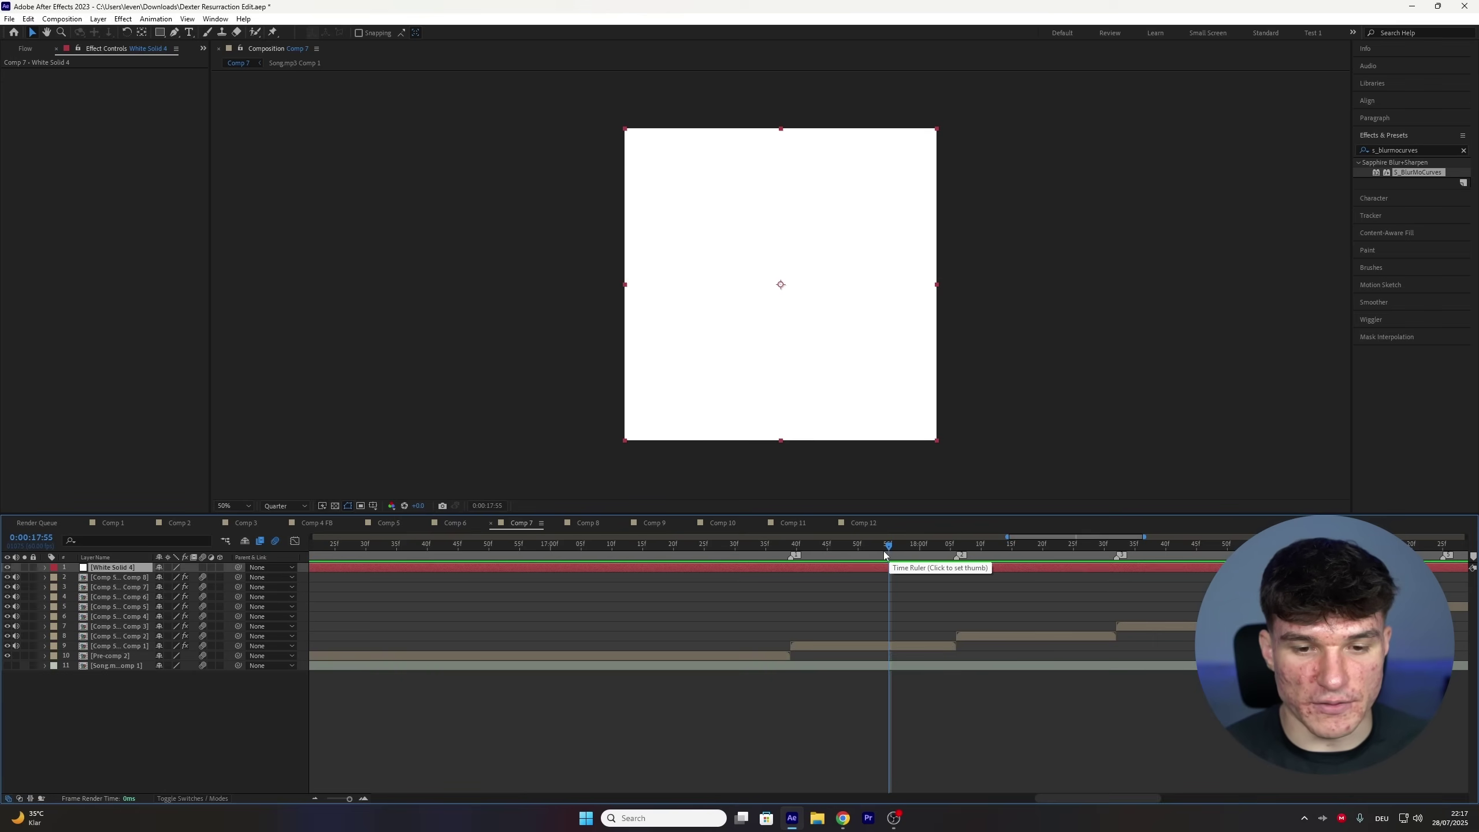
- Trim the white solid to the span from 0:00:17:24 to 0:00:17:55 around the first marker, deleting the outer parts
{"action": "key", "text": "ctrl+shift+d"}
{"action": "left_click_drag", "start_coordinate": [888, 548], "coordinate": [701, 556]}
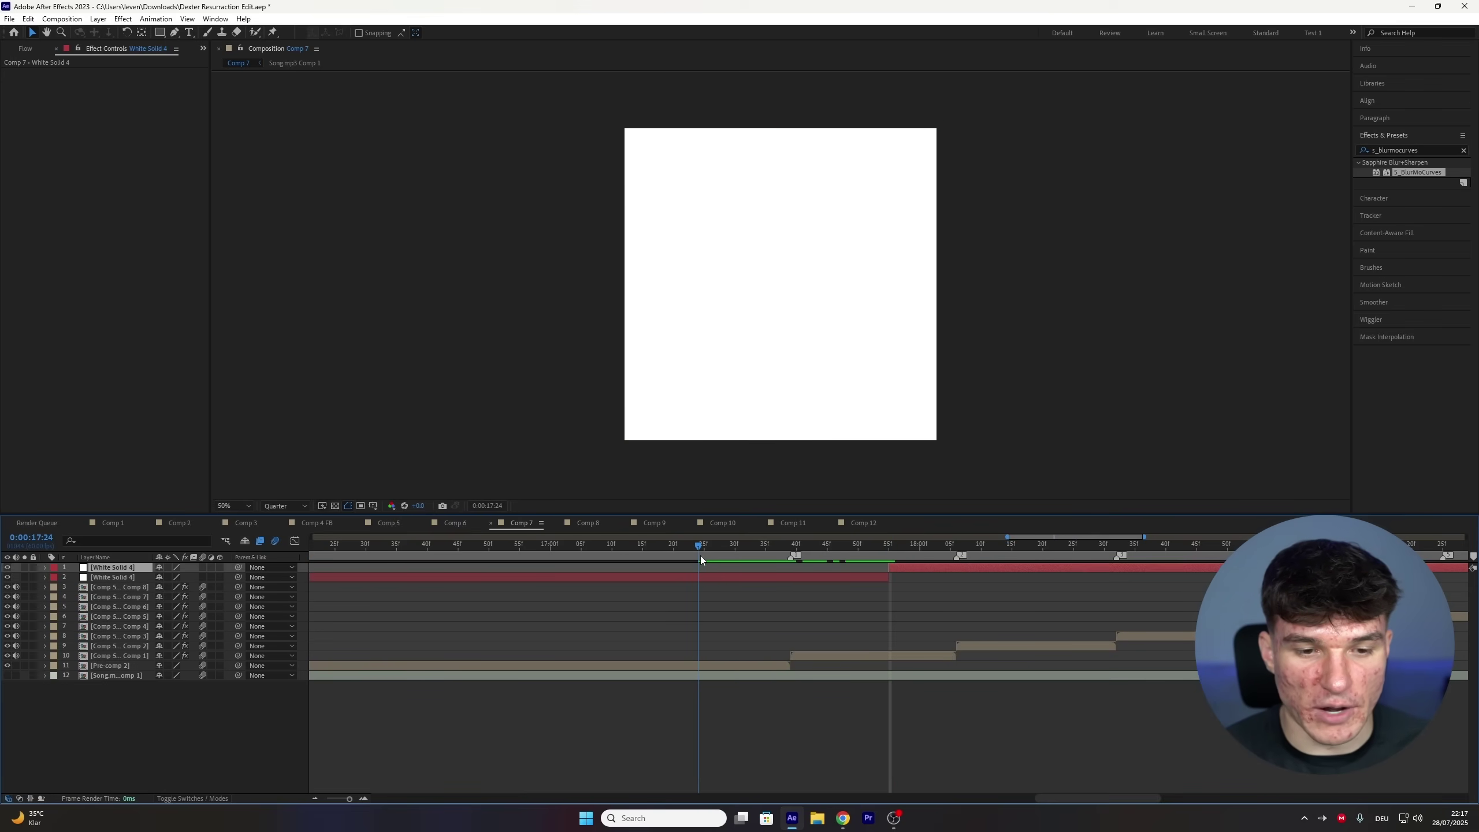
{"action": "left_click", "coordinate": [707, 577]}
{"action": "key", "text": "ctrl+shift+d"}
{"action": "left_click", "coordinate": [687, 587]}
{"action": "key", "text": "Delete"}
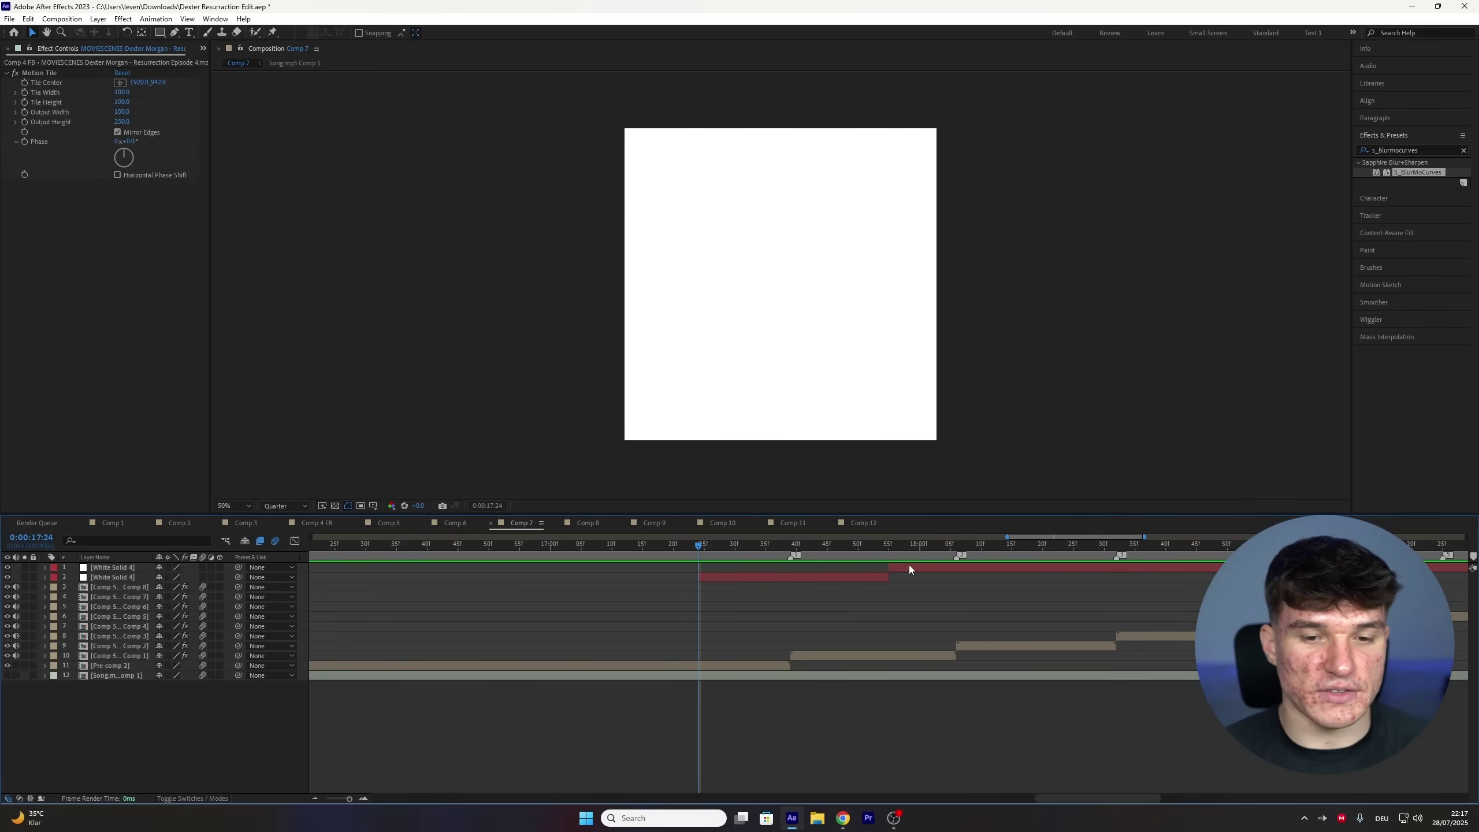
{"action": "left_click", "coordinate": [906, 567]}
{"action": "key", "text": "Delete"}
- Keyframe the white solid's Opacity at 0% on 0:00:17:24 and at 100% on the first marker, 0:00:17:39
{"action": "left_click", "coordinate": [807, 567]}
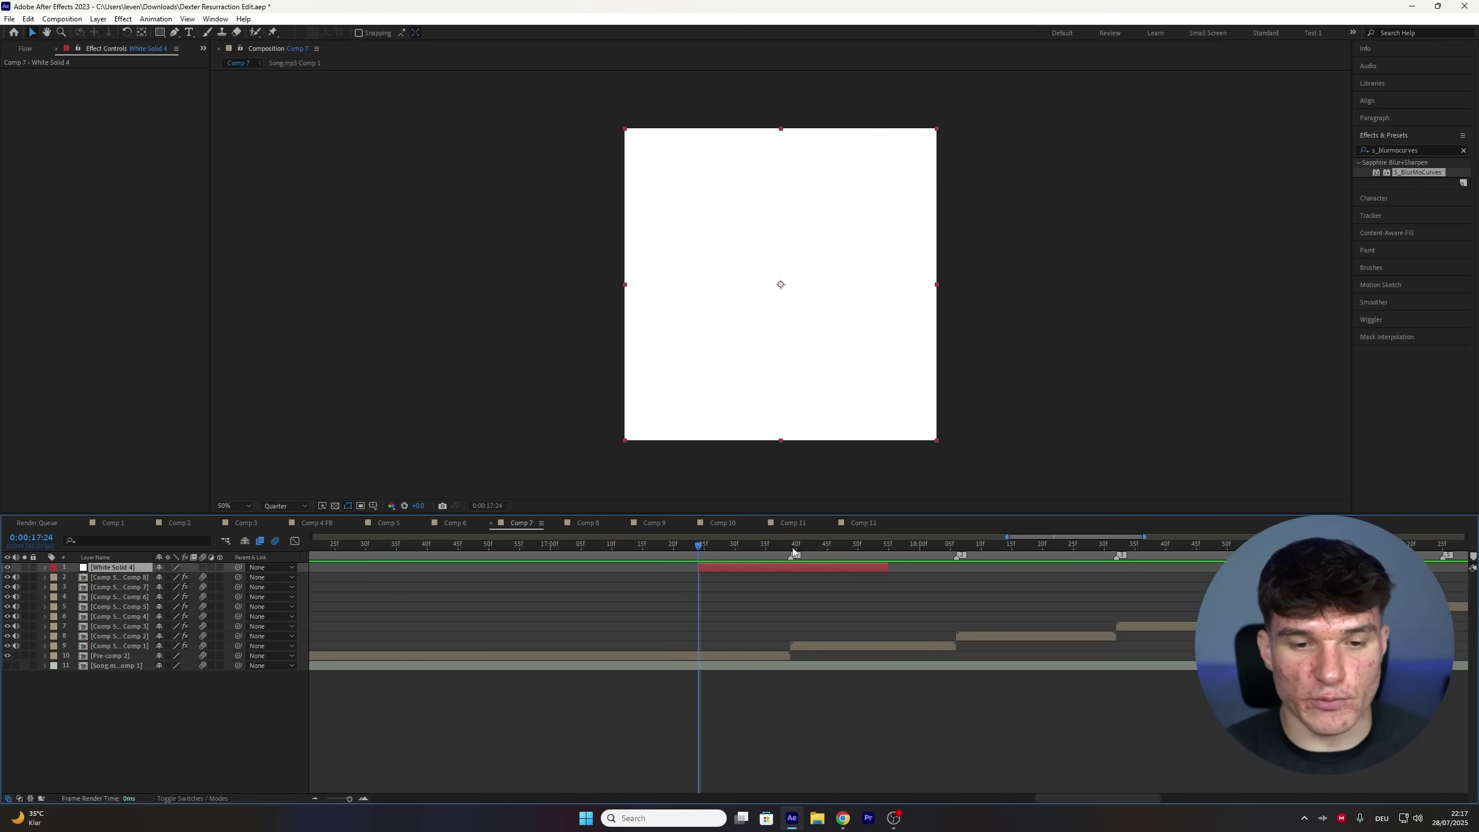
{"action": "key", "text": "t"}
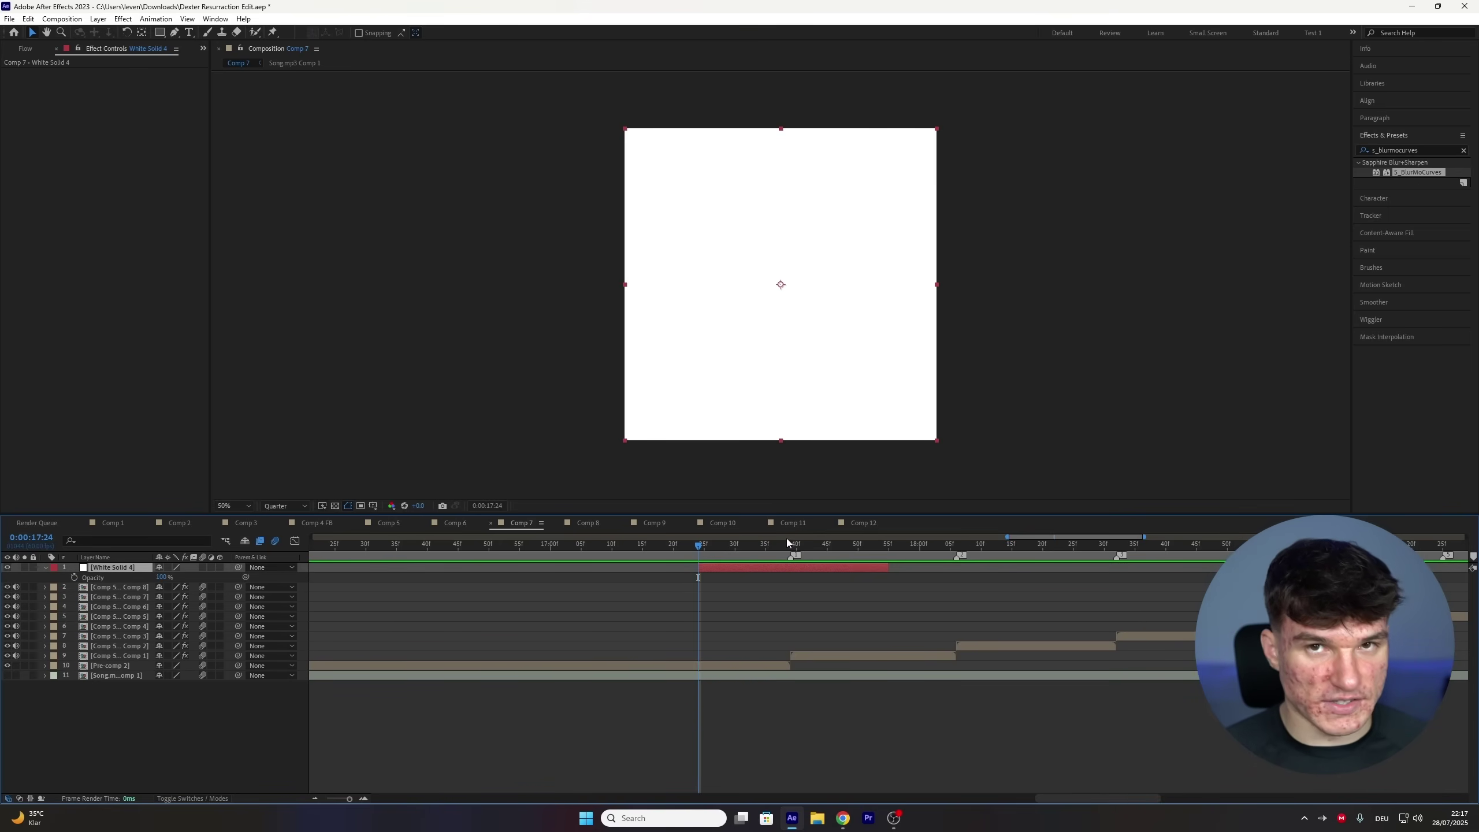
{"action": "left_click", "coordinate": [74, 577]}
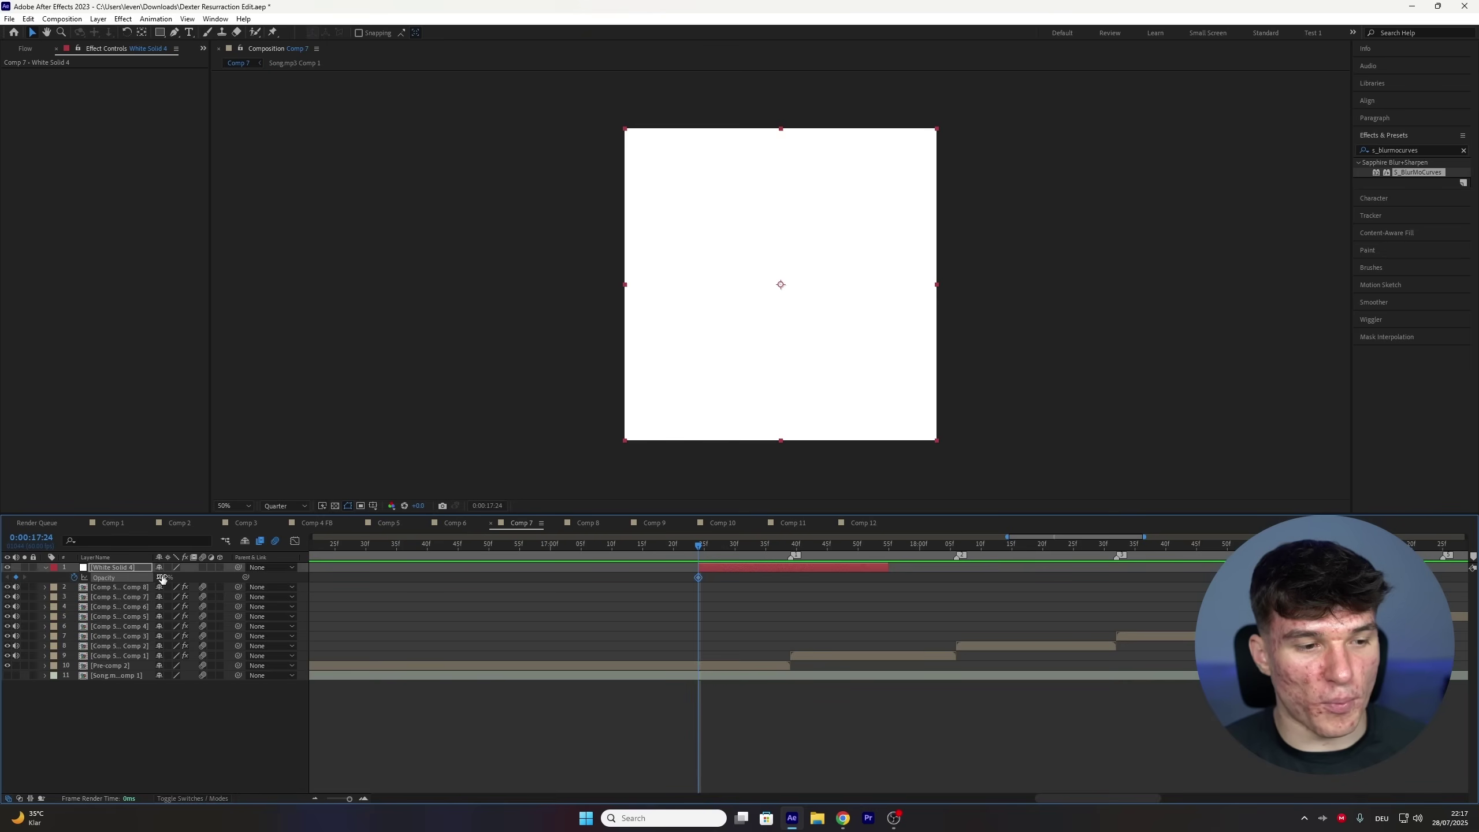
{"action": "left_click_drag", "start_coordinate": [161, 576], "coordinate": [90, 577]}
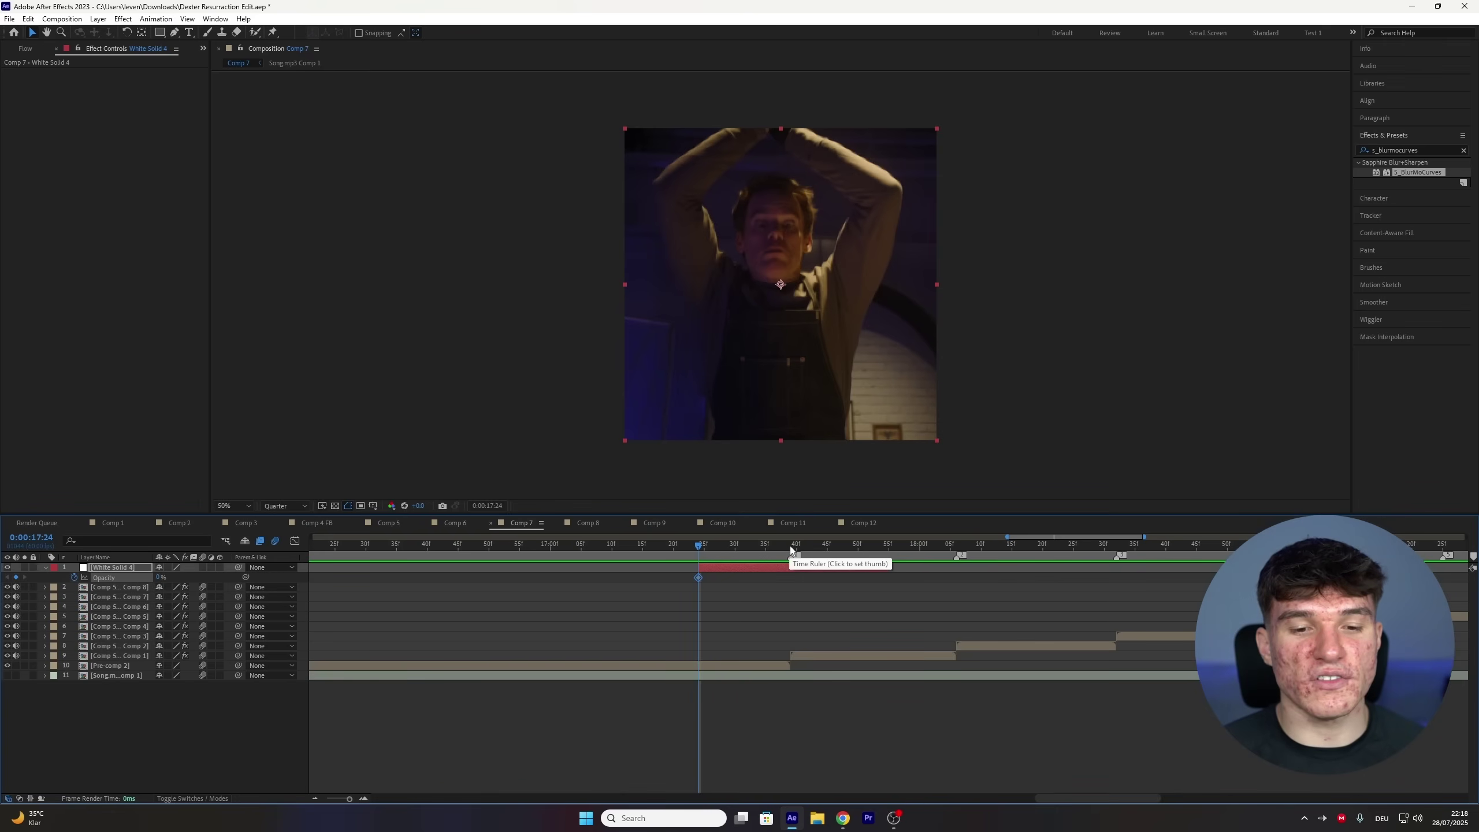
{"action": "left_click", "coordinate": [793, 546]}
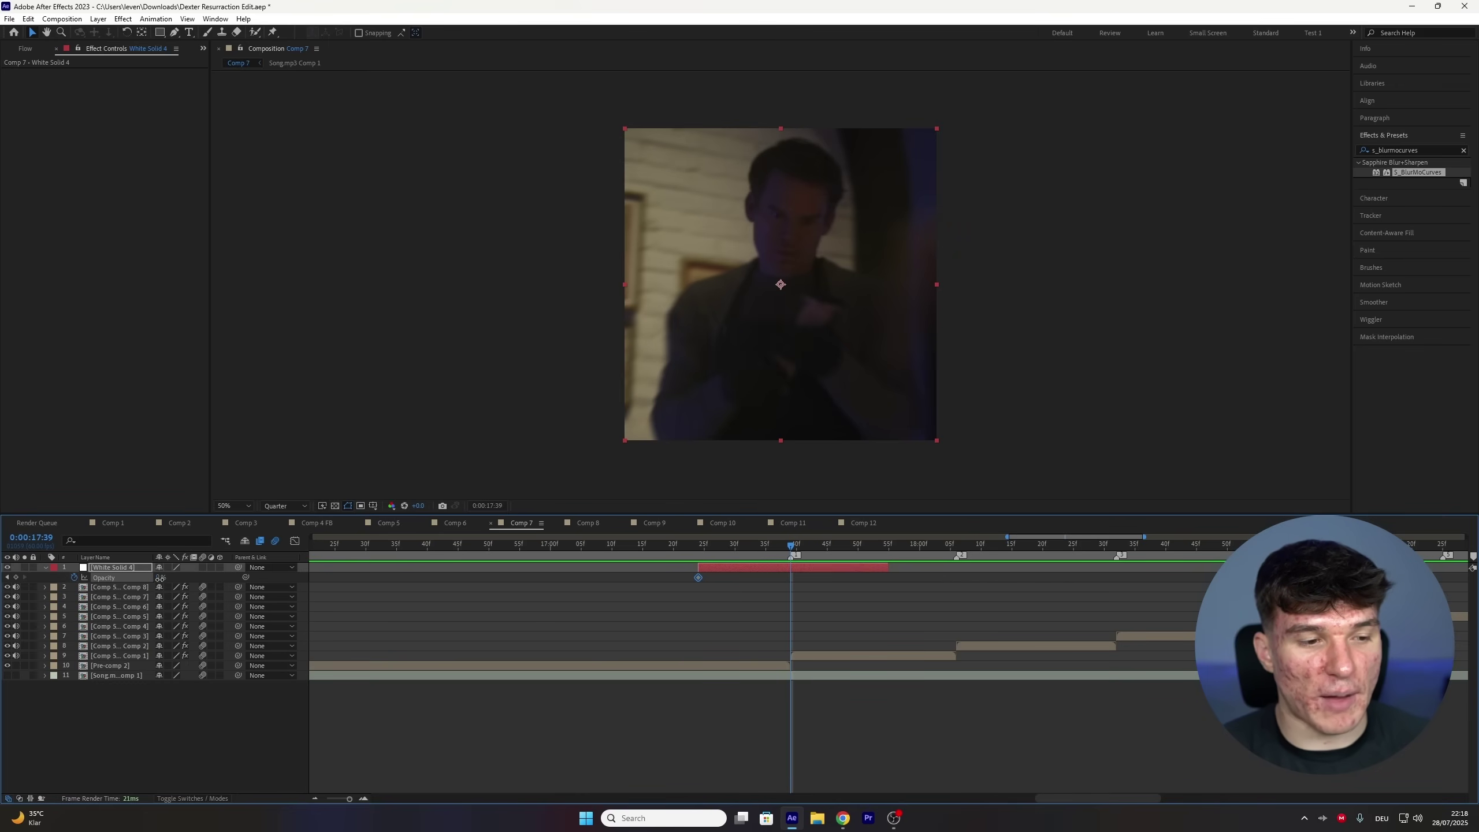
{"action": "left_click_drag", "start_coordinate": [160, 579], "coordinate": [227, 579]}
- Add an Opacity keyframe of 0% at the solid's end, 0:00:17:55, and play back the white flash
{"action": "left_click_drag", "start_coordinate": [793, 548], "coordinate": [888, 549]}
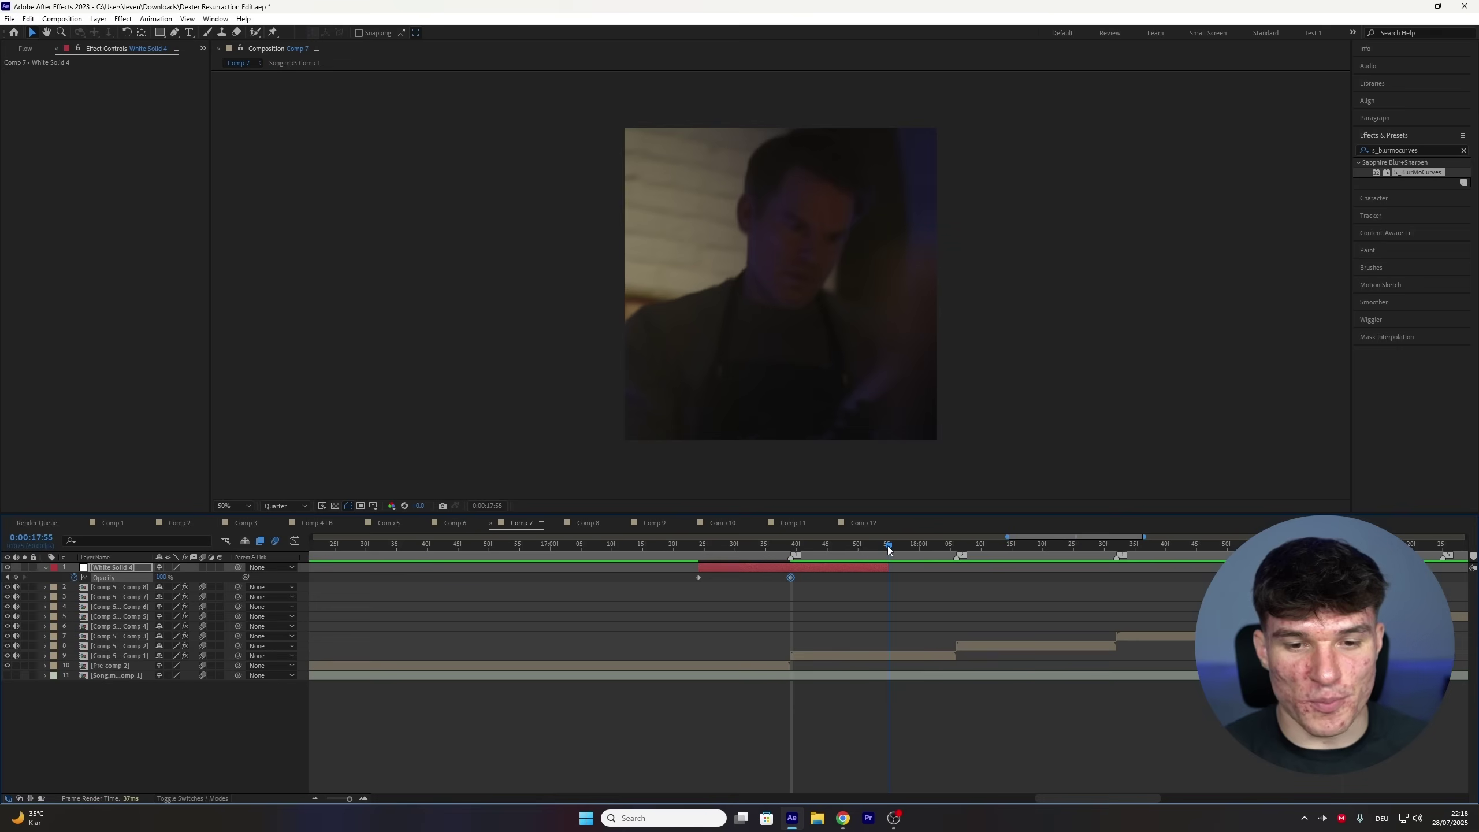
{"action": "left_click", "coordinate": [162, 578]}
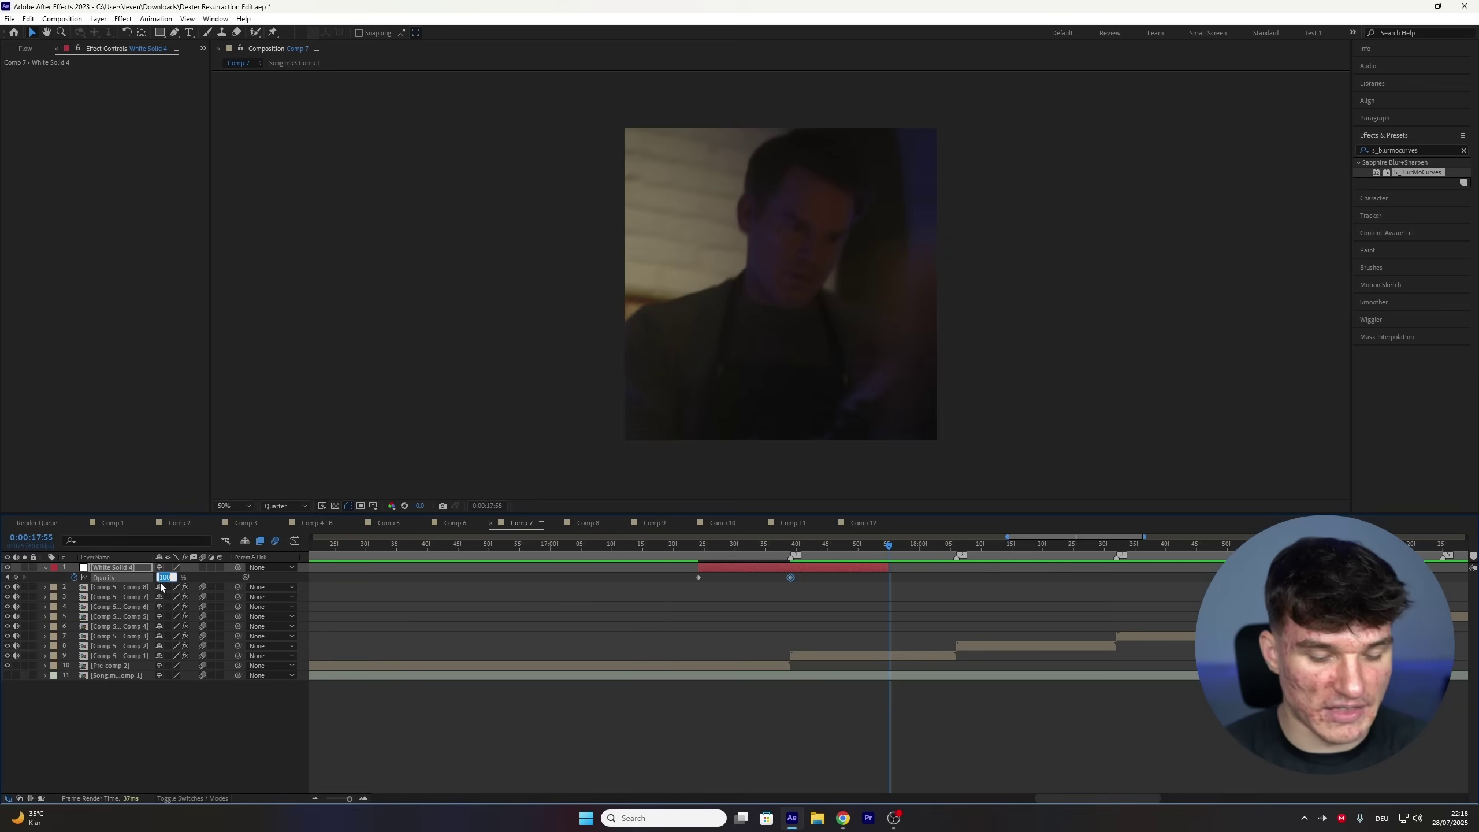
{"action": "type", "text": "0"}
{"action": "key", "text": "Return"}
{"action": "left_click_drag", "start_coordinate": [678, 551], "coordinate": [661, 563]}
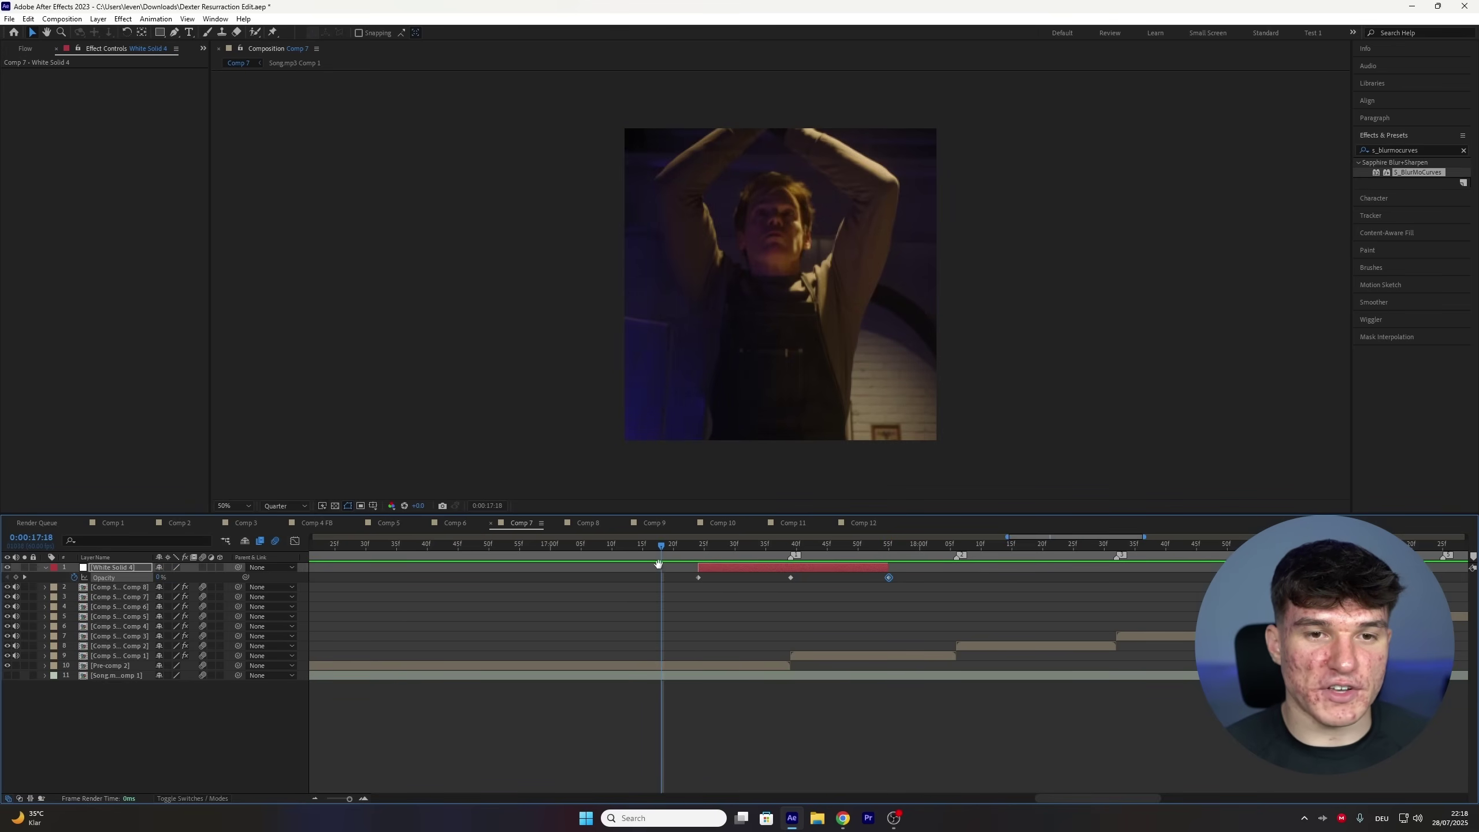
{"action": "key", "text": "space"}
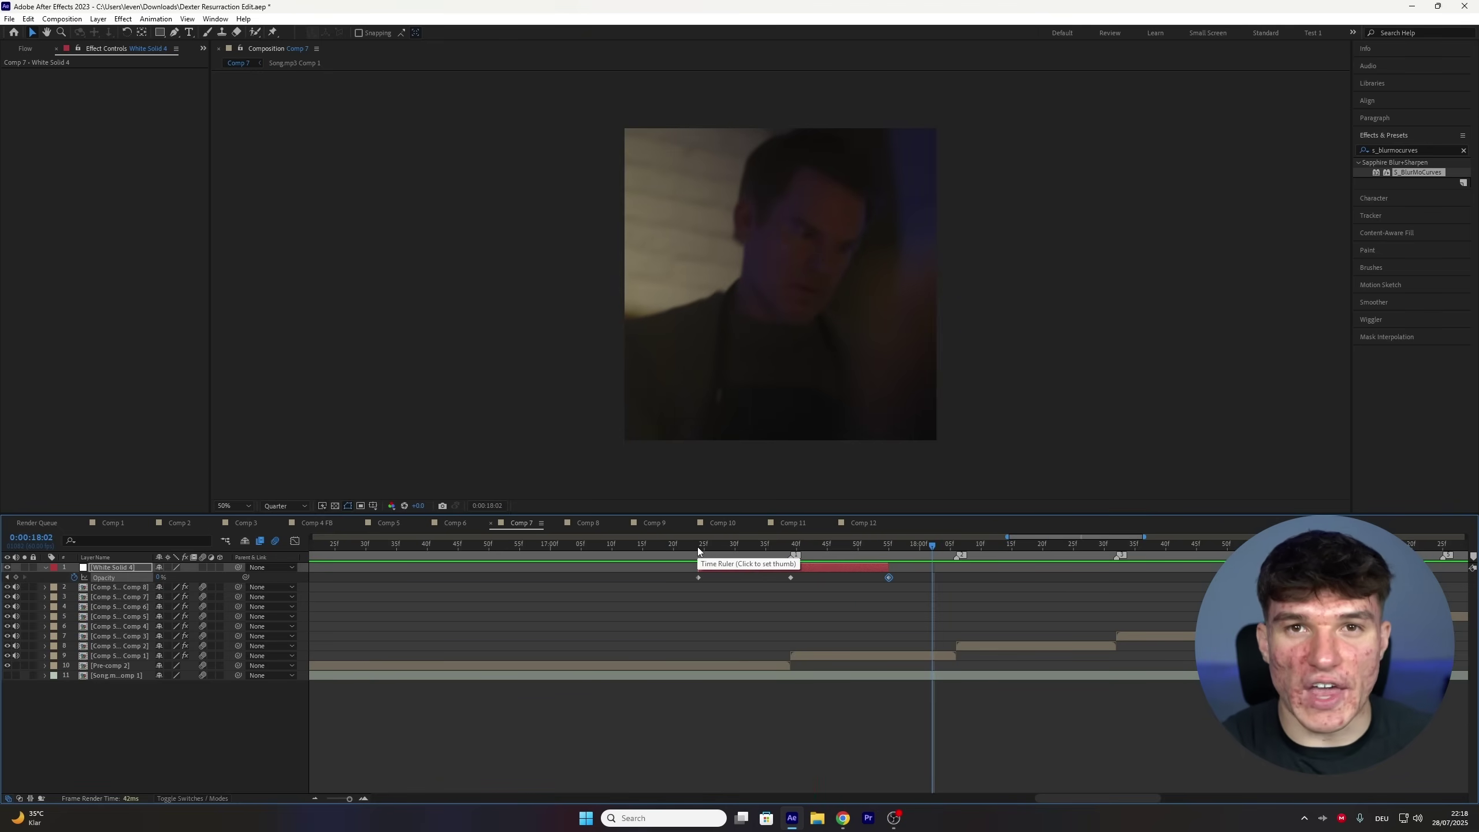
- Apply Easy Ease to all three Opacity keyframes of the white solid
{"action": "left_click_drag", "start_coordinate": [950, 598], "coordinate": [688, 567]}
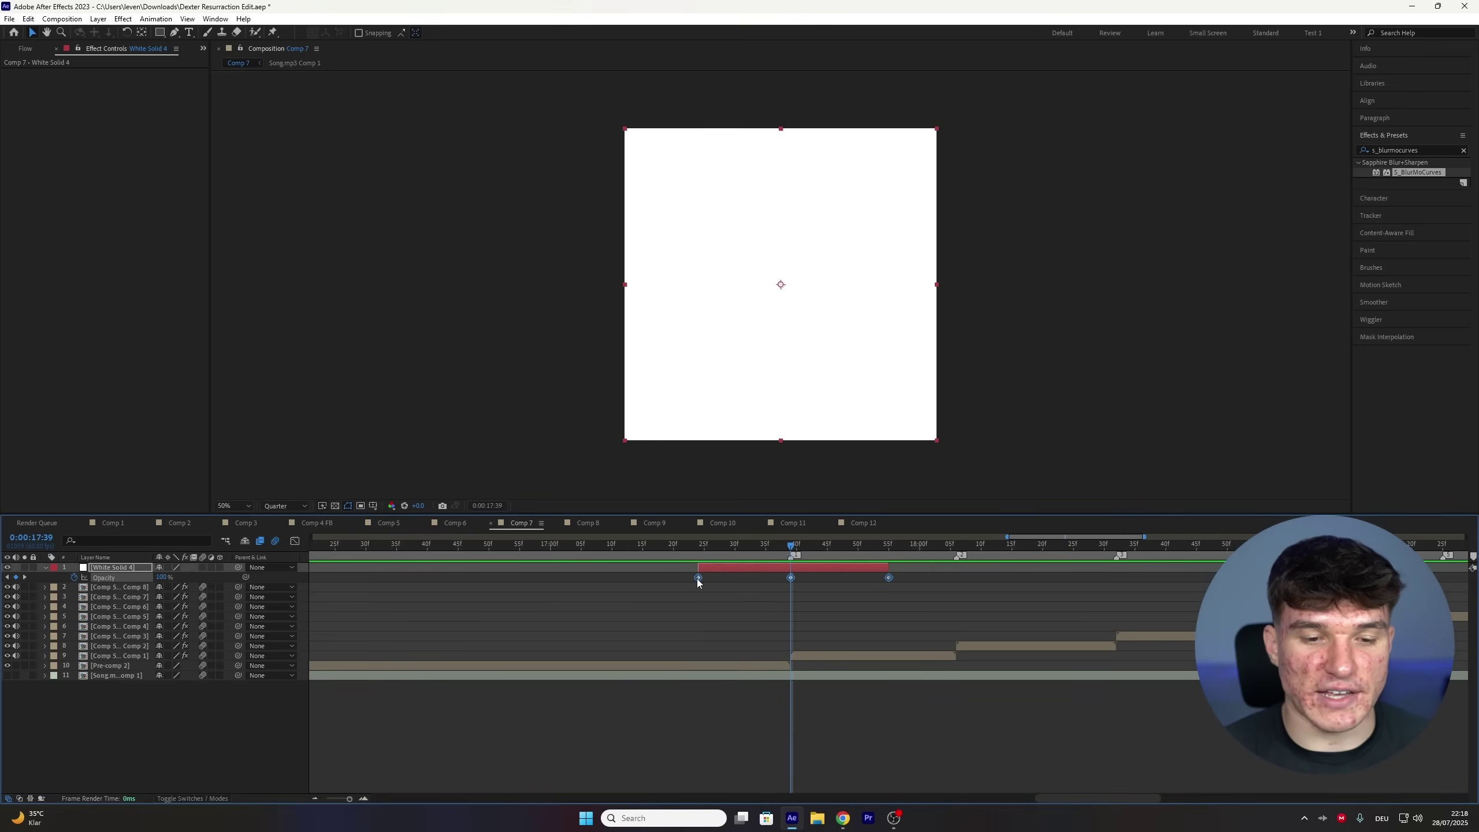
{"action": "right_click", "coordinate": [697, 578]}
{"action": "mouse_move", "coordinate": [768, 637]}
{"action": "left_click", "coordinate": [874, 679]}
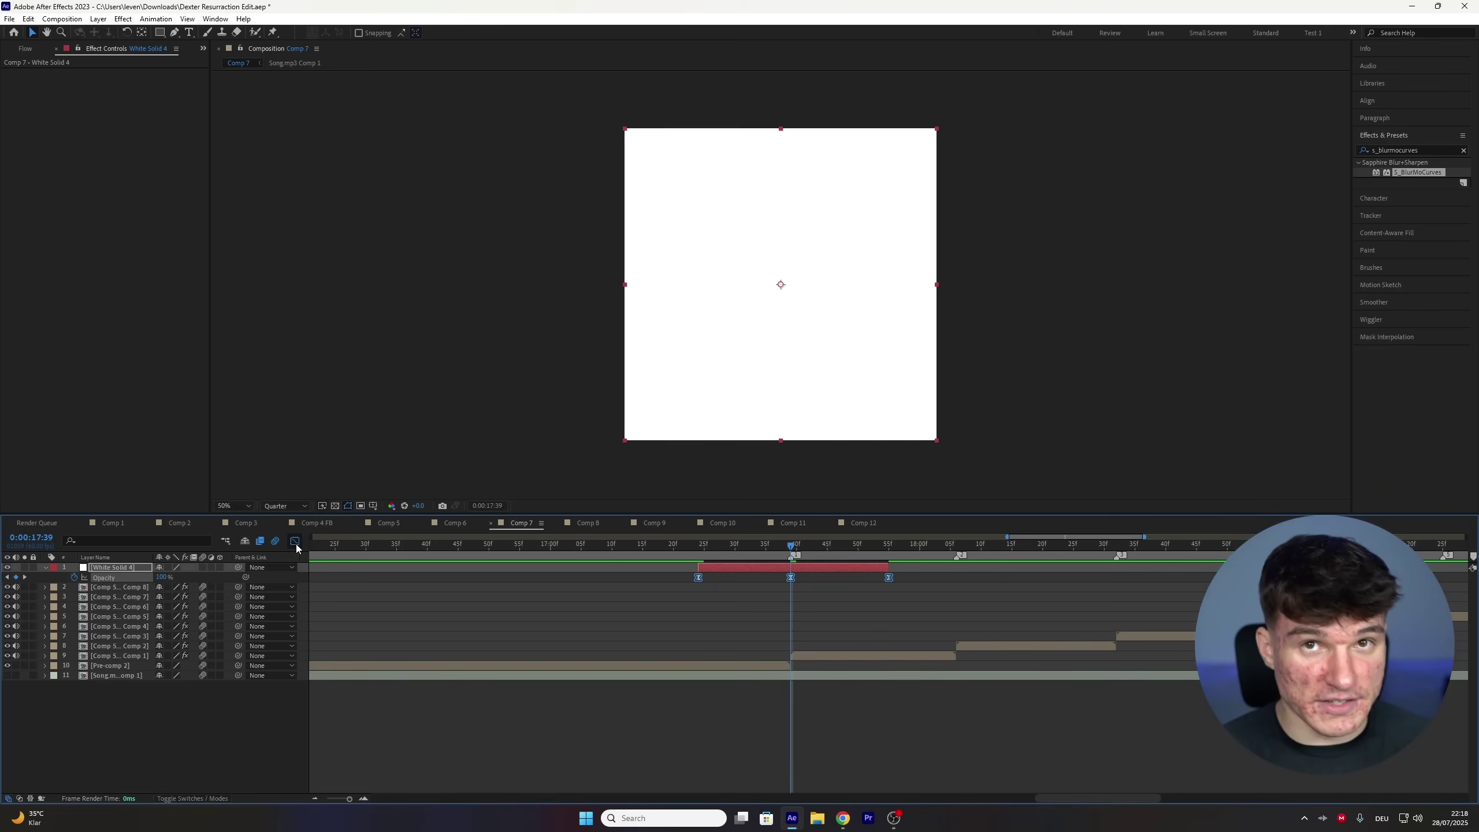
- Reshape the solid's Opacity curve into a sharp peak with a slow start, a fast drop and a soft tail
{"action": "left_click", "coordinate": [295, 542]}
{"action": "left_click", "coordinate": [698, 762]}
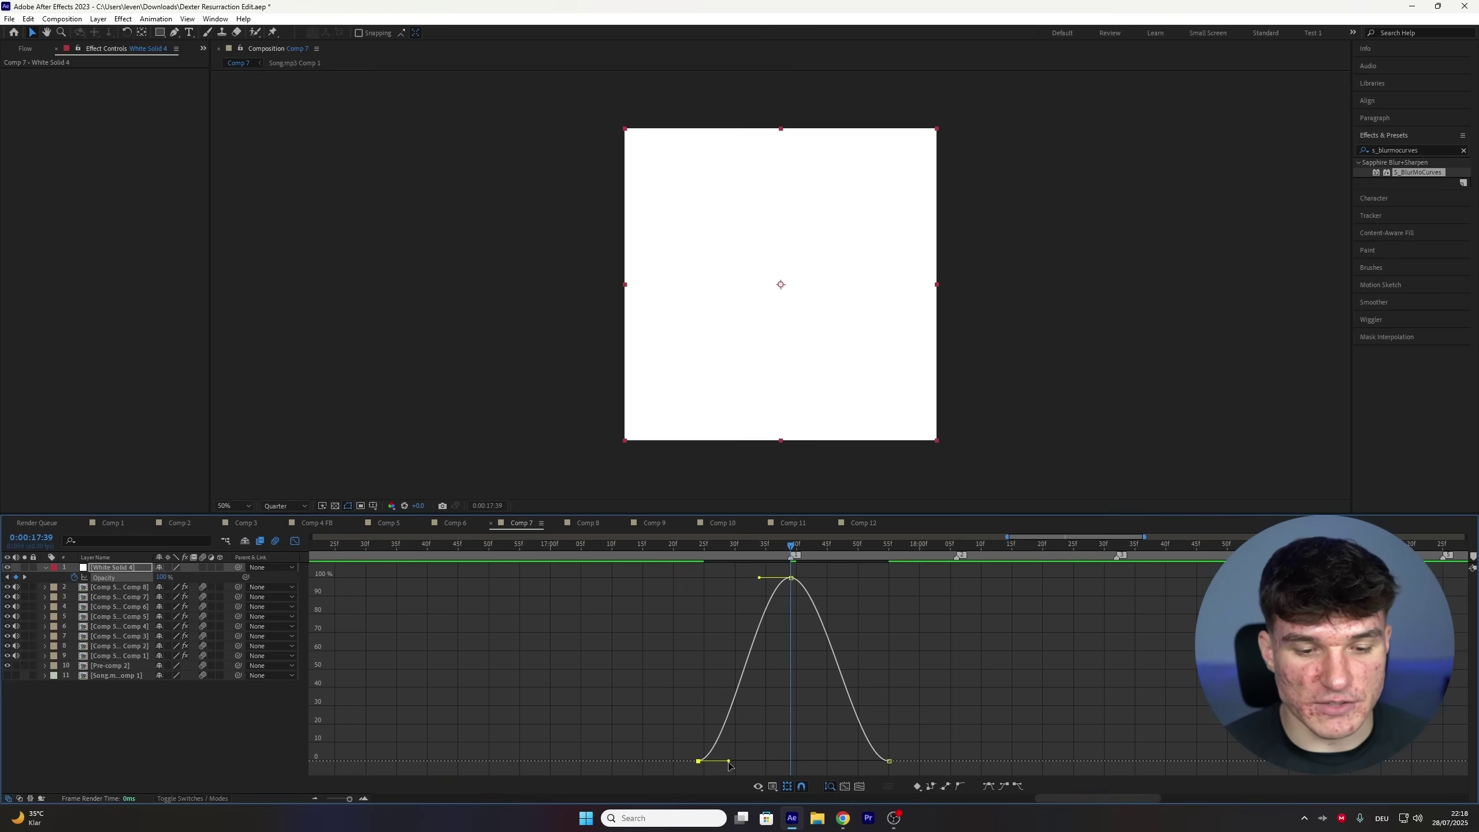
{"action": "left_click_drag", "start_coordinate": [729, 766], "coordinate": [786, 765]}
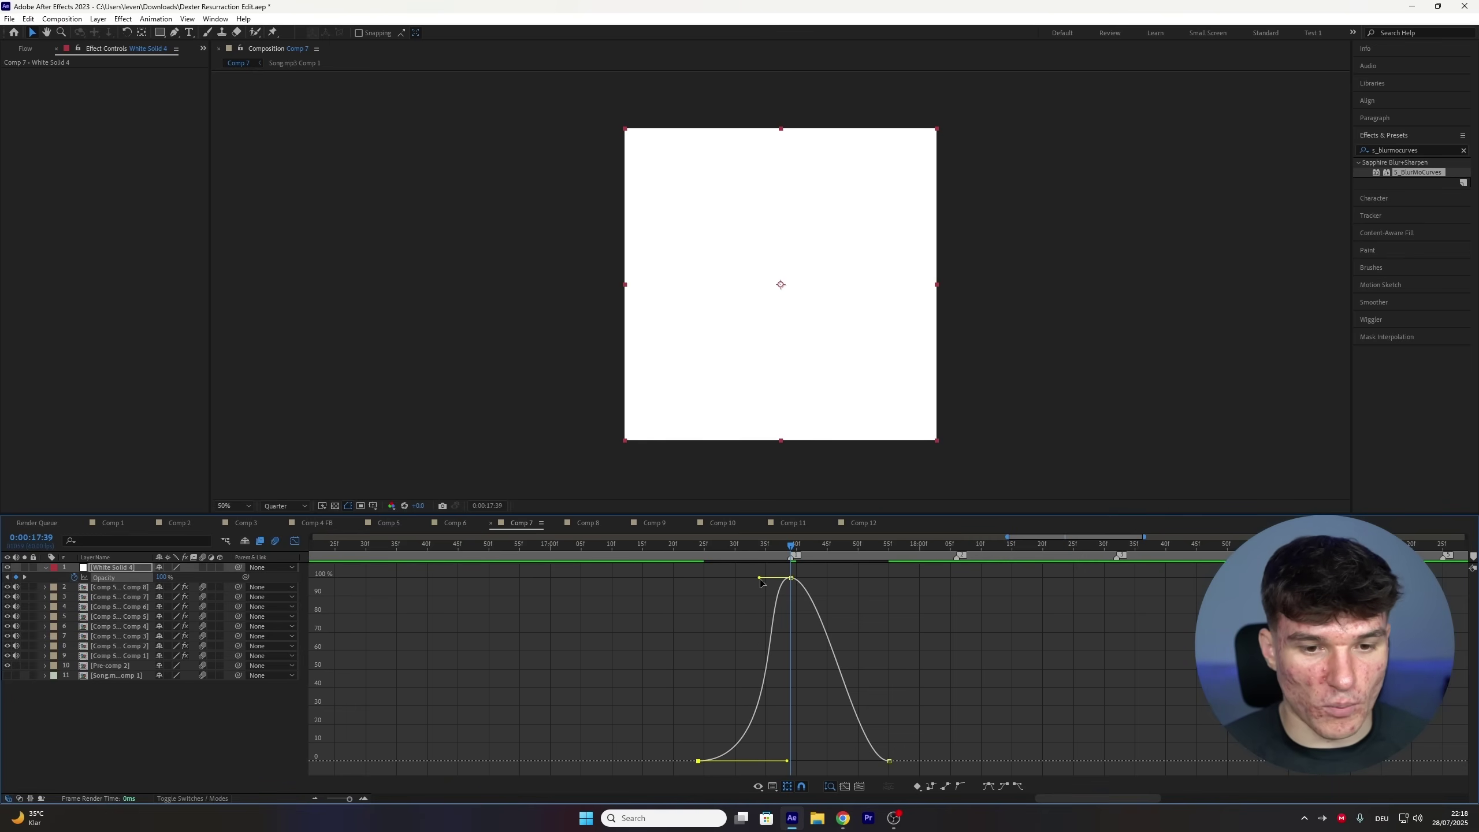
{"action": "left_click_drag", "start_coordinate": [759, 578], "coordinate": [818, 706]}
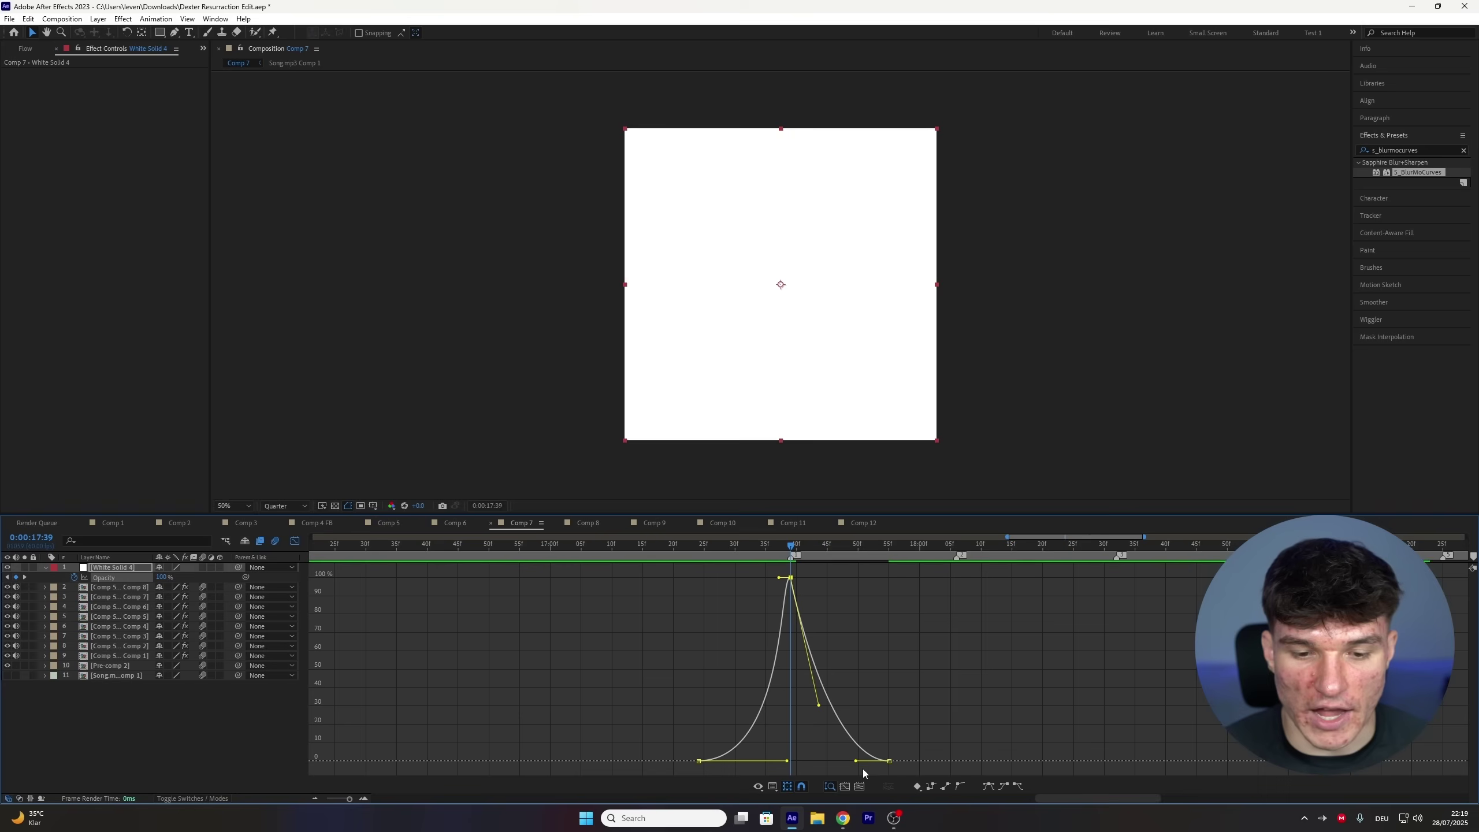
{"action": "left_click_drag", "start_coordinate": [856, 761], "coordinate": [824, 763]}
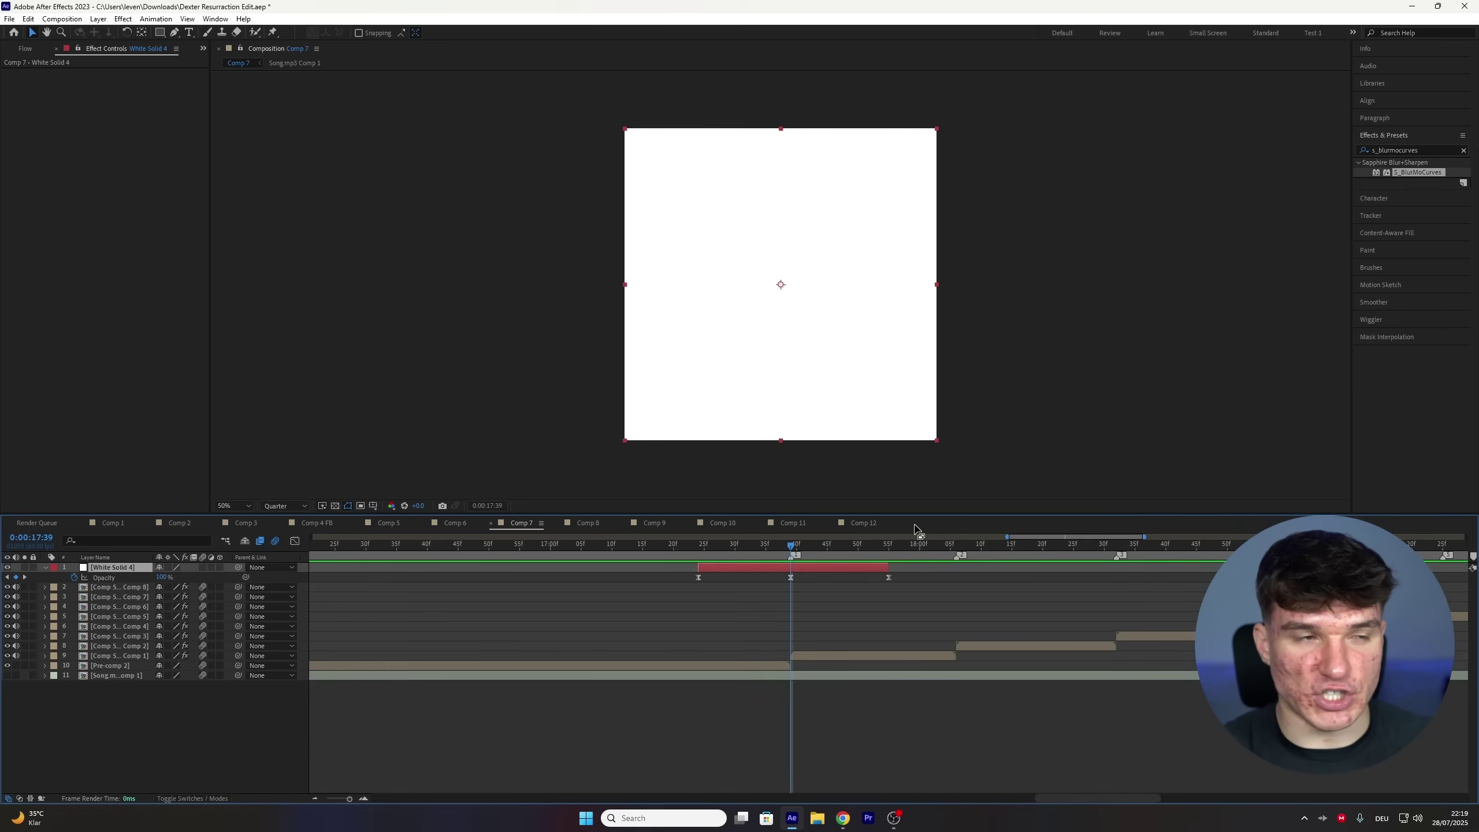
- Add an adjustment layer trimmed to the white solid's span, from 0:00:17:24 to 0:00:17:55, deleting the leftover pieces
{"action": "left_click", "coordinate": [98, 18]}
{"action": "mouse_move", "coordinate": [174, 32]}
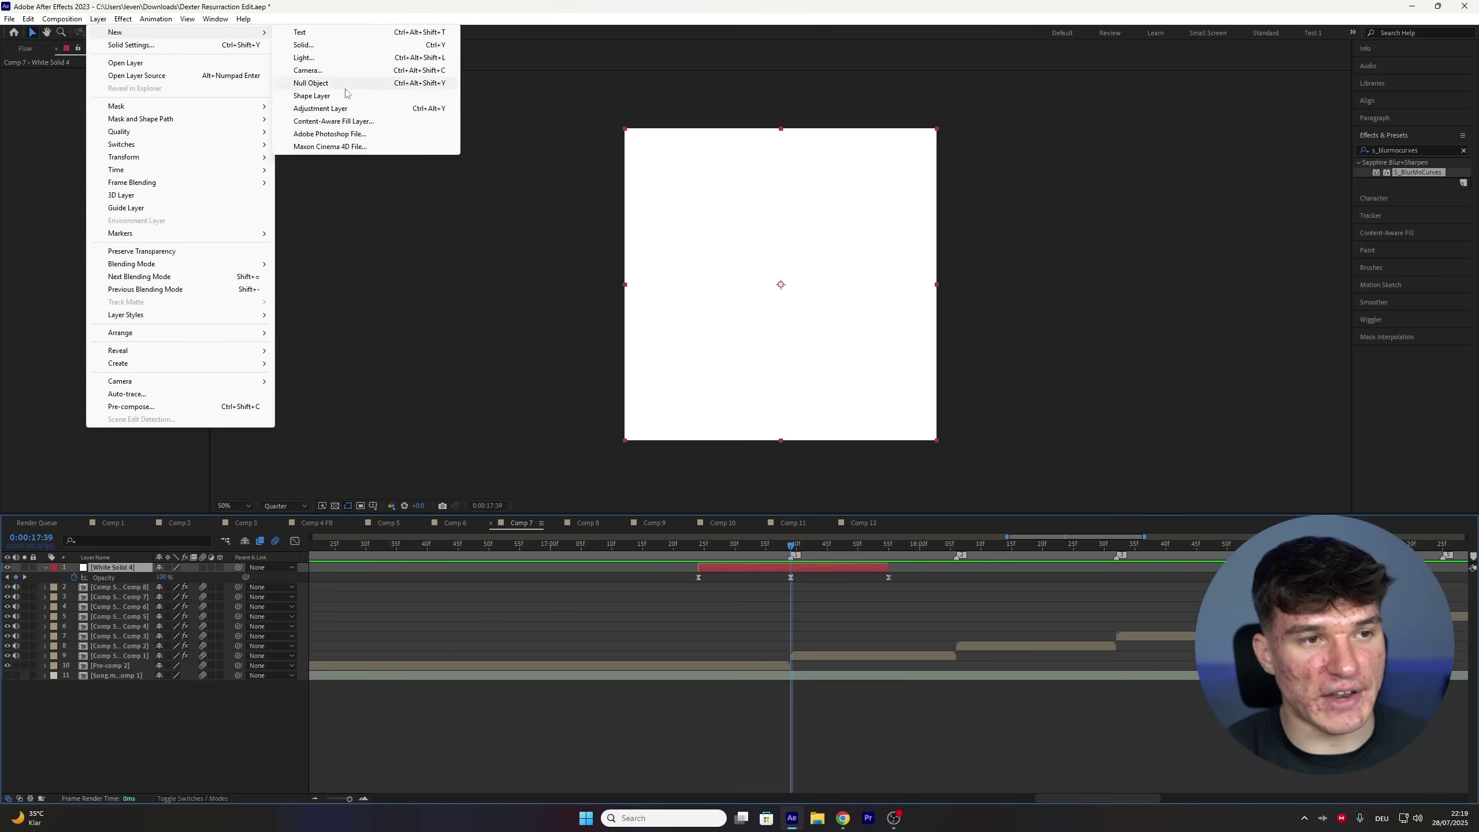
{"action": "left_click", "coordinate": [334, 110]}
{"action": "left_click", "coordinate": [700, 546]}
{"action": "key", "text": "ctrl+shift+d"}
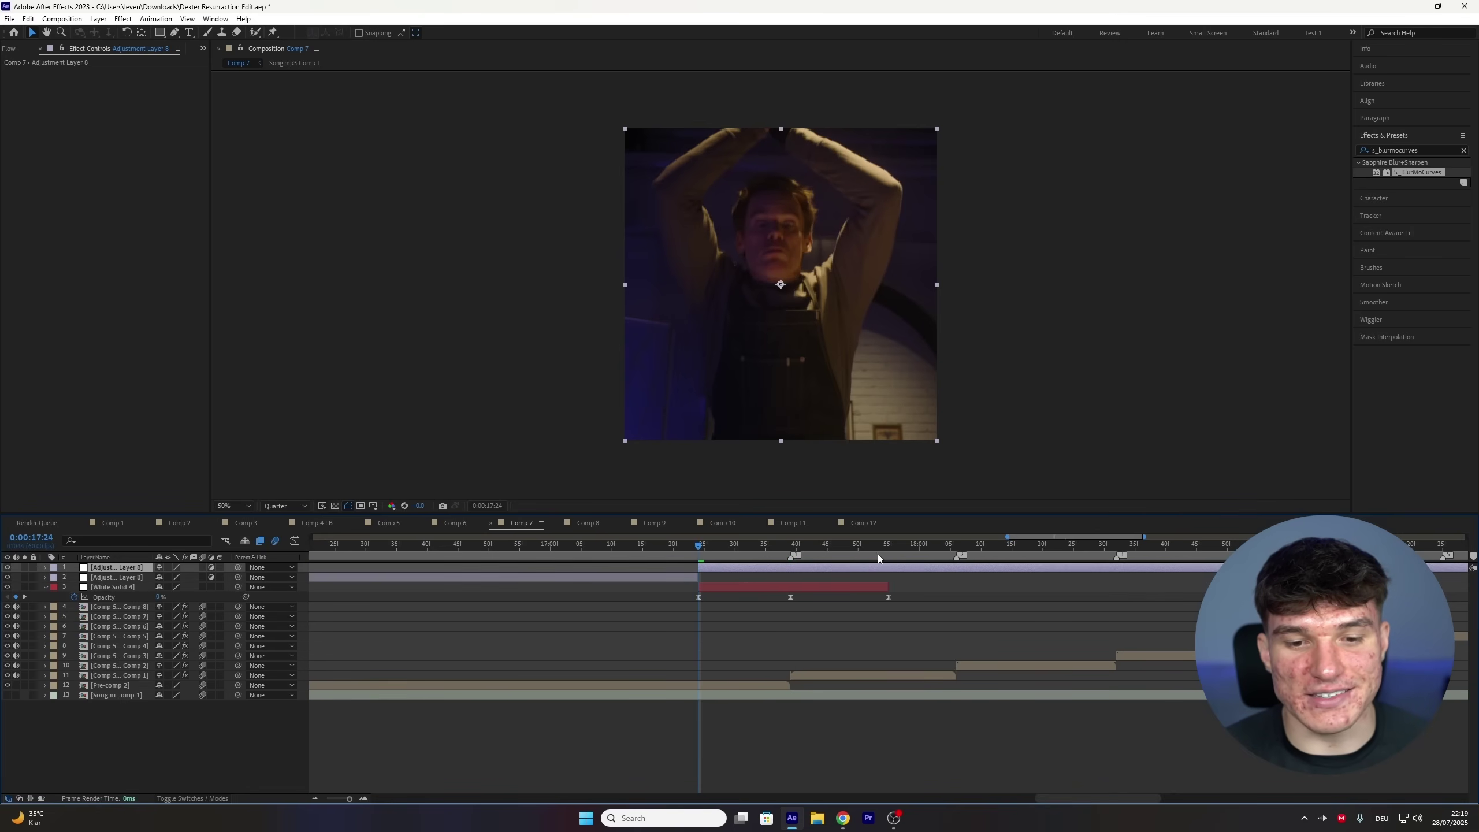
{"action": "left_click", "coordinate": [891, 553]}
{"action": "key", "text": "ctrl+shift+d"}
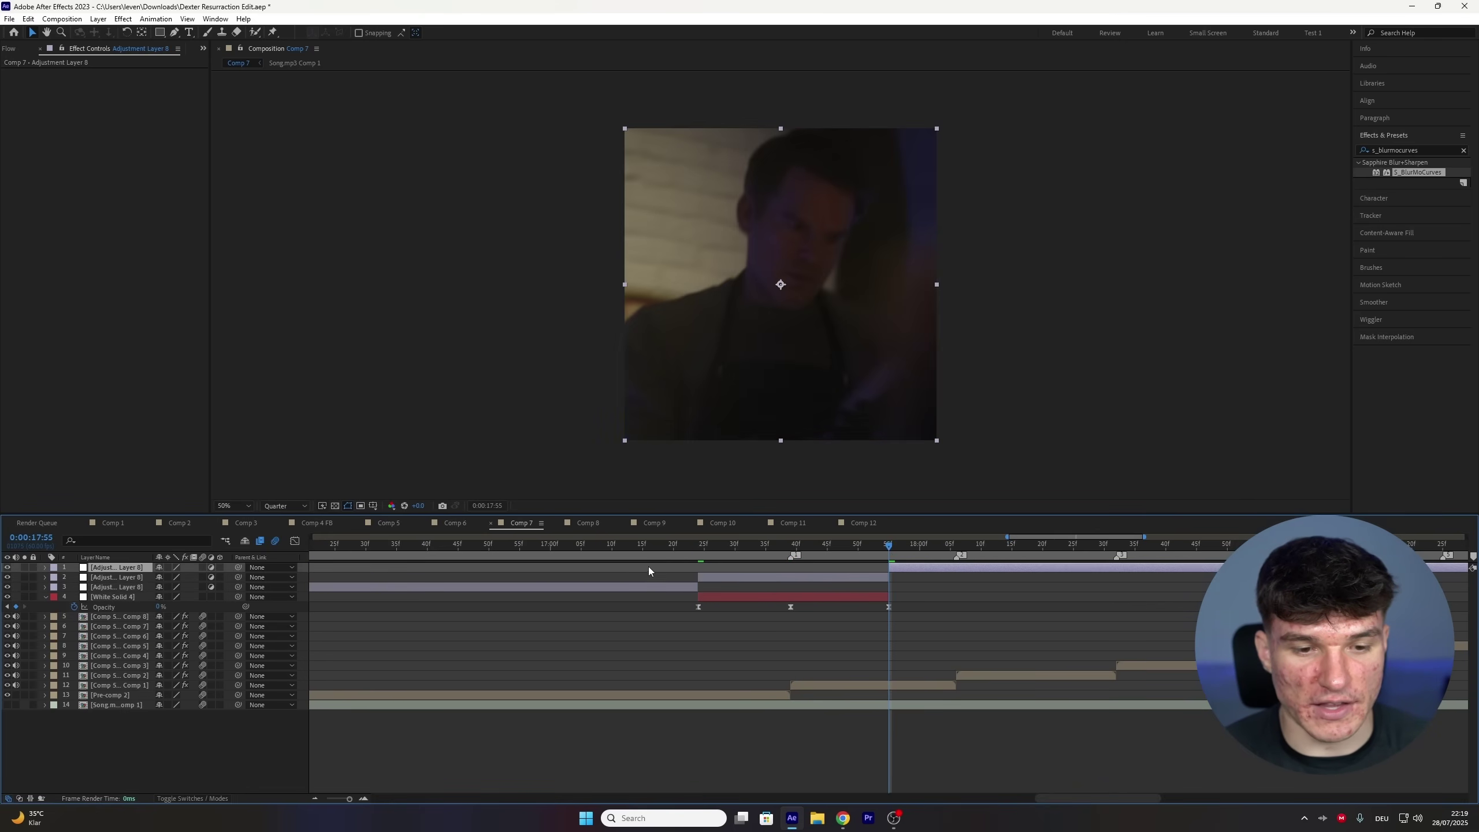
{"action": "key", "text": "Delete"}
{"action": "left_click", "coordinate": [648, 576]}
{"action": "key", "text": "Delete"}
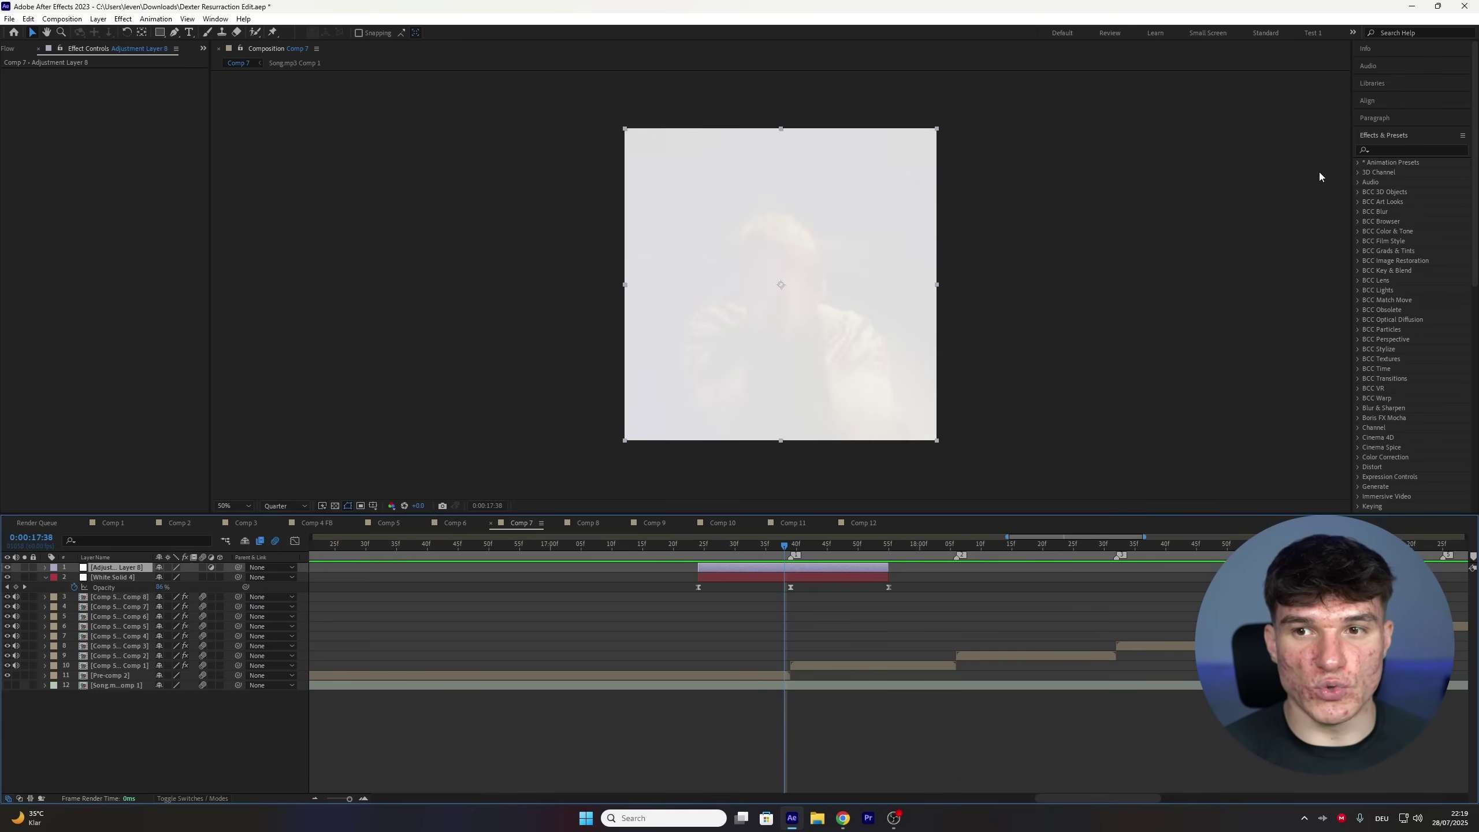
- Find the S_Shake effect and apply it to the trimmed adjustment layer
{"action": "left_click", "coordinate": [1382, 151]}
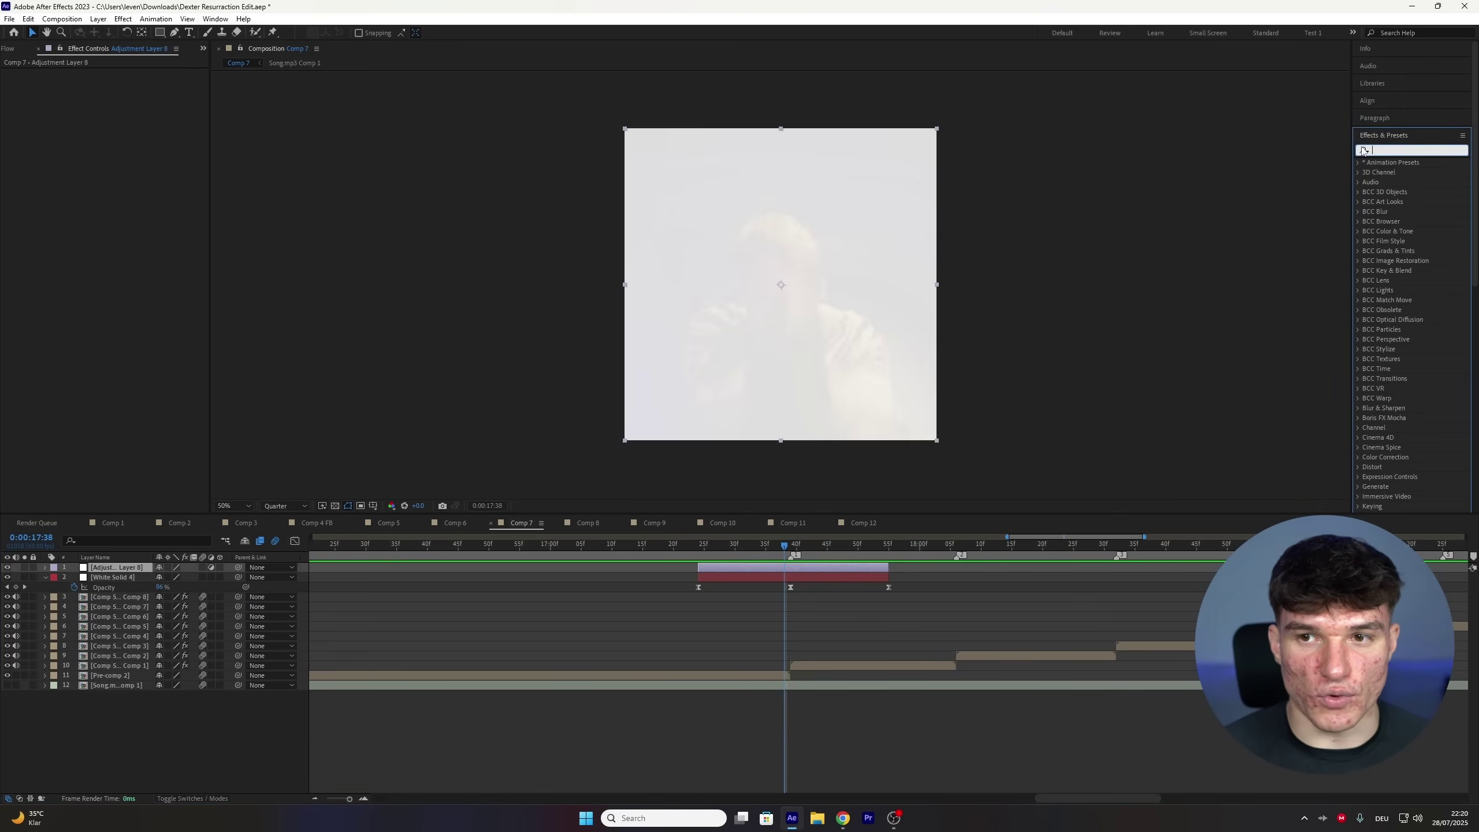
{"action": "type", "text": "S_shake"}
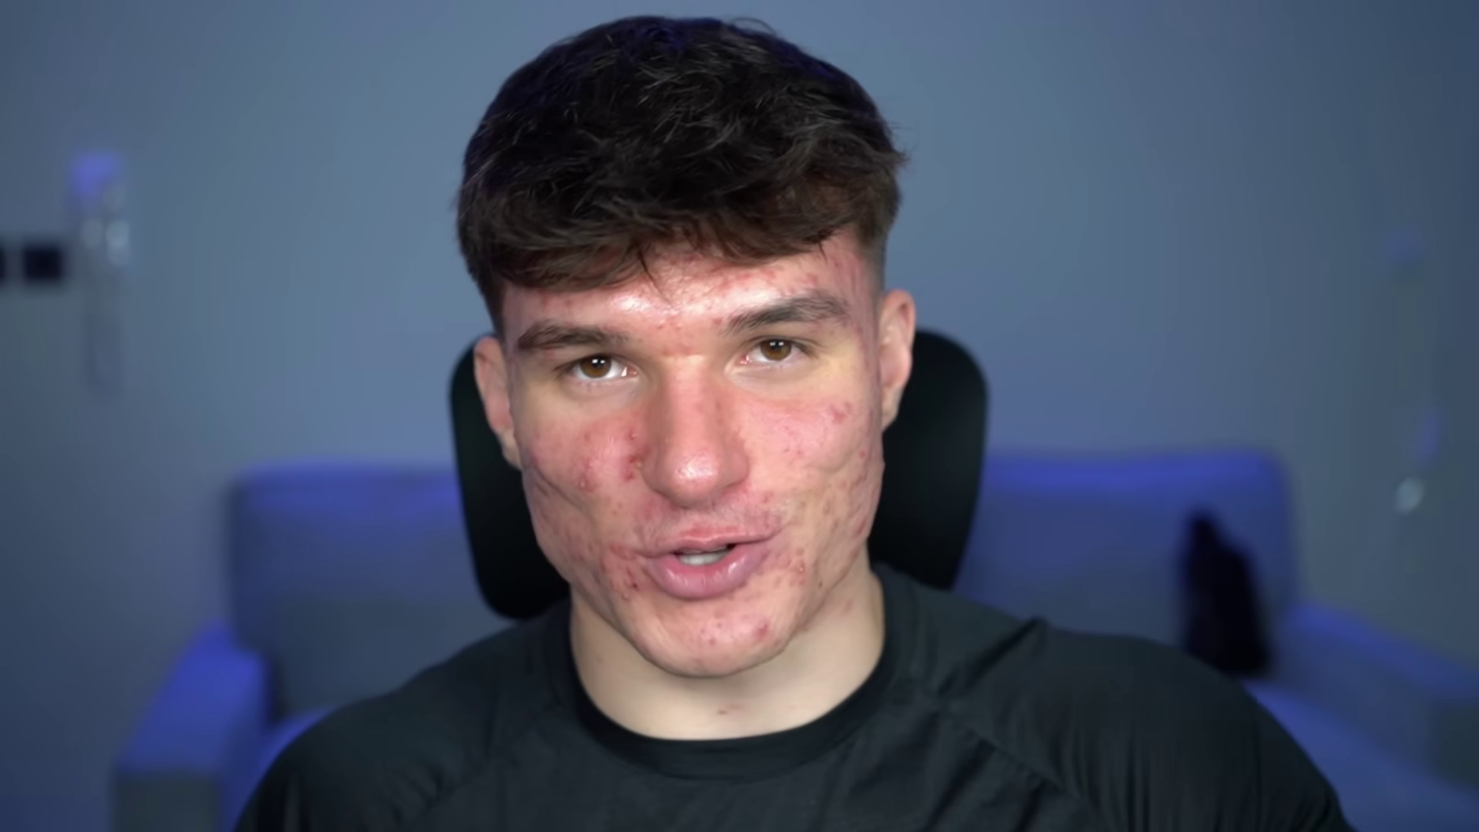
{"action": "left_click_drag", "start_coordinate": [1406, 172], "coordinate": [793, 567]}
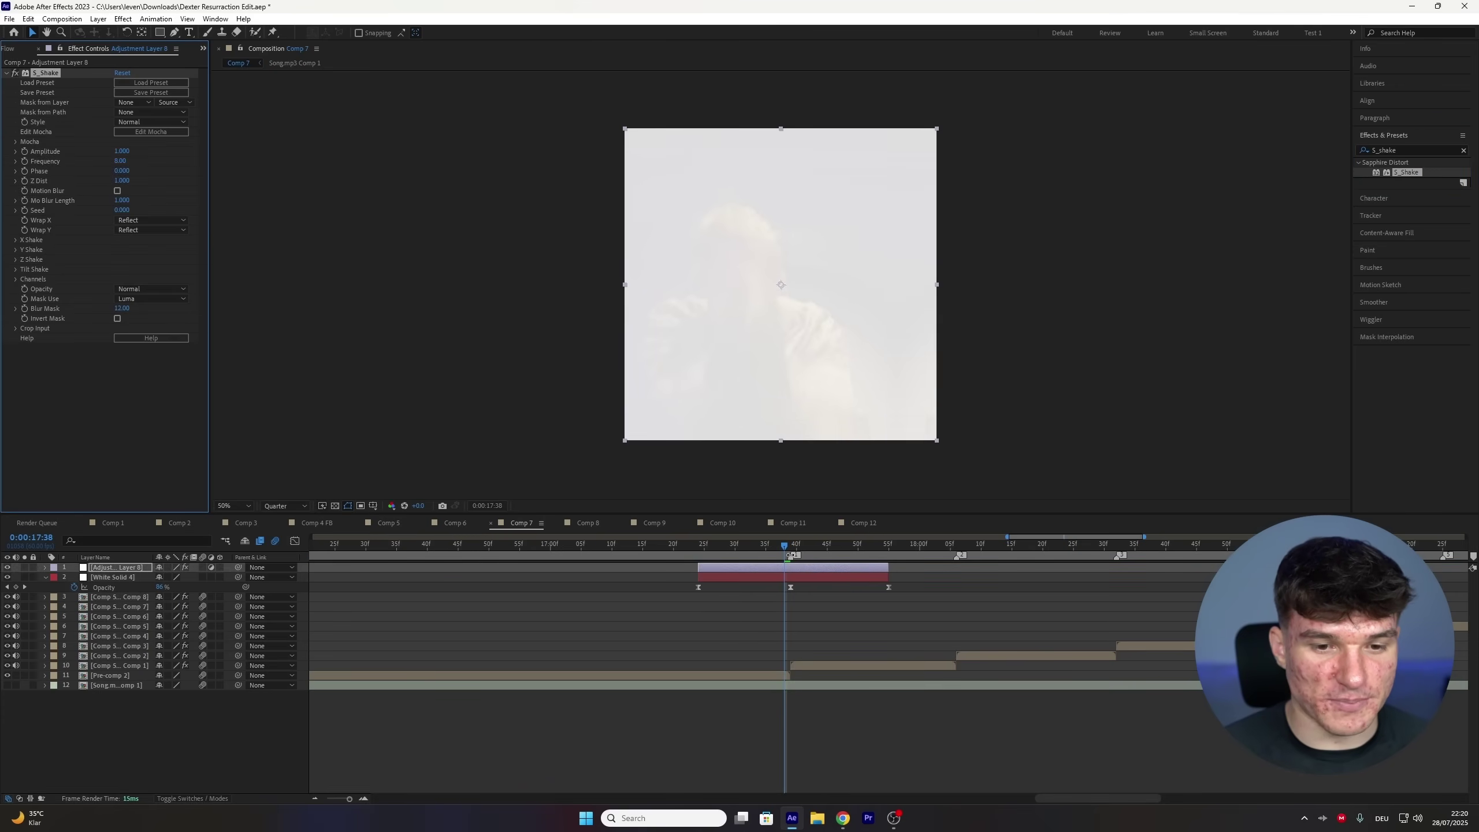
- Keyframe S_Shake's Amplitude at 0.500 on the first marker, 0:00:17:39, with Frequency at 12.00 and Motion Blur enabled
{"action": "left_click", "coordinate": [791, 547]}
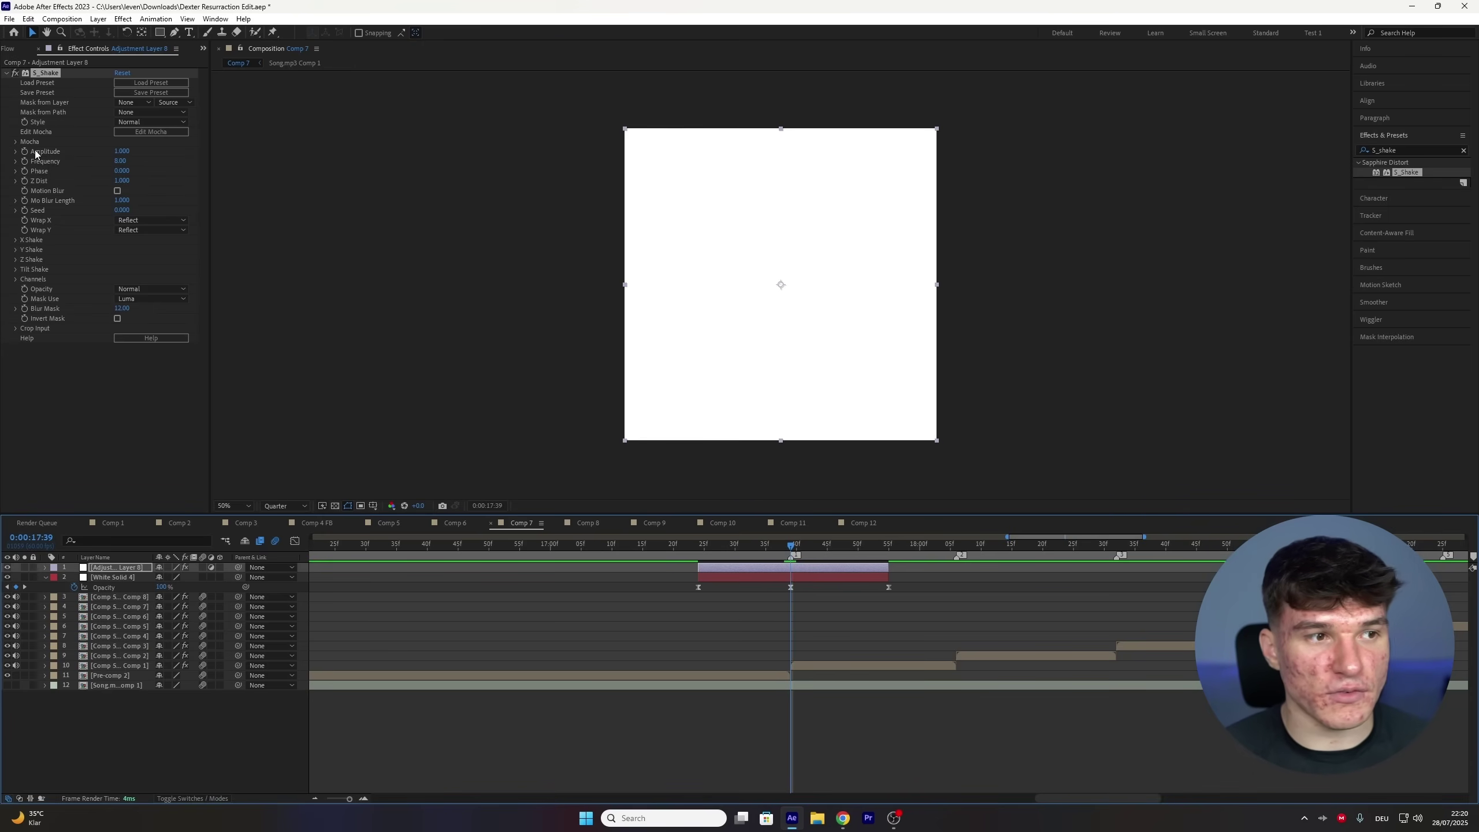
{"action": "left_click", "coordinate": [130, 151]}
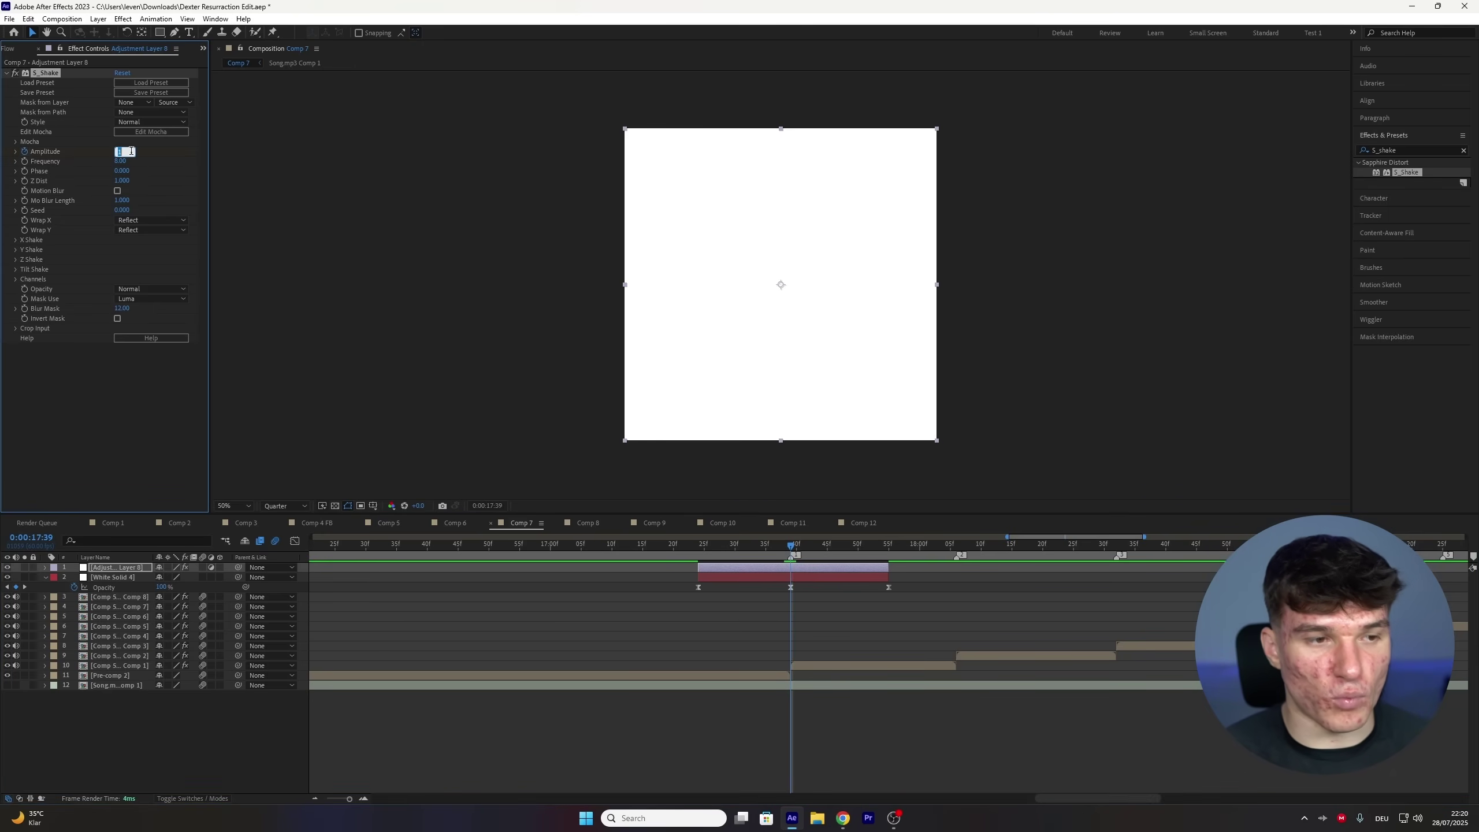
{"action": "key", "text": "Tab"}
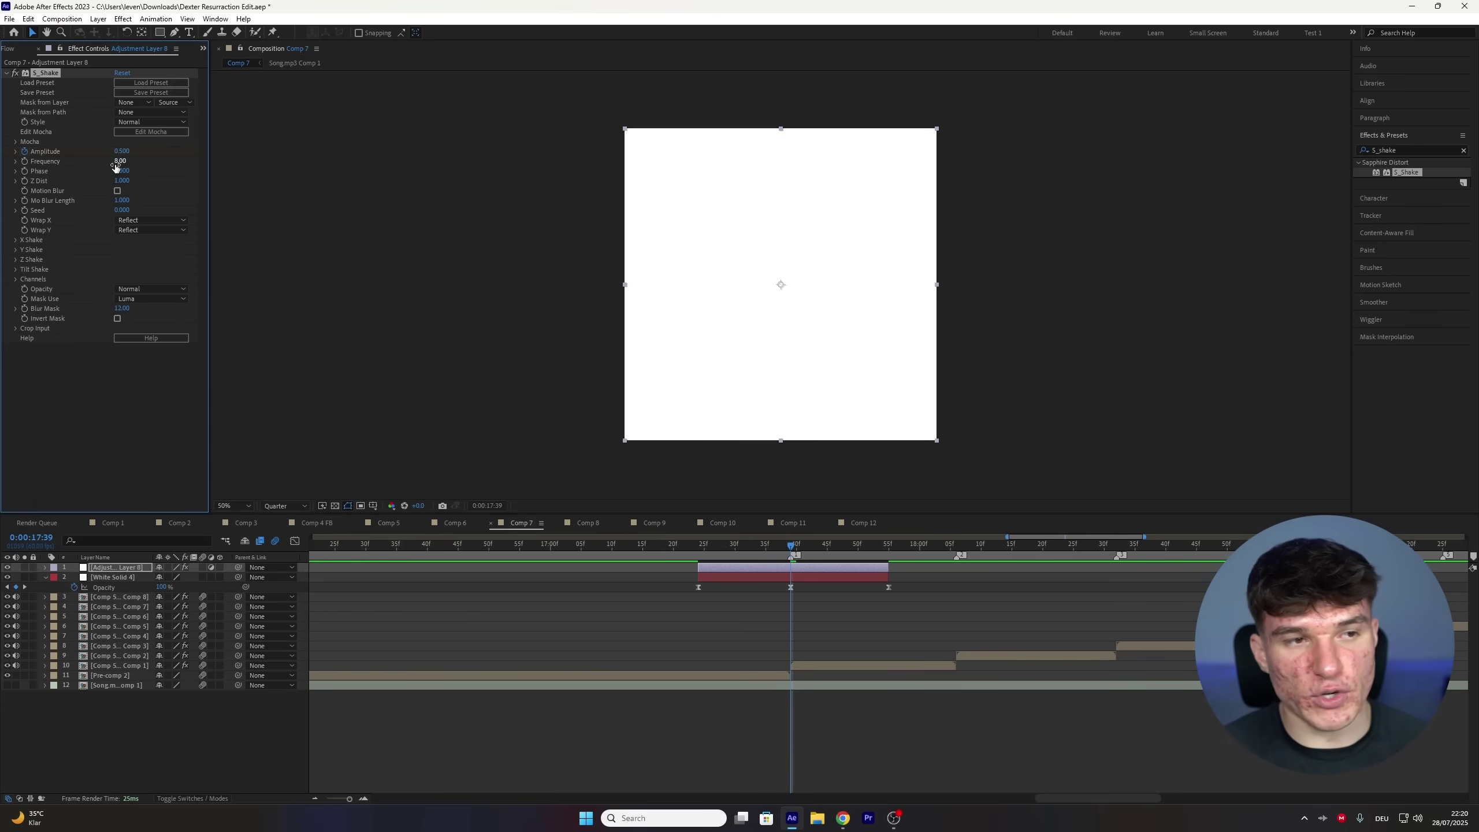
{"action": "left_click", "coordinate": [164, 179]}
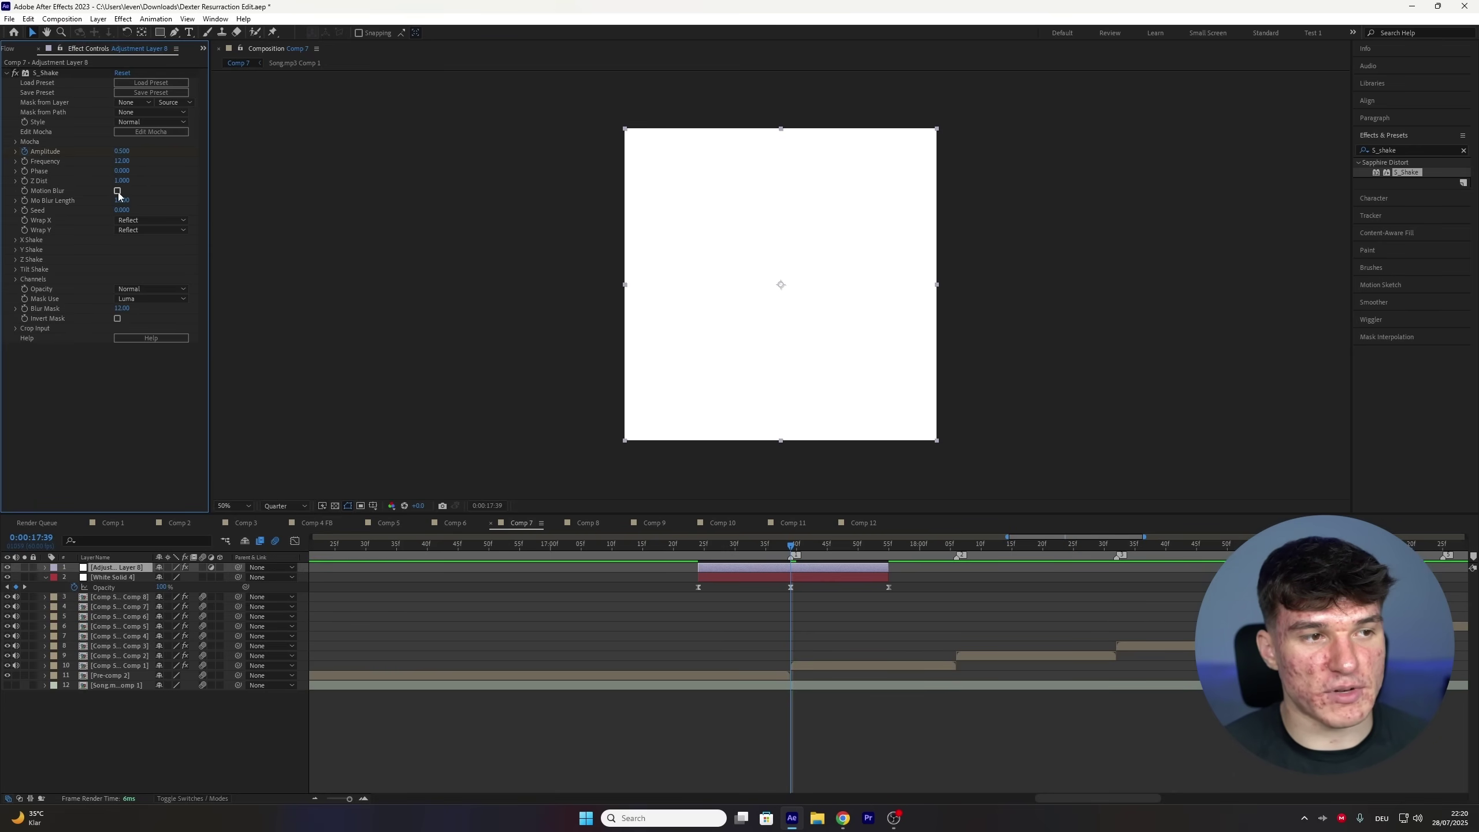
{"action": "left_click", "coordinate": [118, 192]}
- Reveal the adjustment layer's keyframes and add S_Shake Amplitude keyframes of 0 at 0:00:17:24 and 0:00:17:55
{"action": "left_click", "coordinate": [784, 568]}
{"action": "key", "text": "u"}
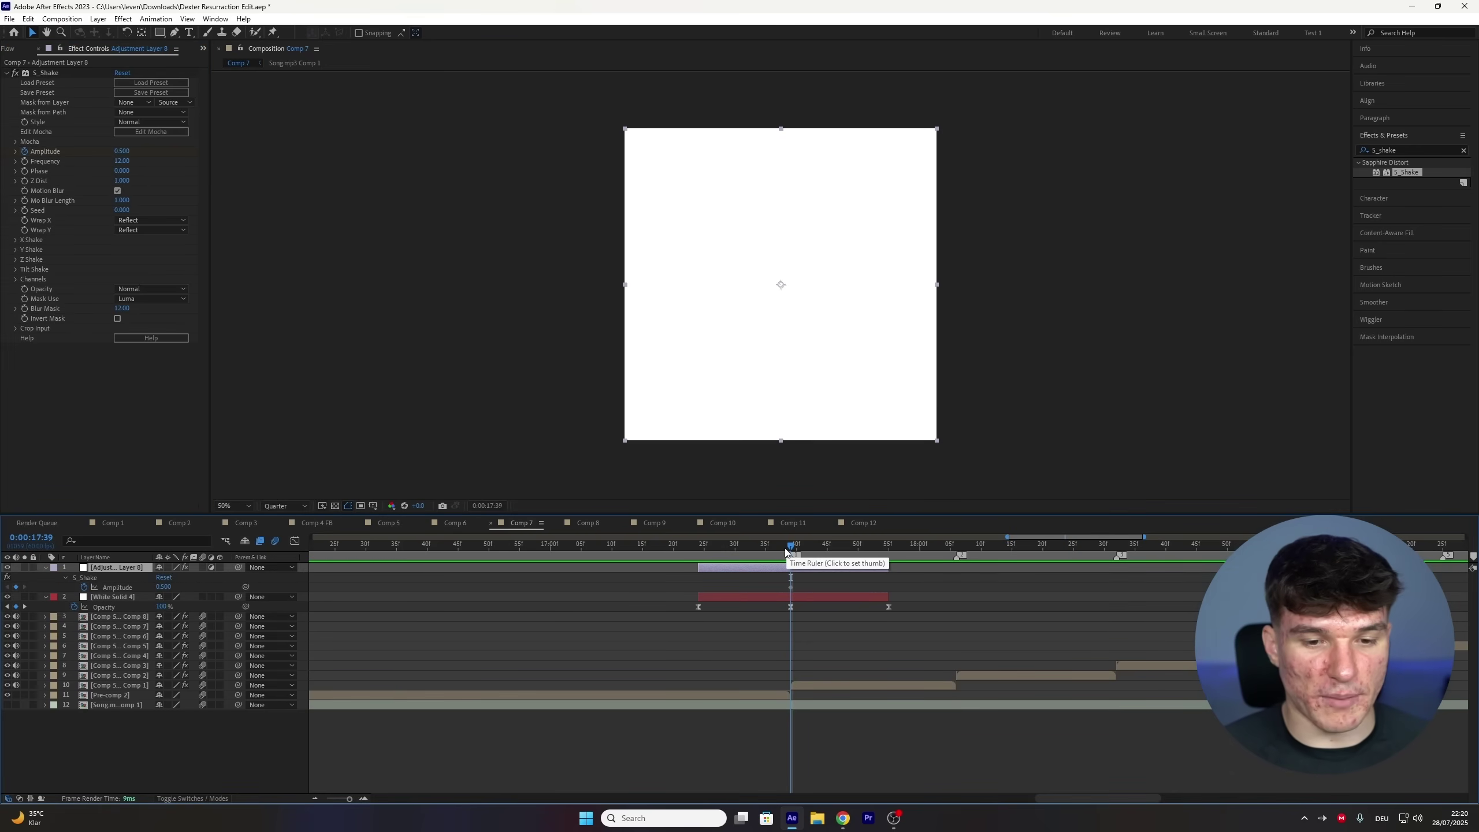
{"action": "left_click_drag", "start_coordinate": [786, 550], "coordinate": [702, 557]}
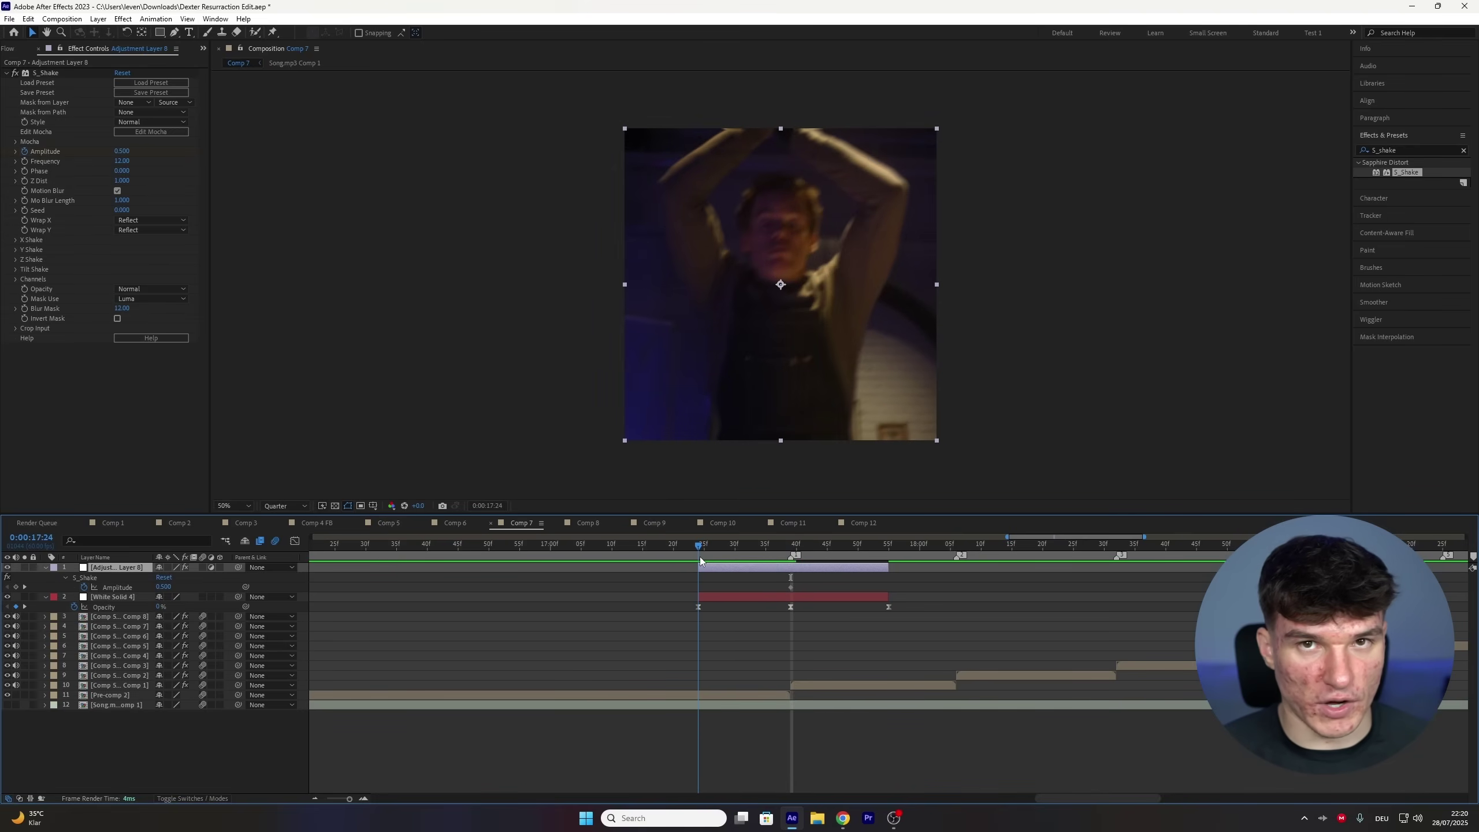
{"action": "left_click", "coordinate": [122, 151]}
{"action": "type", "text": "0"}
{"action": "key", "text": "Return"}
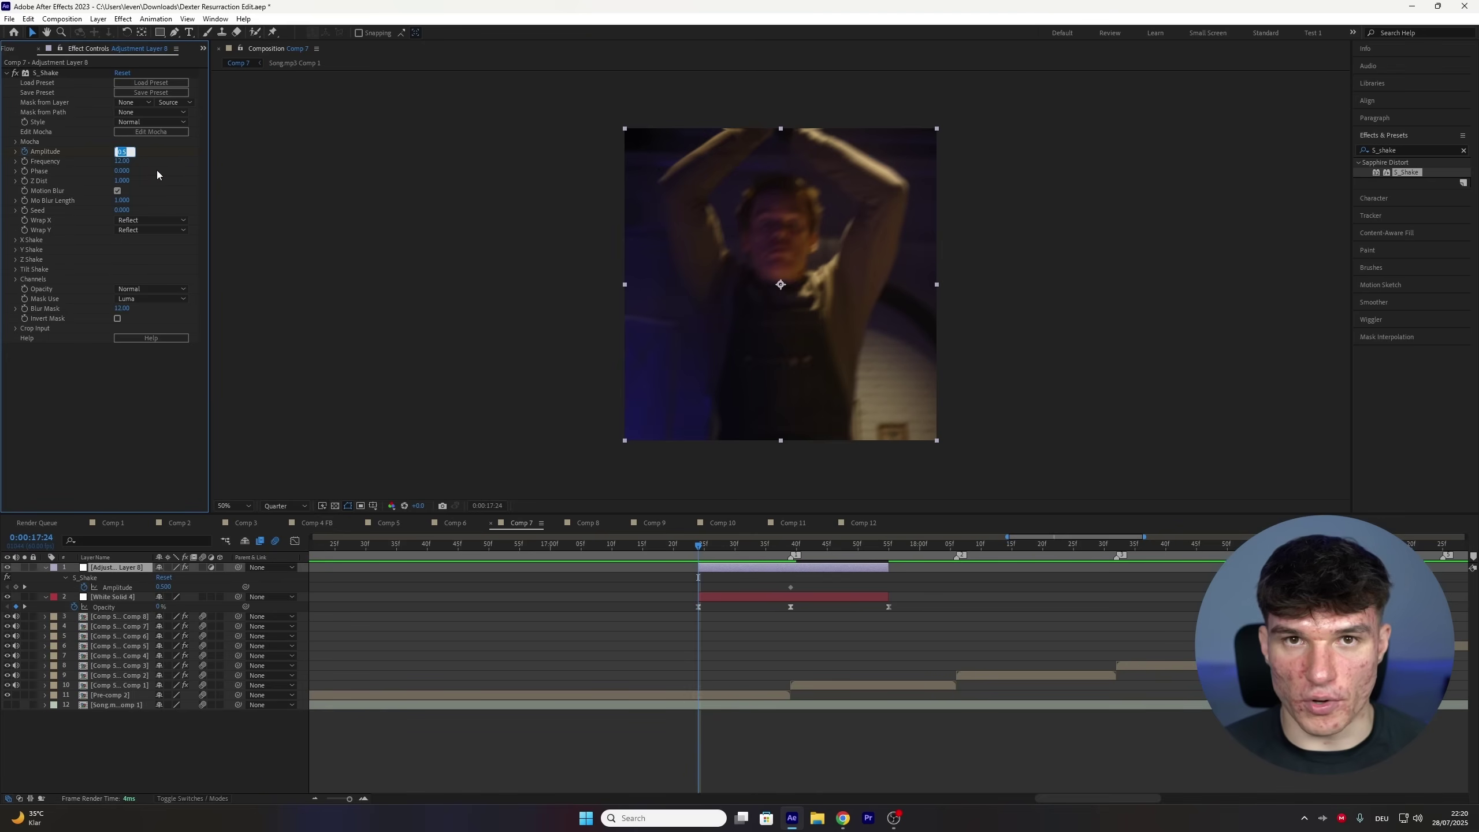
{"action": "left_click_drag", "start_coordinate": [881, 548], "coordinate": [889, 547]}
{"action": "left_click", "coordinate": [122, 152]}
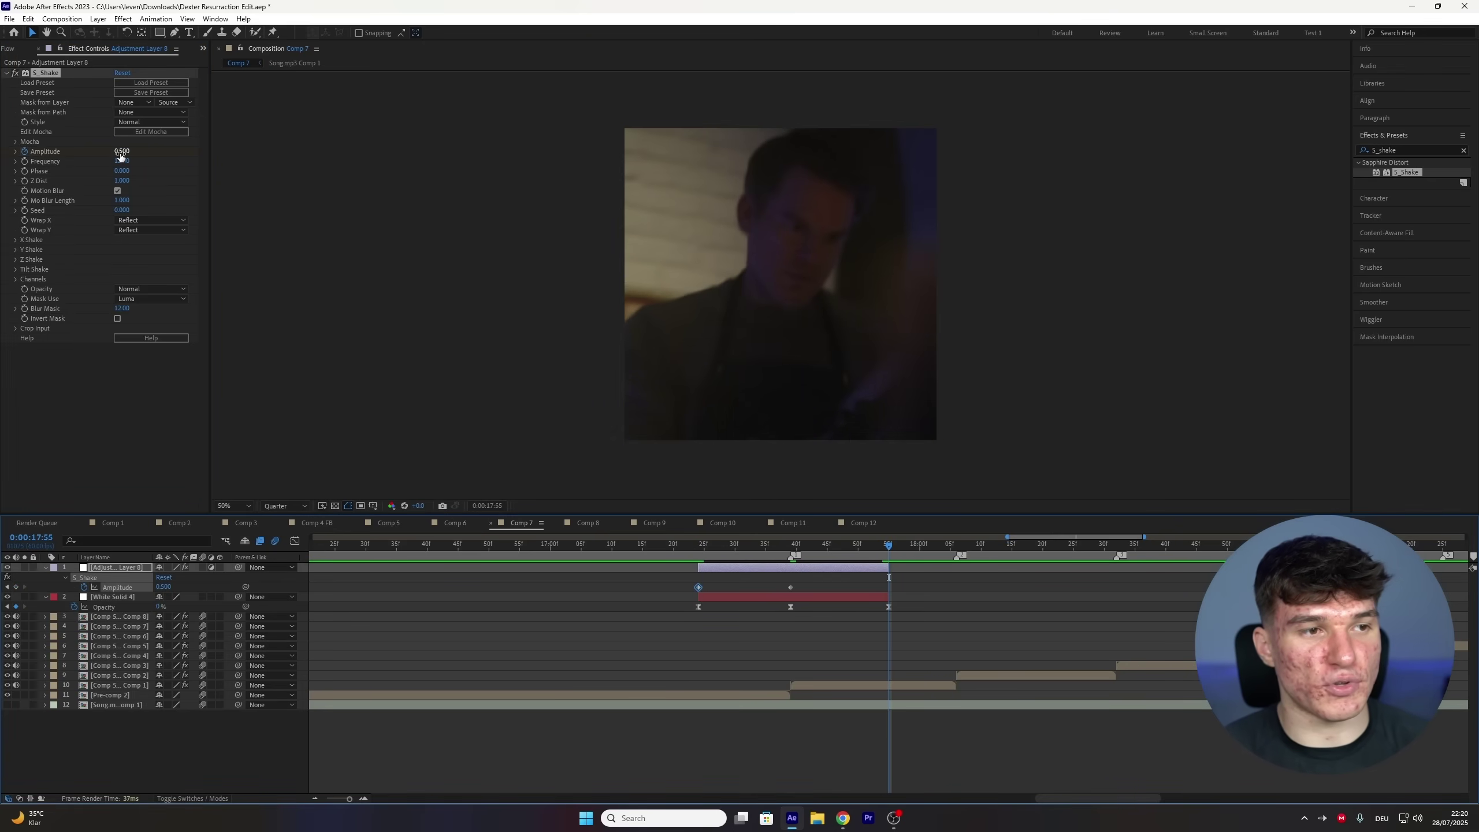
{"action": "type", "text": "0"}
{"action": "key", "text": "Return"}
- Apply Easy Ease to all three Amplitude keyframes of the shake
{"action": "left_click_drag", "start_coordinate": [930, 576], "coordinate": [644, 599]}
{"action": "right_click", "coordinate": [699, 587]}
{"action": "mouse_move", "coordinate": [757, 762]}
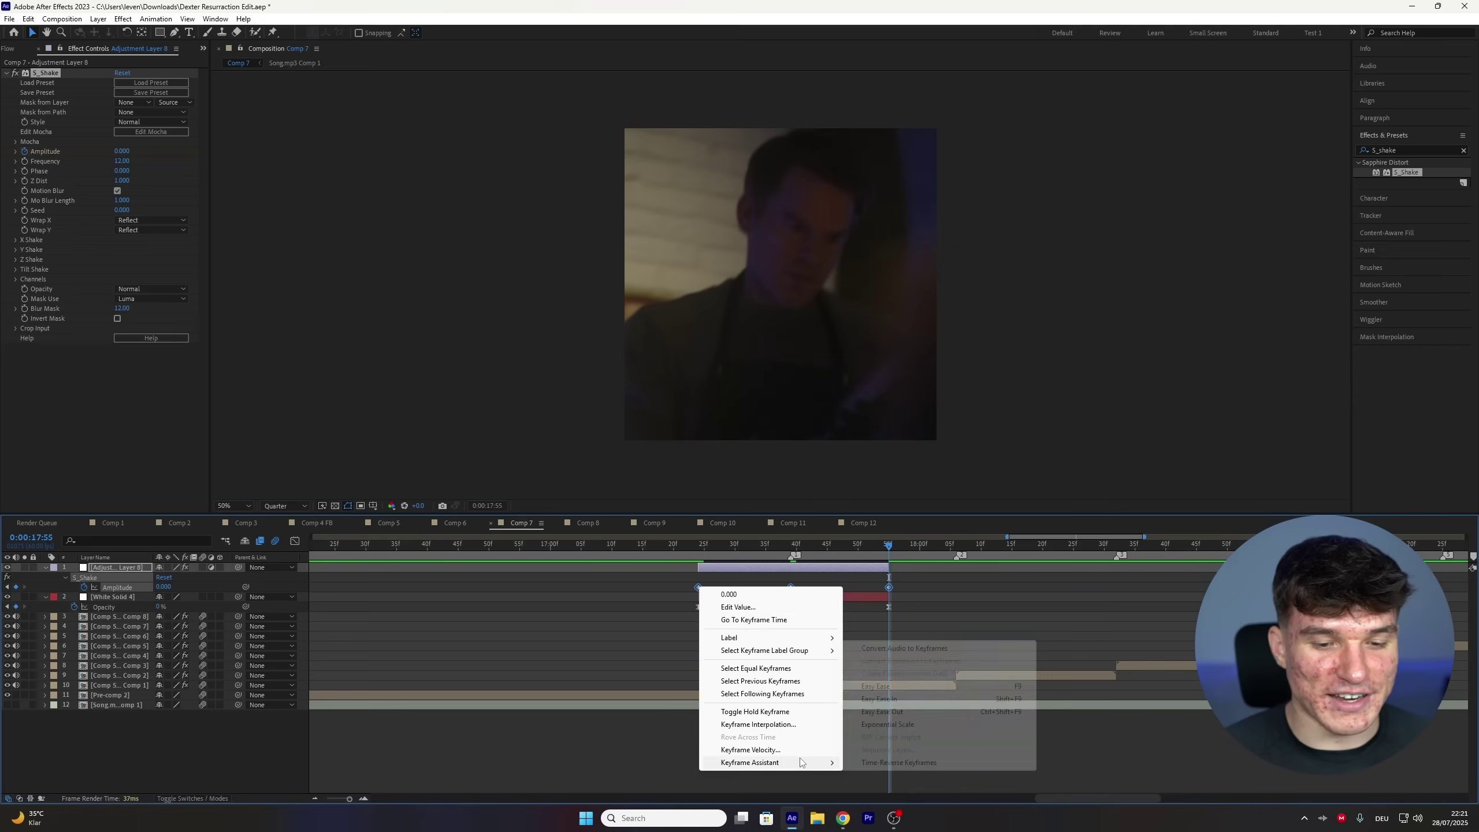
{"action": "left_click", "coordinate": [875, 688]}
- Reshape the Amplitude curve into a sharp peak by lengthening the first keyframe's outgoing and the last keyframe's incoming ease
{"action": "left_click", "coordinate": [295, 542]}
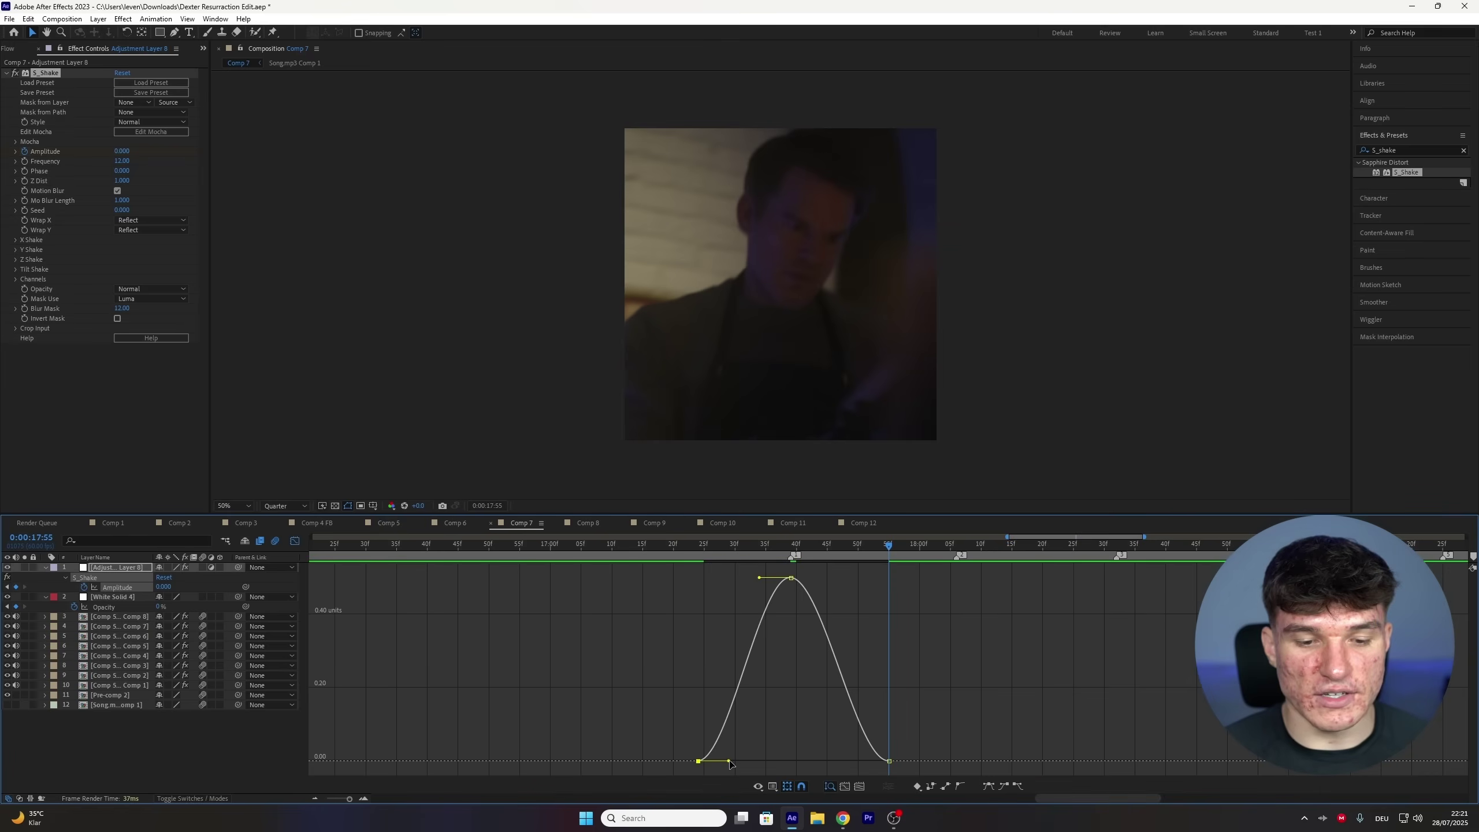
{"action": "left_click_drag", "start_coordinate": [730, 761], "coordinate": [786, 762]}
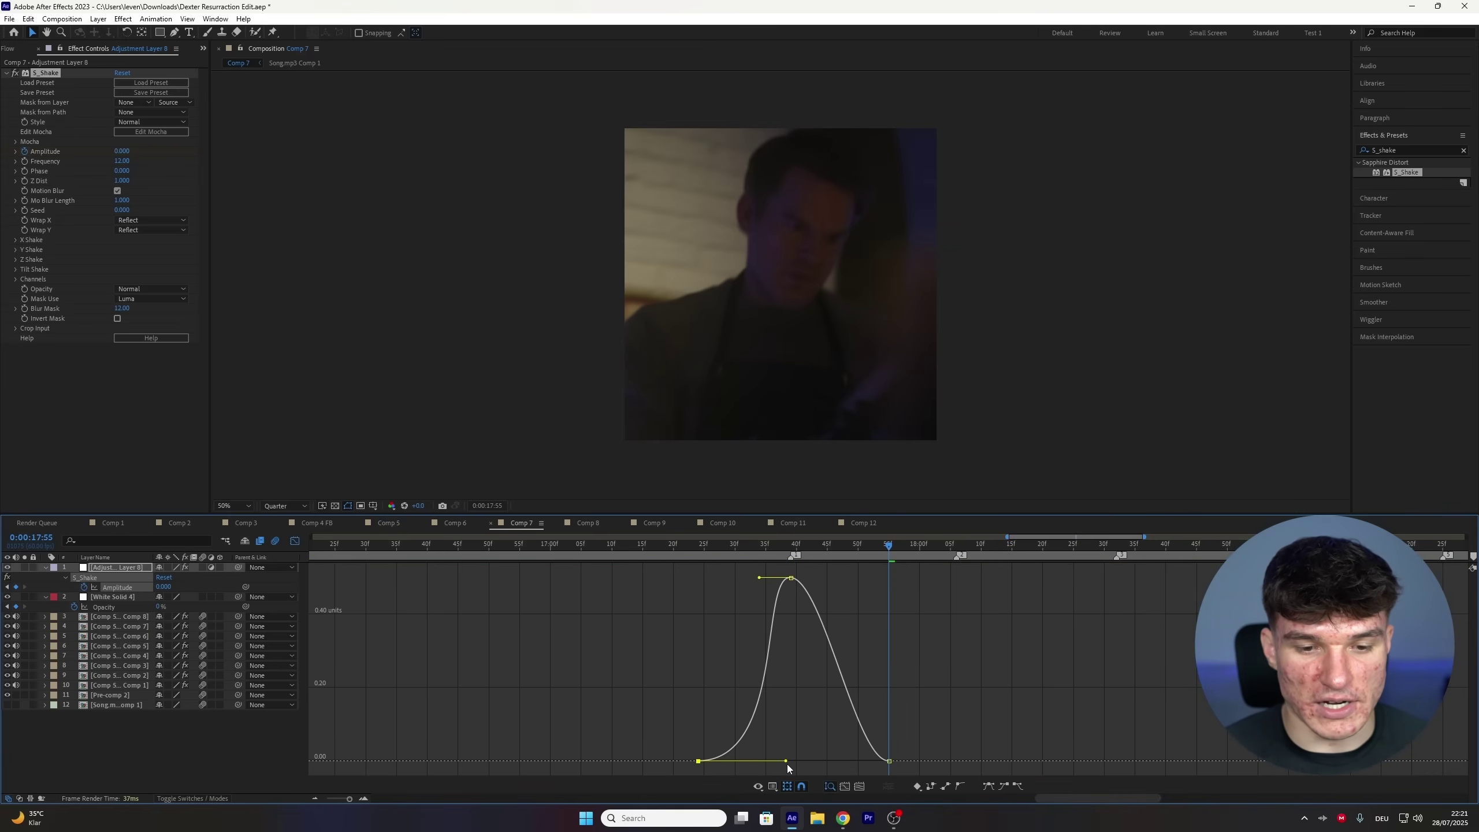
{"action": "left_click", "coordinate": [890, 761]}
{"action": "left_click_drag", "start_coordinate": [856, 761], "coordinate": [805, 763]}
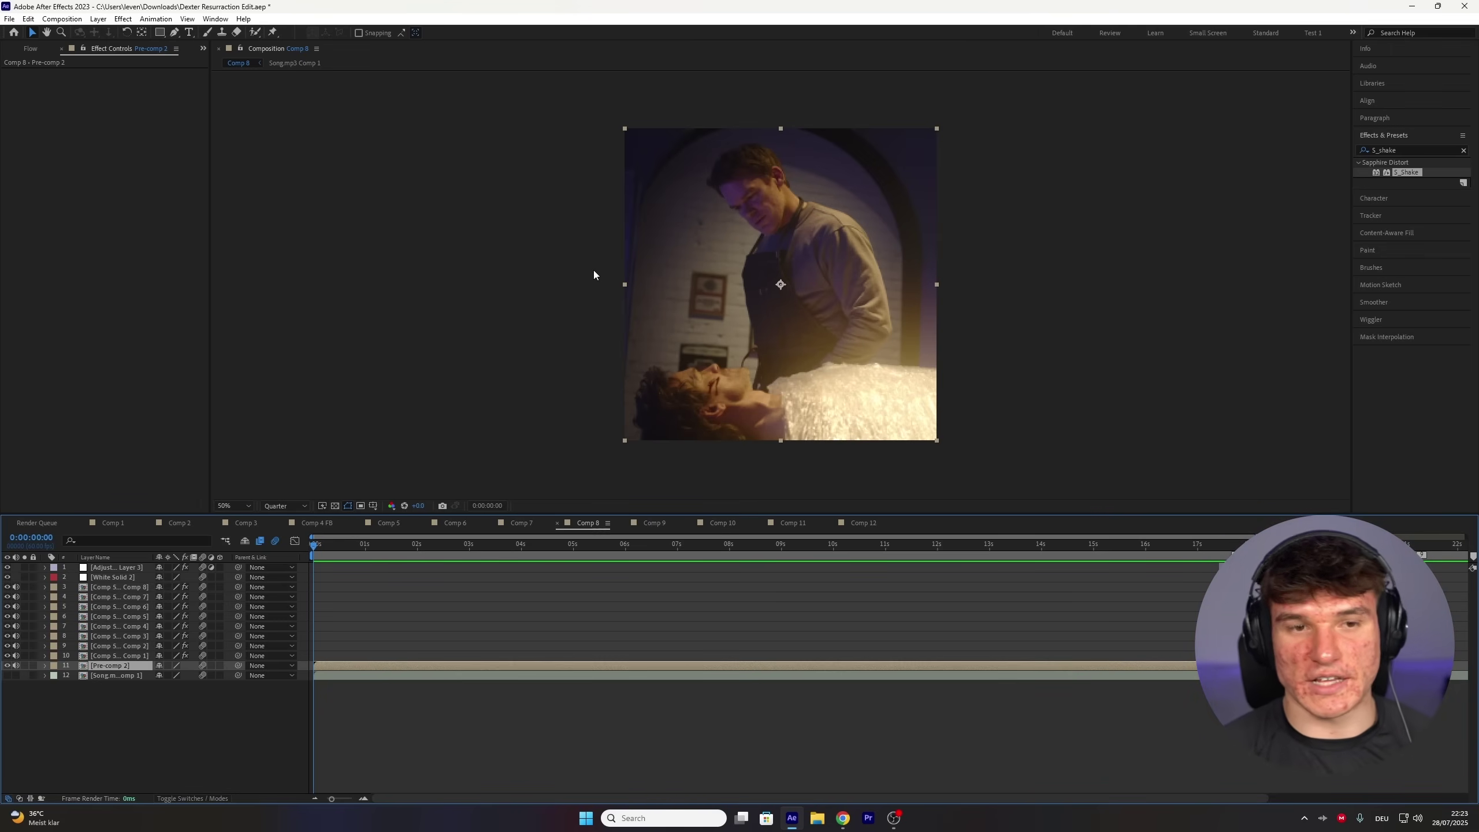
- Play back the opening scene of Comp 8 and add the two-line caption "THERE'S ONE THING I COULDN'T BE" over it
{"action": "key", "text": "space"}
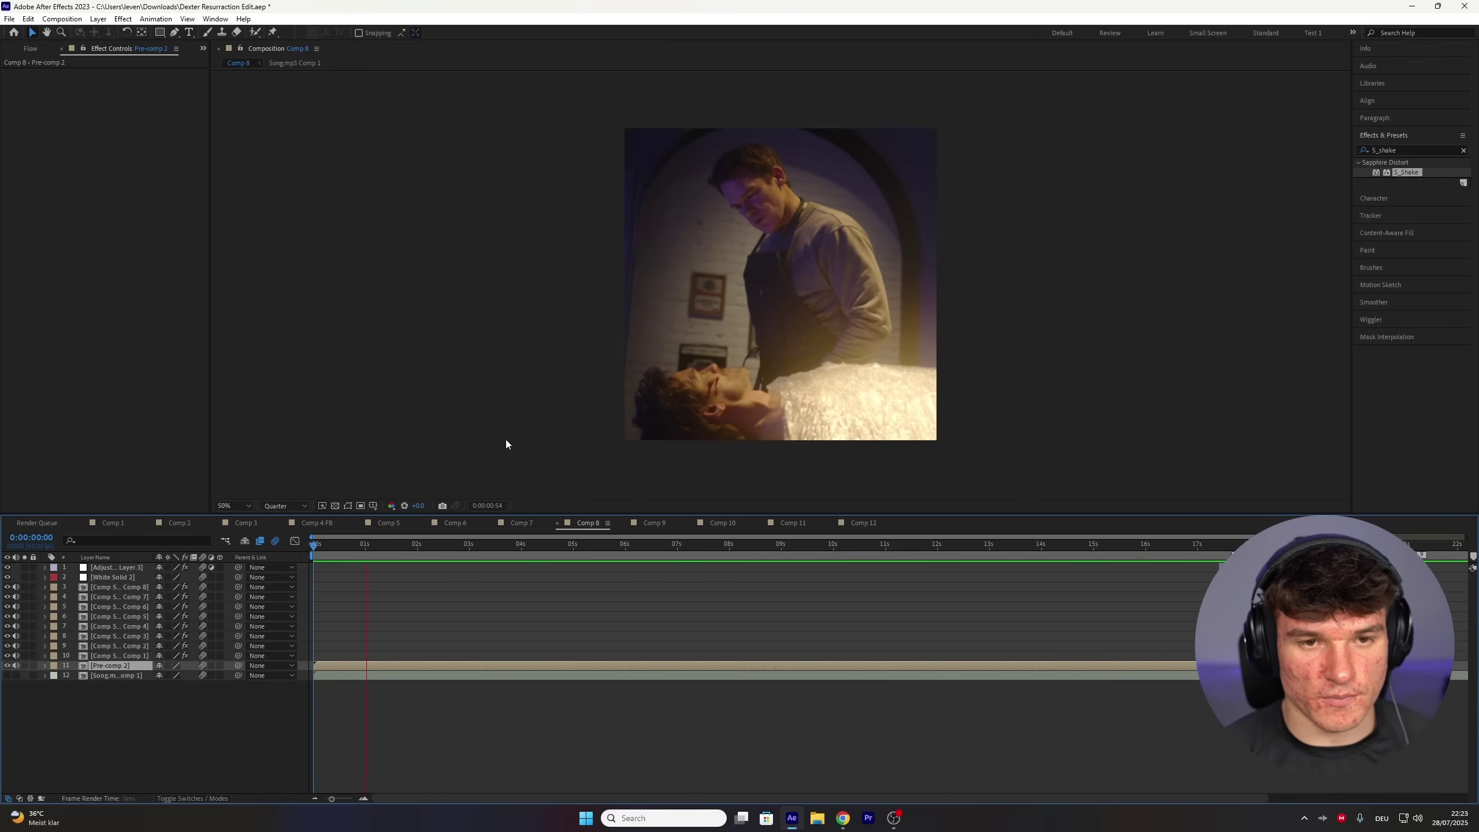
{"action": "key", "text": "space"}
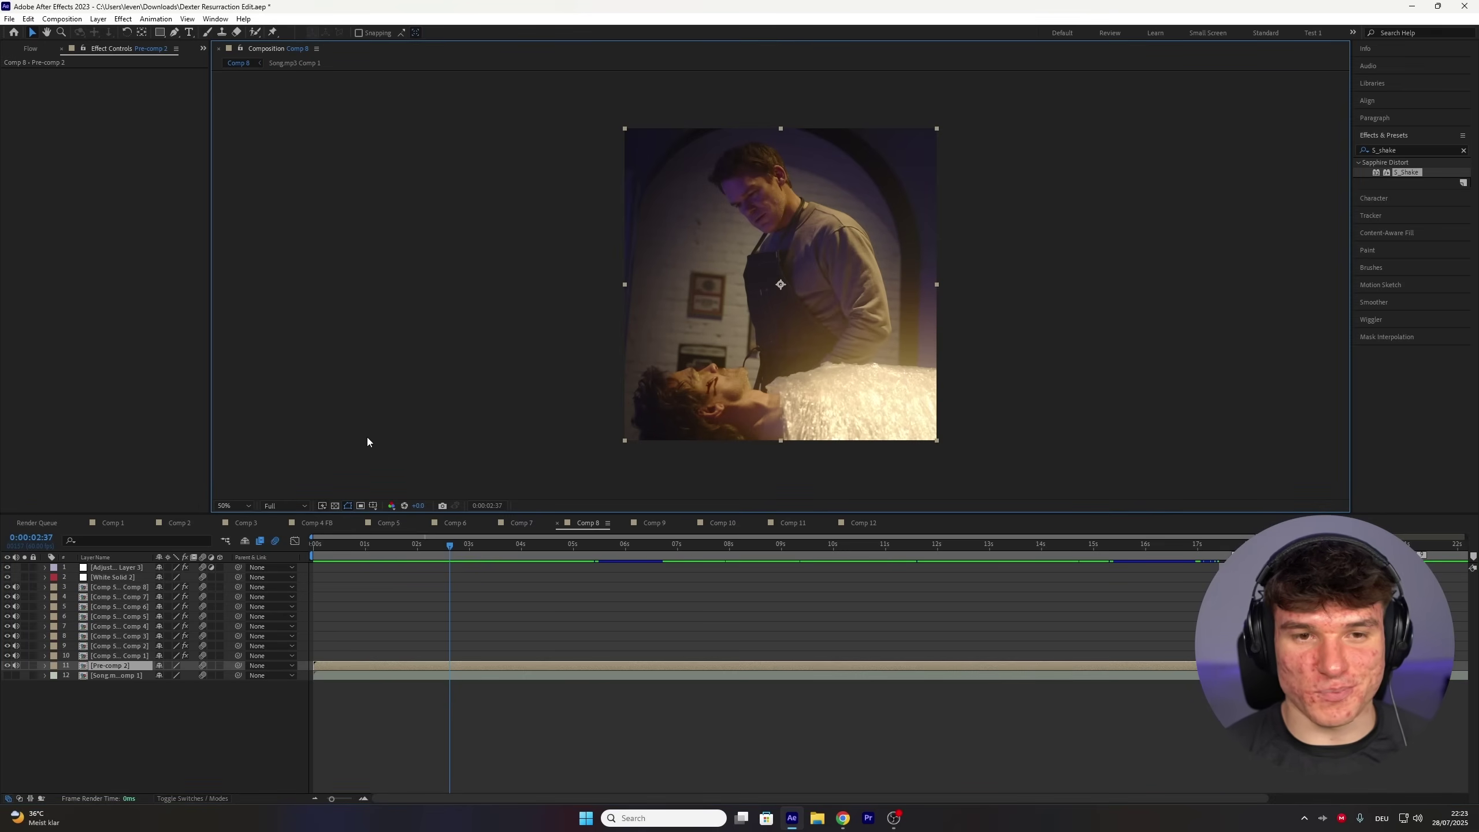
{"action": "left_click", "coordinate": [190, 33]}
{"action": "left_click", "coordinate": [751, 281]}
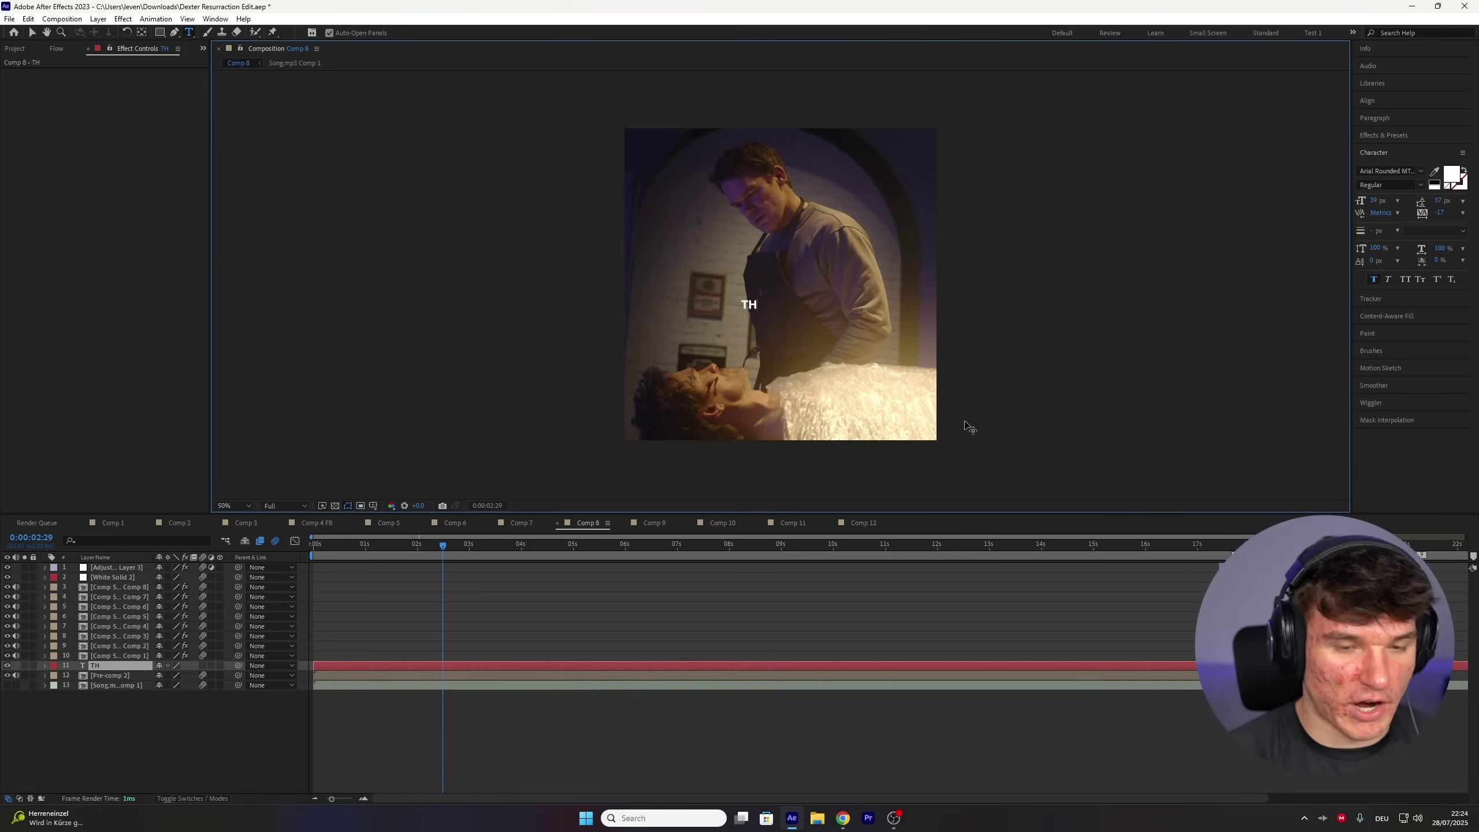
{"action": "type", "text": "THERE'S"}
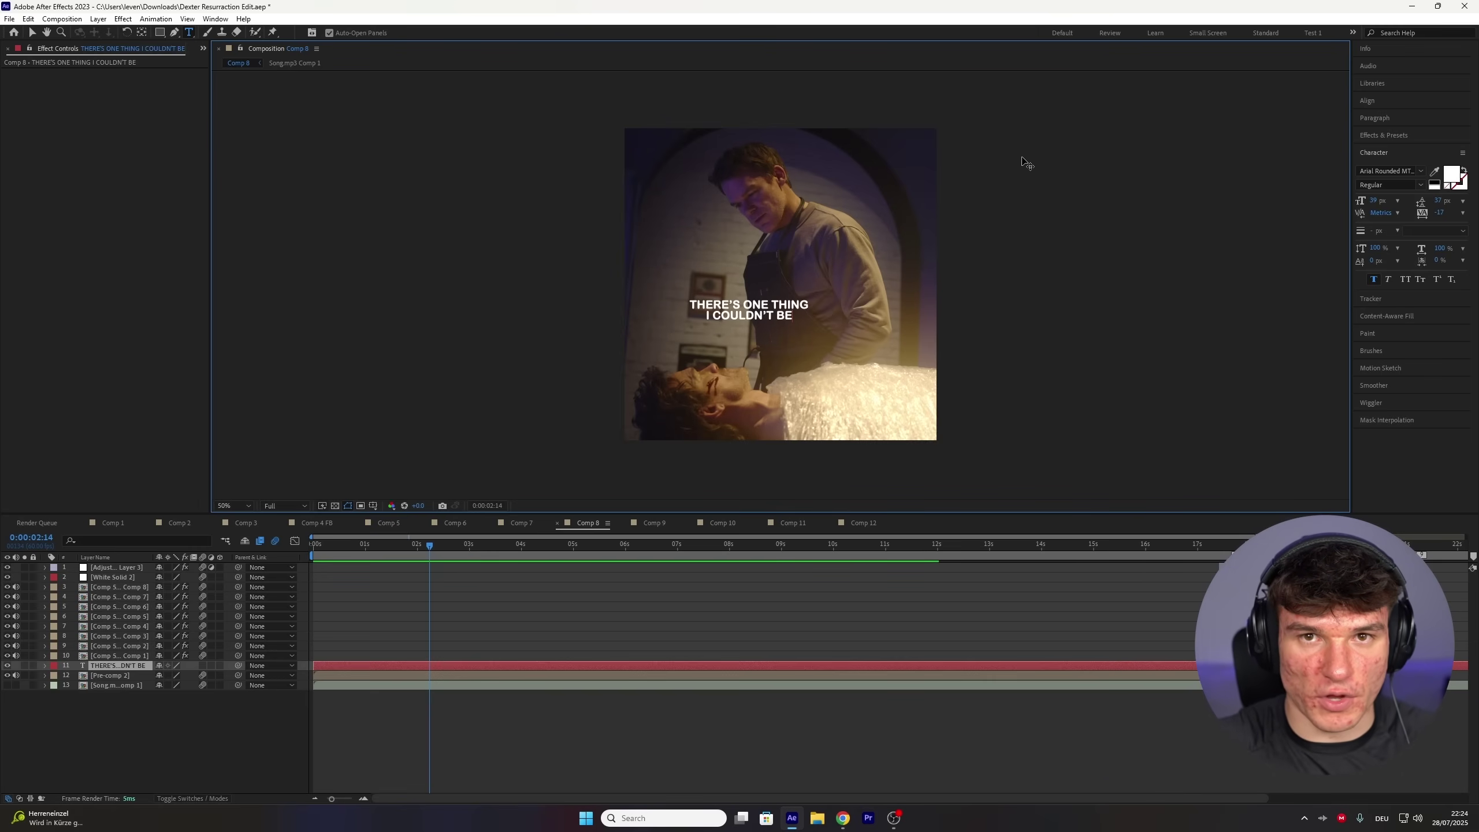
- Center the caption horizontally and vertically in the composition
{"action": "left_click", "coordinate": [1373, 100]}
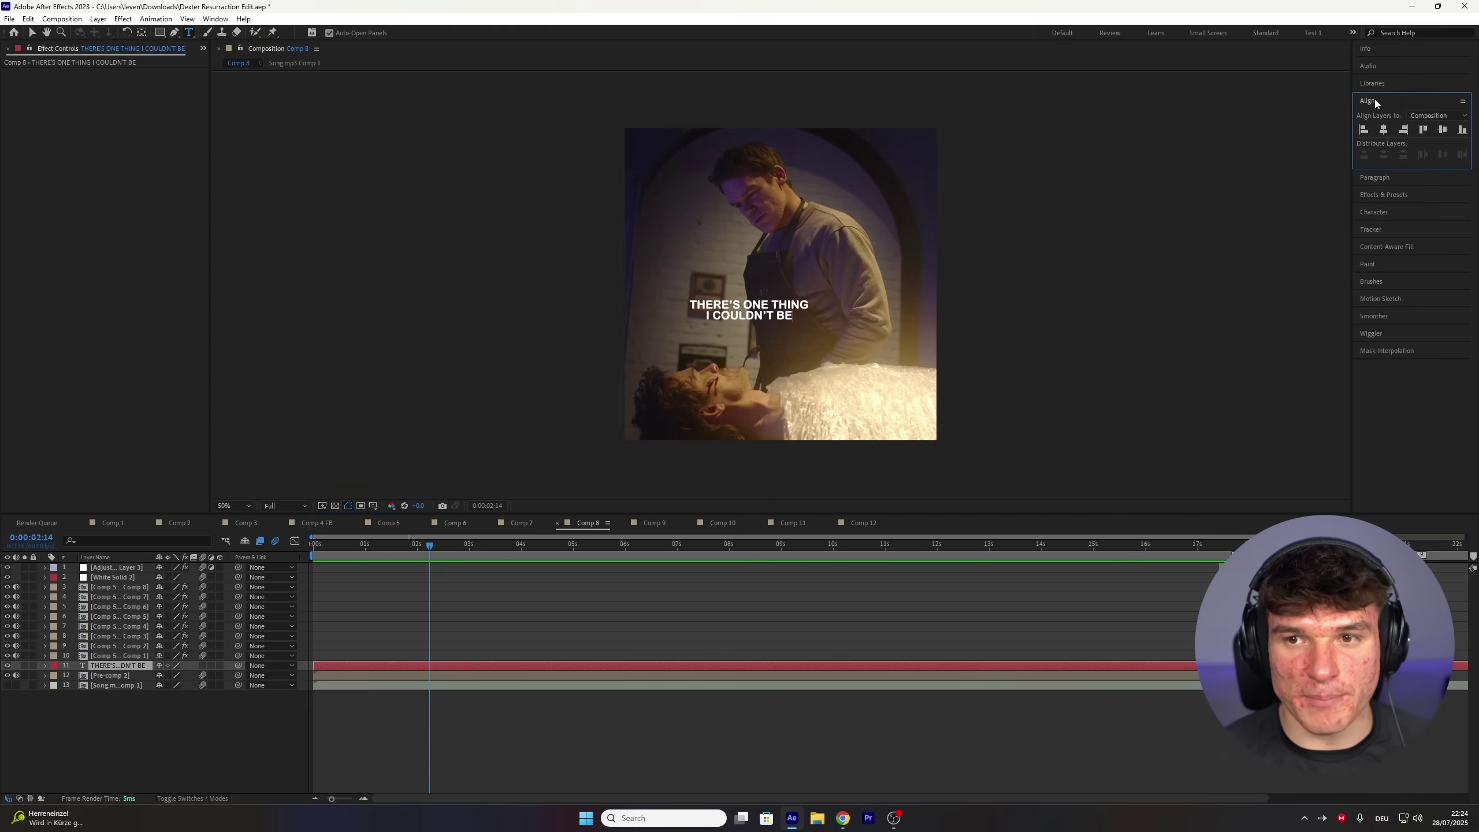
{"action": "left_click", "coordinate": [1385, 129]}
{"action": "left_click", "coordinate": [1444, 130]}
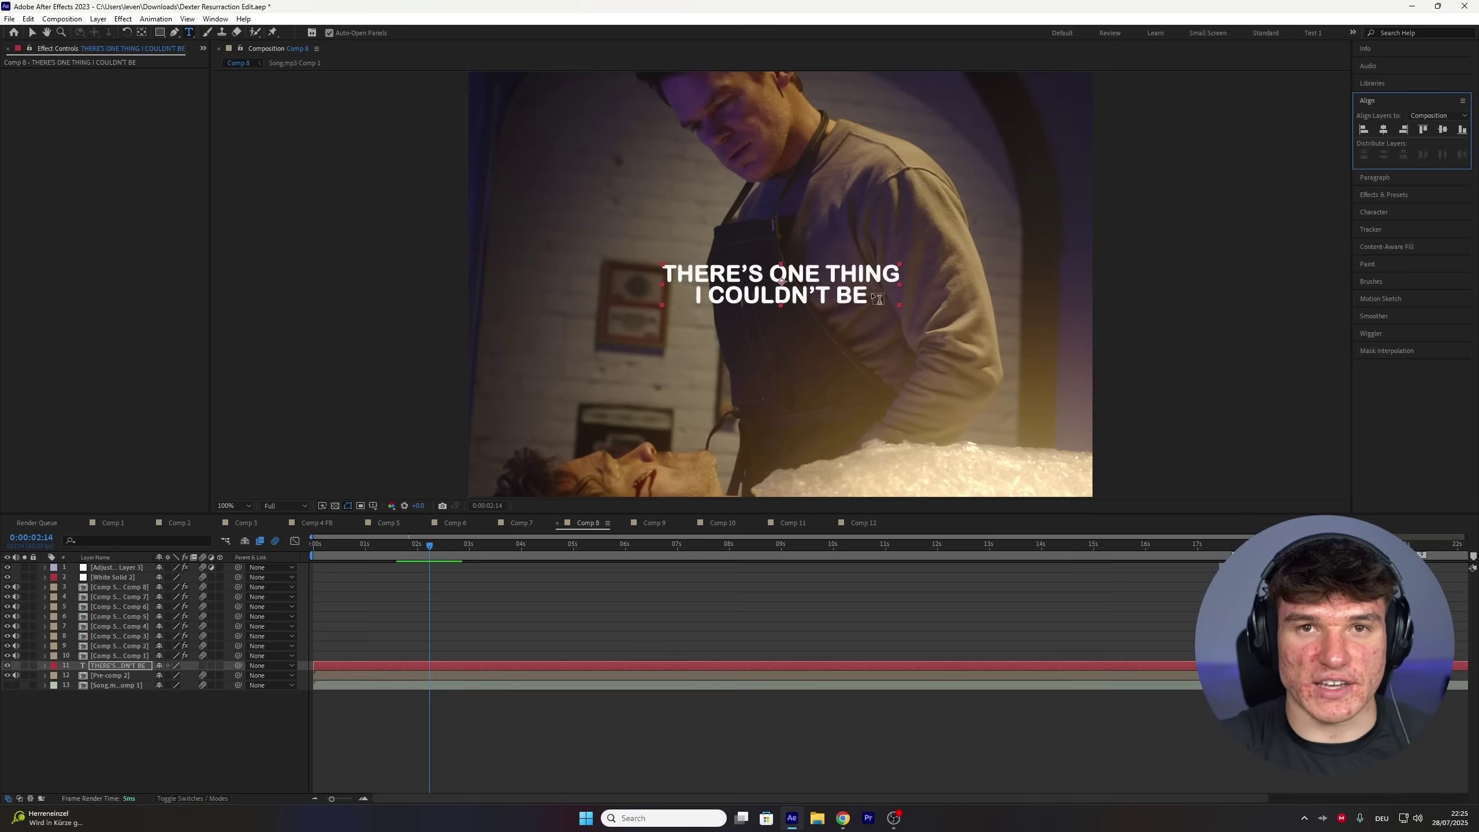
- Set the whole caption in Arial Rounded MT Bold and turn off Faux Bold
{"action": "left_click_drag", "start_coordinate": [868, 294], "coordinate": [630, 265]}
{"action": "left_click", "coordinate": [1370, 212]}
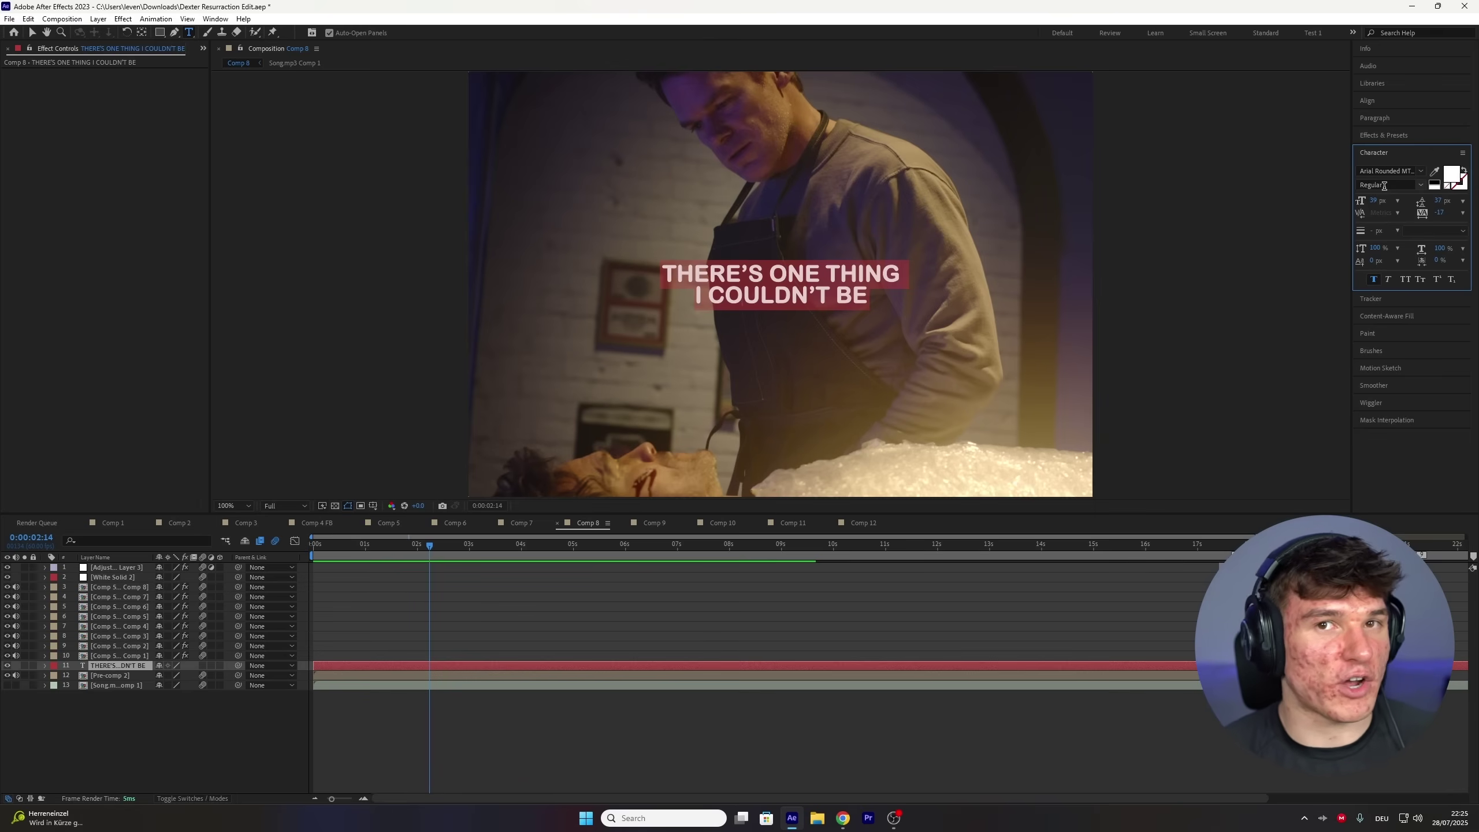
{"action": "left_click", "coordinate": [1421, 171]}
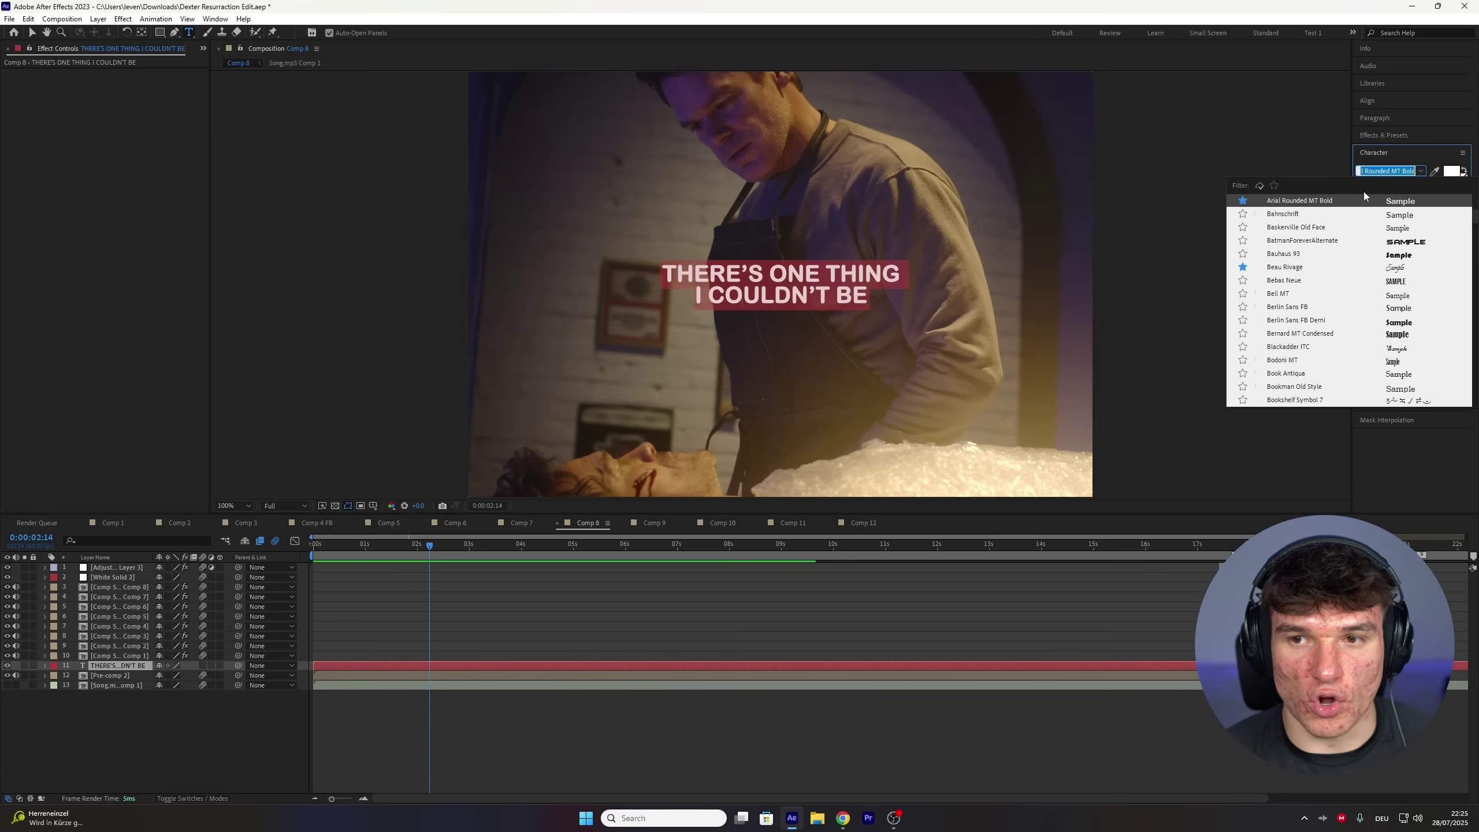
{"action": "left_click", "coordinate": [1320, 202]}
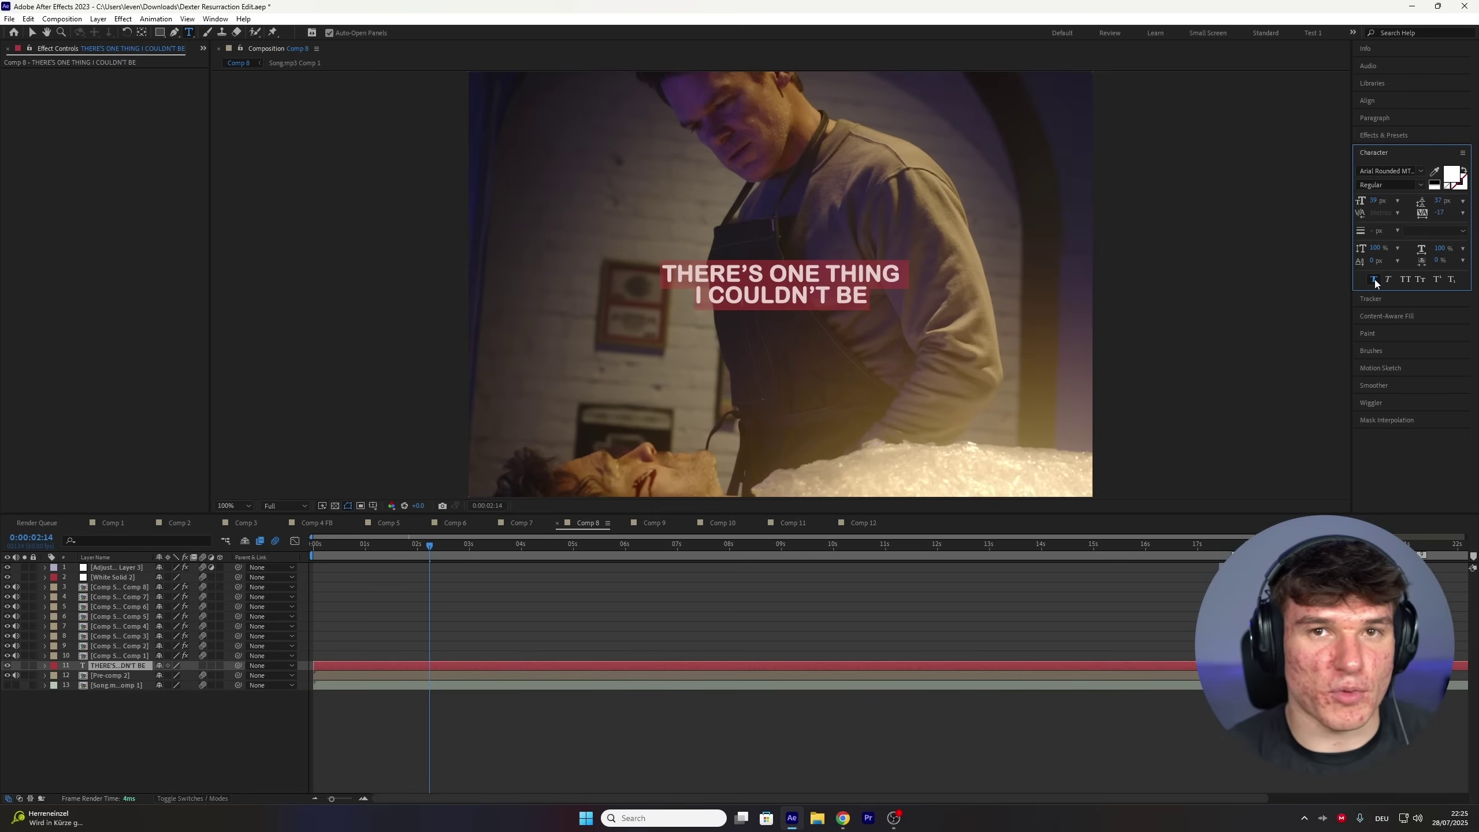
{"action": "left_click", "coordinate": [1374, 280]}
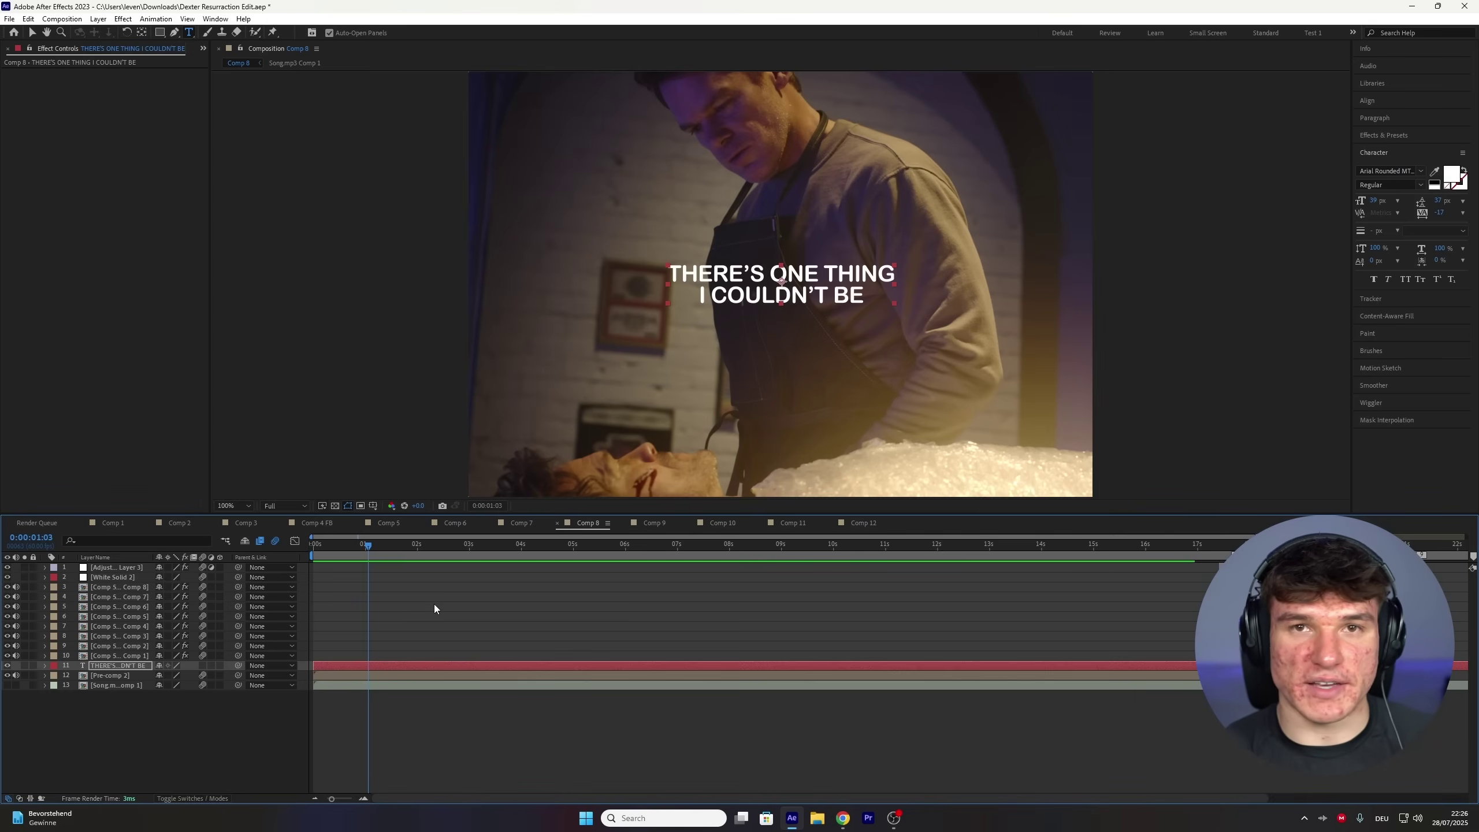
- Split the caption layer at 0:00:00:37 and replace the second part's text with "HONEST ABOUT" on two lines
{"action": "left_click_drag", "start_coordinate": [369, 547], "coordinate": [348, 554]}
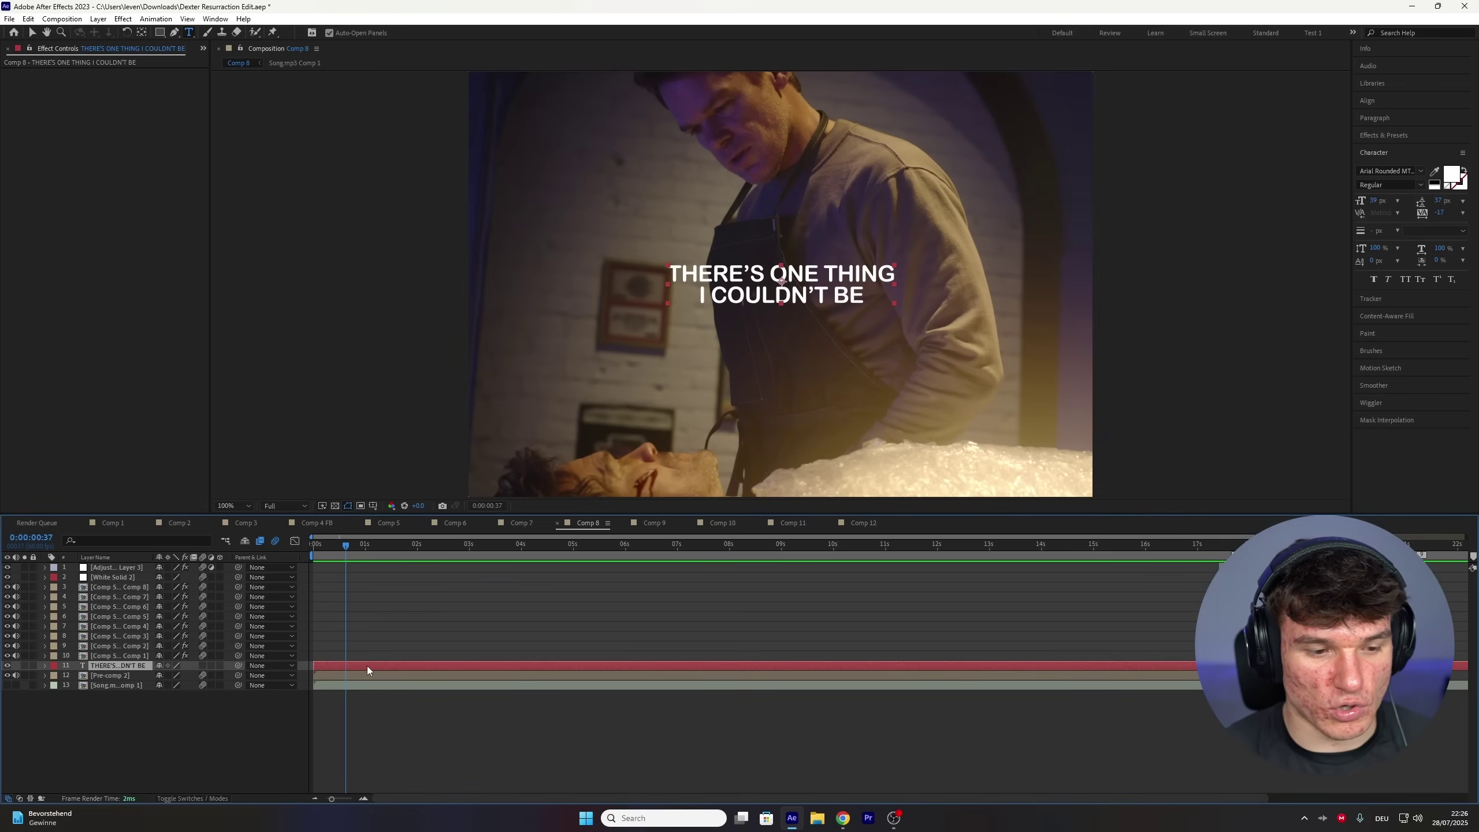
{"action": "key", "text": "ctrl+shift+d"}
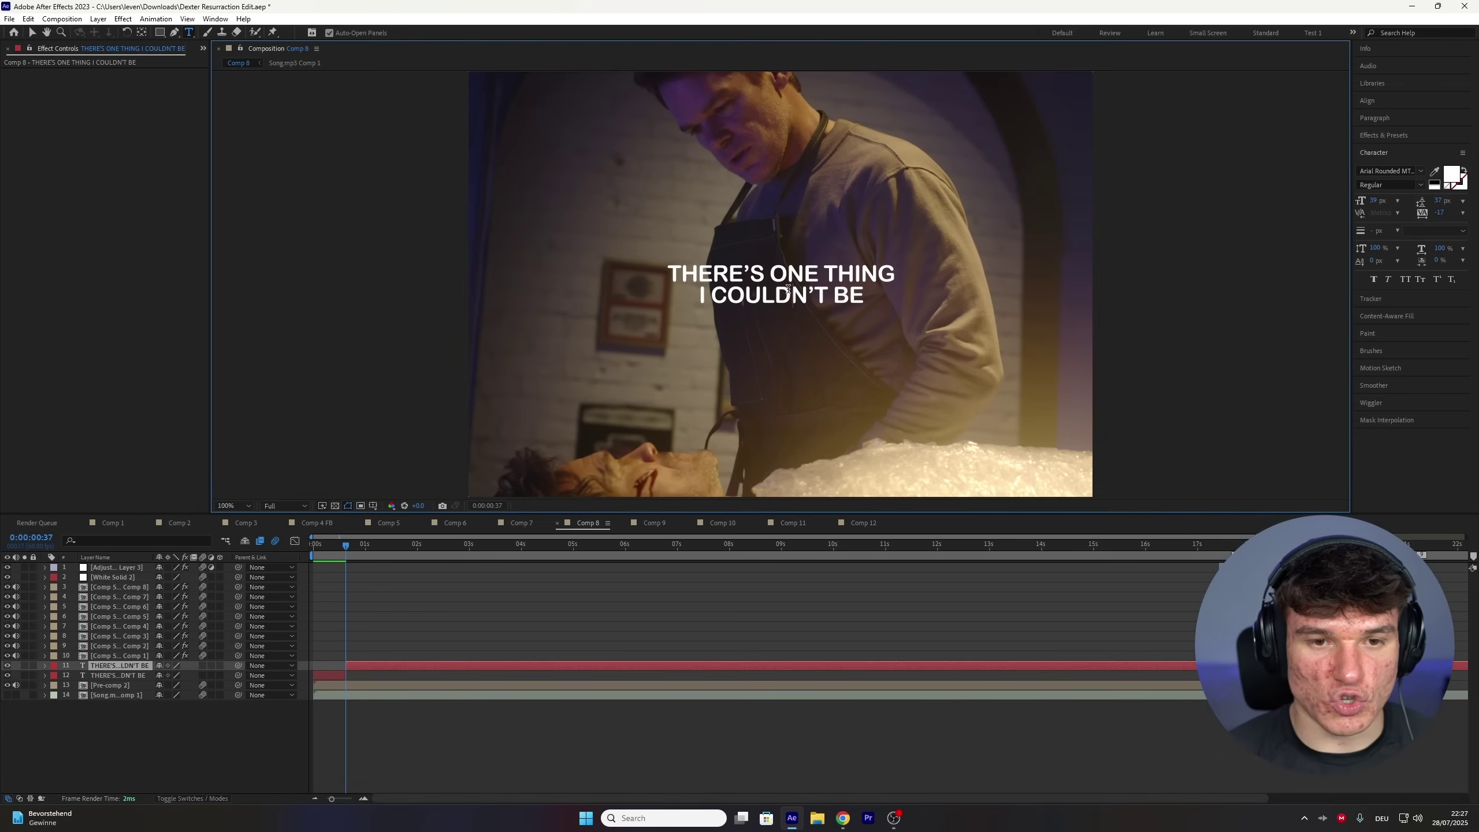
{"action": "triple_click", "coordinate": [788, 290]}
{"action": "left_click", "coordinate": [788, 289]}
{"action": "key", "text": "BackSpace"}
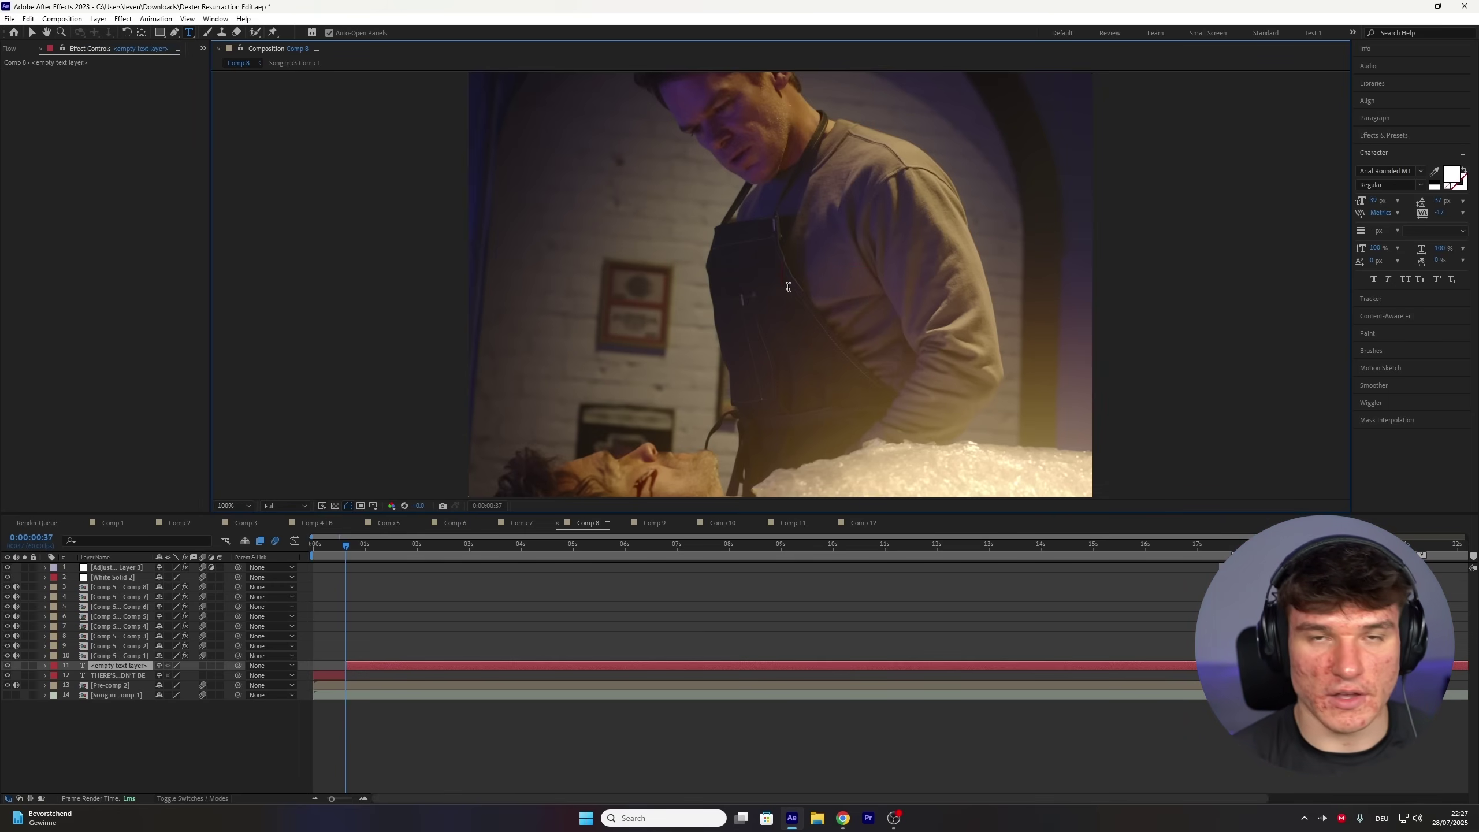
{"action": "type", "text": "HONEST"}
{"action": "key", "text": "Return"}
{"action": "type", "text": "ABOUT"}
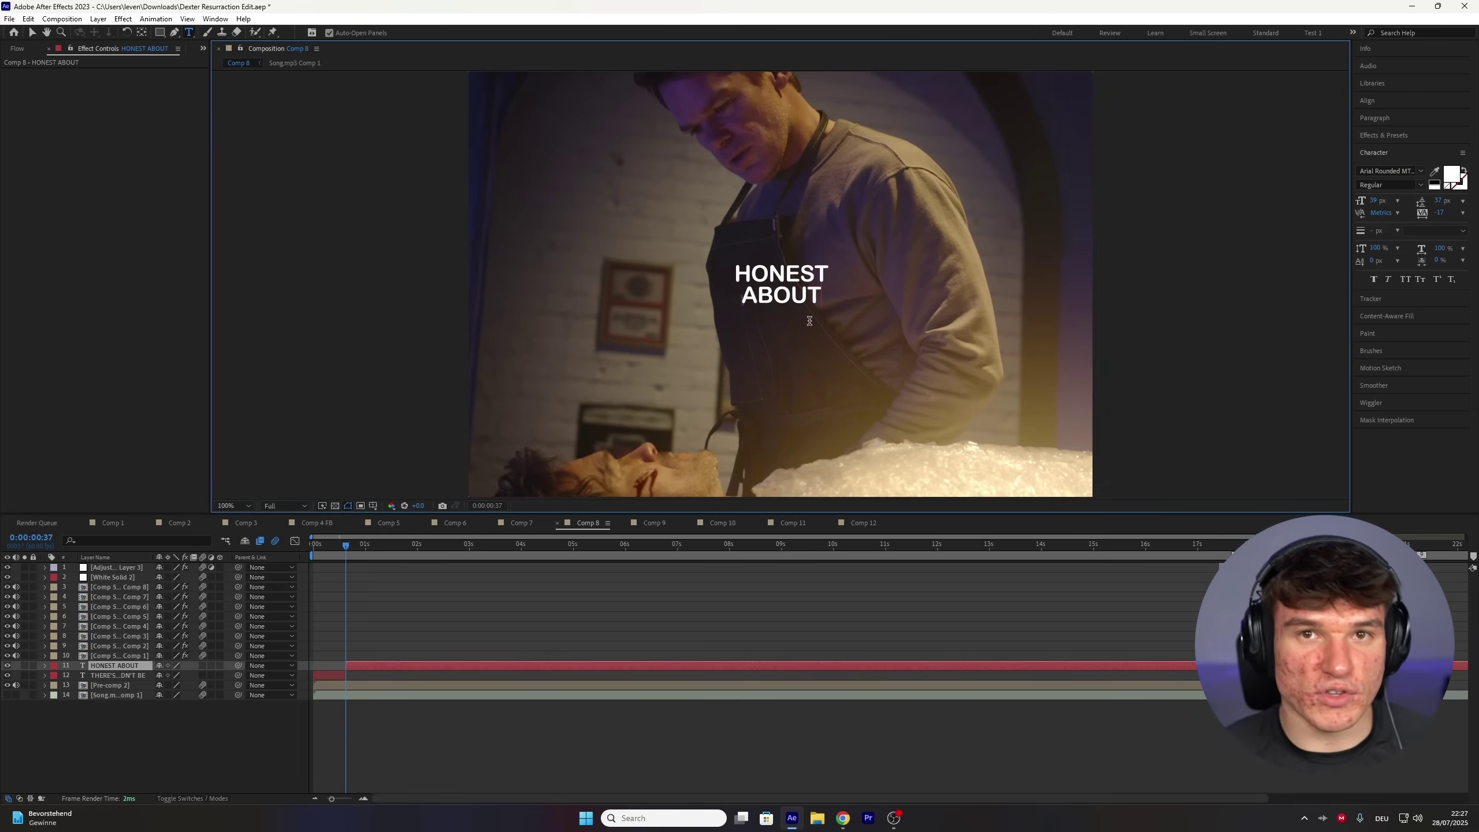
- Increase the font size of the word "ABOUT" in the second caption
{"action": "double_click", "coordinate": [784, 295]}
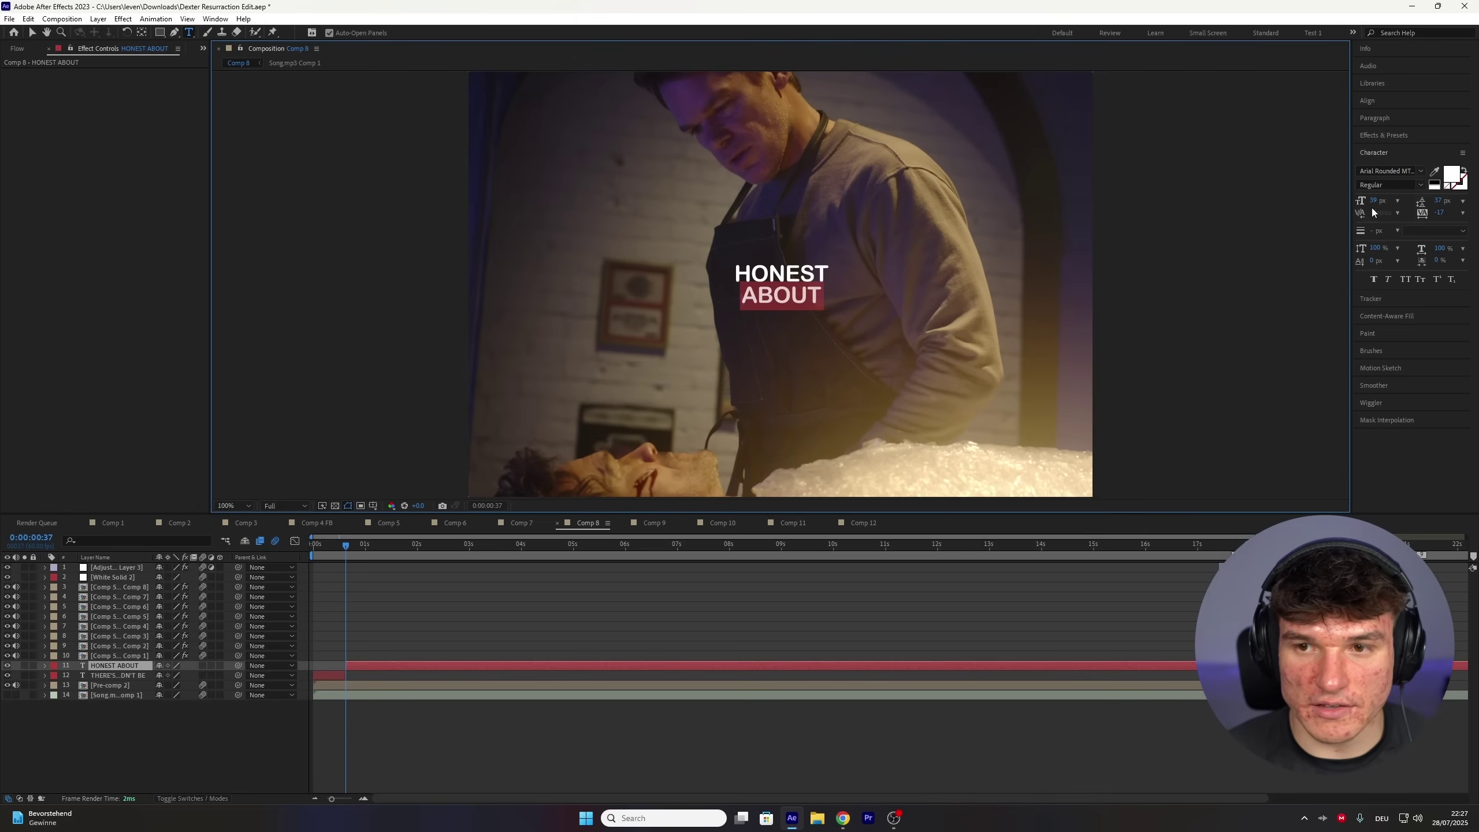
{"action": "left_click_drag", "start_coordinate": [1373, 201], "coordinate": [1380, 204]}
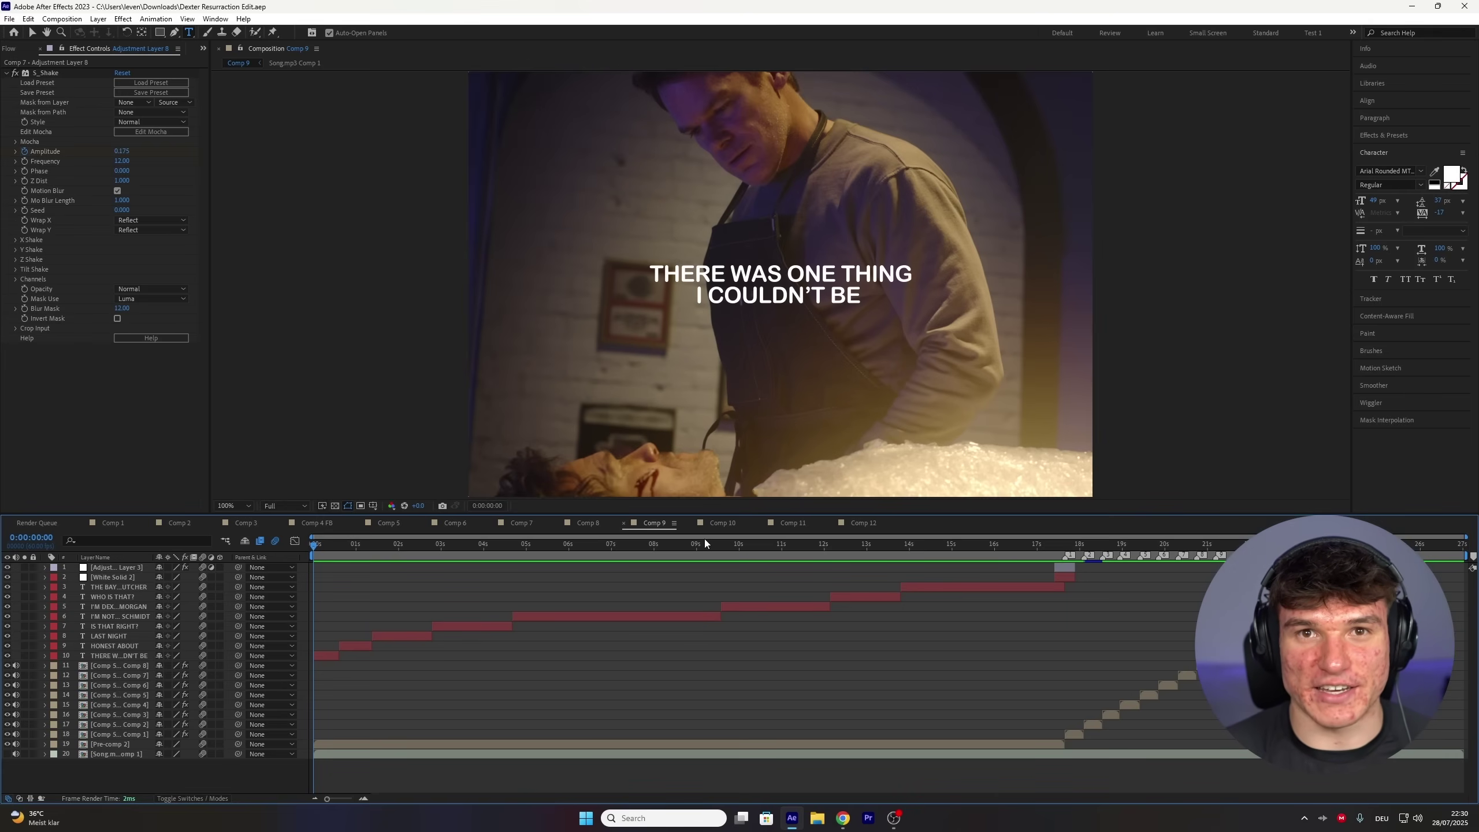
- Apply the Slow Fade On text preset to the "THERE WAS ONE THING I COULDN'T BE" caption at 0:00:00:00
{"action": "left_click_drag", "start_coordinate": [326, 799], "coordinate": [347, 800]}
{"action": "left_click", "coordinate": [416, 657]}
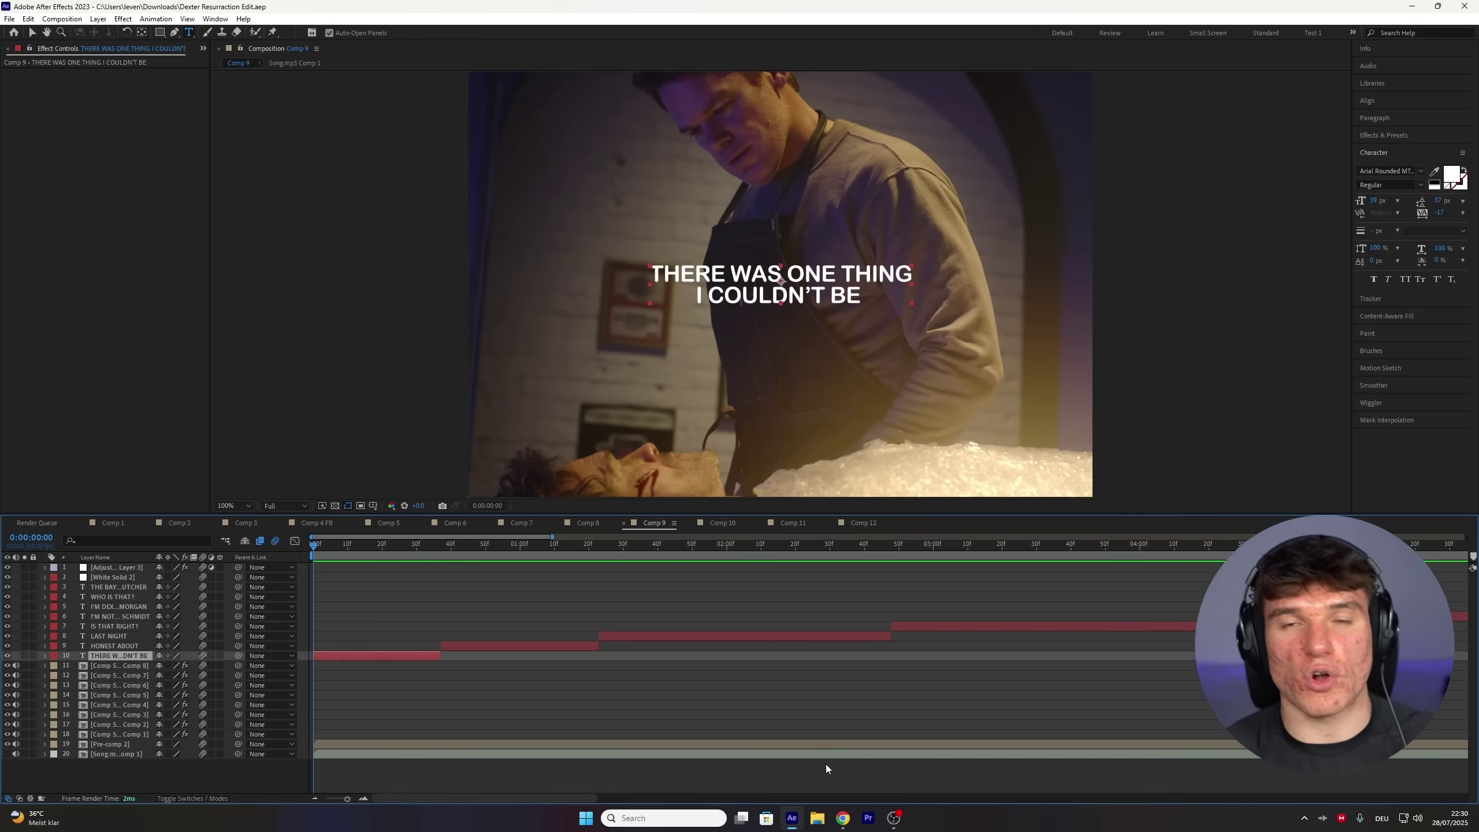
{"action": "left_click", "coordinate": [1384, 135]}
{"action": "left_click_drag", "start_coordinate": [1410, 149], "coordinate": [1351, 134]}
{"action": "type", "text": "s"}
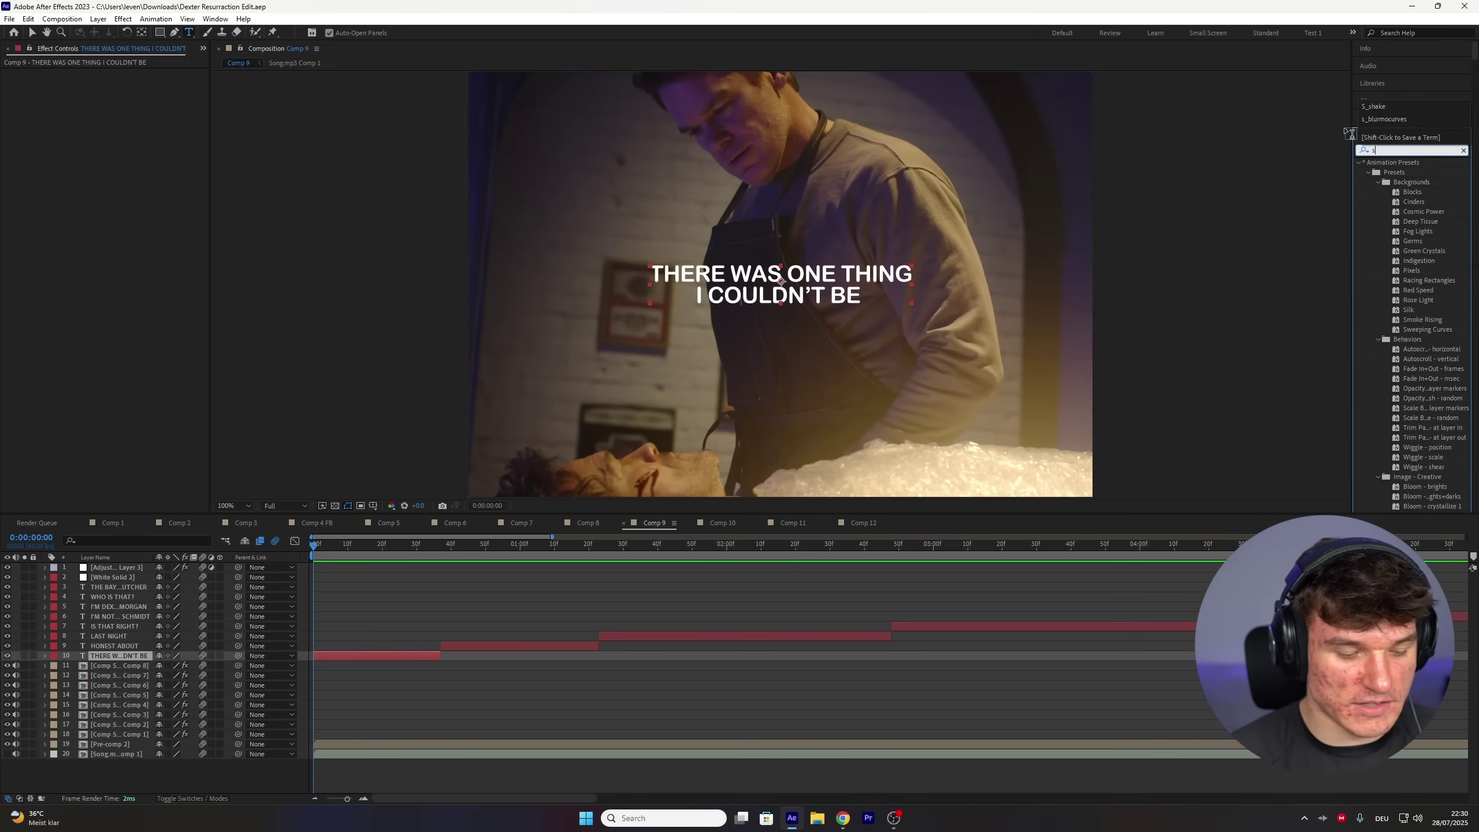
{"action": "type", "text": "low fade"}
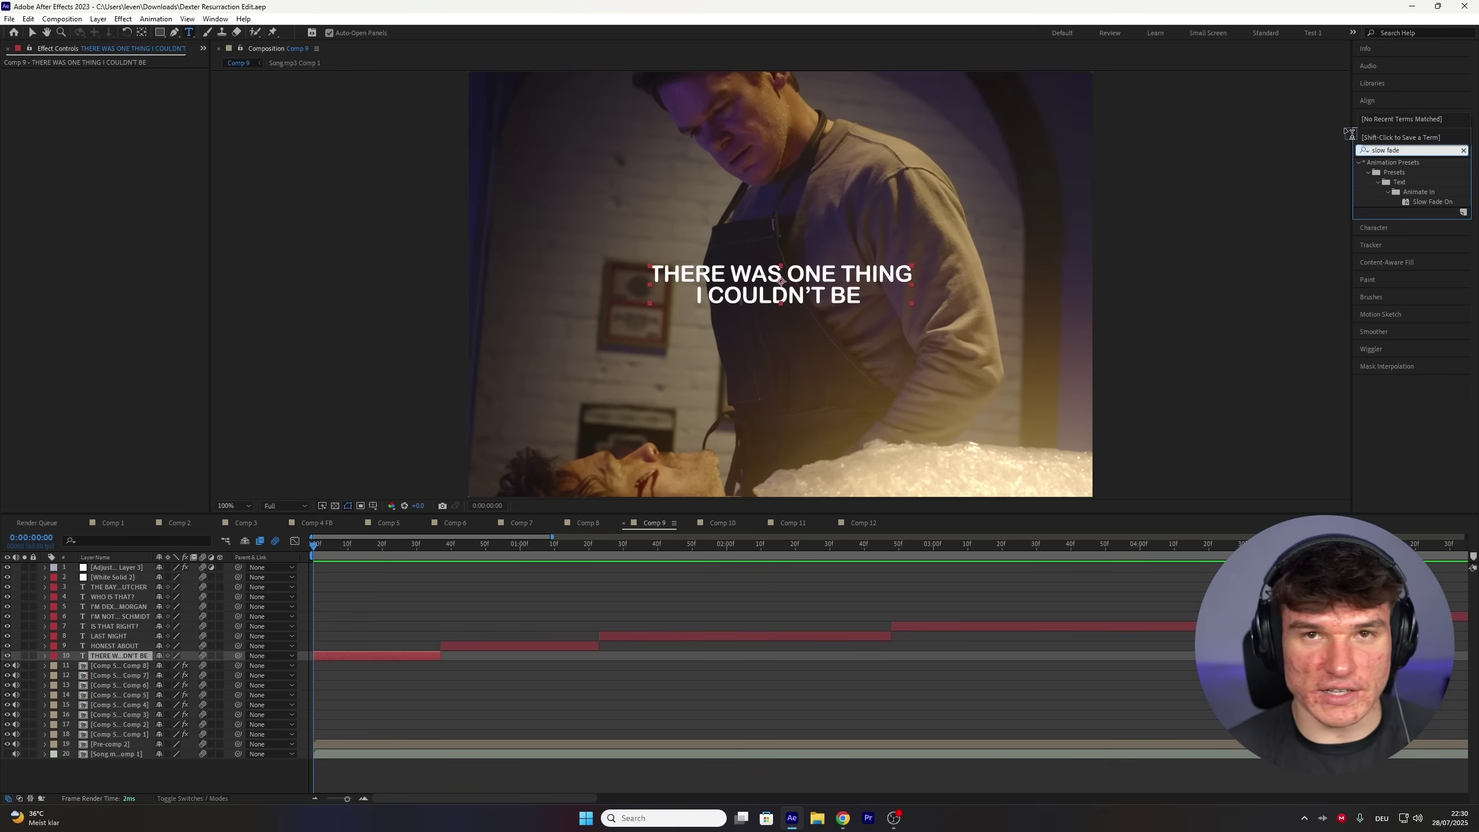
{"action": "left_click_drag", "start_coordinate": [1432, 202], "coordinate": [381, 658]}
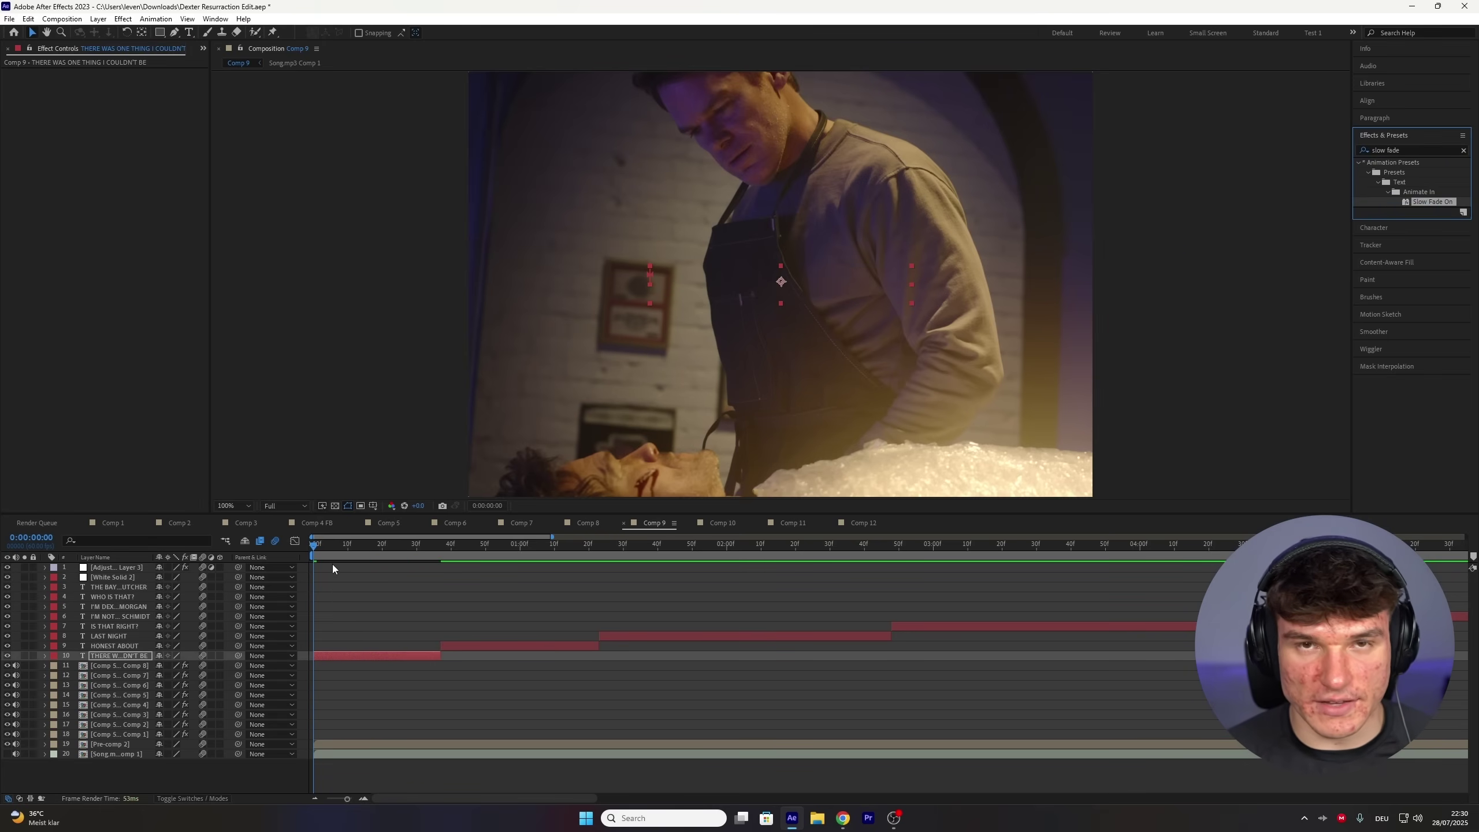
- Reveal the first caption's Offset keyframes and move the ending one to the end of the "HONEST ABOUT" layer
{"action": "left_click_drag", "start_coordinate": [323, 550], "coordinate": [312, 558]}
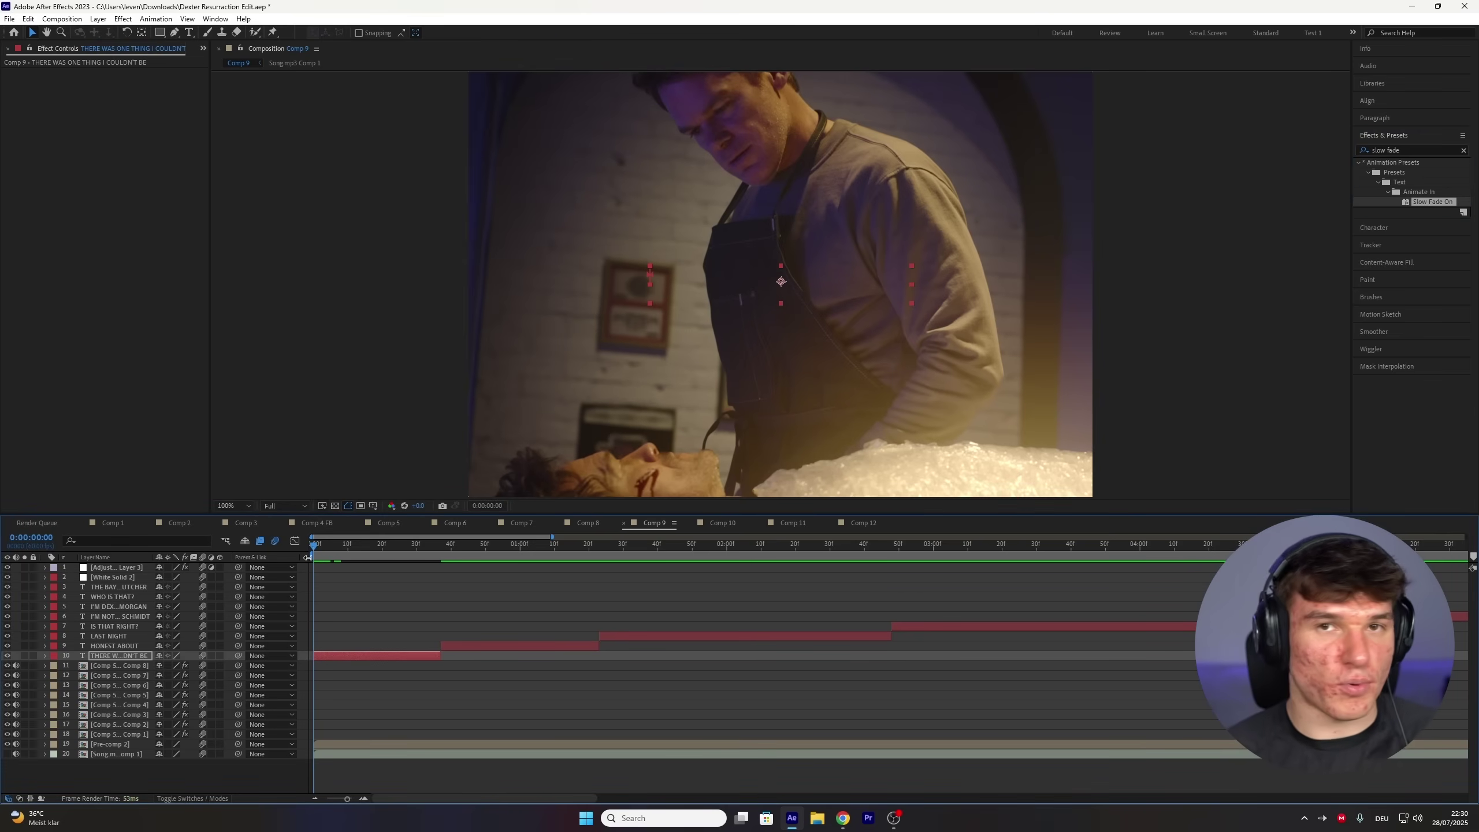
{"action": "key", "text": "u"}
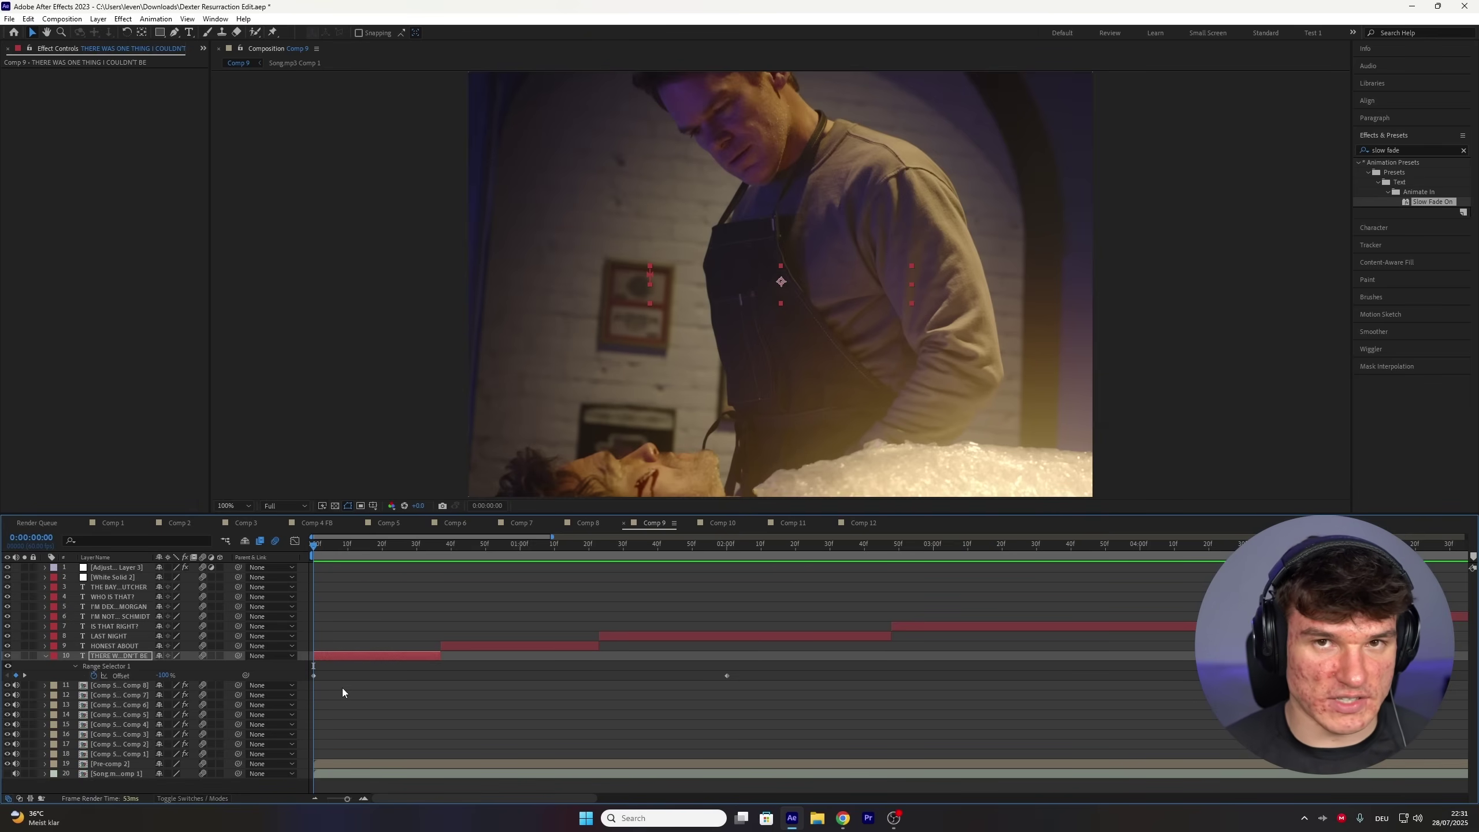
{"action": "left_click", "coordinate": [314, 676]}
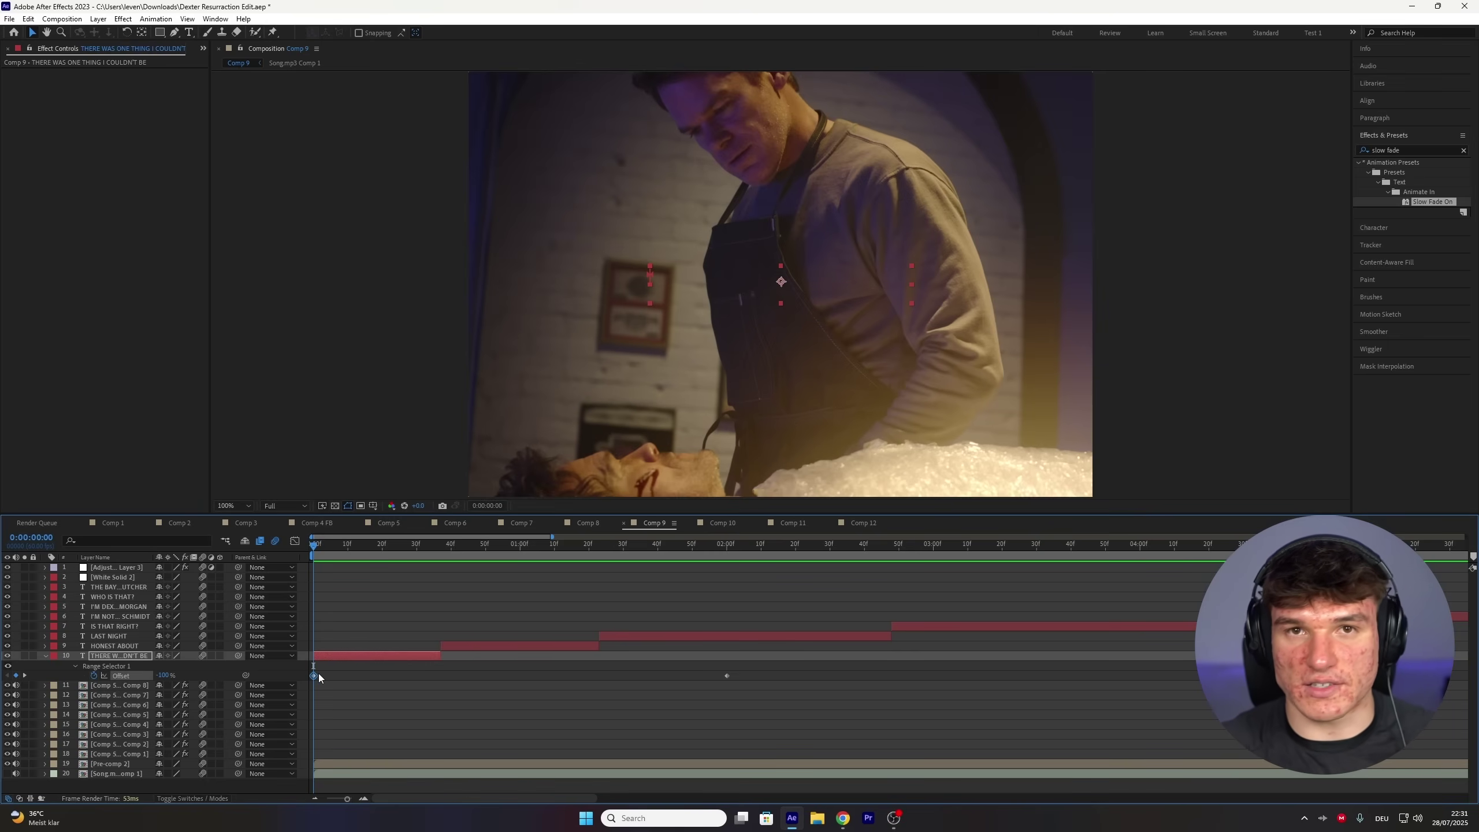
{"action": "left_click", "coordinate": [725, 545]}
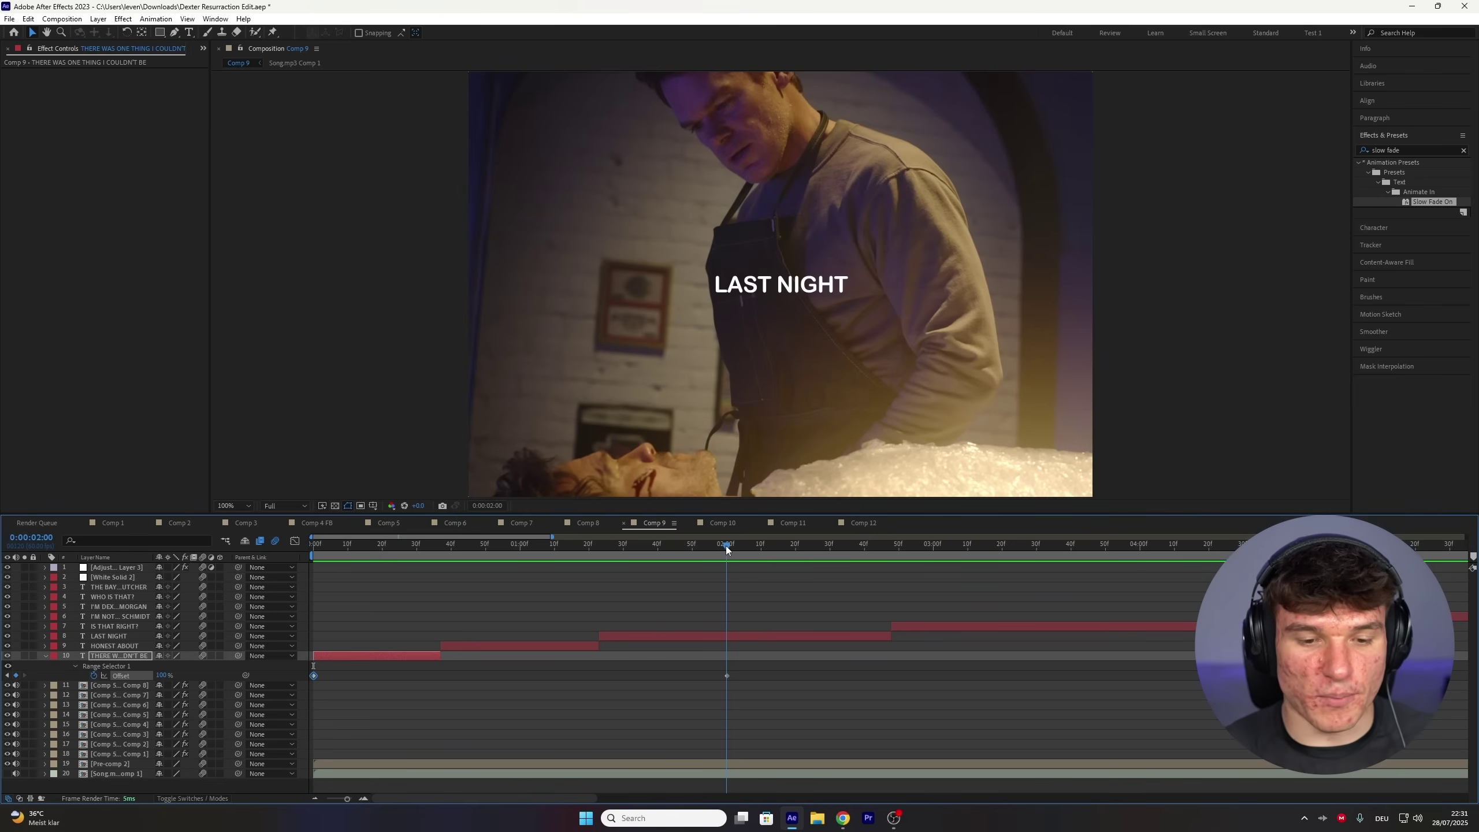
{"action": "left_click", "coordinate": [729, 697]}
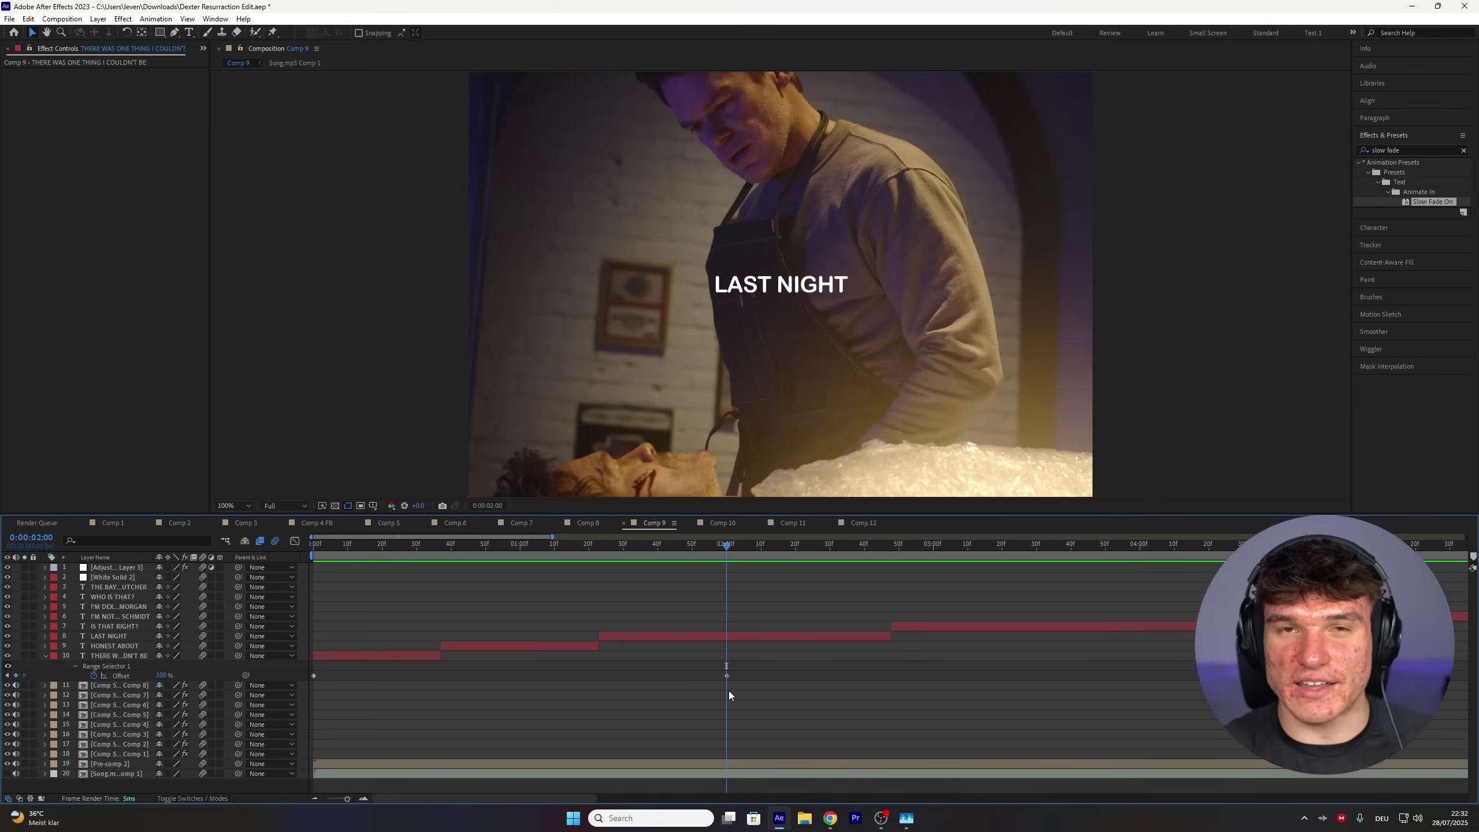
{"action": "left_click_drag", "start_coordinate": [726, 680], "coordinate": [606, 682]}
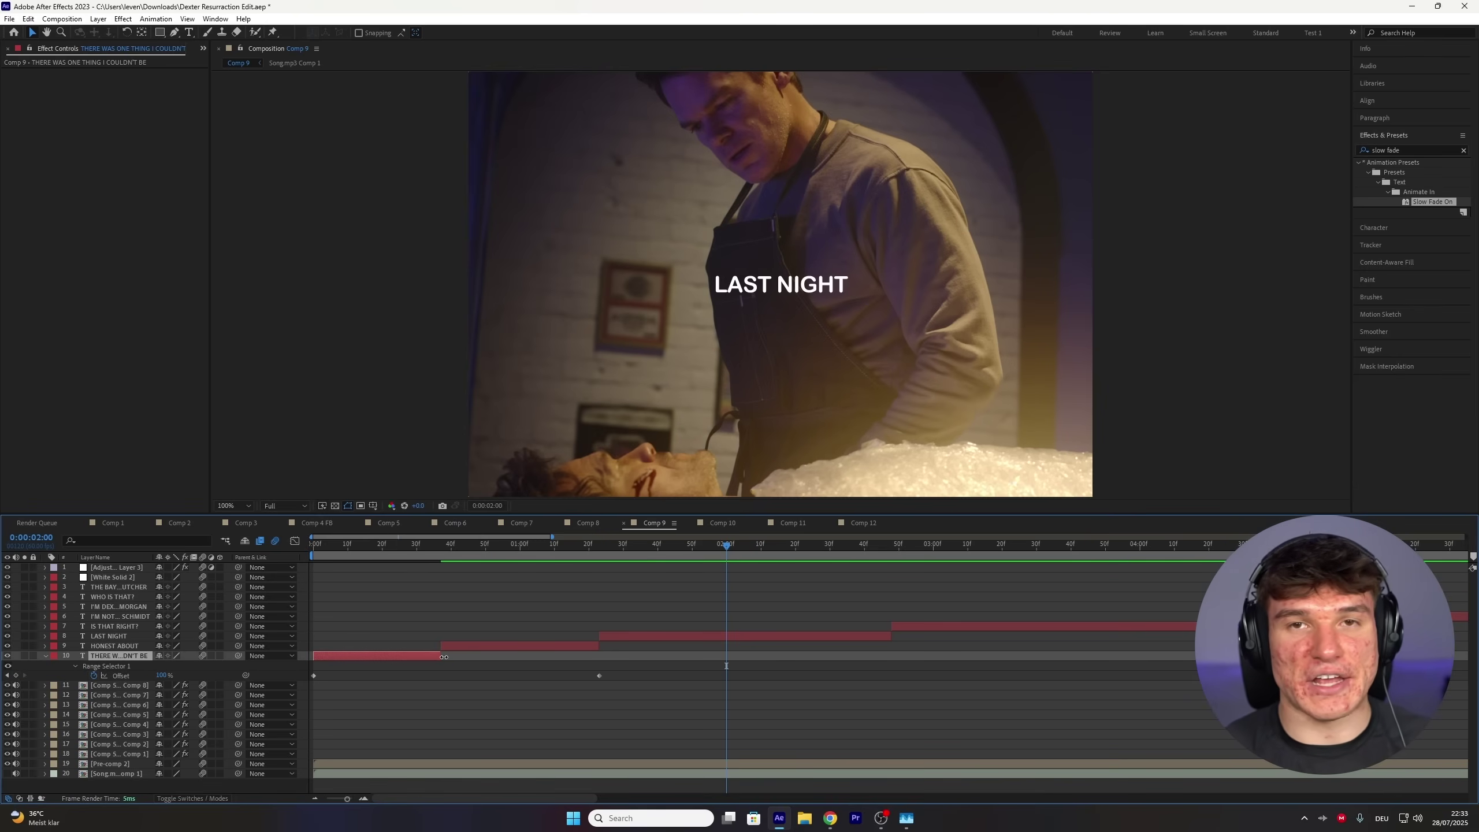
- Extend the first caption layer to about 0:00:01:50 and hide the "HONEST ABOUT" and "LAST NIGHT" layers
{"action": "left_click_drag", "start_coordinate": [444, 664], "coordinate": [690, 656]}
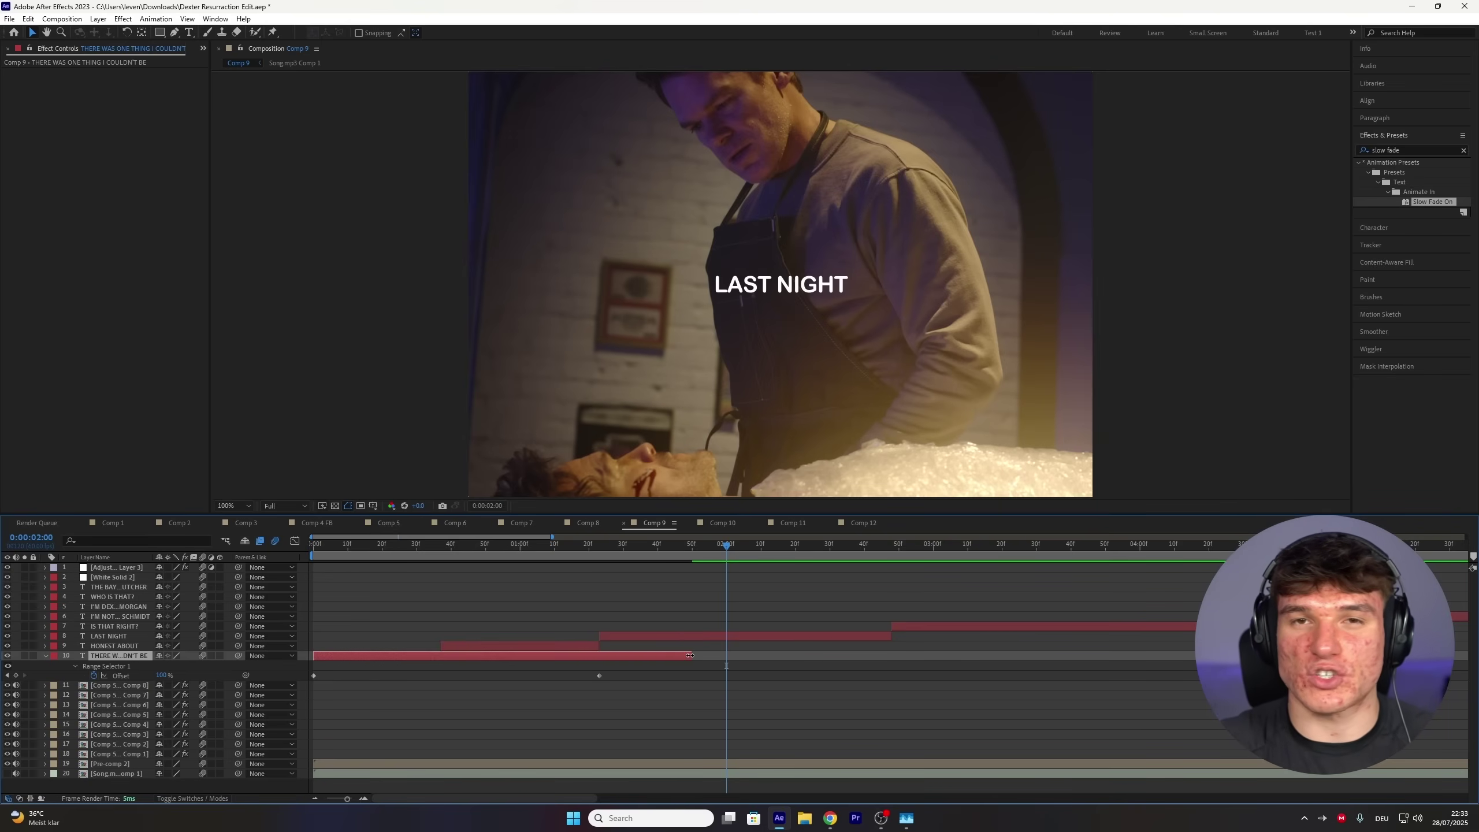
{"action": "left_click_drag", "start_coordinate": [663, 548], "coordinate": [500, 620]}
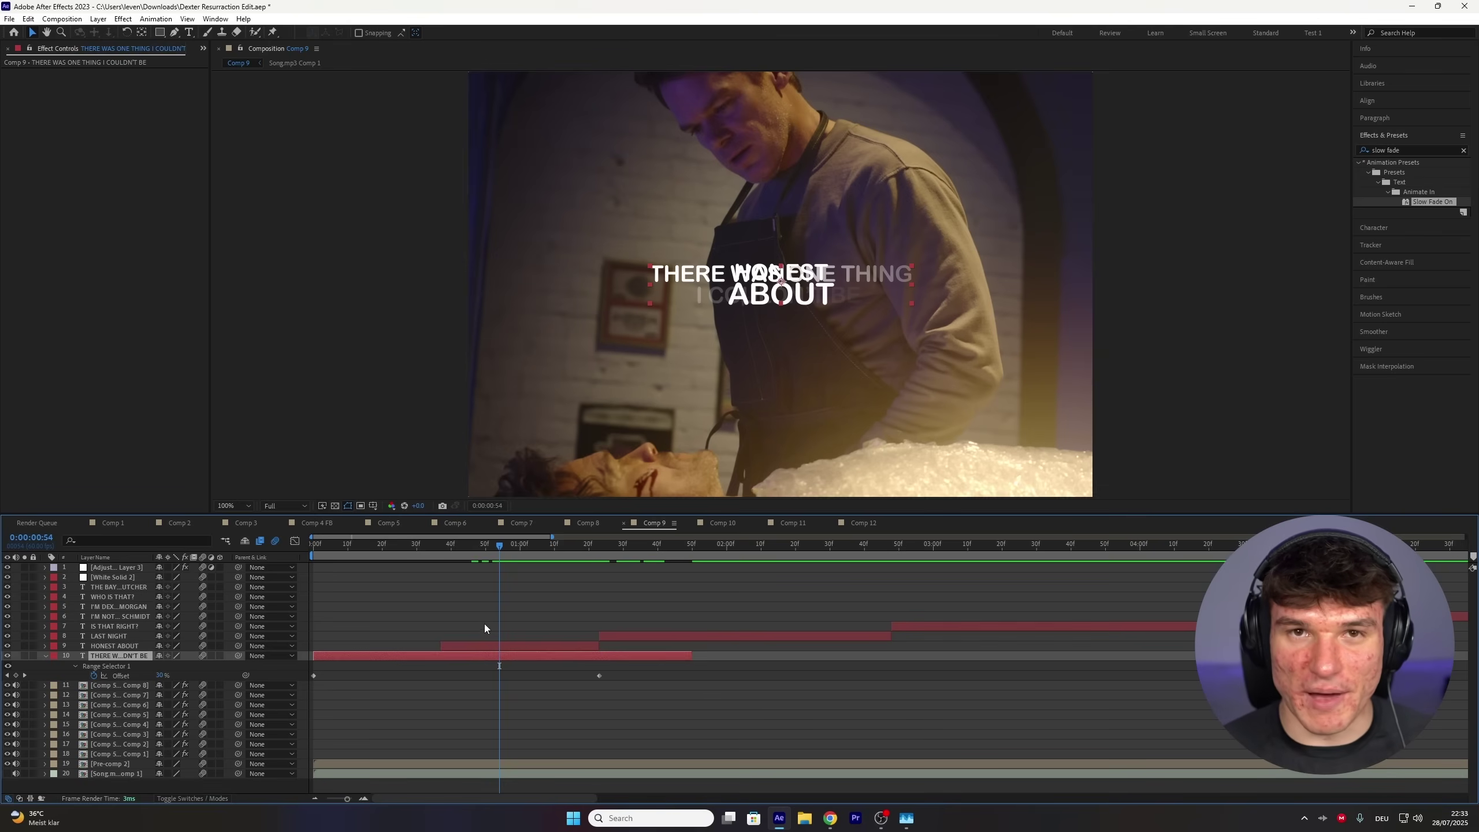
{"action": "left_click", "coordinate": [8, 646]}
{"action": "left_click", "coordinate": [7, 637]}
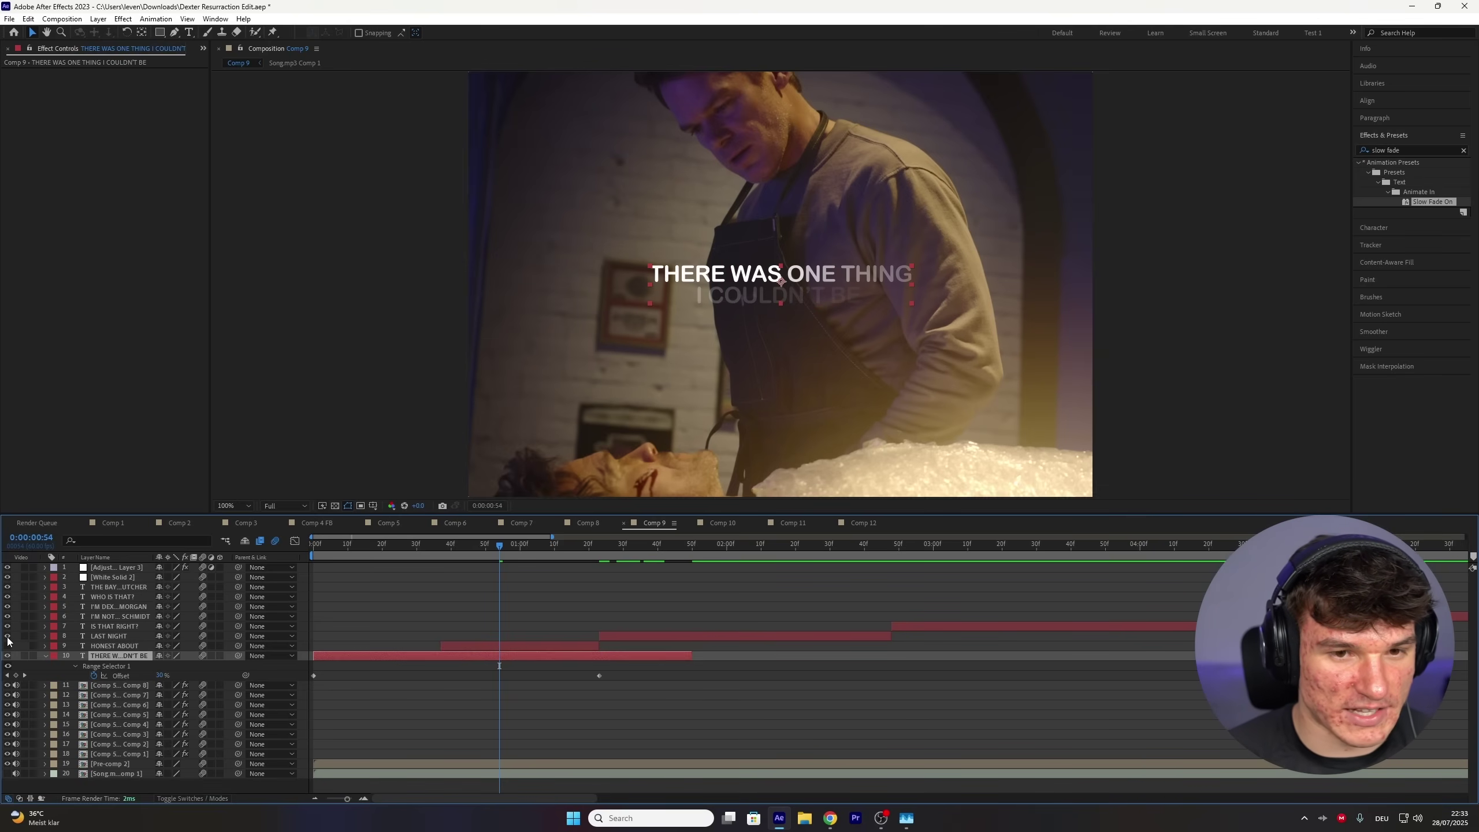
- Play the composition from the start to check the first caption's fade-in
{"action": "key", "text": "Home"}
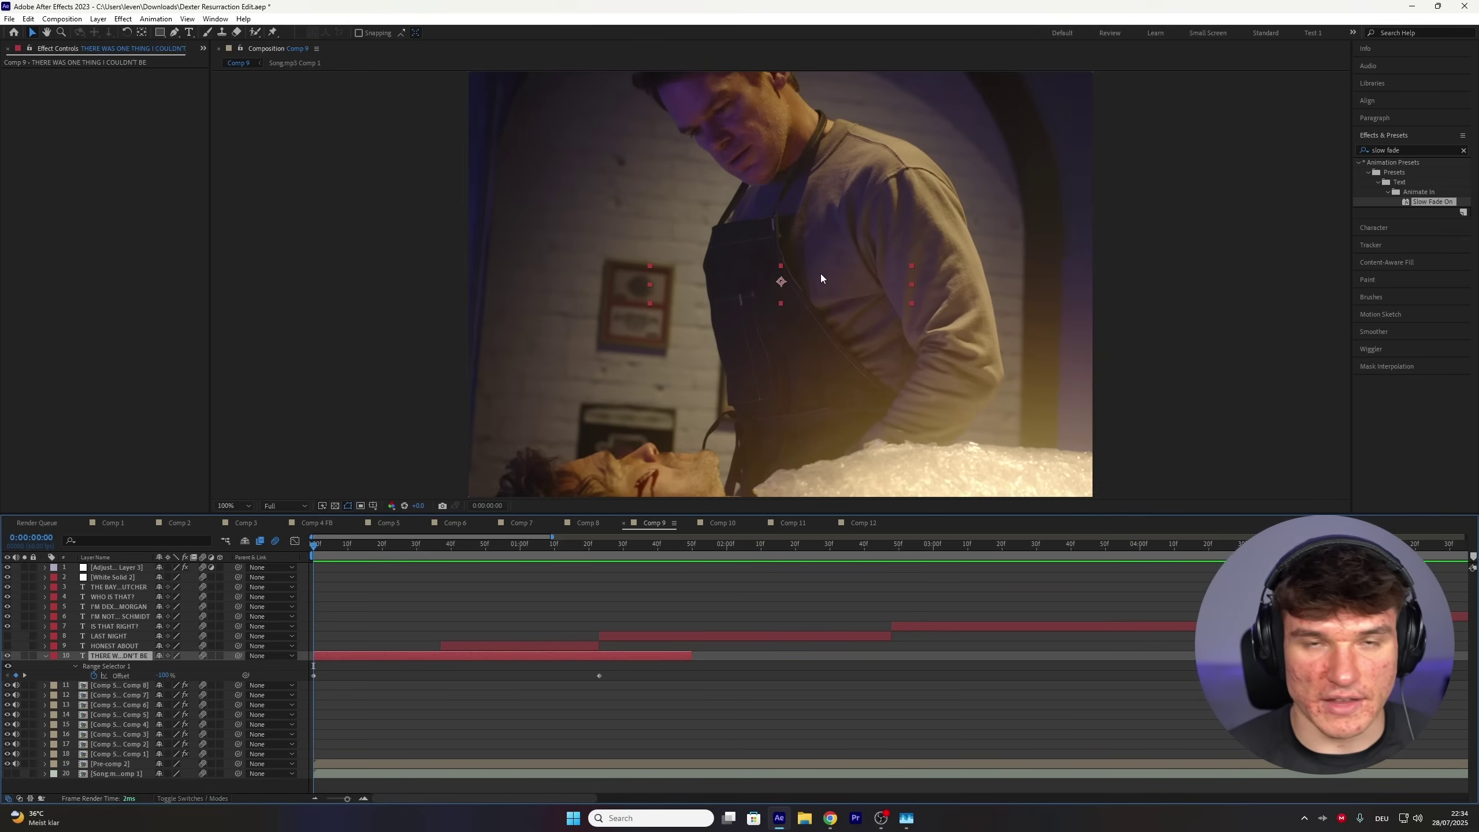
{"action": "key", "text": "space"}
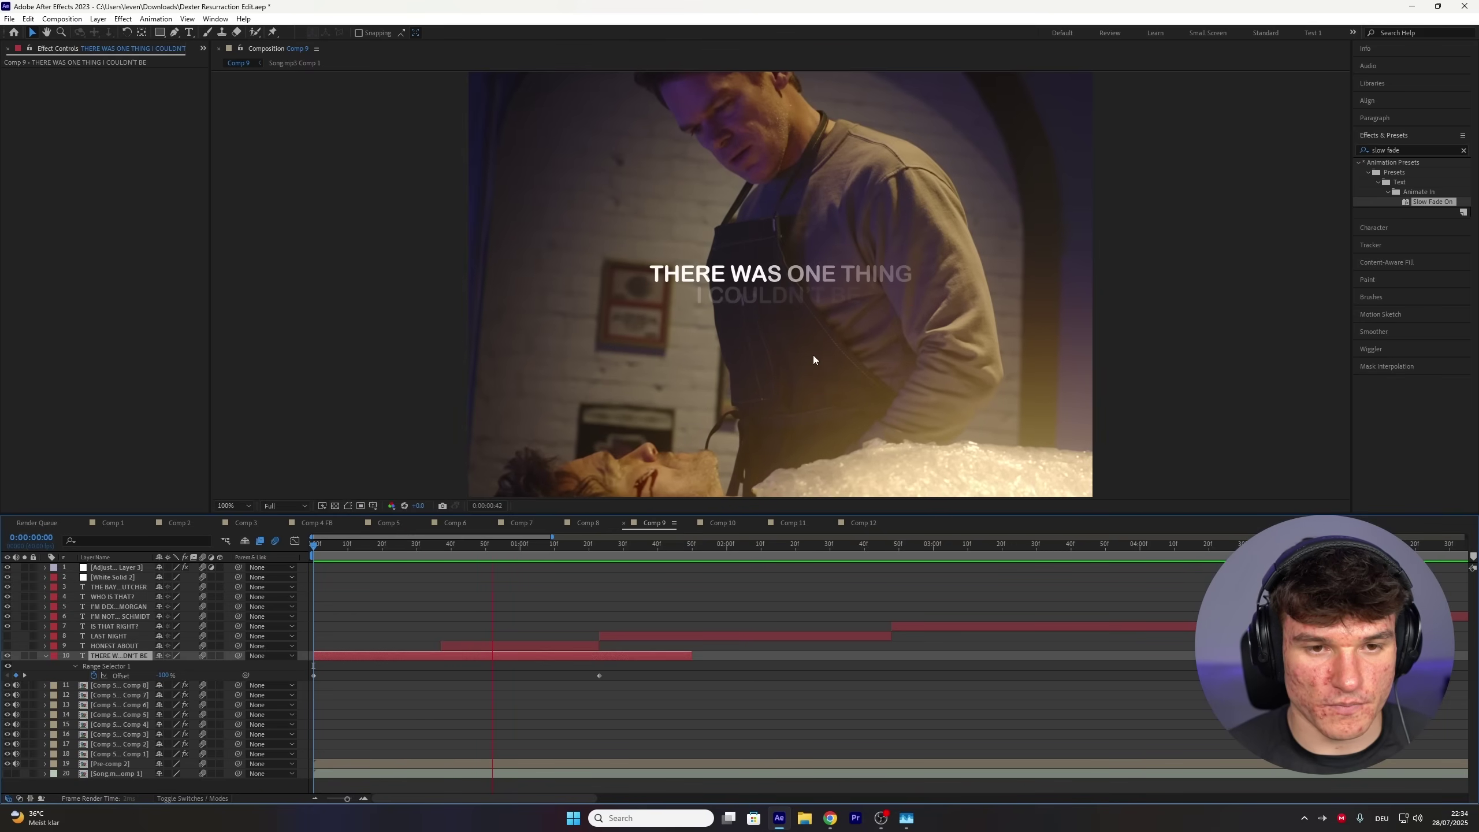
{"action": "key", "text": "space"}
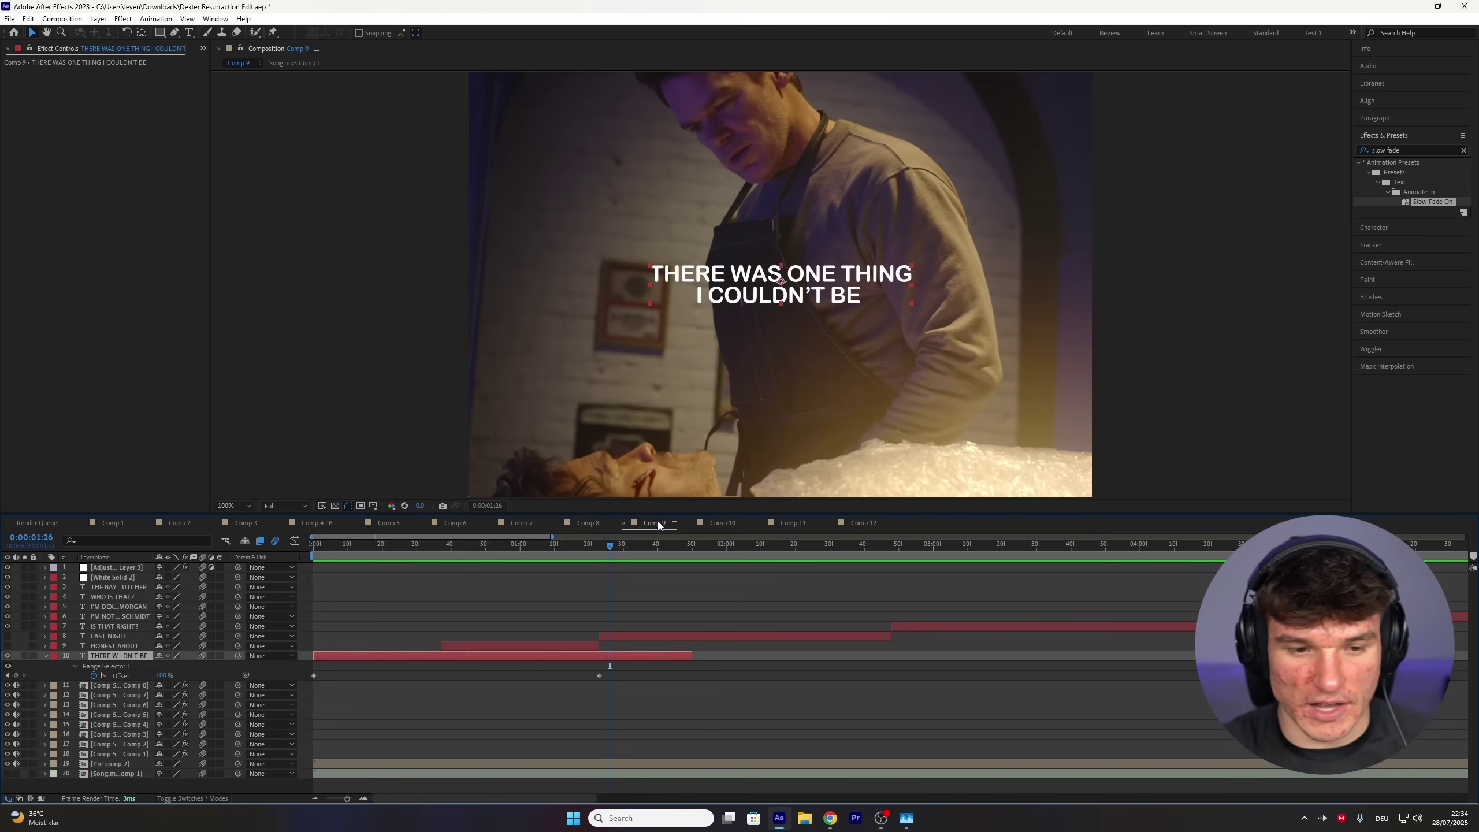
- Apply the Fade Out Slow preset to the first caption at 0:00:01:21 and move its ending keyframe to the layer's end
{"action": "left_click_drag", "start_coordinate": [669, 546], "coordinate": [682, 546]}
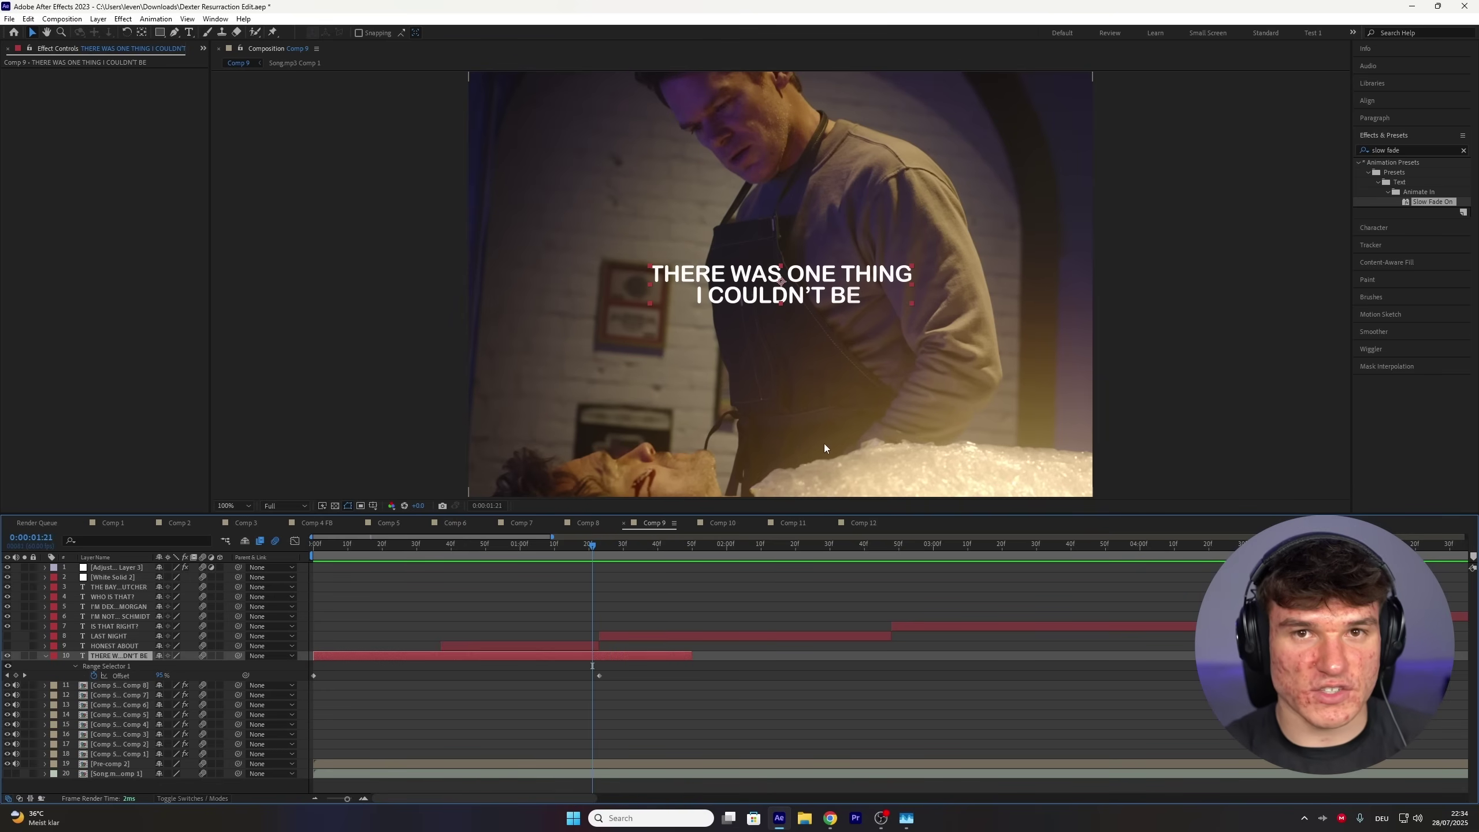
{"action": "left_click_drag", "start_coordinate": [1402, 150], "coordinate": [1198, 162]}
{"action": "type", "text": "fade out slow"}
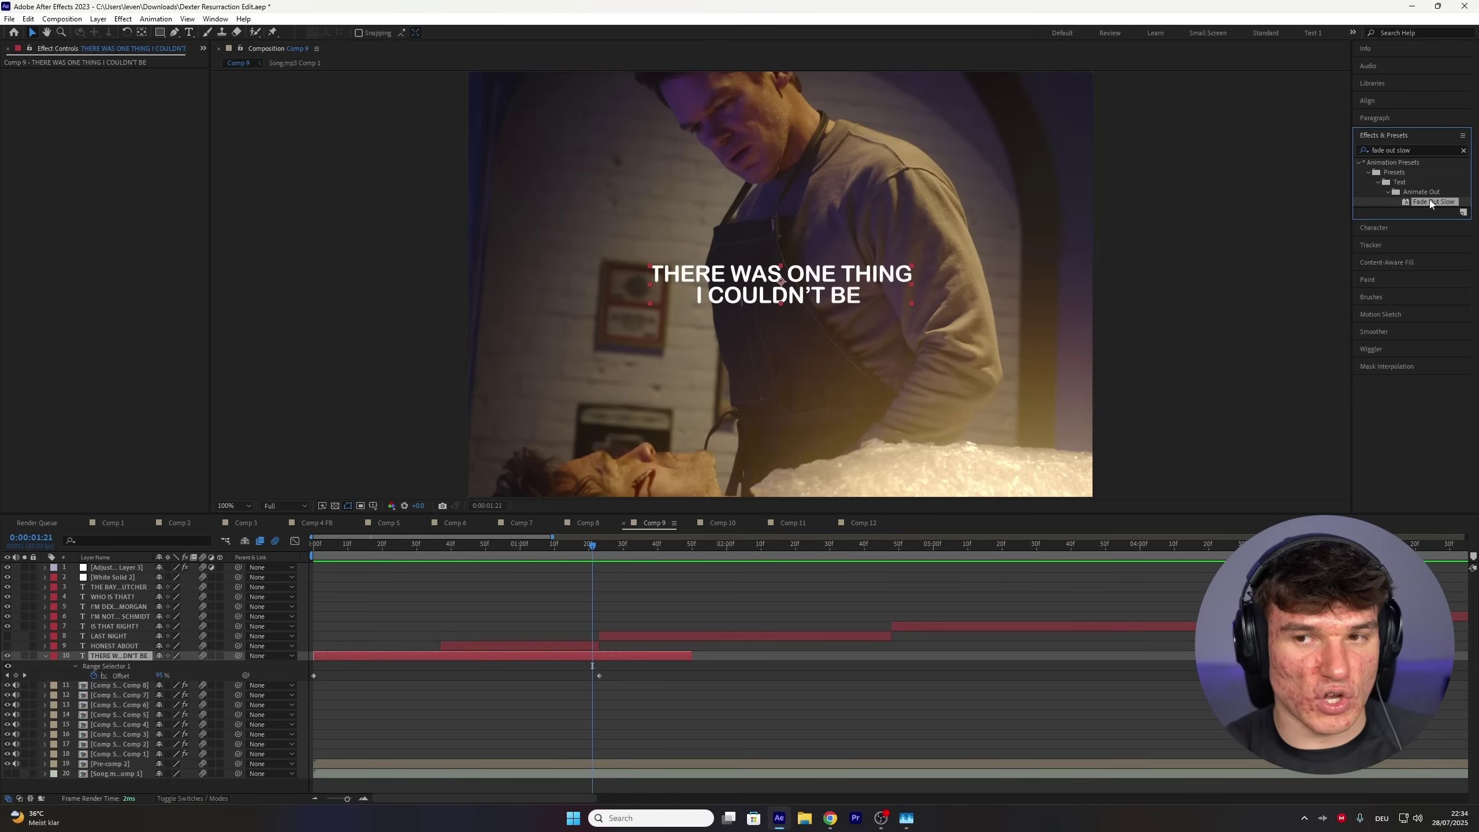
{"action": "left_click_drag", "start_coordinate": [1431, 202], "coordinate": [594, 657]}
{"action": "key", "text": "u"}
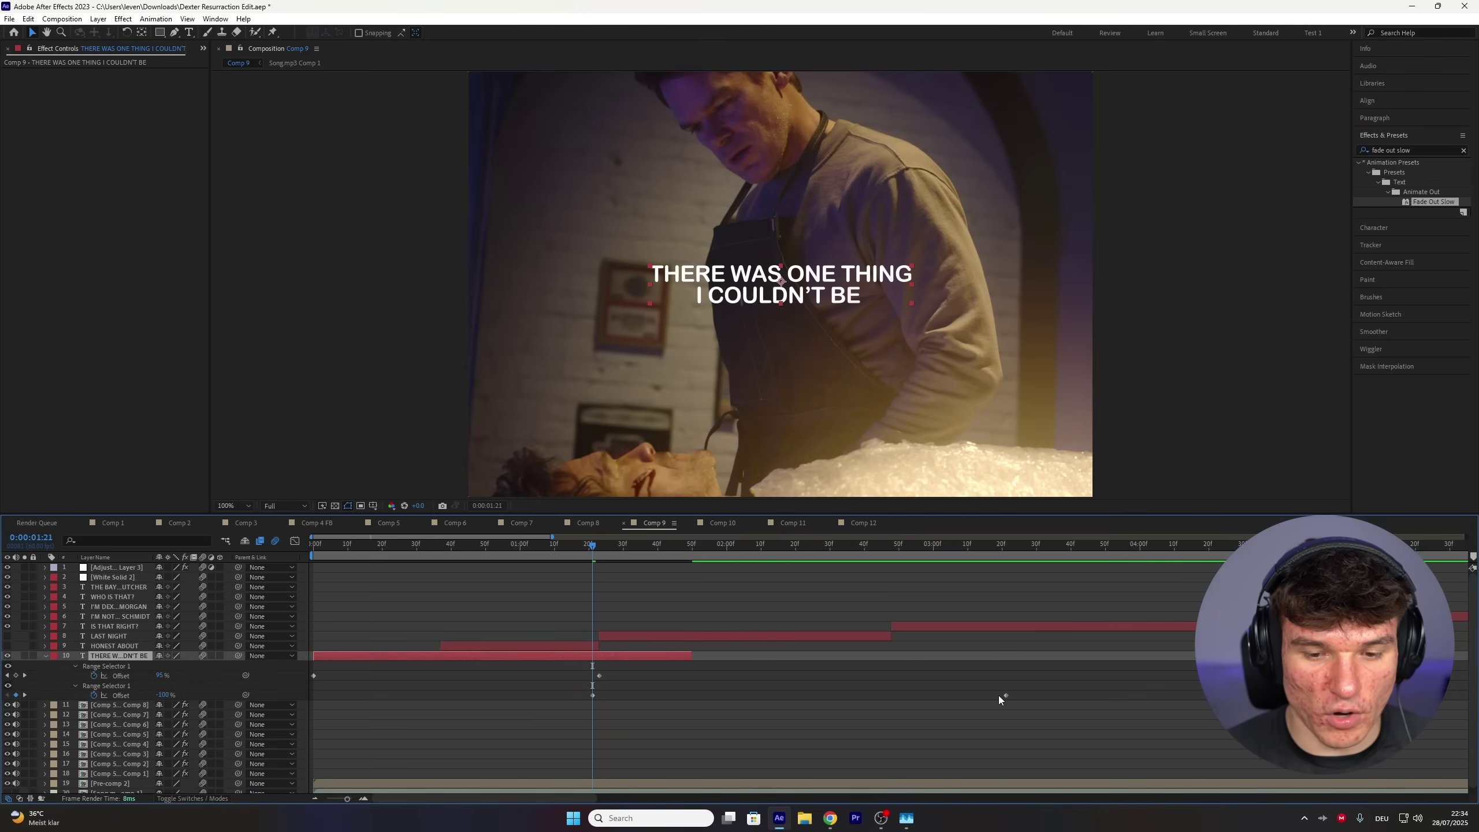
{"action": "left_click_drag", "start_coordinate": [998, 696], "coordinate": [693, 695]}
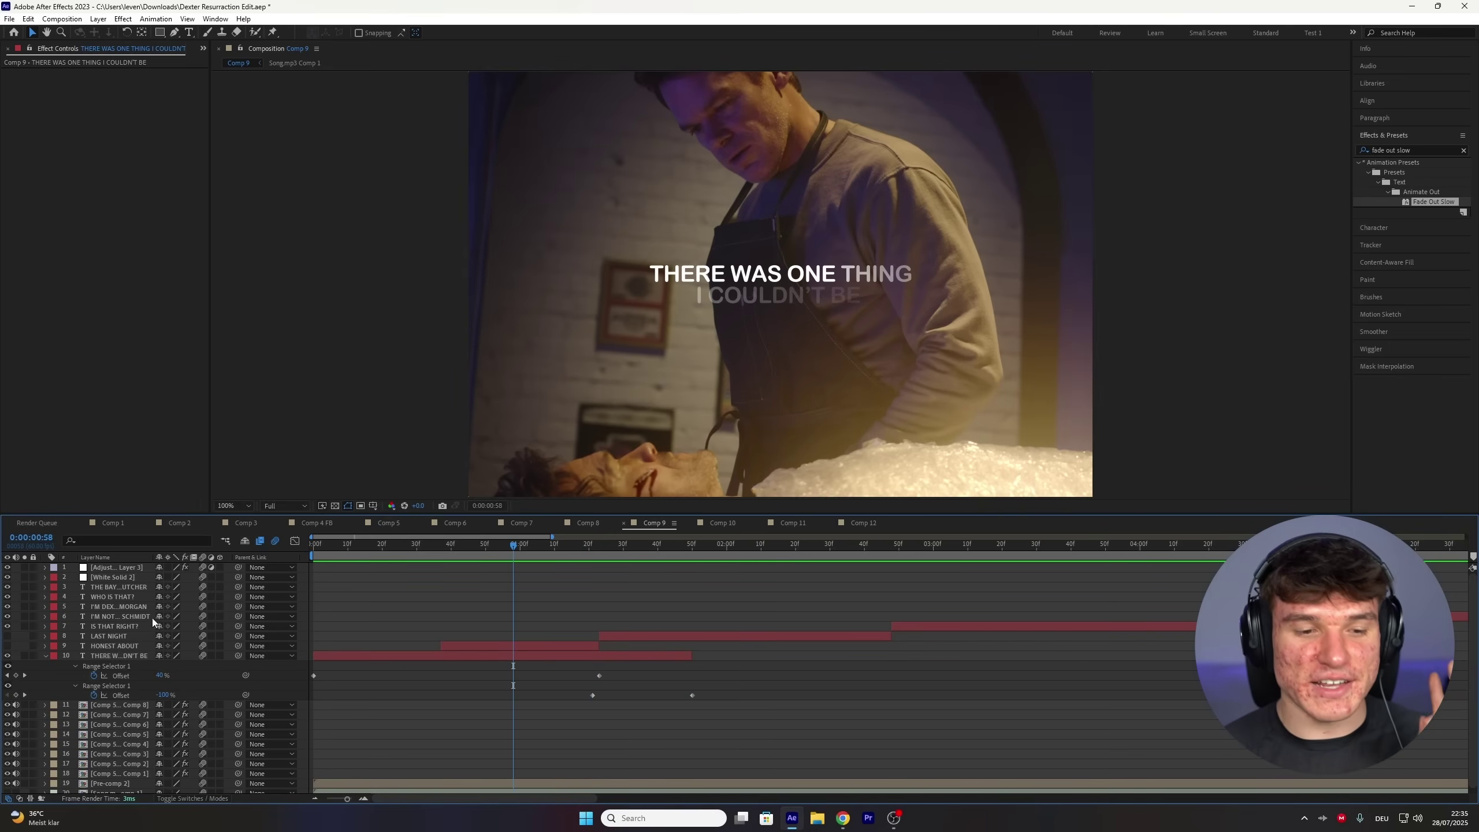
- Show the "HONEST ABOUT" layer, hide the first caption layer, and move the playhead to 0:00:00:37
{"action": "left_click", "coordinate": [8, 646]}
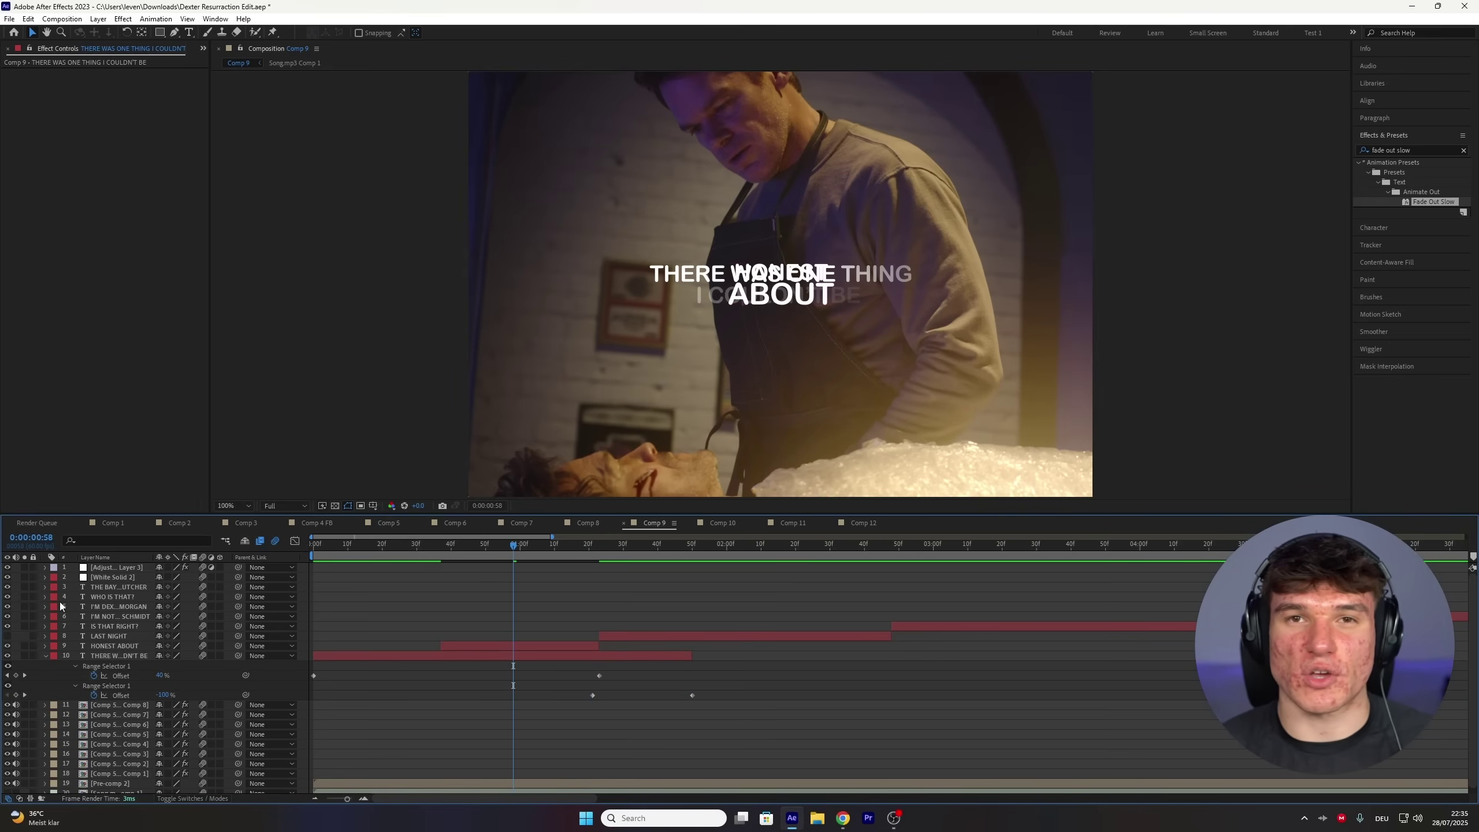
{"action": "left_click", "coordinate": [8, 655]}
{"action": "left_click_drag", "start_coordinate": [489, 546], "coordinate": [441, 550]}
- Duplicate the "HONEST ABOUT" caption, keeping only "HONEST" in the copy and only "ABOUT" in the original
{"action": "left_click", "coordinate": [490, 646]}
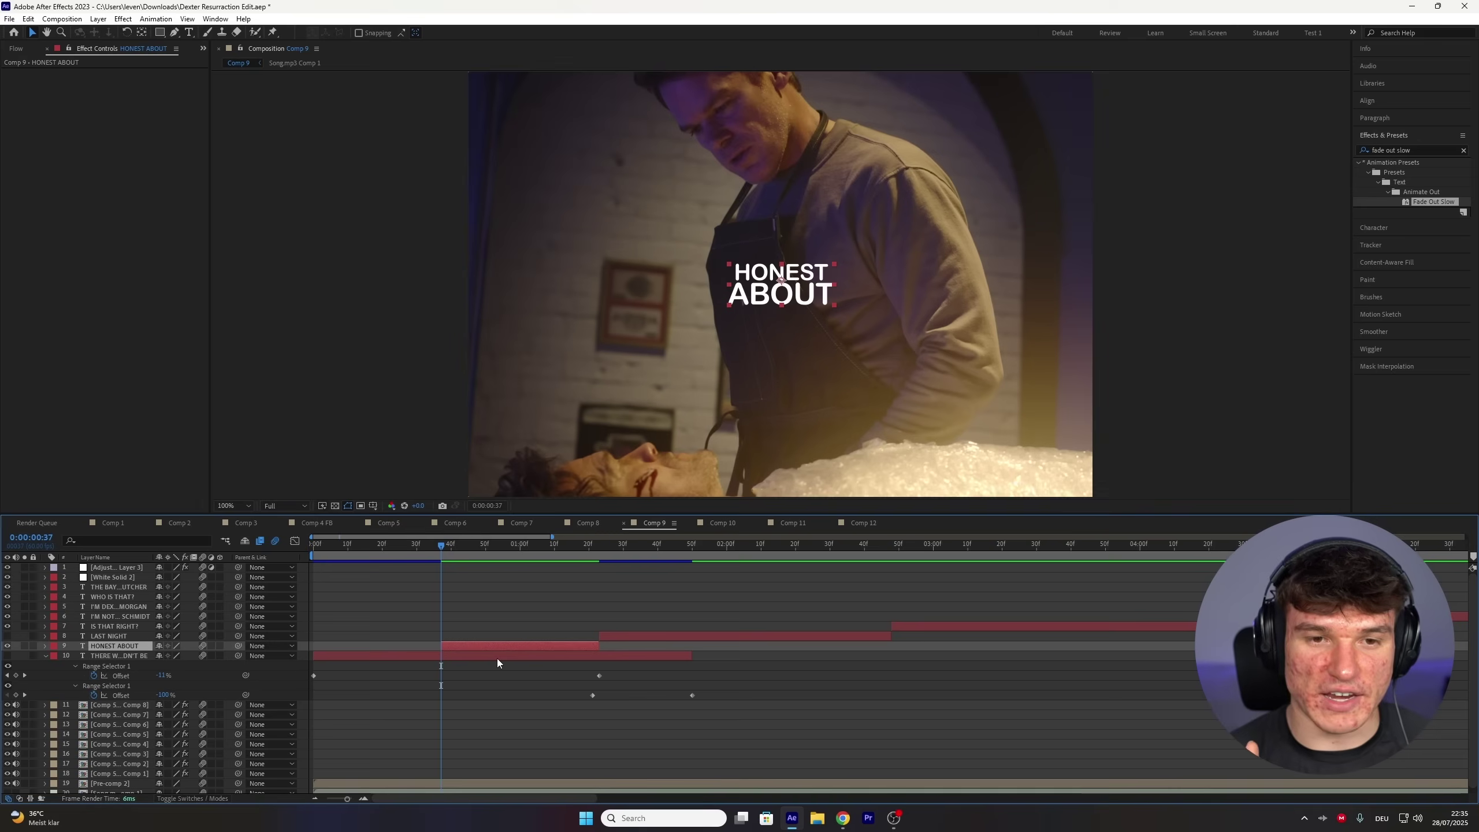
{"action": "key", "text": "ctrl+d"}
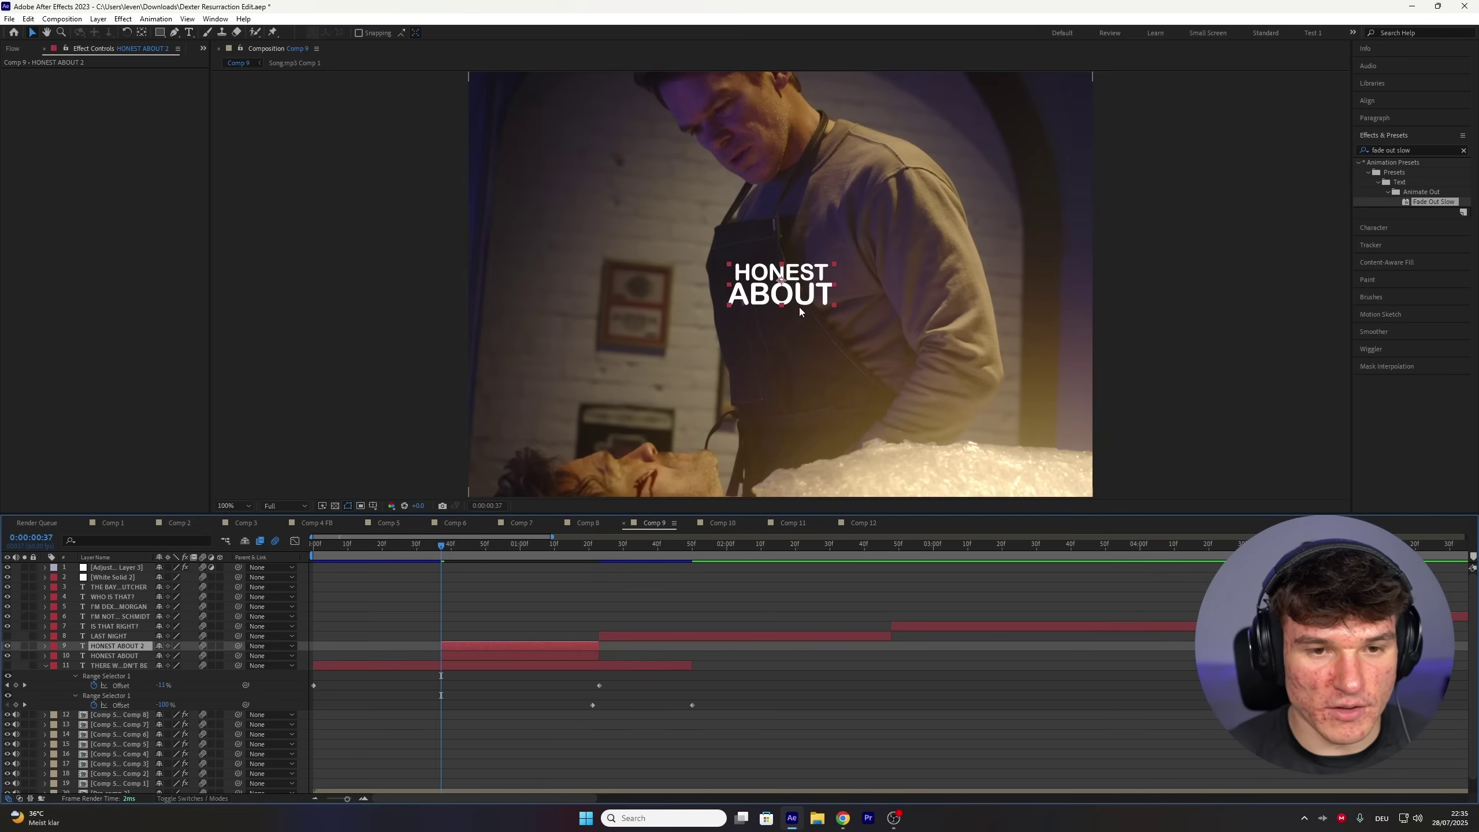
{"action": "double_click", "coordinate": [764, 295]}
{"action": "double_click", "coordinate": [764, 294]}
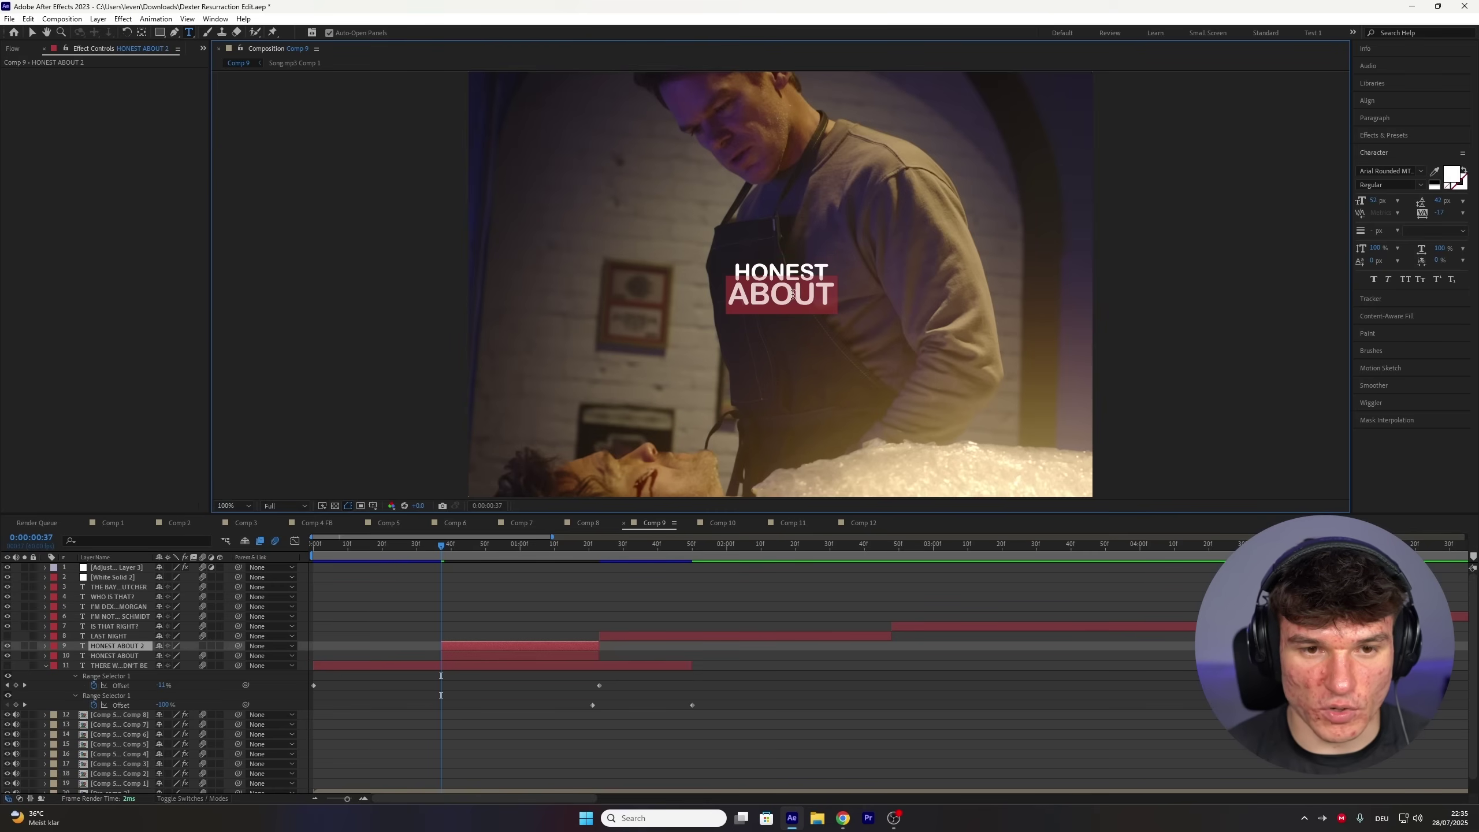
{"action": "key", "text": "BackSpace"}
{"action": "left_click", "coordinate": [499, 656]}
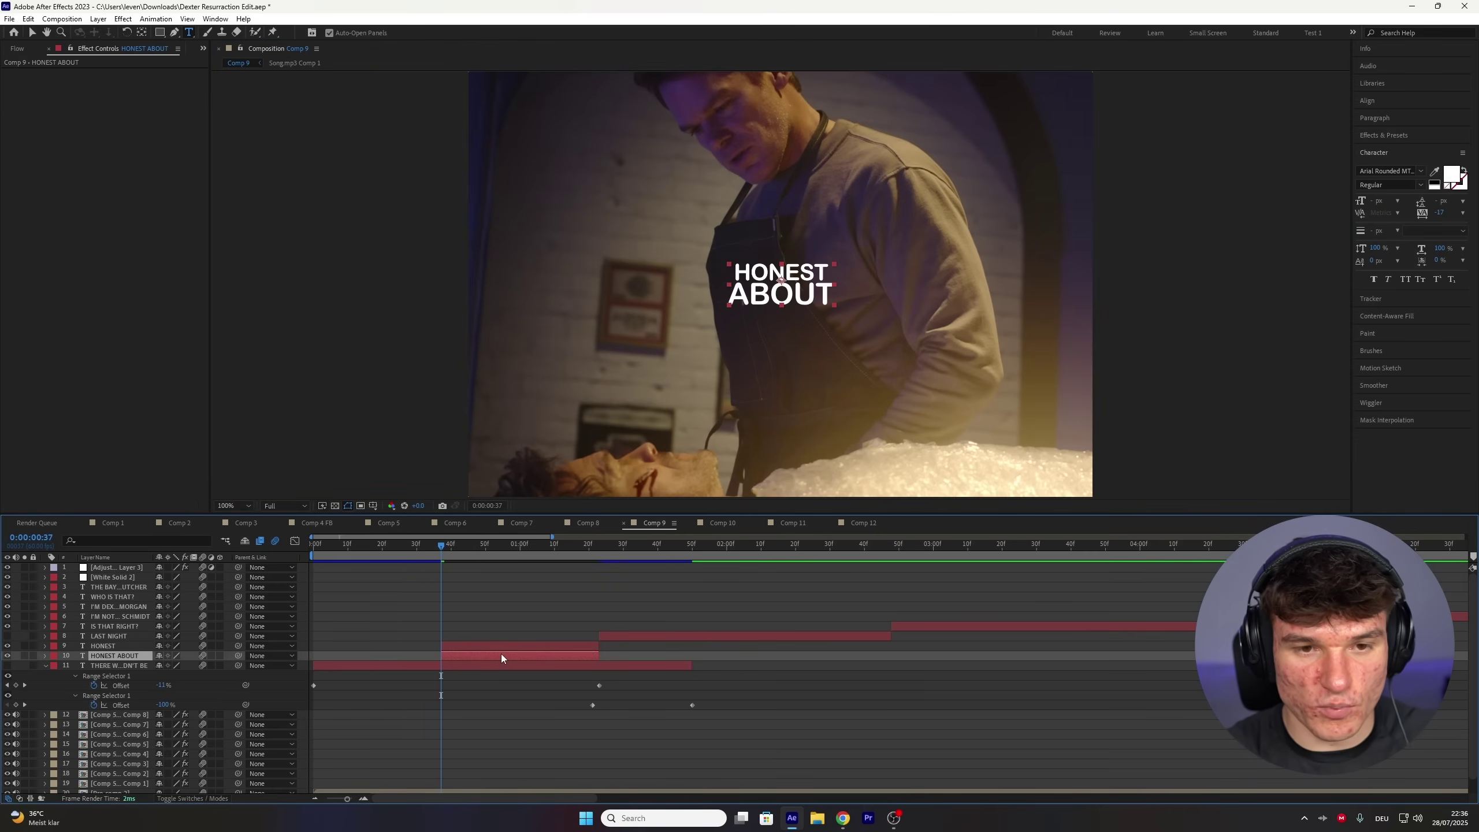
{"action": "double_click", "coordinate": [761, 277]}
{"action": "key", "text": "BackSpace"}
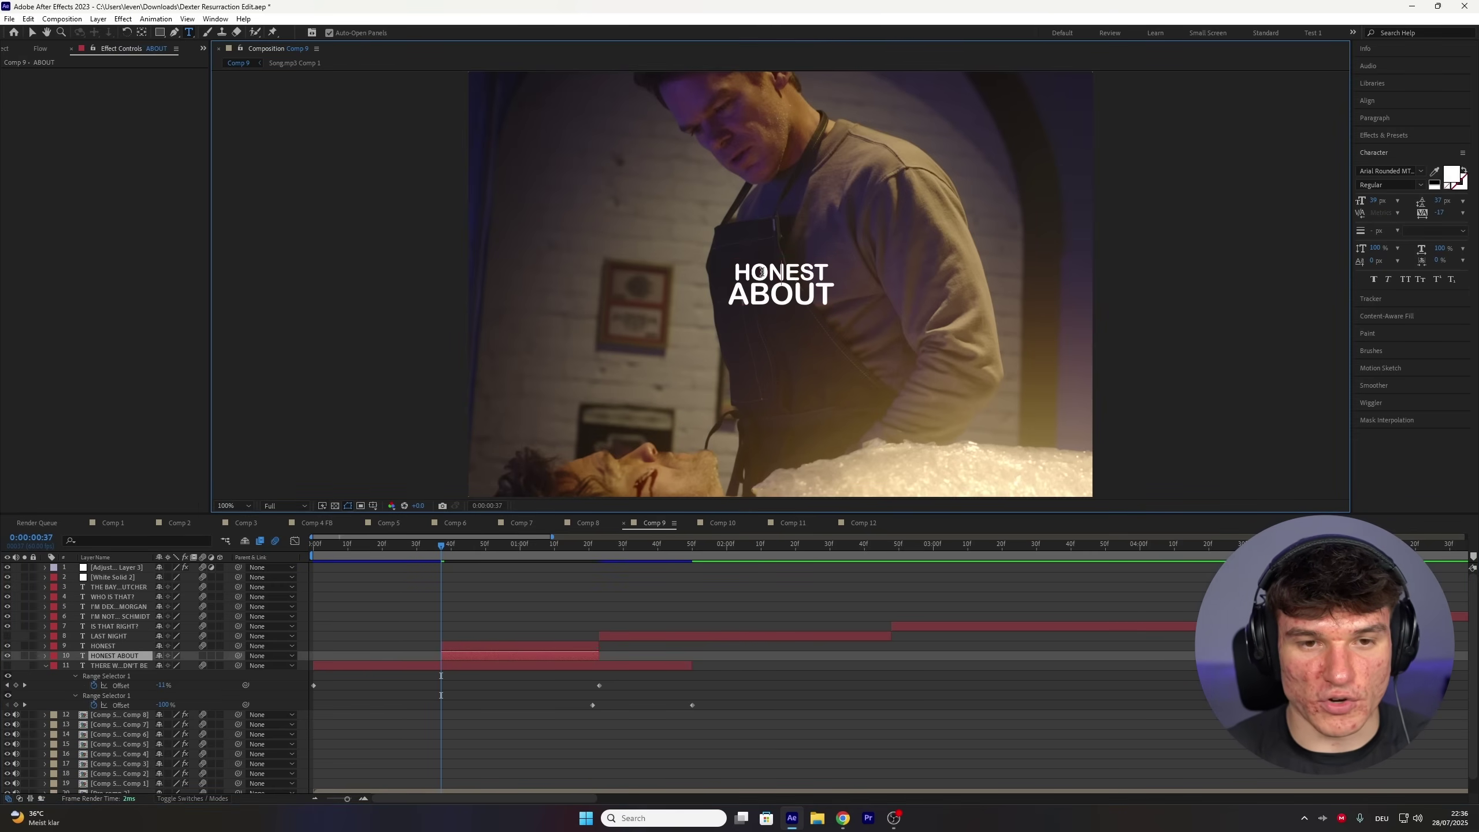
- Toggle the visibility of the "HONEST" and "ABOUT" layers to check each word separately
{"action": "left_click", "coordinate": [475, 649]}
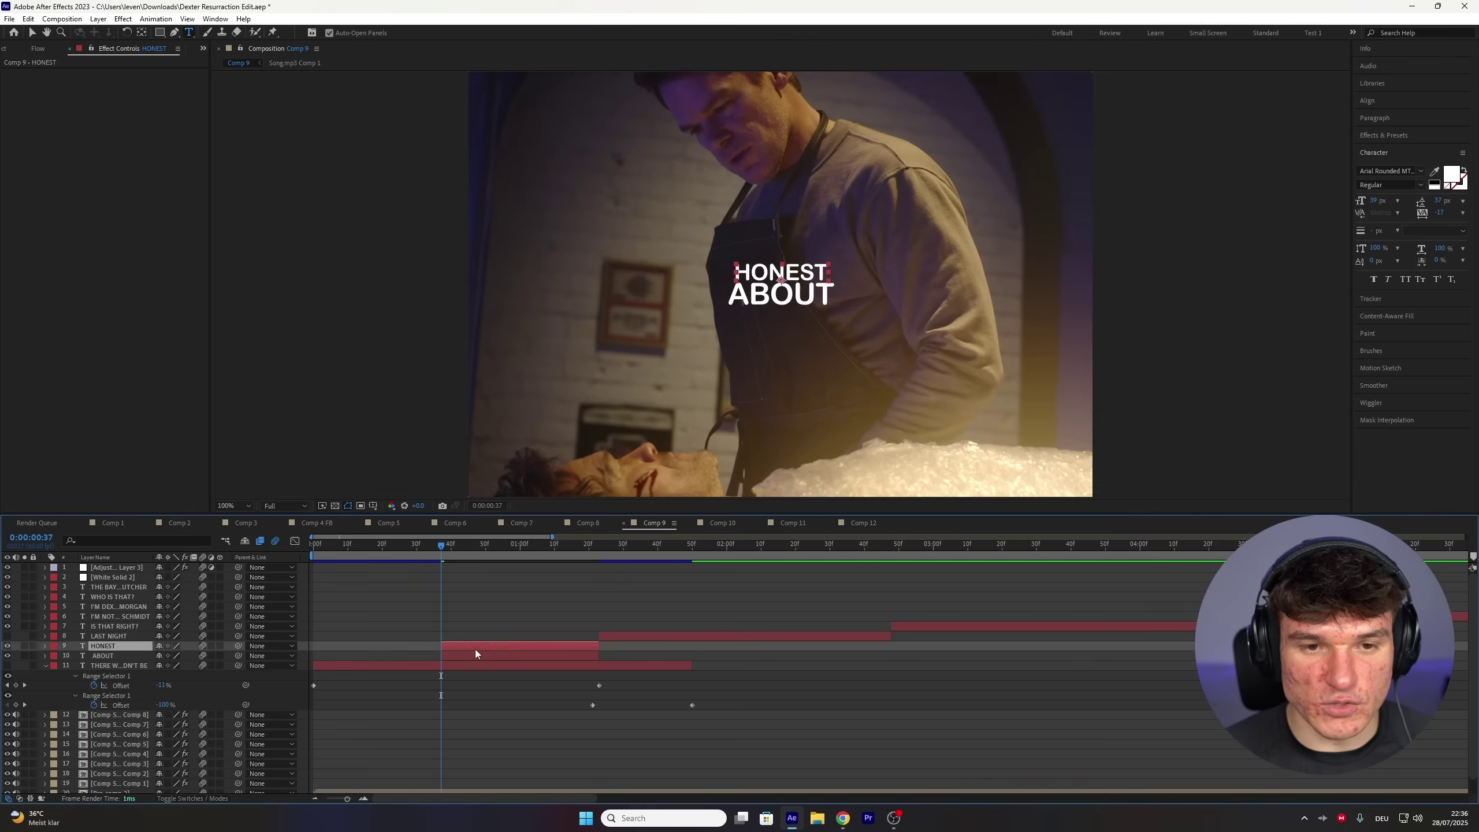
{"action": "left_click", "coordinate": [7, 645]}
{"action": "left_click", "coordinate": [7, 646]}
{"action": "left_click", "coordinate": [7, 655]}
{"action": "left_click", "coordinate": [7, 655]}
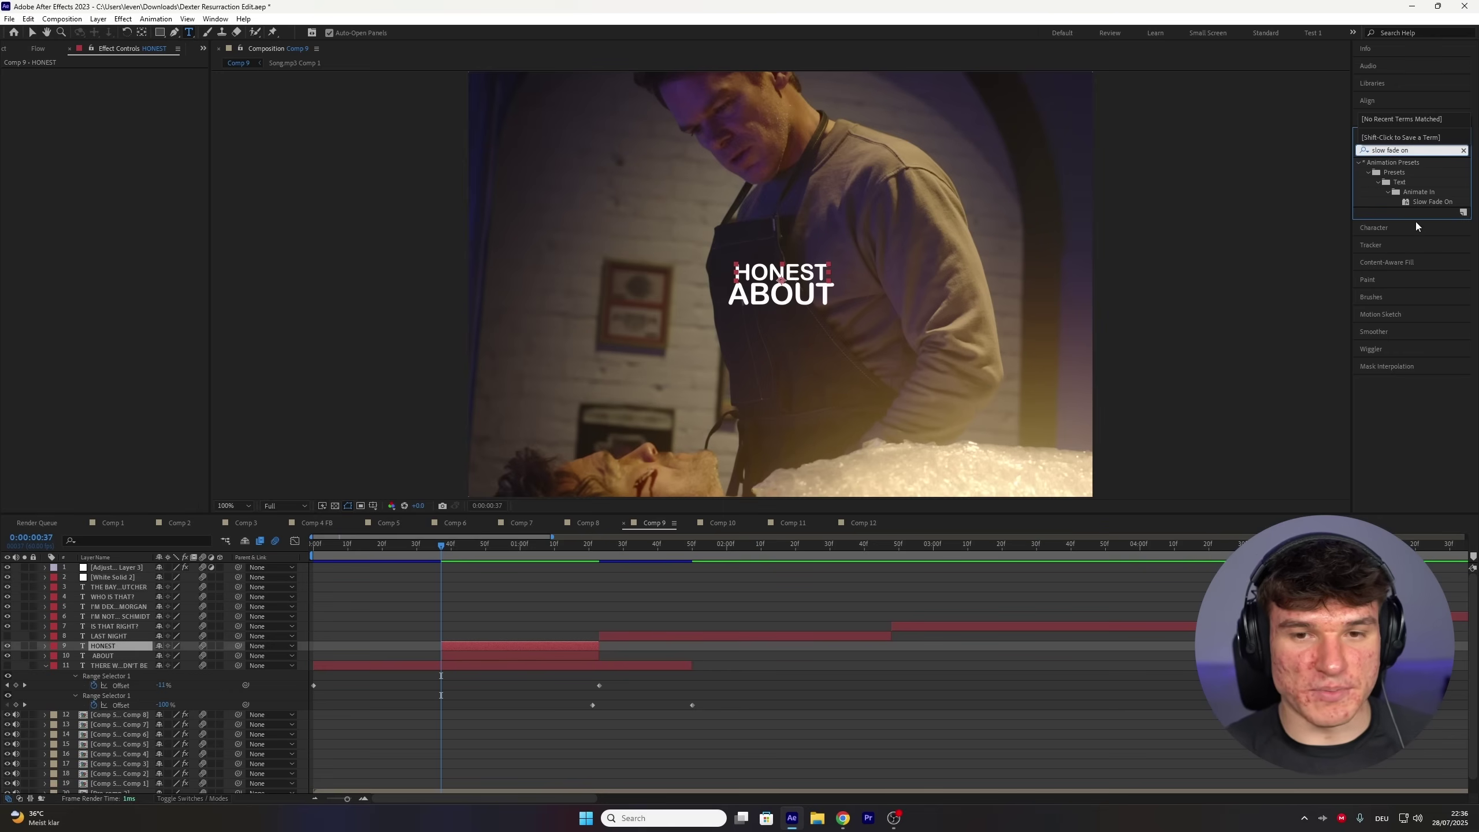
- Apply Slow Fade On to the "HONEST" layer at 0:00:00:37 and move its ending Offset keyframe to about 0:00:01:18
{"action": "left_click_drag", "start_coordinate": [1430, 201], "coordinate": [449, 646]}
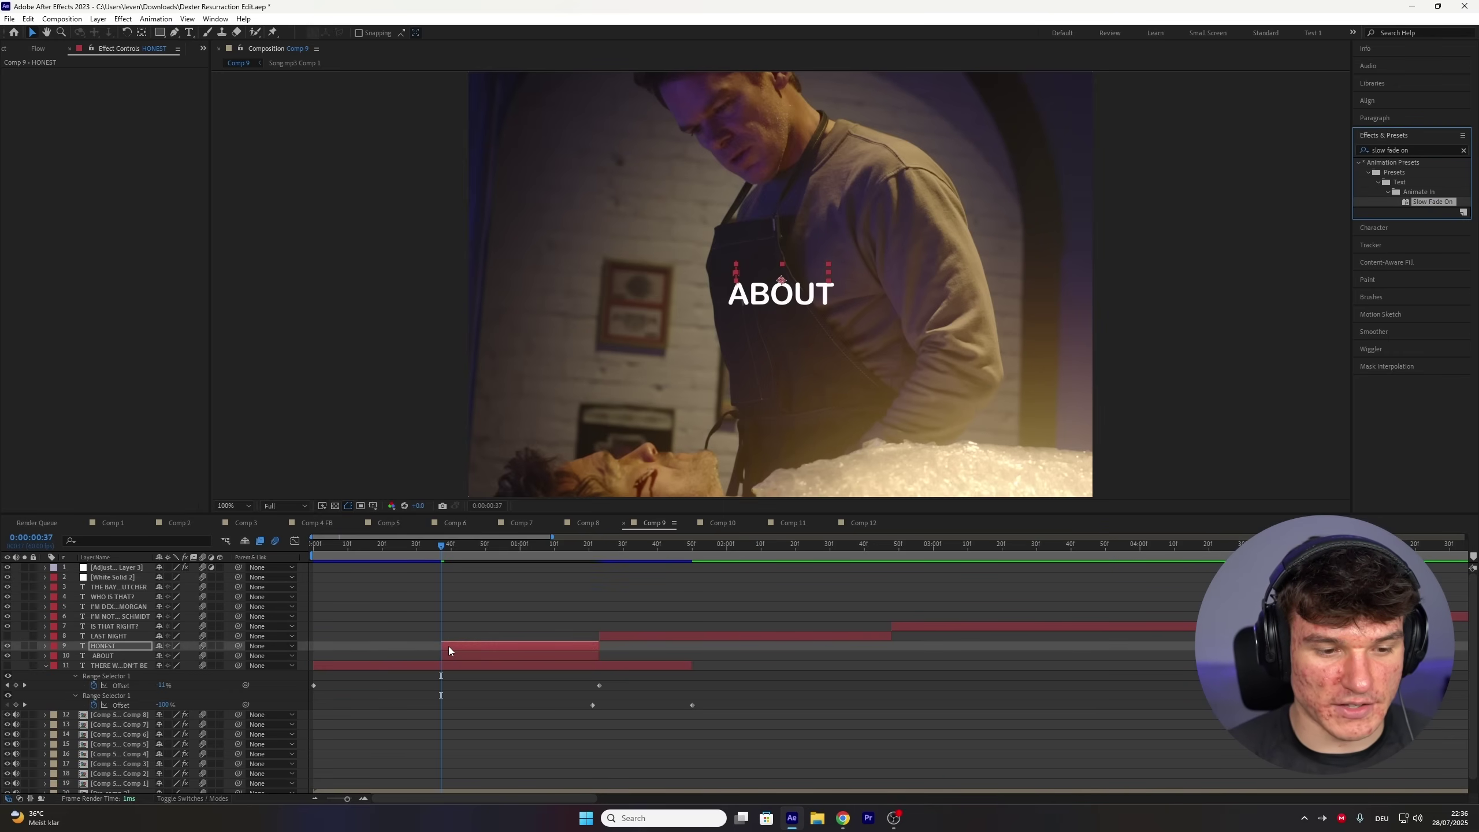
{"action": "left_click_drag", "start_coordinate": [855, 632], "coordinate": [582, 643]}
{"action": "left_click", "coordinate": [46, 651]}
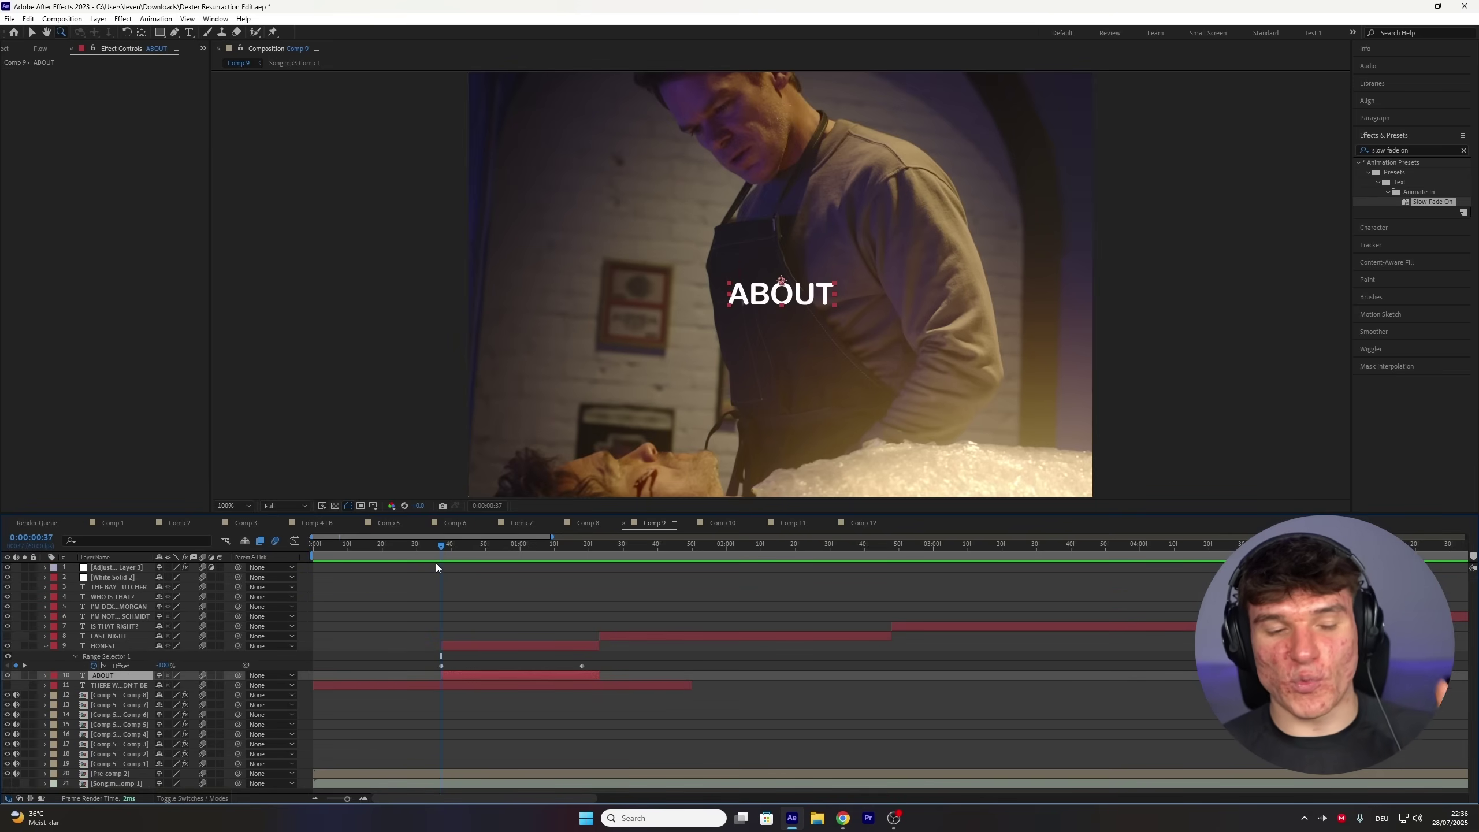
- Apply the Alternating Characters In preset to the "ABOUT" layer at 0:00:00:48
{"action": "left_click_drag", "start_coordinate": [442, 546], "coordinate": [479, 547]}
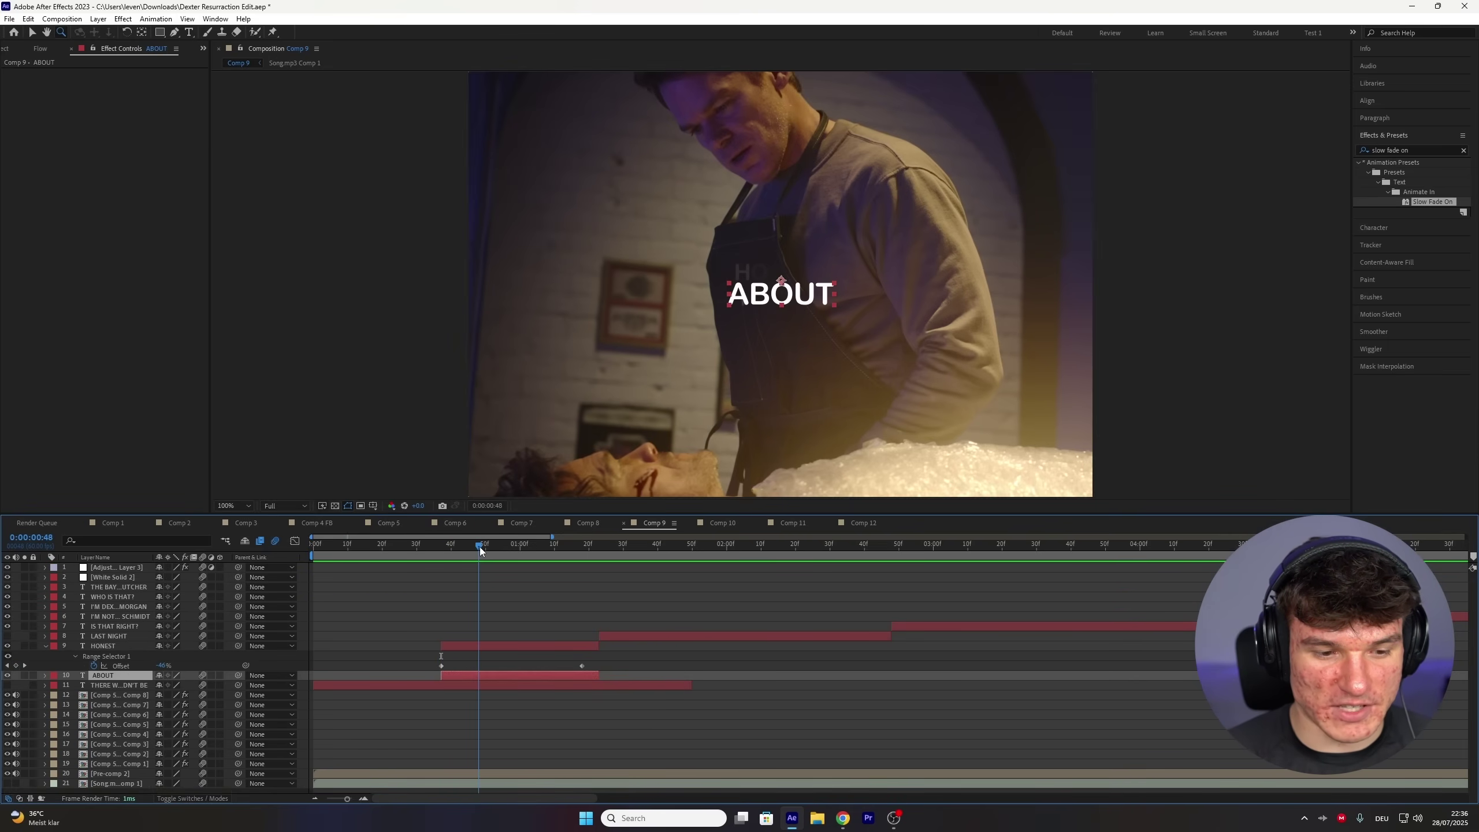
{"action": "left_click_drag", "start_coordinate": [1414, 150], "coordinate": [1209, 151]}
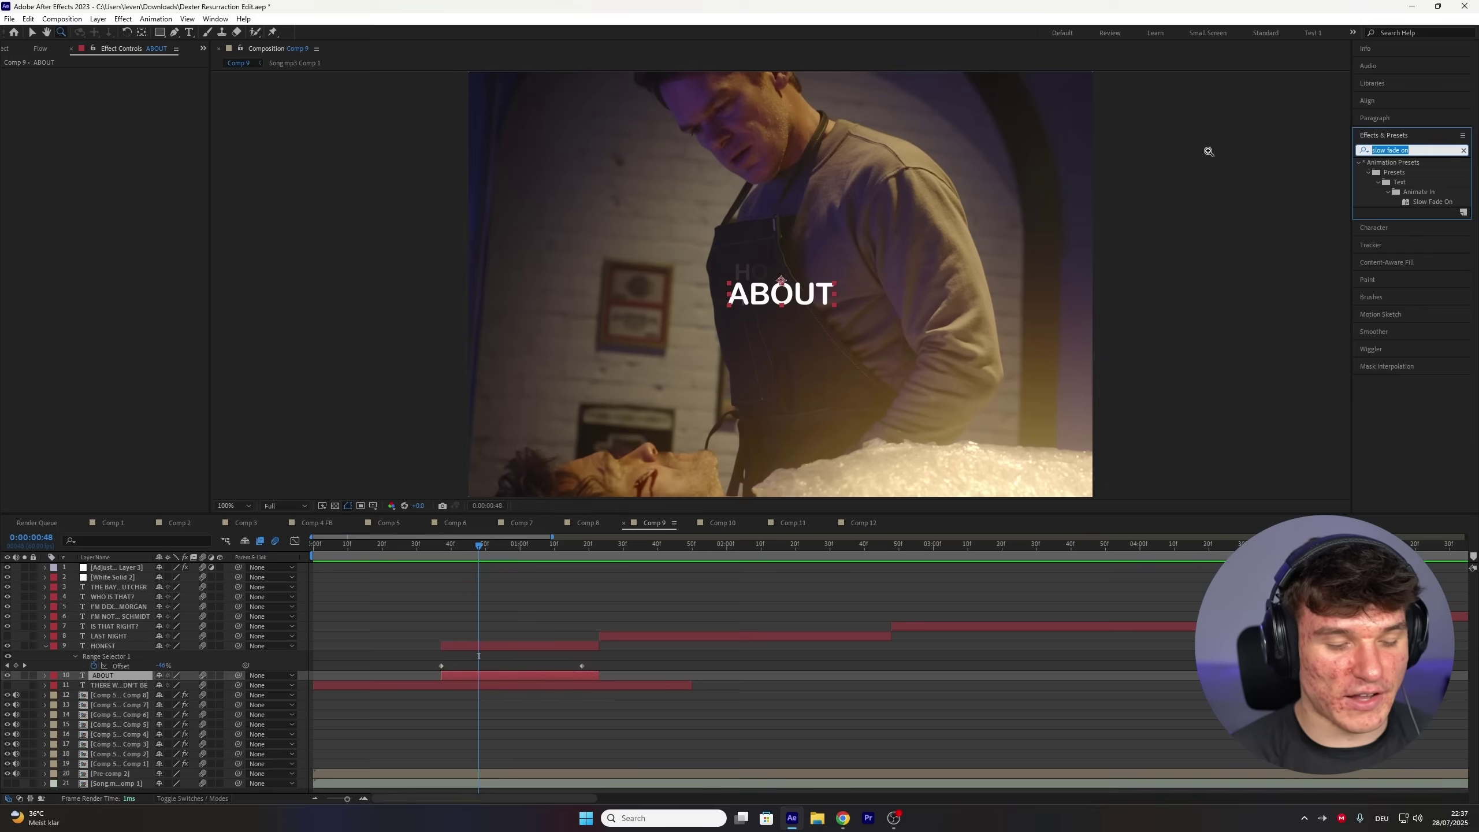
{"action": "type", "text": "alter"}
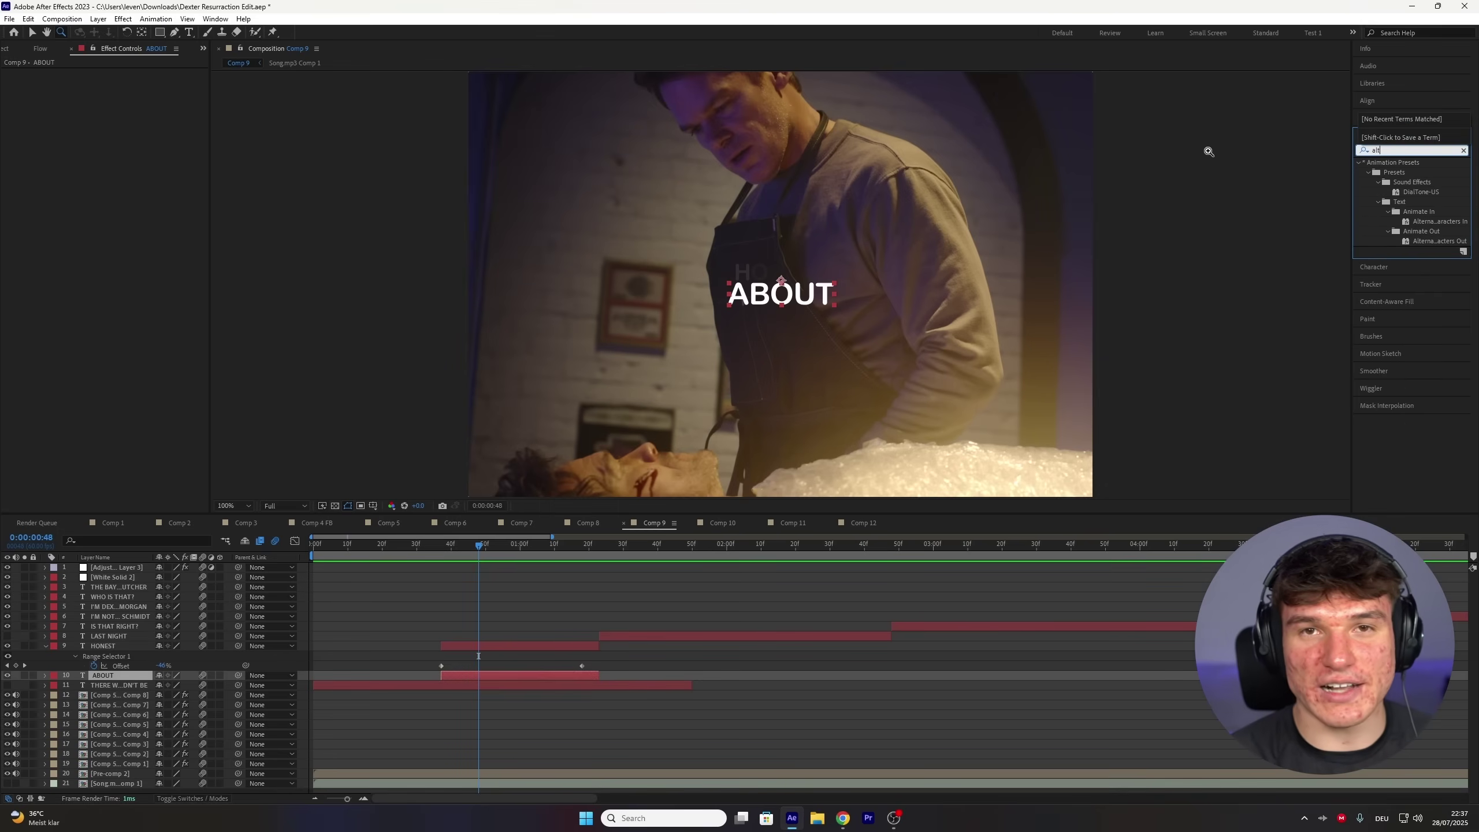
{"action": "left_click", "coordinate": [1422, 202]}
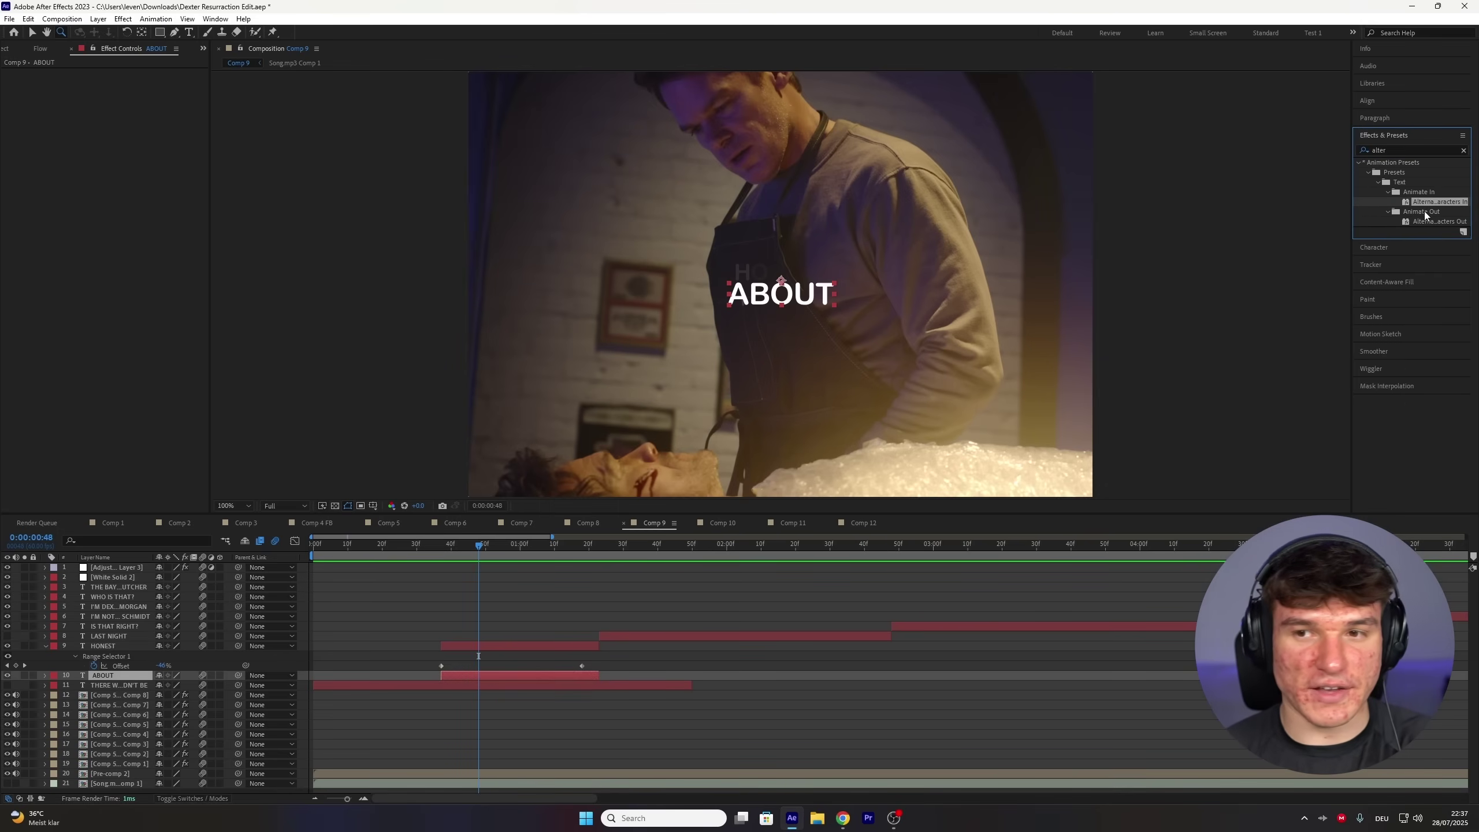
{"action": "left_click_drag", "start_coordinate": [1436, 202], "coordinate": [487, 675]}
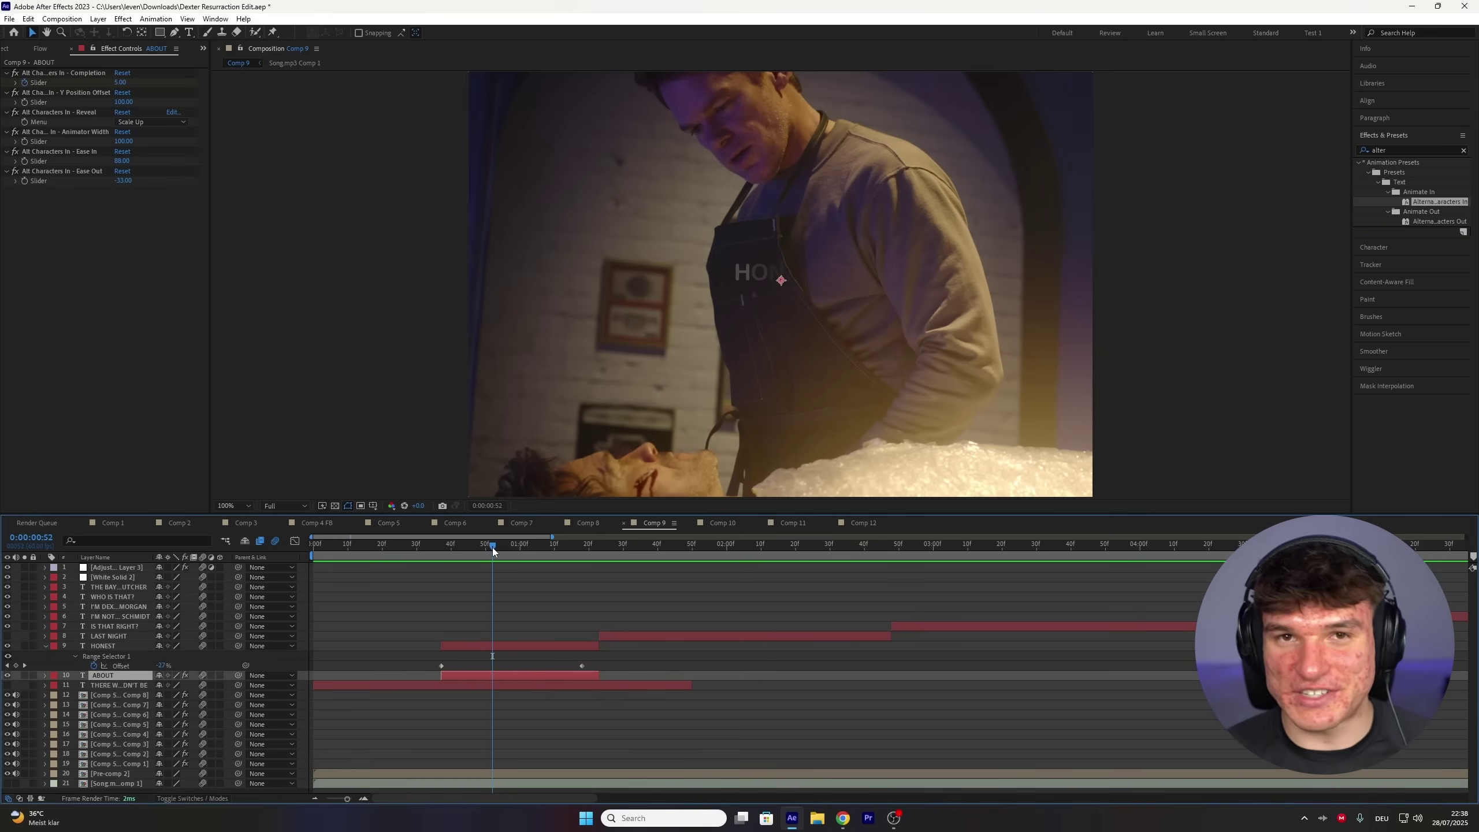
- Reveal the "ABOUT" layer's keyframes and extend the ends of the "HONEST" and "ABOUT" layers to about 0:00:02:08
{"action": "left_click_drag", "start_coordinate": [491, 548], "coordinate": [564, 559]}
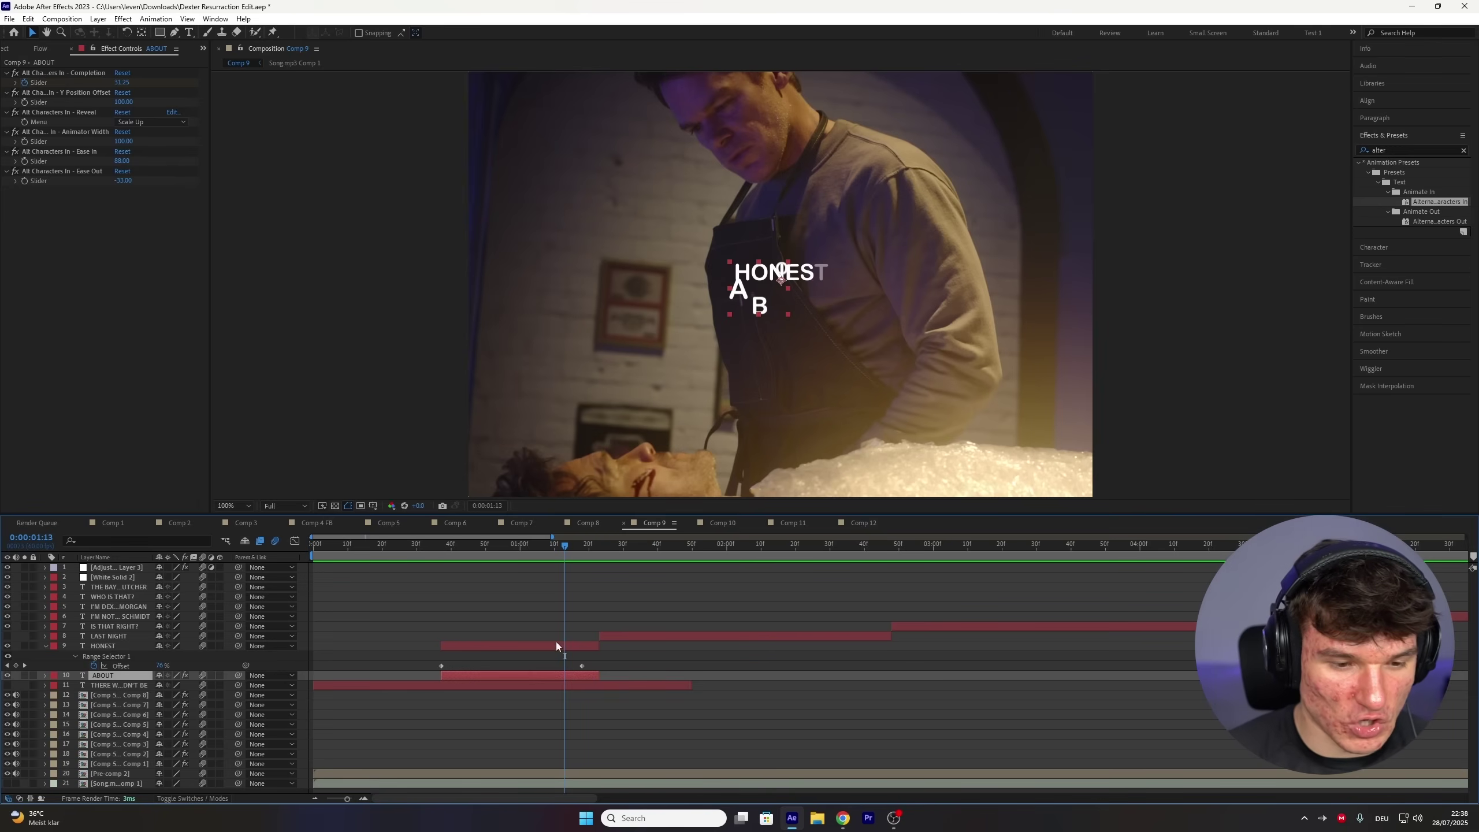
{"action": "key", "text": "u"}
{"action": "left_click_drag", "start_coordinate": [599, 671], "coordinate": [754, 679]}
{"action": "left_click_drag", "start_coordinate": [599, 646], "coordinate": [753, 663]}
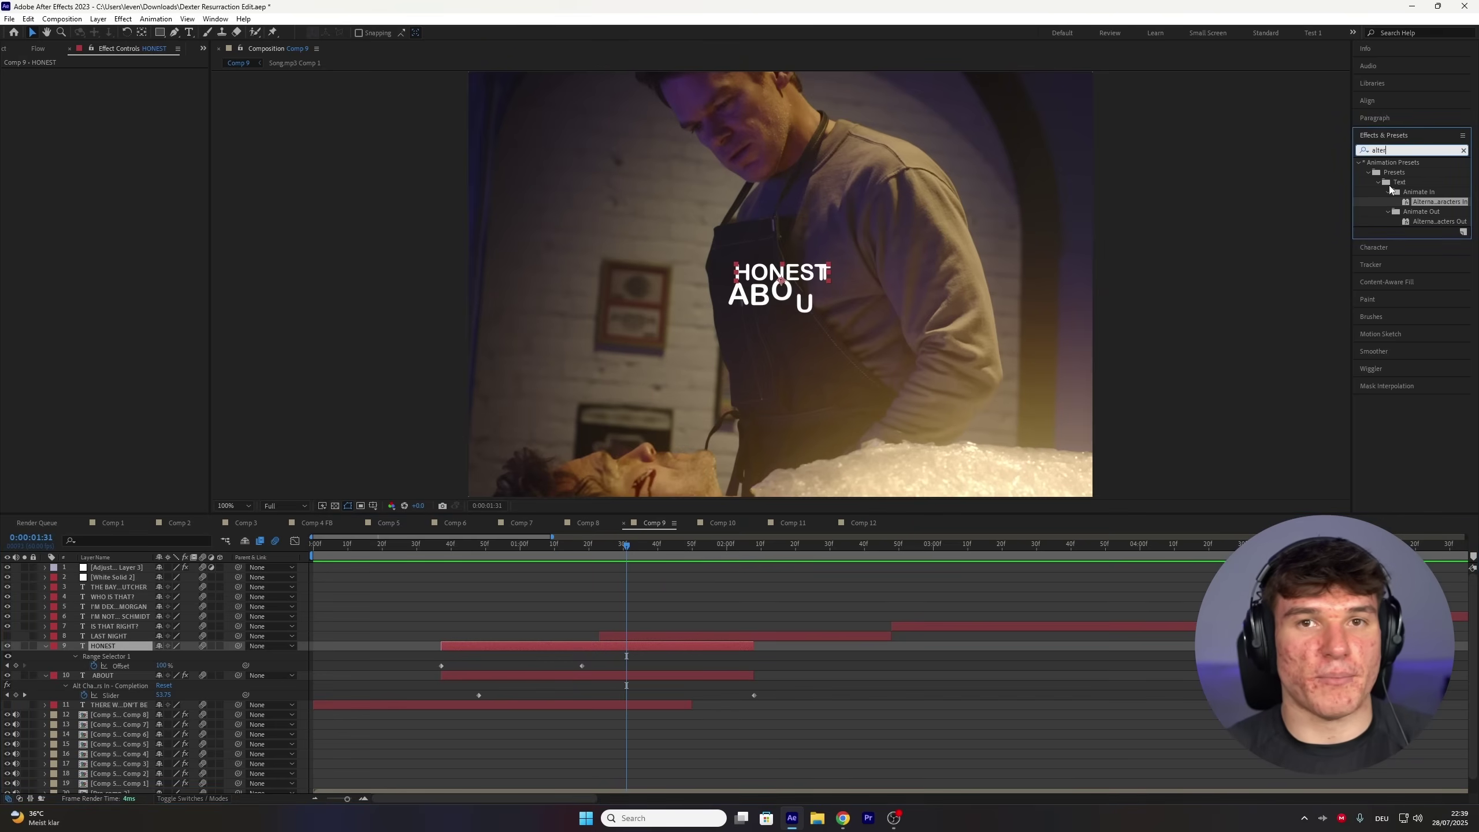
- Apply the Fade Out Slow preset to the "HONEST" layer at 0:00:01:31 and move its ending Offset keyframe to the layer's end
{"action": "key", "text": "BackSpace"}
{"action": "key", "text": "BackSpace"}
{"action": "key", "text": "BackSpace"}
{"action": "key", "text": "BackSpace"}
{"action": "key", "text": "BackSpace"}
{"action": "type", "text": "fade out"}
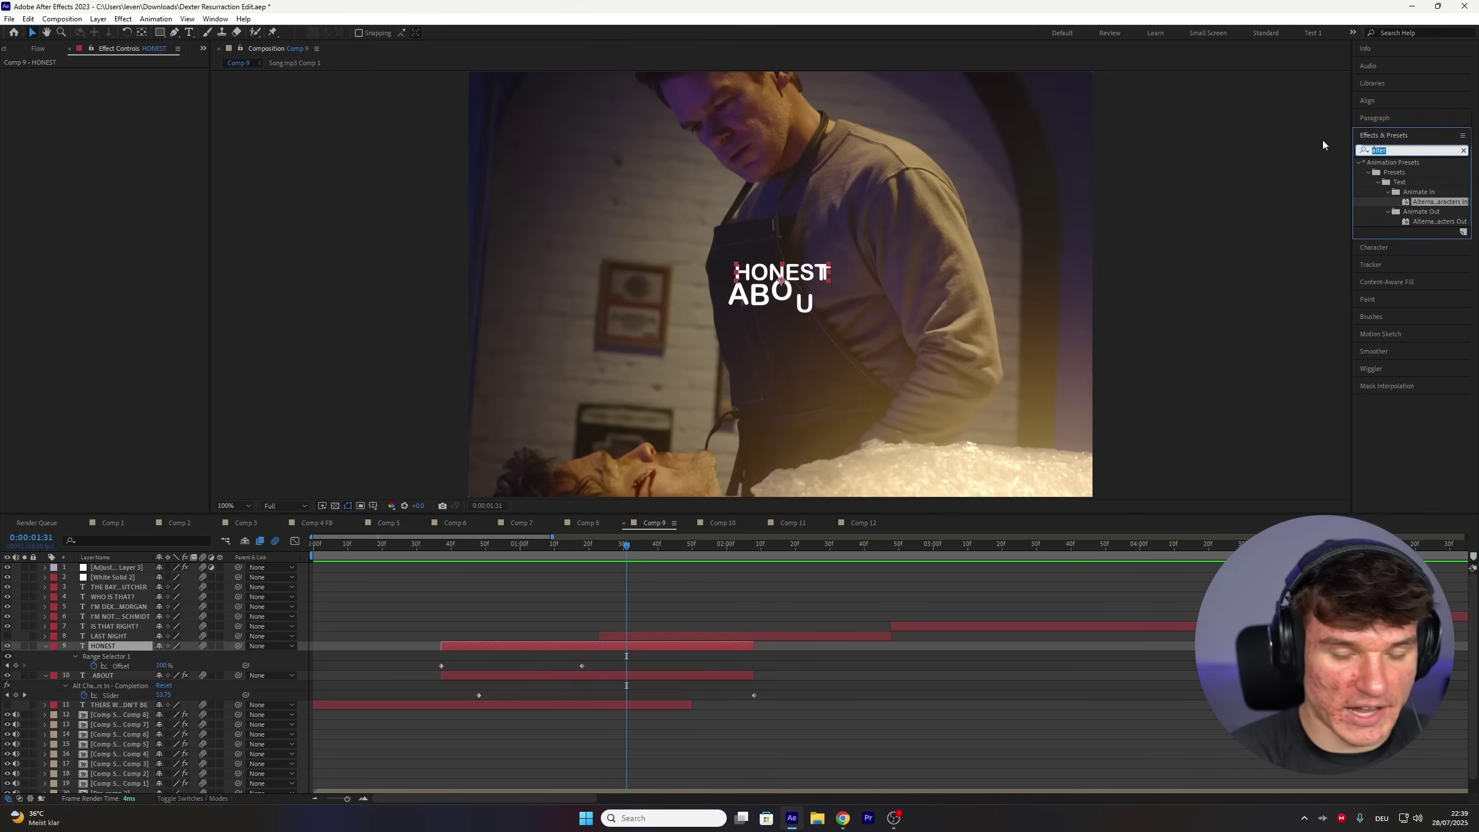
{"action": "type", "text": "slow"}
{"action": "left_click_drag", "start_coordinate": [1433, 201], "coordinate": [638, 648]}
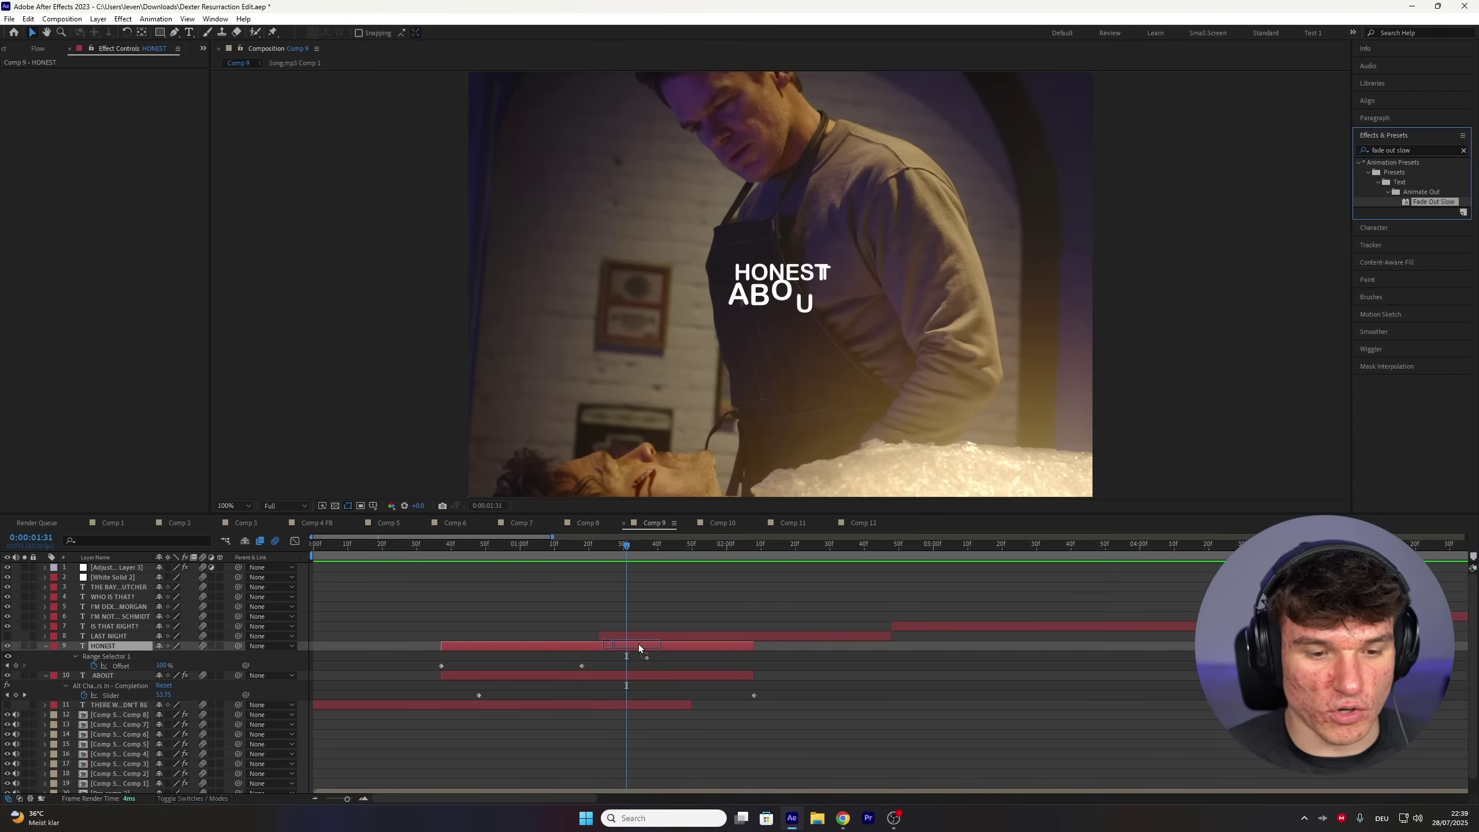
{"action": "key", "text": "u"}
{"action": "key", "text": "u"}
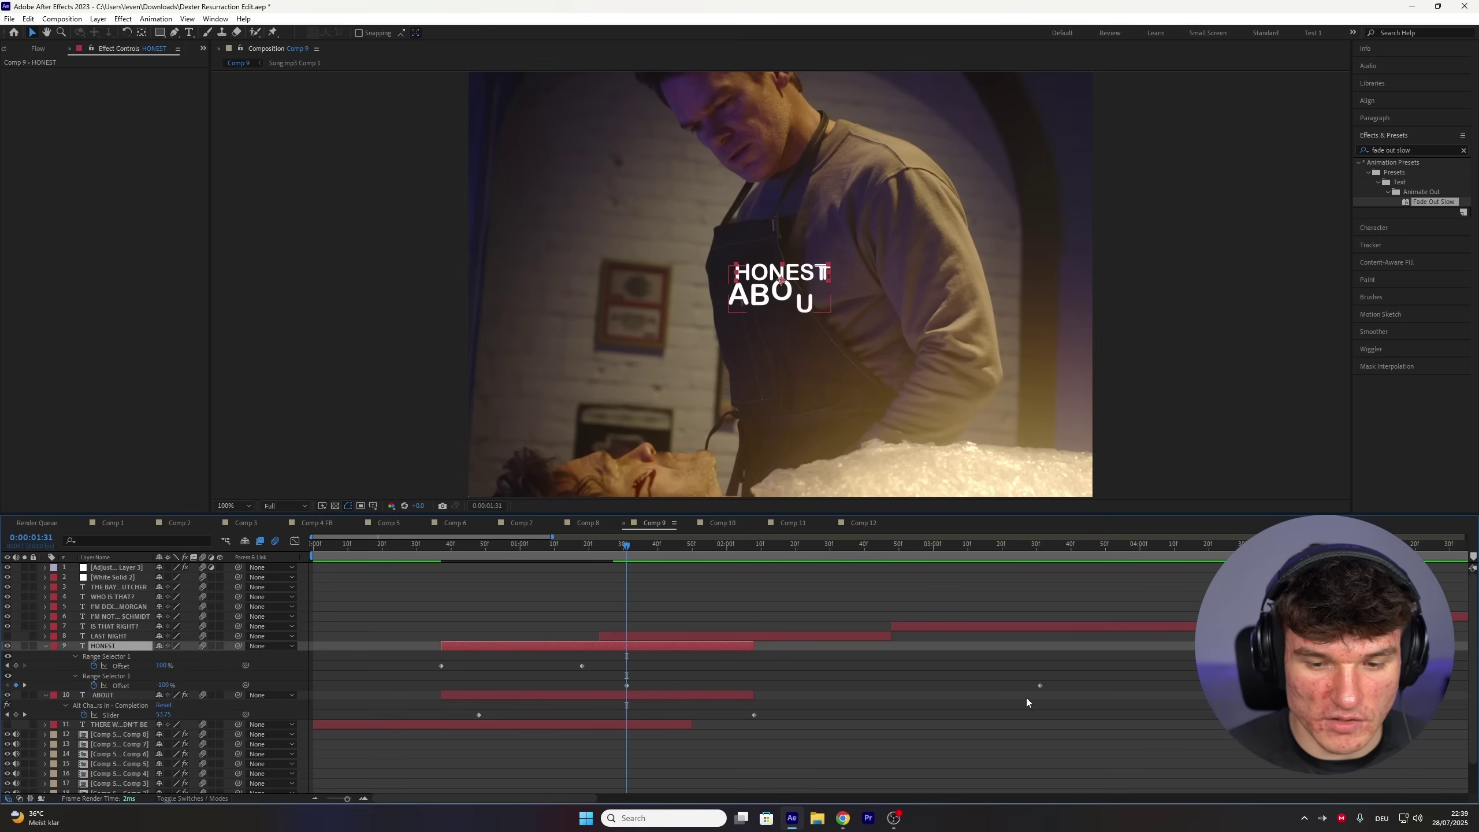
{"action": "left_click_drag", "start_coordinate": [1040, 685], "coordinate": [752, 695]}
{"action": "left_click", "coordinate": [746, 697]}
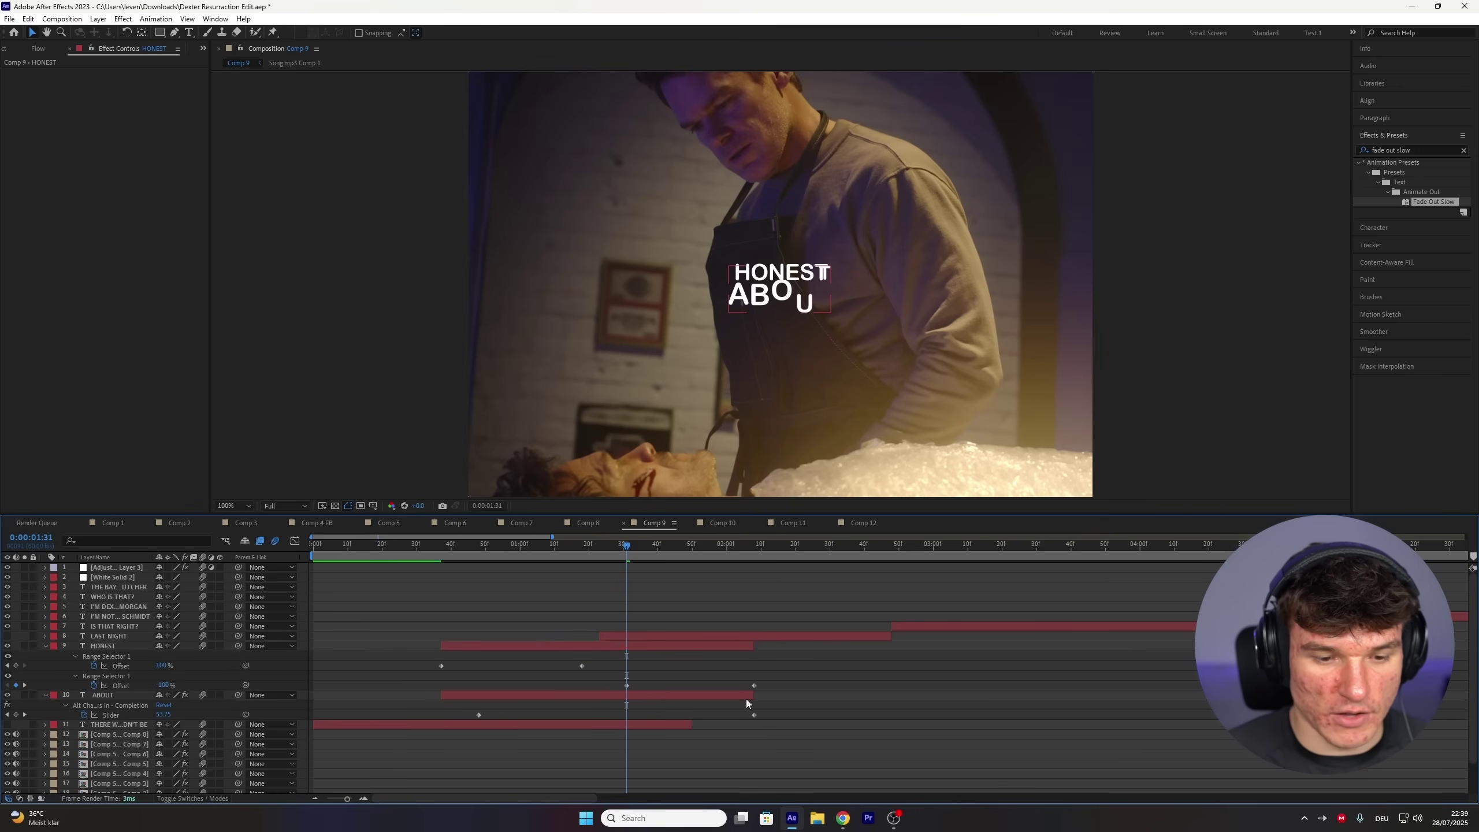
- Apply Fade Out Slow to the "ABOUT" layer, with Offset keyframes at about 0:00:01:42 and the layer's end, and preview the fade
{"action": "left_click_drag", "start_coordinate": [1431, 204], "coordinate": [605, 695]}
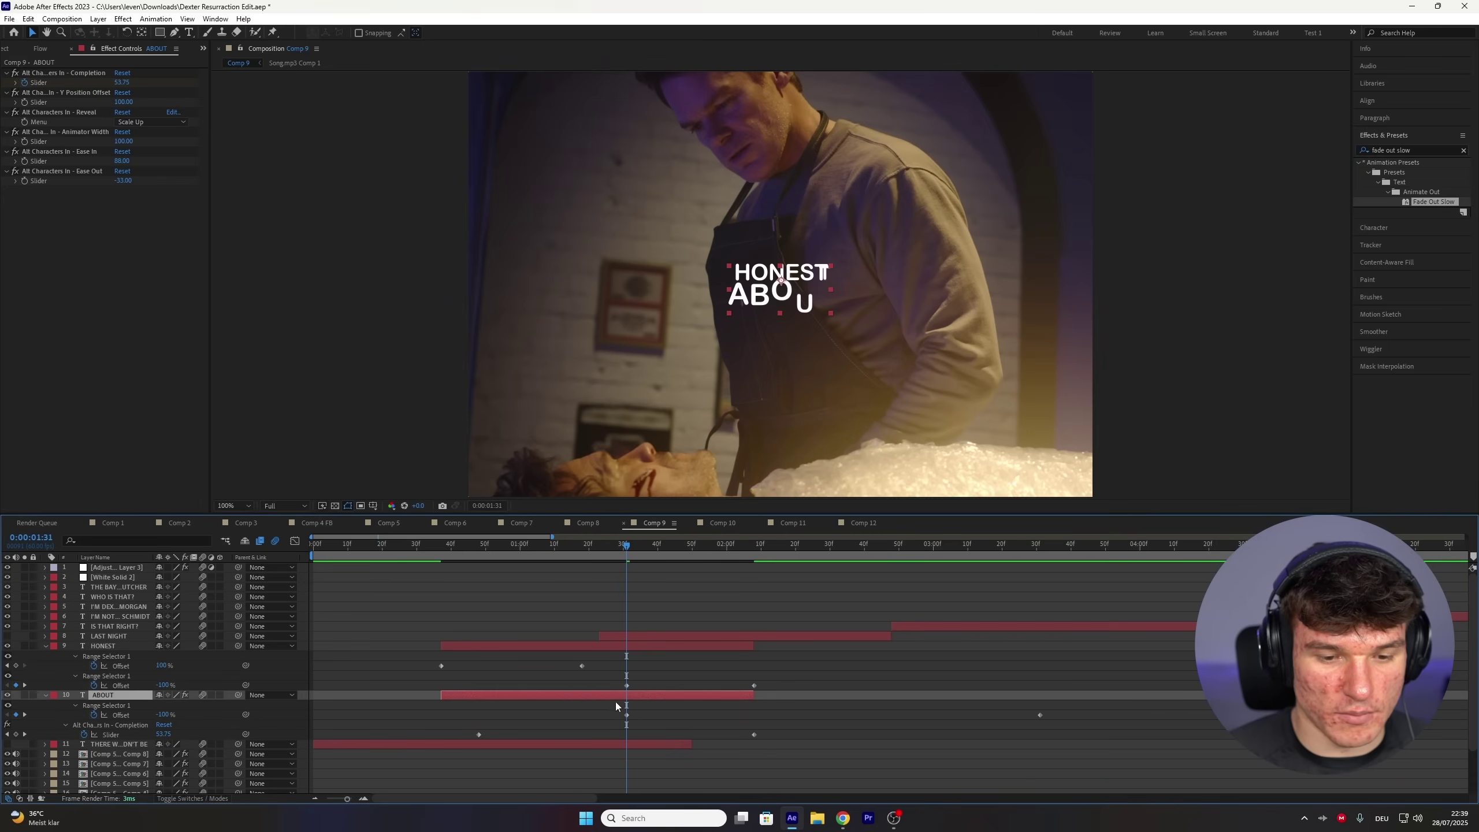
{"action": "left_click_drag", "start_coordinate": [1039, 715], "coordinate": [755, 735]}
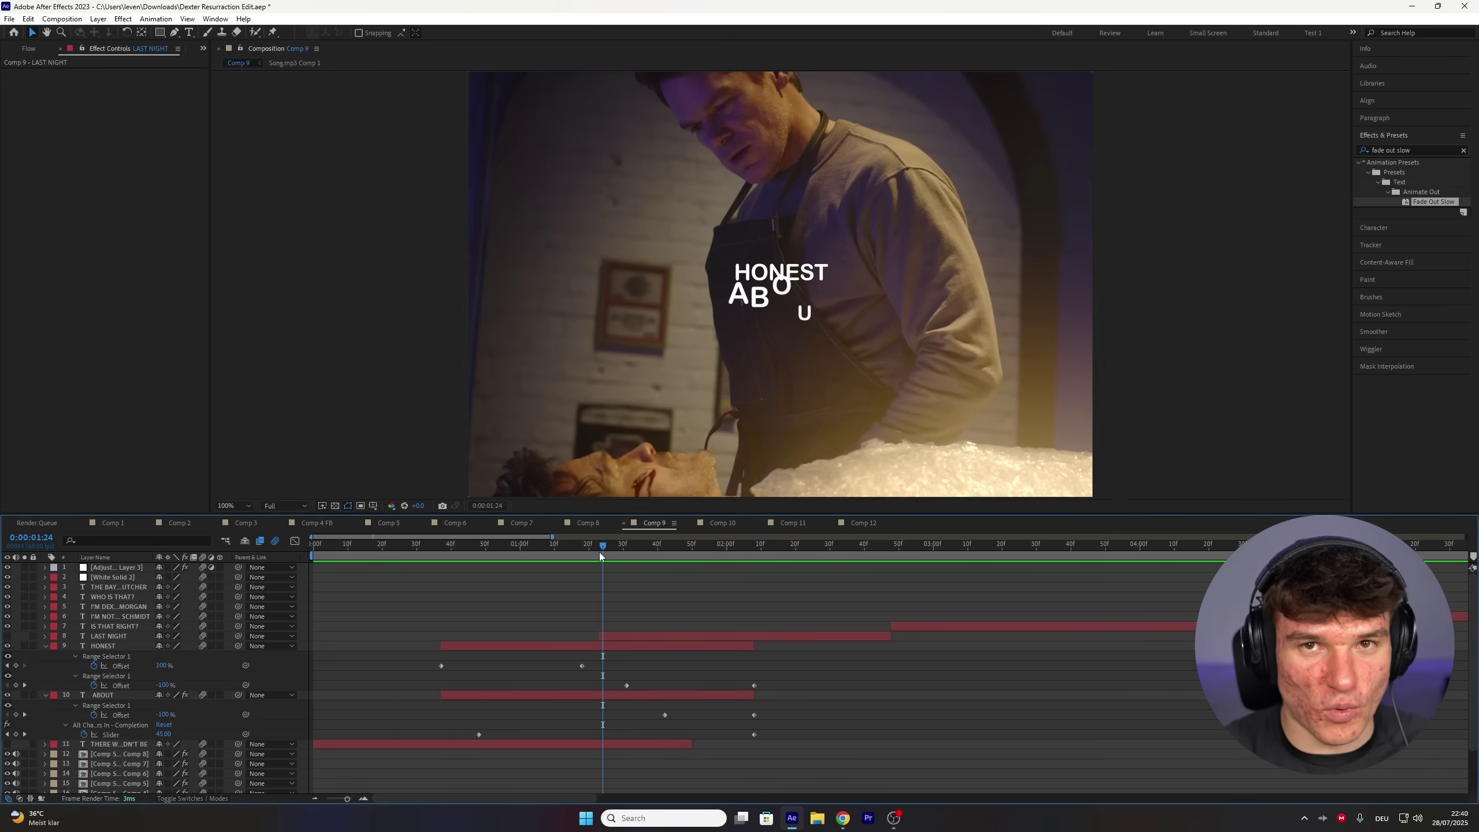
{"action": "left_click_drag", "start_coordinate": [593, 547], "coordinate": [638, 705]}
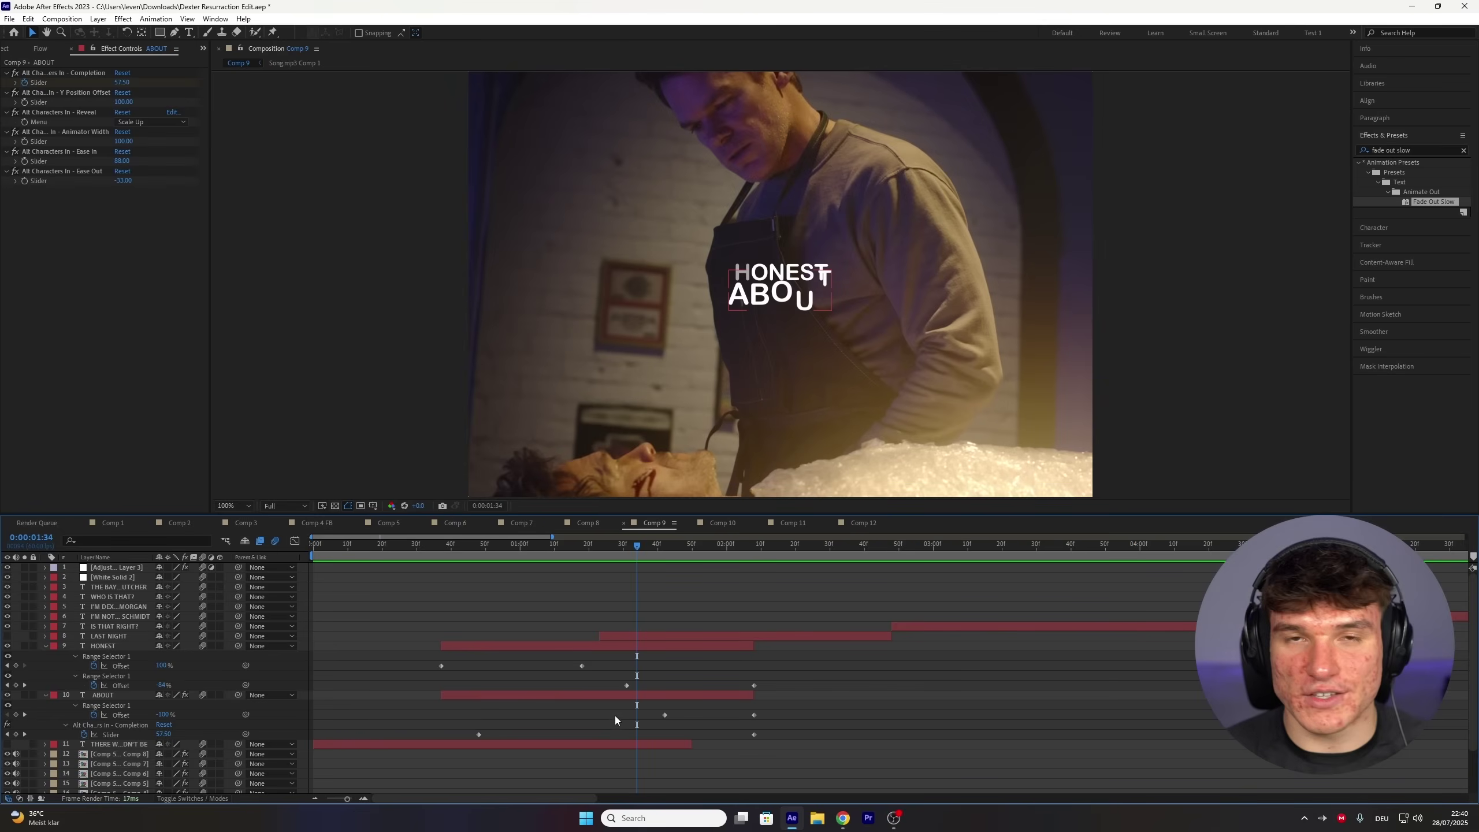
- Find the S_TextureFolded effect and apply it to the "ABOUT" layer
{"action": "left_click", "coordinate": [605, 699]}
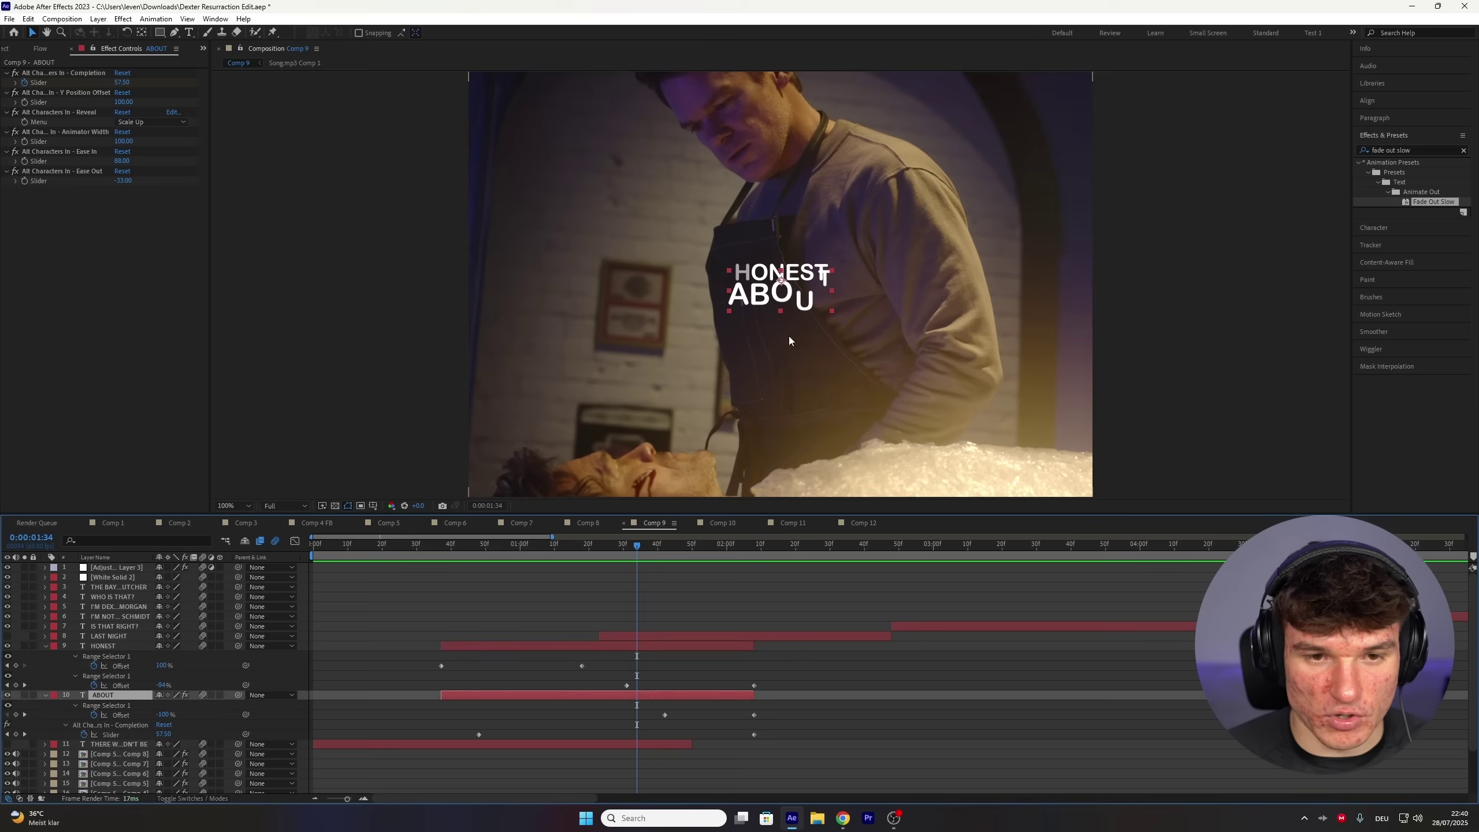
{"action": "left_click", "coordinate": [1430, 150]}
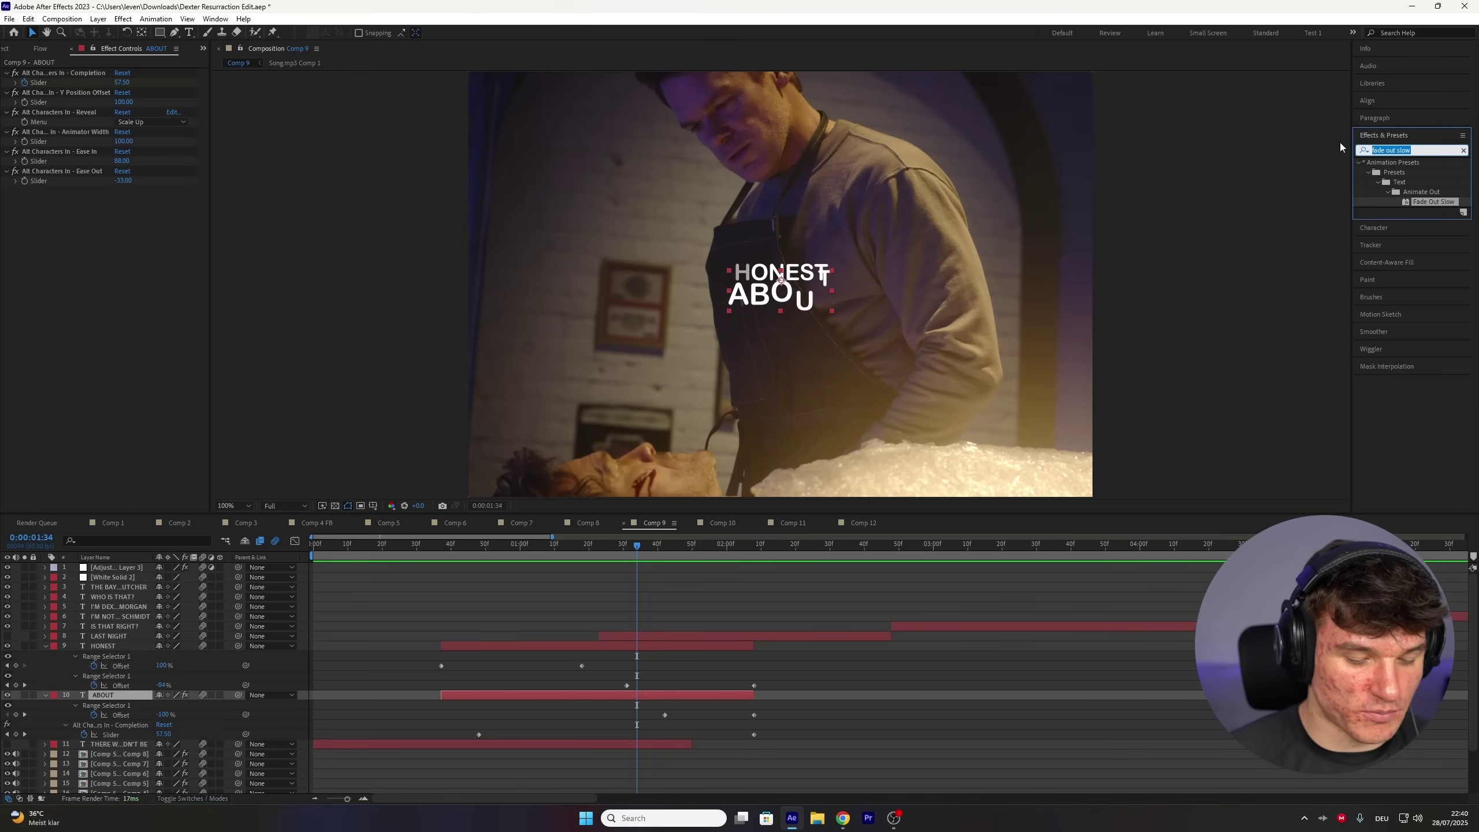
{"action": "type", "text": "s_texturef"}
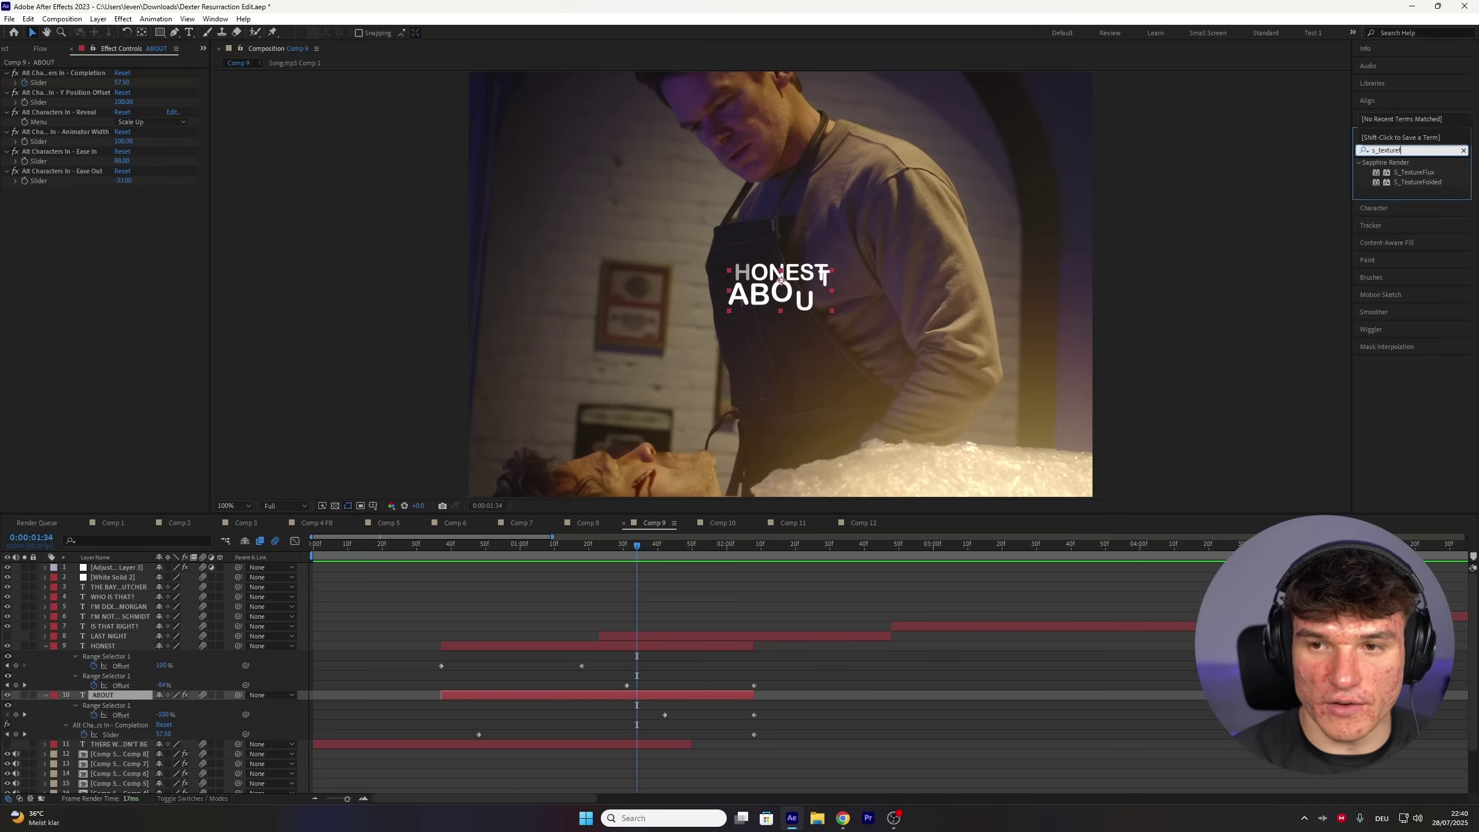
{"action": "type", "text": "olded"}
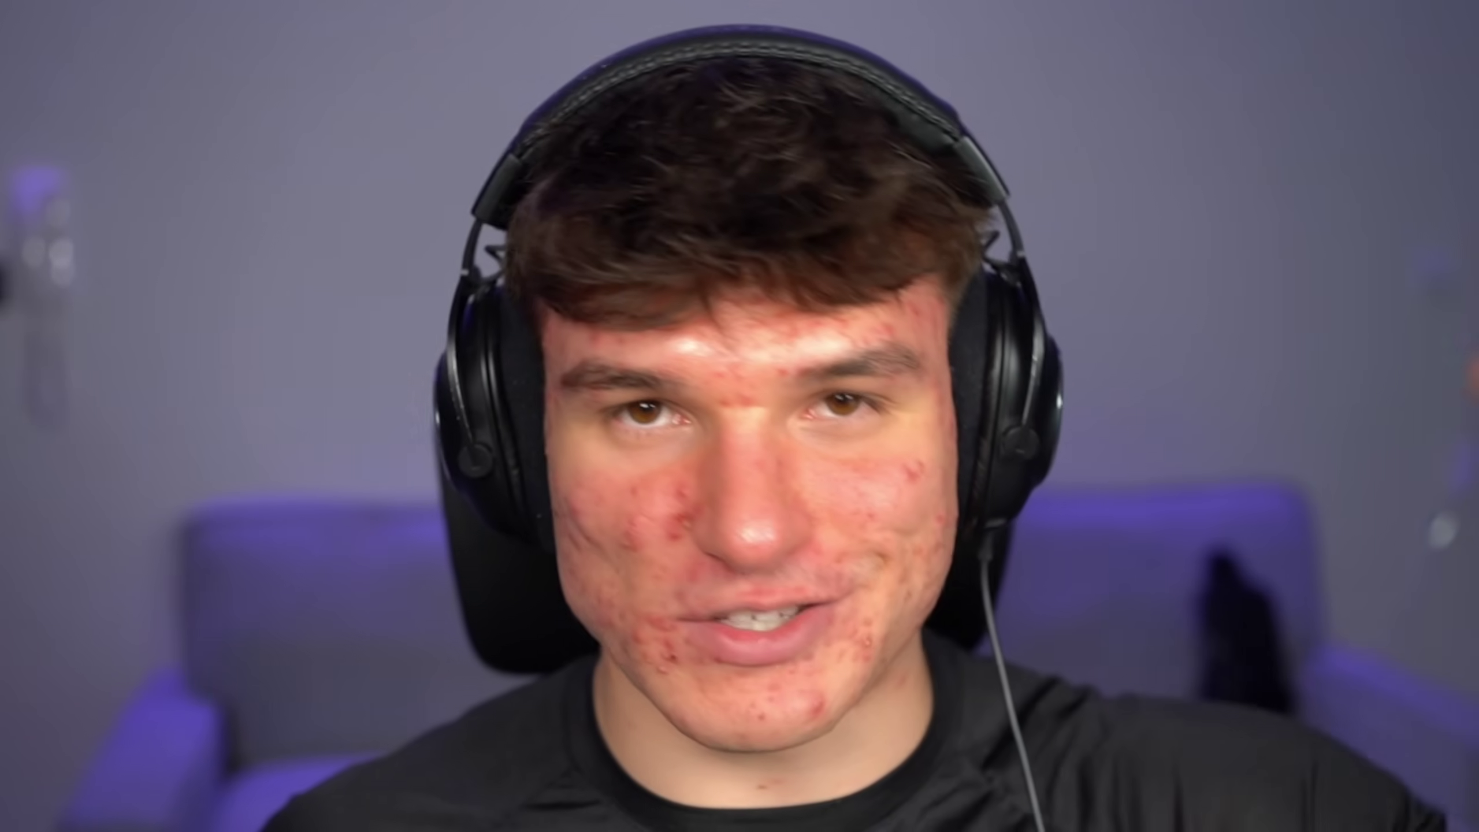
{"action": "left_click_drag", "start_coordinate": [1419, 172], "coordinate": [563, 700]}
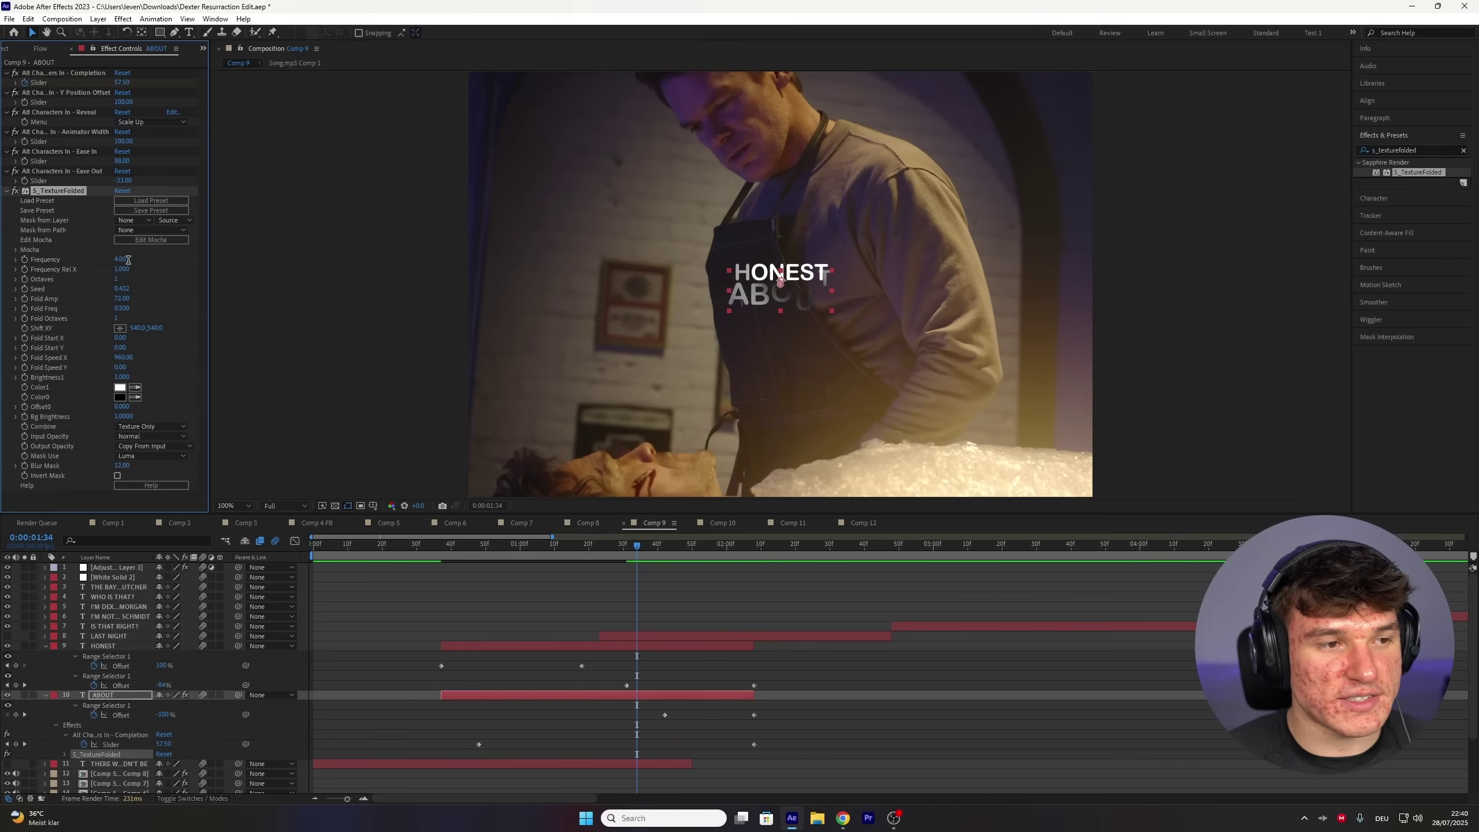
- Set the Frequency of S_TextureFolded to 10 and its Octaves to 10 on the "ABOUT" layer
{"action": "left_click", "coordinate": [128, 260]}
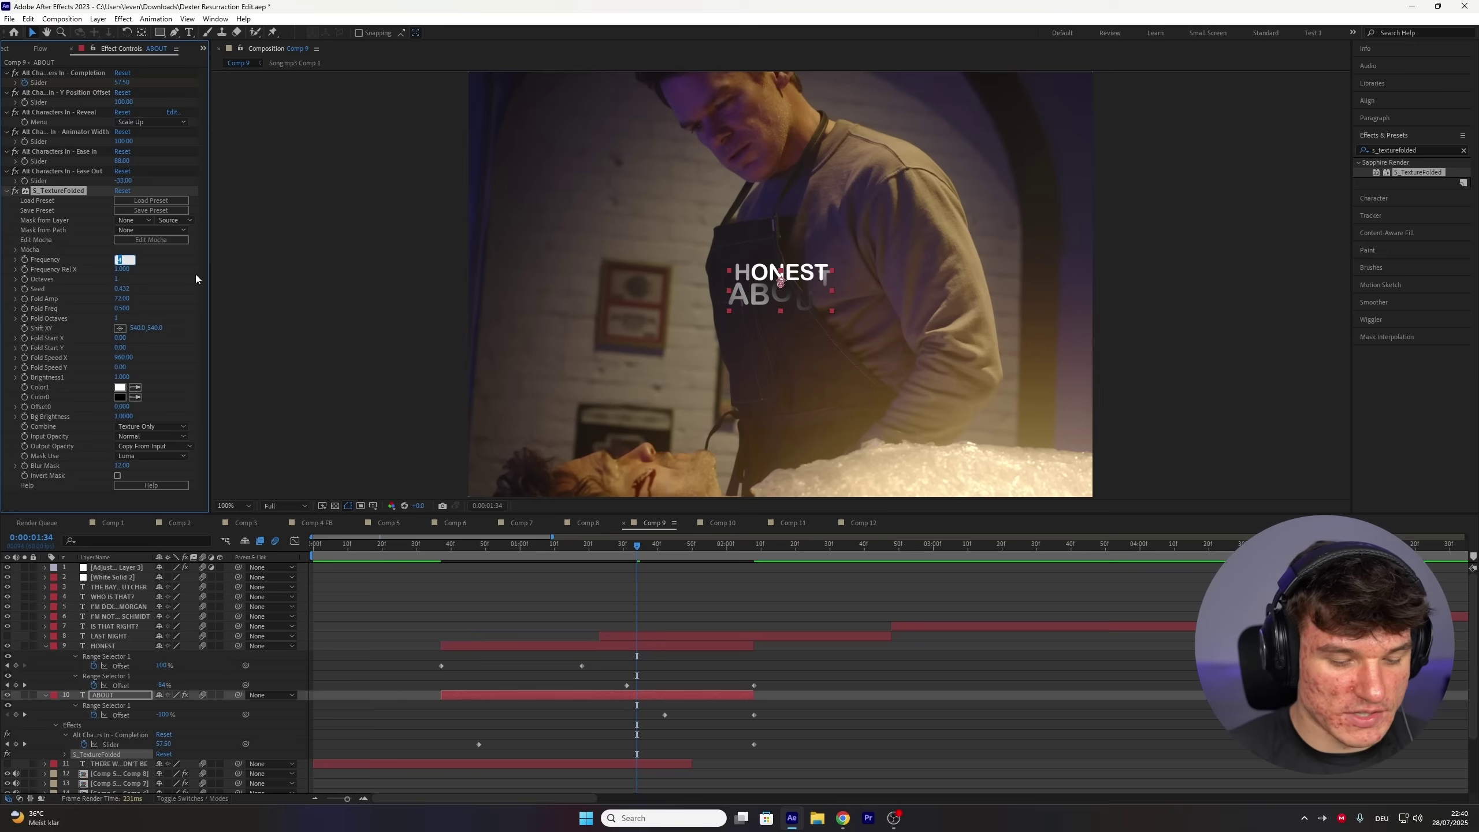
{"action": "type", "text": "10"}
{"action": "key", "text": "Return"}
{"action": "left_click", "coordinate": [118, 280]}
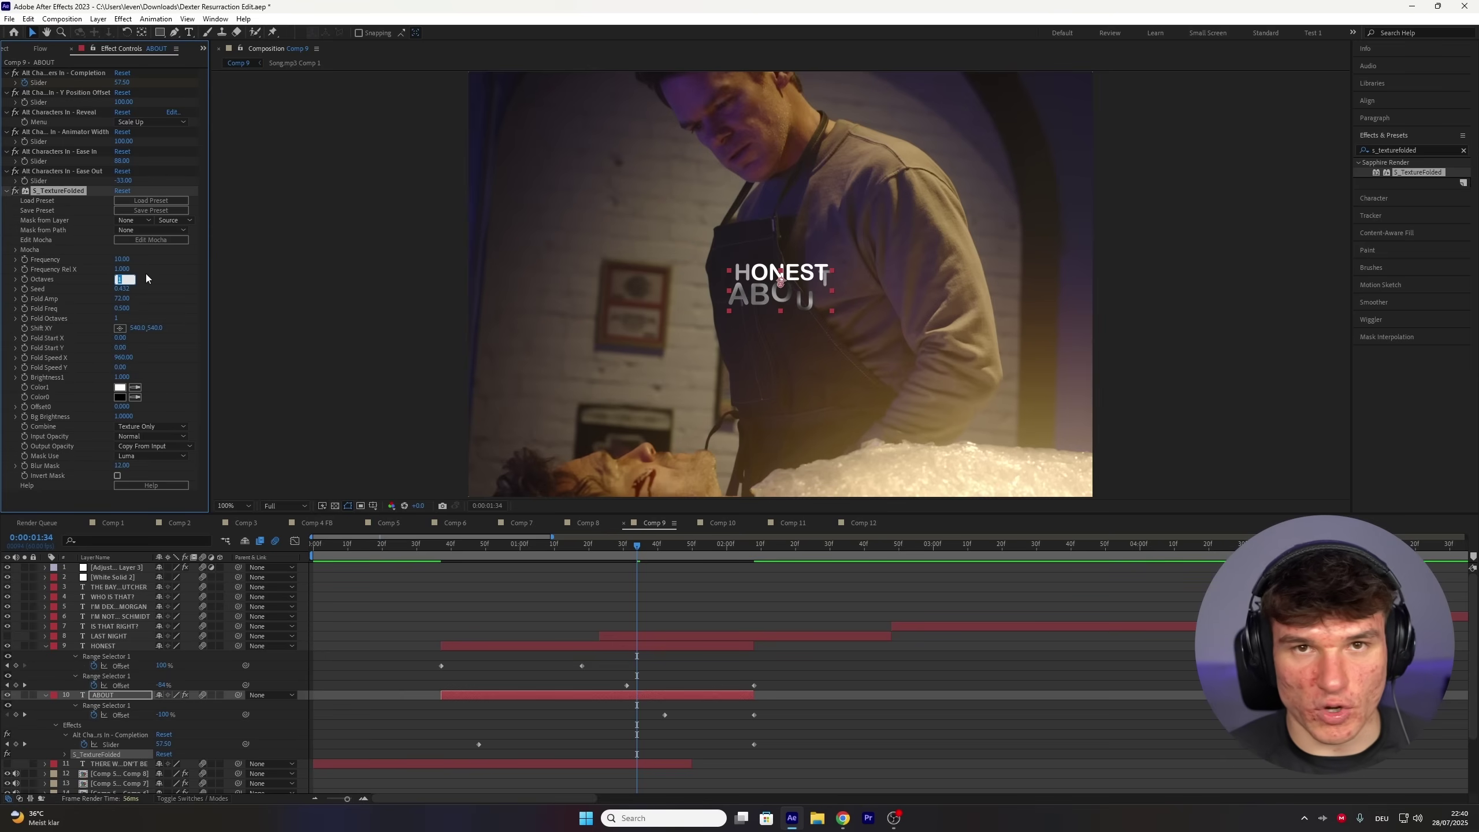
{"action": "type", "text": "10"}
{"action": "key", "text": "Return"}
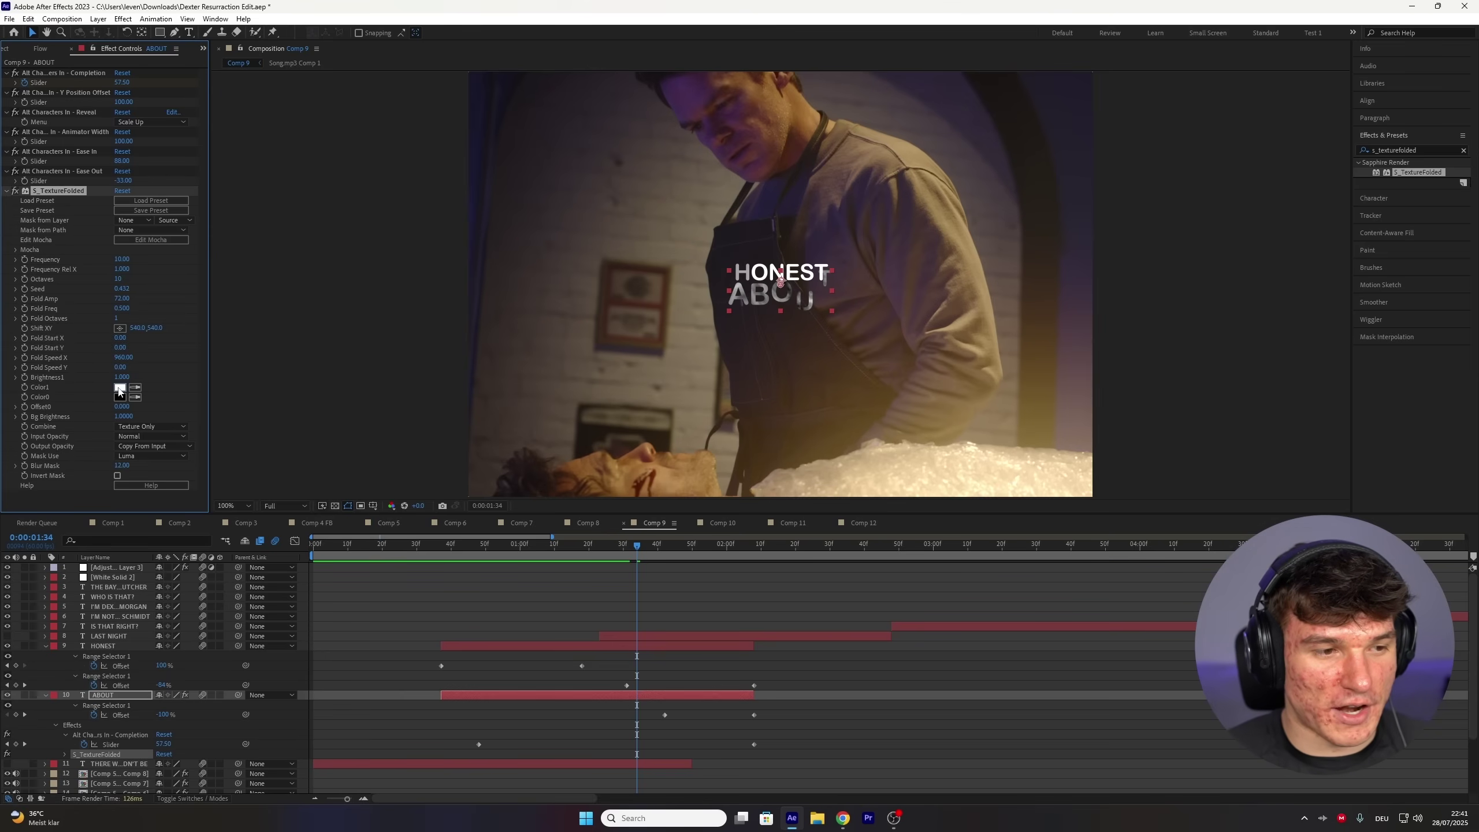
- Set Color1 of the S_TextureFolded effect on the "ABOUT" layer to yellow
{"action": "left_click", "coordinate": [121, 388]}
{"action": "left_click_drag", "start_coordinate": [297, 260], "coordinate": [296, 264]}
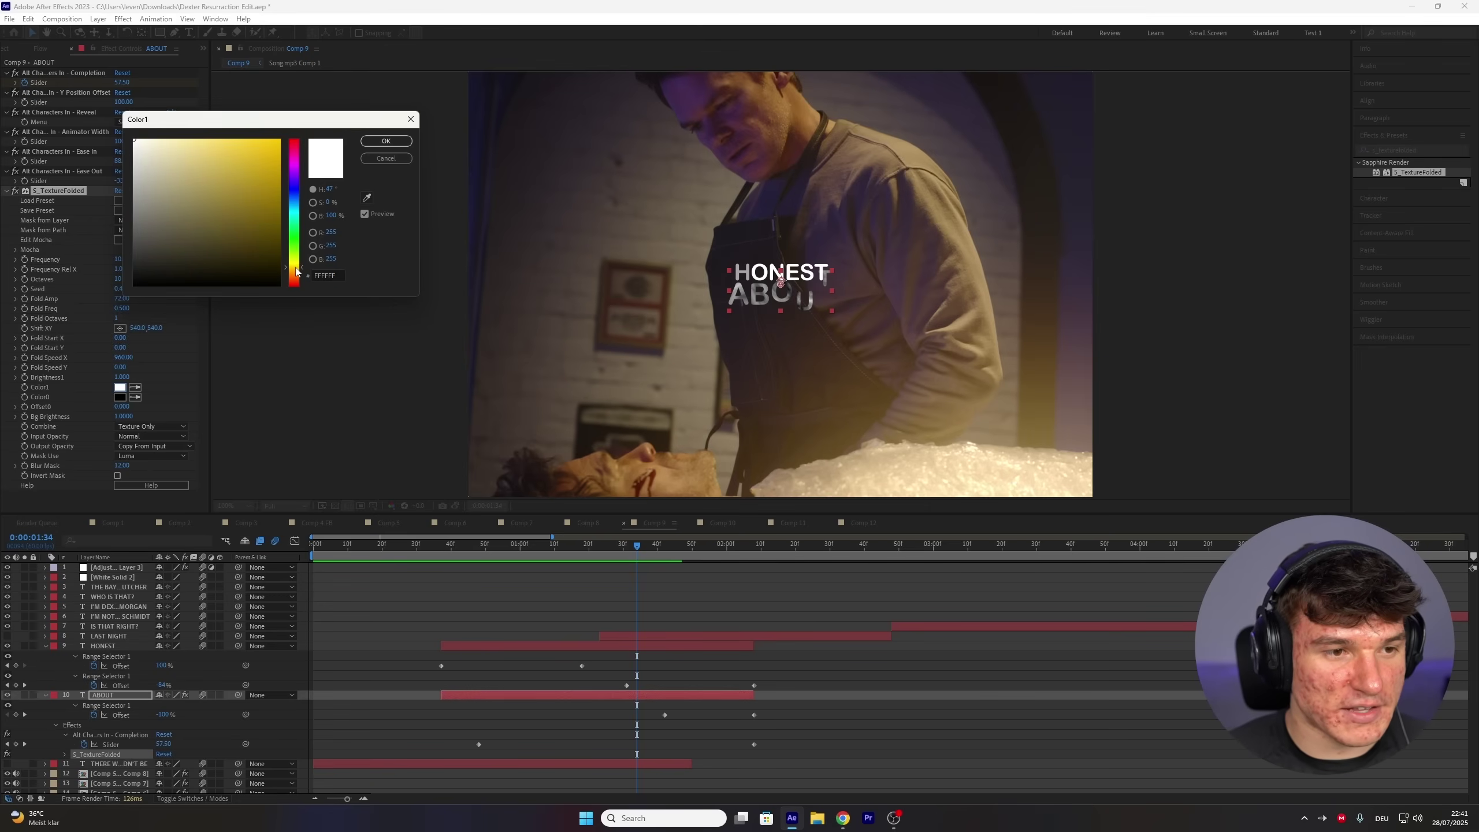
{"action": "left_click_drag", "start_coordinate": [251, 186], "coordinate": [261, 150]}
{"action": "key", "text": "Return"}
- Set Color0 of S_TextureFolded on the "ABOUT" layer to orange and open its Fold Speed X value for editing
{"action": "left_click", "coordinate": [124, 397]}
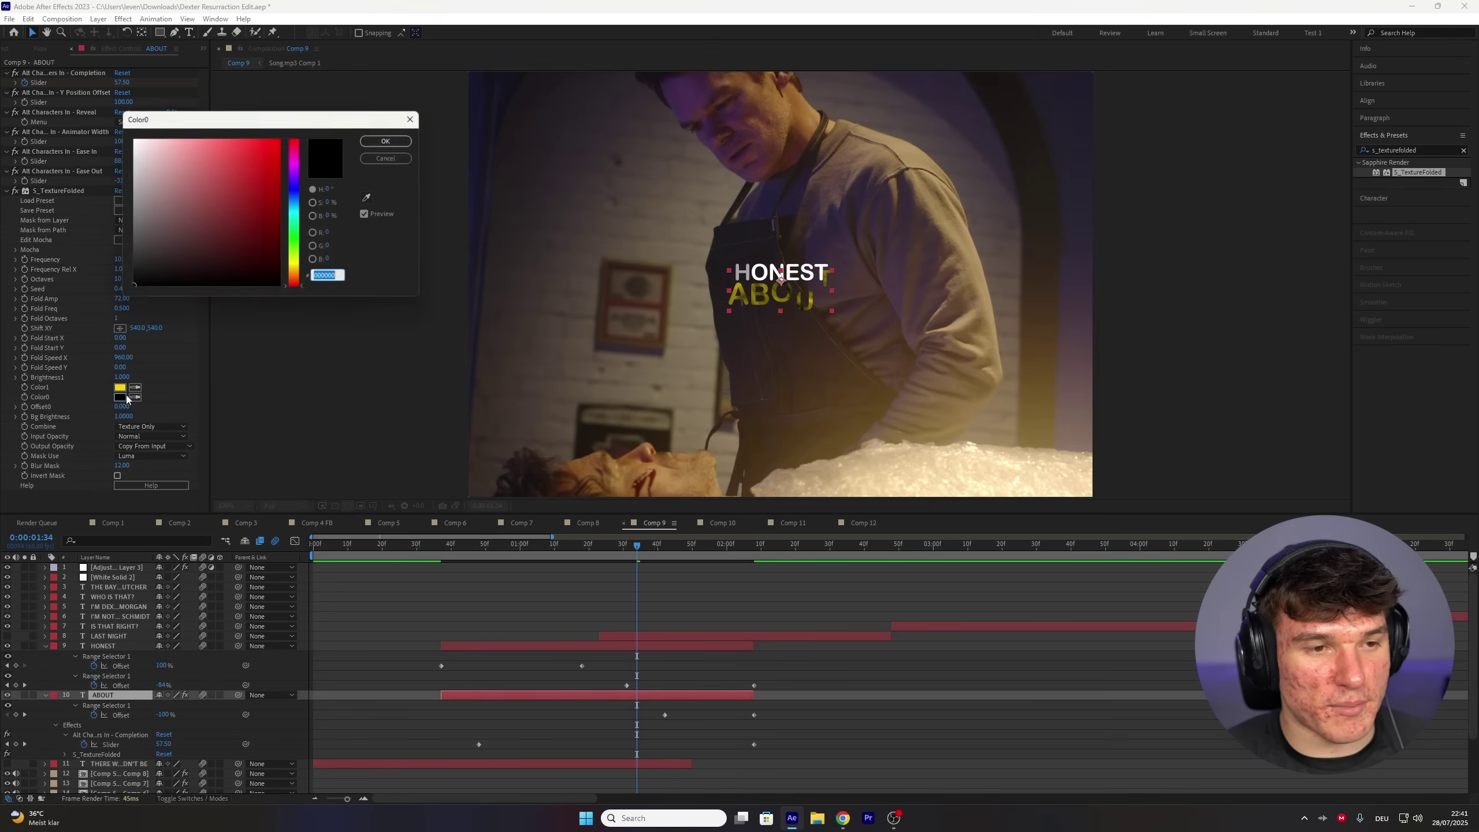
{"action": "left_click", "coordinate": [291, 271]}
{"action": "left_click_drag", "start_coordinate": [269, 226], "coordinate": [309, 119]}
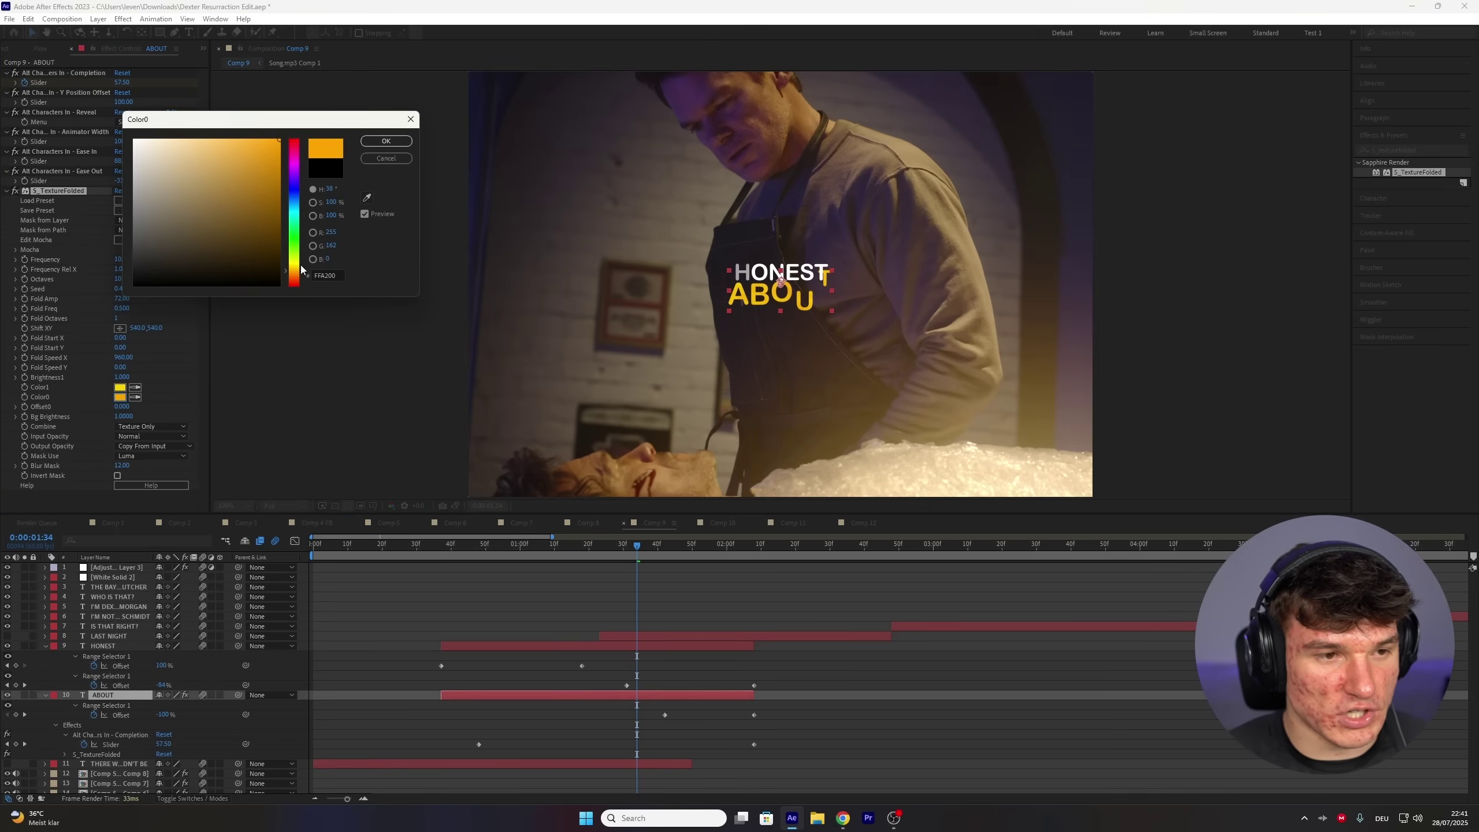
{"action": "left_click", "coordinate": [386, 141]}
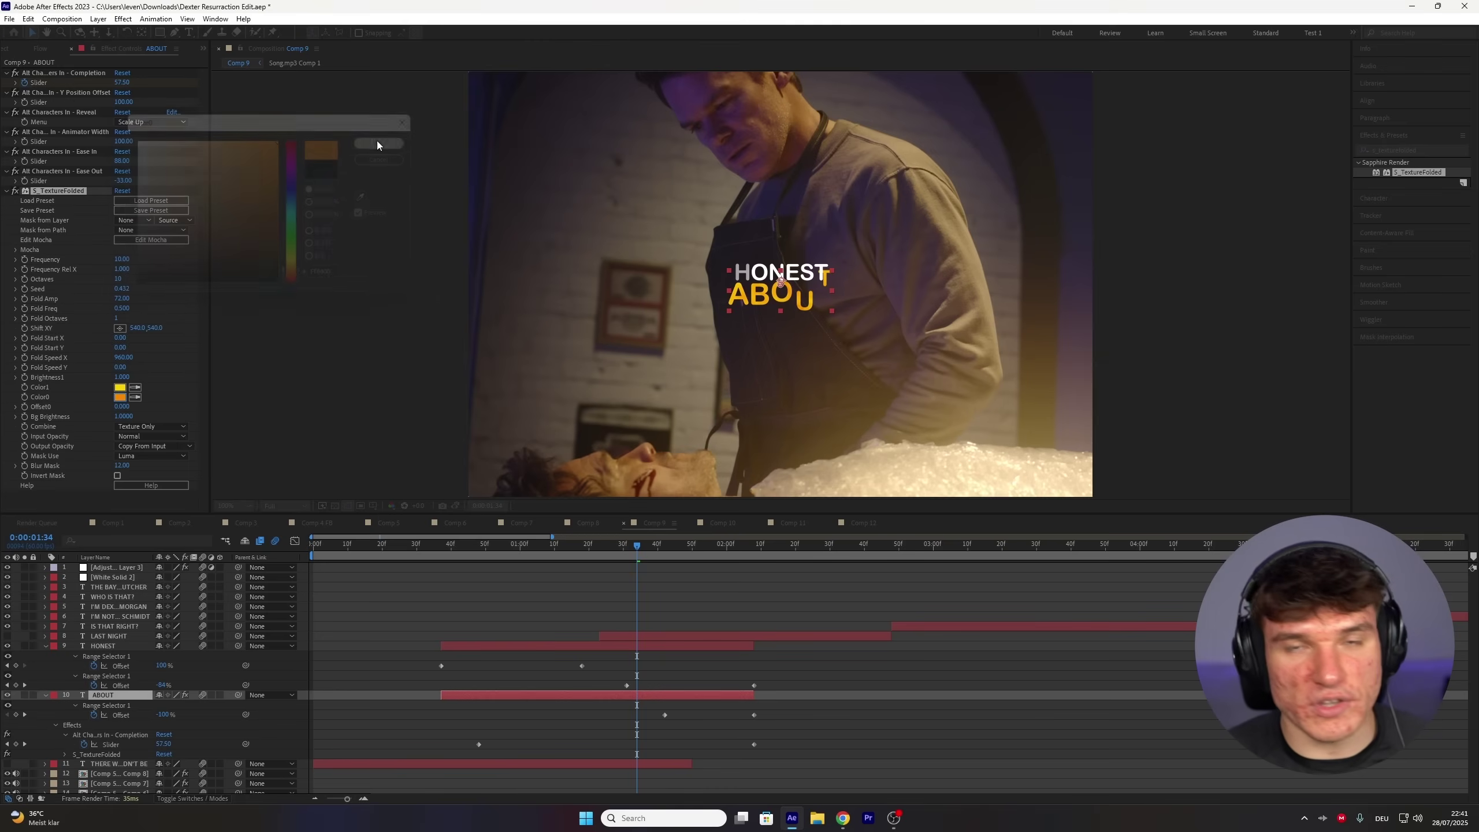
{"action": "left_click", "coordinate": [434, 567]}
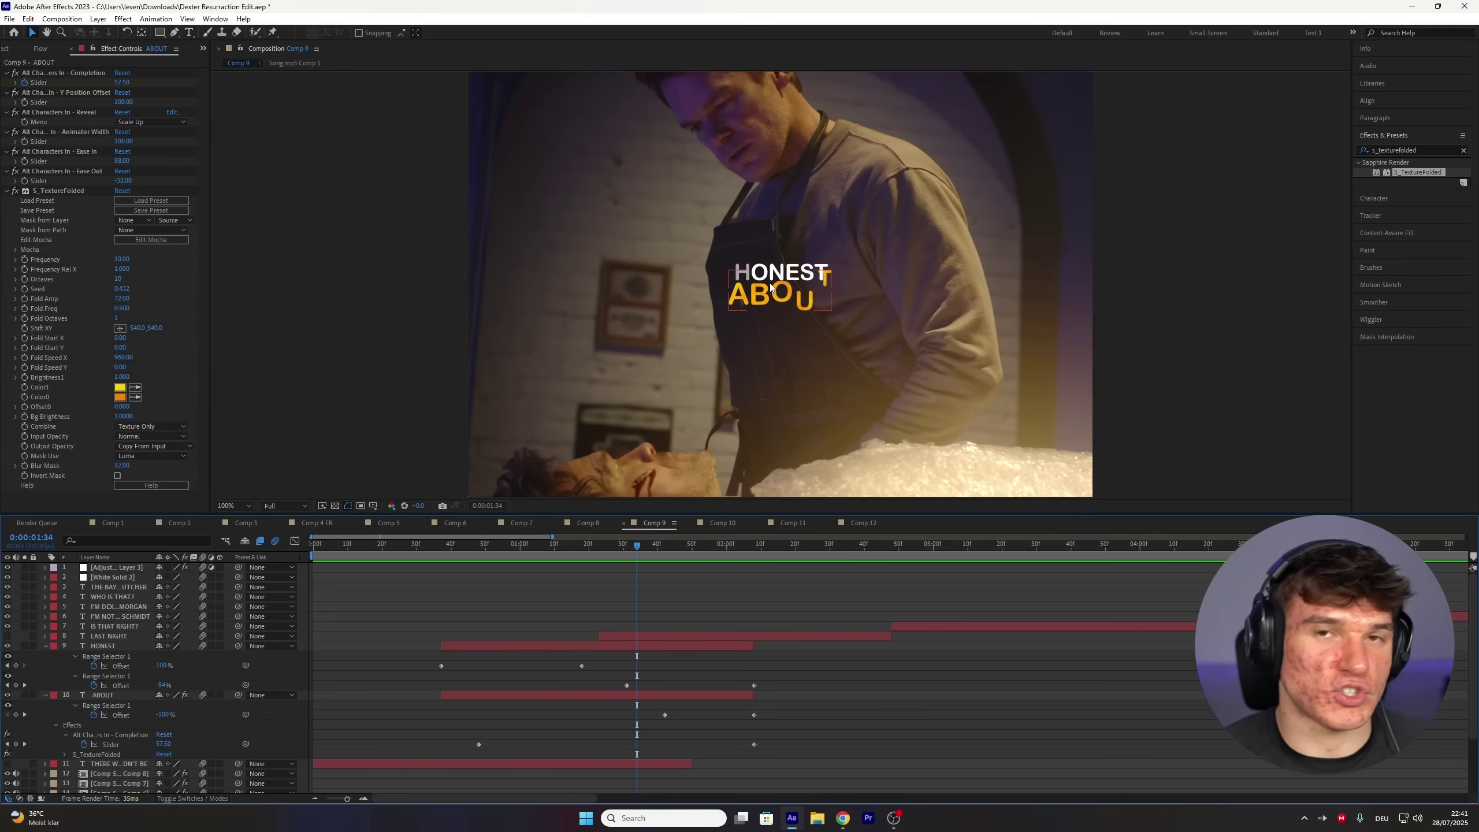
{"action": "left_click", "coordinate": [128, 358]}
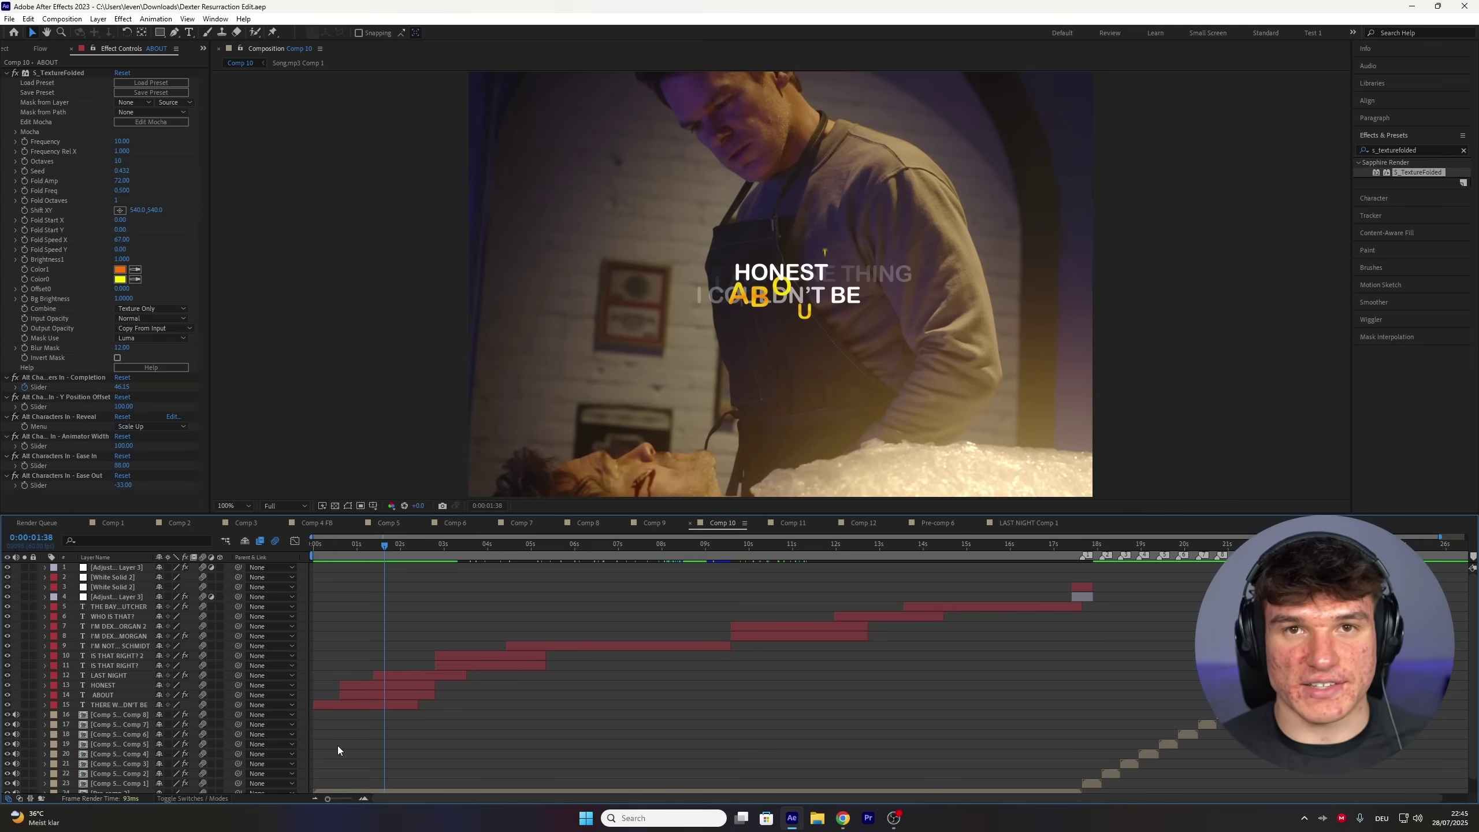
- Pre-compose the "THERE WAS ONE THING I COULDN'T BE" caption in Comp 10, moving all attributes and matching the duration to the layer
{"action": "left_click", "coordinate": [374, 706]}
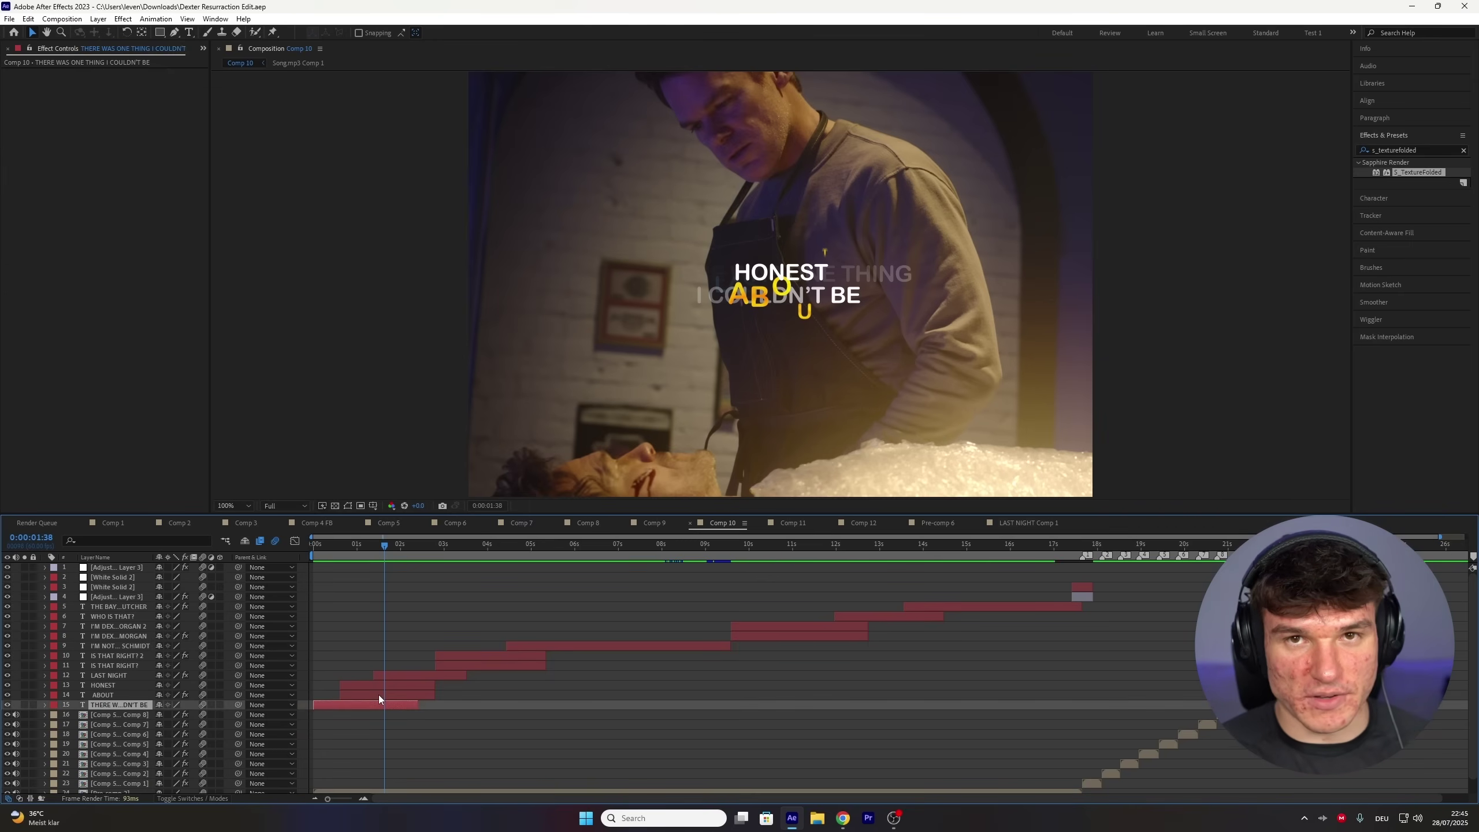
{"action": "left_click", "coordinate": [379, 696]}
{"action": "left_click", "coordinate": [385, 687]}
{"action": "left_click", "coordinate": [384, 691]}
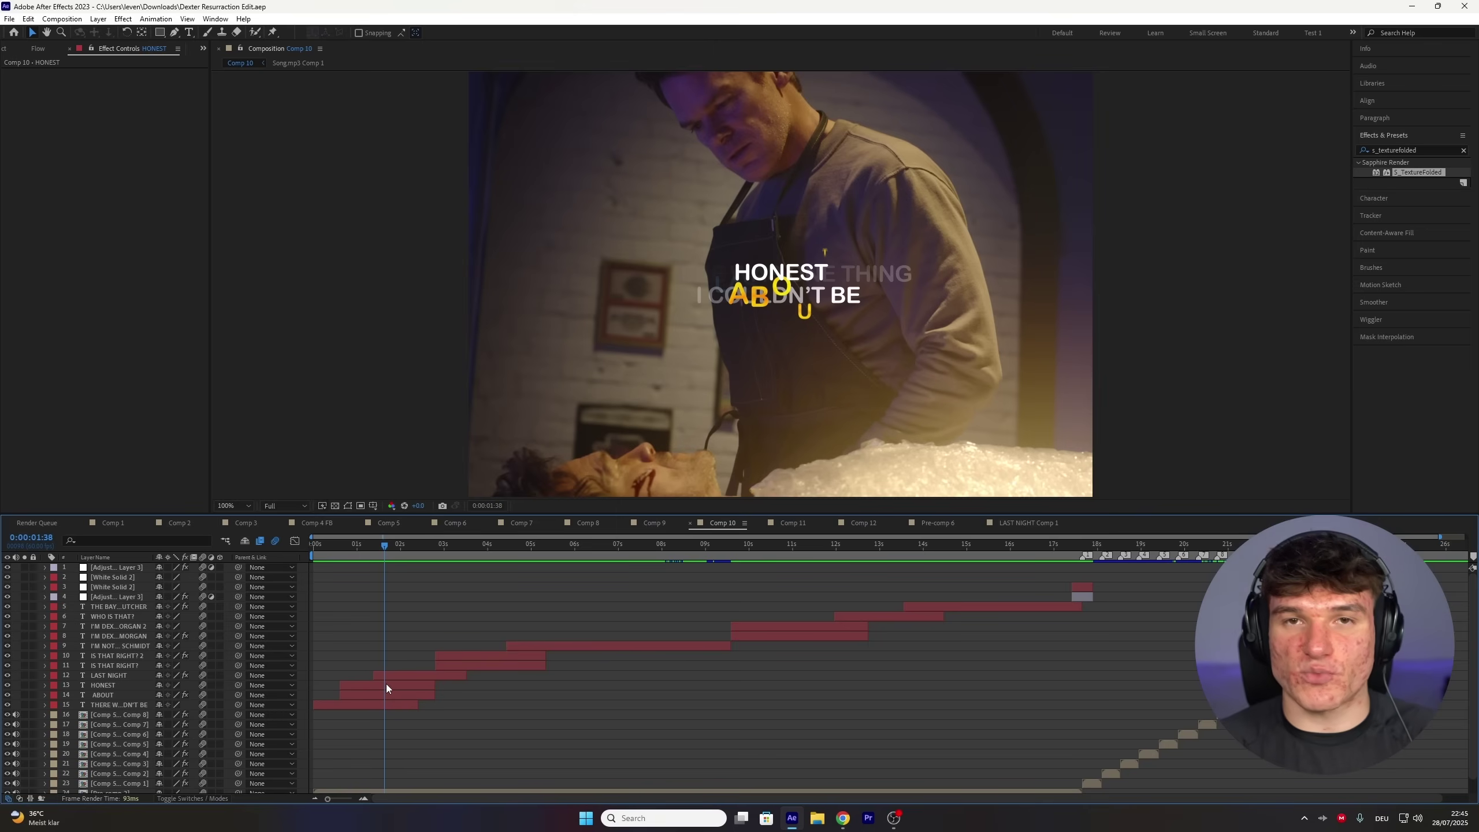
{"action": "right_click", "coordinate": [346, 707]}
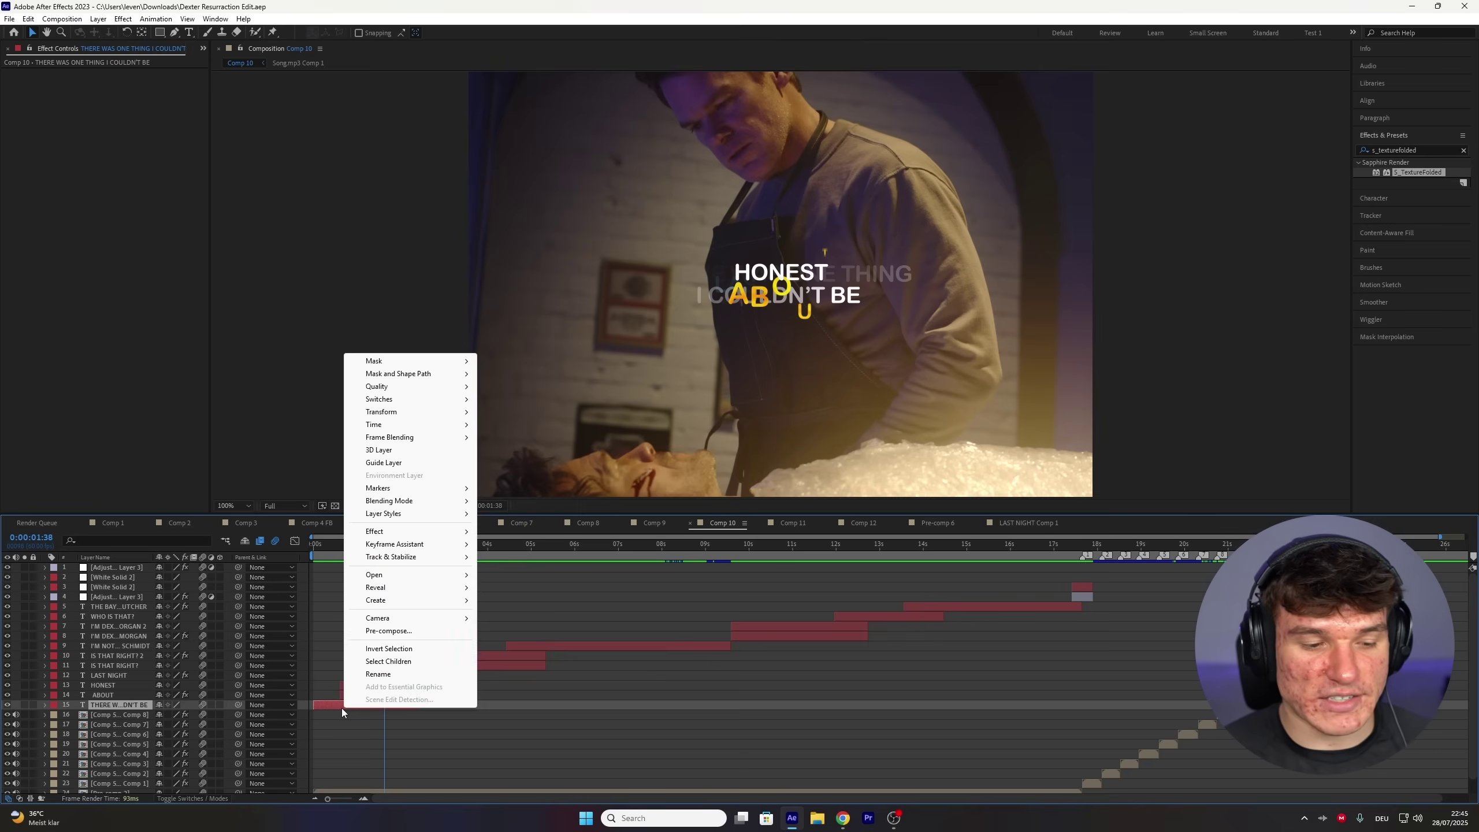
{"action": "left_click", "coordinate": [398, 631]}
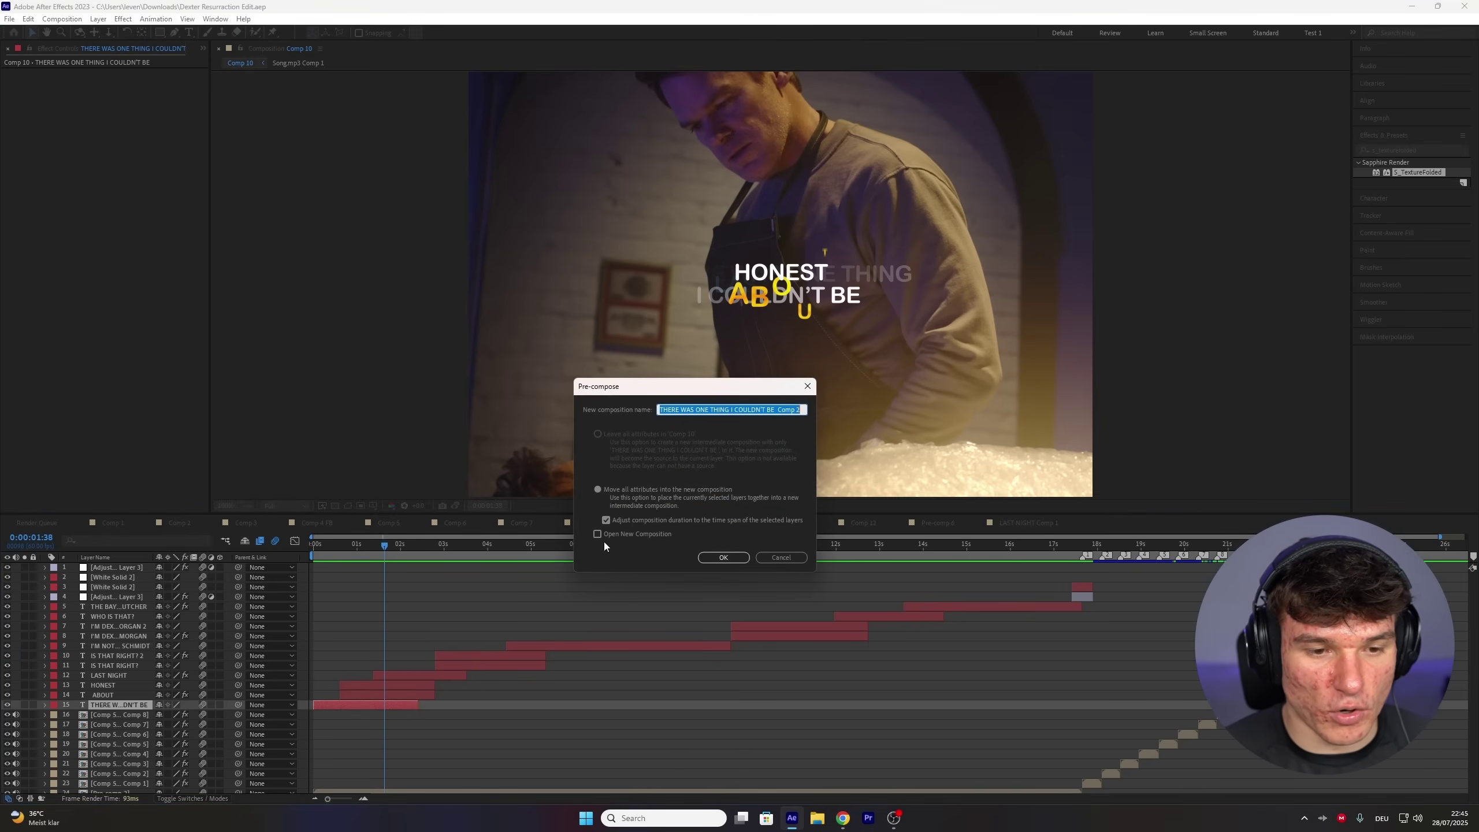
{"action": "left_click", "coordinate": [724, 558]}
- Pre-compose the "HONEST" and "ABOUT" layers together, moving all attributes and matching the duration to their time span
{"action": "left_click", "coordinate": [418, 696]}
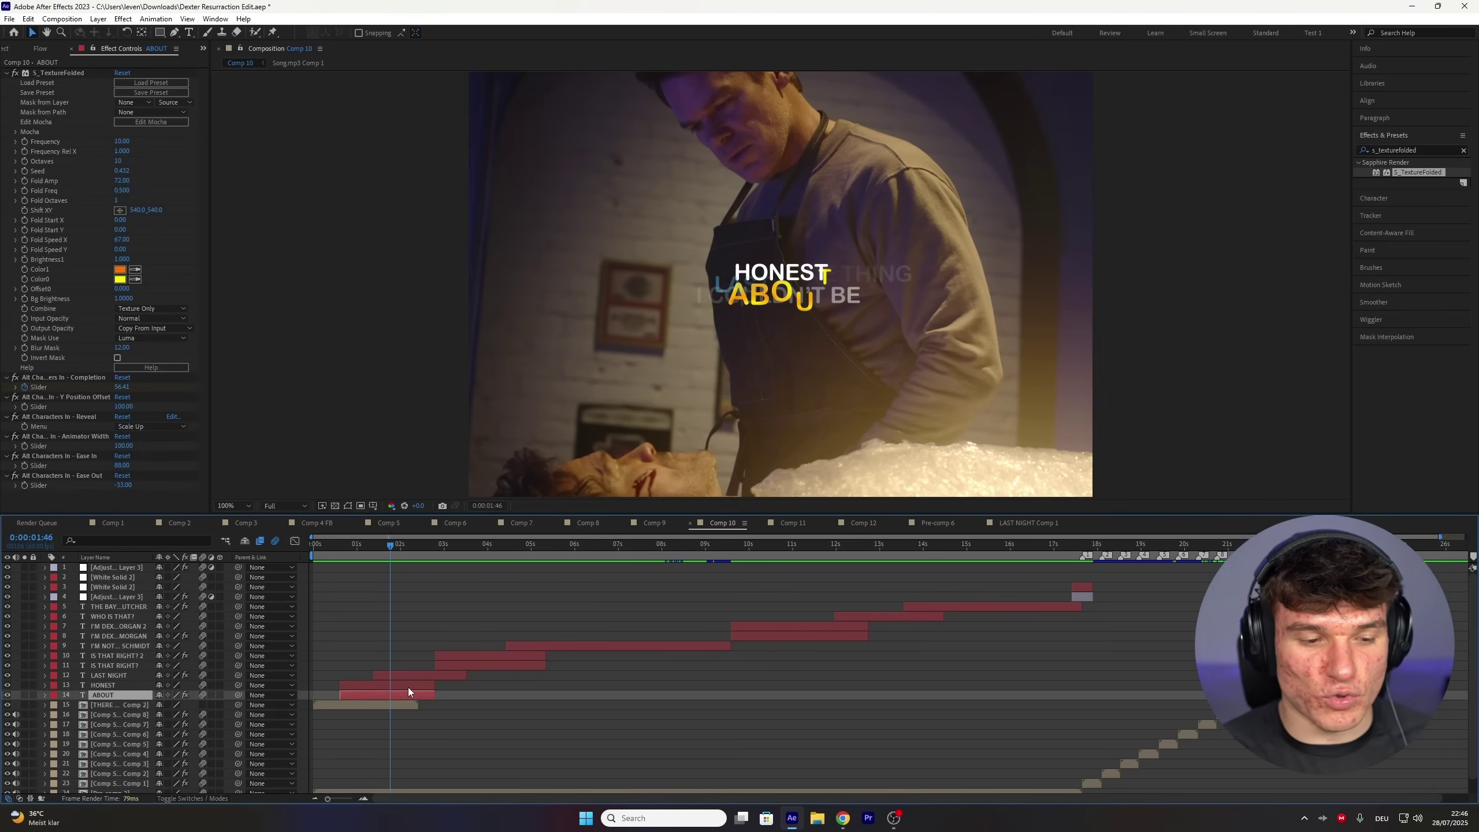
{"action": "left_click", "coordinate": [408, 687], "text": "shift"}
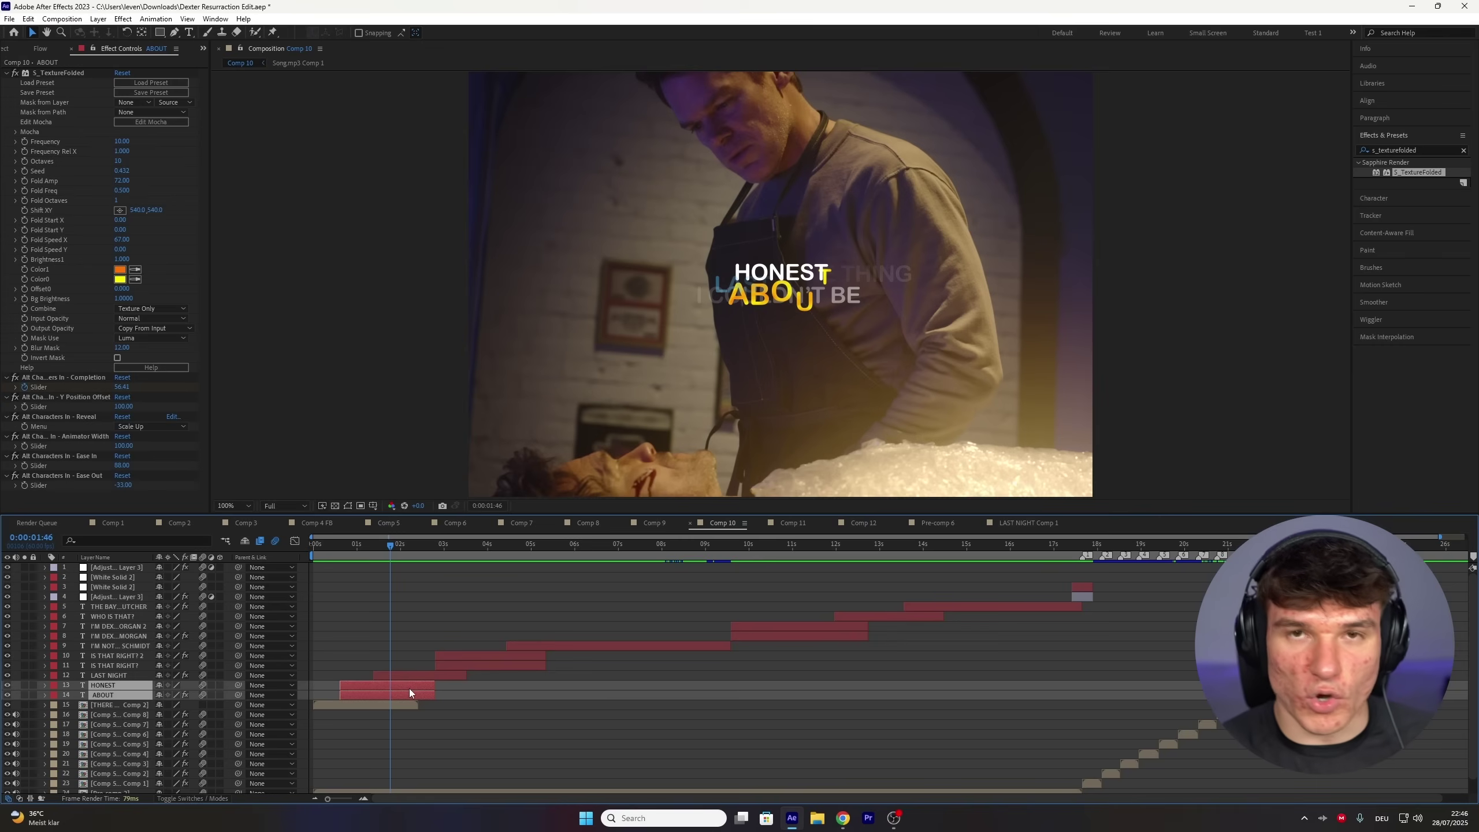
{"action": "right_click", "coordinate": [367, 687]}
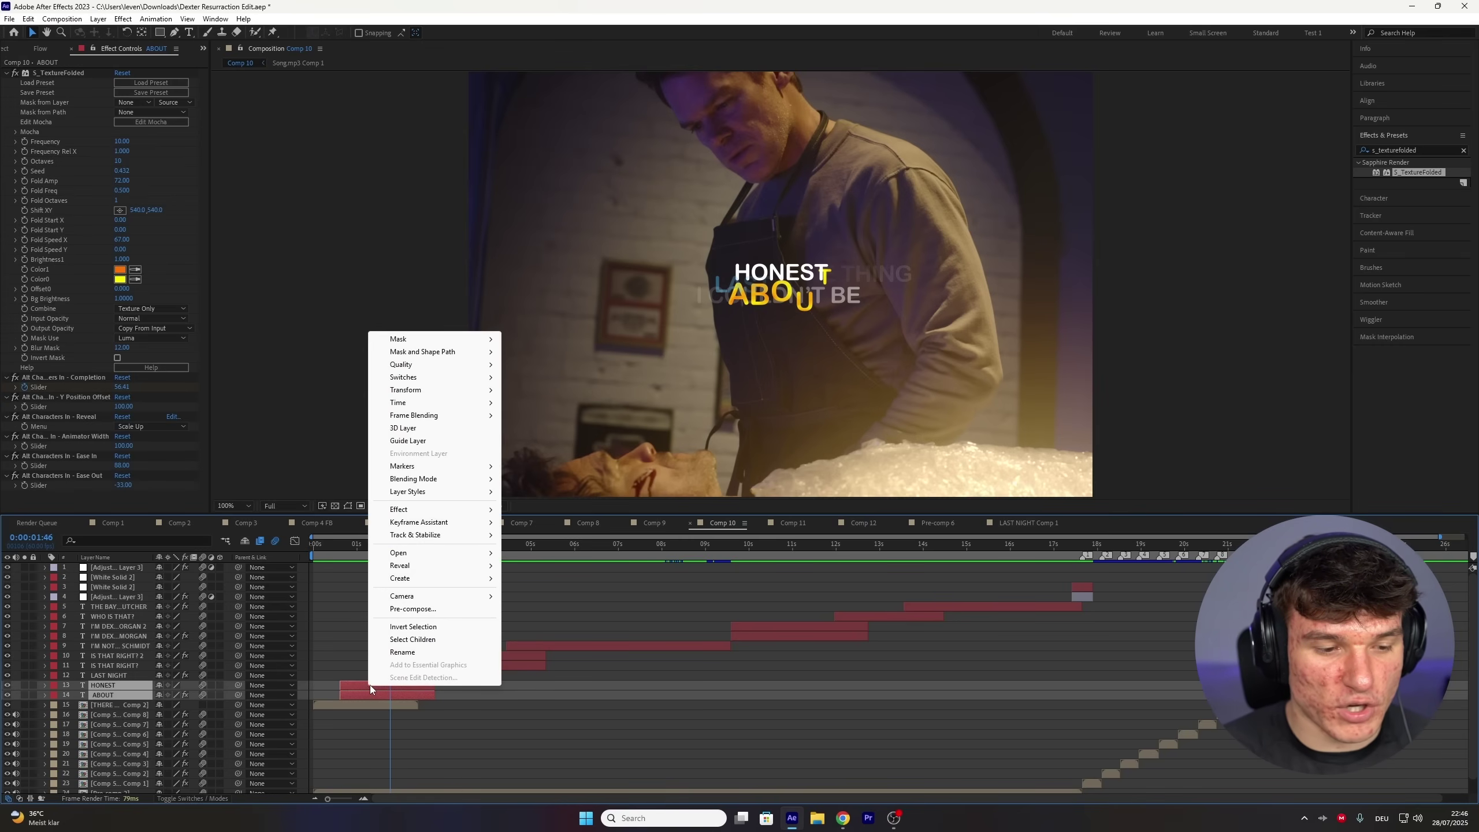
{"action": "left_click", "coordinate": [406, 609]}
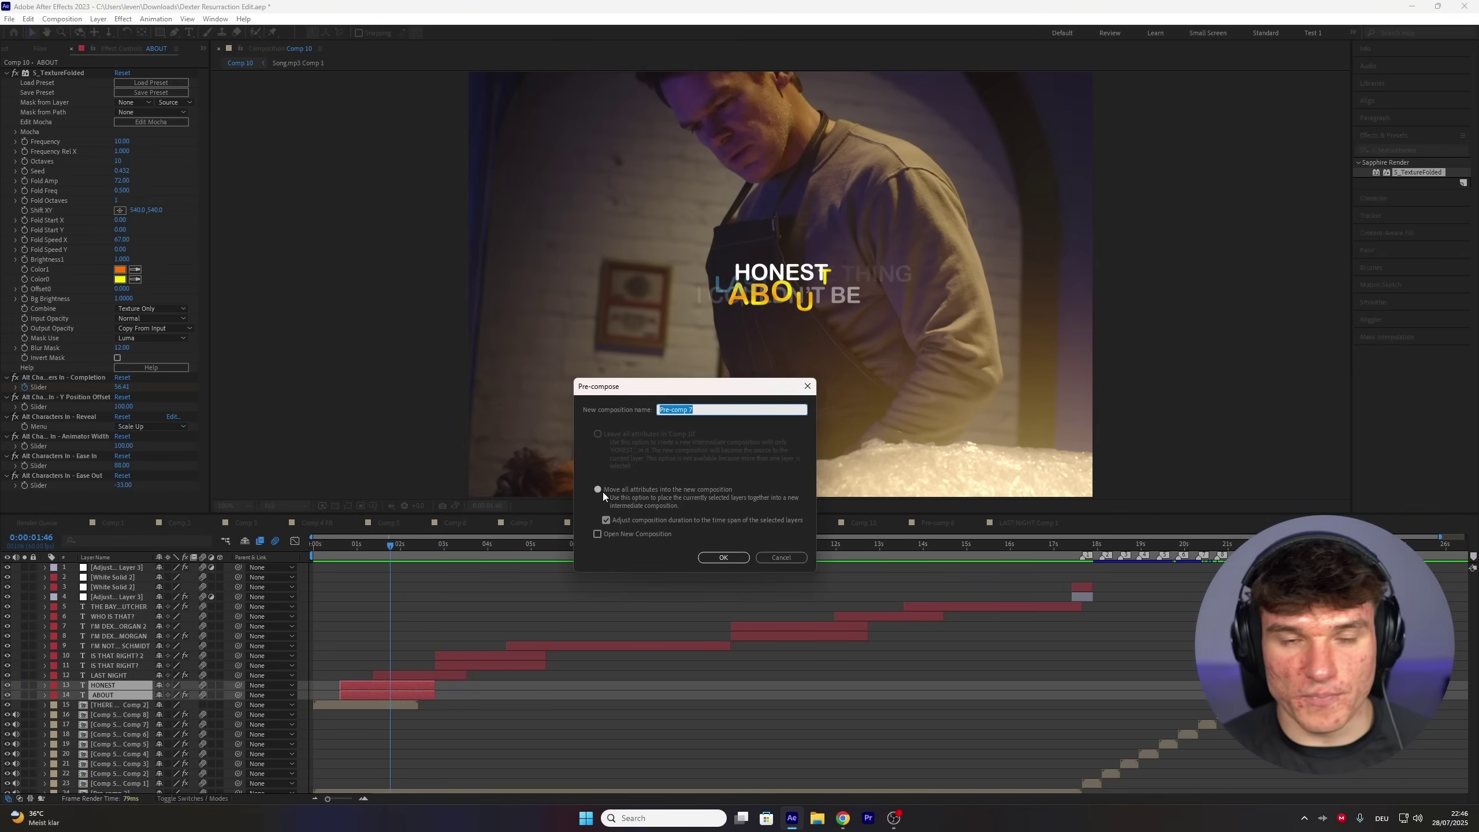
{"action": "left_click", "coordinate": [724, 557]}
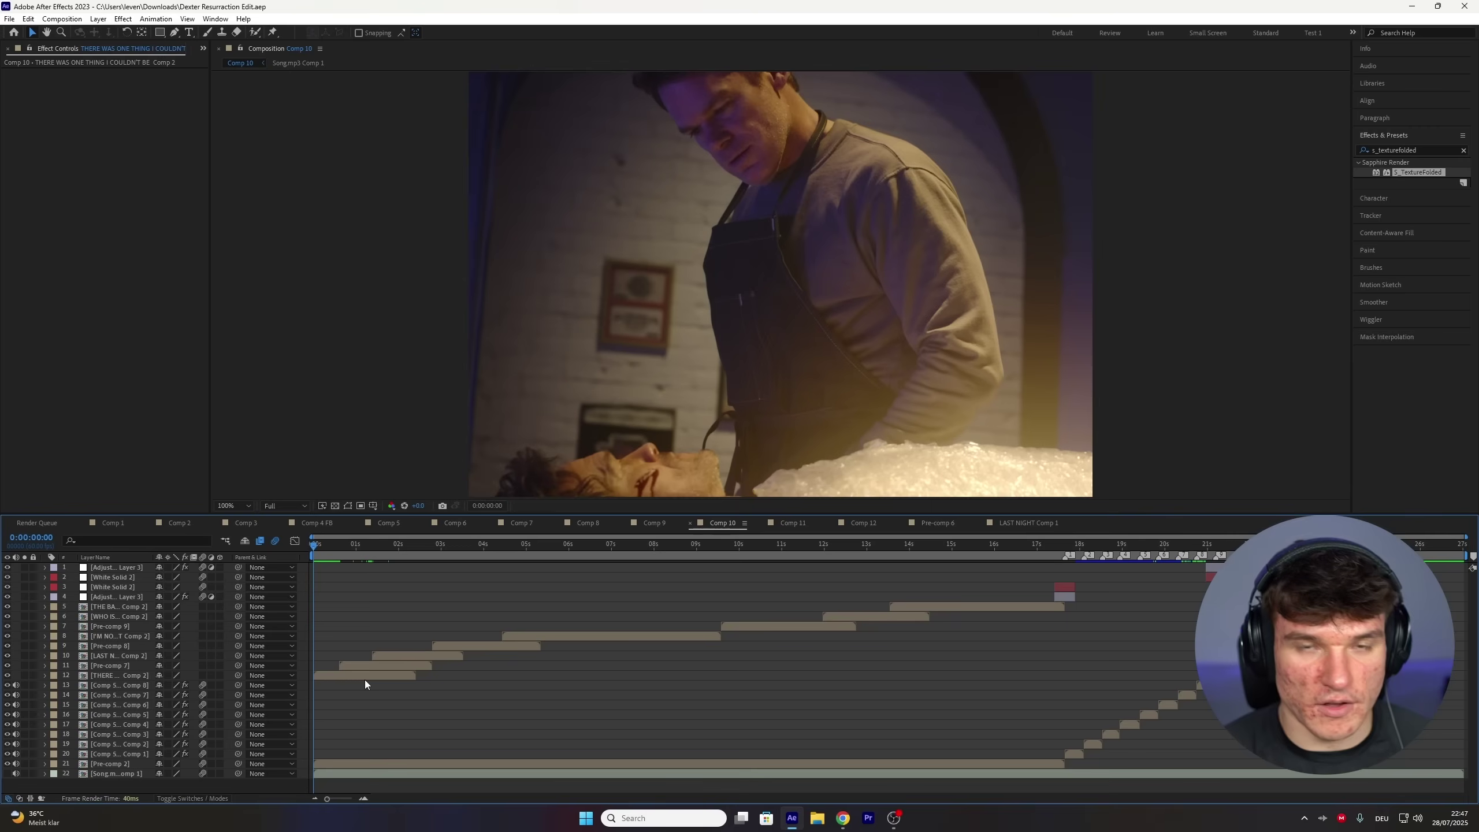
- Keyframe the Scale of the "THERE WAS ONE THING I COULDN'T BE" caption from 100% at its start to 110% at its end
{"action": "left_click", "coordinate": [365, 679]}
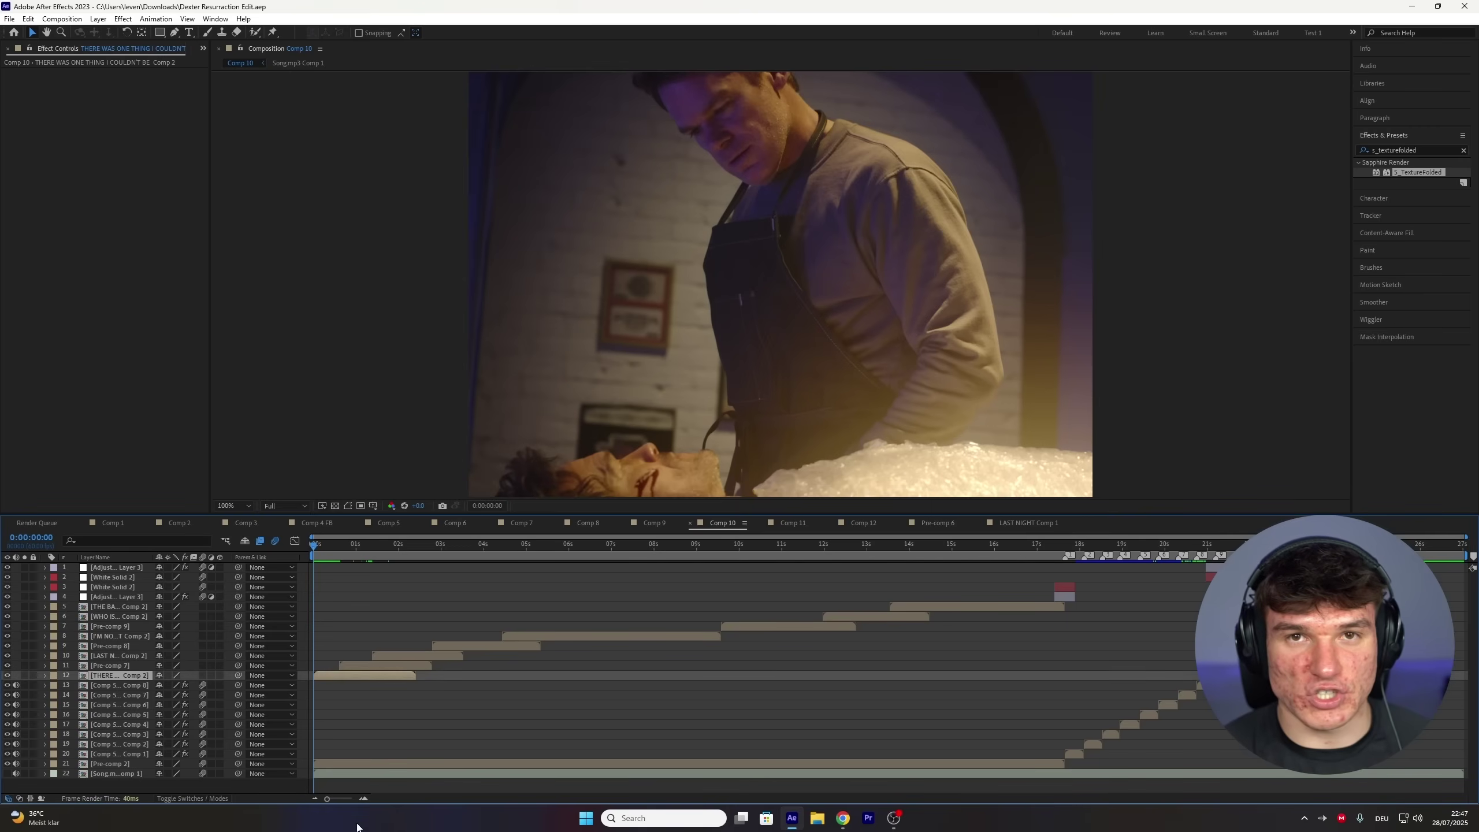
{"action": "left_click", "coordinate": [347, 800]}
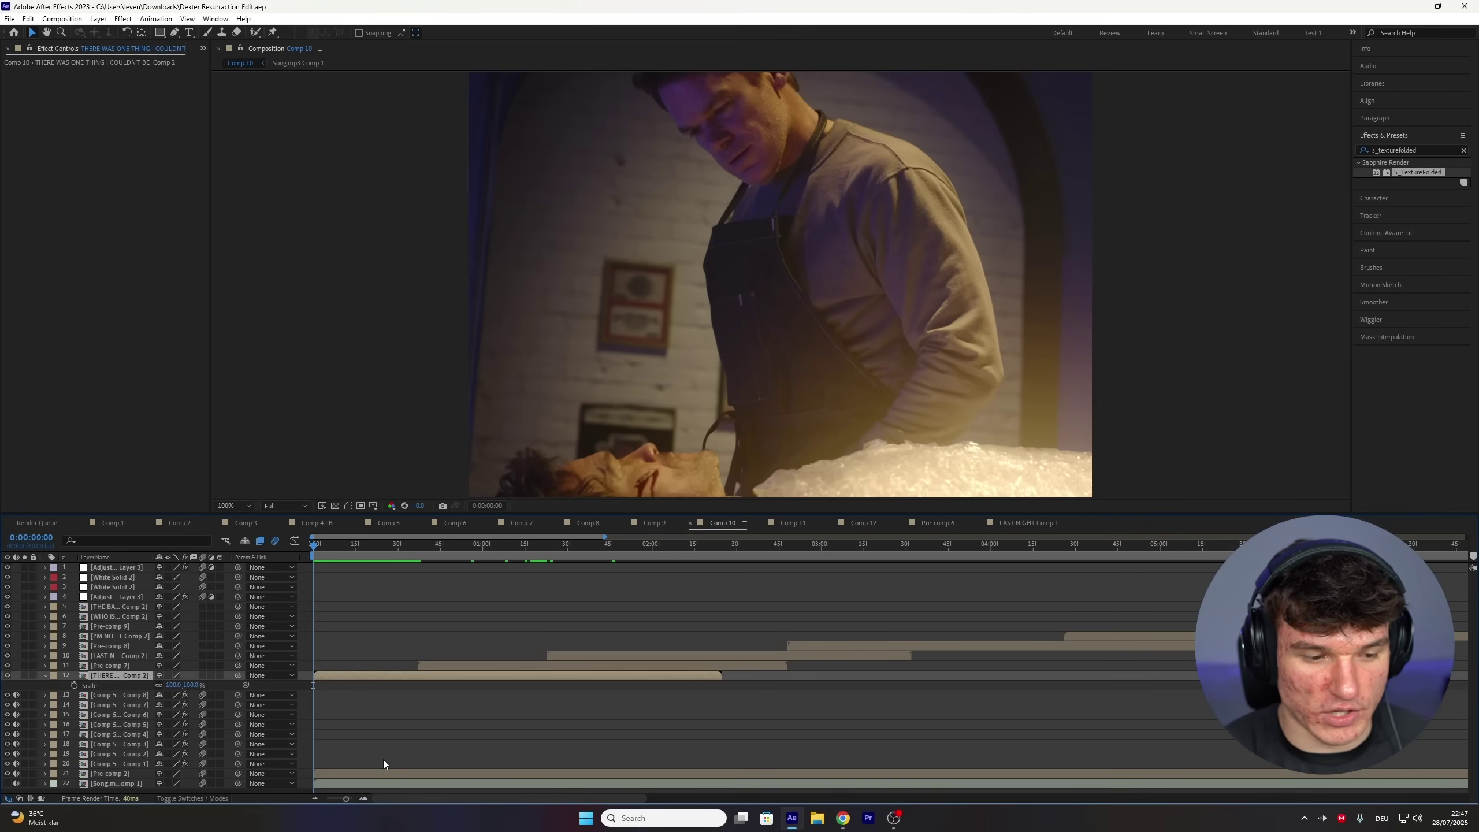
{"action": "key", "text": "s"}
{"action": "key", "text": "space"}
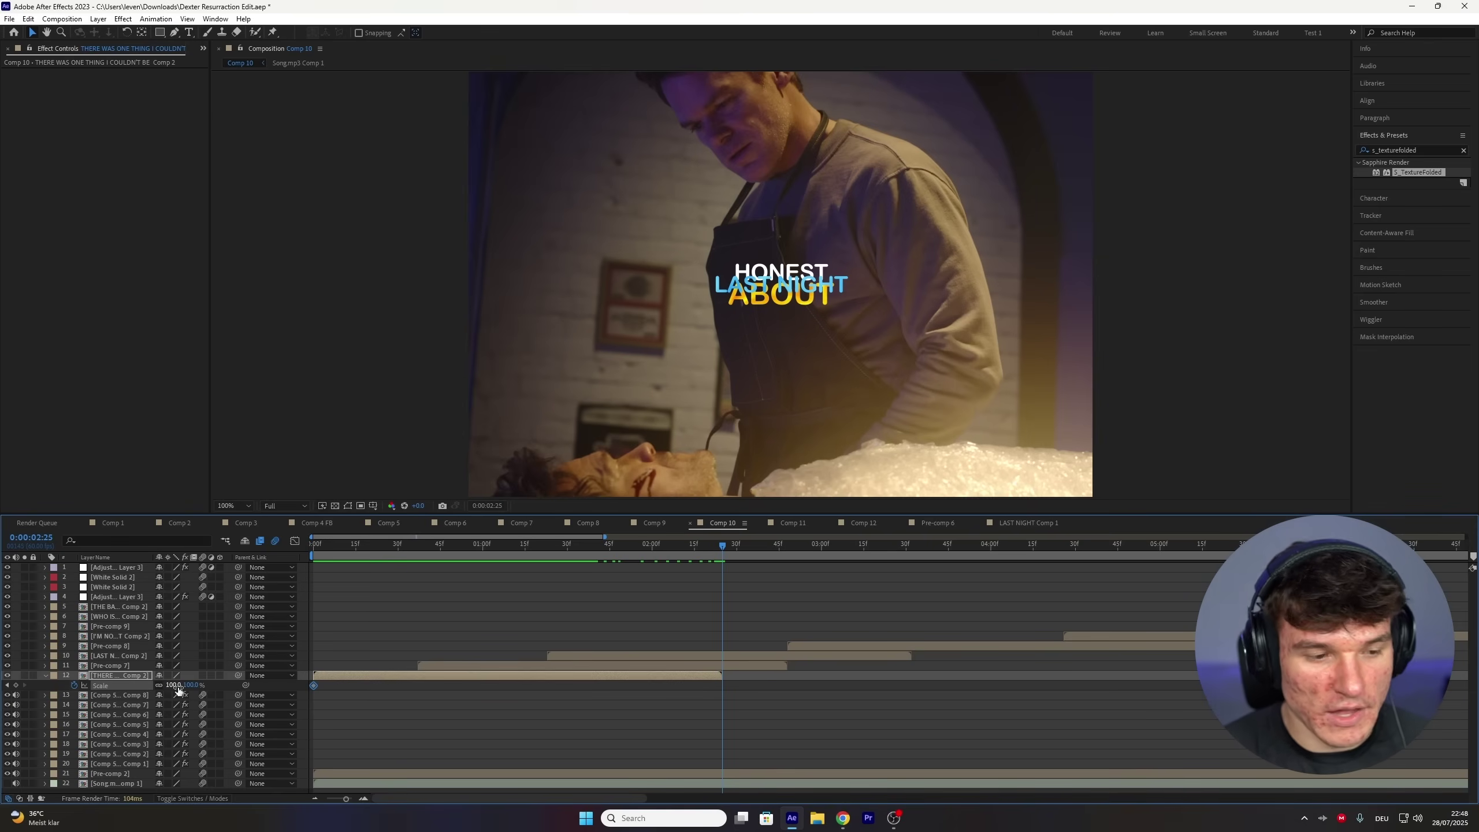
{"action": "left_click", "coordinate": [174, 686]}
{"action": "type", "text": "11"}
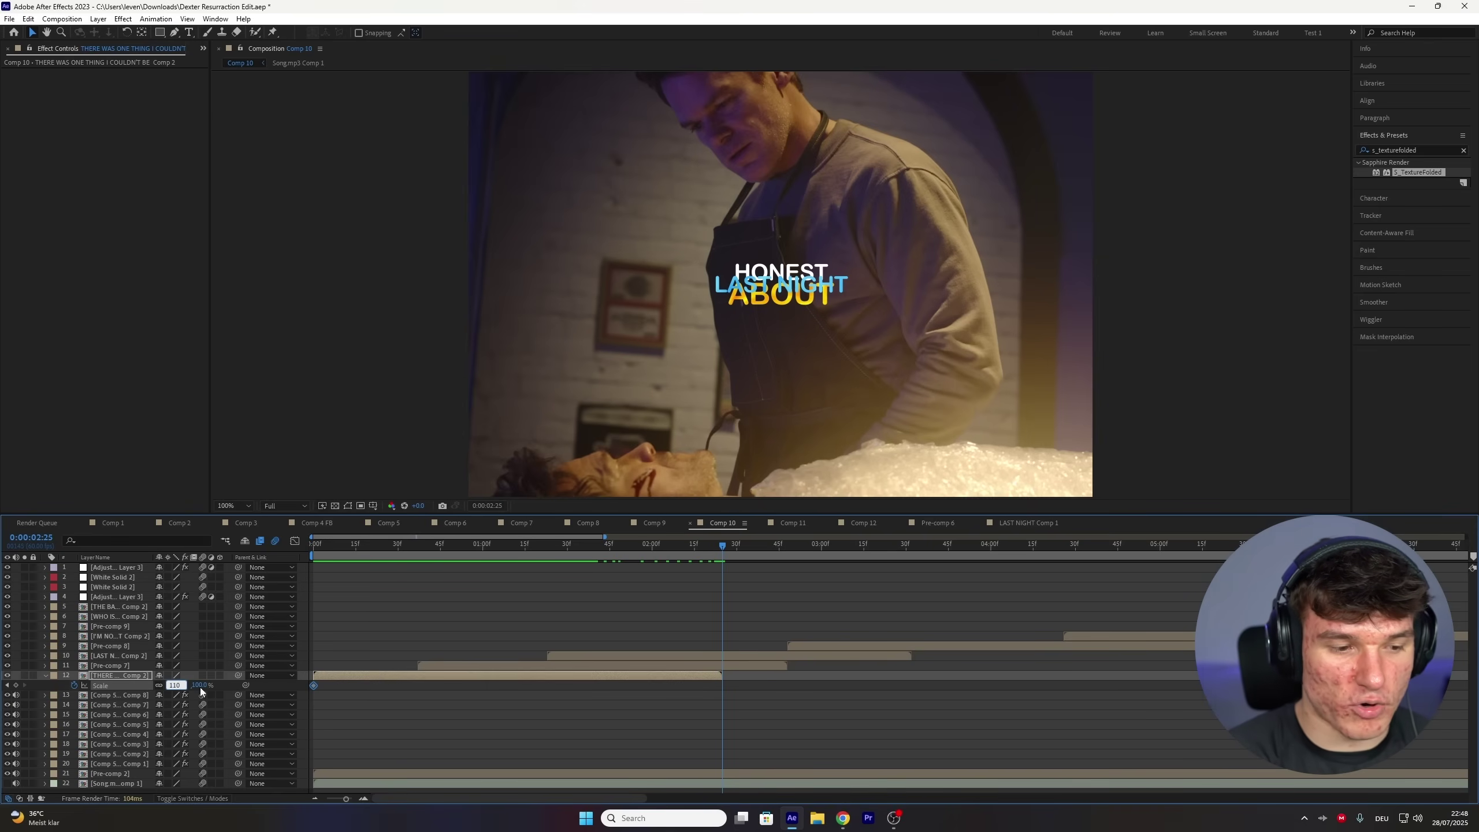
{"action": "type", "text": "0"}
{"action": "key", "text": "Return"}
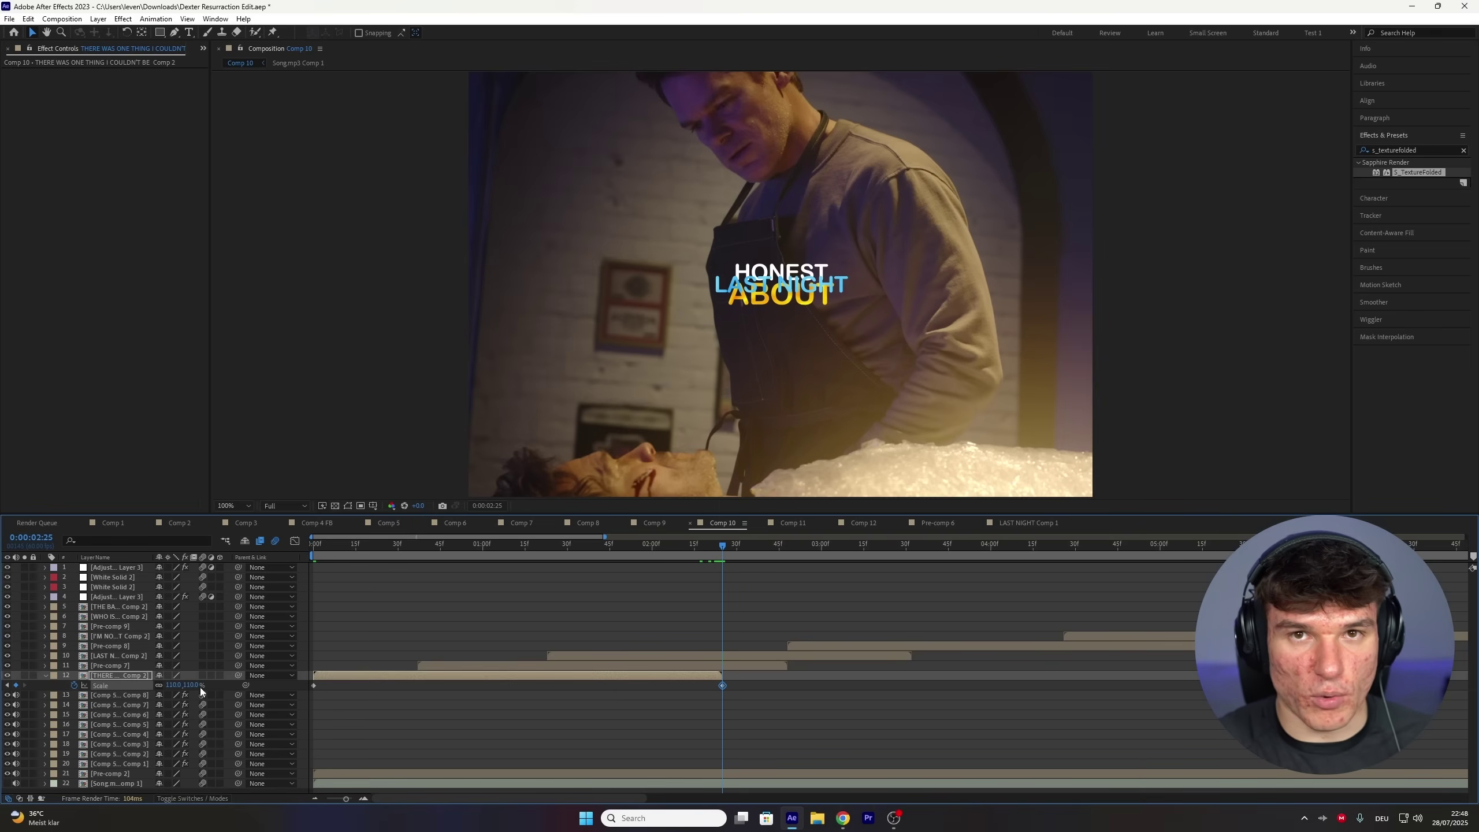
- Copy the caption's two Scale keyframes onto the "HONEST ABOUT" pre-comp, starting at 0:00:00:37
{"action": "left_click_drag", "start_coordinate": [745, 714], "coordinate": [305, 680]}
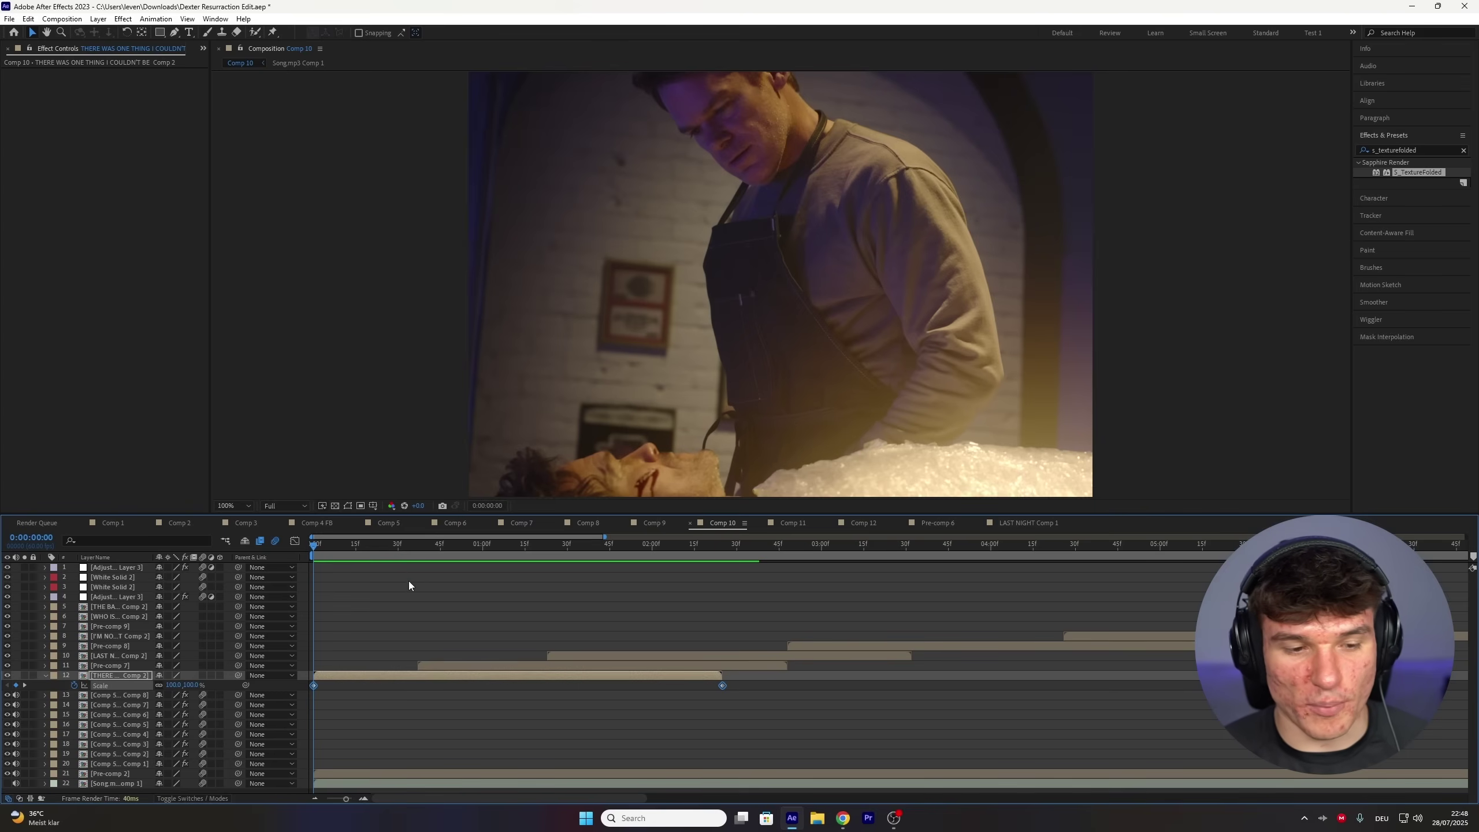
{"action": "left_click", "coordinate": [417, 561]}
{"action": "left_click", "coordinate": [492, 666]}
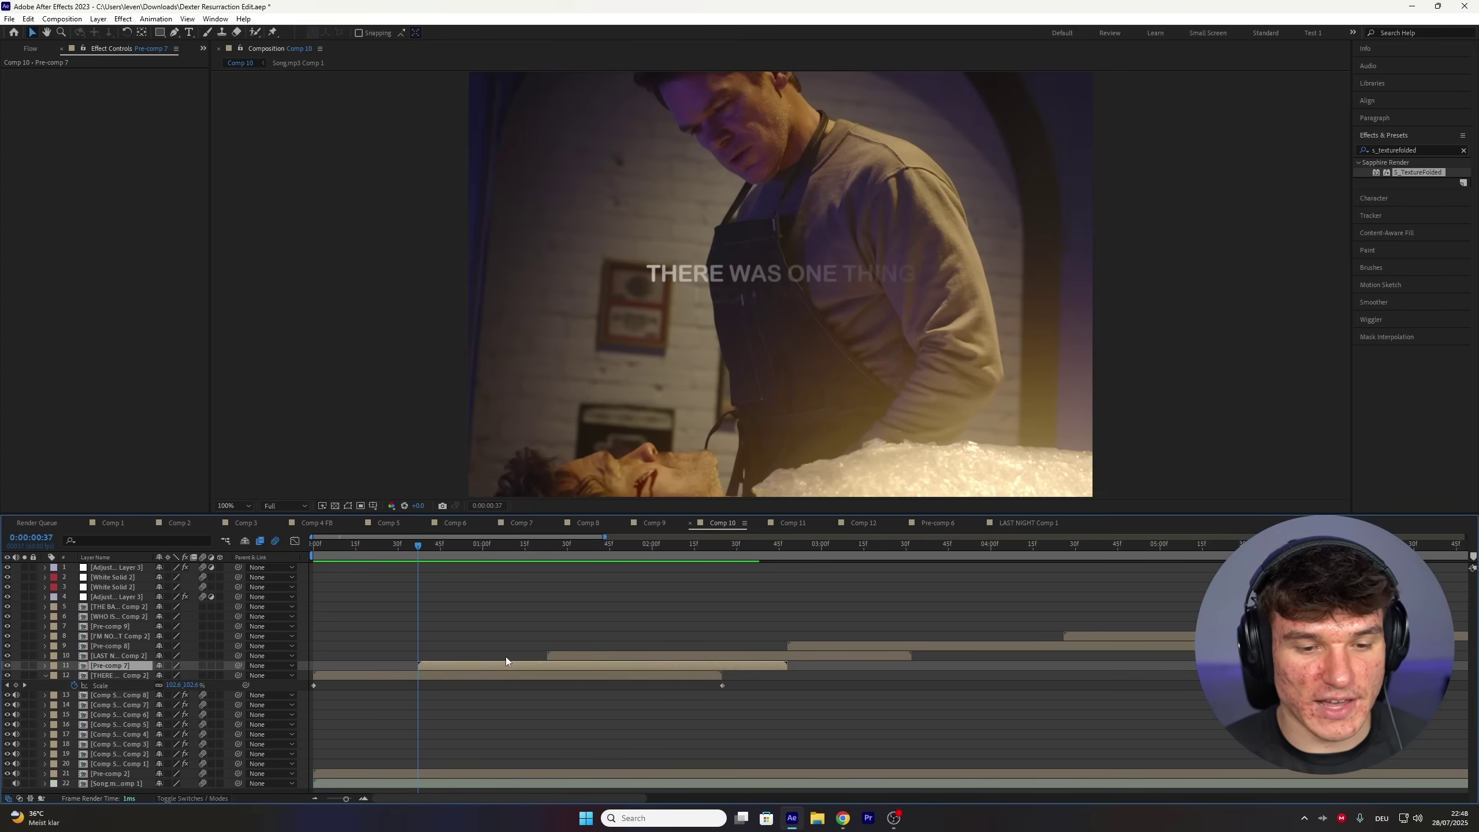
{"action": "key", "text": "ctrl+v"}
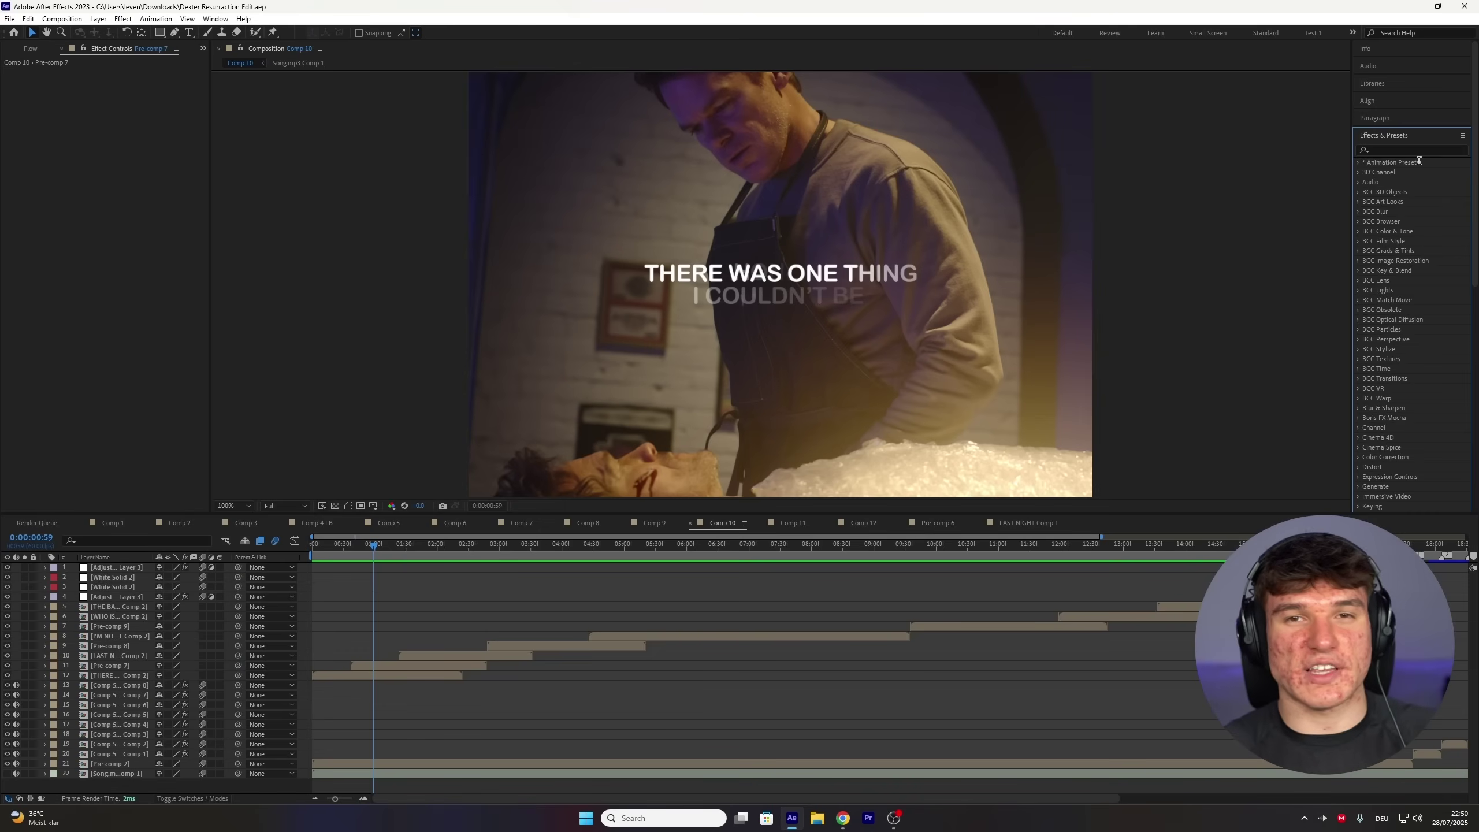
- Apply Drop Shadow to the "THERE WAS ONE THING I COULDN'T BE" caption with Opacity 100% and Softness 15
{"action": "left_click", "coordinate": [1417, 150]}
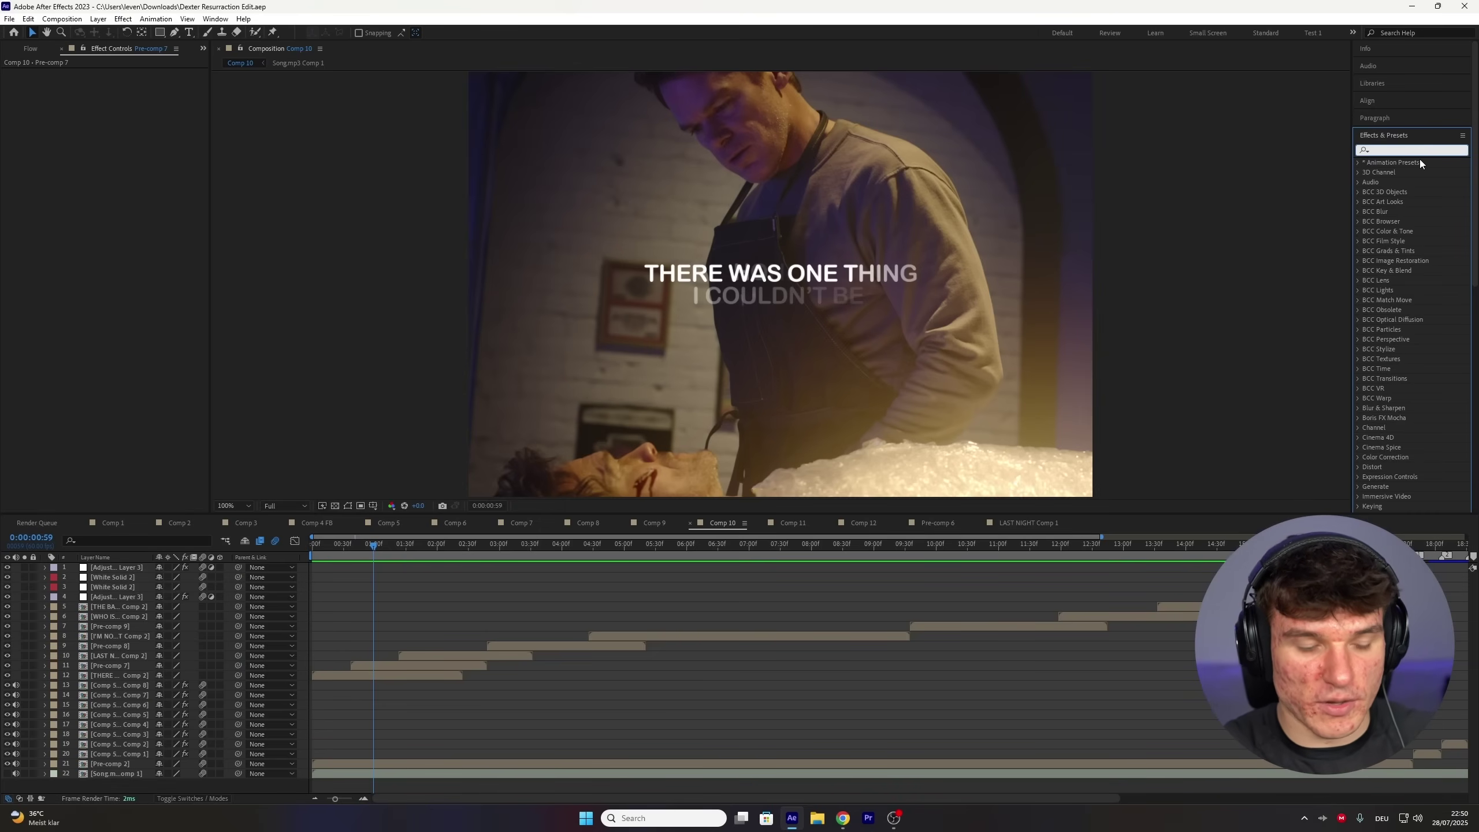
{"action": "type", "text": "drop shadow"}
{"action": "left_click", "coordinate": [1425, 232]}
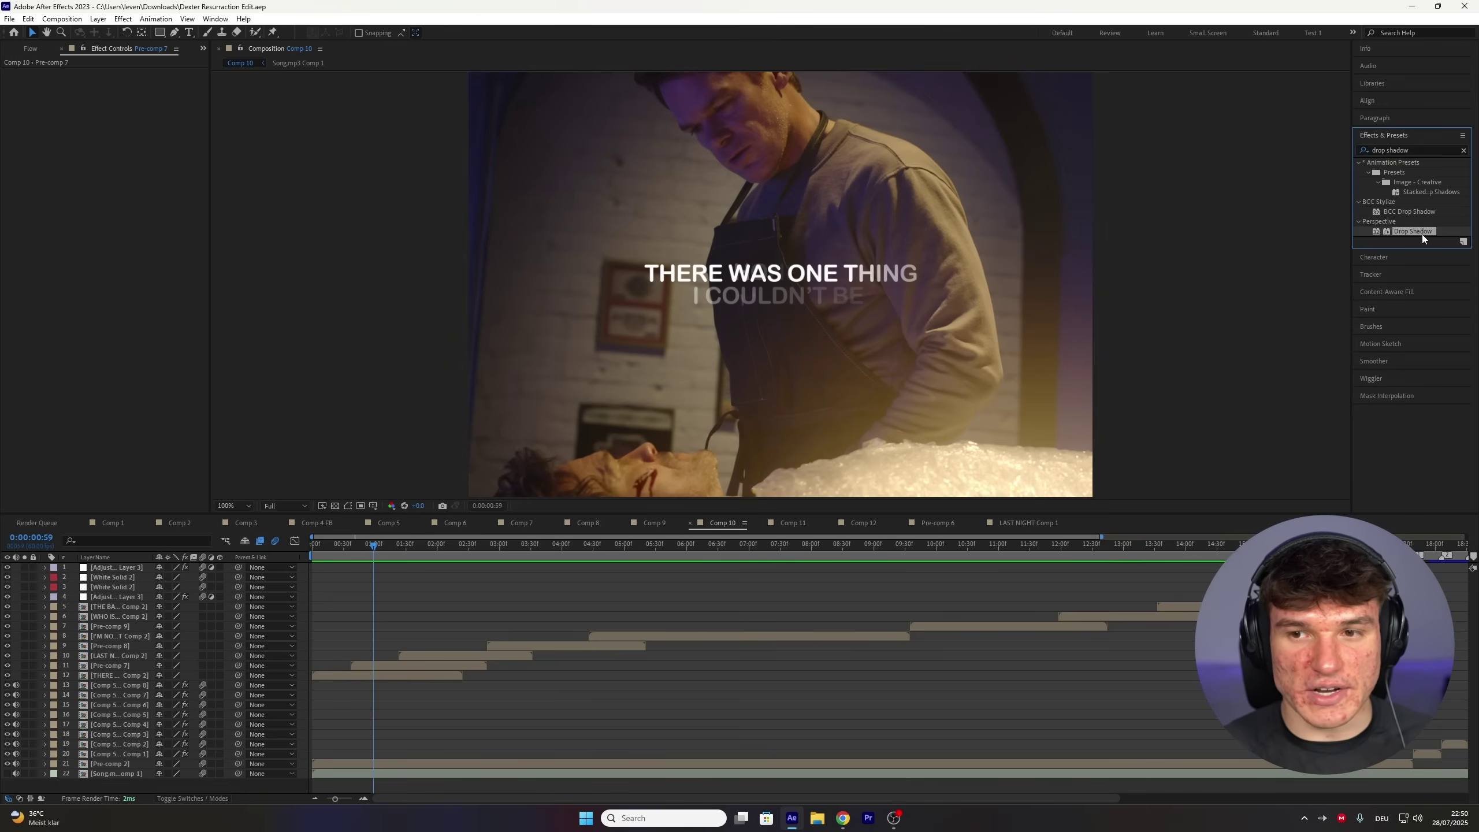
{"action": "left_click_drag", "start_coordinate": [1422, 234], "coordinate": [353, 675]}
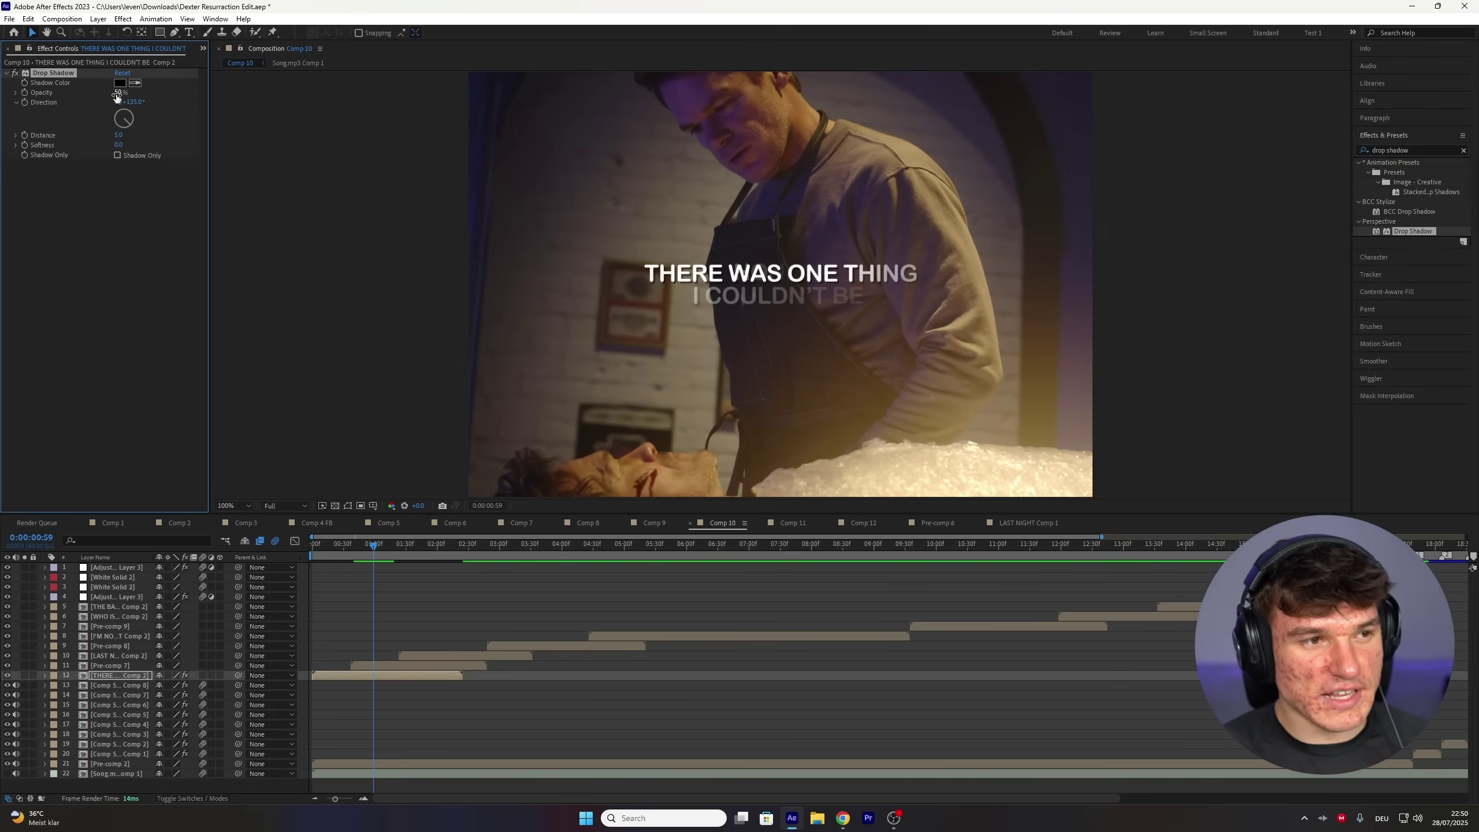
{"action": "left_click_drag", "start_coordinate": [117, 93], "coordinate": [163, 93]}
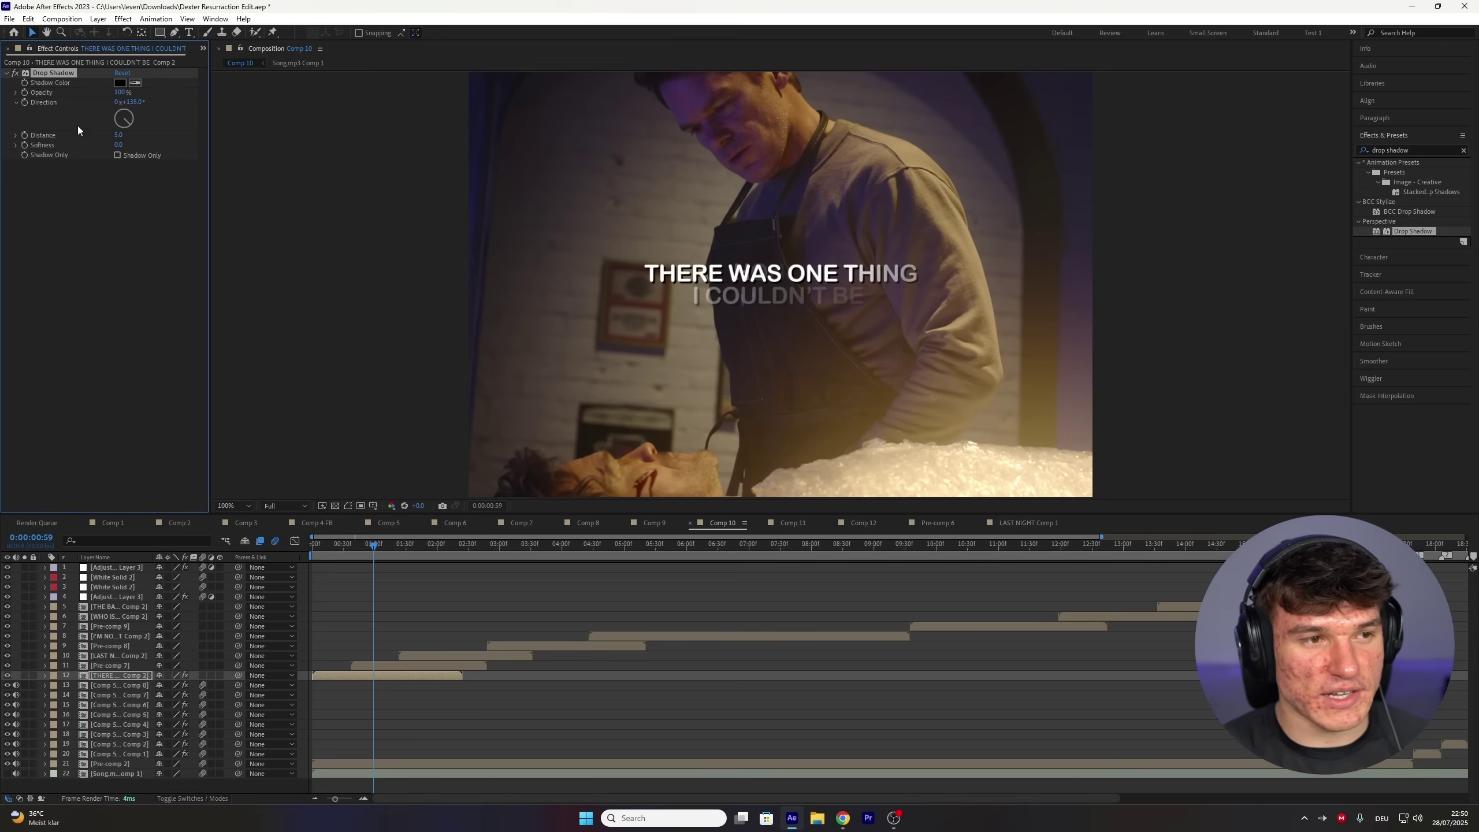
{"action": "type", "text": "15"}
{"action": "key", "text": "Return"}
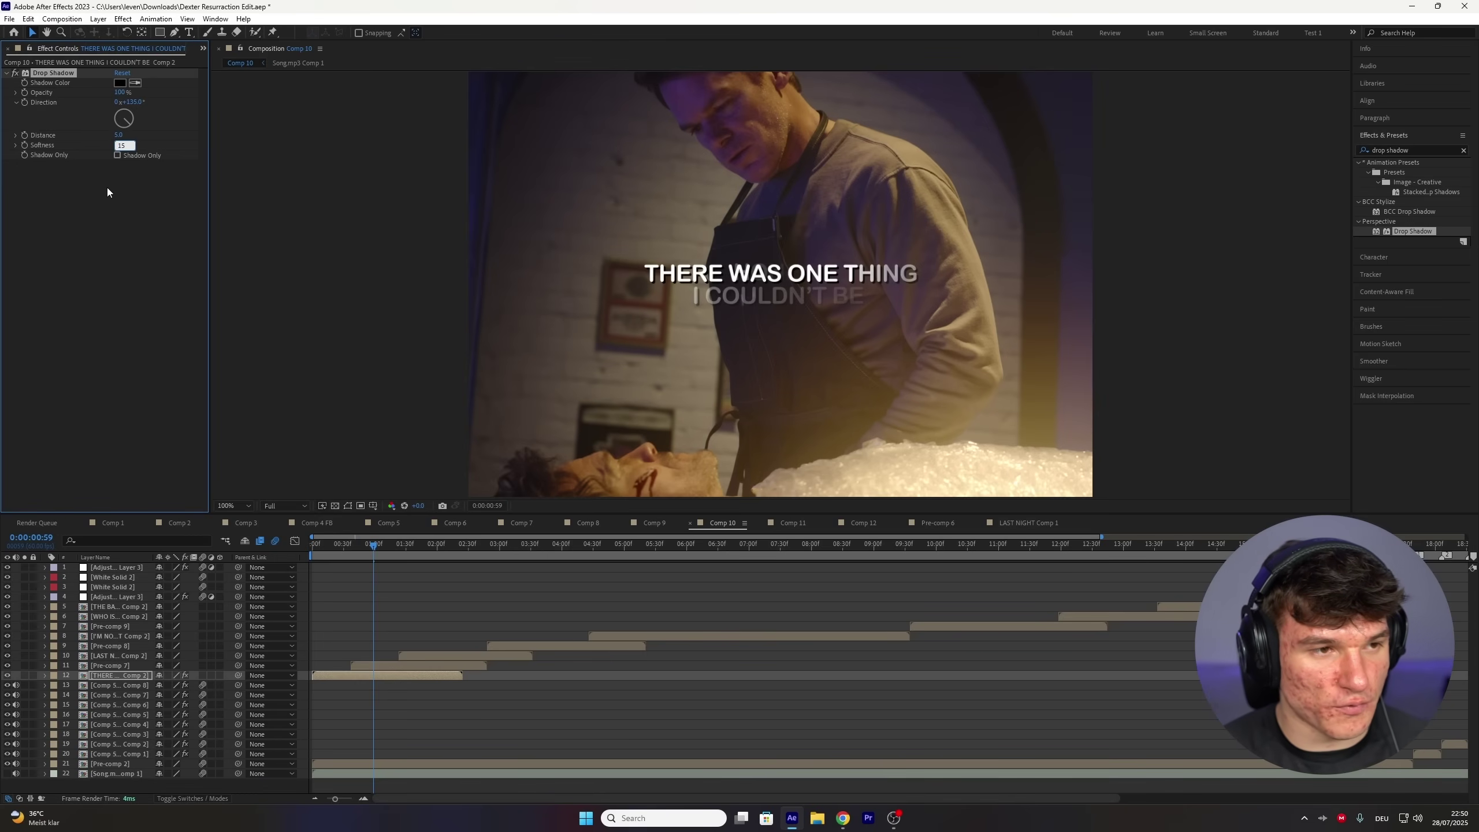
- Duplicate the Drop Shadow effect on the caption and set the copy's Softness to 100
{"action": "key", "text": "ctrl+d"}
{"action": "left_click", "coordinate": [122, 236]}
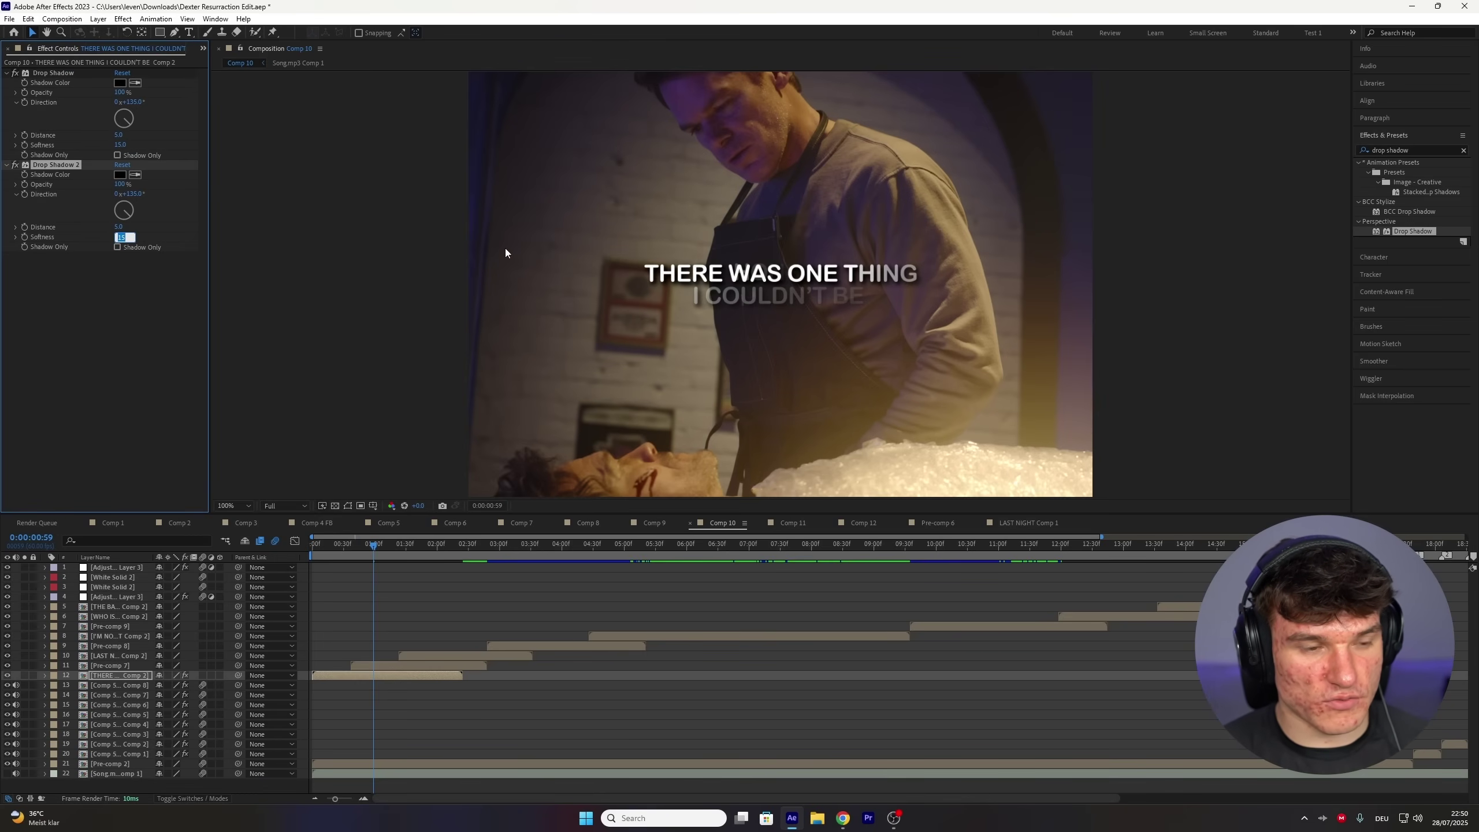
{"action": "type", "text": "100"}
{"action": "key", "text": "Return"}
- Copy both Drop Shadow effects onto all the other caption layers in Comp 10
{"action": "left_click", "coordinate": [69, 74], "text": "ctrl"}
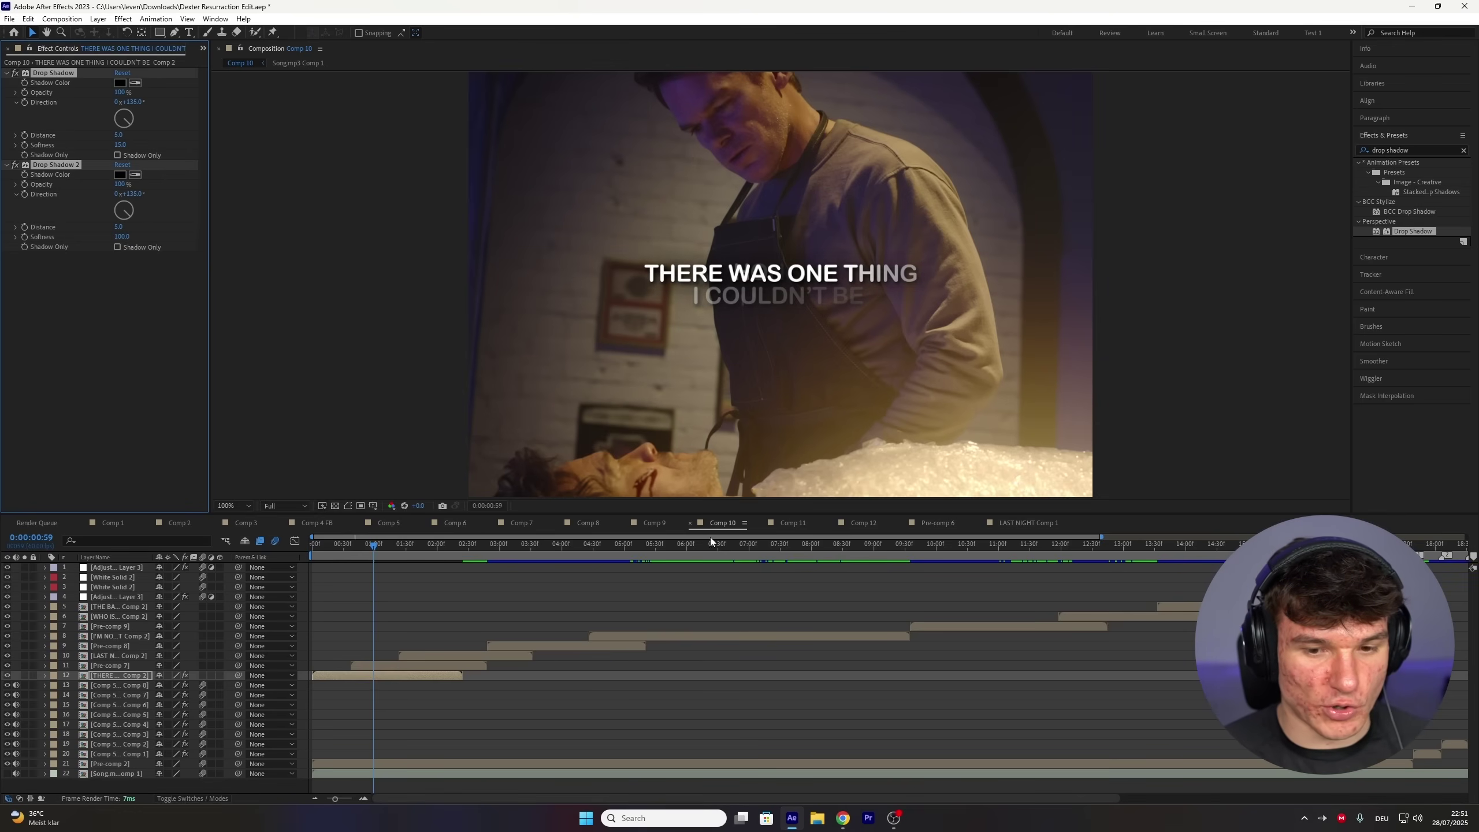
{"action": "left_click", "coordinate": [453, 667]}
{"action": "left_click", "coordinate": [1217, 607], "text": "shift"}
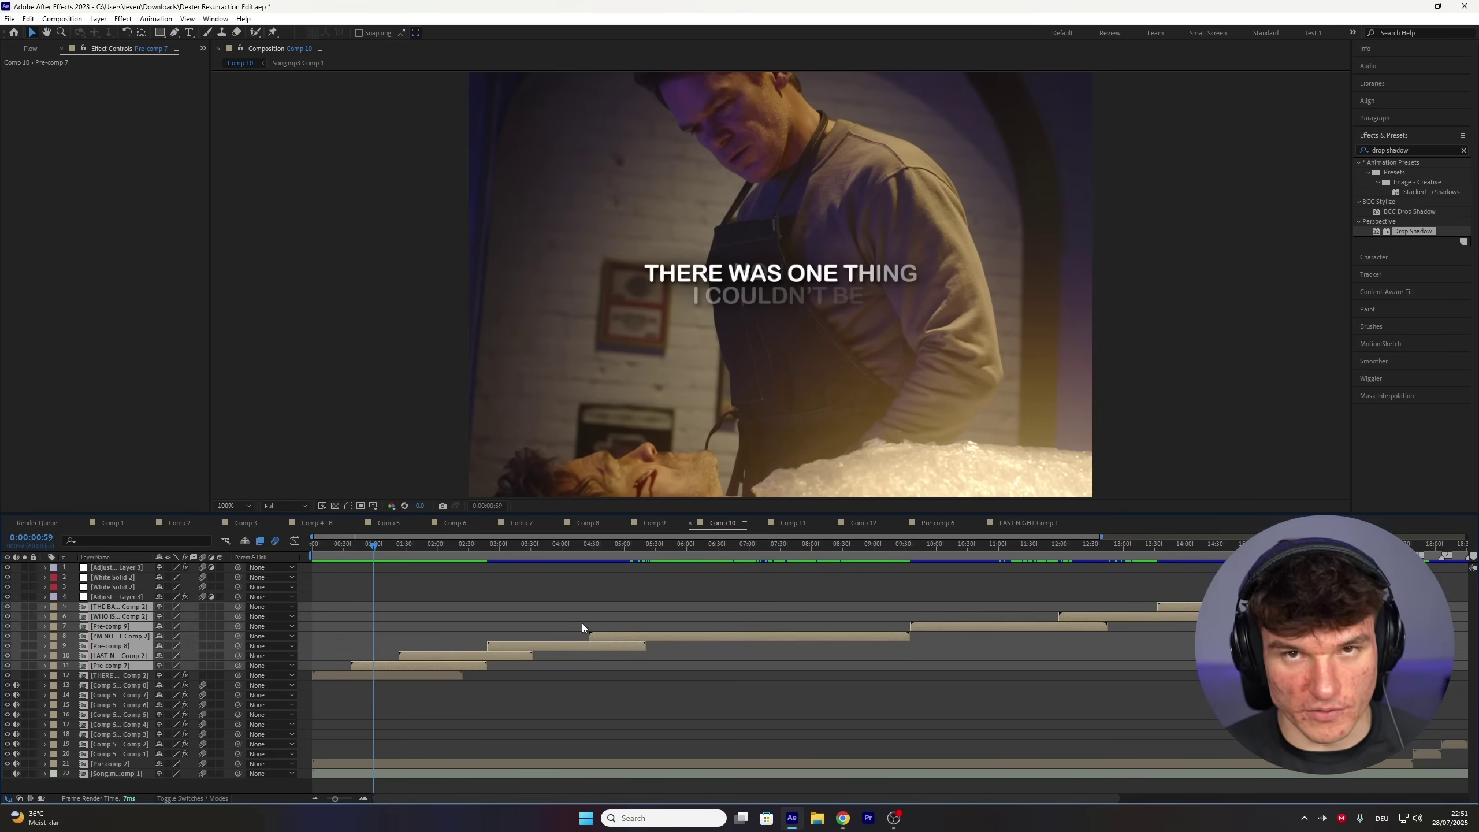
- Separate the Position of the "THERE WAS ONE THING I COULDN'T BE" caption into X and Y dimensions
{"action": "left_click_drag", "start_coordinate": [321, 548], "coordinate": [367, 548]}
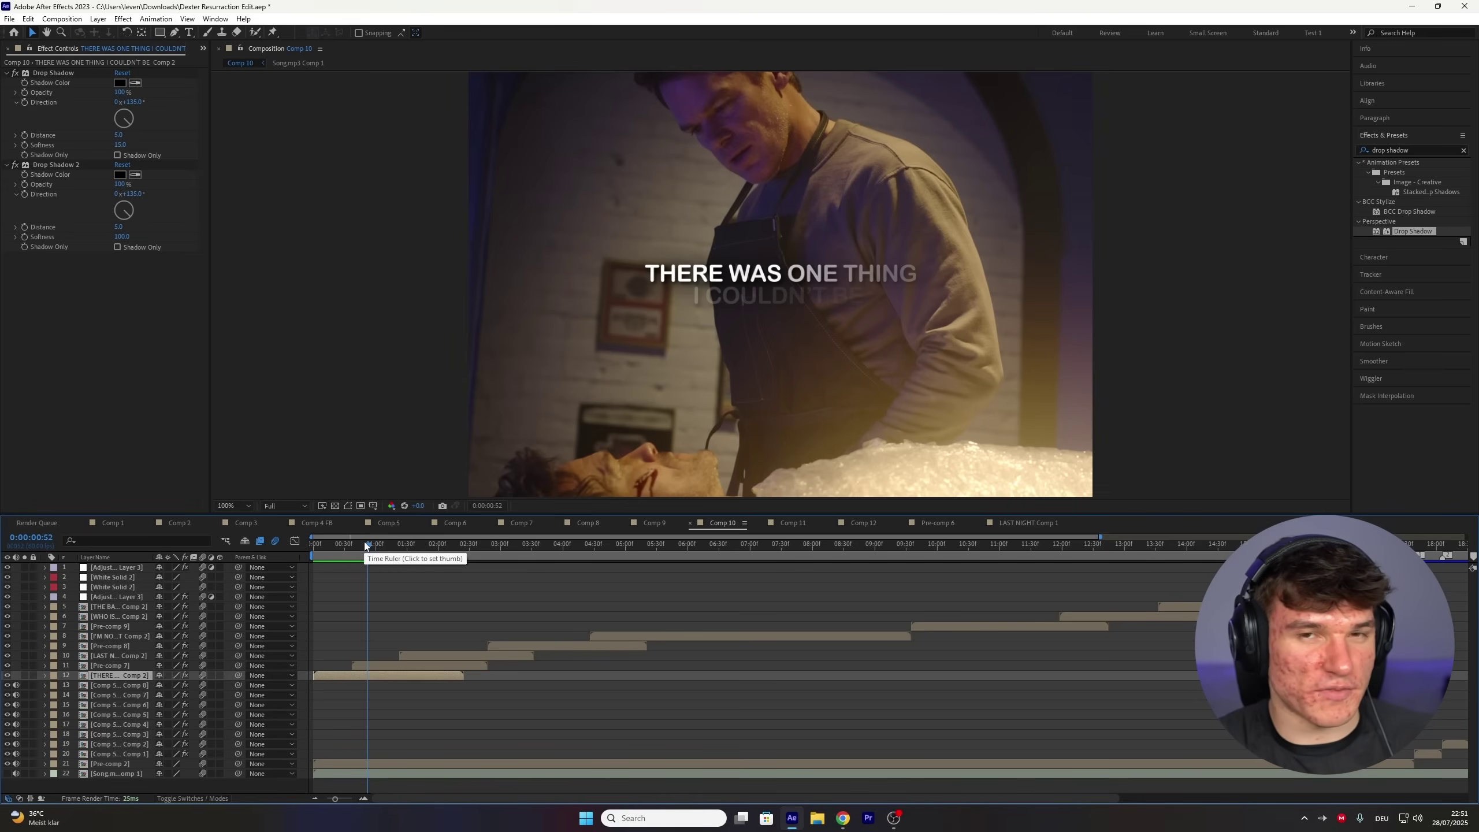
{"action": "key", "text": "p"}
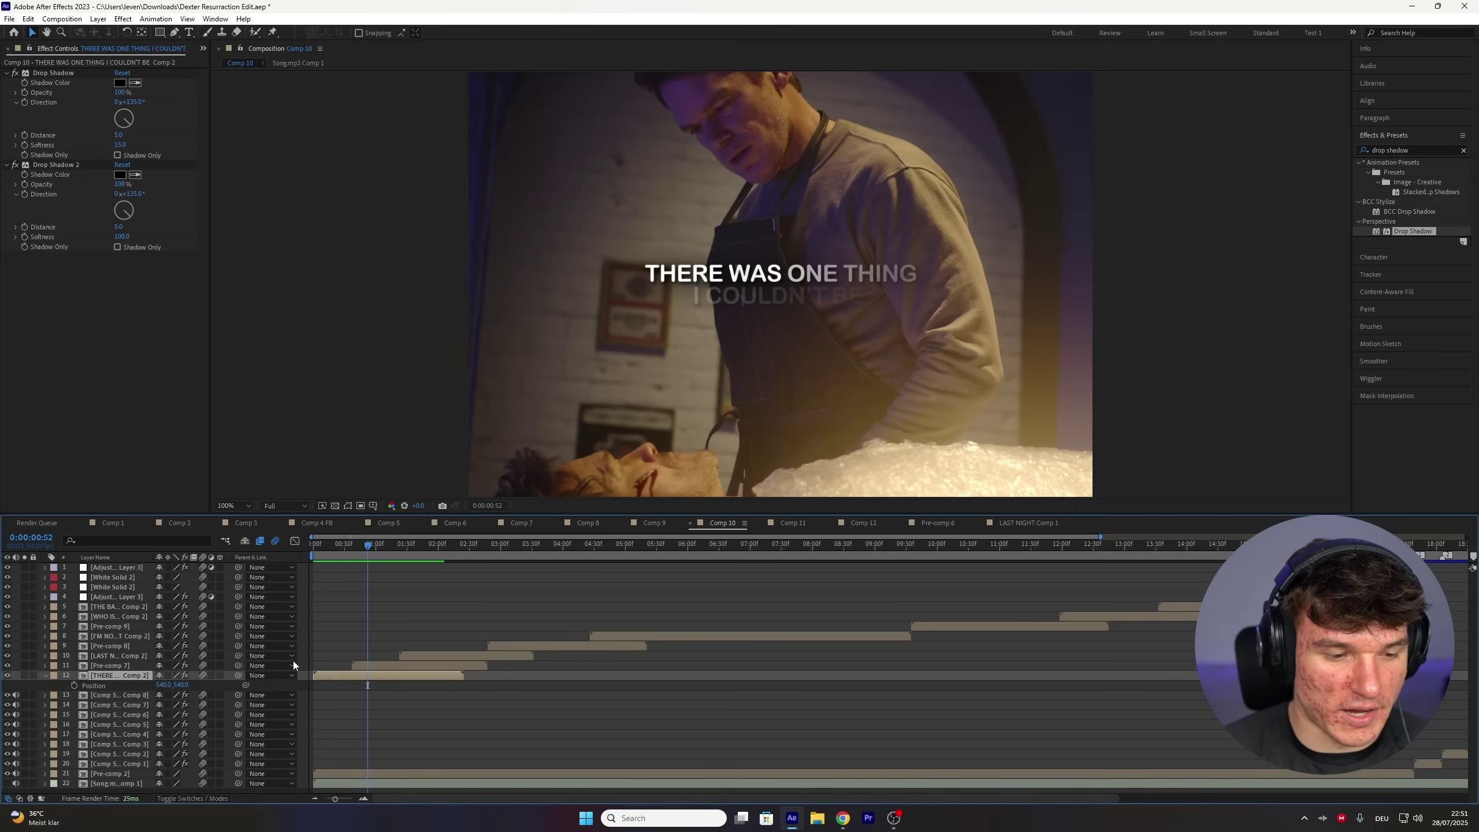
{"action": "right_click", "coordinate": [104, 690]}
{"action": "left_click", "coordinate": [150, 542]}
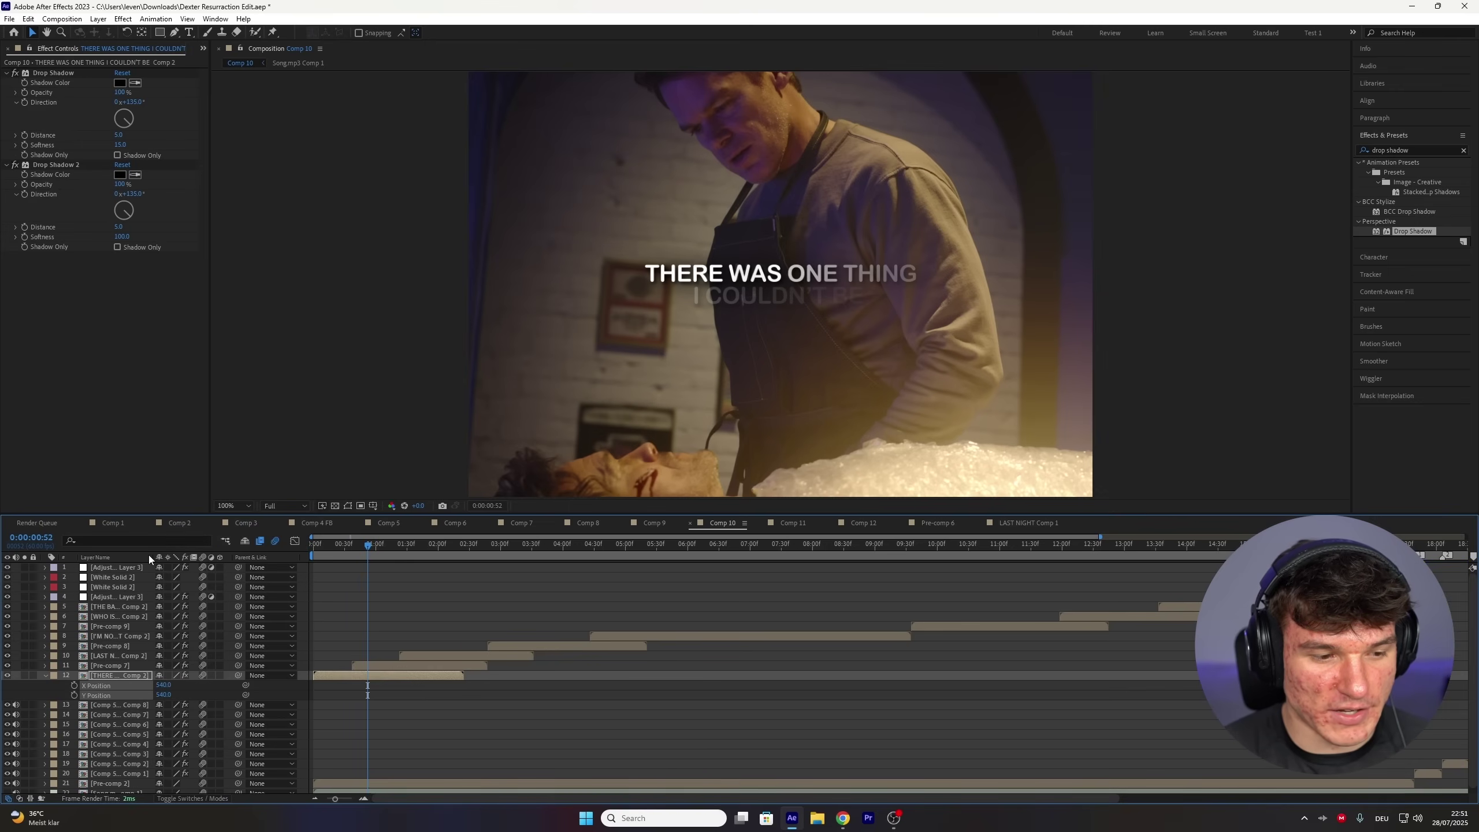
- Keyframe the caption's X Position to slide in from 77 at its start to 540 at about one second
{"action": "left_click_drag", "start_coordinate": [335, 799], "coordinate": [345, 799]}
{"action": "left_click_drag", "start_coordinate": [447, 548], "coordinate": [265, 571]}
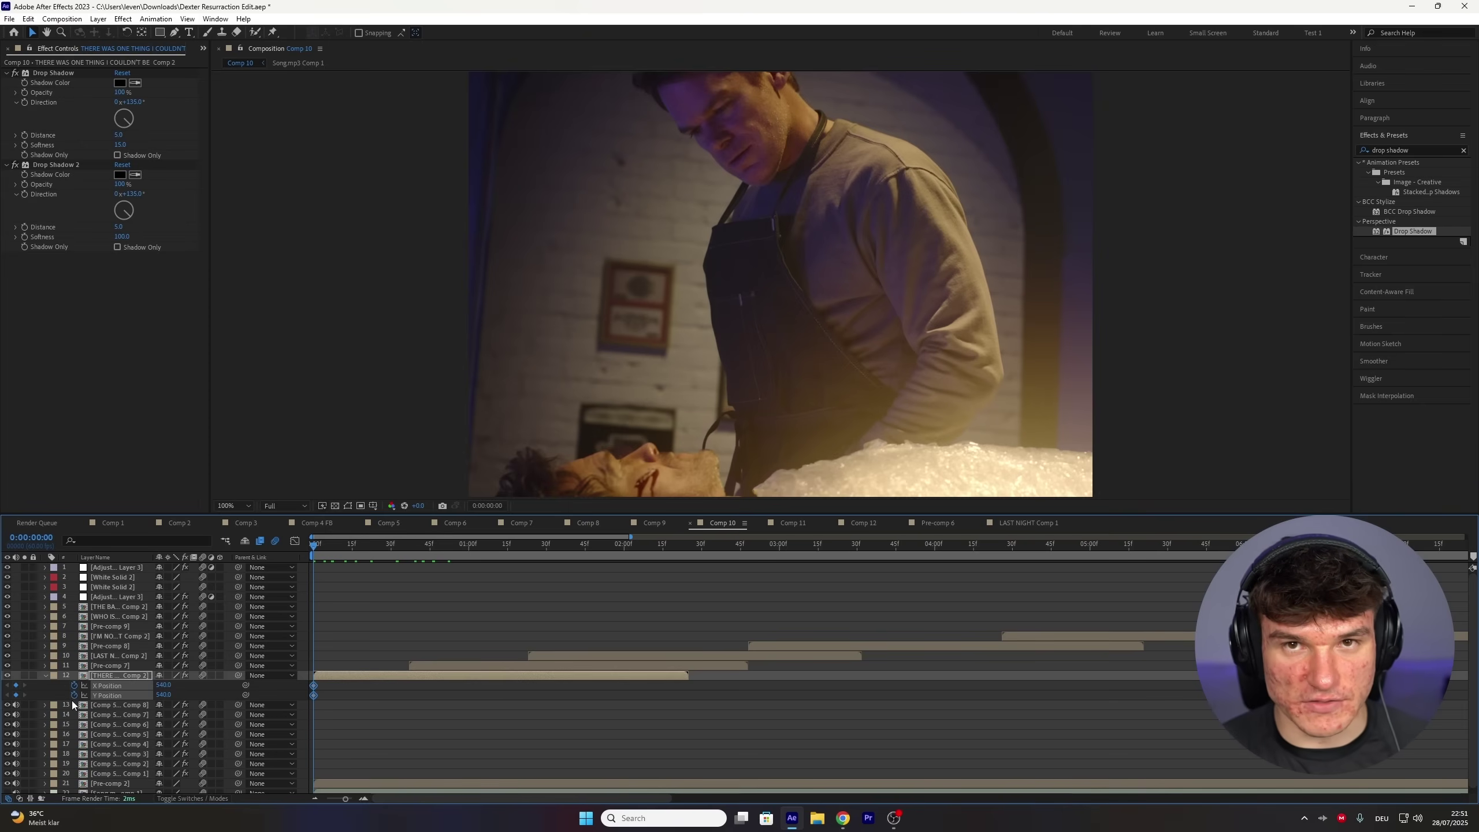
{"action": "left_click_drag", "start_coordinate": [313, 686], "coordinate": [471, 715]}
{"action": "left_click", "coordinate": [454, 720]}
{"action": "left_click_drag", "start_coordinate": [163, 686], "coordinate": [117, 688]}
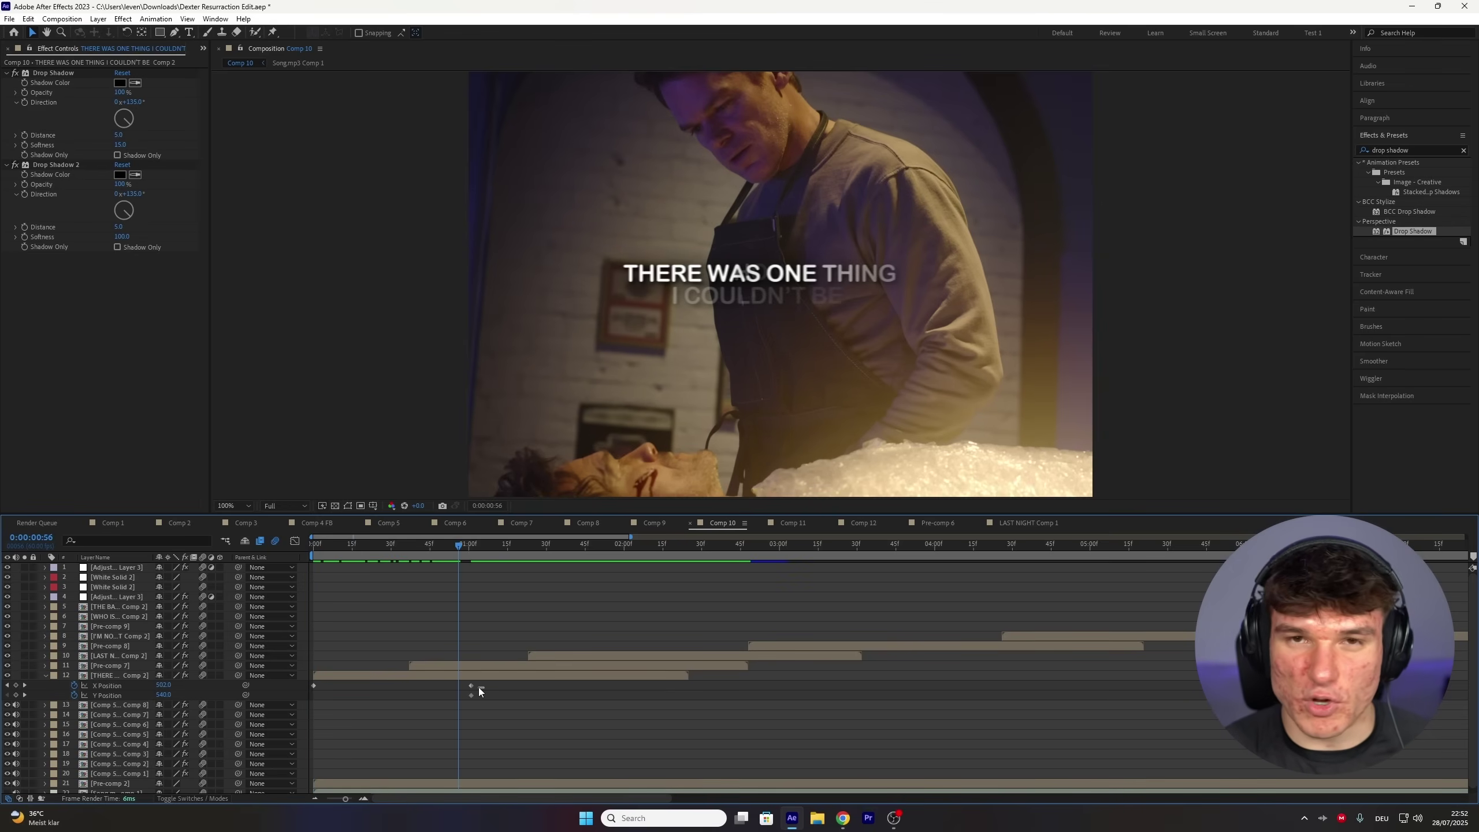
- Easy Ease the X Position keyframes and reshape their value curve so the slide starts fast and slows at the end
{"action": "left_click_drag", "start_coordinate": [479, 690], "coordinate": [284, 666]}
{"action": "right_click", "coordinate": [314, 685]}
{"action": "mouse_move", "coordinate": [392, 680]}
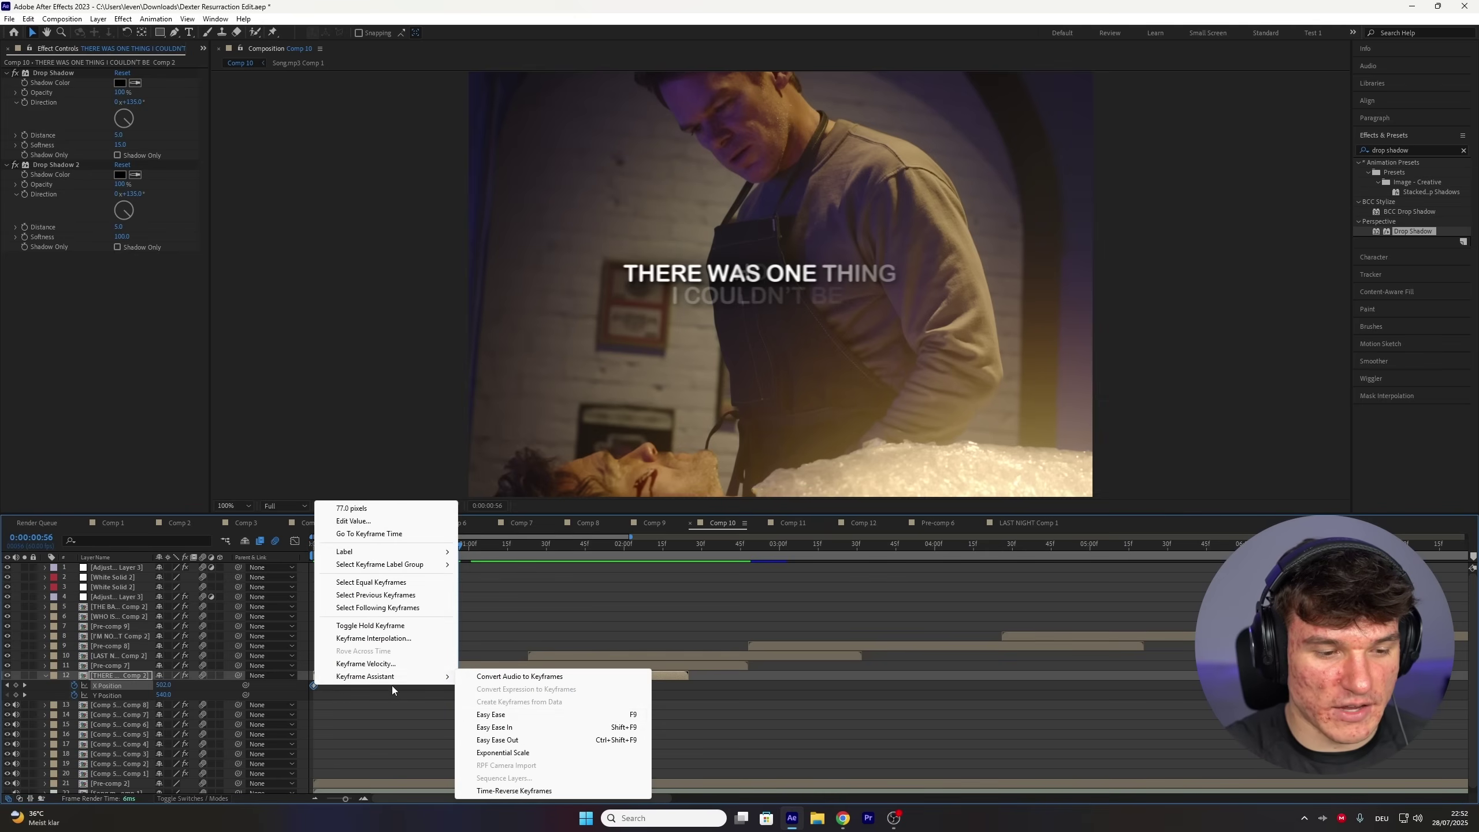
{"action": "left_click", "coordinate": [492, 716]}
{"action": "key", "text": "shift+F3"}
{"action": "left_click", "coordinate": [314, 762]}
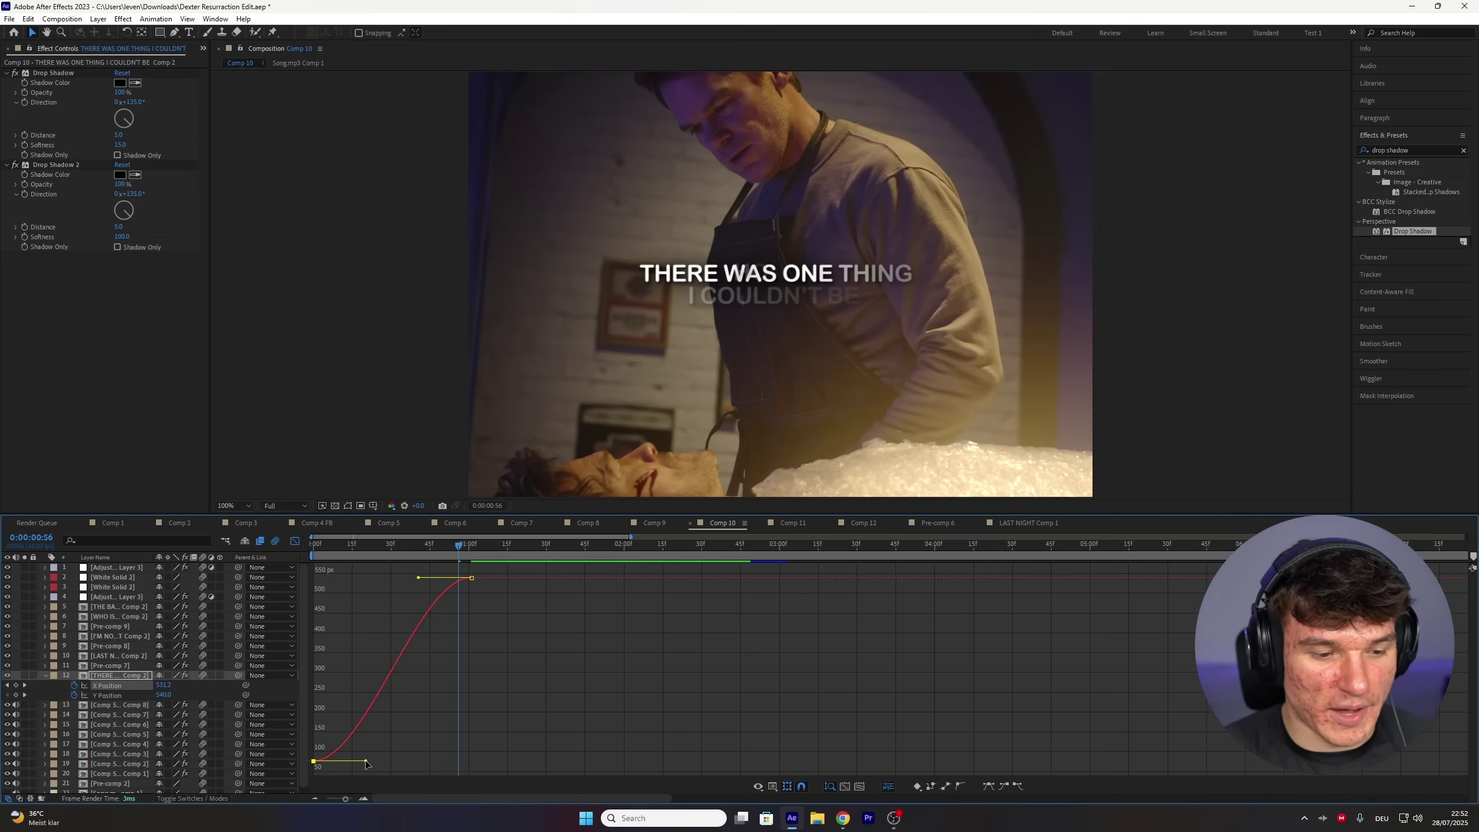
{"action": "left_click_drag", "start_coordinate": [366, 763], "coordinate": [283, 581]}
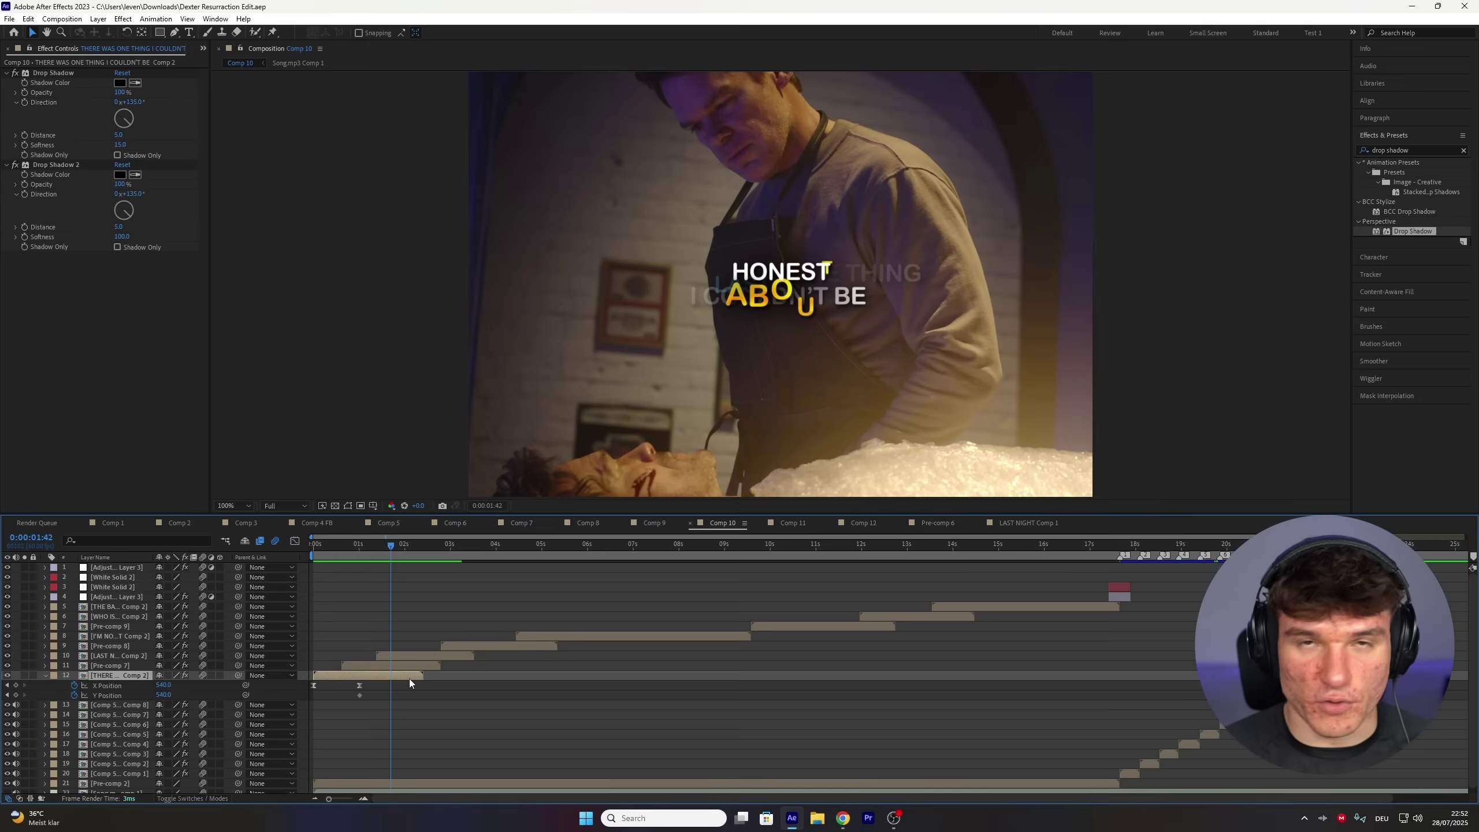
- Pre-compose all the caption layers in Comp 10 together, moving all attributes and adjusting the duration to their time span
{"action": "left_click", "coordinate": [964, 609], "text": "shift"}
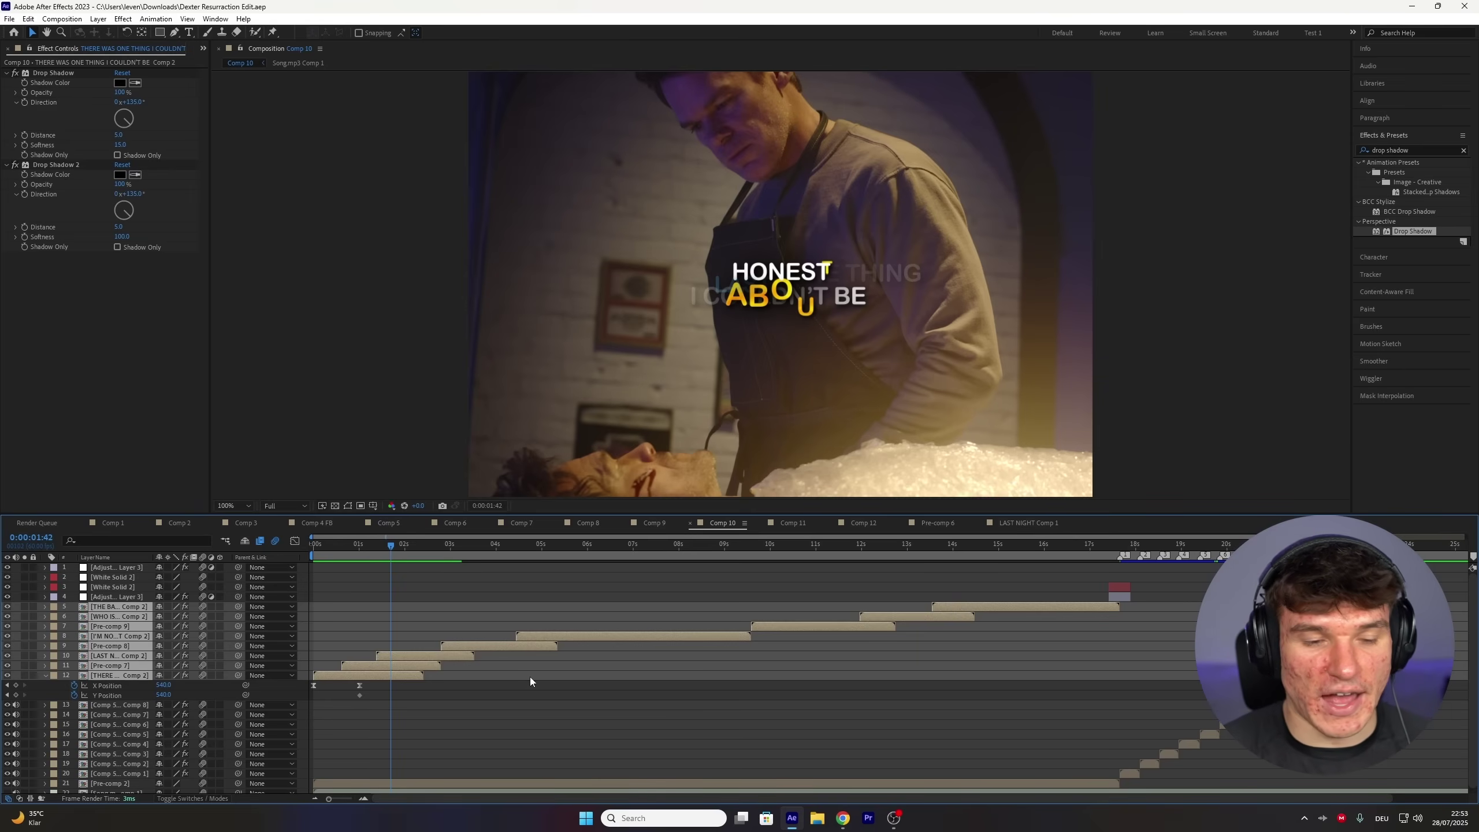
{"action": "right_click", "coordinate": [530, 645]}
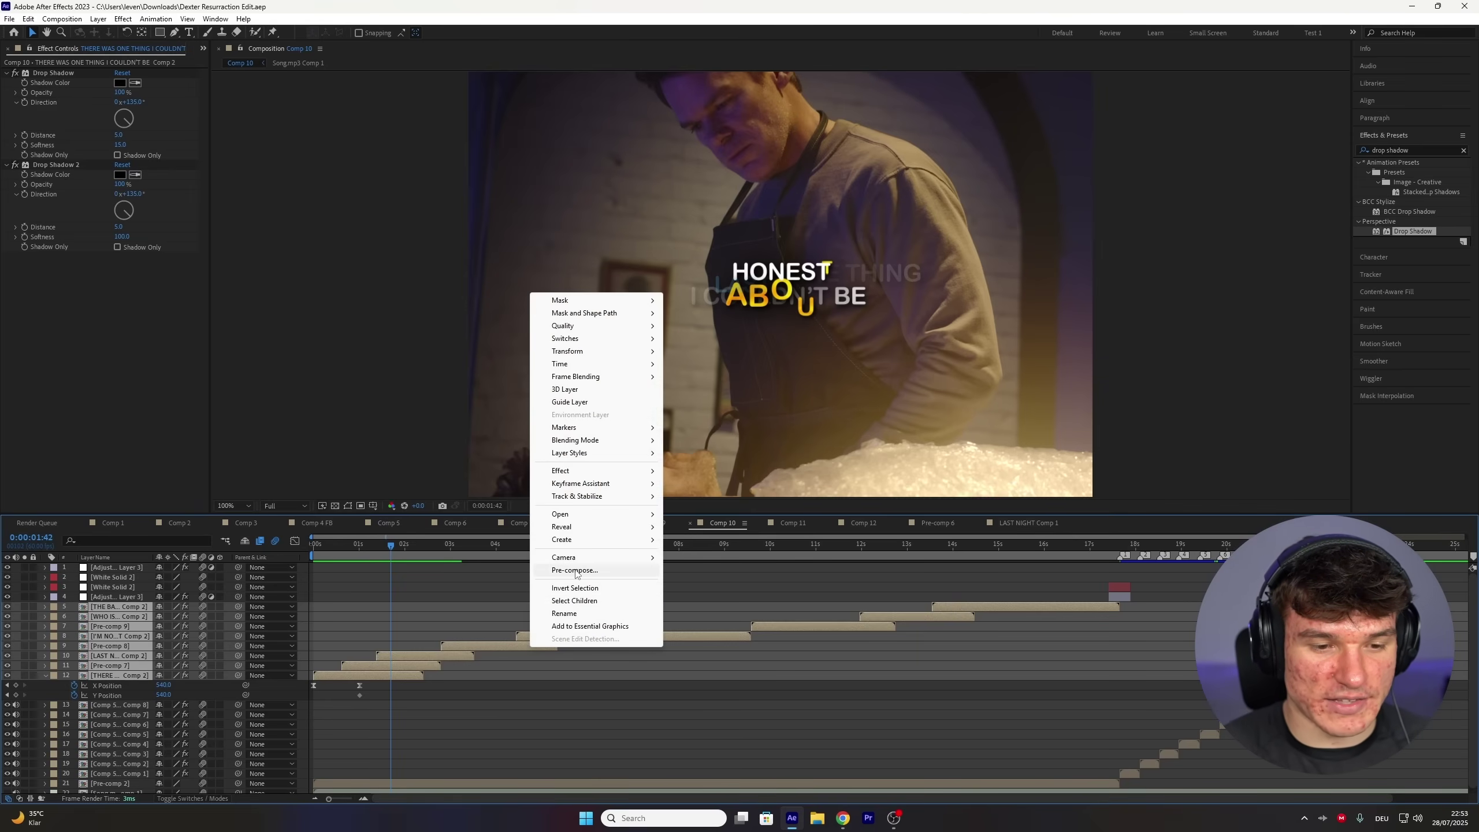
{"action": "left_click", "coordinate": [575, 572]}
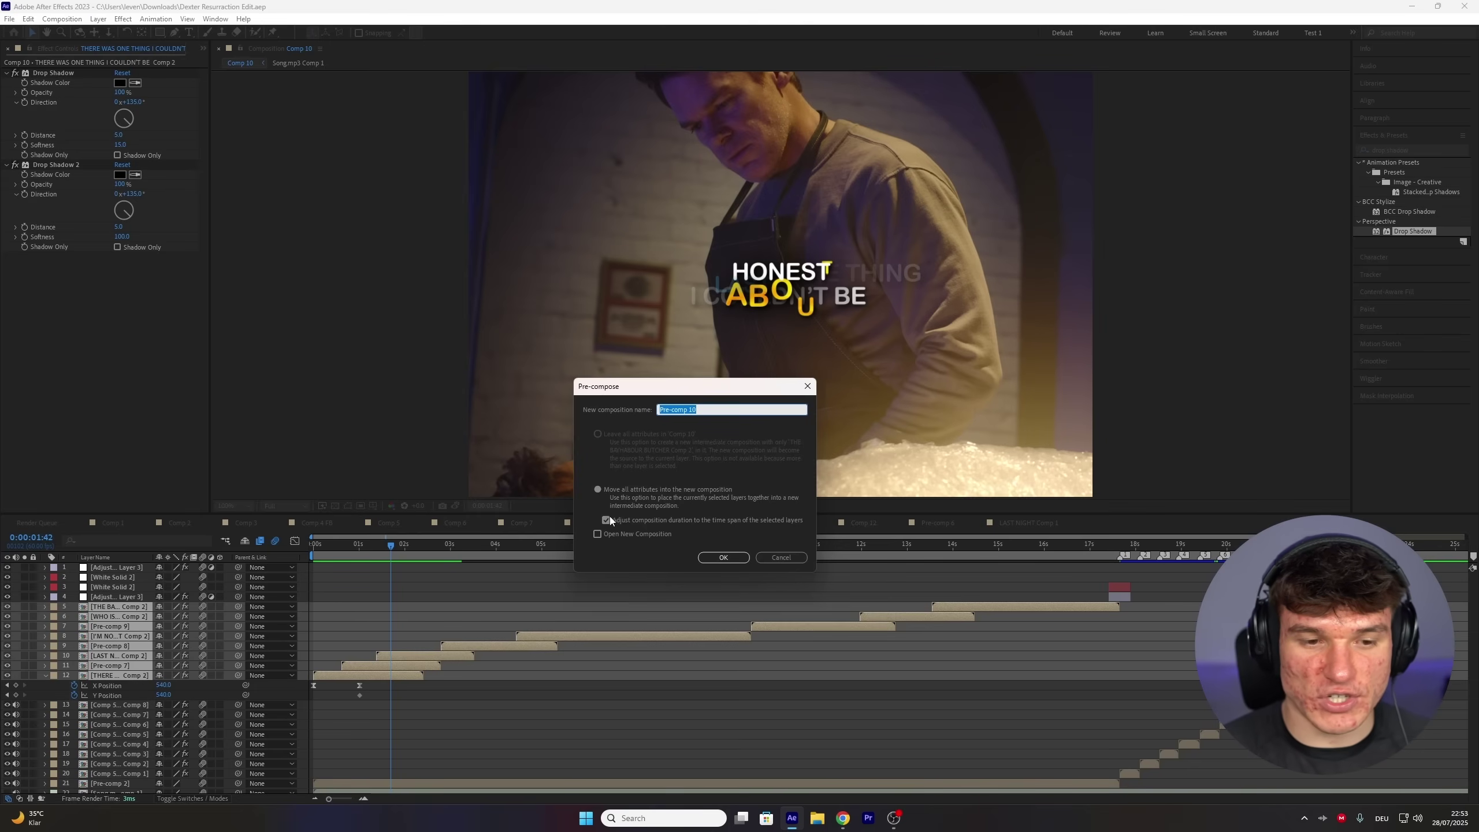
{"action": "left_click", "coordinate": [721, 558]}
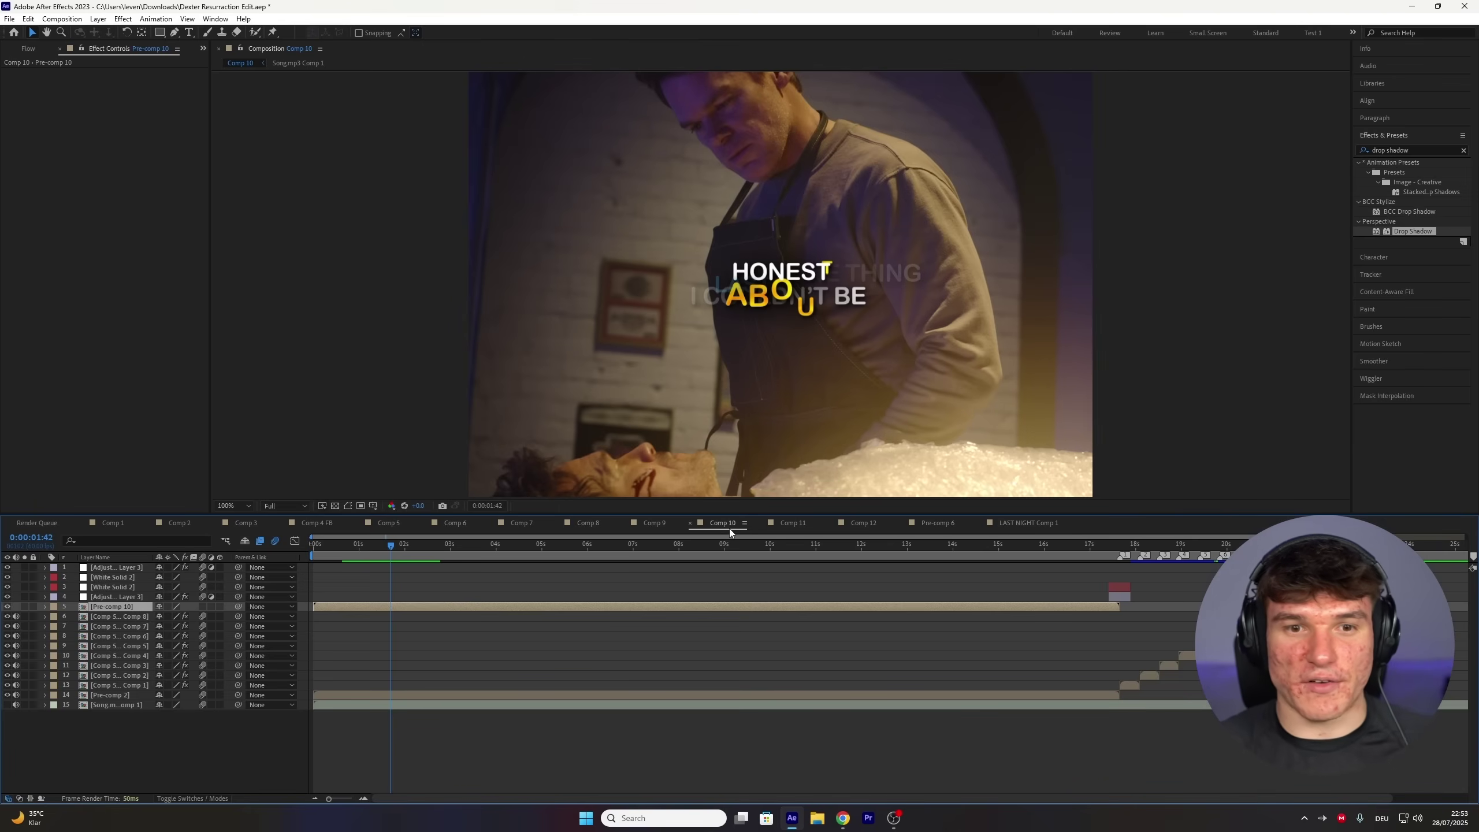
- Apply Bevel Alpha to the combined caption pre-comp with an Edge Thickness of 1
{"action": "left_click", "coordinate": [1410, 150]}
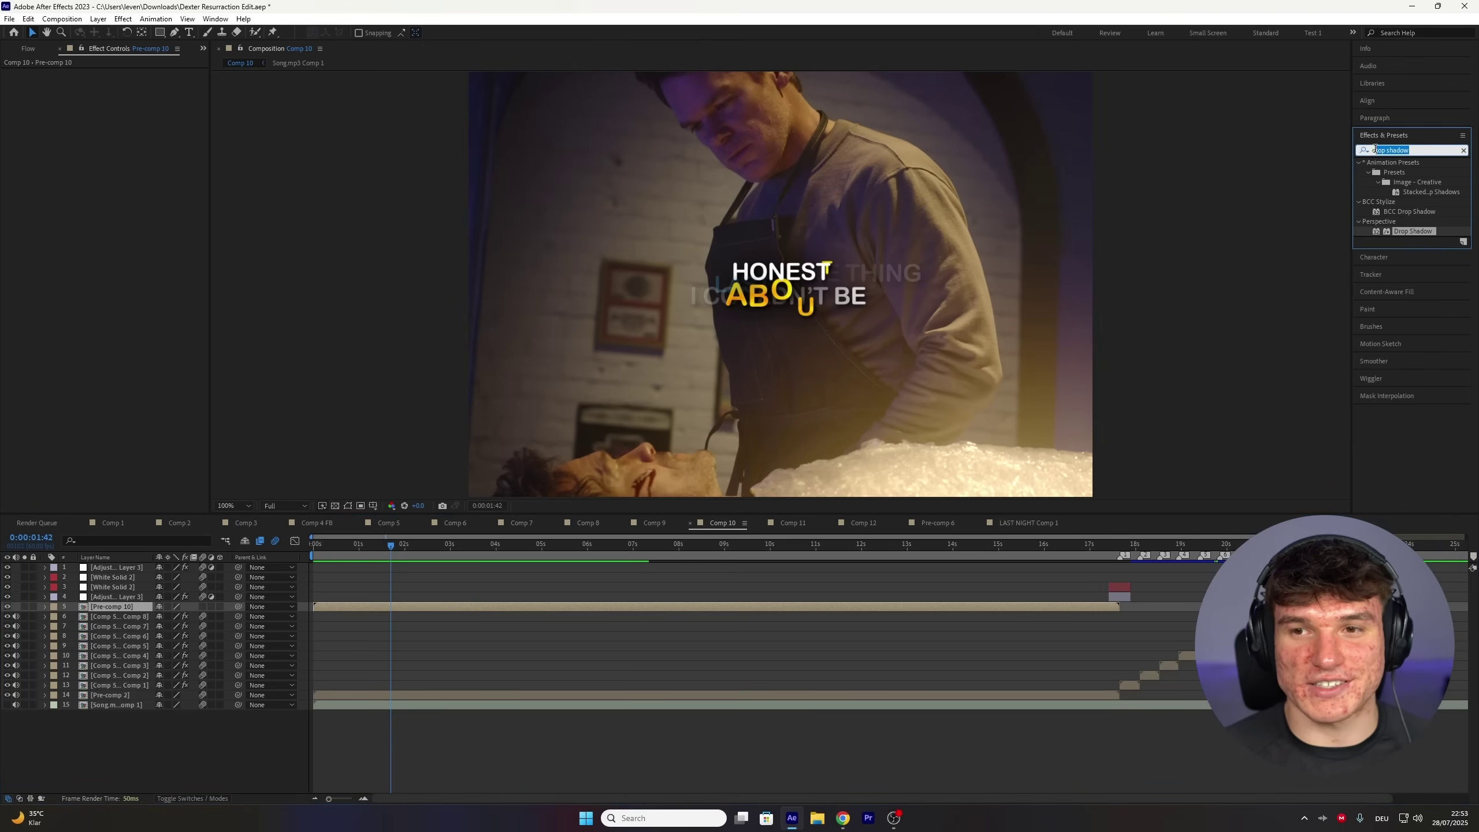
{"action": "type", "text": "bevel alp"}
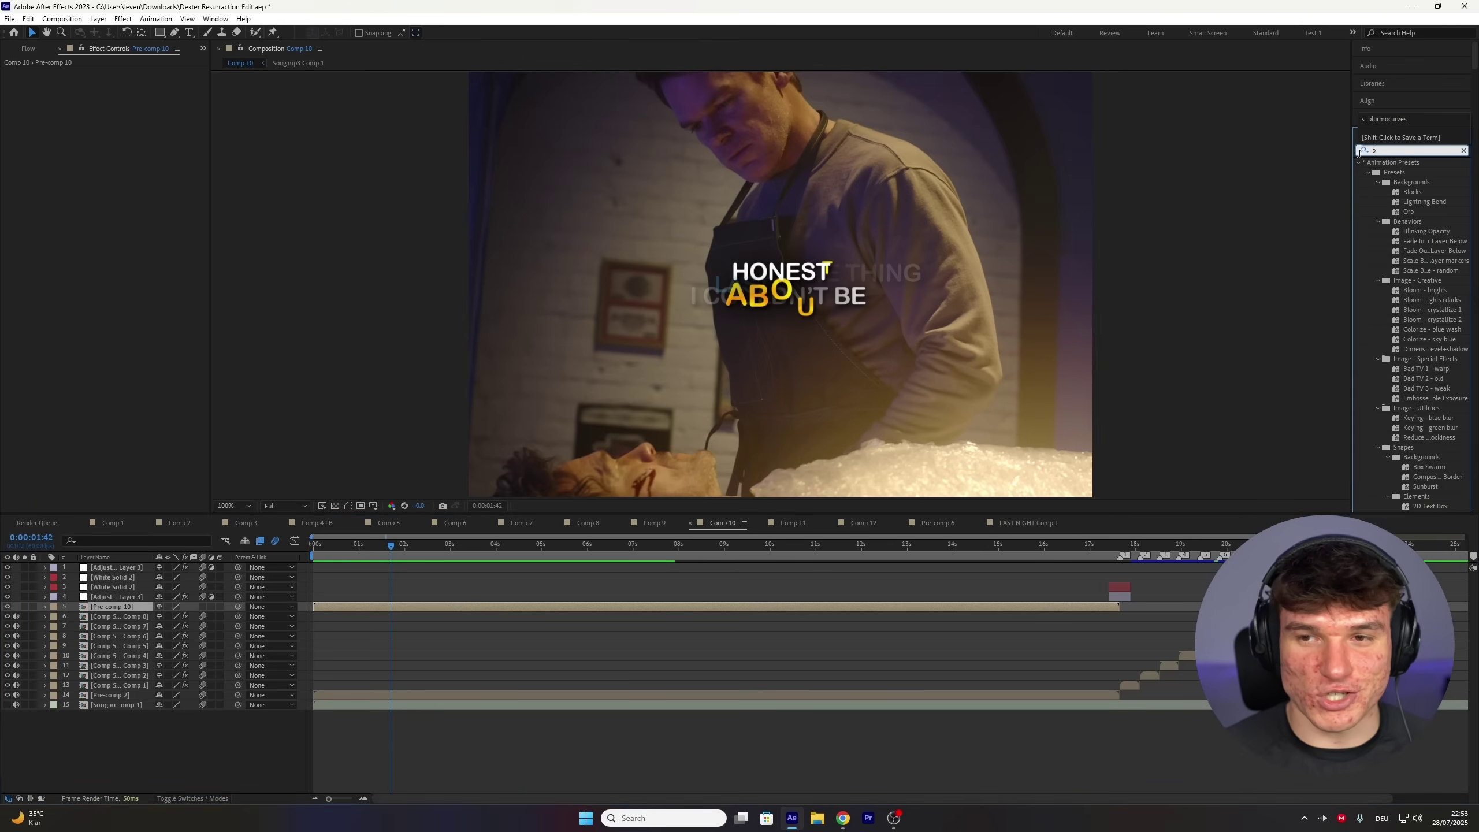
{"action": "left_click_drag", "start_coordinate": [1406, 170], "coordinate": [738, 606]}
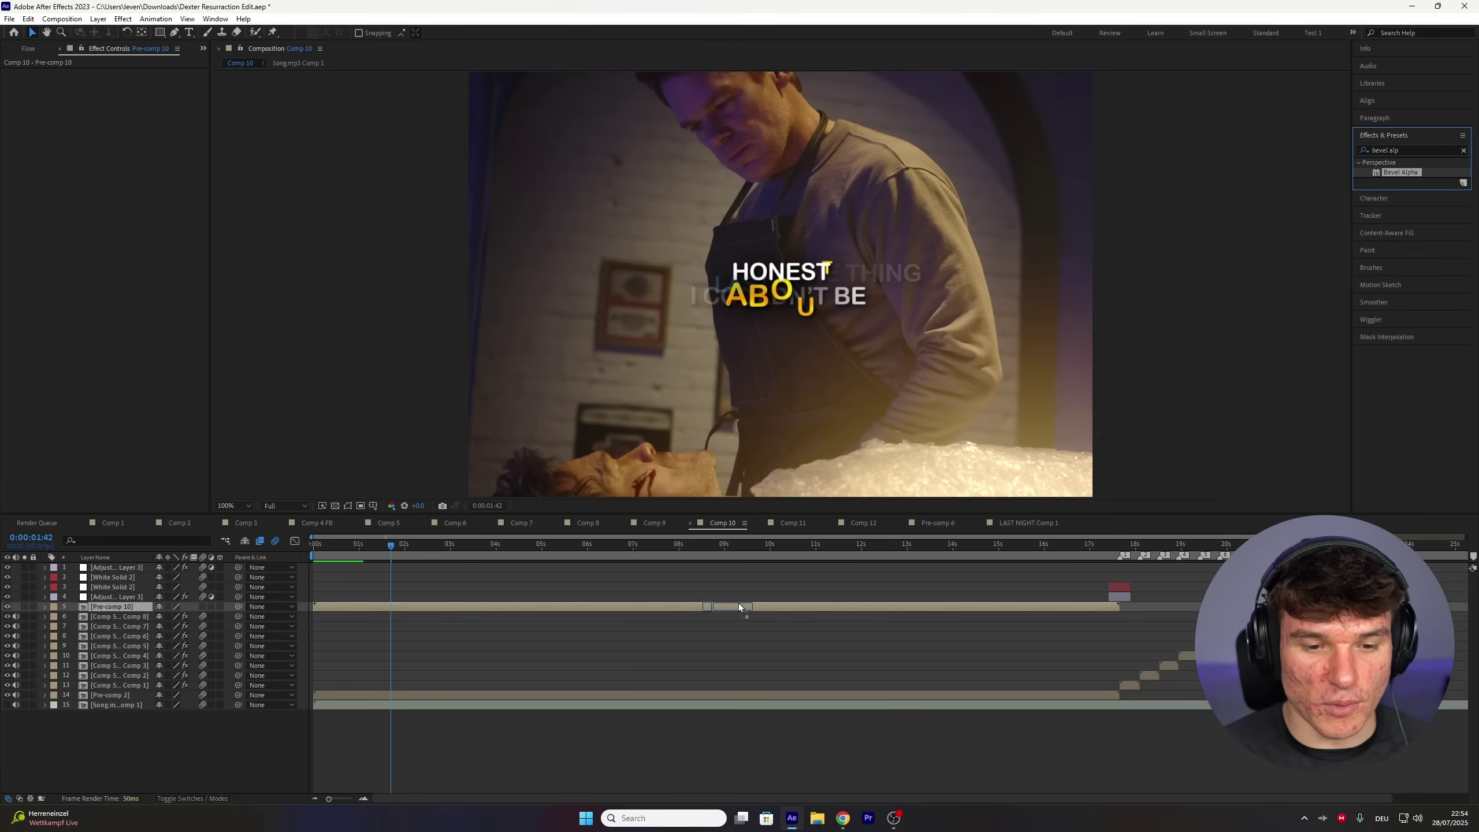
{"action": "left_click", "coordinate": [120, 83]}
{"action": "type", "text": "1"}
{"action": "left_click", "coordinate": [115, 168]}
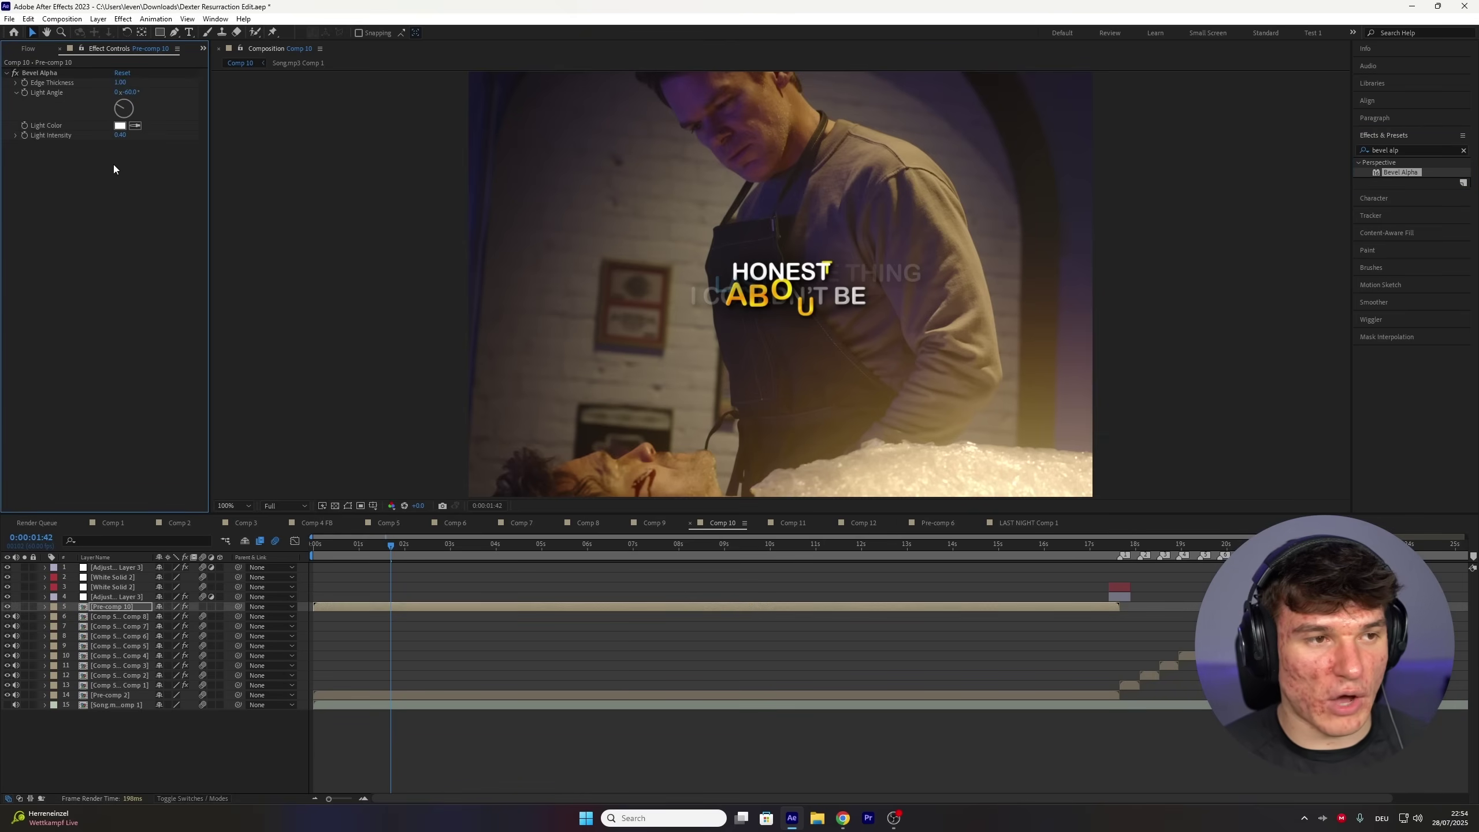
- Apply Deep Glow to the combined caption pre-comp and set its Radius to 1000
{"action": "left_click_drag", "start_coordinate": [1402, 151], "coordinate": [1350, 152]}
{"action": "key", "text": "BackSpace"}
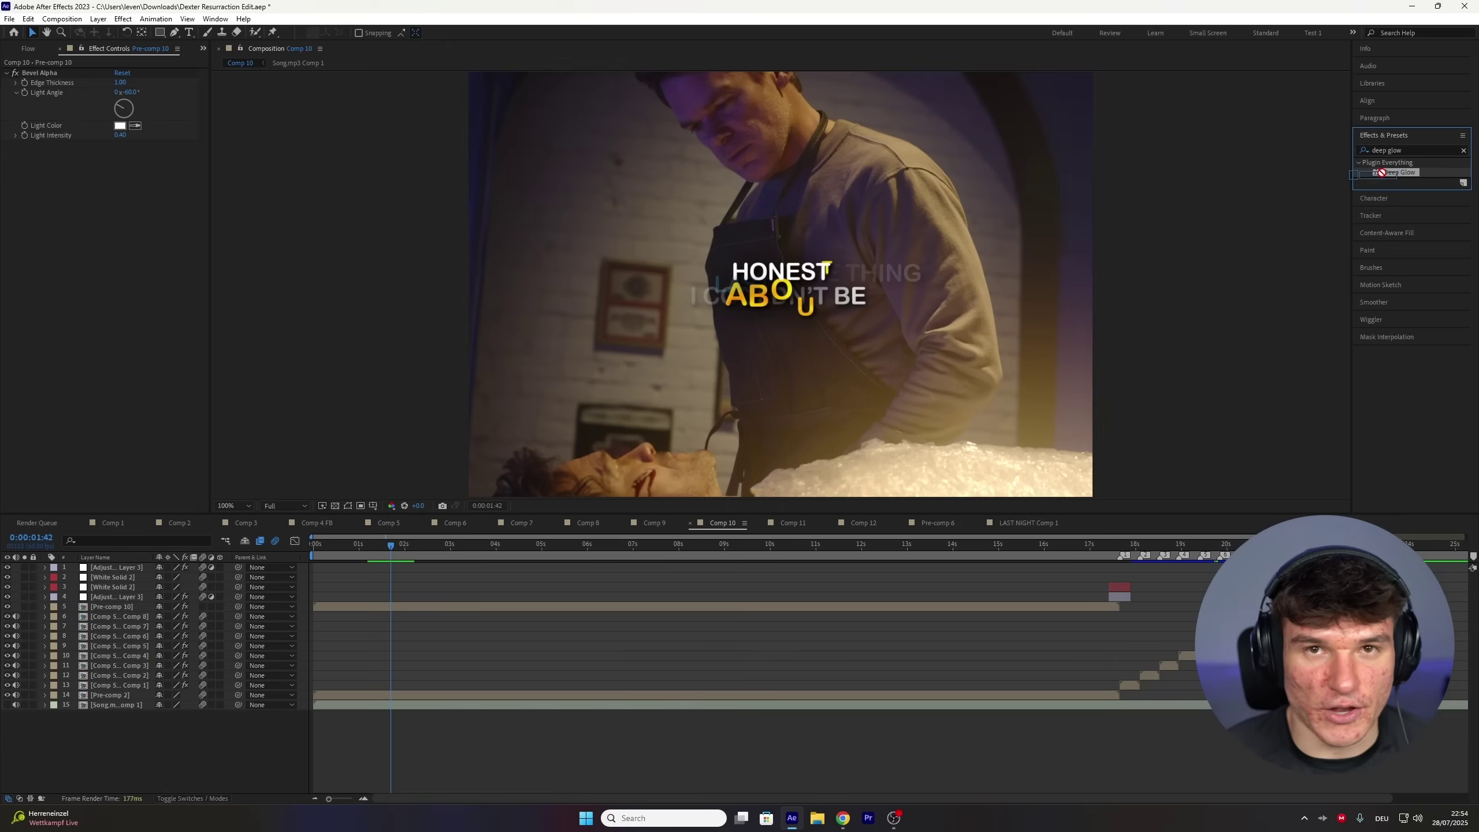
{"action": "left_click_drag", "start_coordinate": [1381, 172], "coordinate": [678, 606]}
{"action": "left_click", "coordinate": [124, 164]}
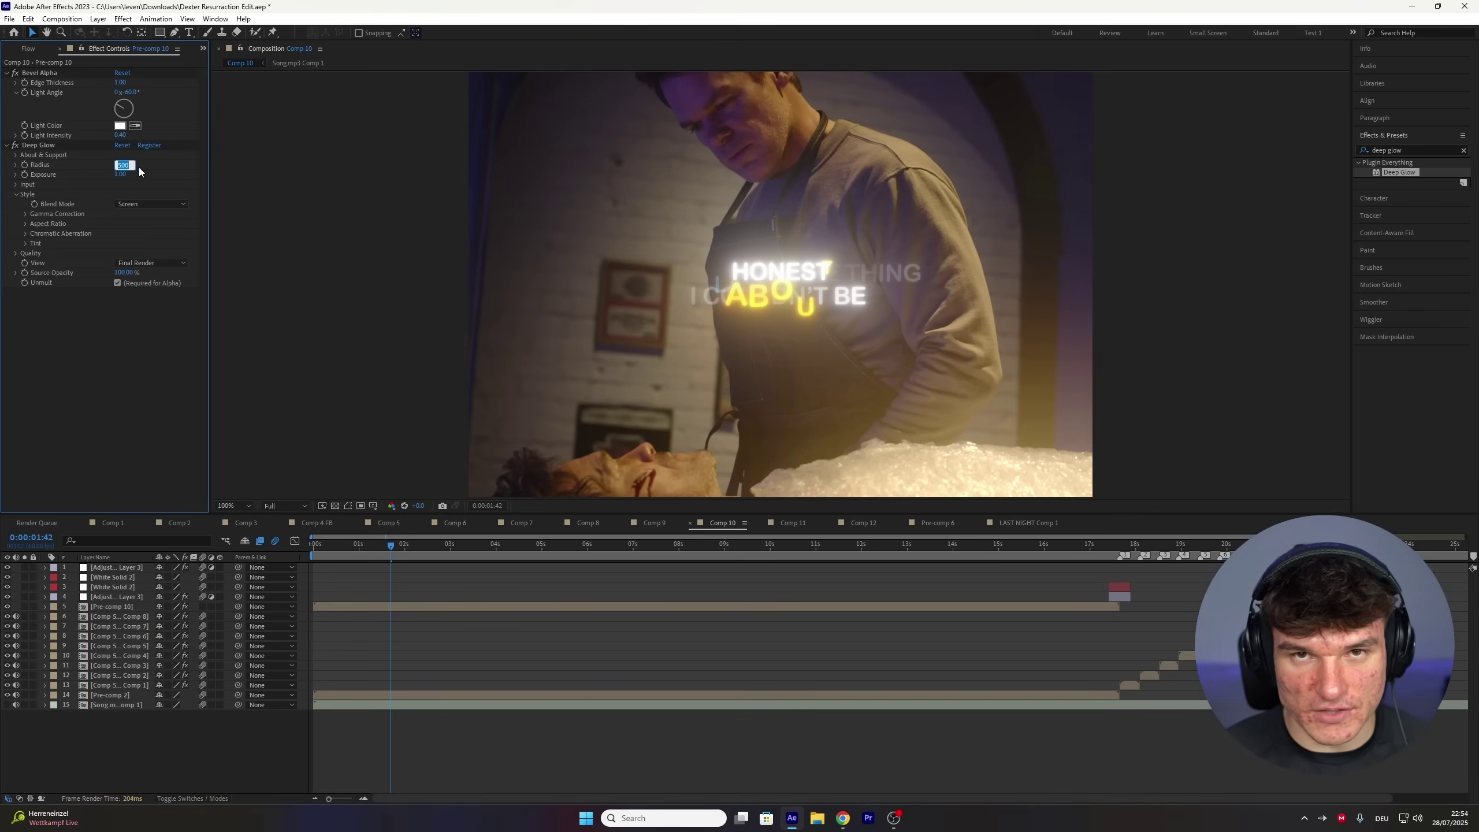
{"action": "type", "text": "1000"}
{"action": "key", "text": "Tab"}
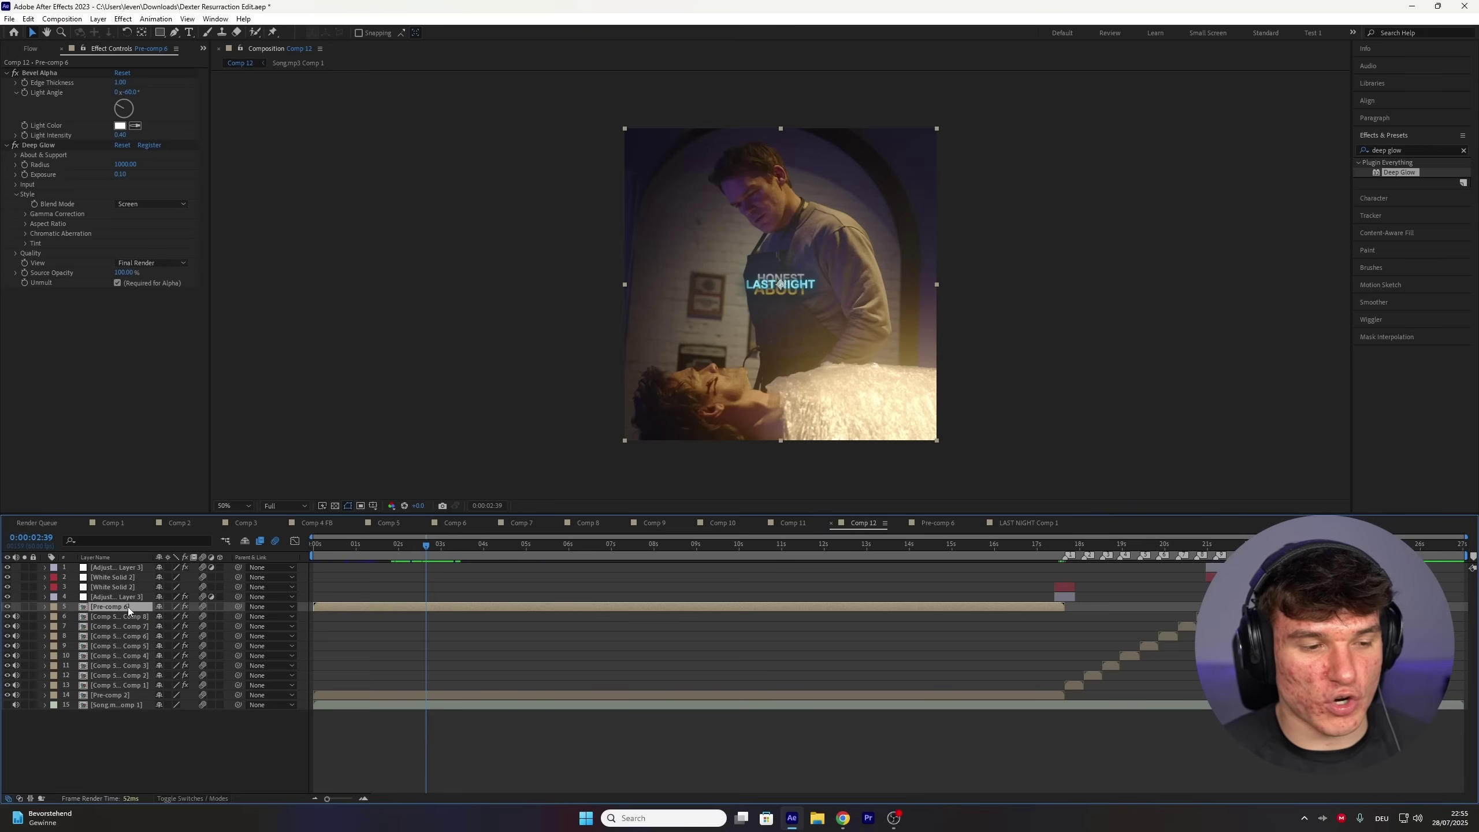
- Move the caption pre-comp directly above Pre-comp 2 and add a null object above both layers
{"action": "left_click_drag", "start_coordinate": [127, 607], "coordinate": [121, 686]}
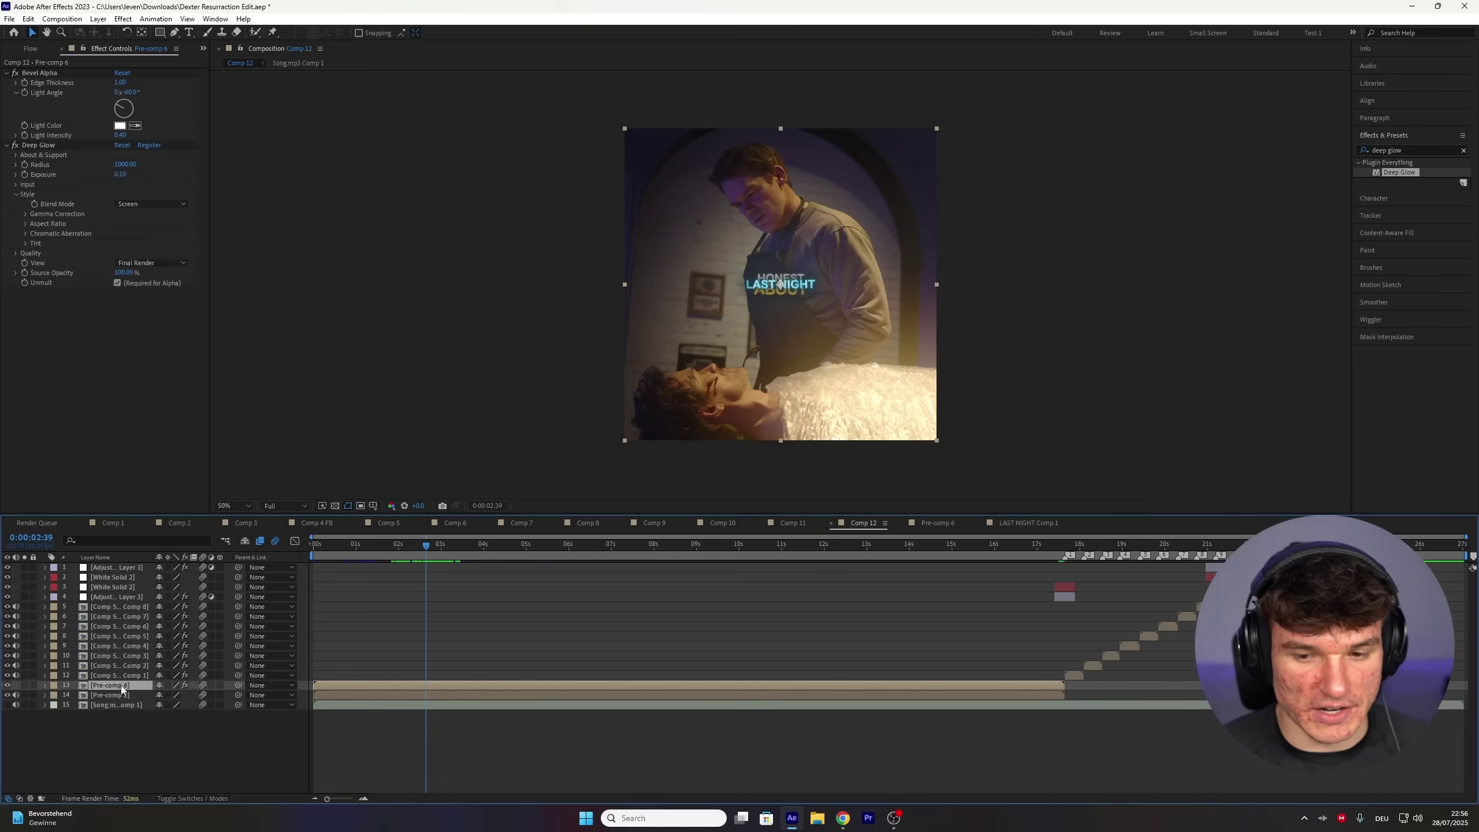
{"action": "left_click", "coordinate": [98, 19]}
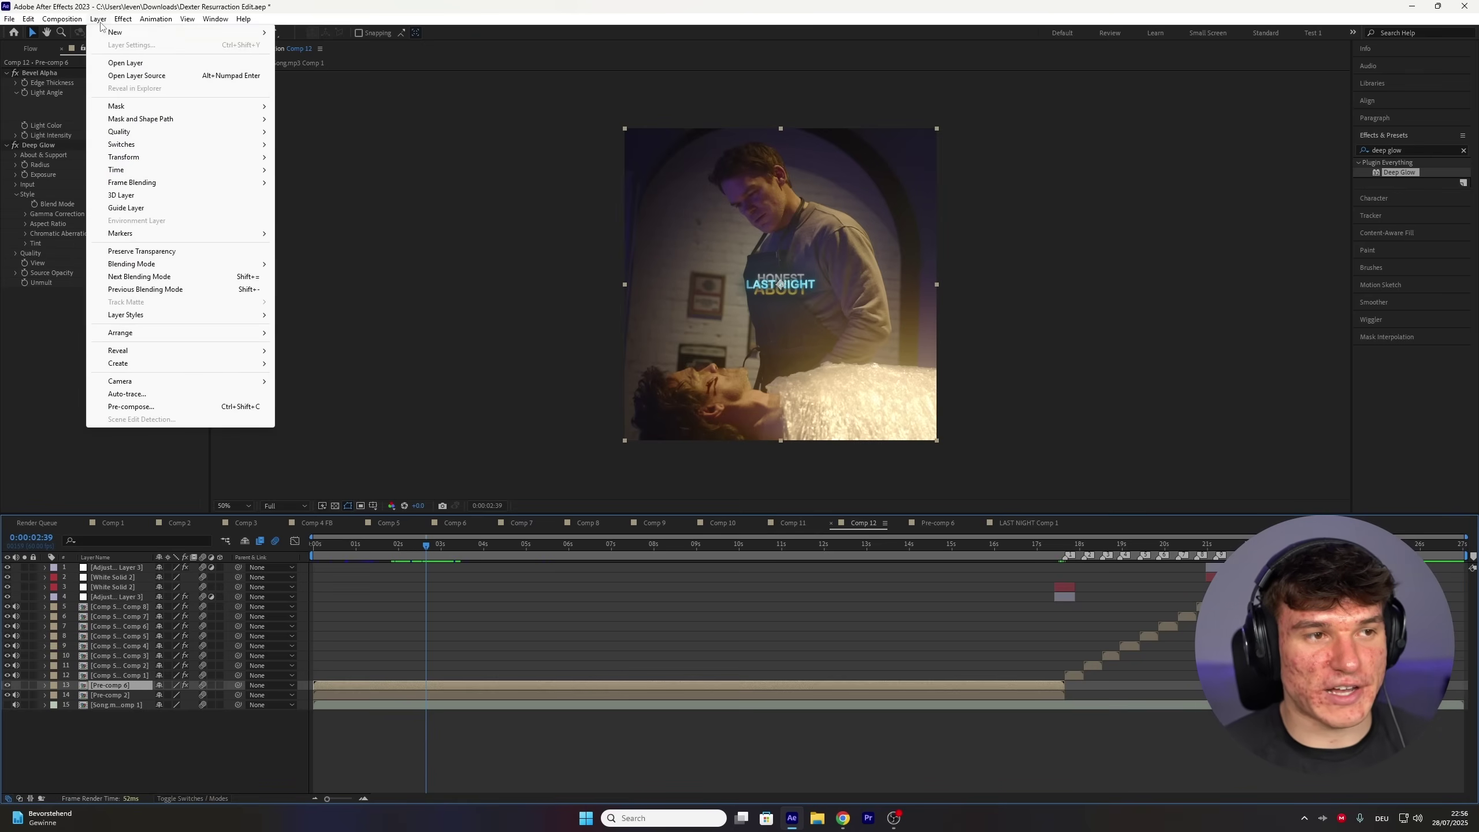
{"action": "mouse_move", "coordinate": [175, 32]}
{"action": "left_click", "coordinate": [341, 83]}
- Split the null layer at the 3-second mark and delete the part after it
{"action": "left_click", "coordinate": [441, 554]}
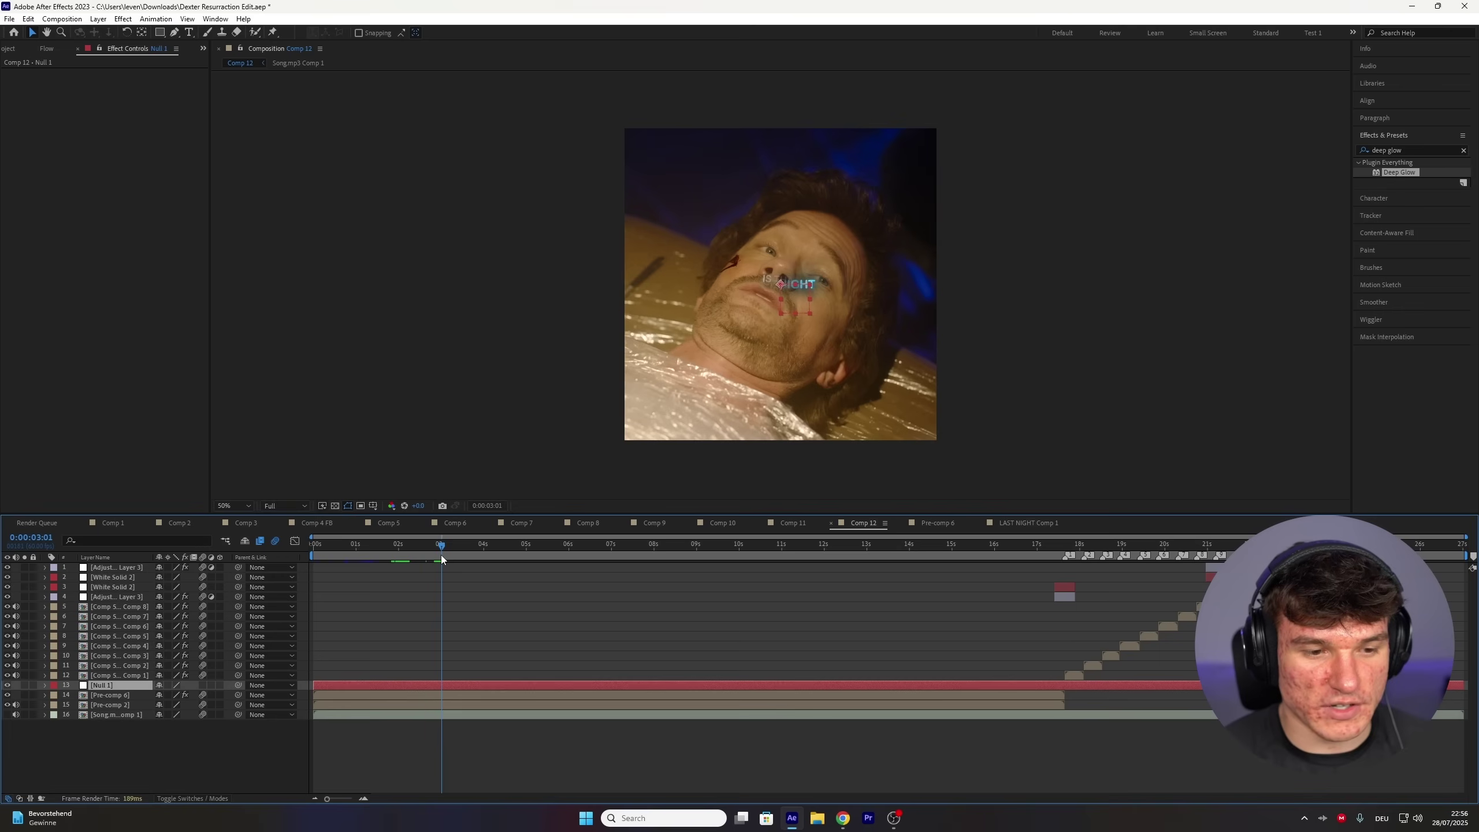
{"action": "key", "text": "ctrl+shift+d"}
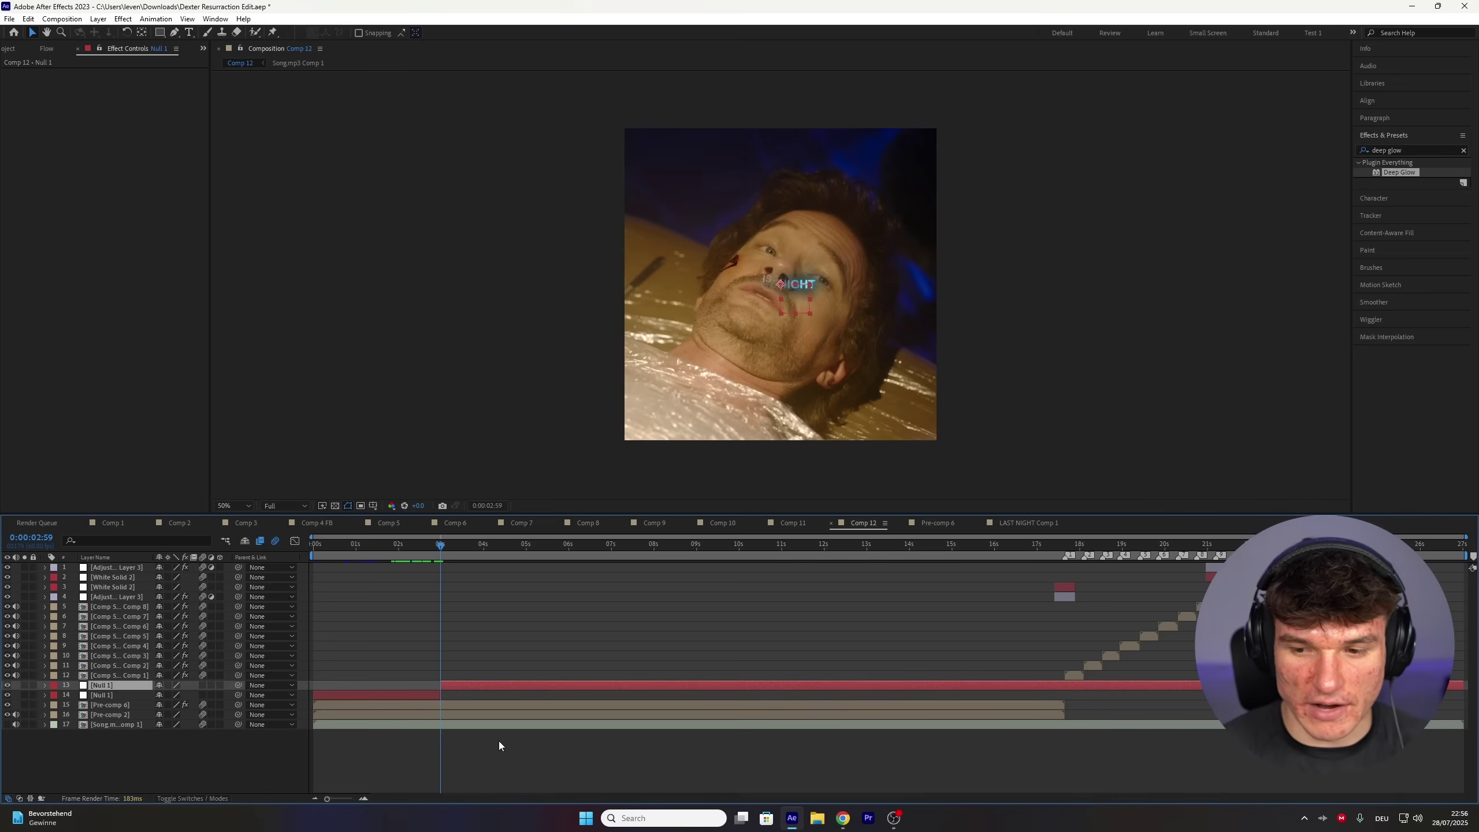
{"action": "key", "text": "Delete"}
- Parent Pre-comp 6 and Pre-comp 2 to the null layer
{"action": "left_click", "coordinate": [449, 698]}
{"action": "left_click", "coordinate": [446, 706]}
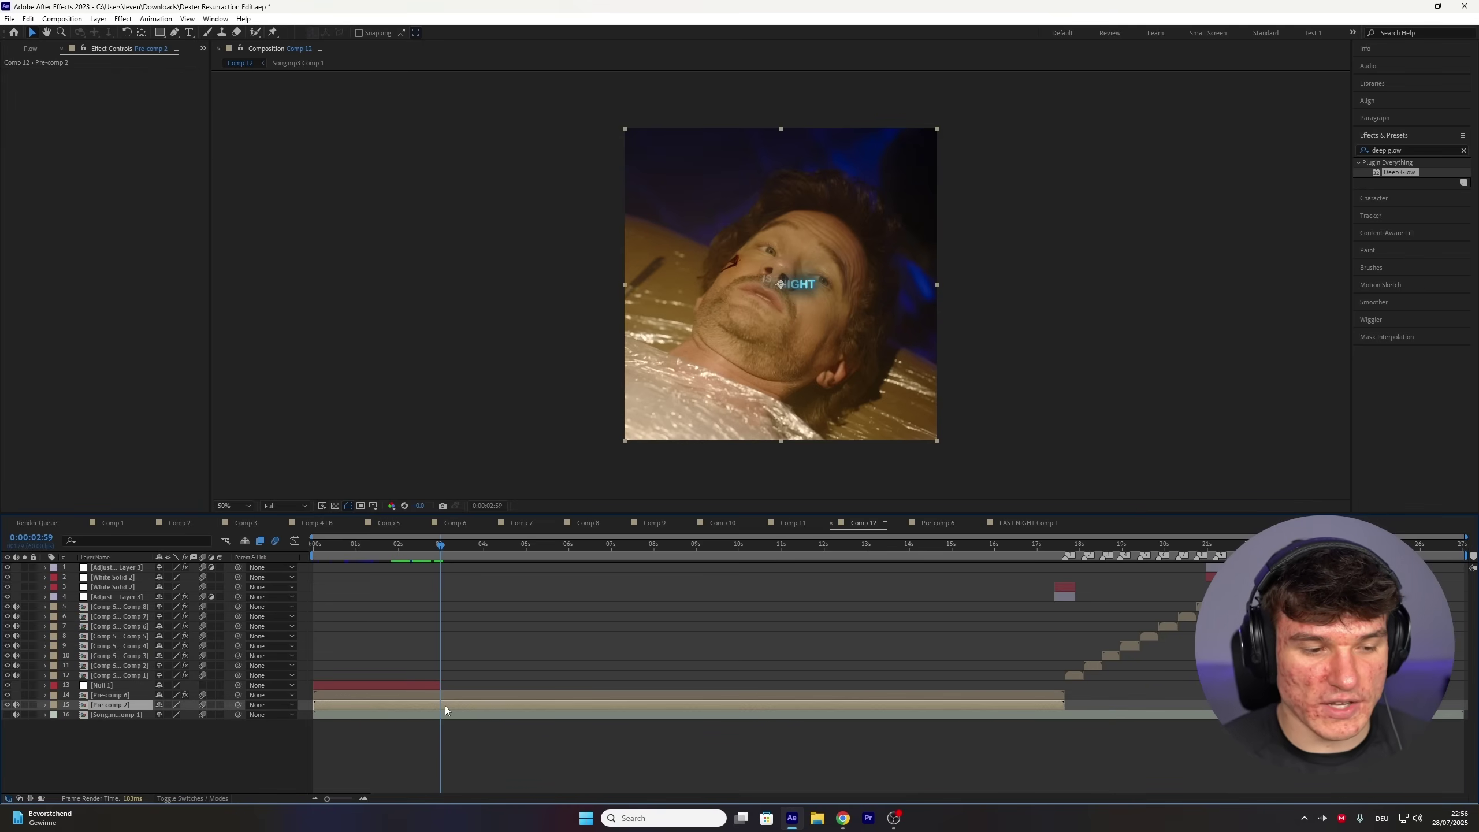
{"action": "left_click", "coordinate": [361, 697], "text": "shift"}
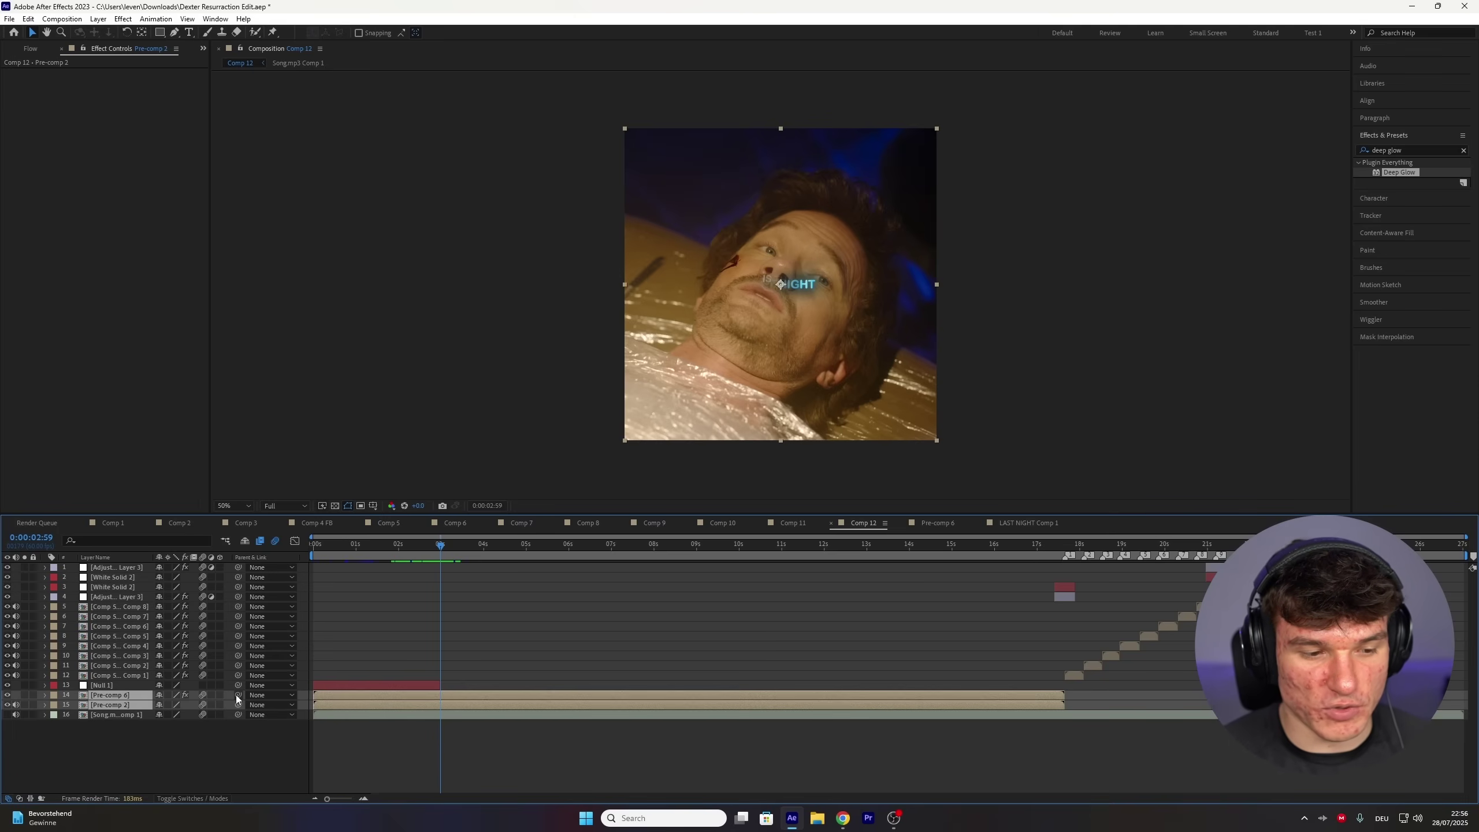
{"action": "left_click_drag", "start_coordinate": [238, 699], "coordinate": [141, 688]}
- Keyframe the null's Scale from 165% at the start of the composition to 100% at 0:00:02:58
{"action": "left_click", "coordinate": [411, 686]}
{"action": "key", "text": "Page_Up"}
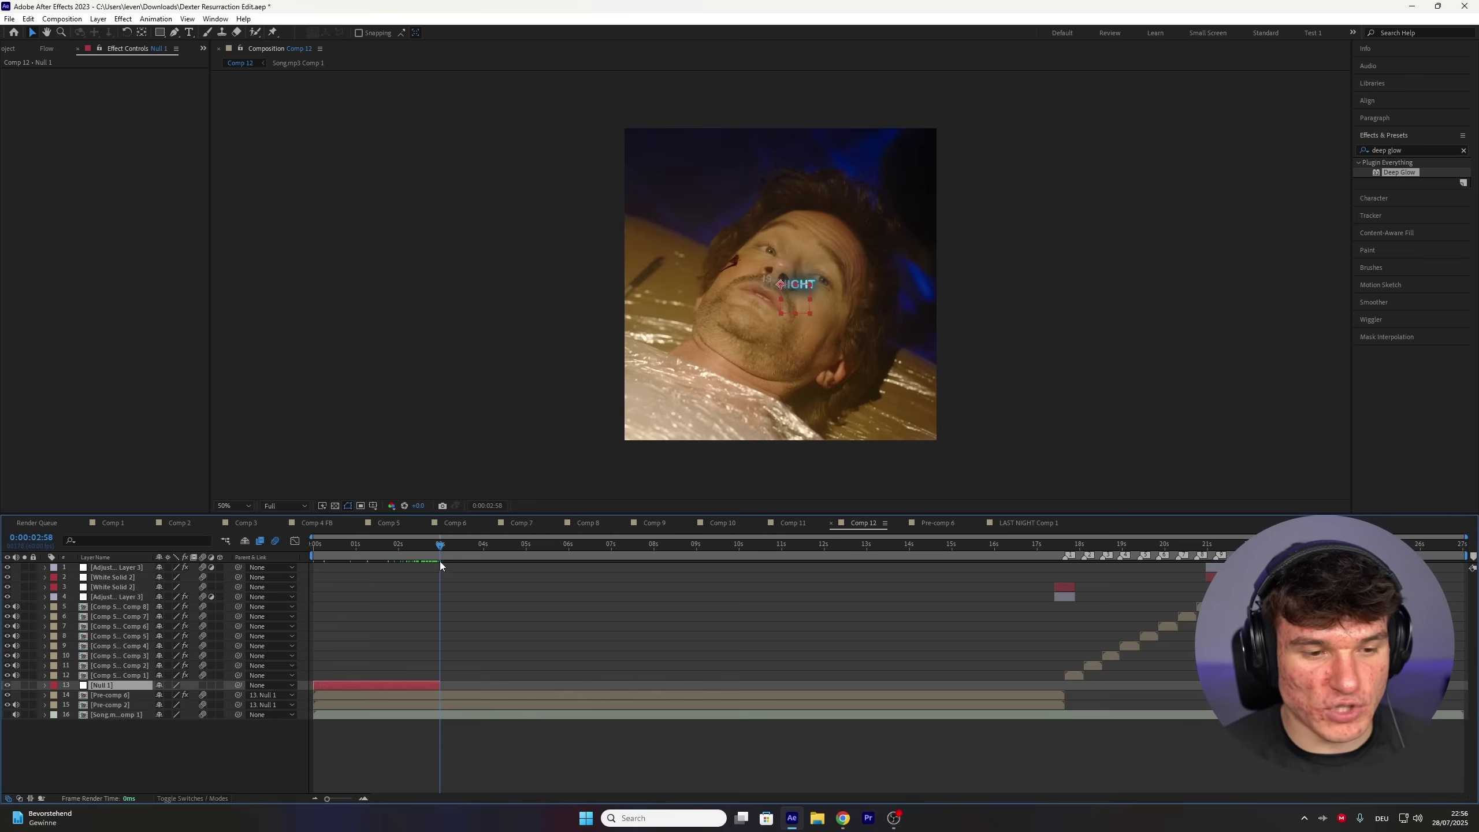
{"action": "left_click_drag", "start_coordinate": [440, 563], "coordinate": [289, 555]}
{"action": "key", "text": "s"}
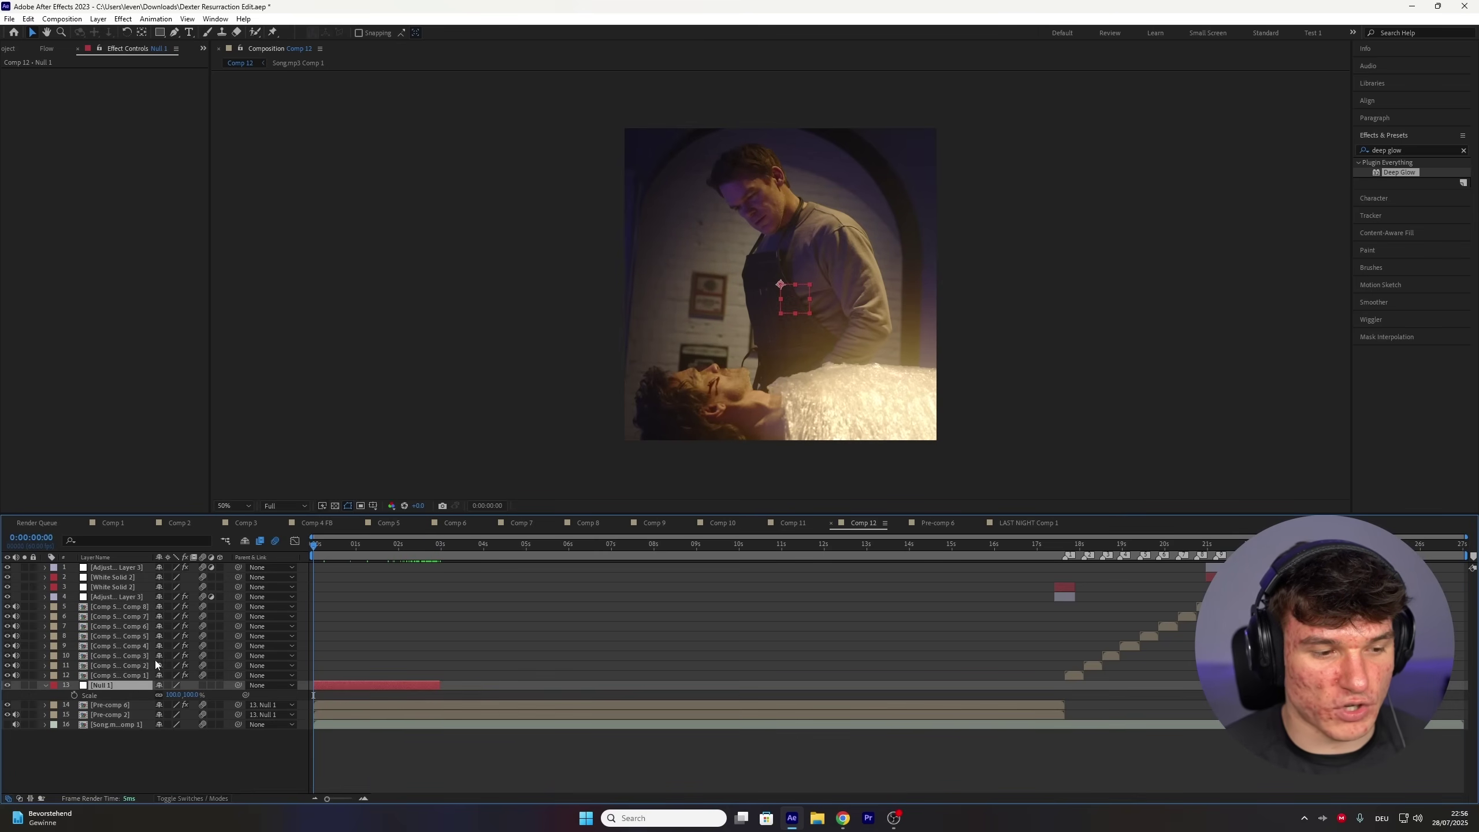
{"action": "left_click", "coordinate": [74, 696]}
{"action": "left_click_drag", "start_coordinate": [326, 799], "coordinate": [343, 800]}
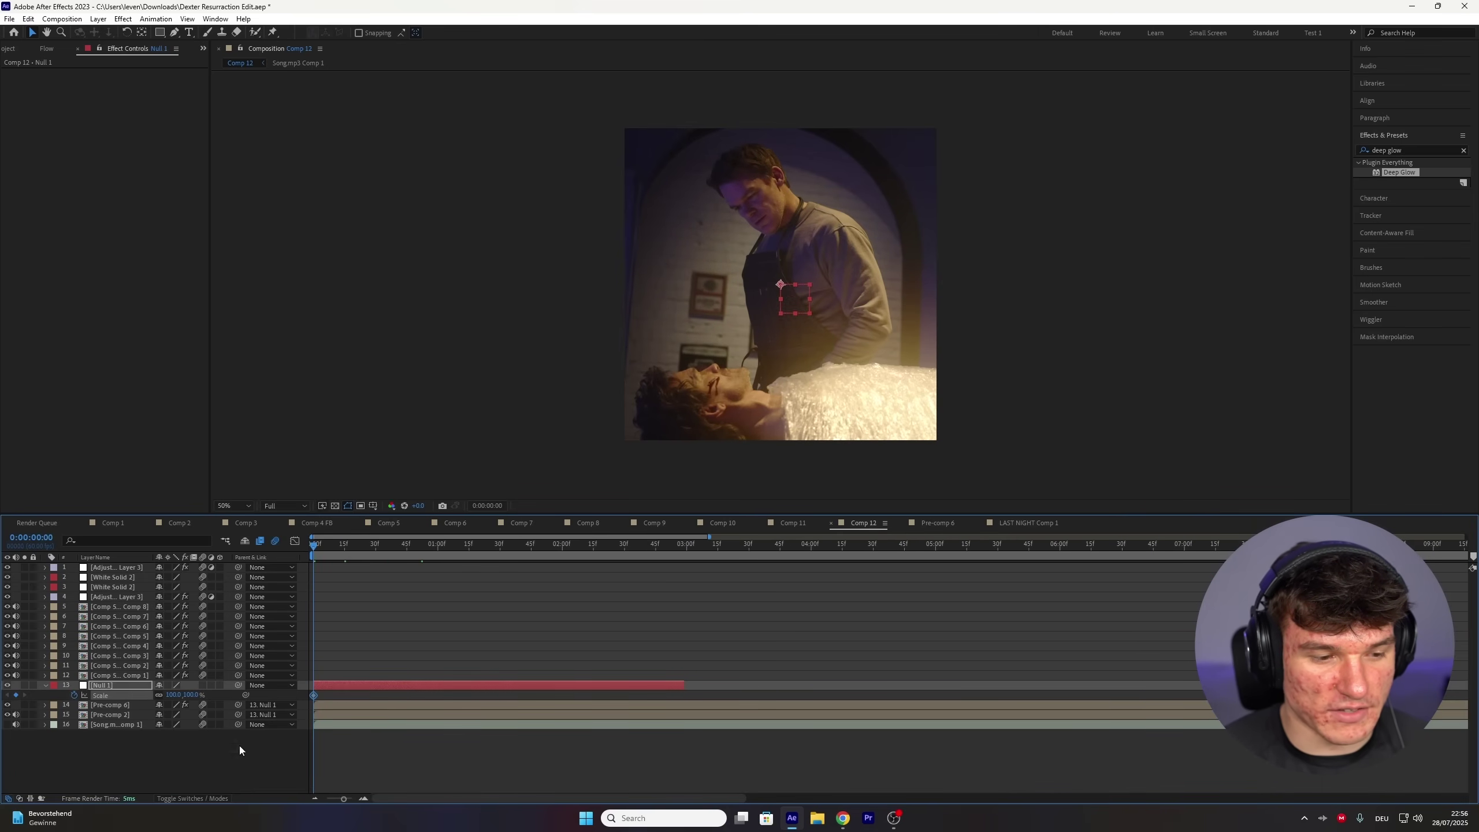
{"action": "left_click_drag", "start_coordinate": [170, 696], "coordinate": [205, 694]}
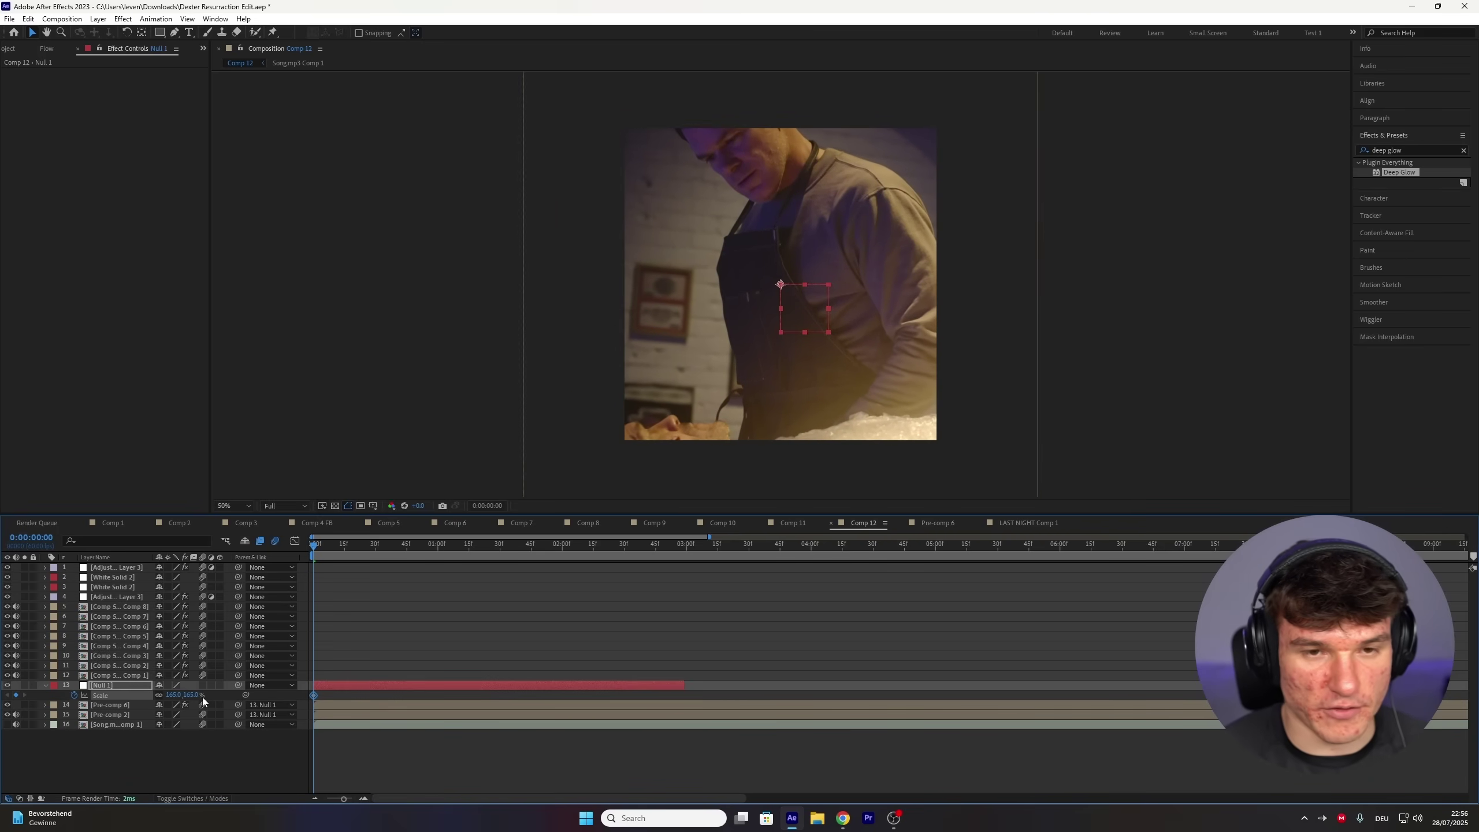
{"action": "left_click", "coordinate": [681, 561]}
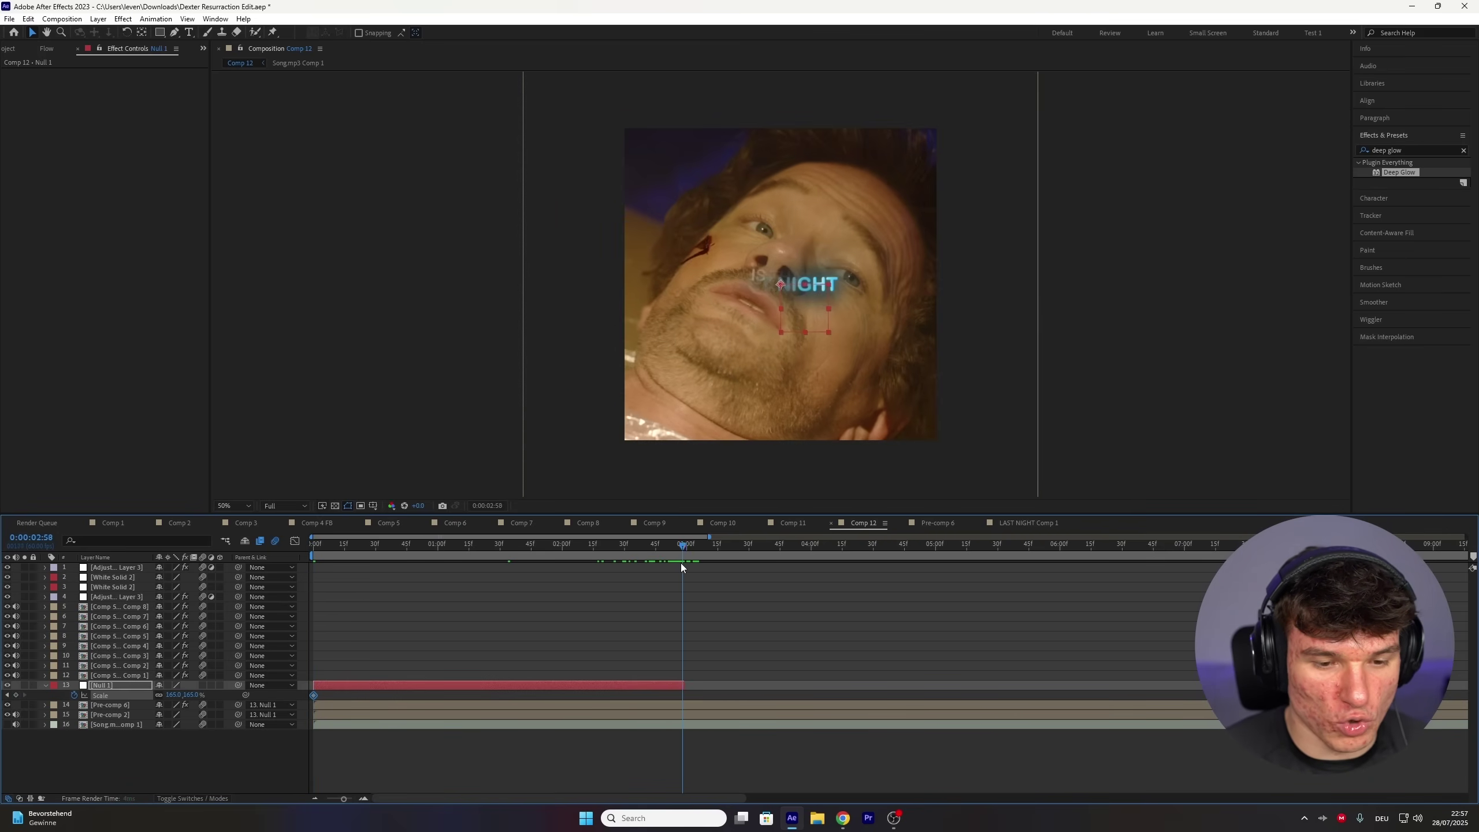
{"action": "left_click", "coordinate": [173, 695]}
{"action": "type", "text": "100"}
{"action": "key", "text": "Return"}
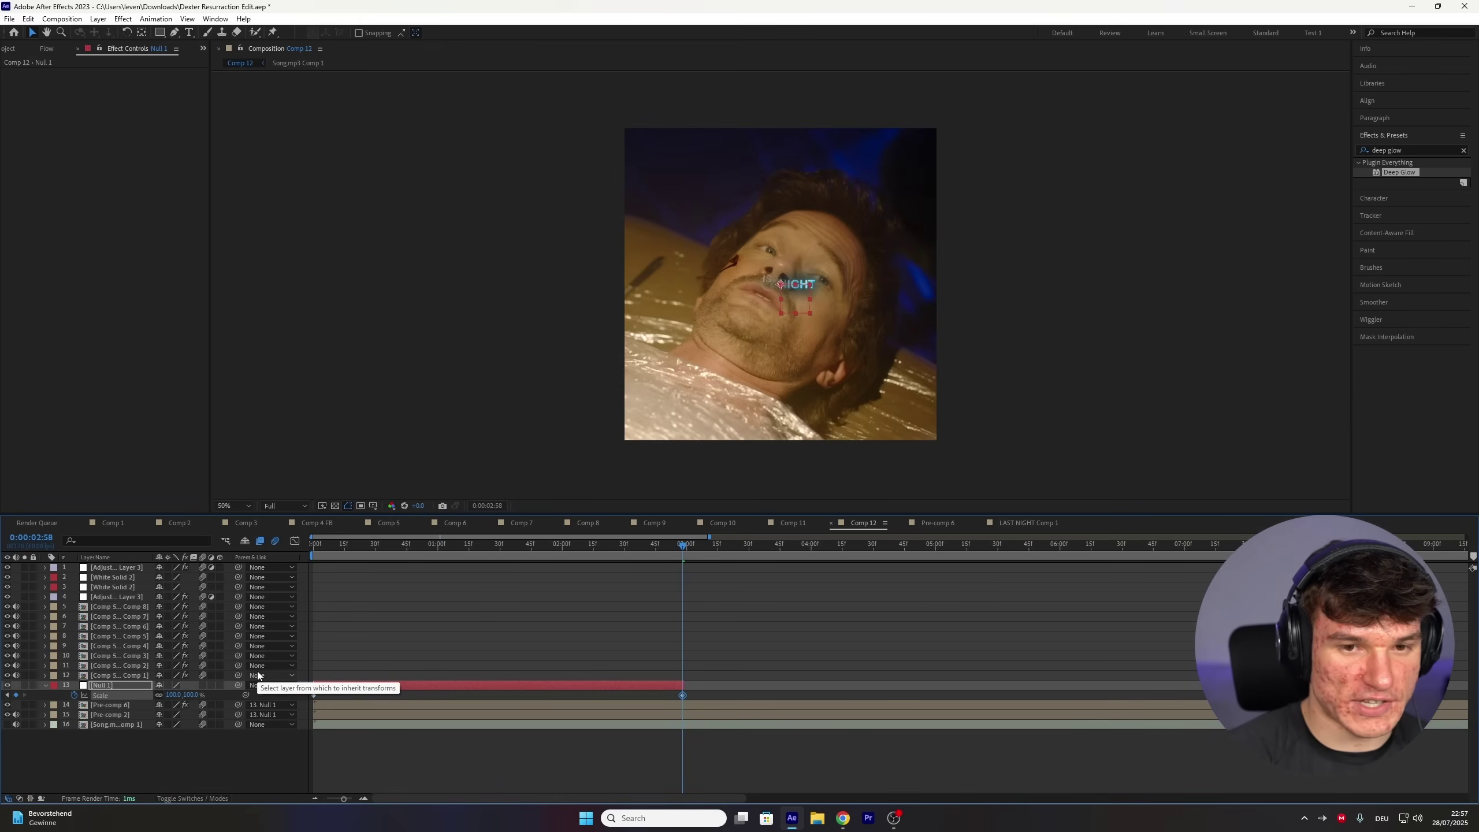
- Keyframe the null's Rotation from -25° at the start of the composition to 0° at 0:00:02:59
{"action": "left_click_drag", "start_coordinate": [427, 546], "coordinate": [159, 546]}
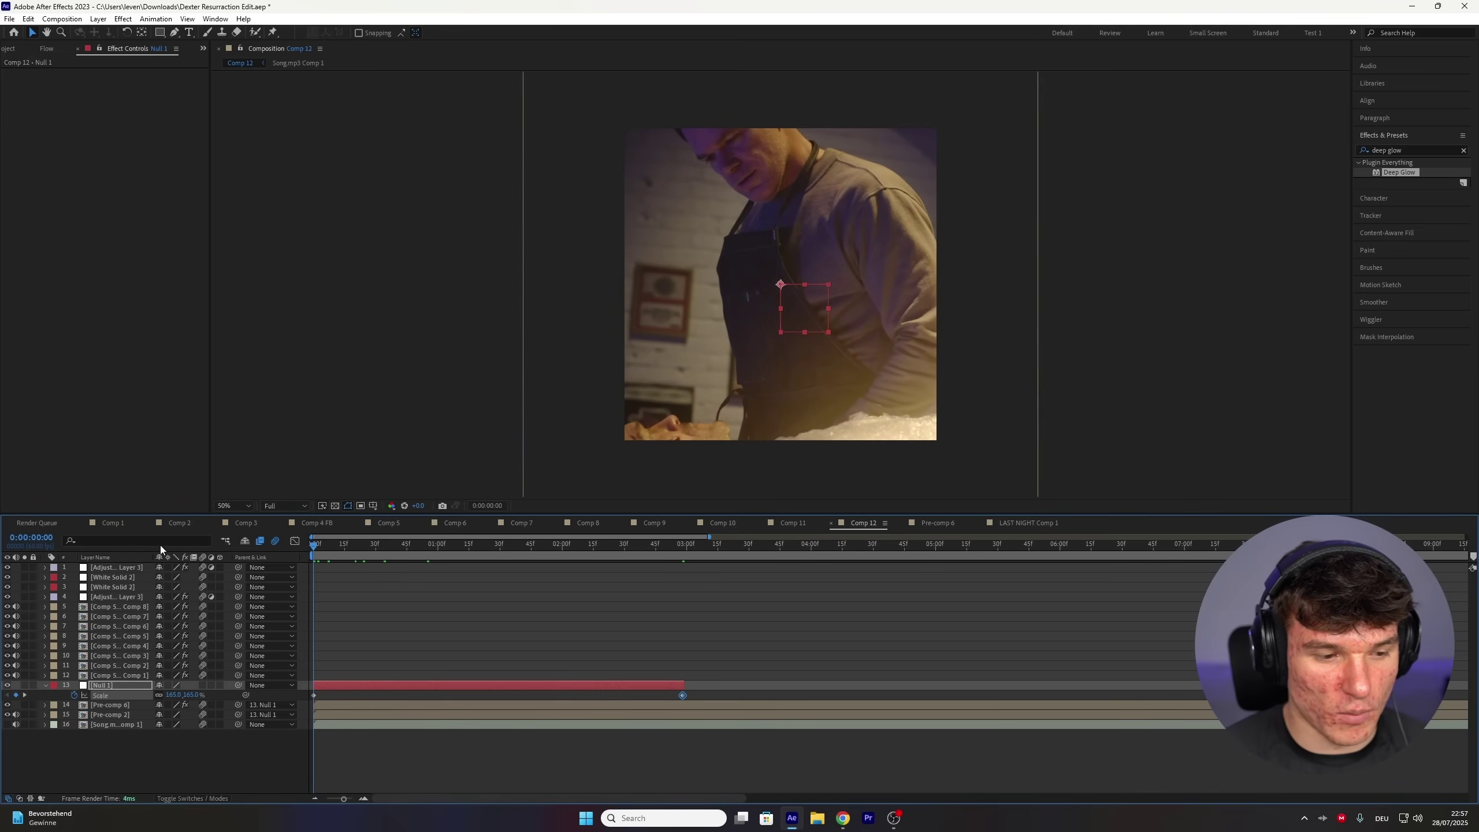
{"action": "key", "text": "r"}
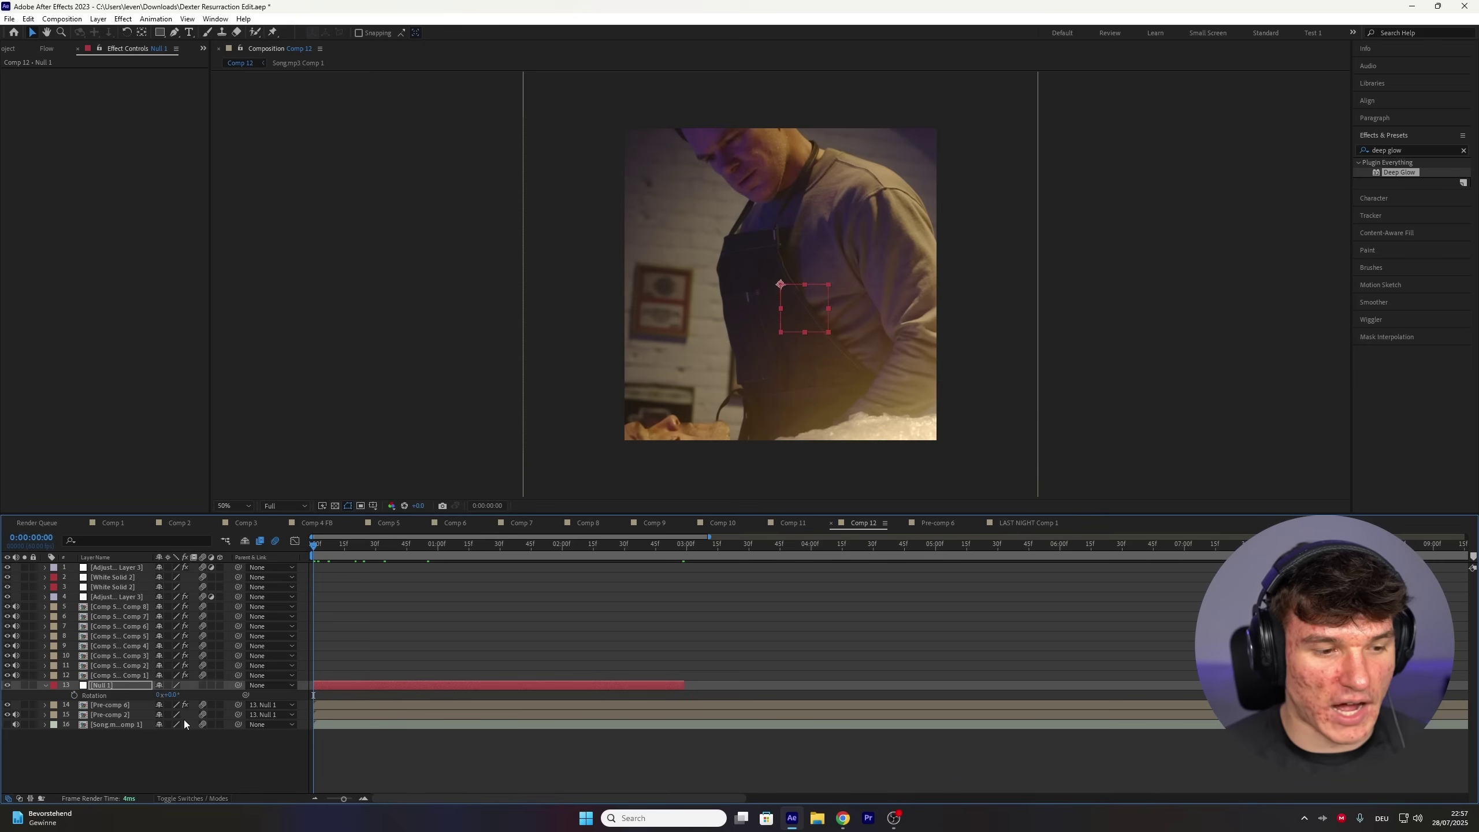
{"action": "left_click", "coordinate": [74, 695]}
{"action": "left_click_drag", "start_coordinate": [167, 696], "coordinate": [161, 706]}
{"action": "left_click_drag", "start_coordinate": [477, 547], "coordinate": [685, 579]}
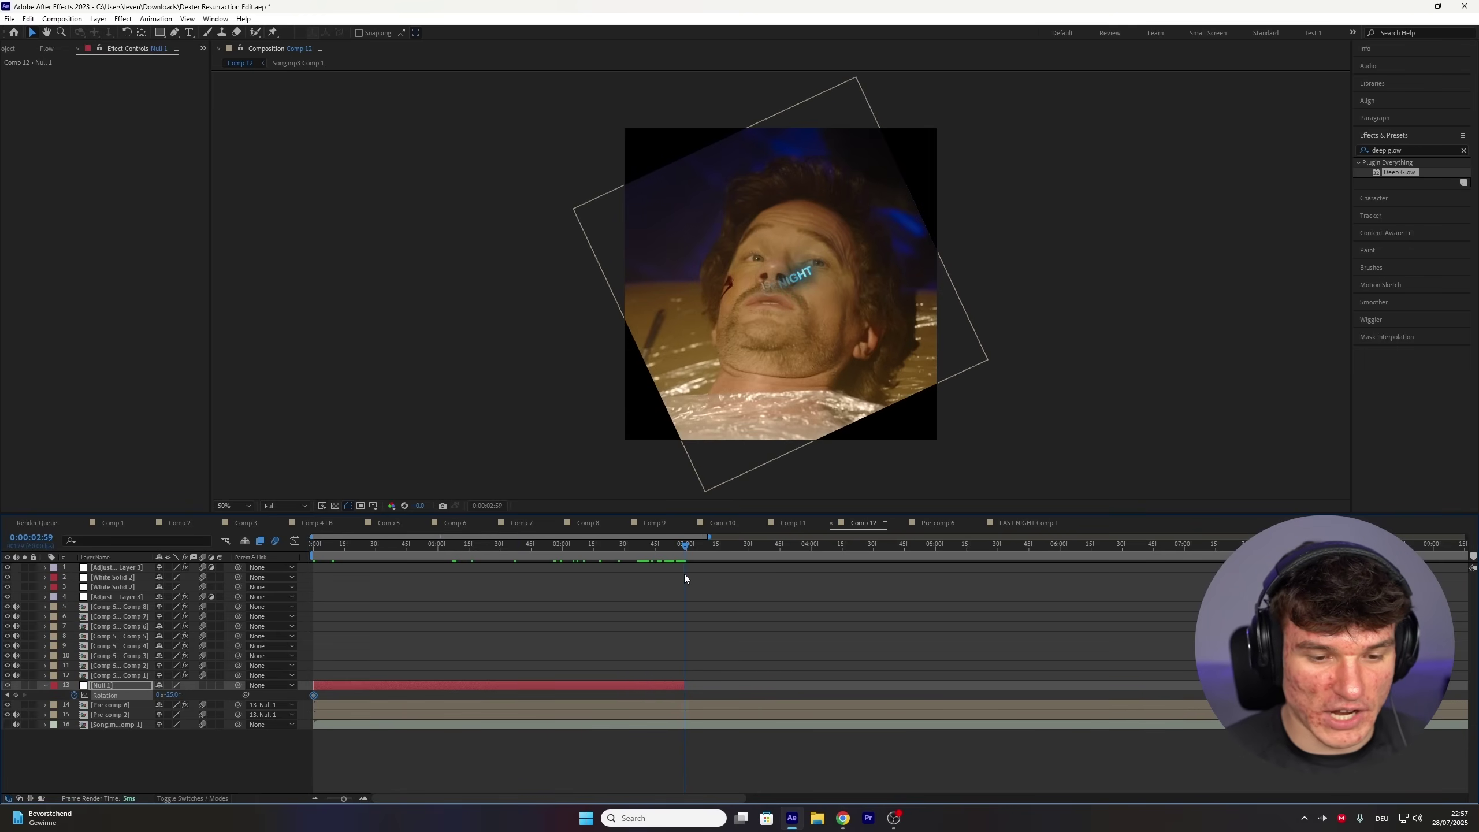
{"action": "left_click", "coordinate": [171, 696]}
{"action": "type", "text": "0"}
{"action": "key", "text": "Return"}
- Reveal the null's keyframes and apply Easy Ease to all its Scale and Rotation keyframes
{"action": "left_click", "coordinate": [669, 685]}
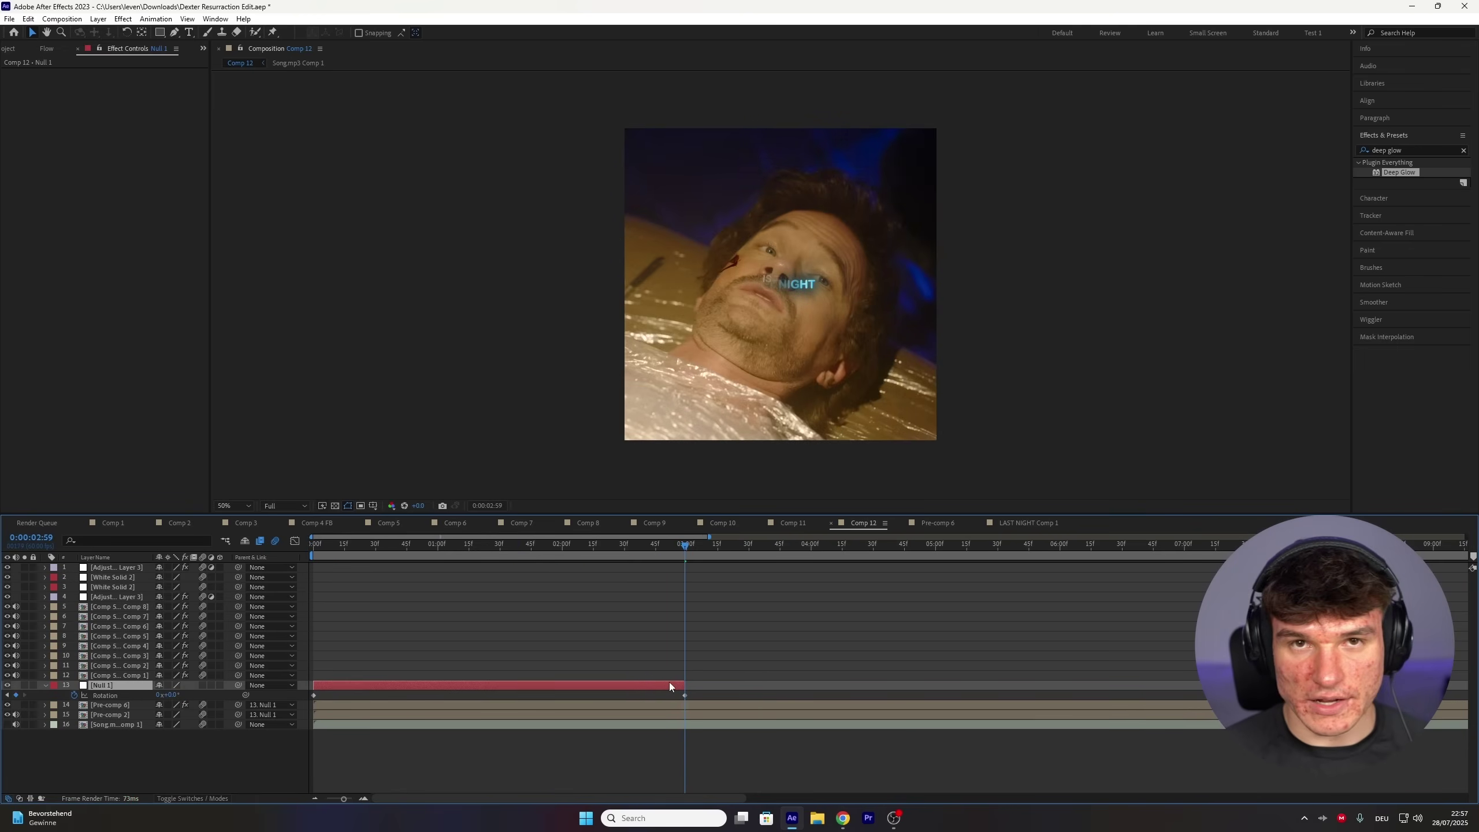
{"action": "key", "text": "u"}
{"action": "left_click_drag", "start_coordinate": [698, 699], "coordinate": [314, 700]}
{"action": "right_click", "coordinate": [313, 699]}
{"action": "mouse_move", "coordinate": [367, 686]}
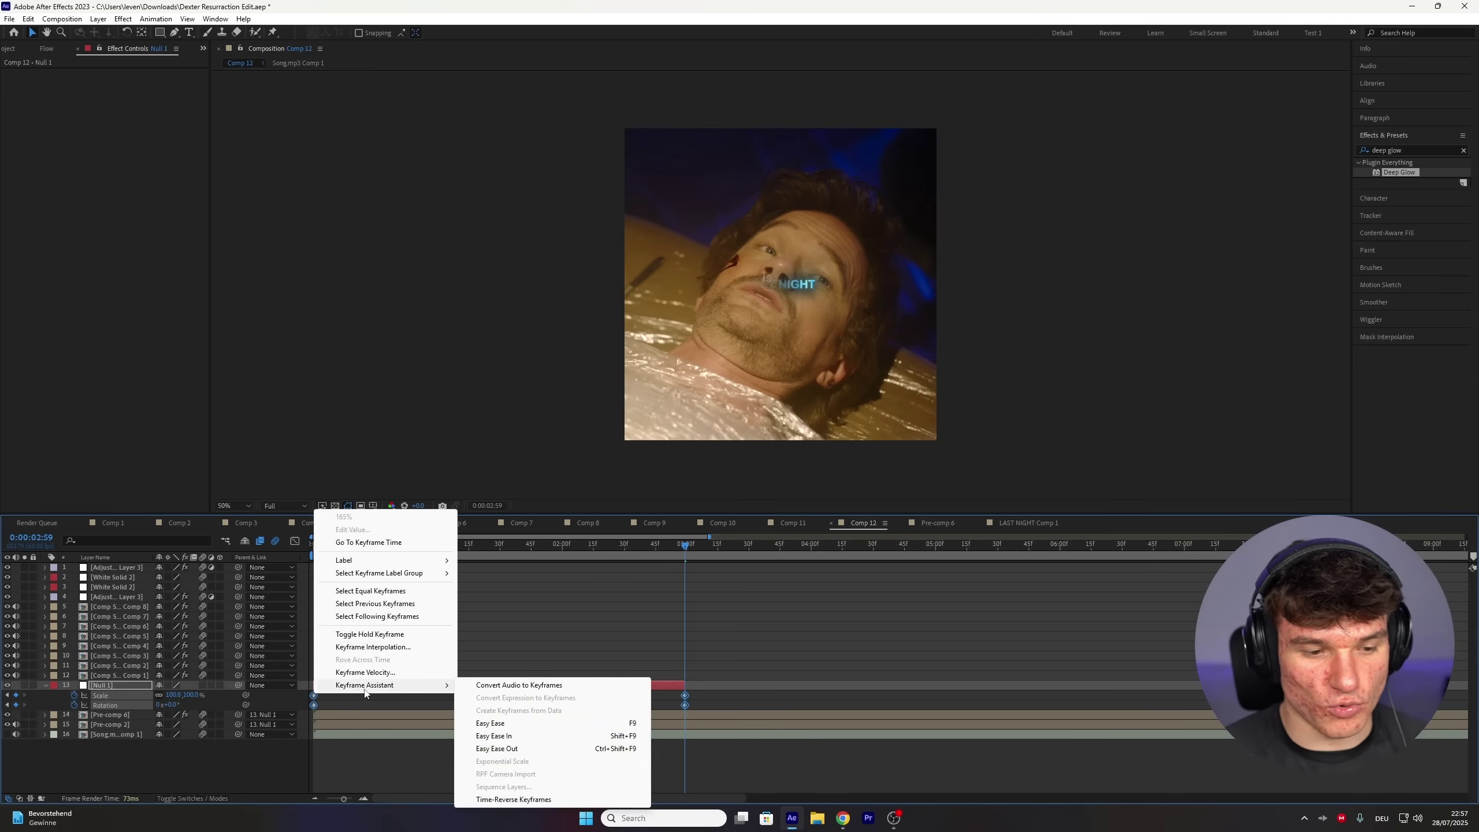
{"action": "left_click", "coordinate": [486, 723]}
- Reshape the null's Scale value curve so the zoom starts fast and slows strongly towards the end
{"action": "left_click_drag", "start_coordinate": [707, 699], "coordinate": [298, 667]}
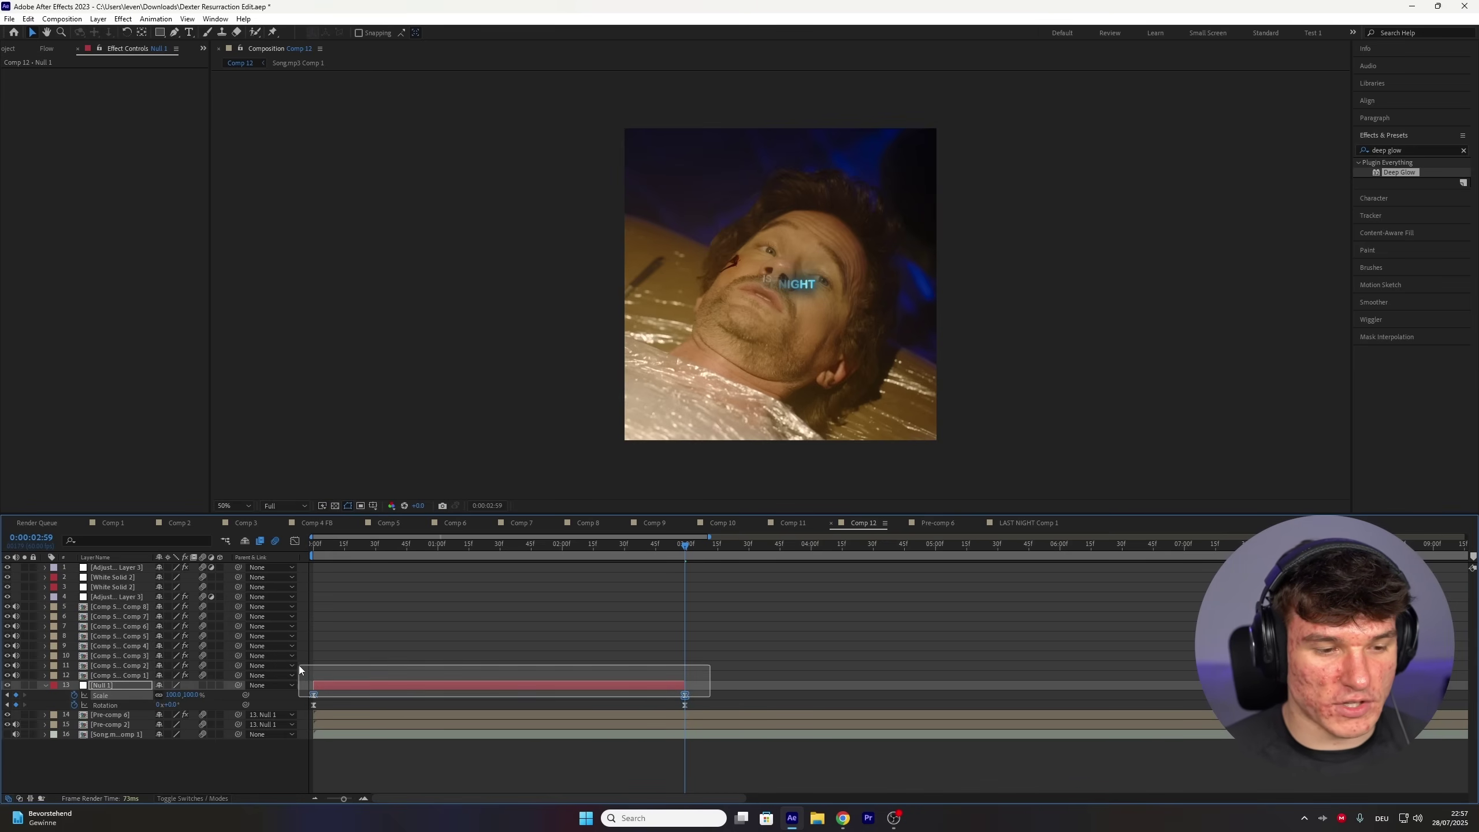
{"action": "left_click", "coordinate": [295, 541]}
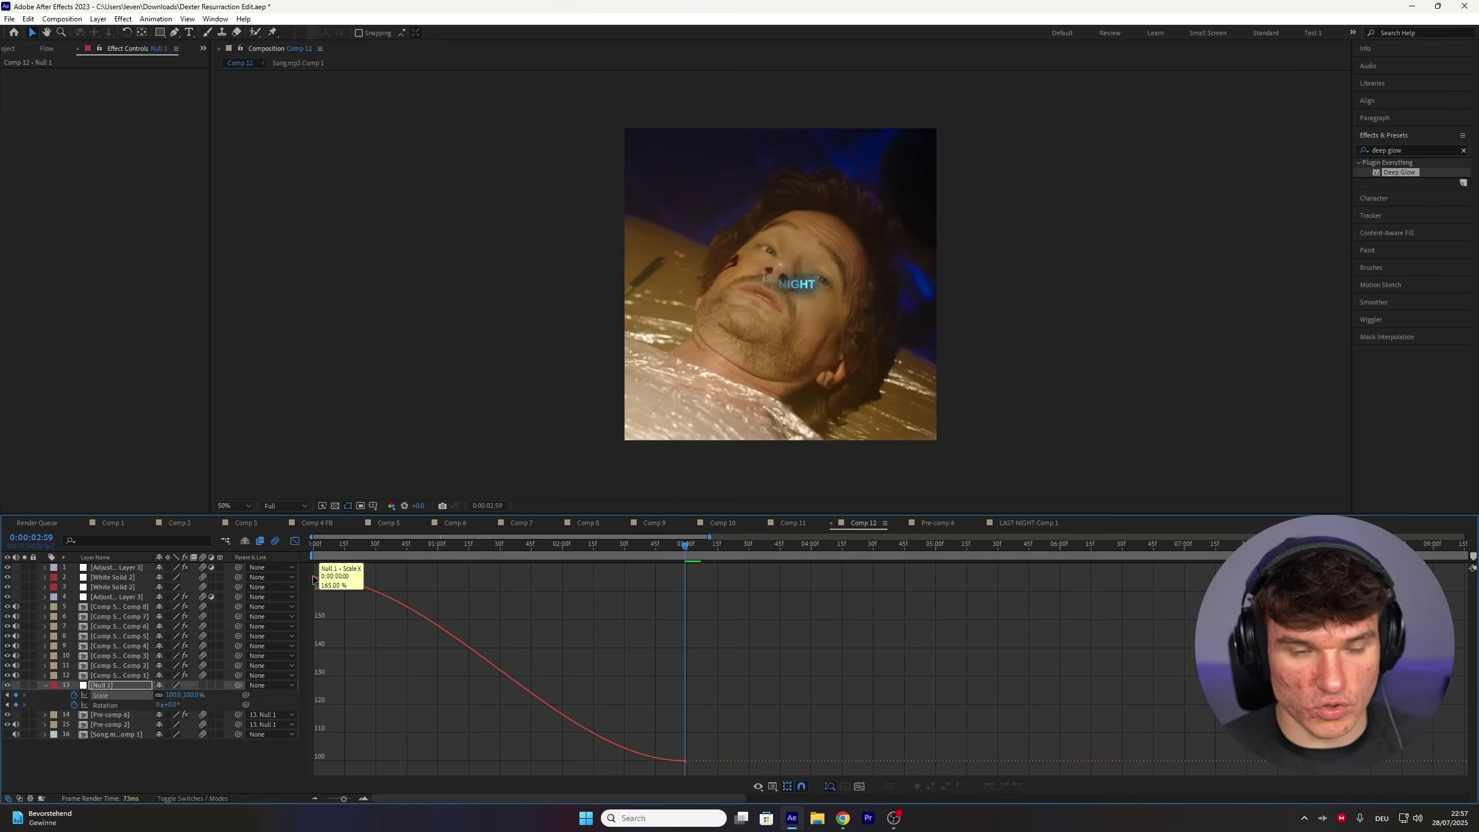
{"action": "left_click", "coordinate": [313, 578]}
{"action": "left_click_drag", "start_coordinate": [437, 578], "coordinate": [313, 756]}
{"action": "left_click_drag", "start_coordinate": [560, 761], "coordinate": [303, 762]}
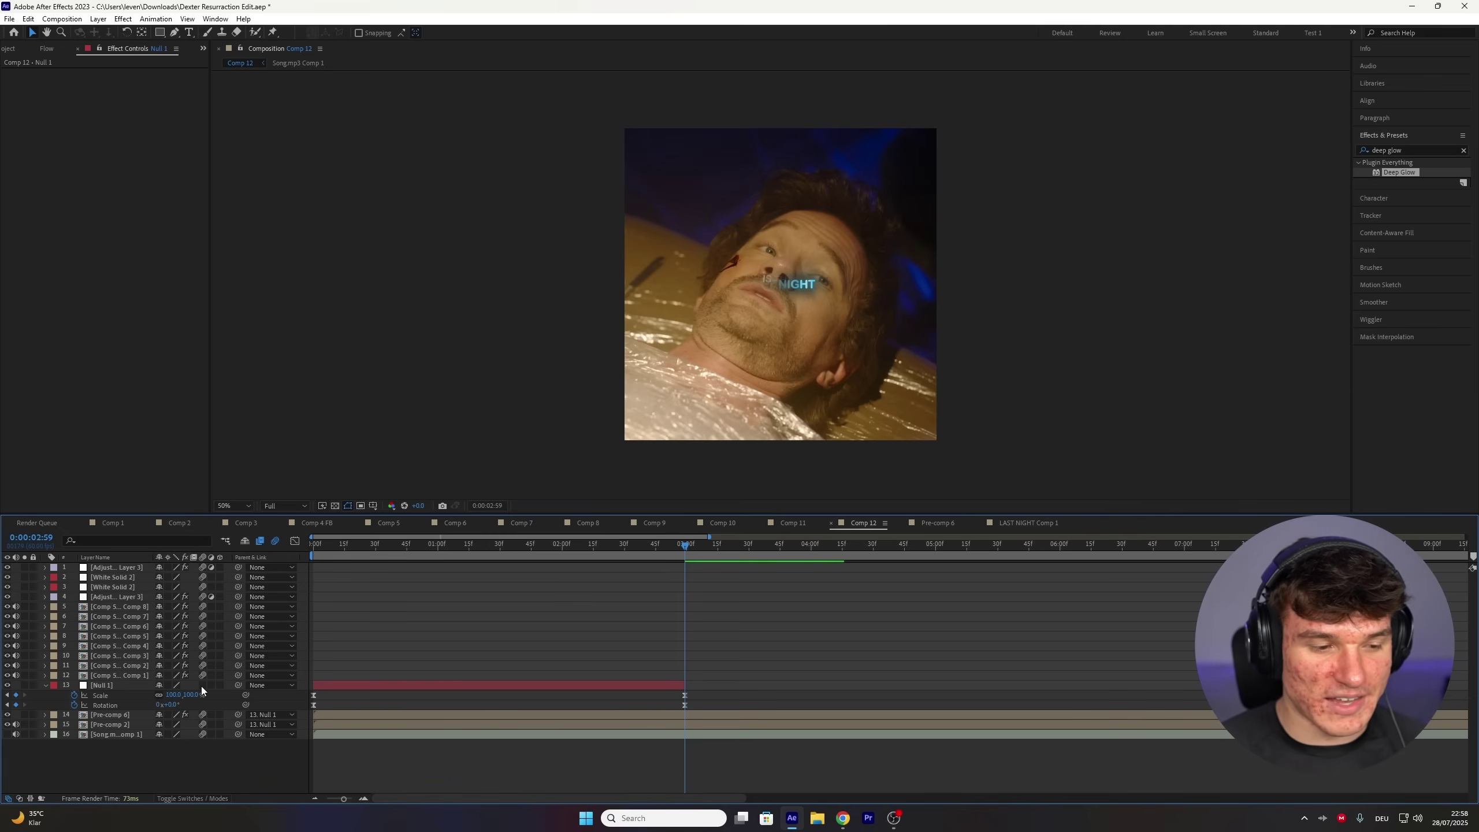
- Enable motion blur for the null layer and preview the opening section of the edit
{"action": "left_click", "coordinate": [202, 686]}
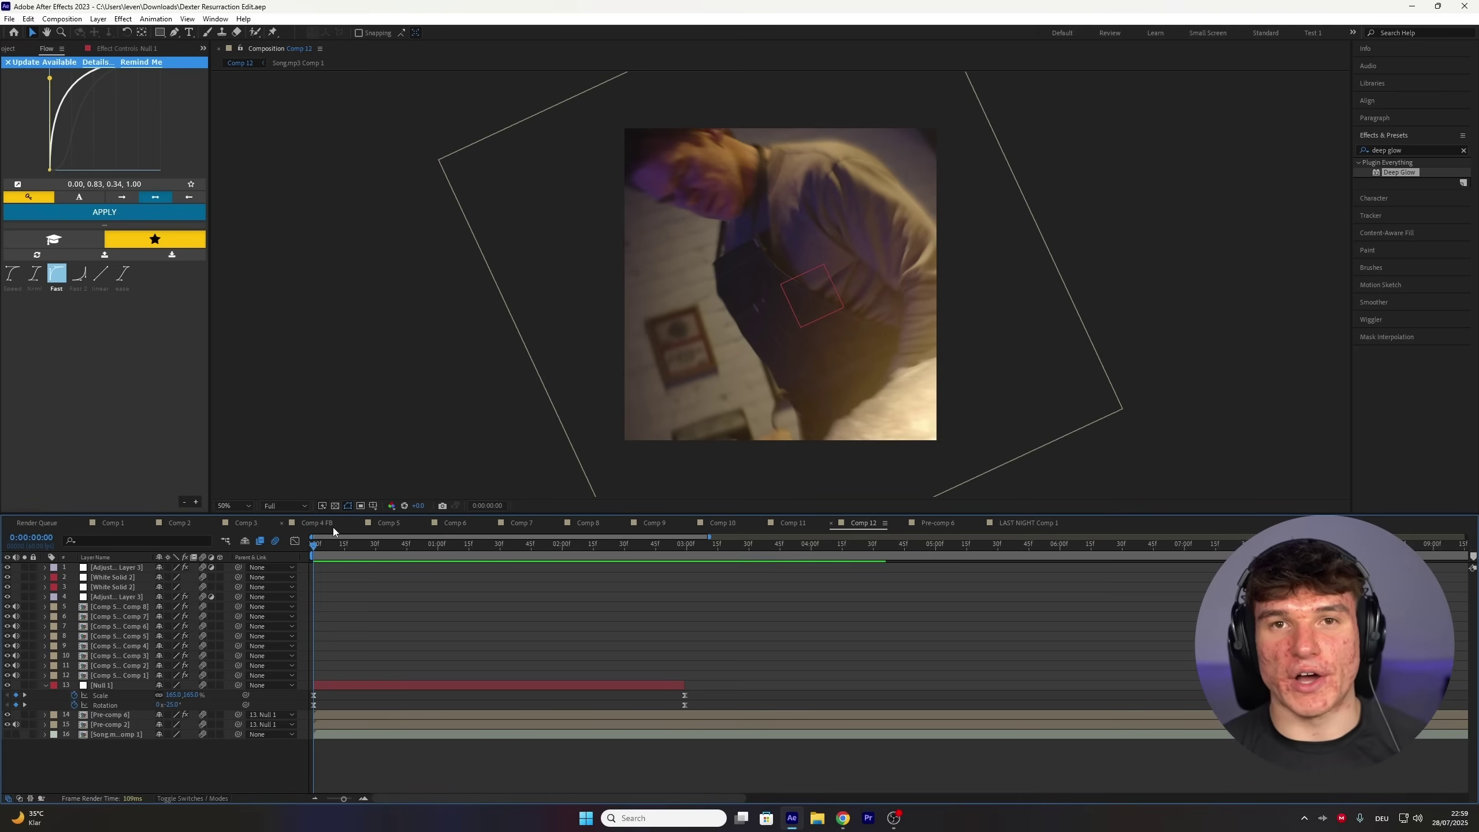
{"action": "key", "text": "space"}
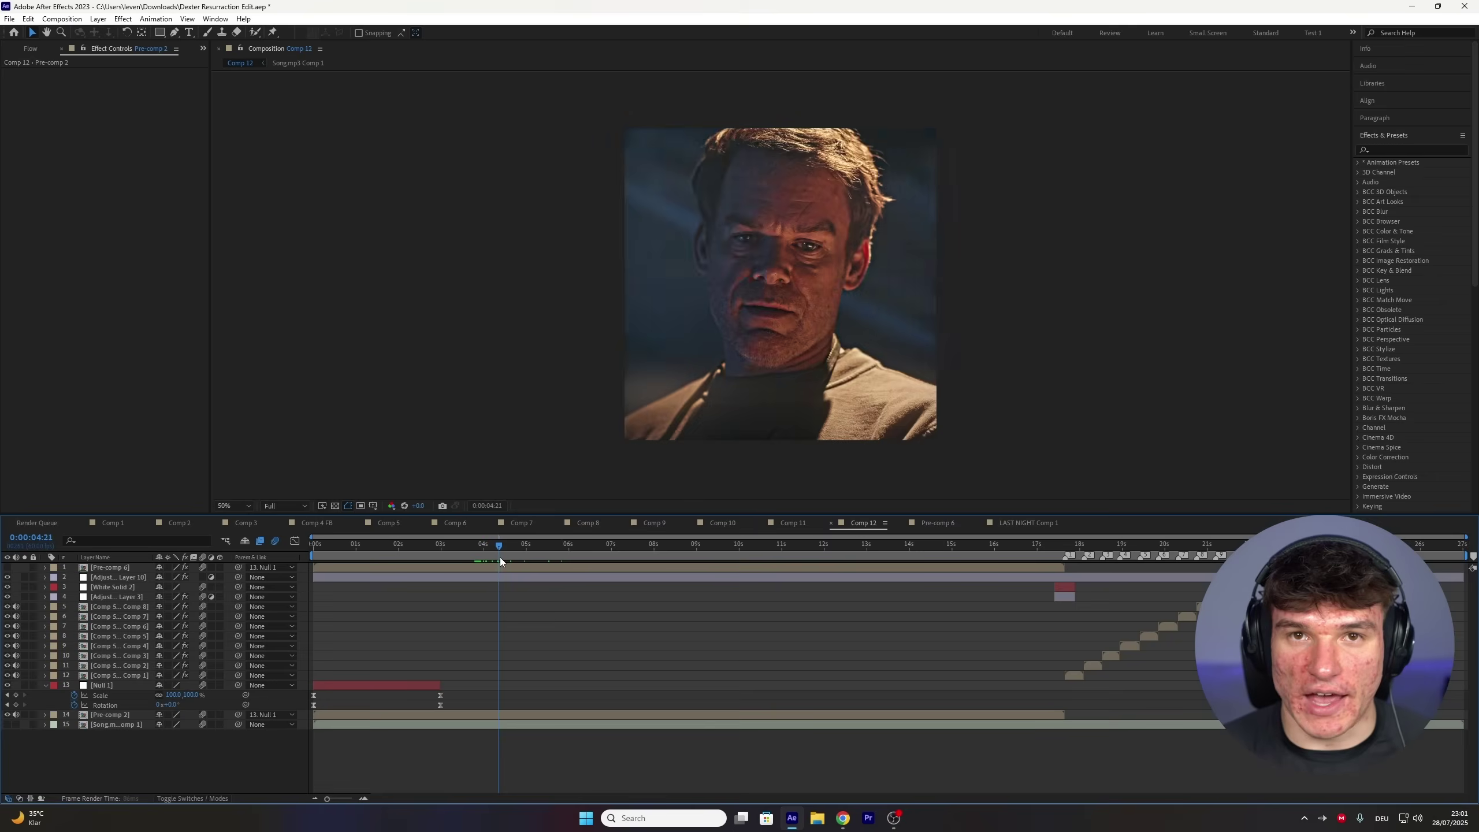
{"action": "left_click_drag", "start_coordinate": [500, 557], "coordinate": [561, 547]}
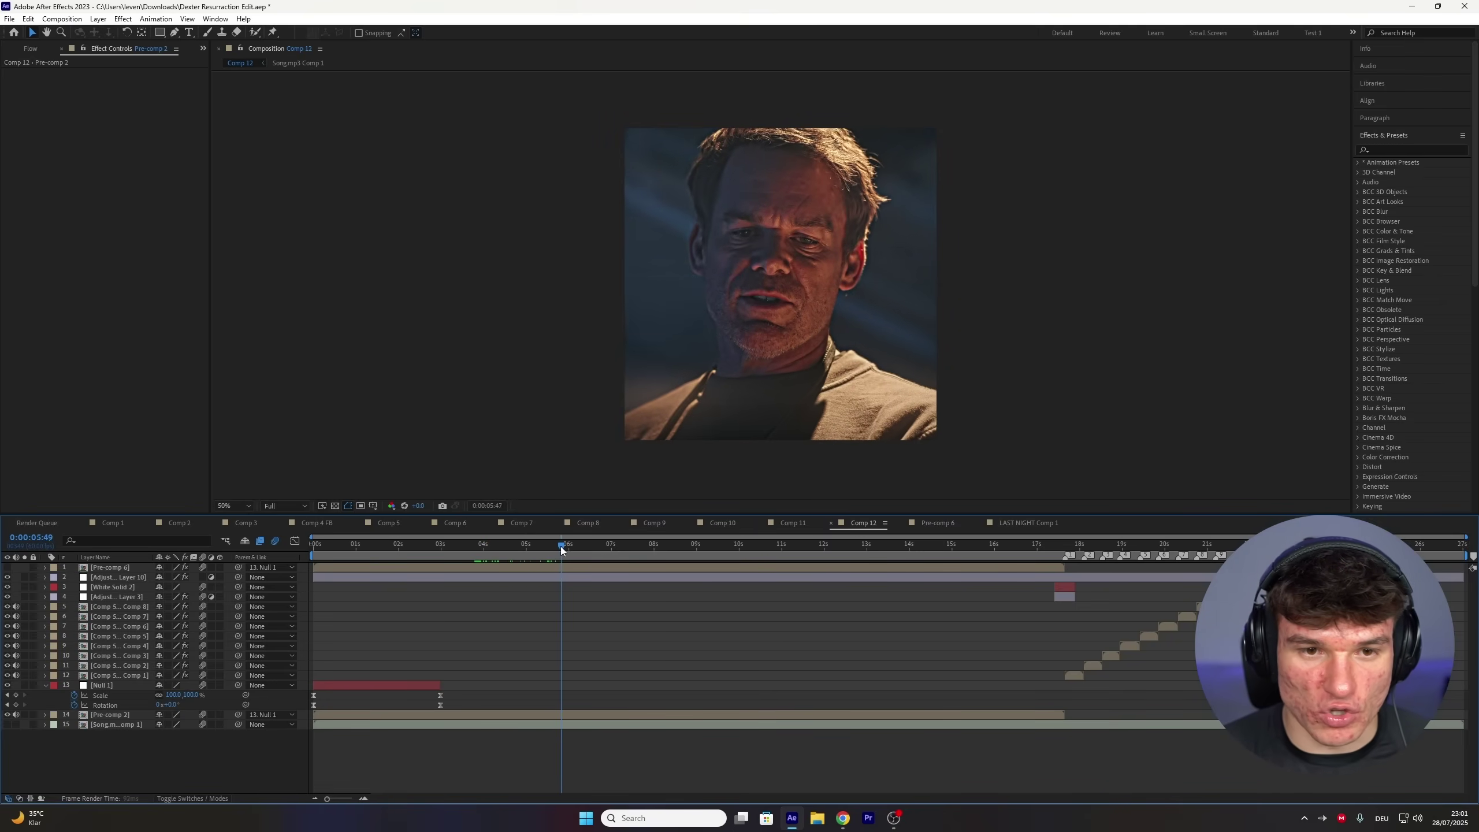
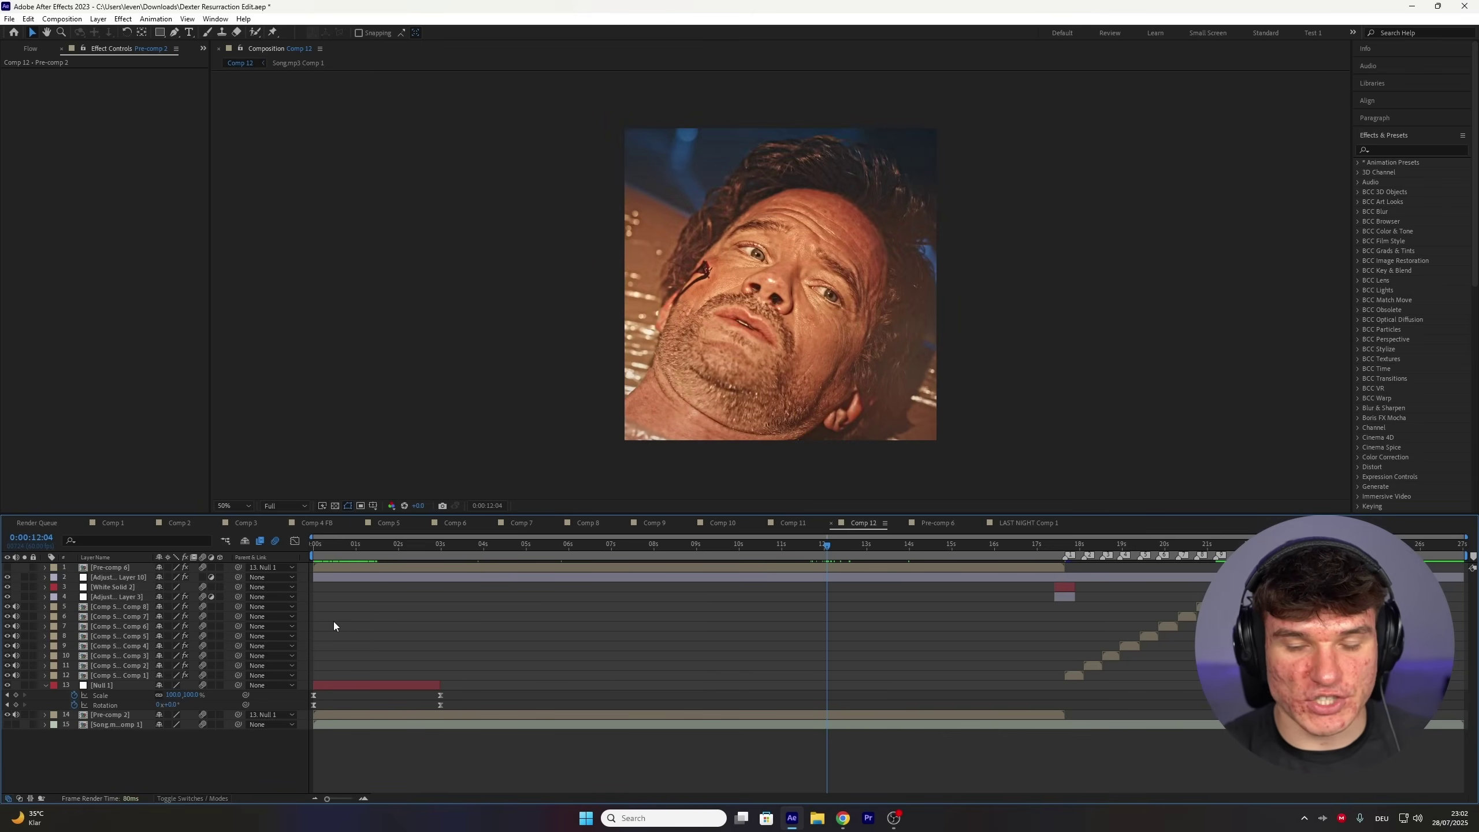
- Pre-compose the eight beat-synced clip layers after the dialogue together, moving all attributes and adjusting the duration to their time span
{"action": "left_click", "coordinate": [1203, 559]}
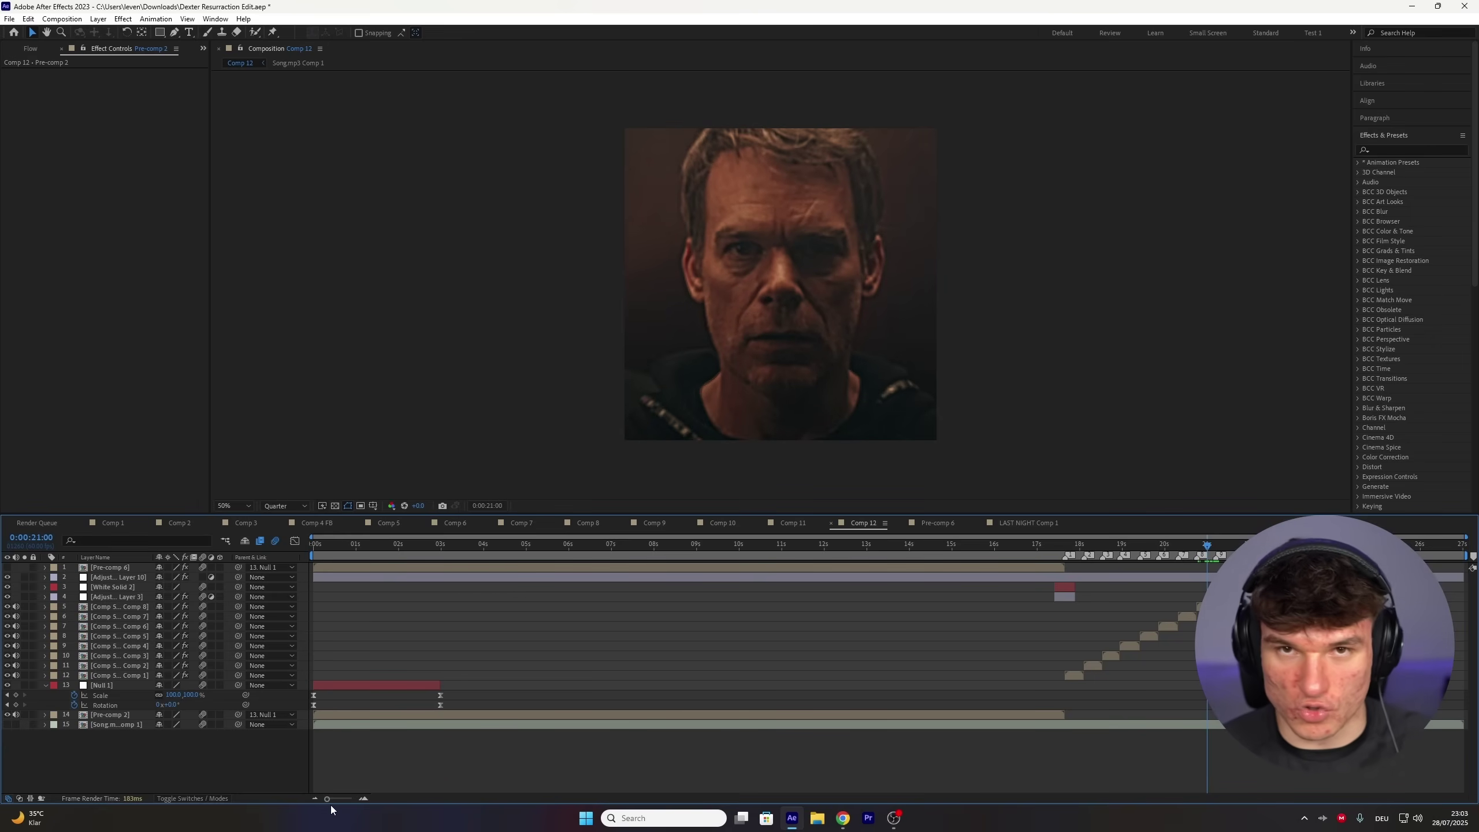
{"action": "left_click_drag", "start_coordinate": [333, 803], "coordinate": [342, 792]}
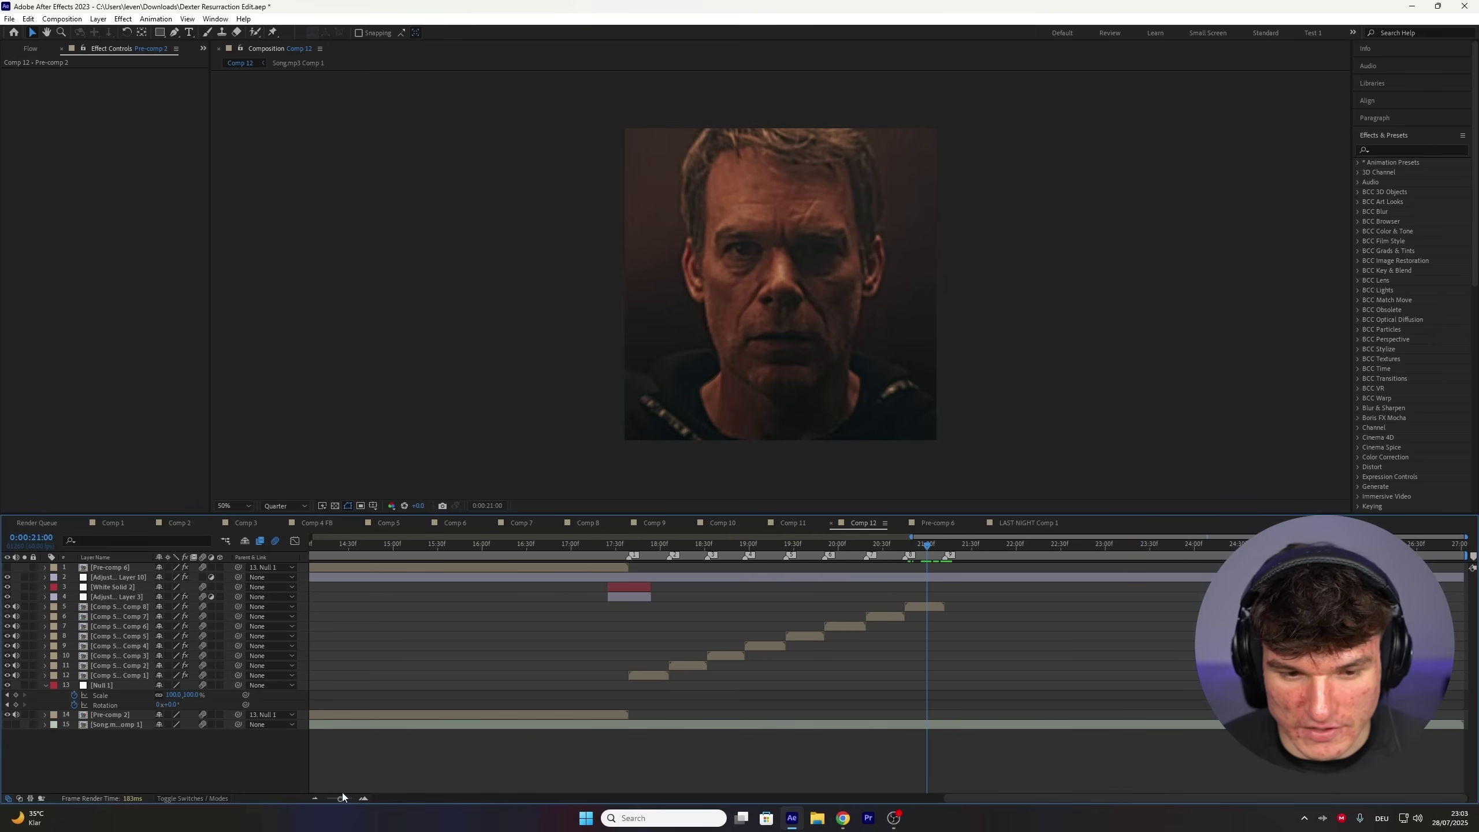
{"action": "left_click", "coordinate": [915, 609]}
{"action": "left_click", "coordinate": [632, 673], "text": "shift"}
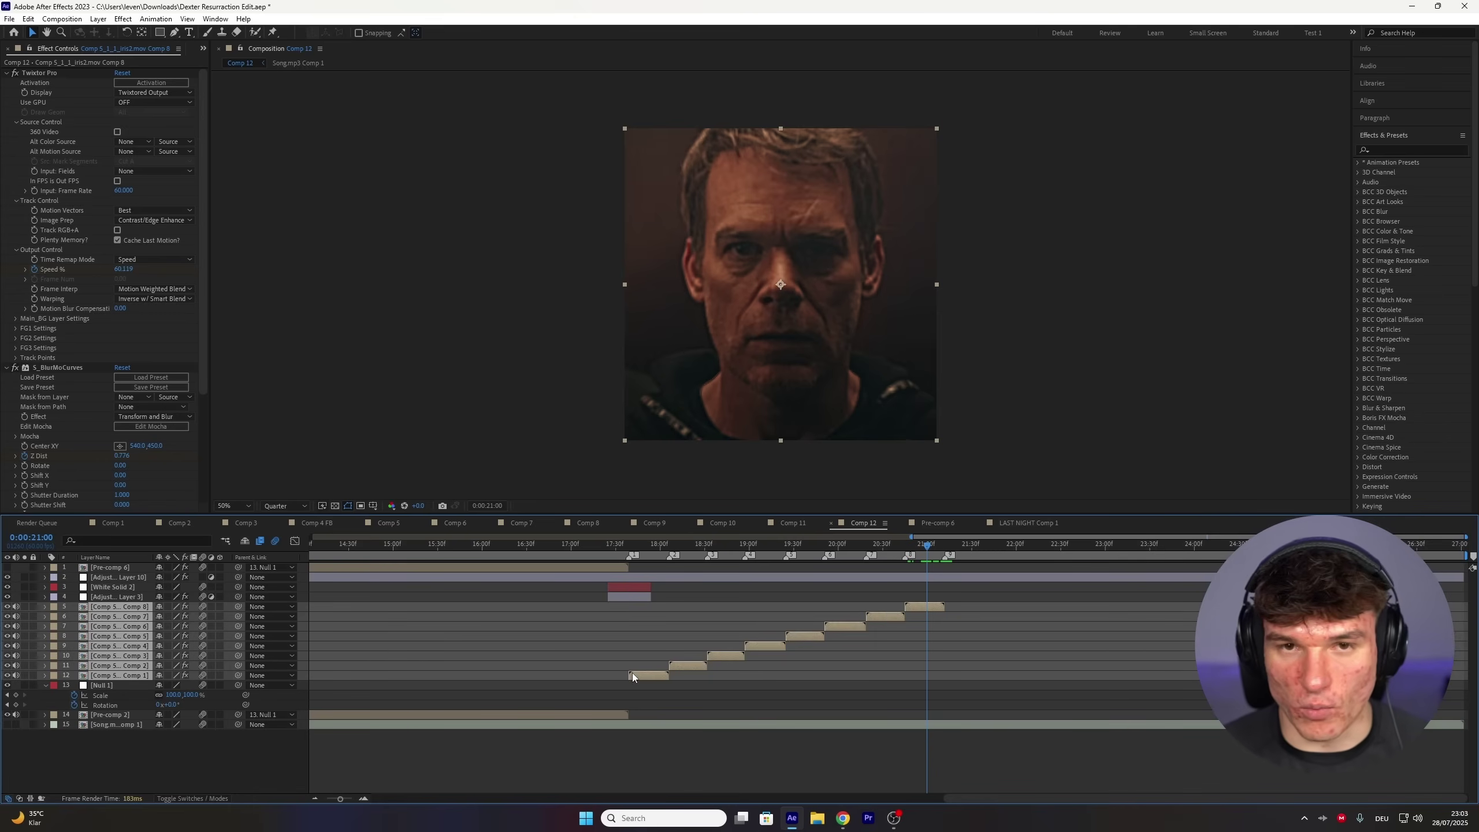
{"action": "right_click", "coordinate": [684, 666]}
{"action": "left_click", "coordinate": [707, 588]}
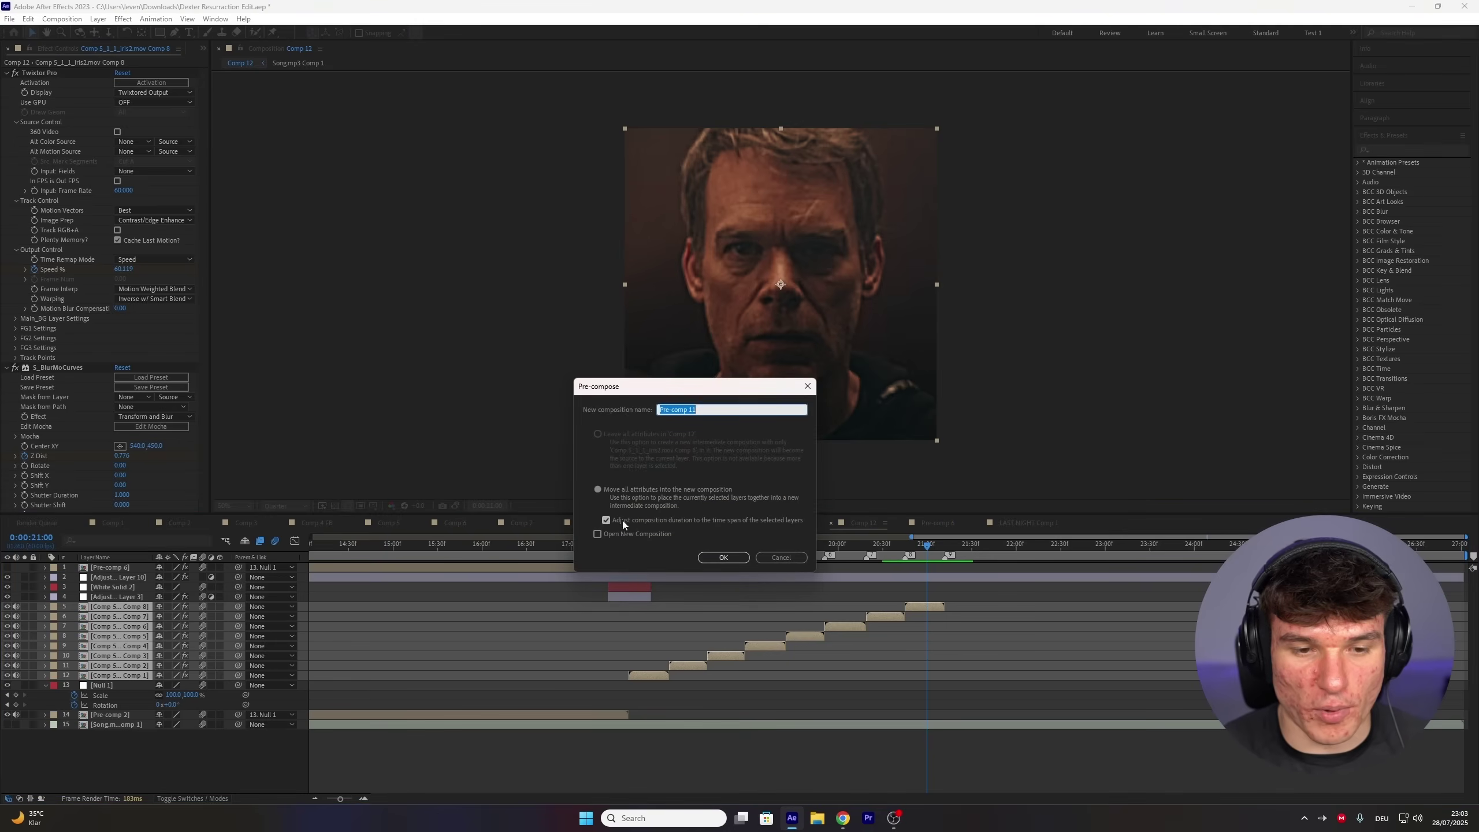
{"action": "left_click", "coordinate": [722, 557]}
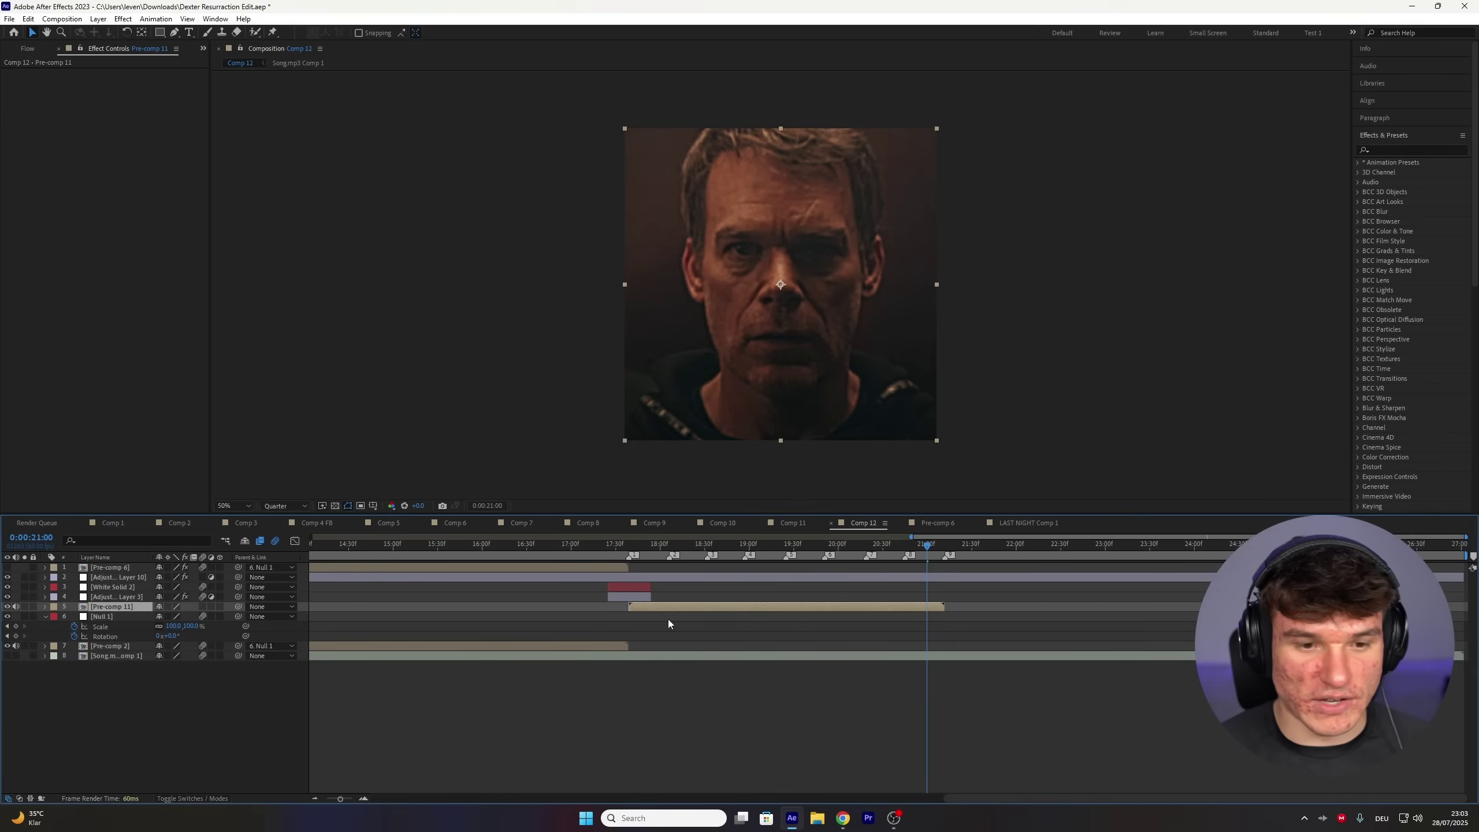
- Duplicate the beat-synced clip pre-comp and place the copy directly after the original
{"action": "key", "text": "ctrl+d"}
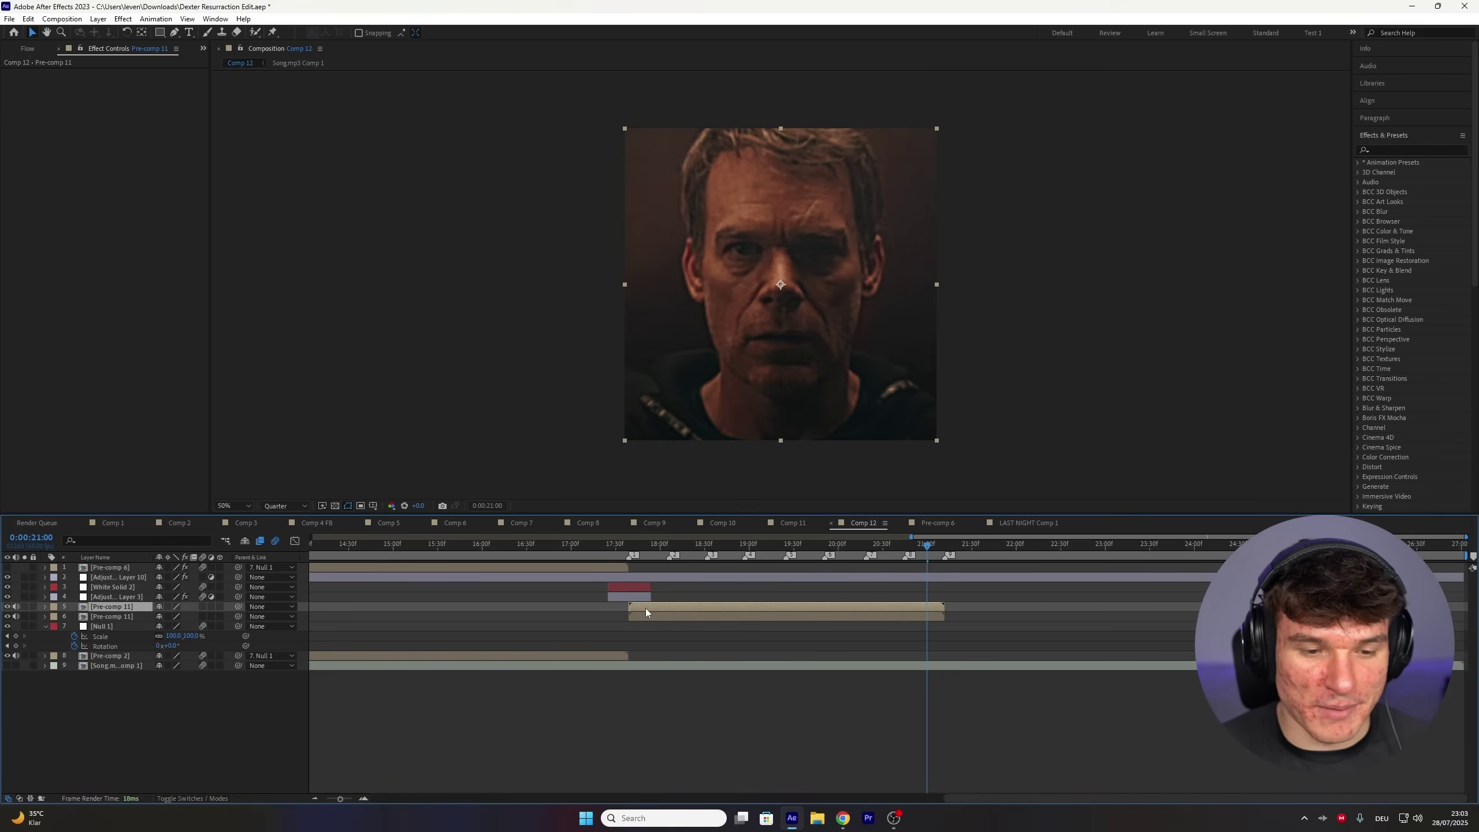
{"action": "left_click_drag", "start_coordinate": [645, 608], "coordinate": [958, 604]}
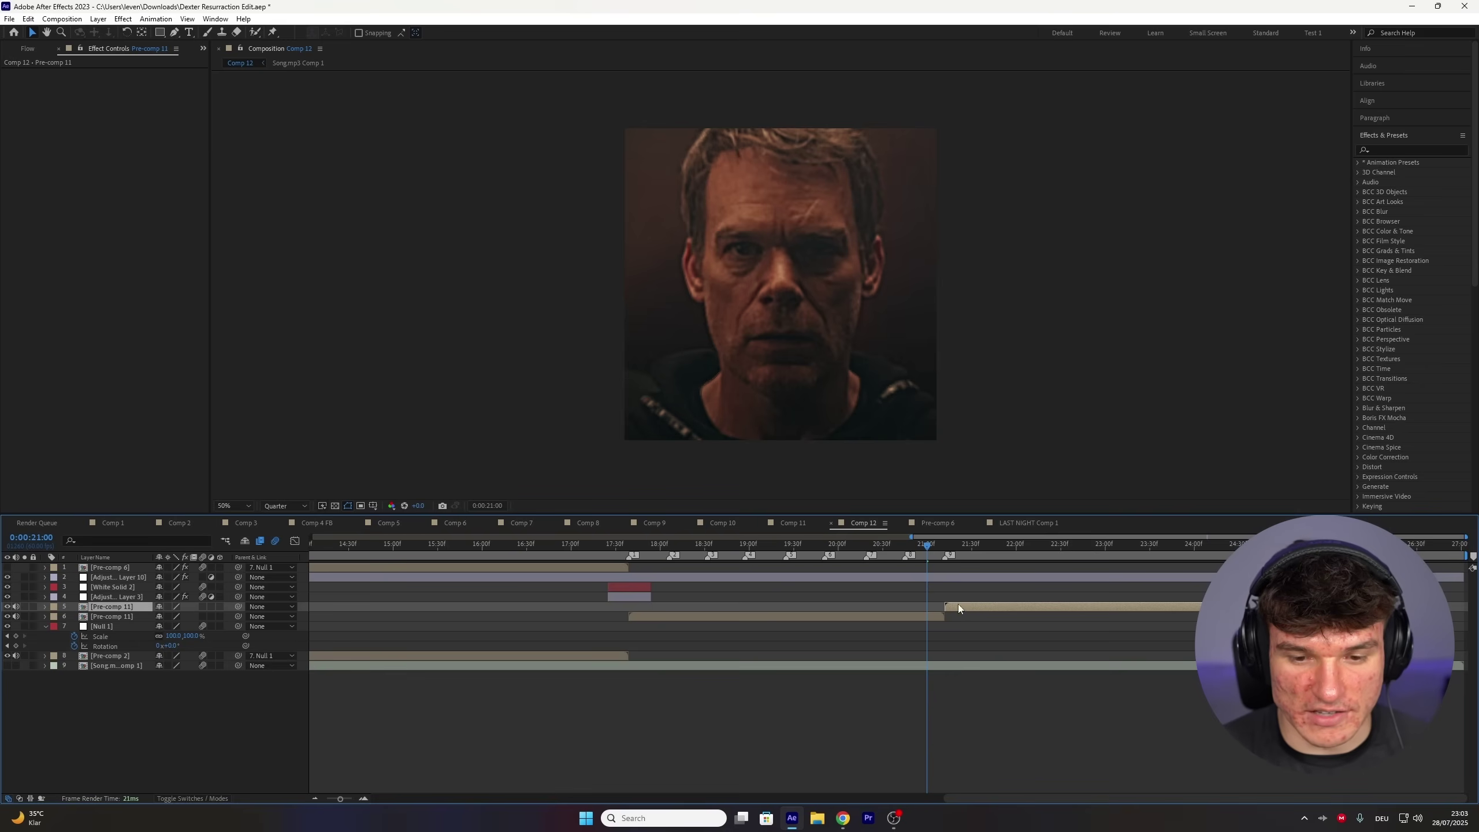
- Duplicate the white flash solid and shake adjustment layer together, and align the copies' middle keyframes with the cut between the two repeated clip pre-comps
{"action": "left_click", "coordinate": [941, 560]}
{"action": "left_click", "coordinate": [641, 598]}
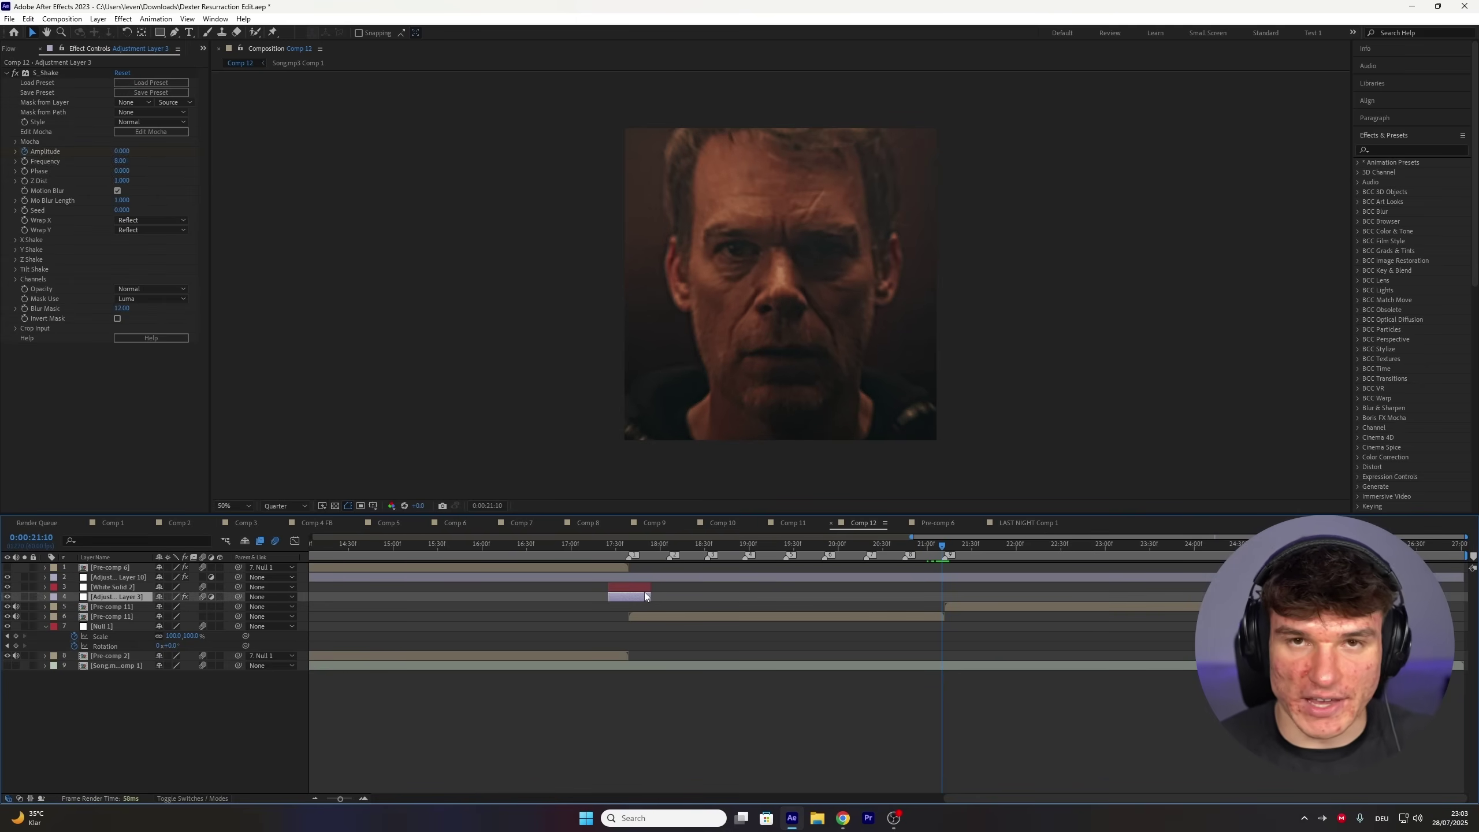
{"action": "left_click", "coordinate": [635, 588], "text": "shift"}
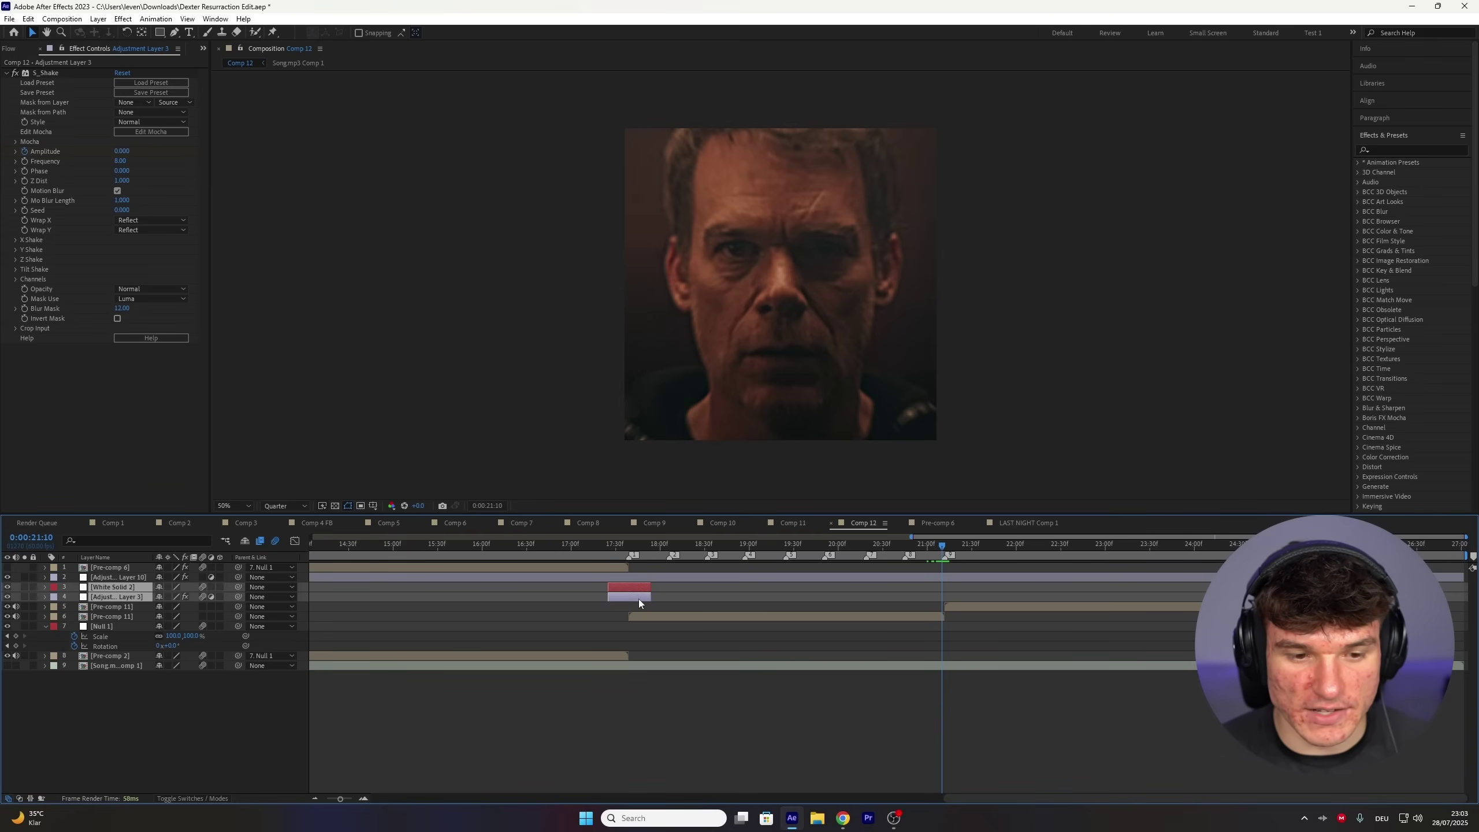
{"action": "key", "text": "ctrl+d"}
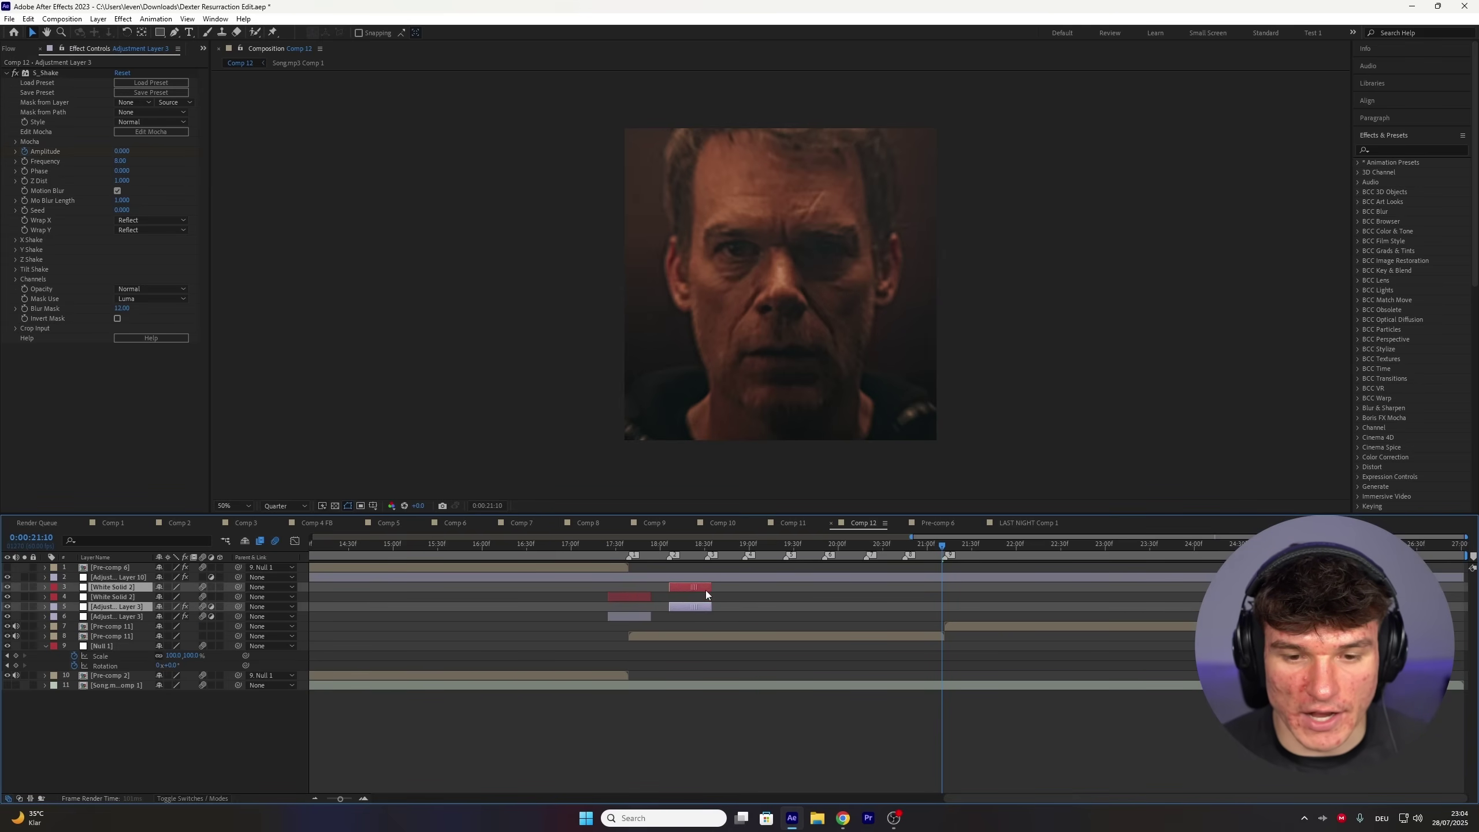
{"action": "key", "text": "u"}
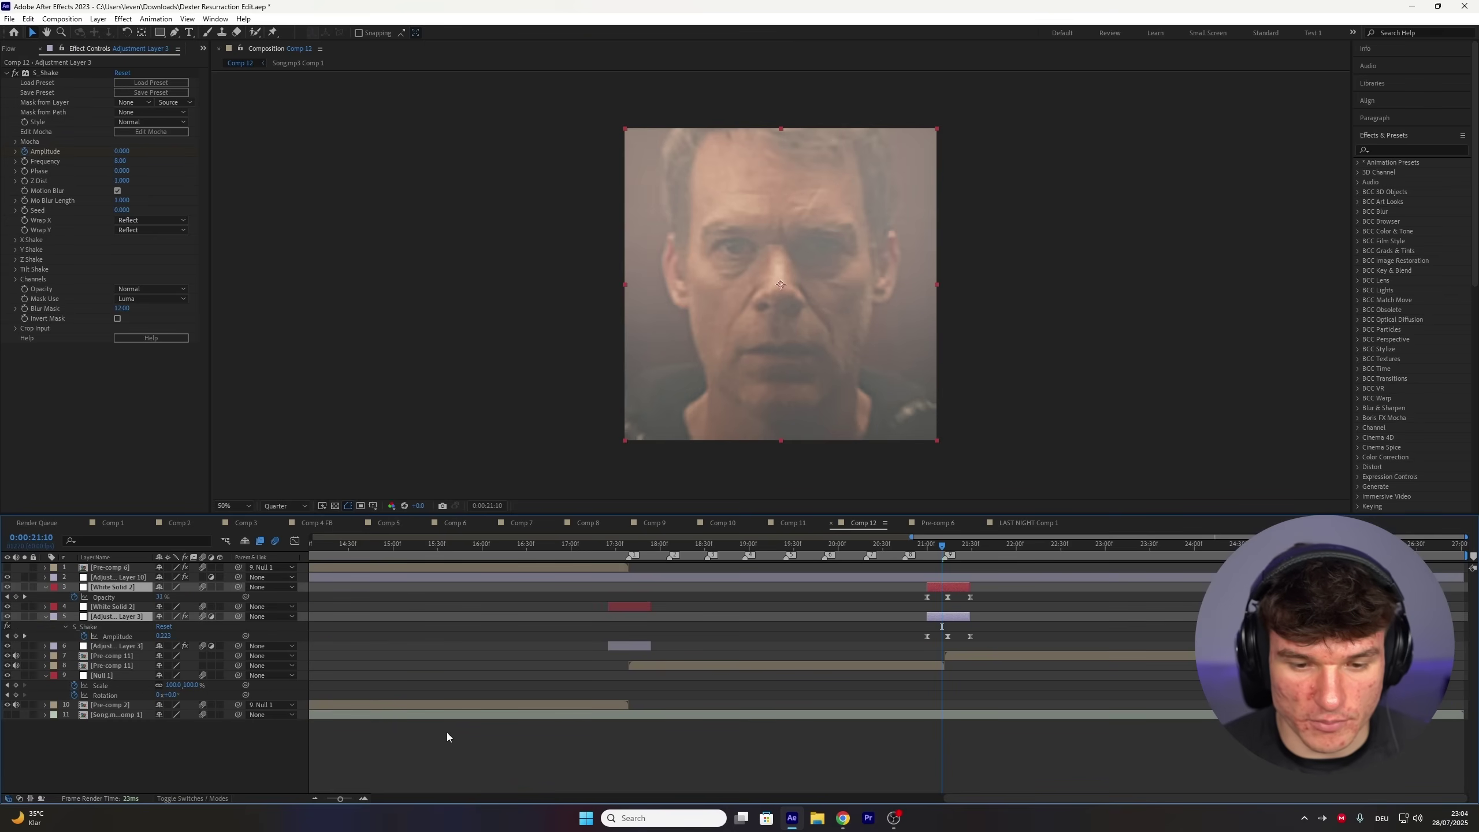
{"action": "left_click_drag", "start_coordinate": [344, 799], "coordinate": [351, 799]}
{"action": "left_click_drag", "start_coordinate": [906, 585], "coordinate": [899, 585]}
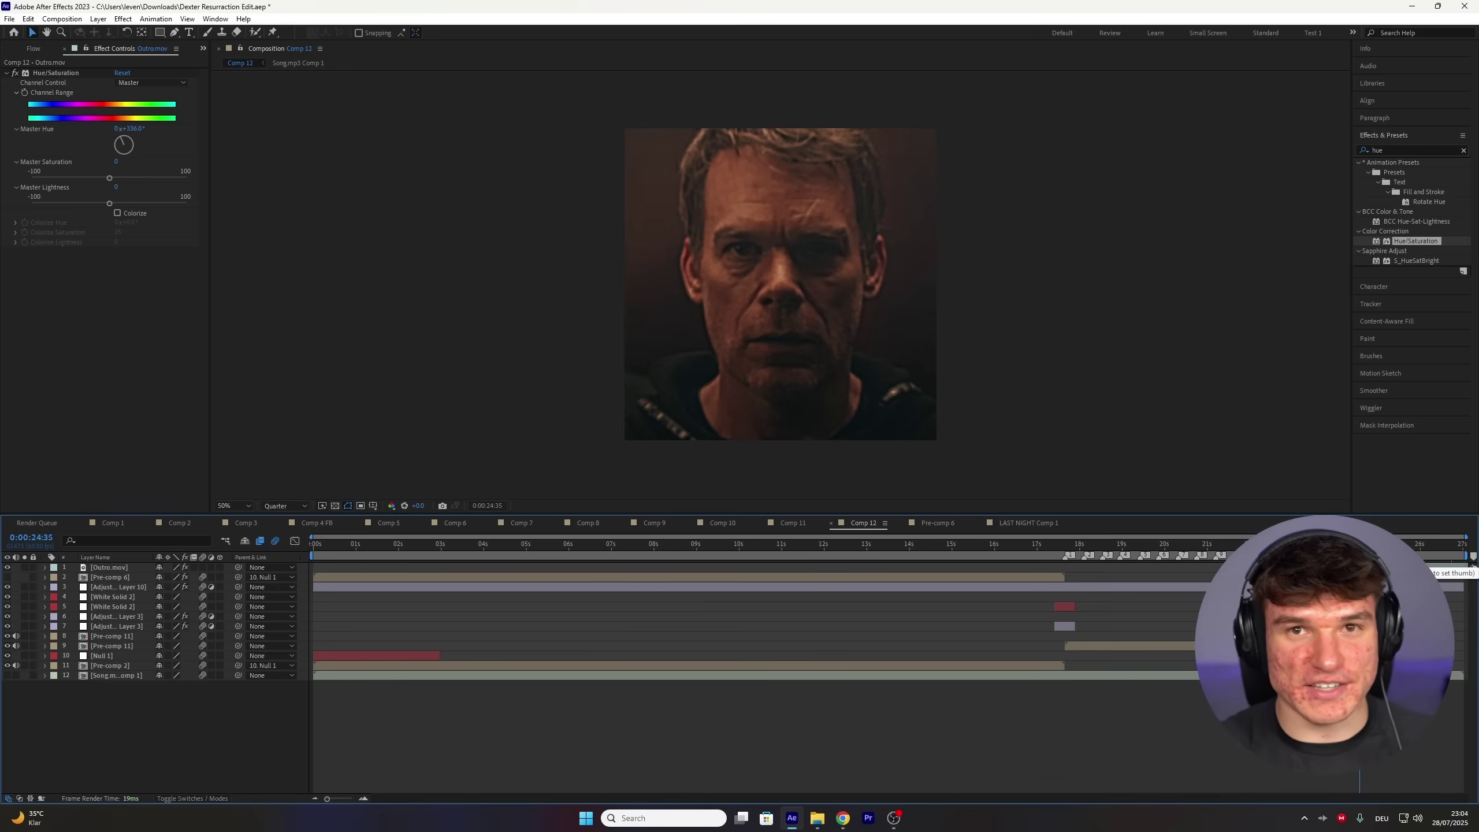
- Check the outro at the end of the edit, add the composition to the render queue, and set its output format to QuickTime
{"action": "left_click_drag", "start_coordinate": [1394, 557], "coordinate": [1439, 558]}
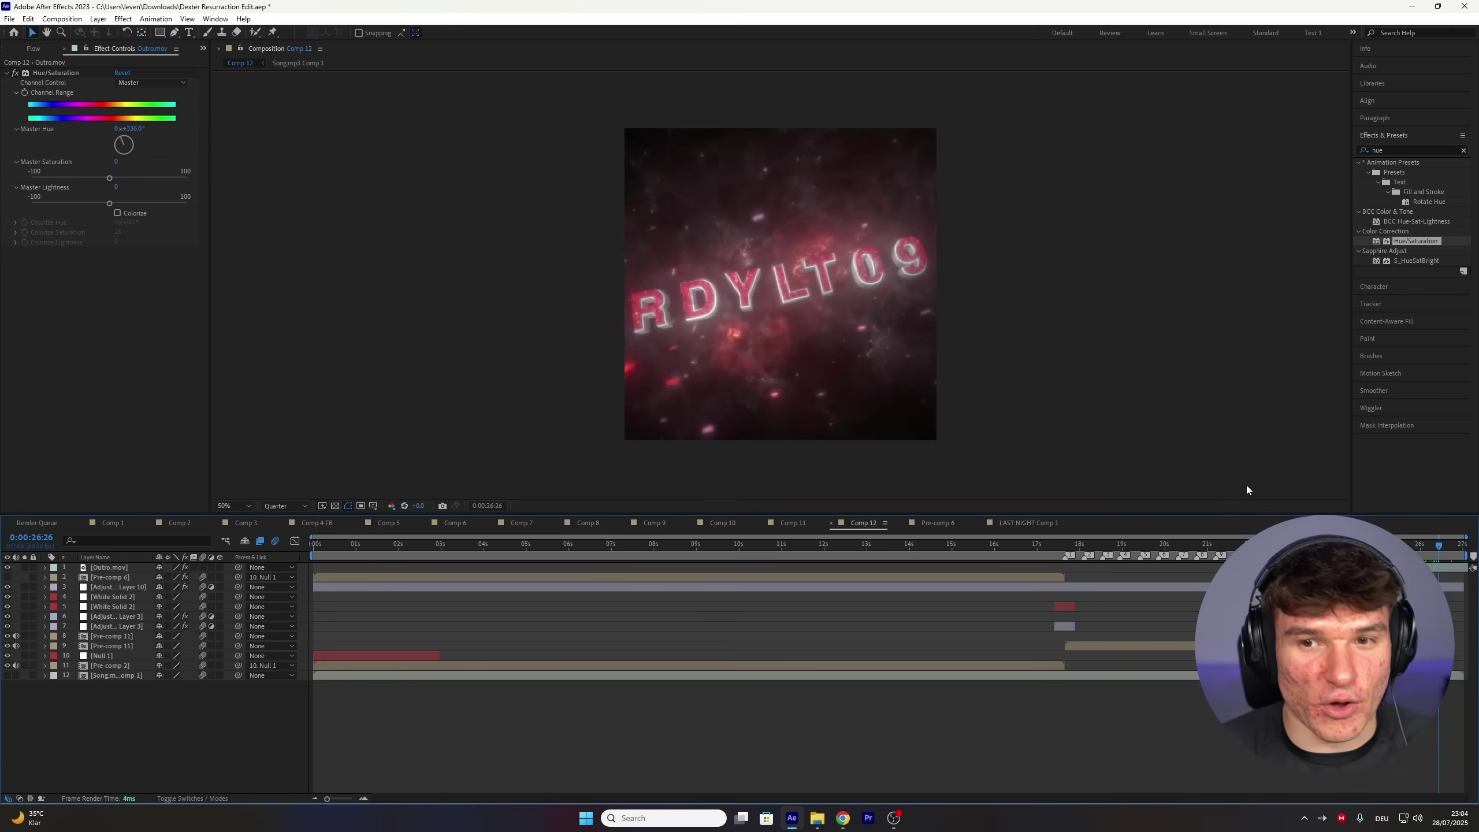
{"action": "left_click", "coordinate": [62, 18]}
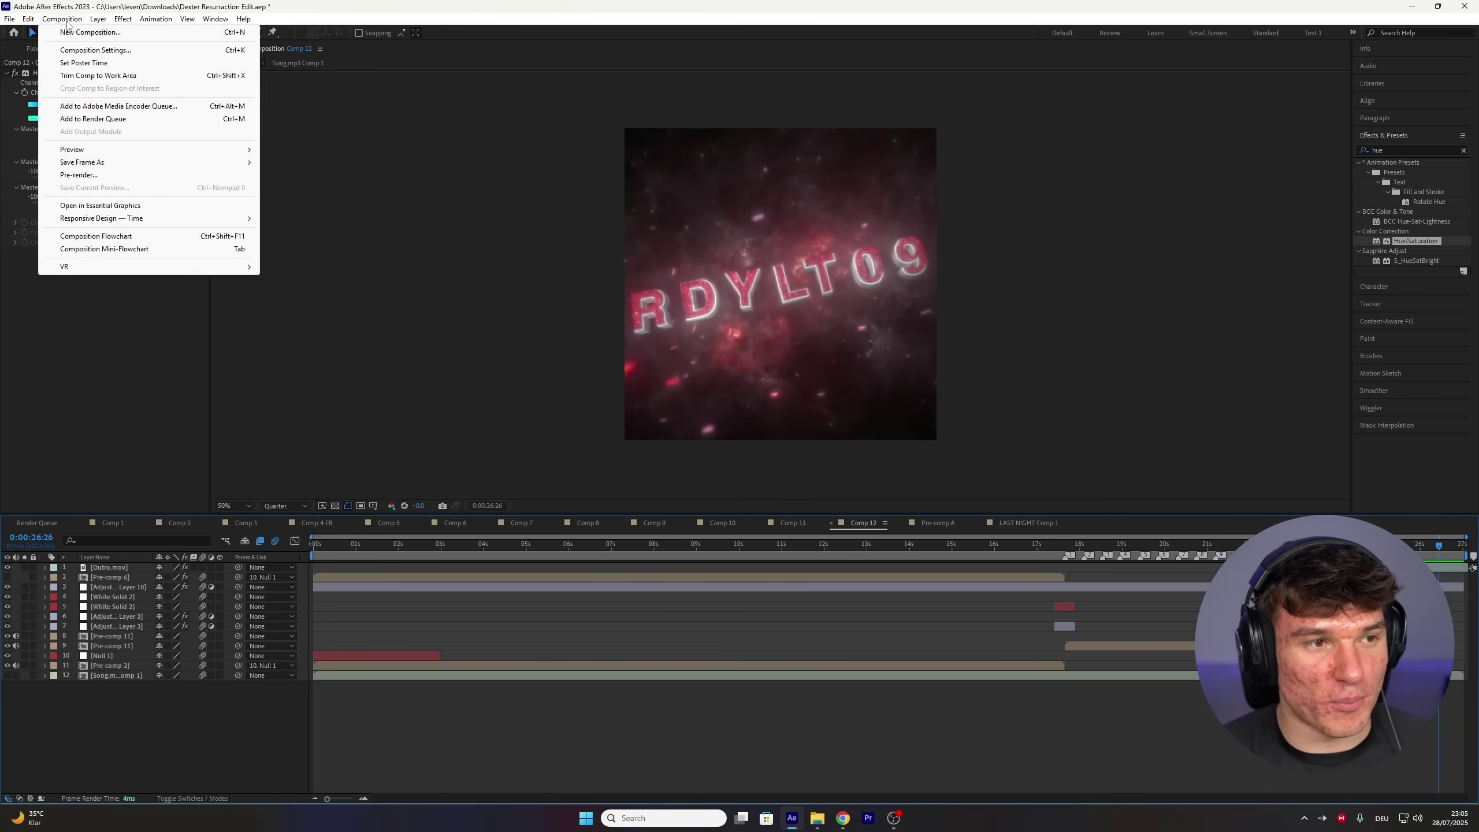
{"action": "left_click", "coordinate": [124, 120]}
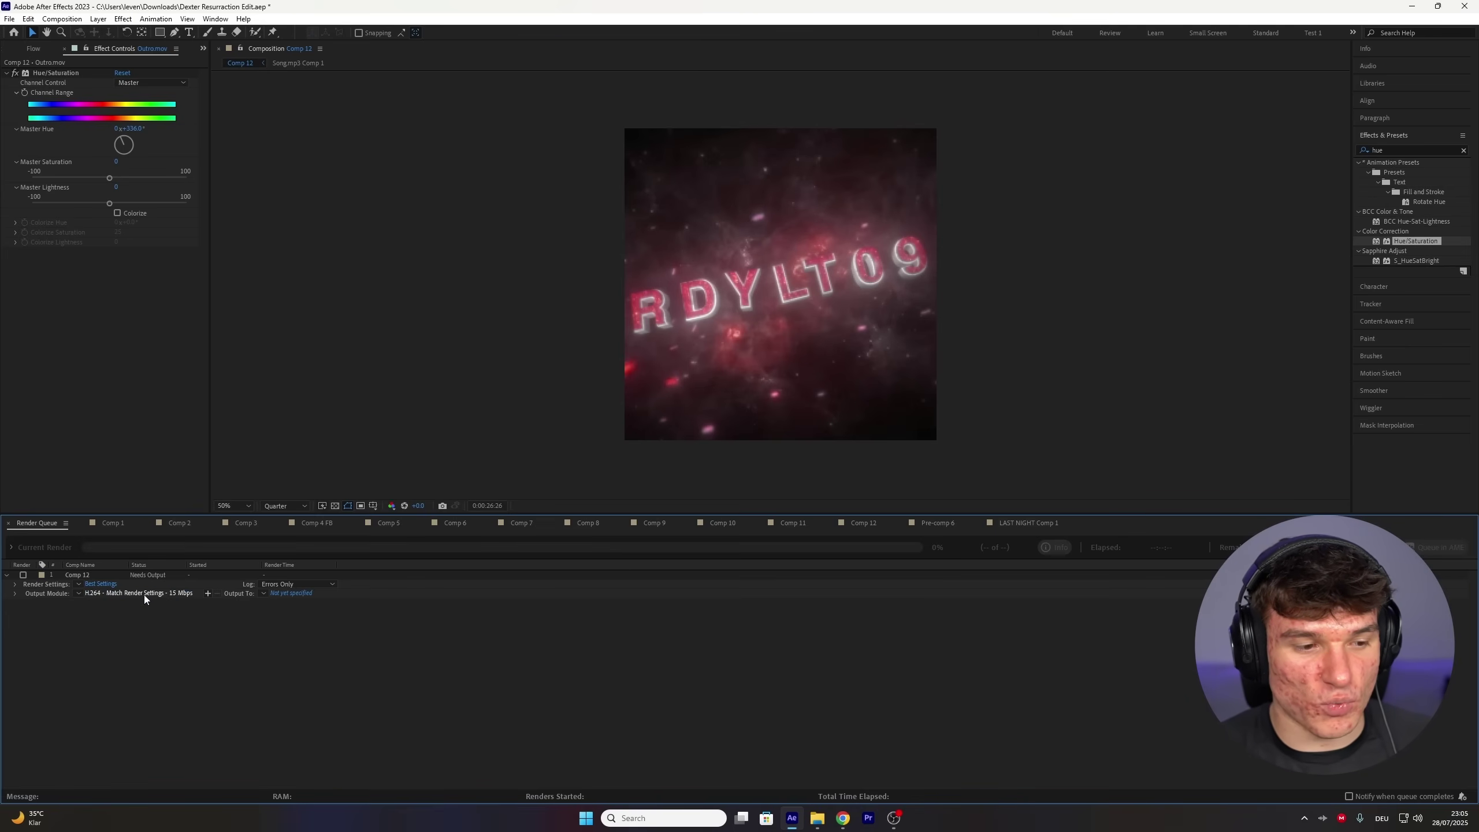
{"action": "left_click", "coordinate": [132, 593]}
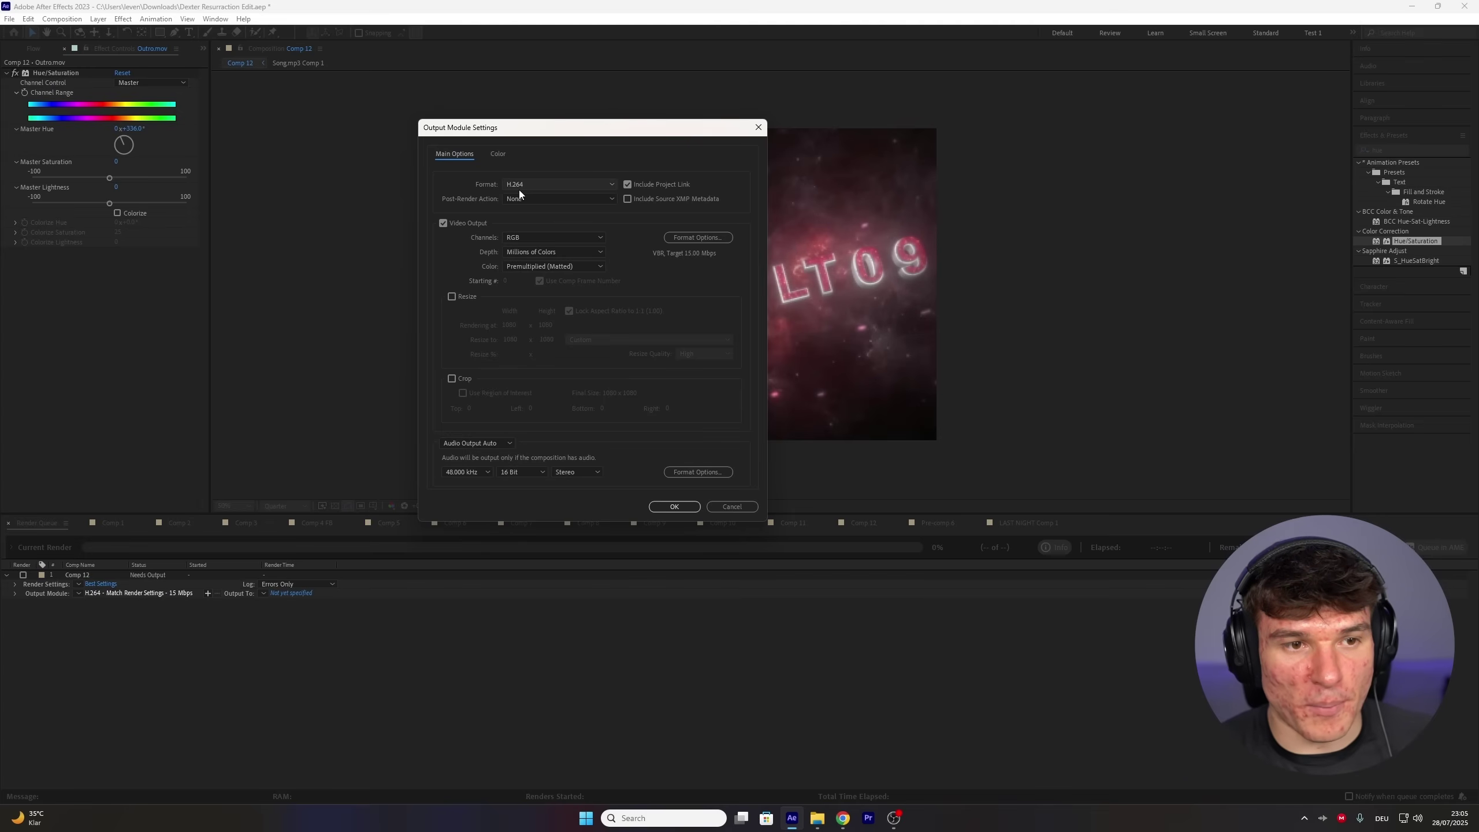
{"action": "left_click", "coordinate": [528, 181]}
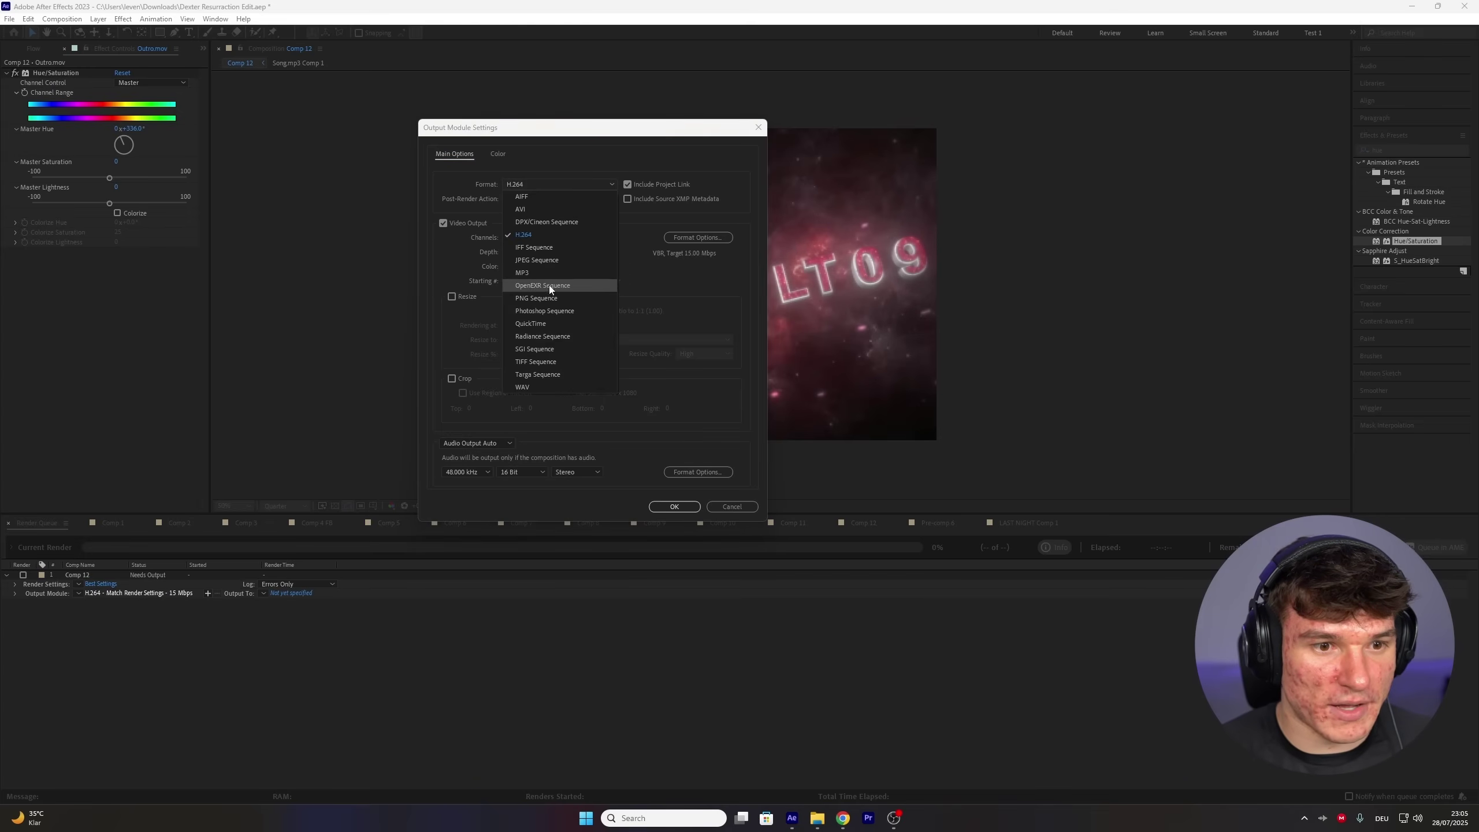
{"action": "left_click", "coordinate": [549, 286]}
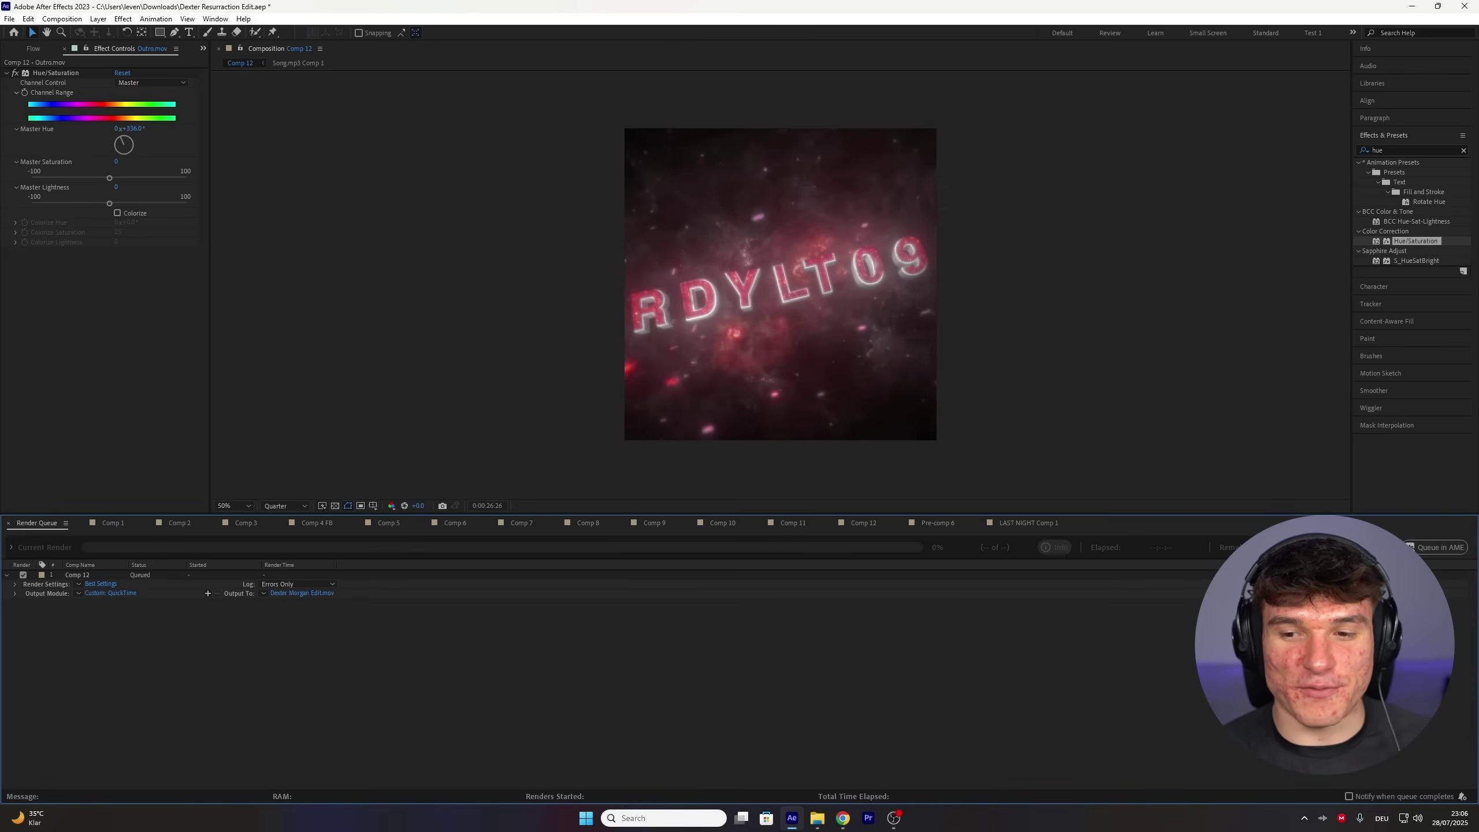